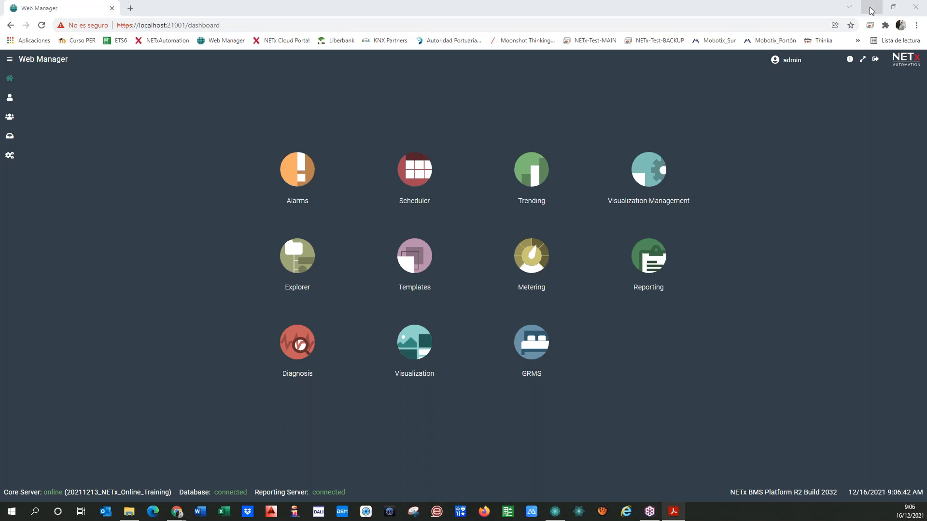
Minimize the Chrome window showing Web Manager so the desktop is visible
click(872, 10)
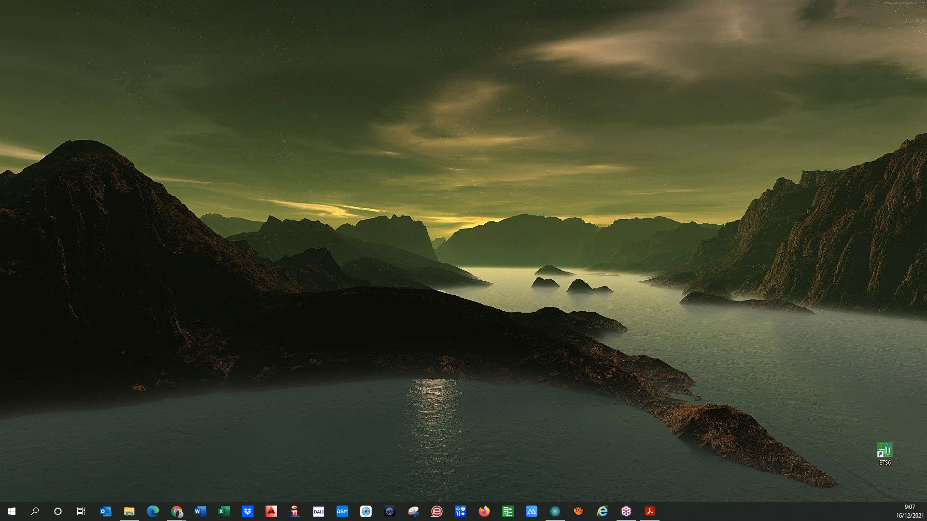
Place the Visualization Editor and Visualization Runtime shortcuts on the desktop and launch the Editor
drag(83, 287, 293, 112)
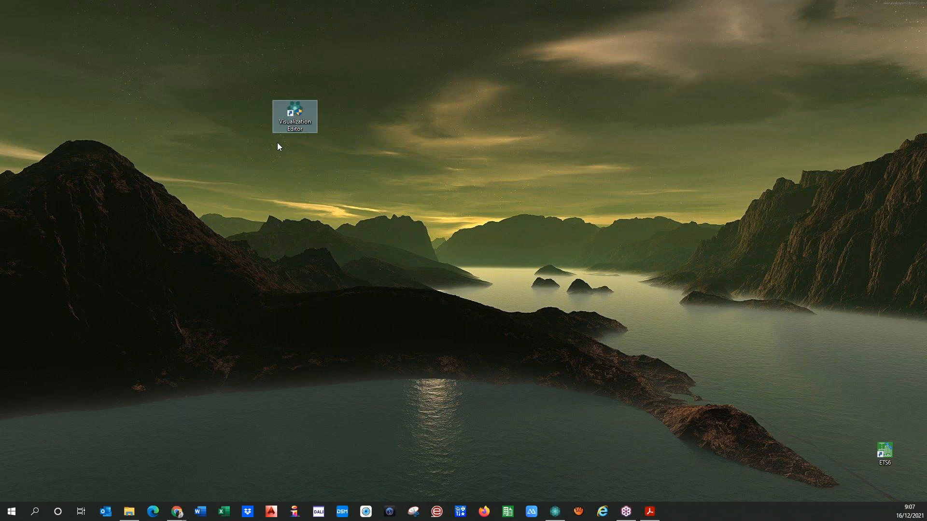
click(151, 224)
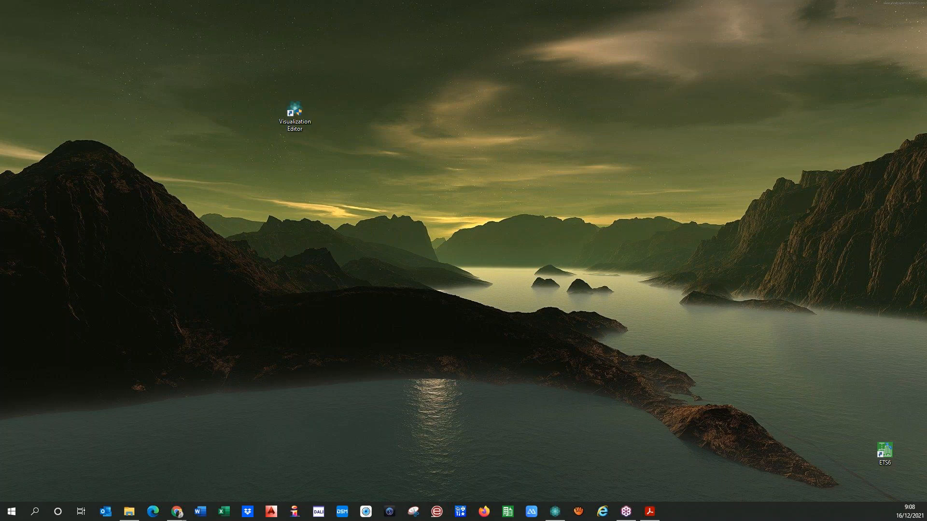
drag(0, 115, 265, 113)
click(270, 155)
click(301, 128)
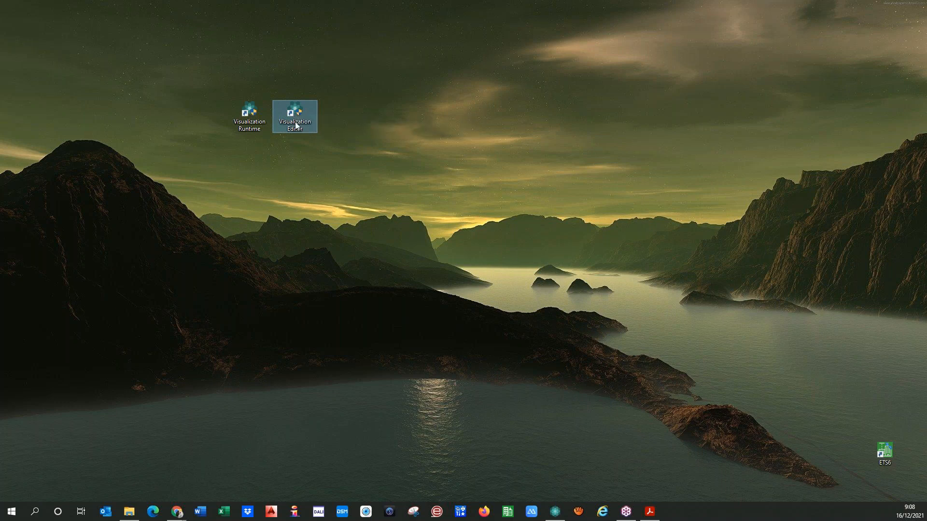
click(310, 188)
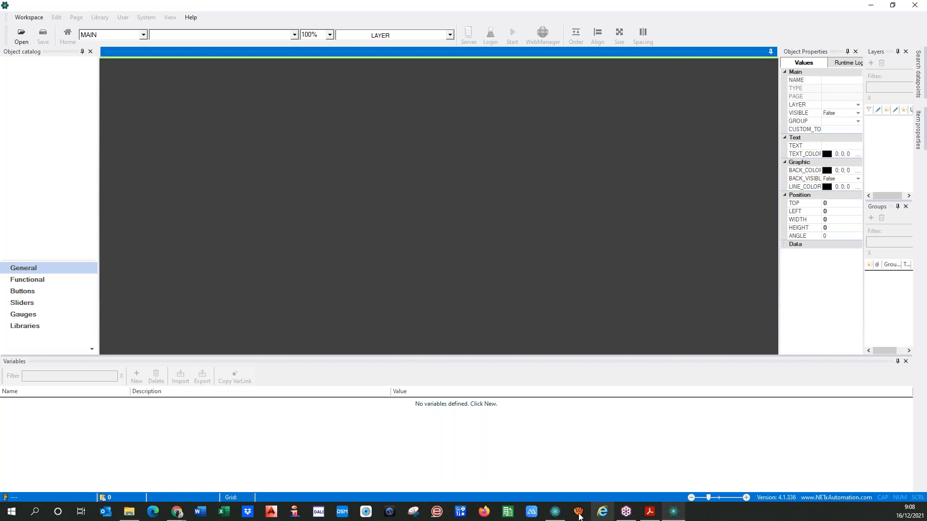
Switch to Core Server Studio and back to the Editor's connection properties (127.0.0.1, port 14532)
click(556, 512)
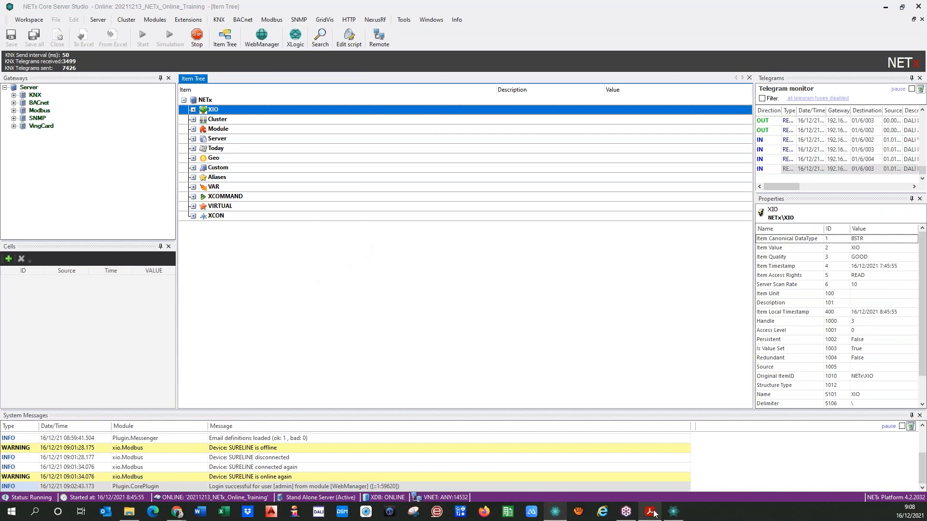
click(673, 511)
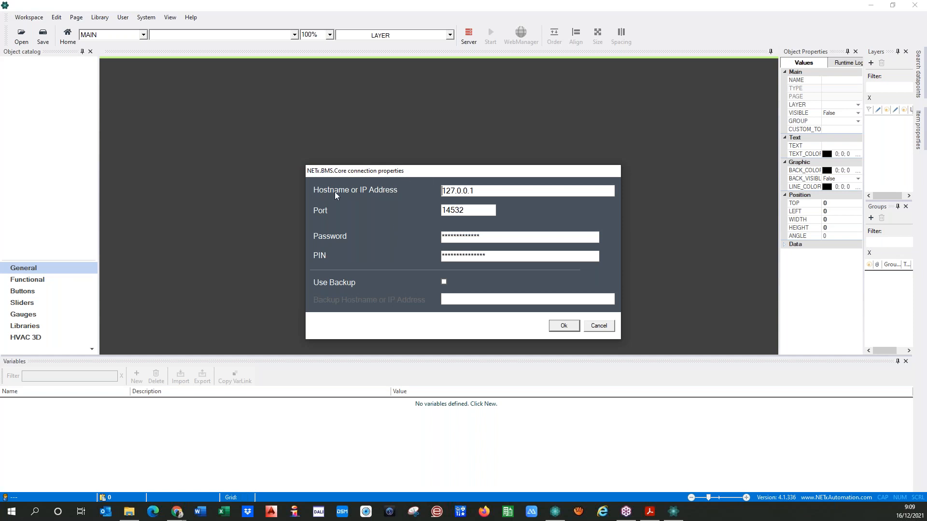
Replace the Core connection hostname 127.0.0.1 with localhost
double_click(483, 191)
click(449, 190)
drag(480, 190, 408, 188)
text(localhost)
double_click(487, 190)
click(505, 186)
click(555, 512)
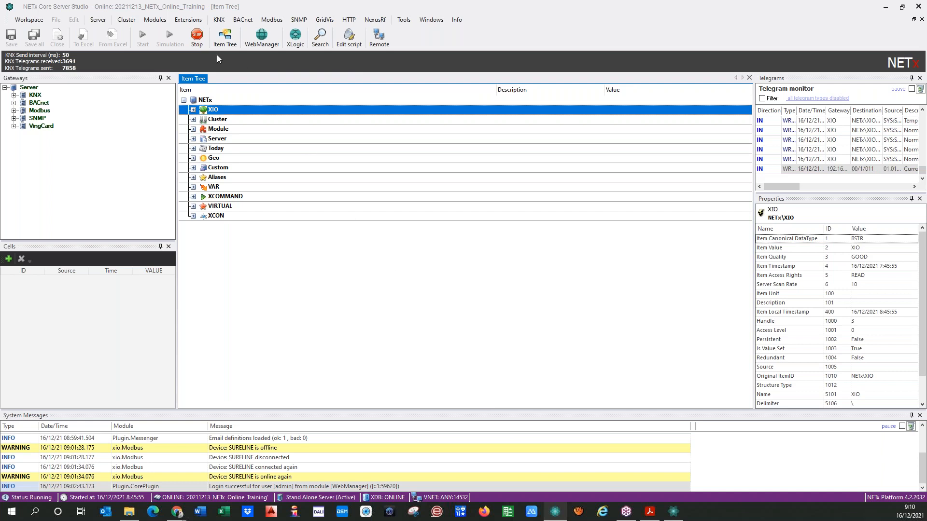
click(102, 21)
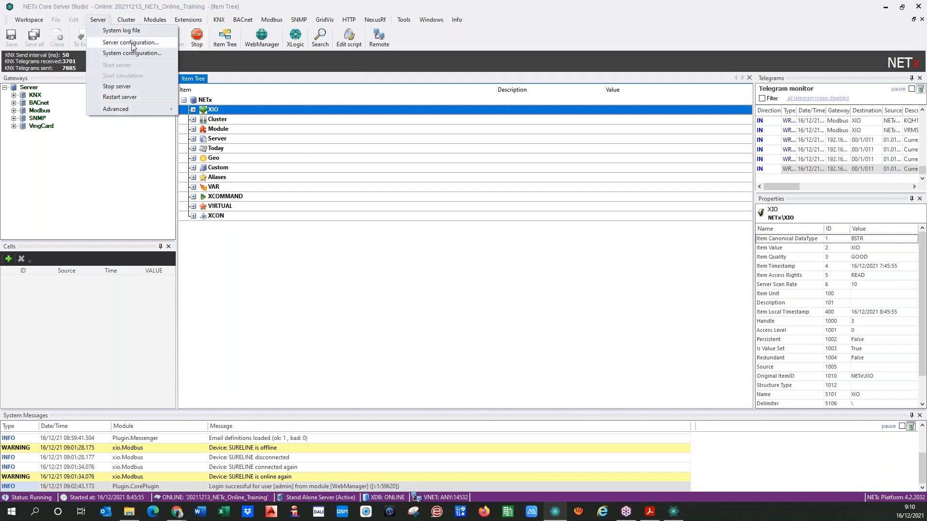
click(97, 43)
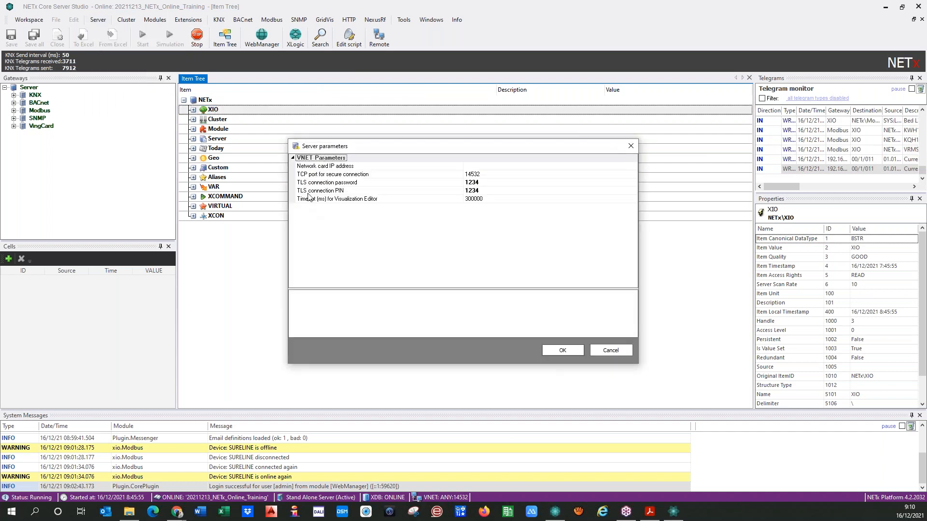
click(332, 183)
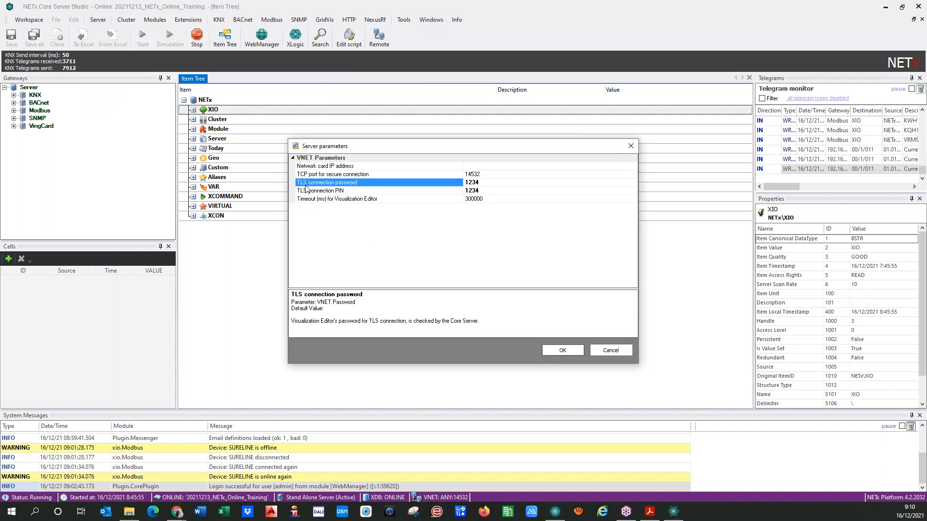
click(341, 191)
click(335, 183)
click(334, 191)
click(335, 183)
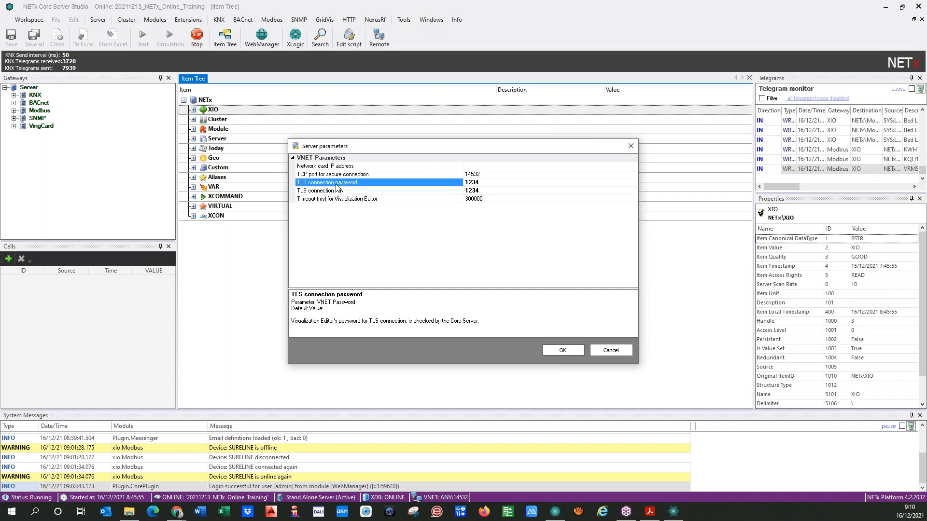
click(341, 192)
click(493, 183)
click(674, 512)
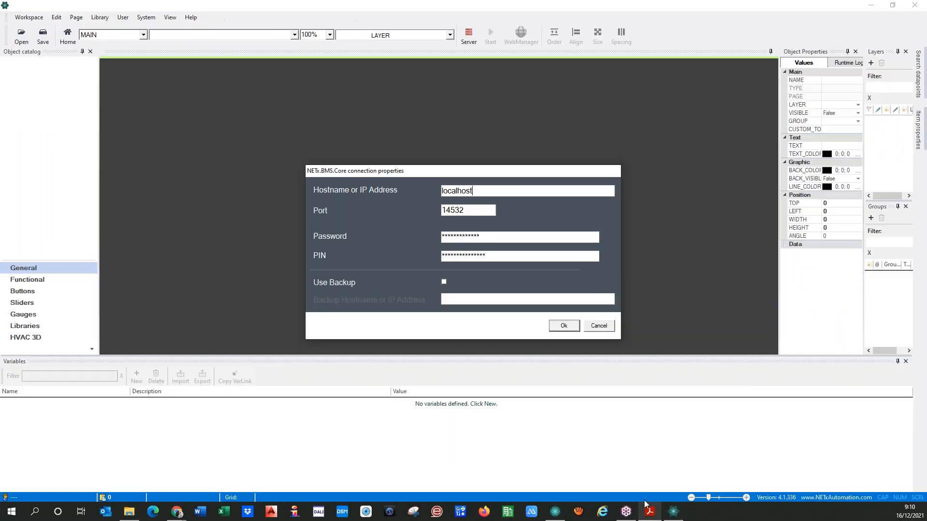
Re-enter the connection password and PIN, then reveal both to verify them
click(489, 236)
text(****)
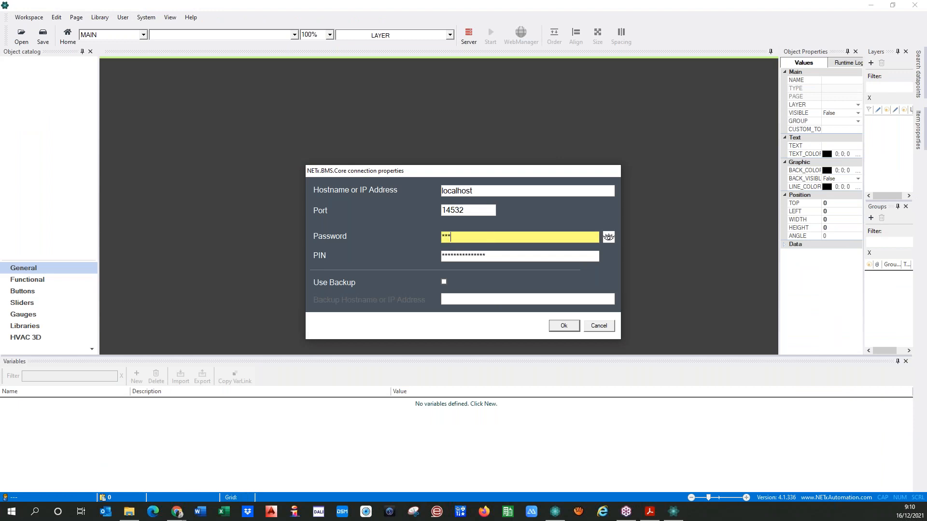
click(494, 256)
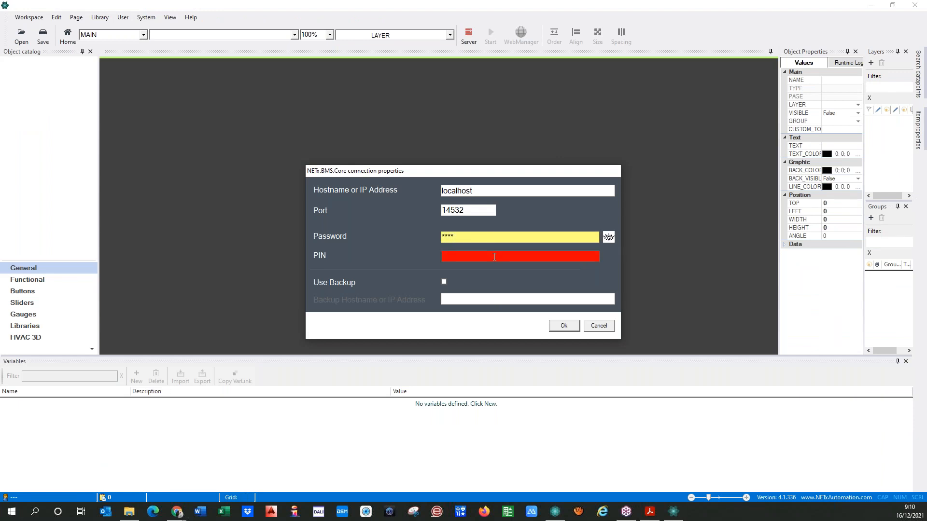
text(****)
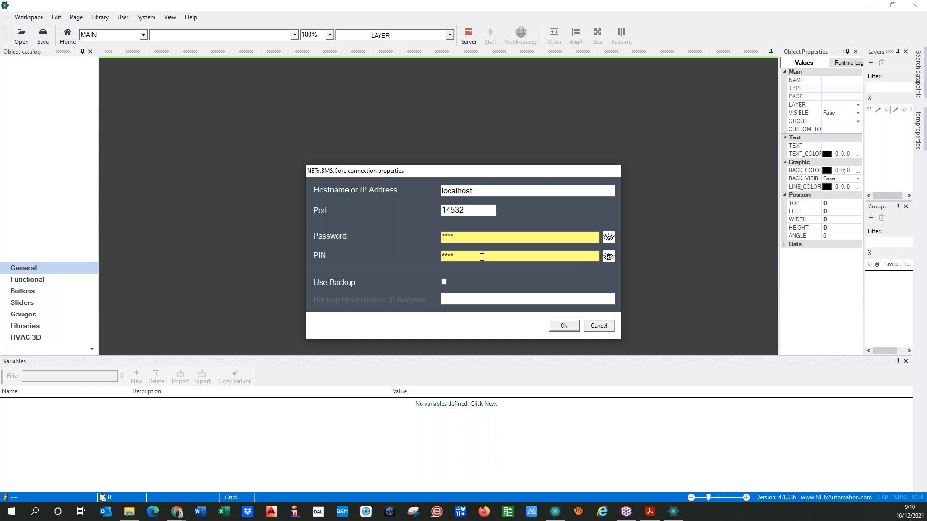
click(607, 239)
click(609, 257)
Toggle Use Backup on and back off, leaving the backup connection disabled
click(442, 282)
click(453, 297)
click(443, 283)
Confirm the Core connection settings and cancel the 20210331_Visu_Hotel login prompt
click(576, 331)
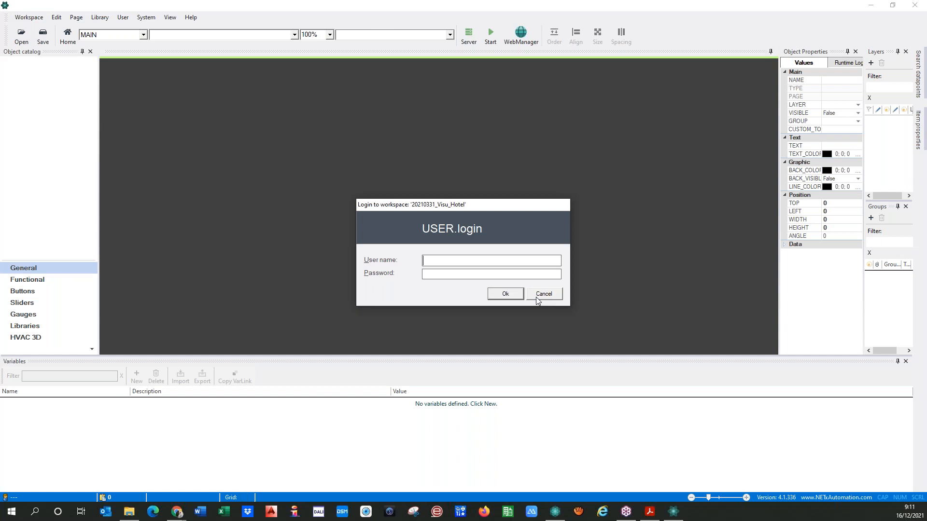
click(532, 296)
Start a new workspace named 20211216_Visu_Demo
click(25, 19)
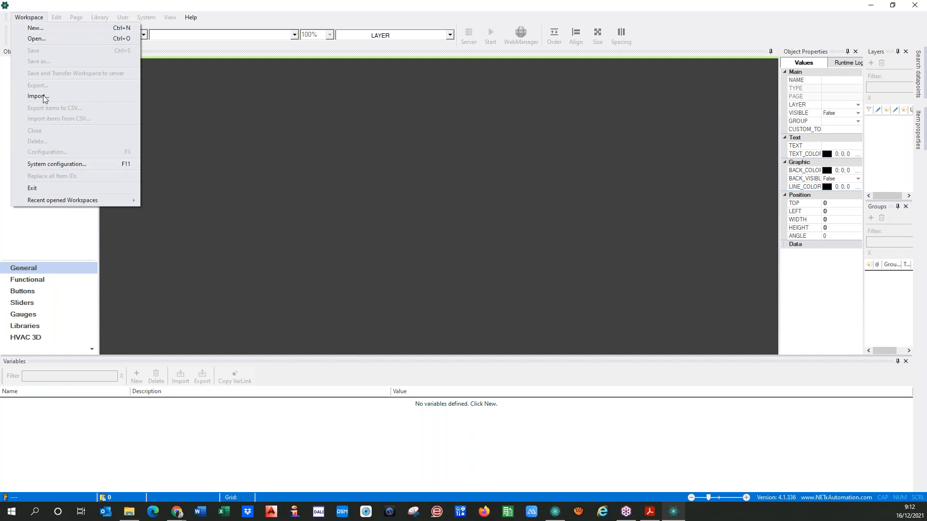
click(56, 30)
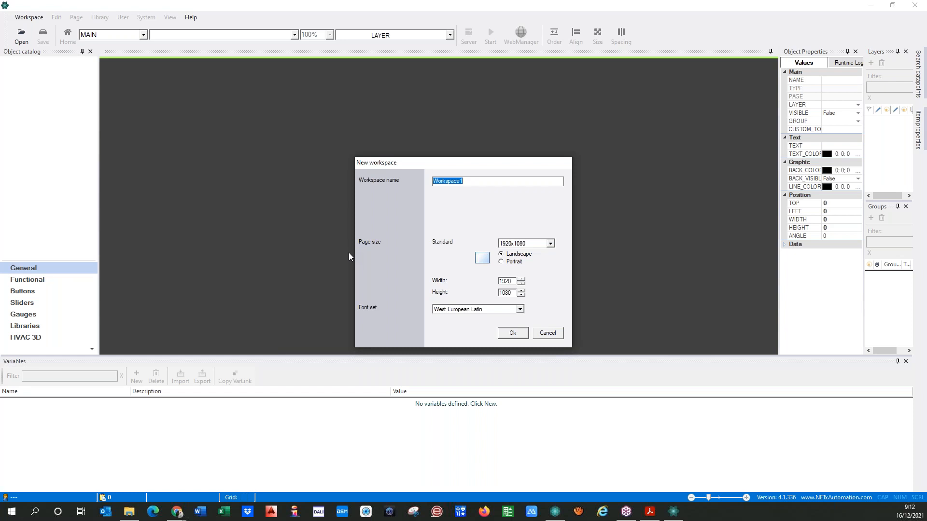
text(20211216_Visu_Demo)
drag(455, 165, 440, 116)
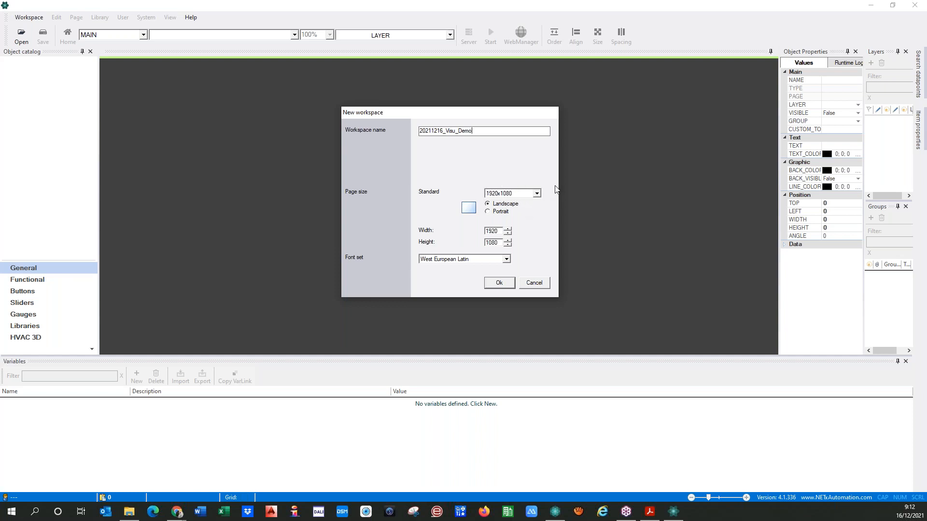
Choose Standard 1920x1080 as the page size, keeping Landscape and West European Latin
click(537, 194)
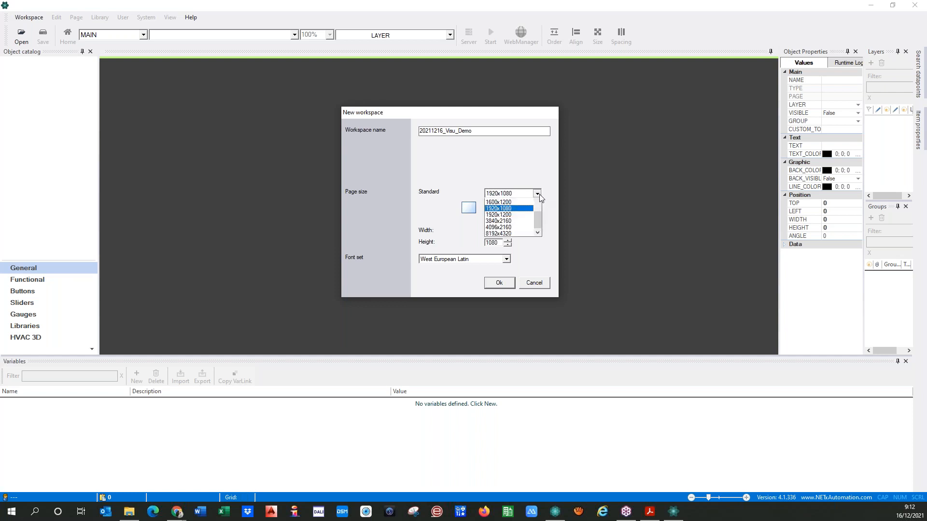
scroll(542, 229, up, 2)
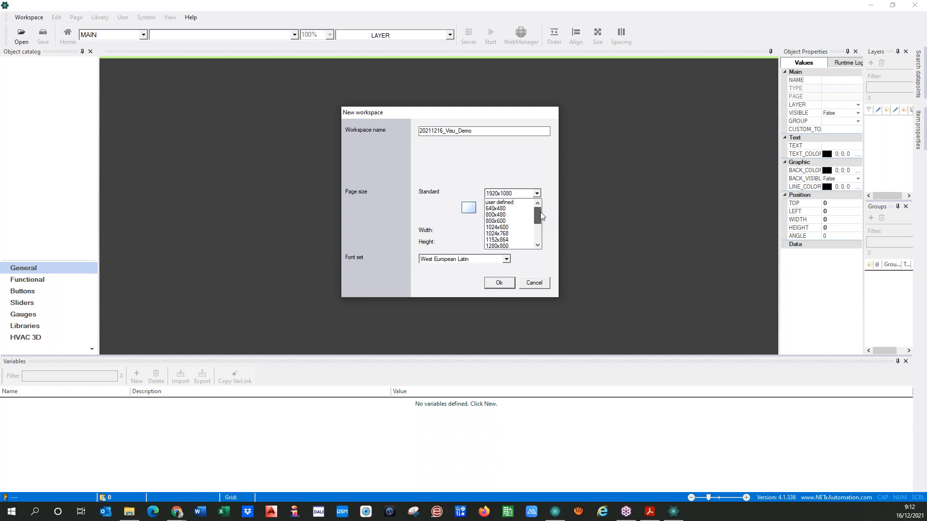
scroll(541, 228, down, 2)
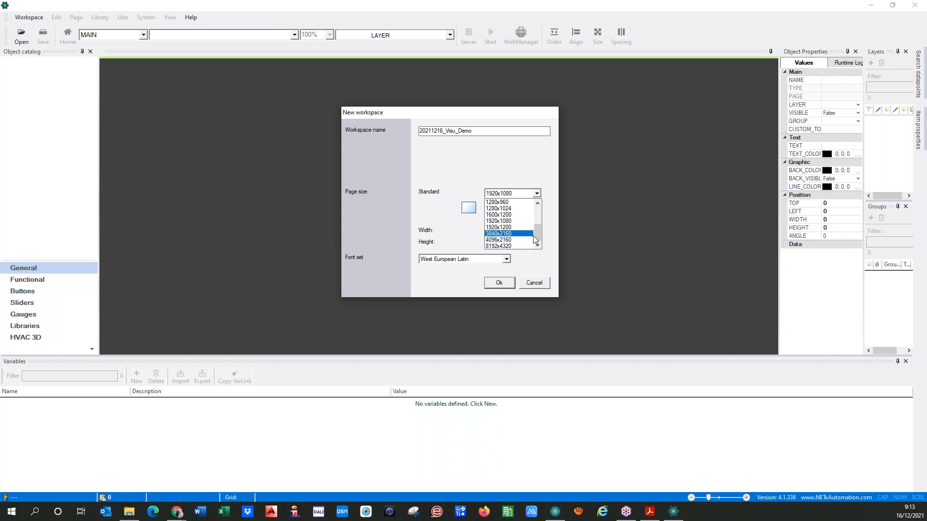
drag(538, 233, 543, 211)
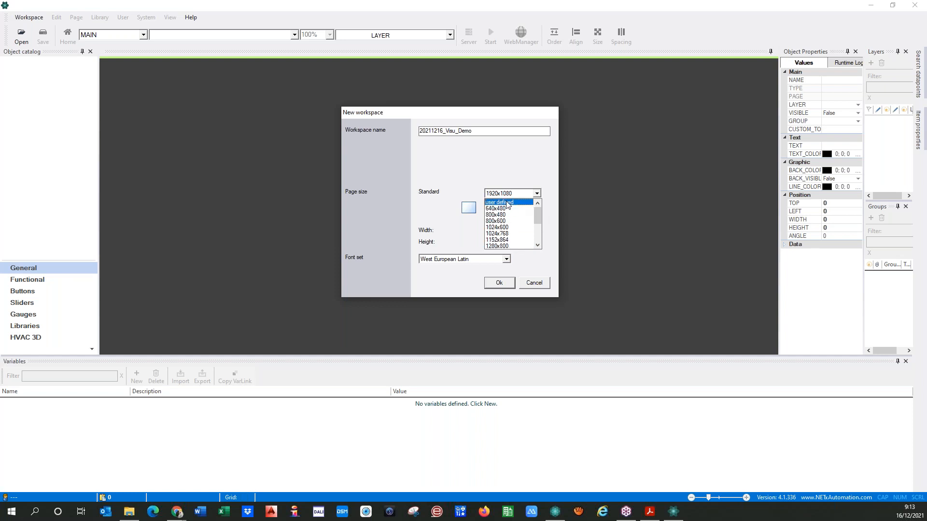
mouse_move(538, 216)
mouse_down()
mouse_move(538, 226)
mouse_move(540, 215)
mouse_up()
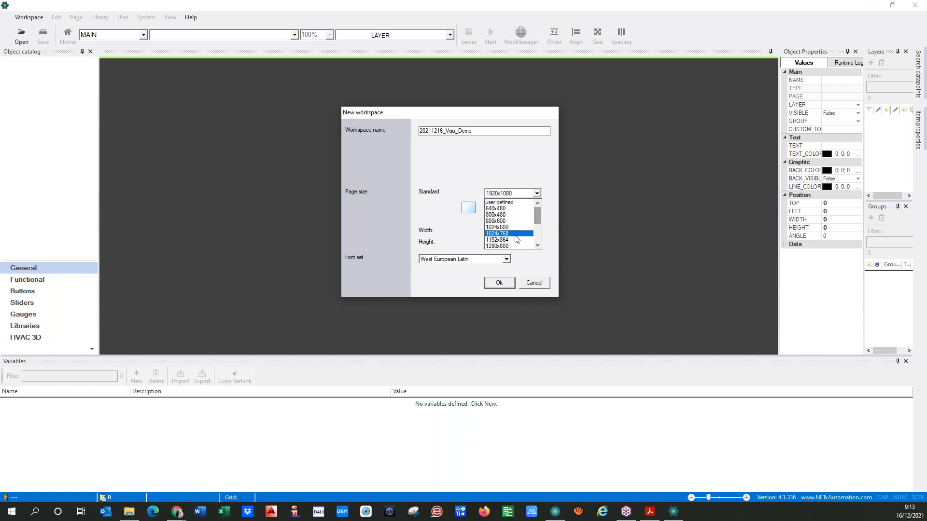
click(459, 193)
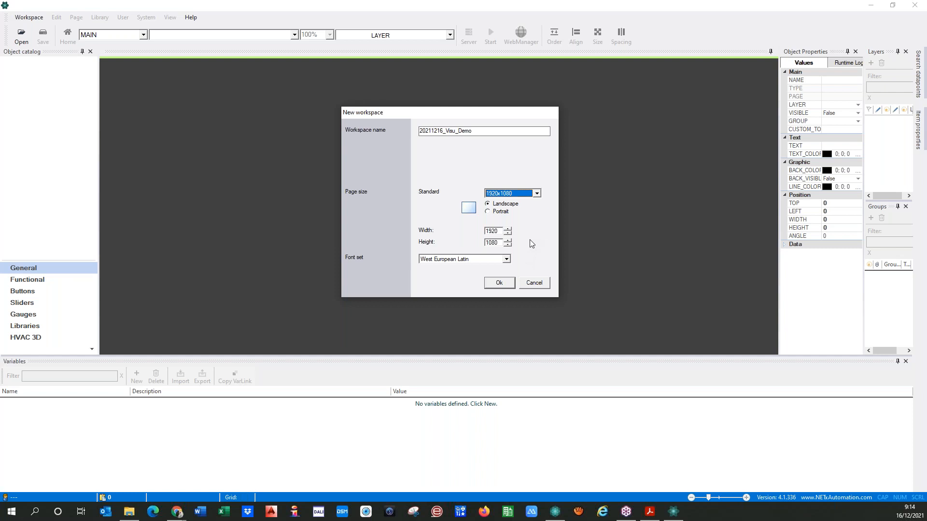
click(536, 193)
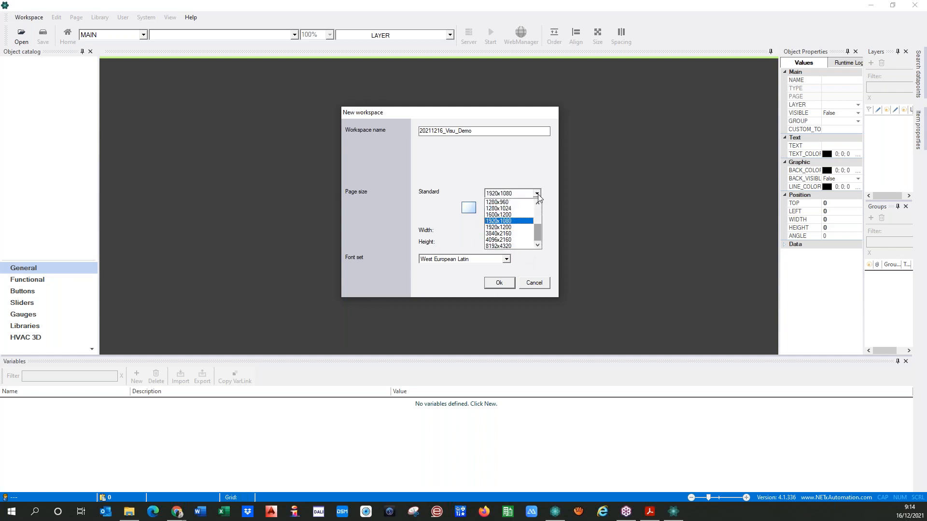
mouse_move(539, 235)
mouse_down()
mouse_move(540, 215)
mouse_move(542, 237)
mouse_up()
click(555, 232)
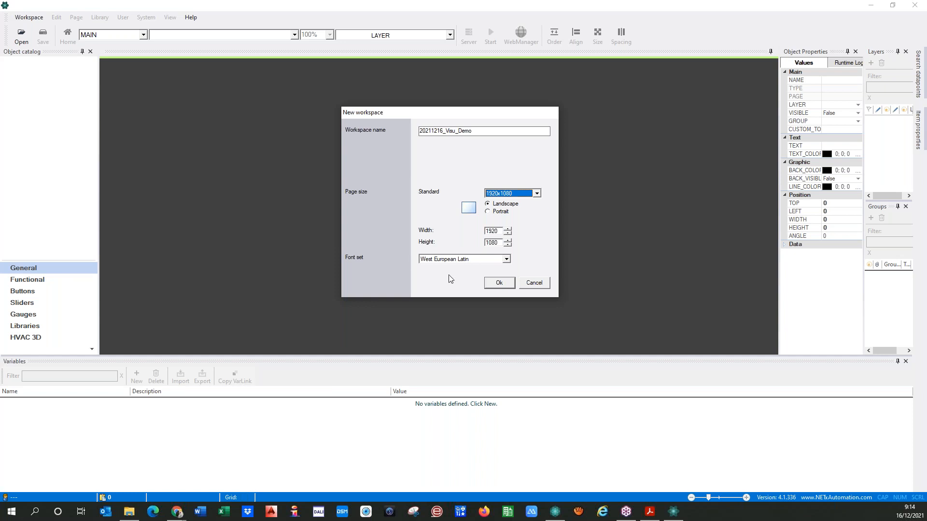
Create the workspace and accept the localhost, port 14532 Core connection
click(493, 284)
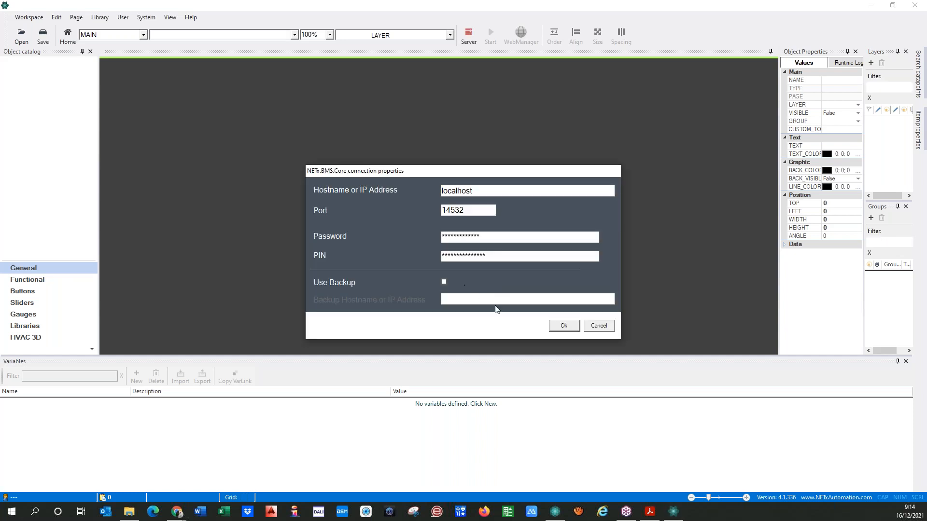
click(559, 331)
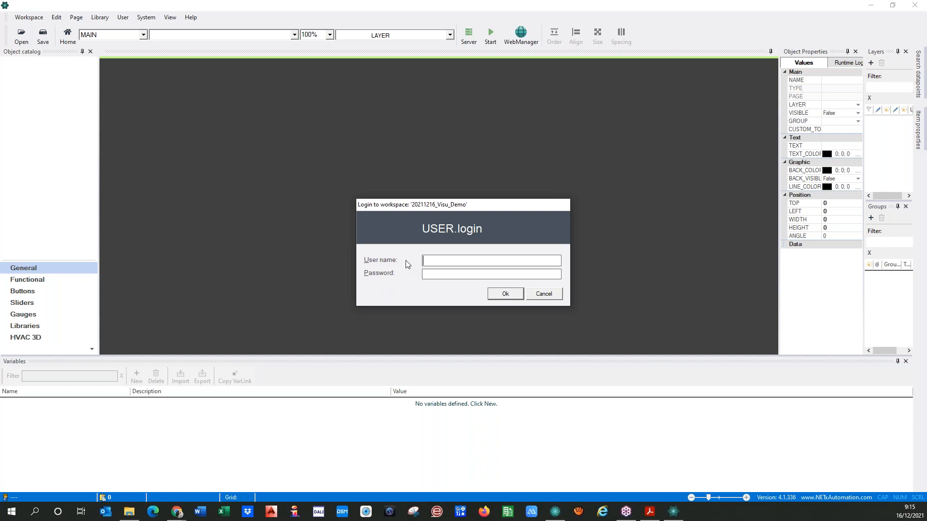
Log in with the administrator user name and password, removing stray text from the user name
text(admin)
text(********)
text(  change)
text(me)
text(e)
drag(498, 261, 448, 261)
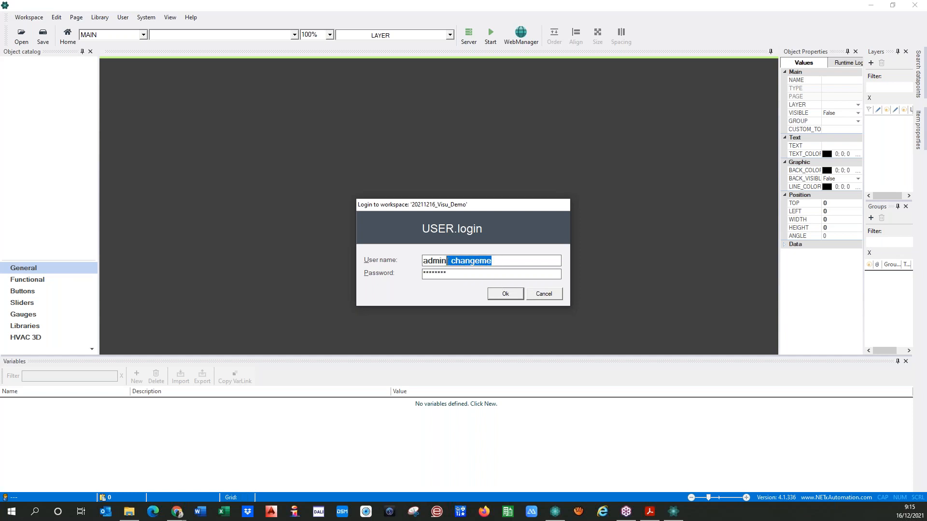
click(455, 265)
key(shift+Right)
key(shift+Right)
key(shift+End)
key(BackSpace)
key(BackSpace)
key(BackSpace)
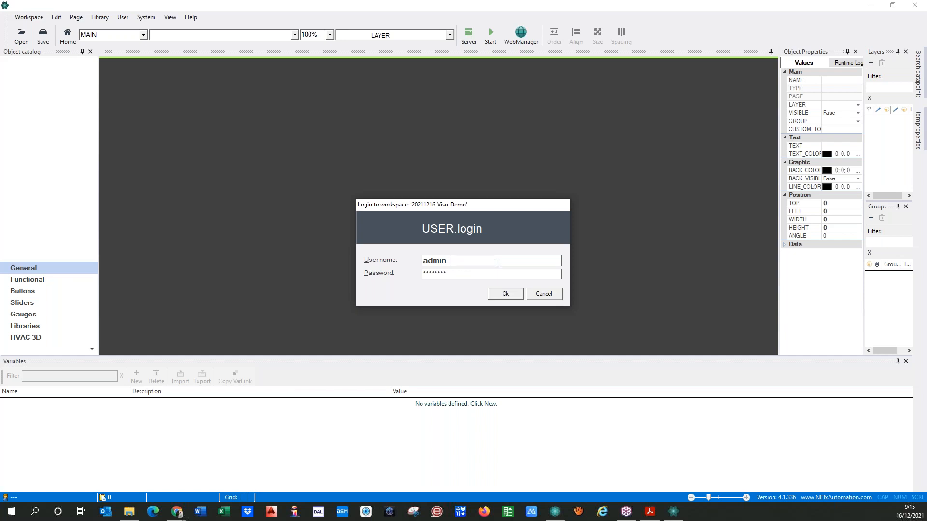
click(499, 296)
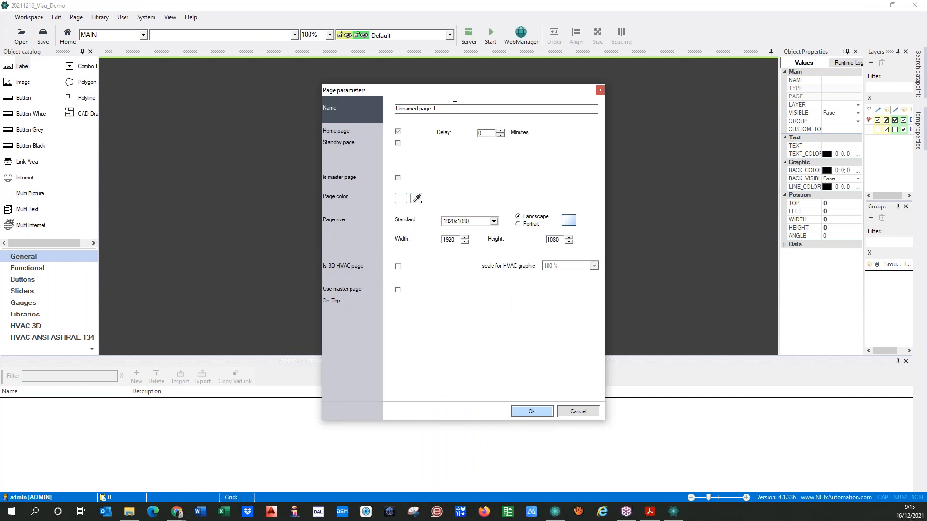
Rename Unnamed page 1 to Home
drag(433, 108, 379, 105)
text(Init)
key(BackSpace)
key(BackSpace)
key(BackSpace)
key(BackSpace)
text(Home)
Leave page colour unchanged, keep 1920x1080, and leave Is 3D HVAC page unchecked
click(401, 202)
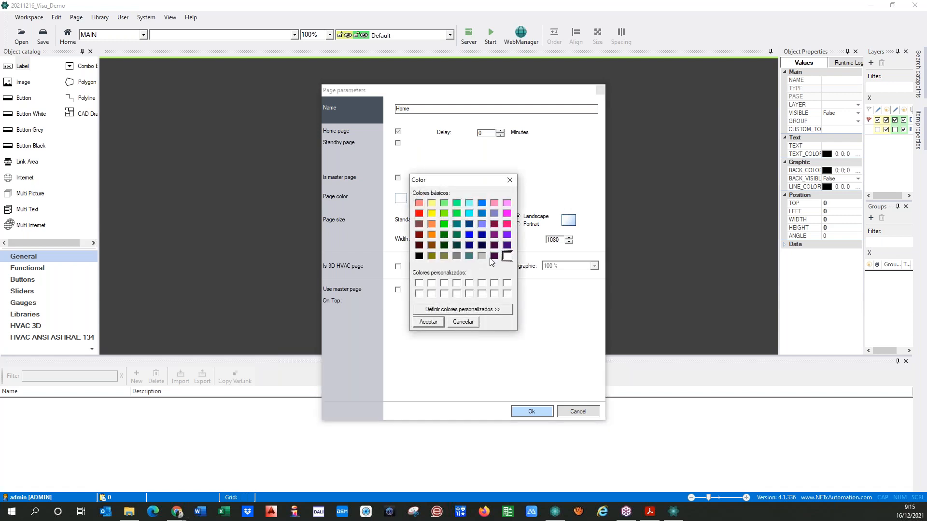
click(462, 322)
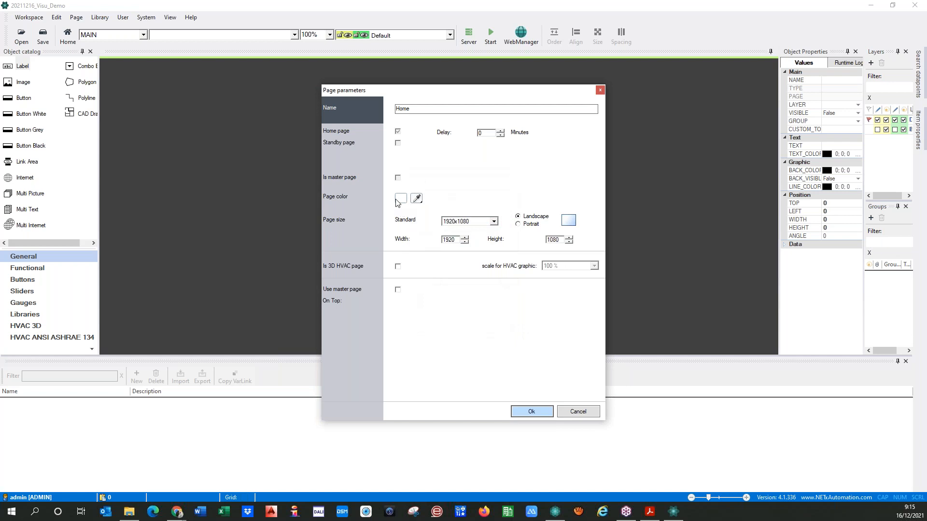
click(494, 221)
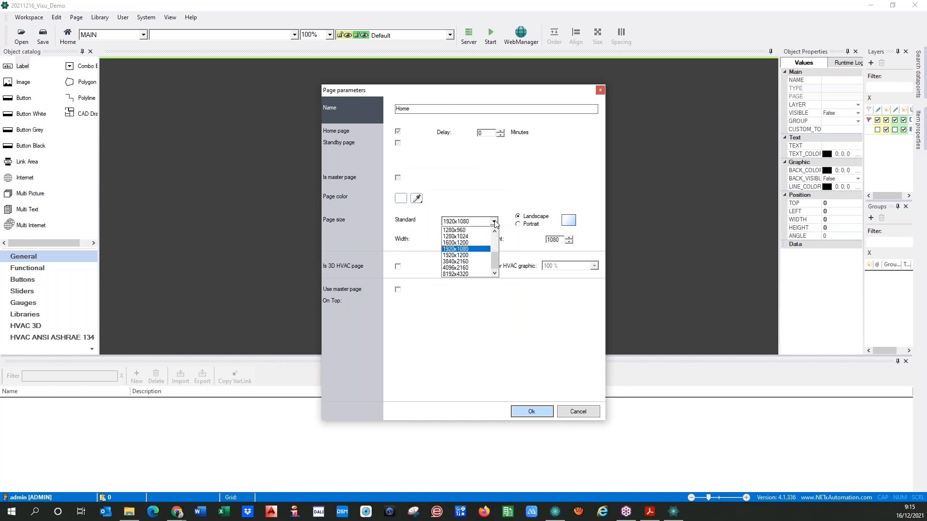
click(495, 222)
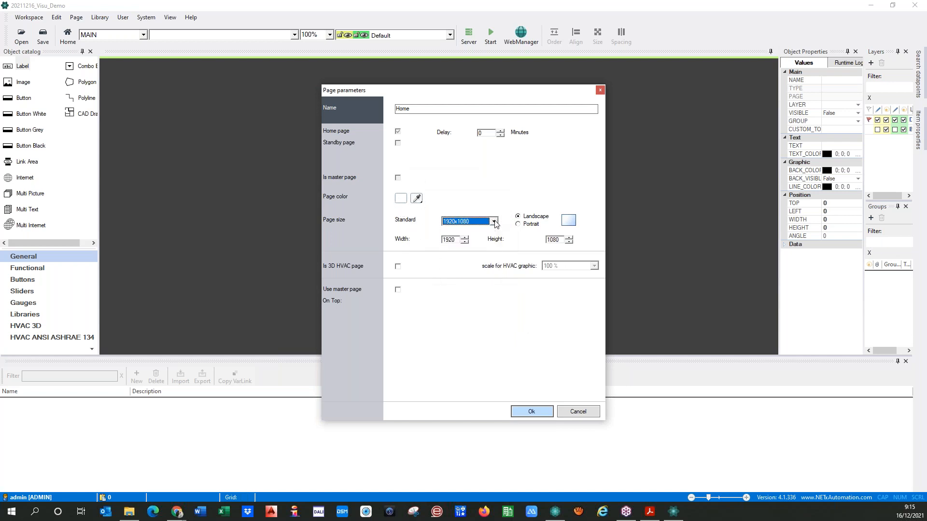
click(494, 221)
click(494, 221)
click(494, 221)
click(494, 222)
click(398, 267)
click(398, 268)
Confirm Page parameters to create the blank 1920x1080 Home page
click(536, 411)
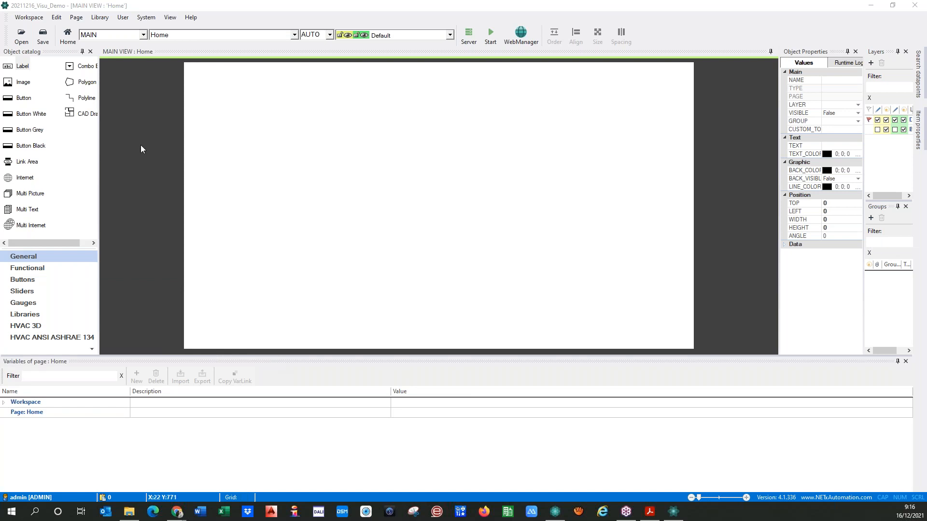
click(170, 17)
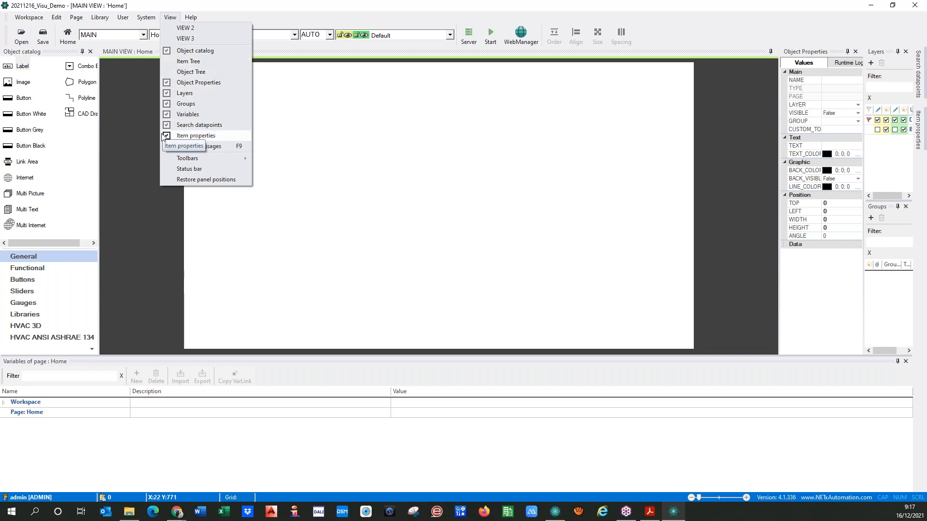
Restore the default panel positions and try 50 % and 150 % zoom before returning to AUTO
click(195, 179)
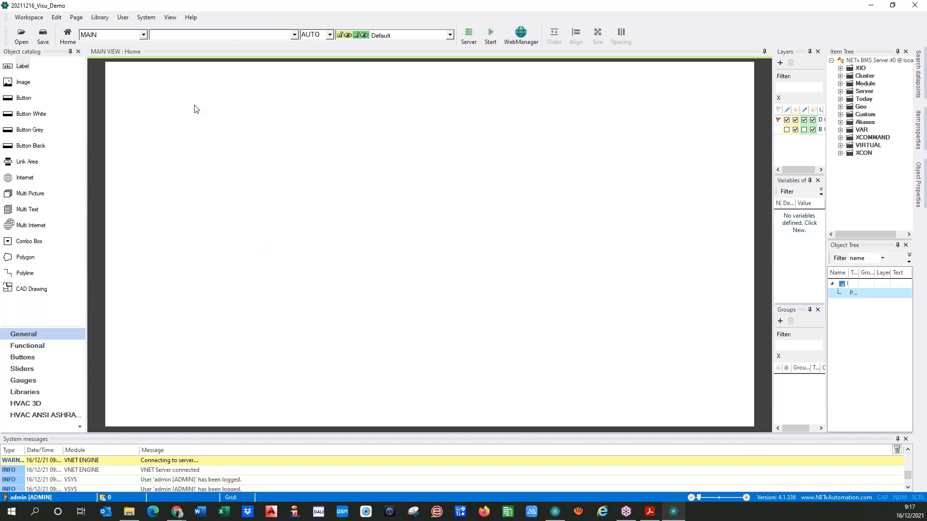
click(331, 35)
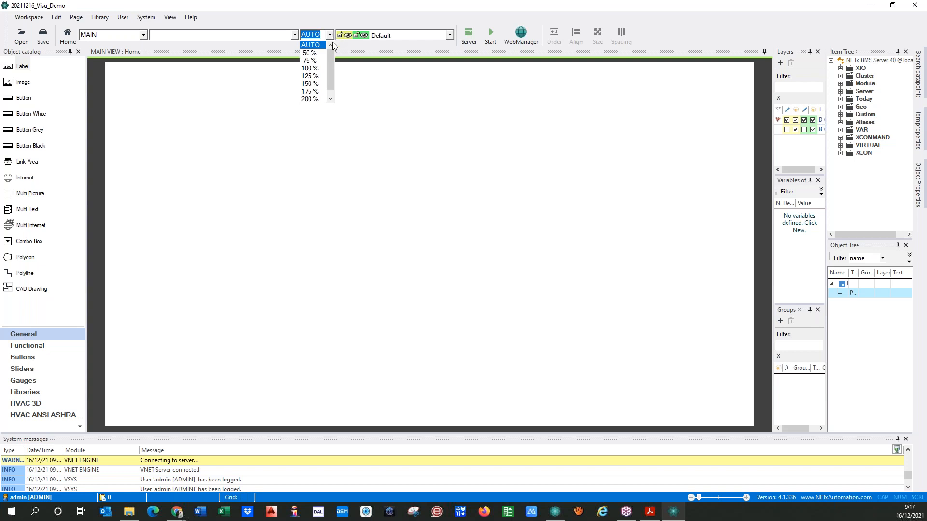
mouse_move(333, 60)
mouse_down()
mouse_move(333, 73)
mouse_move(332, 52)
mouse_up()
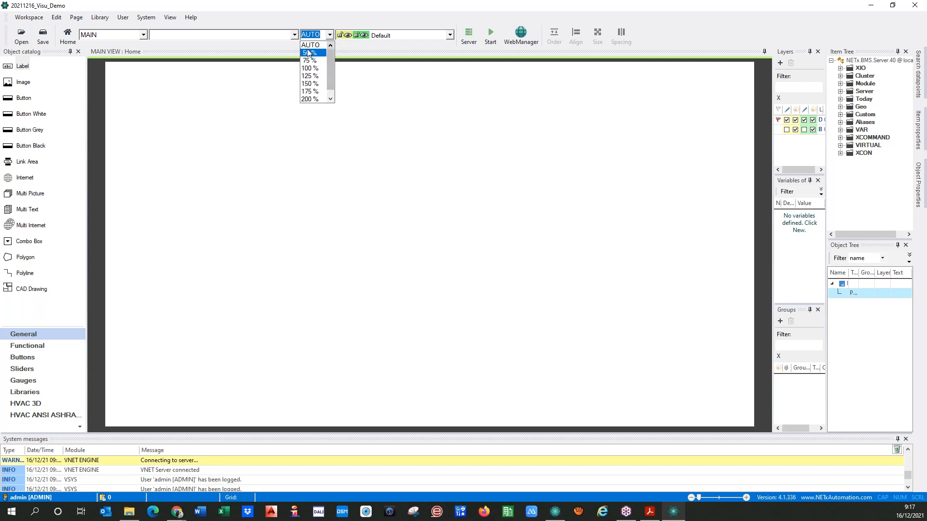
click(311, 53)
click(330, 35)
click(317, 75)
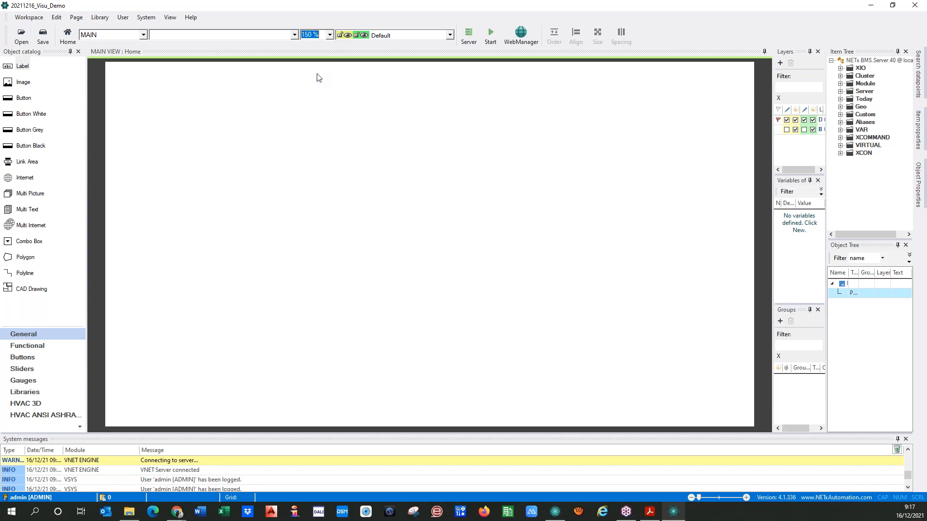
click(330, 34)
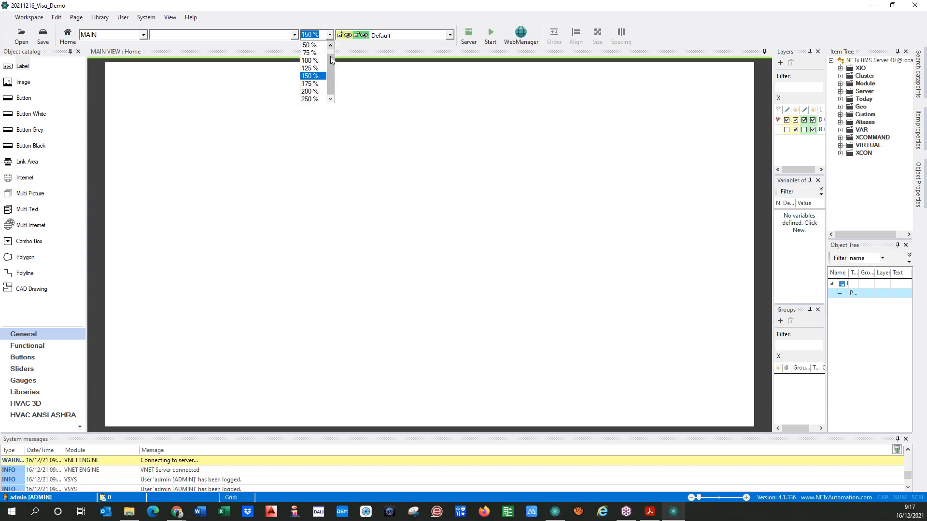
drag(332, 66, 331, 53)
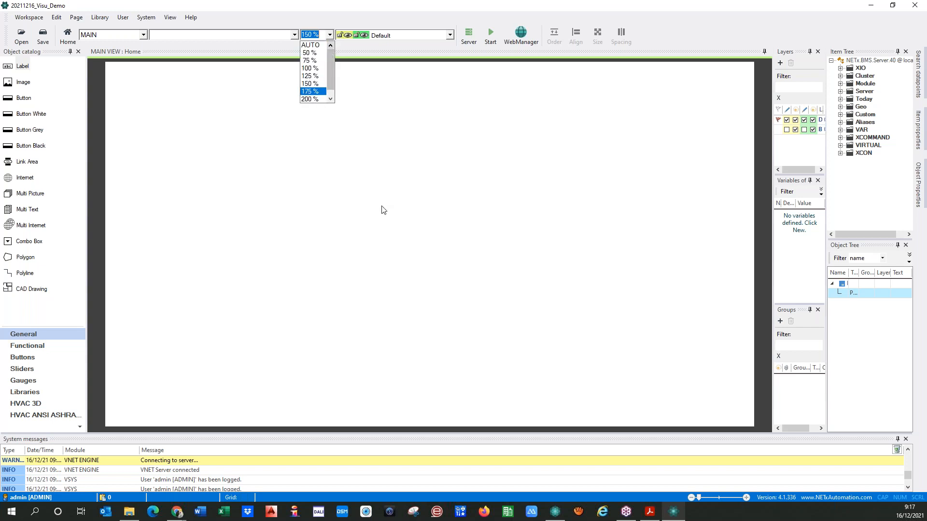
click(313, 45)
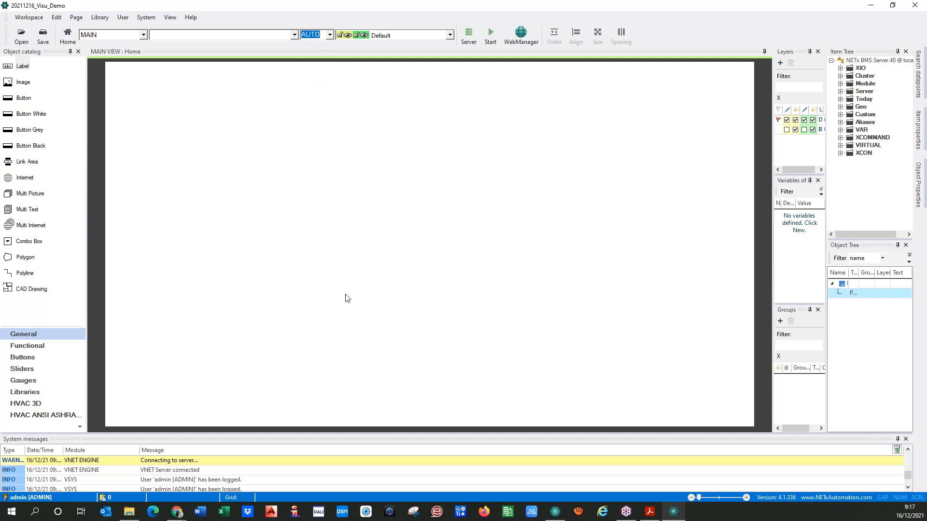
Resize the system messages area and widen the Object catalog and Layers panels
drag(391, 434, 372, 253)
drag(371, 286, 375, 455)
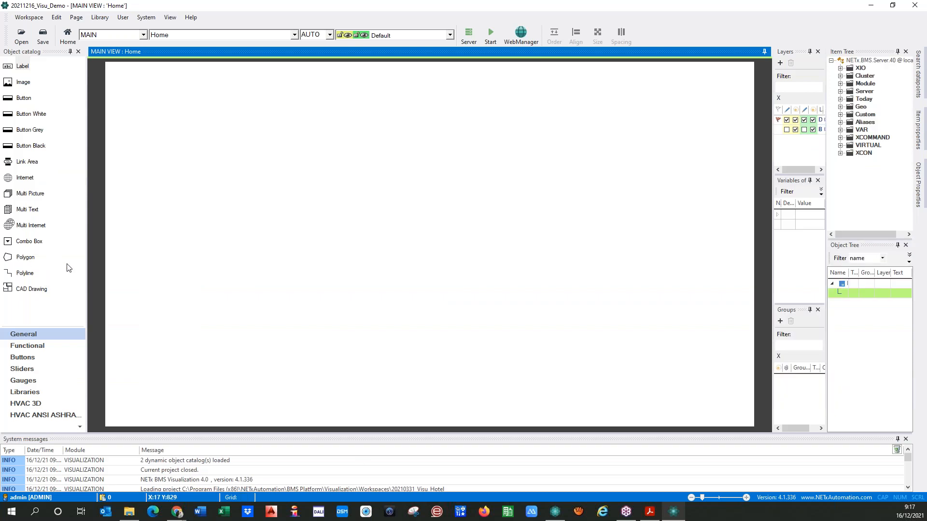
drag(85, 266, 116, 265)
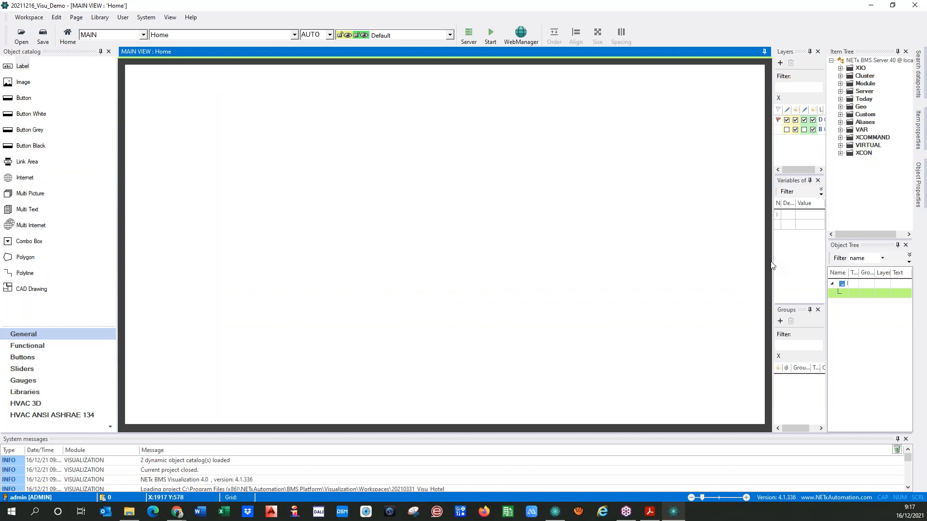
drag(774, 263, 701, 266)
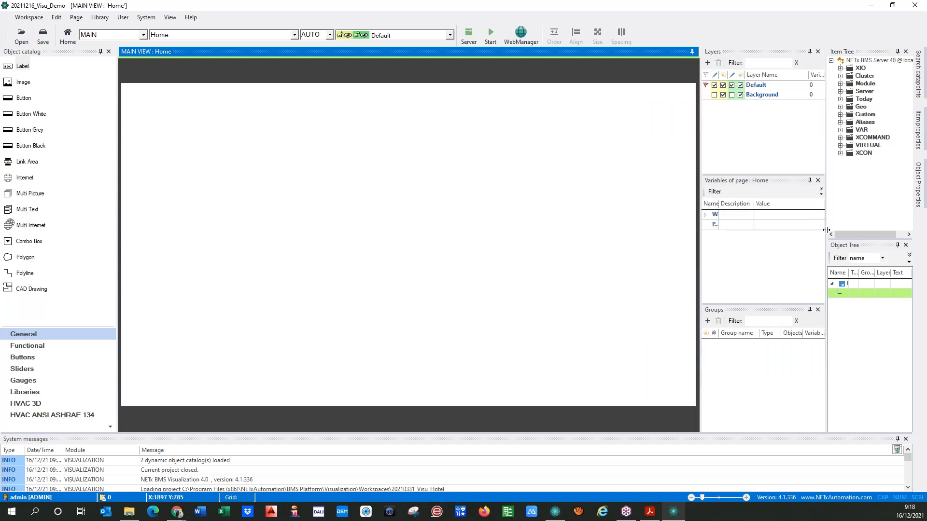
Widen the item and object tree panels and narrow the layers panels to enlarge the canvas
drag(825, 240, 802, 242)
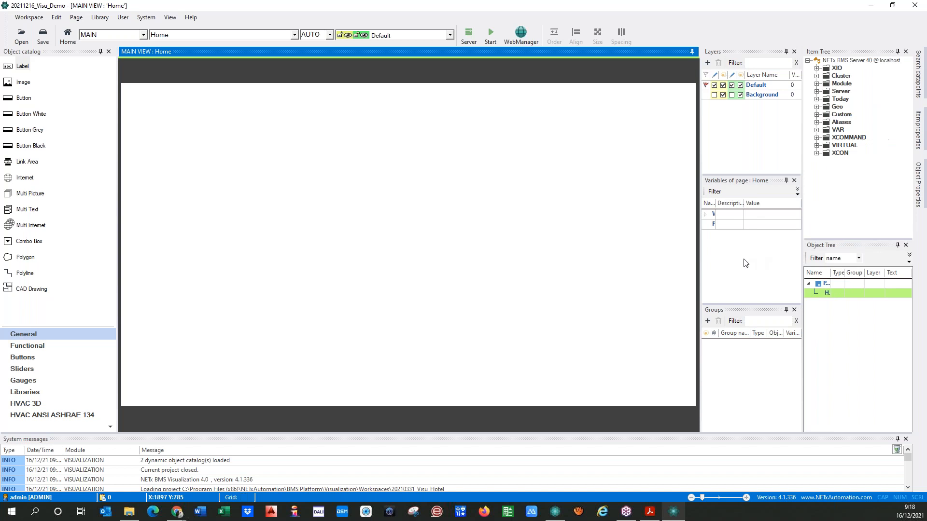
click(170, 17)
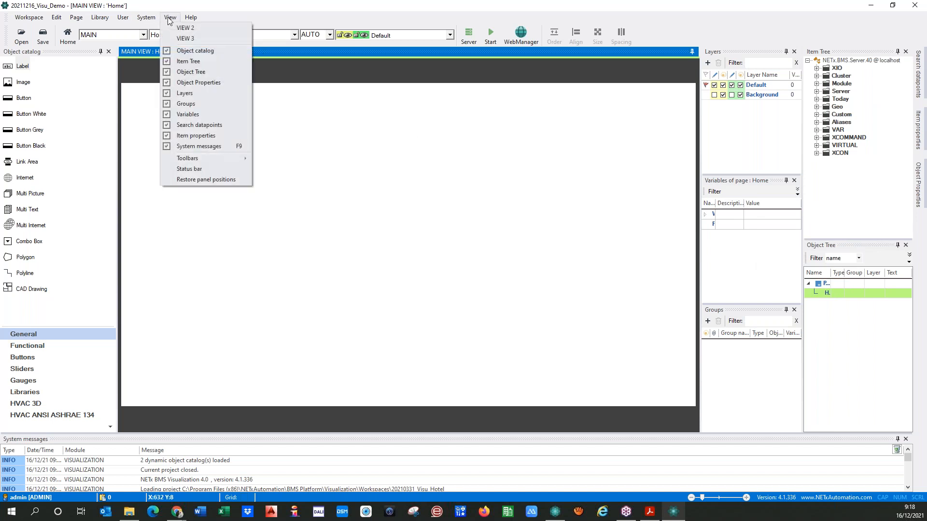
click(384, 225)
drag(701, 263, 716, 264)
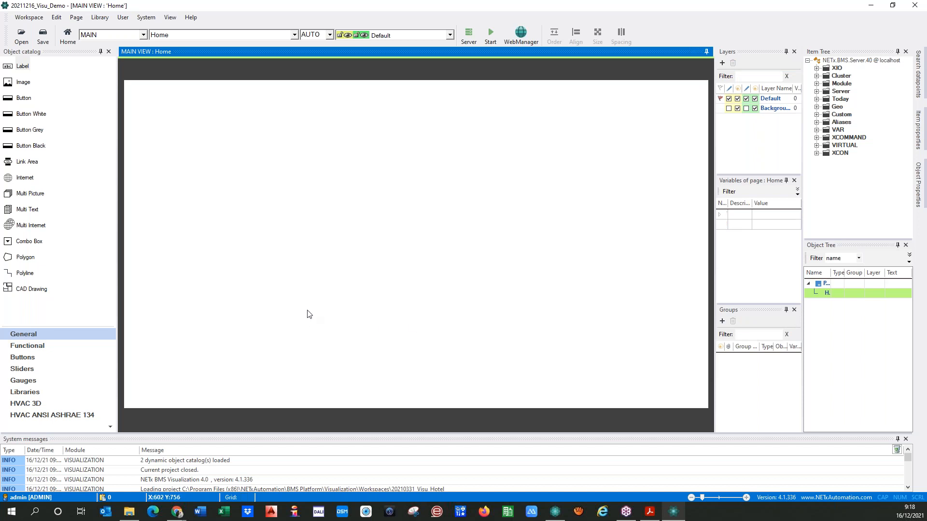
Move the page variables panel below the canvas, close System messages, and enlarge the variables list
drag(752, 182, 343, 424)
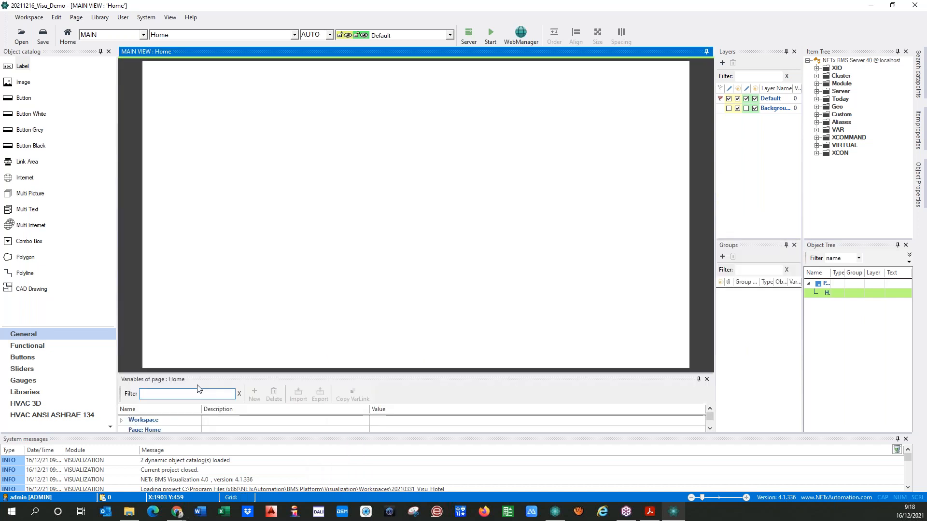
drag(206, 375, 205, 358)
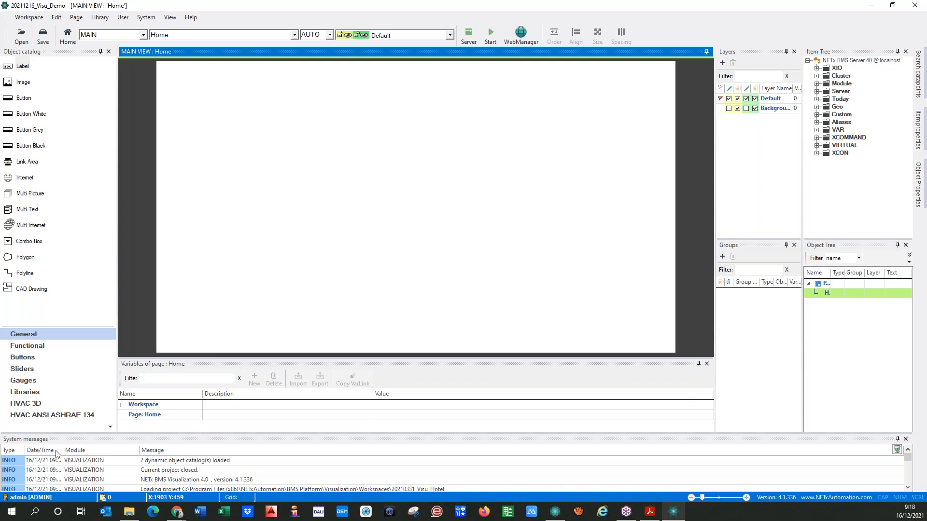
scroll(183, 476, down, 6)
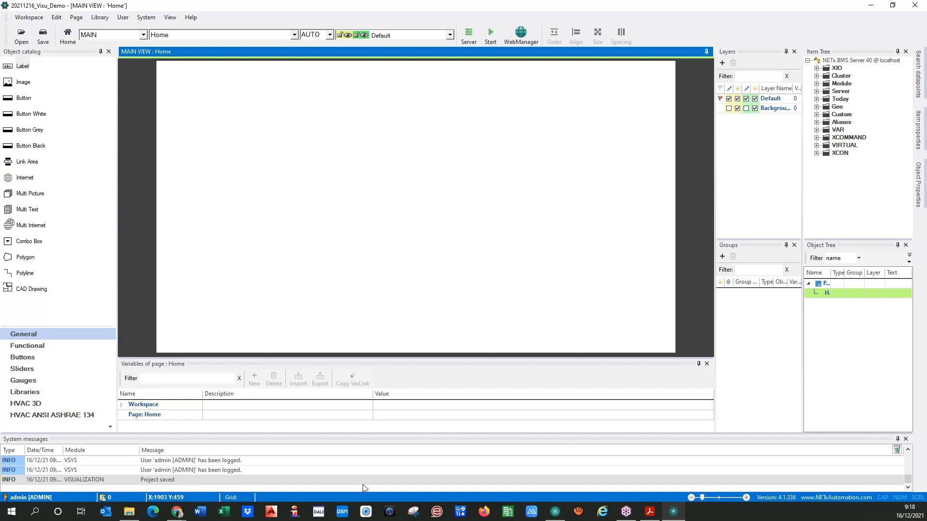
scroll(279, 468, up, 6)
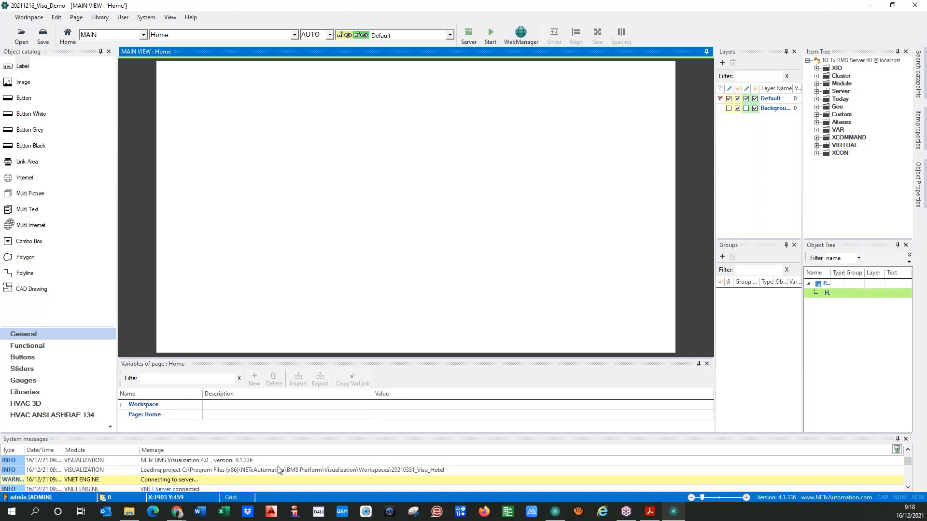
click(906, 439)
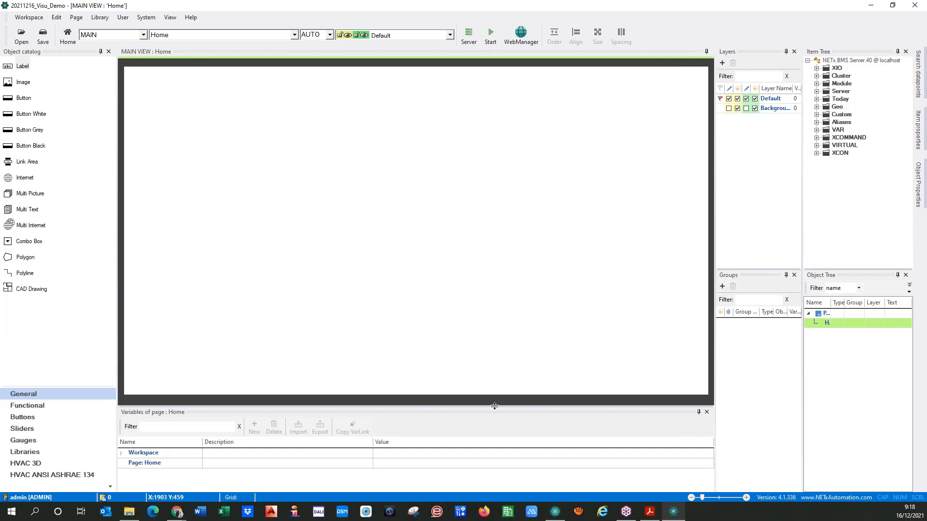
drag(494, 406, 493, 402)
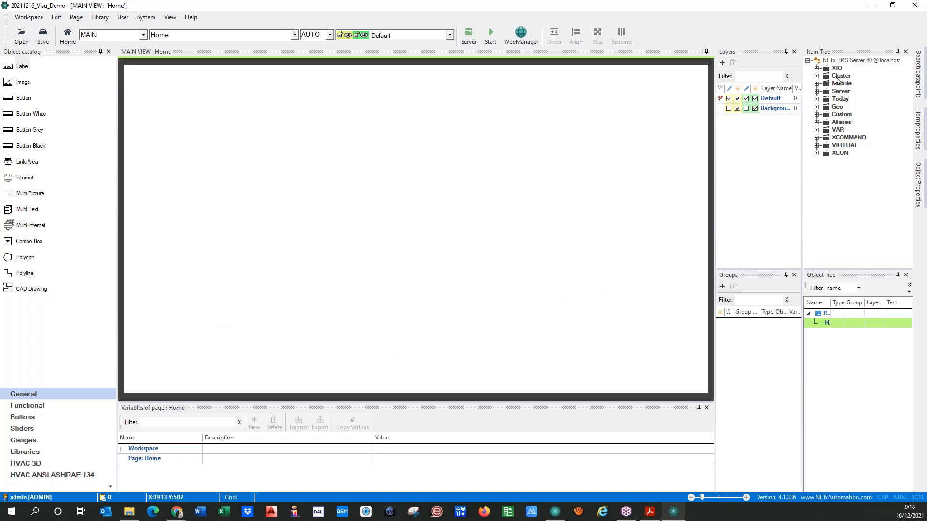
click(817, 68)
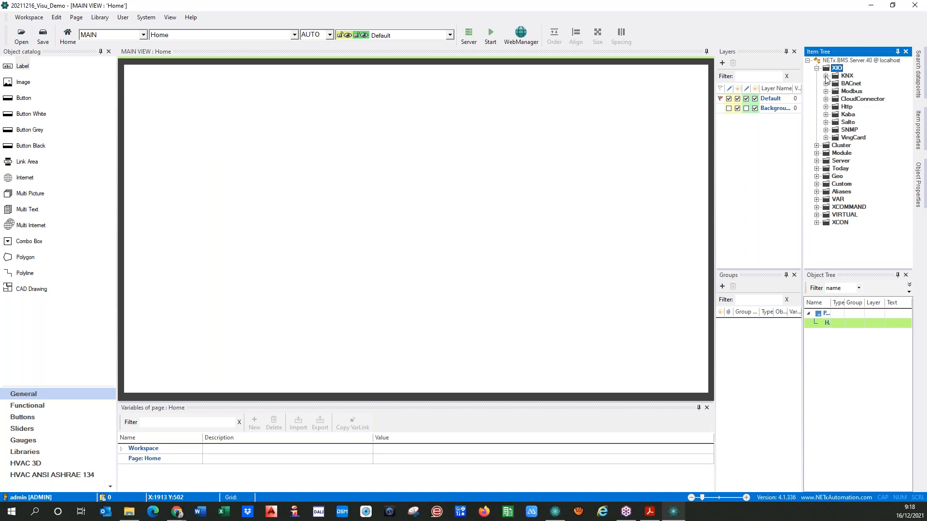
click(826, 76)
click(826, 76)
click(817, 192)
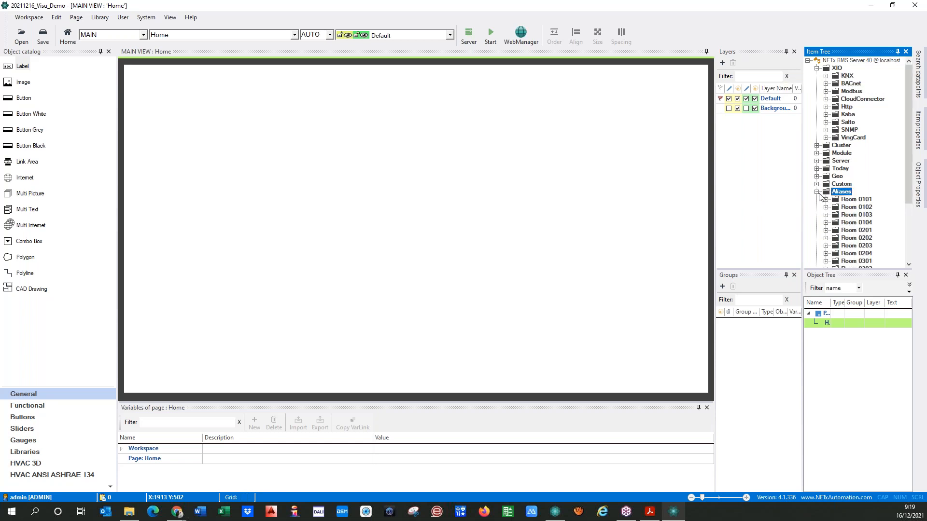
scroll(823, 213, down, 3)
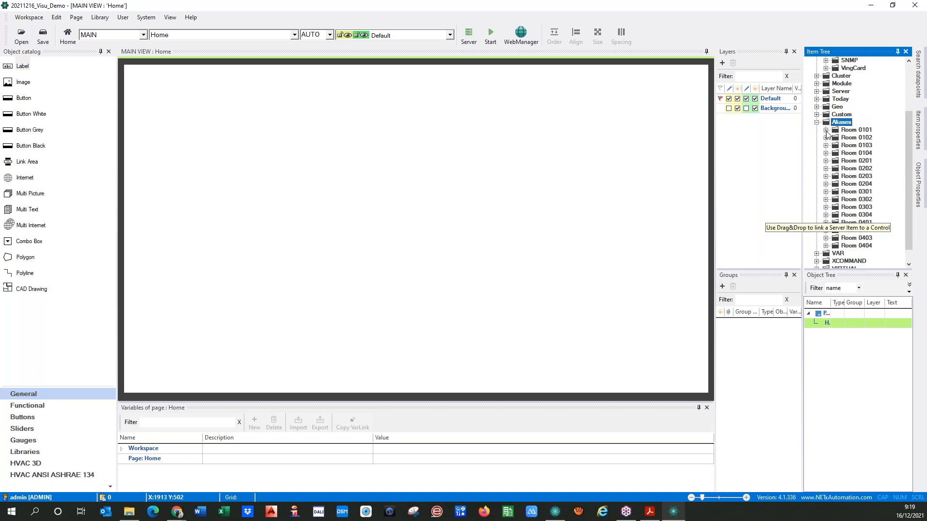
click(826, 131)
scroll(830, 154, down, 2)
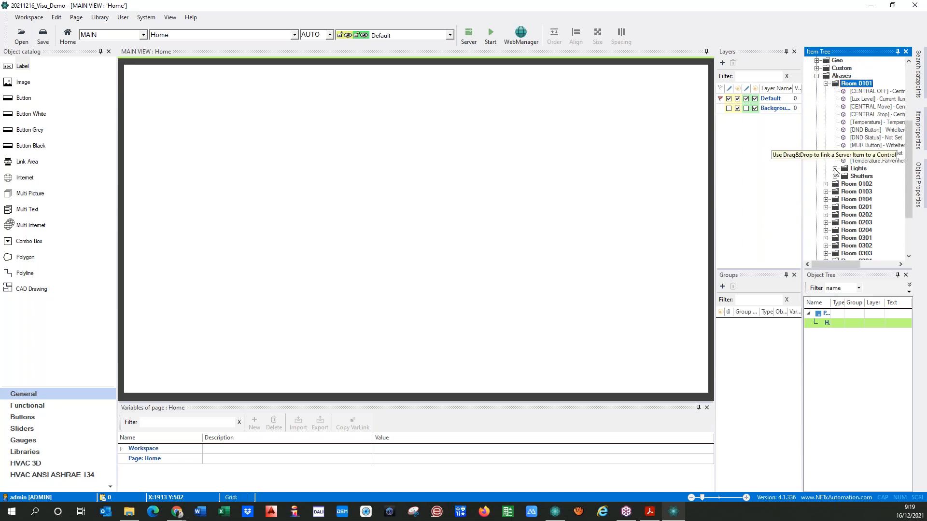
click(835, 169)
drag(824, 265, 848, 265)
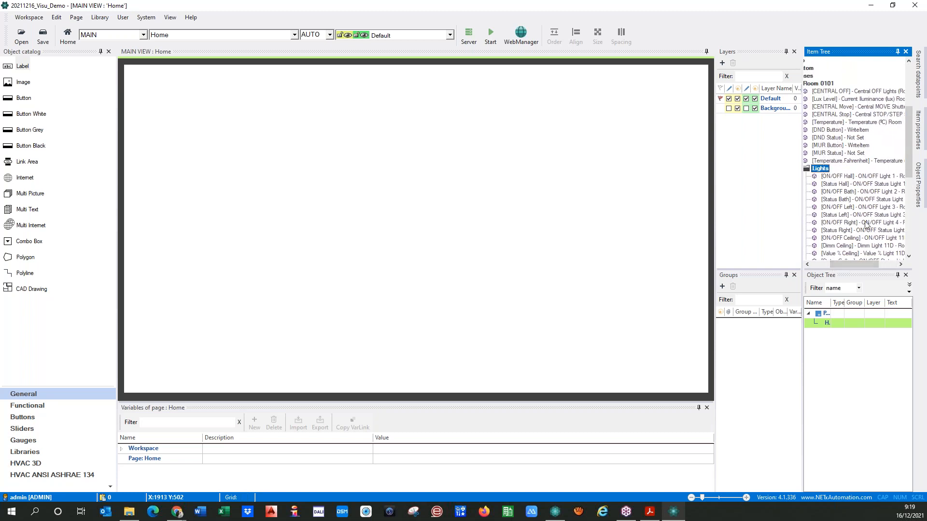
drag(868, 265, 849, 265)
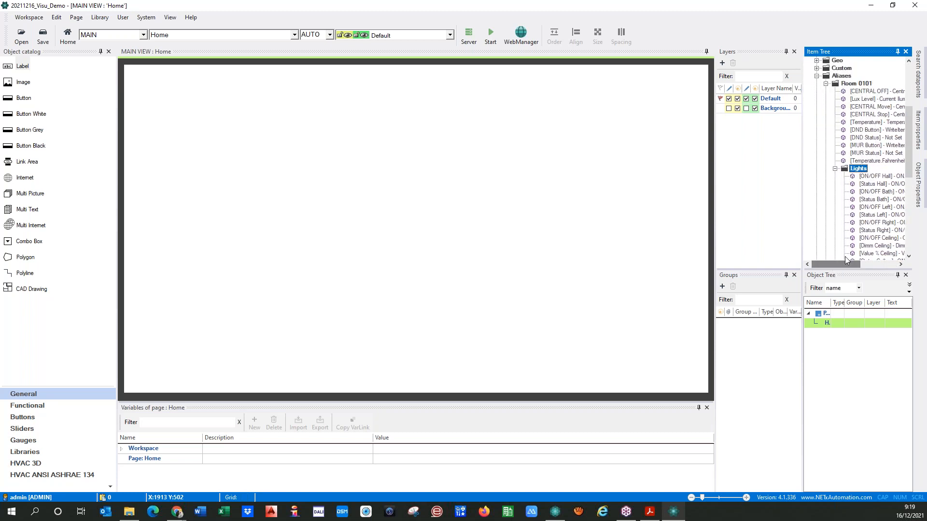
click(826, 83)
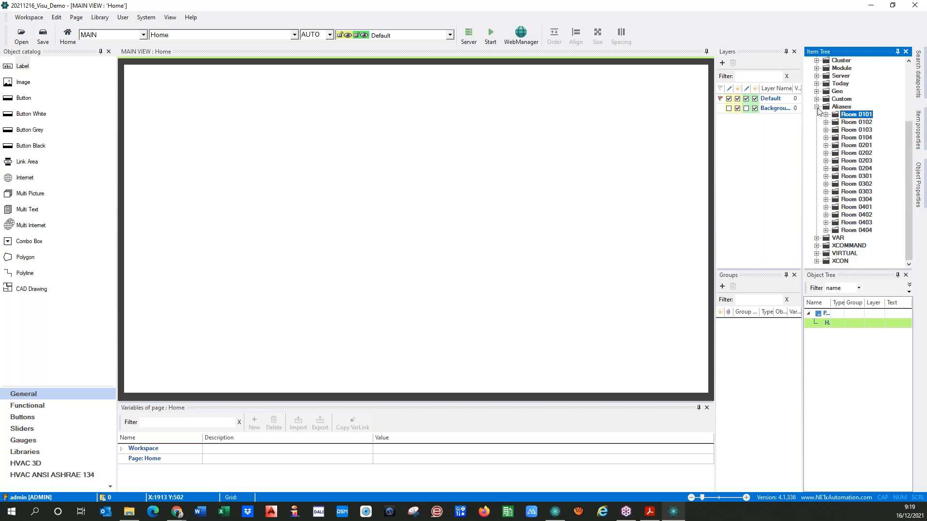
click(817, 107)
click(817, 68)
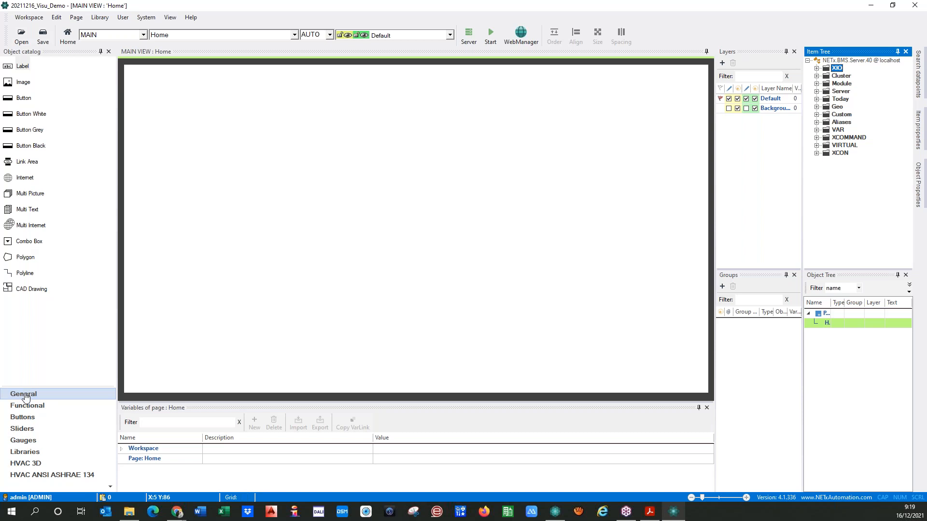
Browse the Functional, General, Buttons, Sliders and Gauges categories, then show Libraries
click(30, 406)
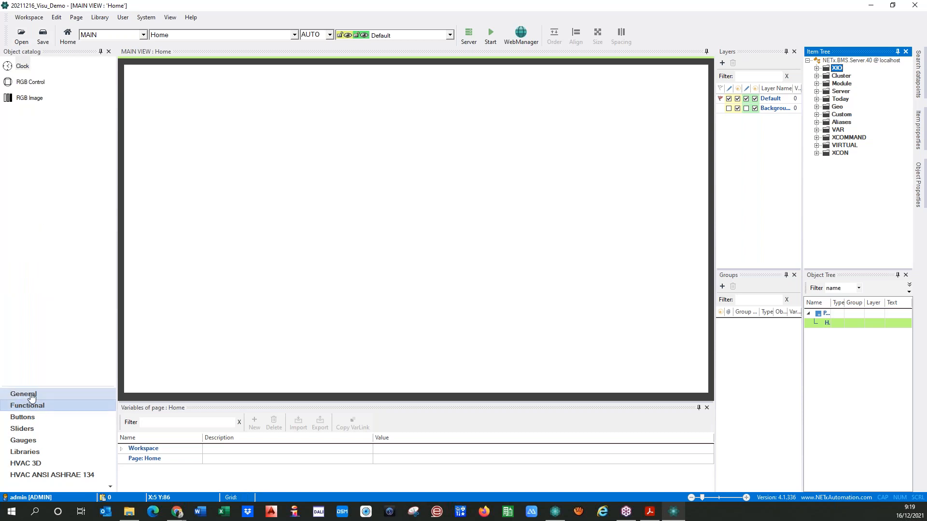
click(24, 394)
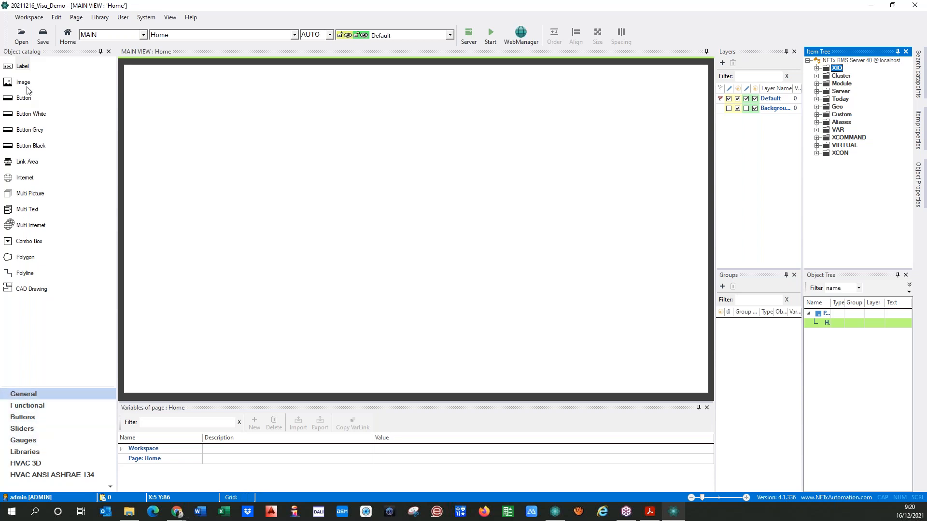
click(21, 420)
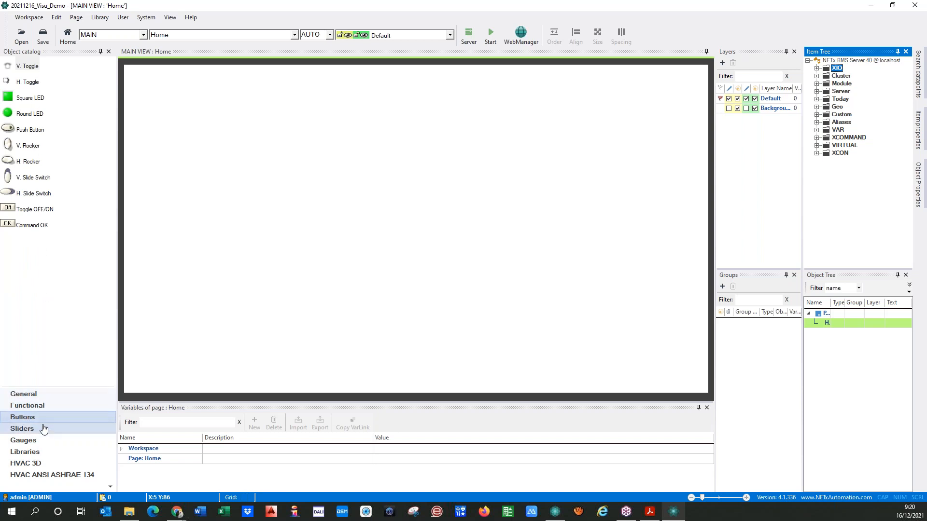
click(42, 431)
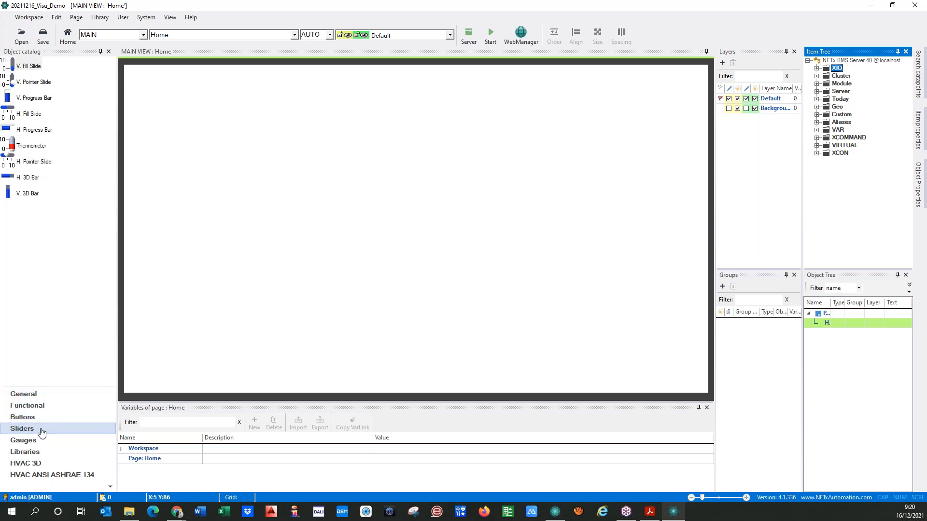
click(34, 418)
click(38, 431)
click(42, 441)
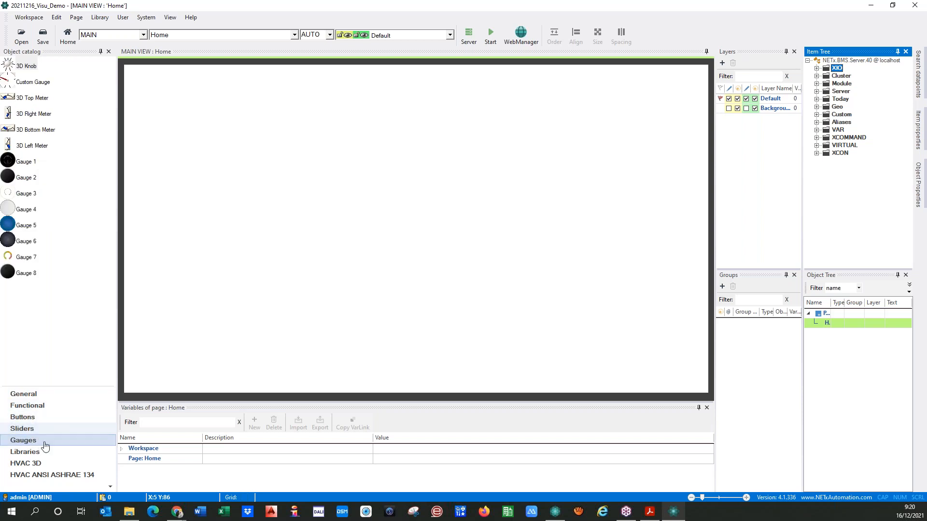
click(34, 452)
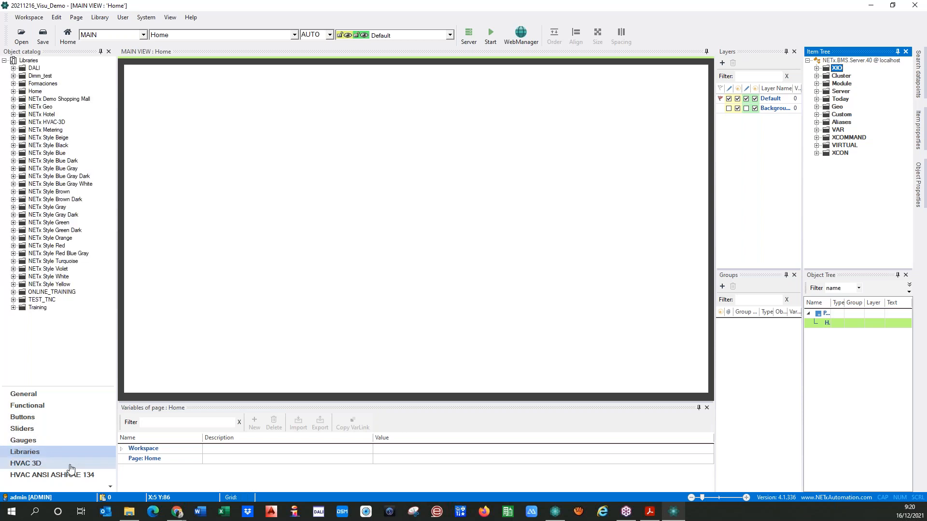
Expand and browse the NETx Style Beige and Green libraries, then collapse them
click(13, 138)
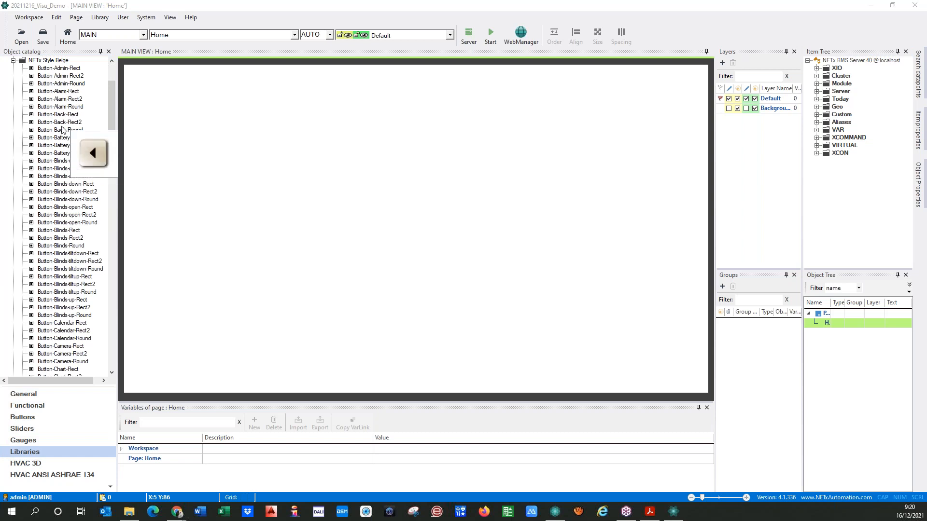
click(112, 105)
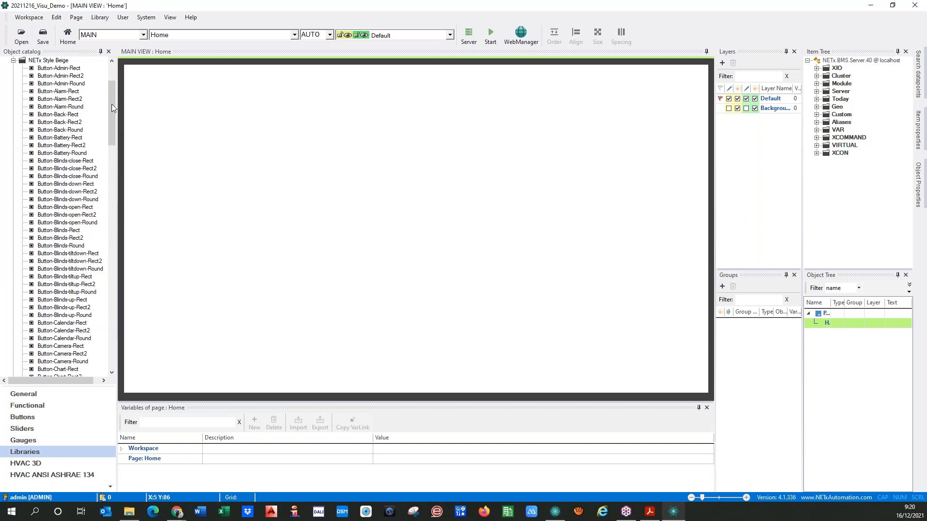
drag(114, 140, 107, 123)
scroll(95, 149, down, 12)
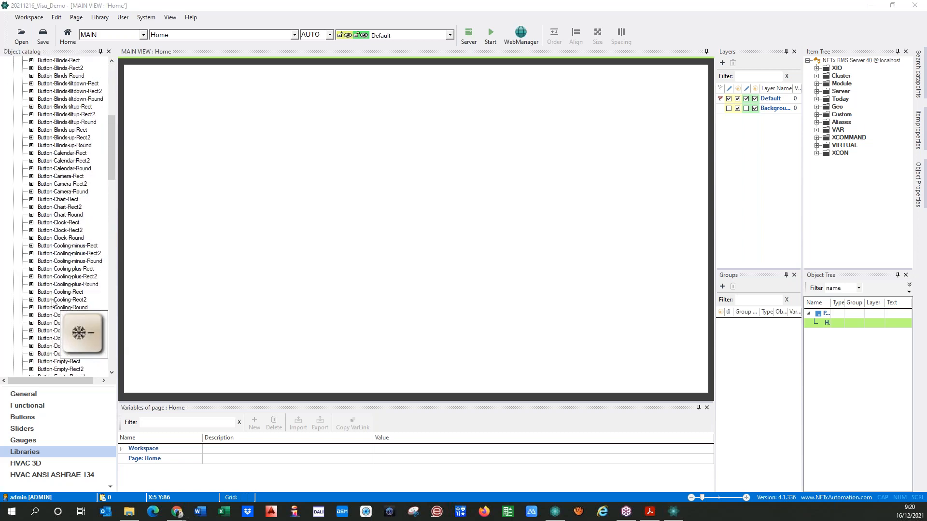
drag(113, 166, 116, 83)
click(13, 138)
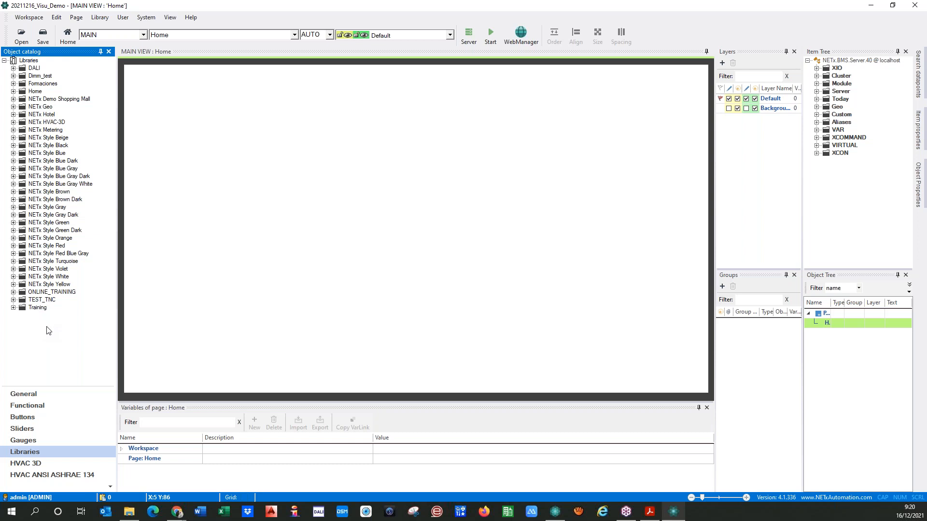
click(14, 223)
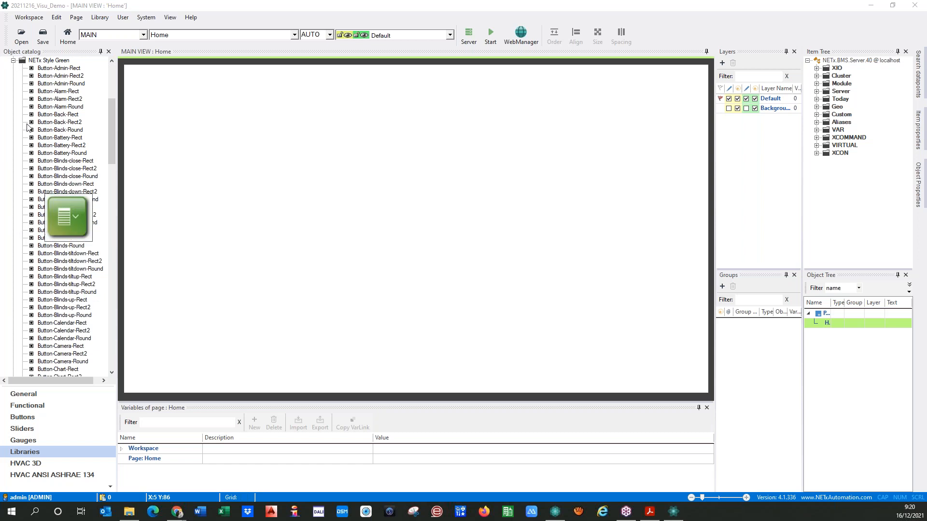
click(14, 61)
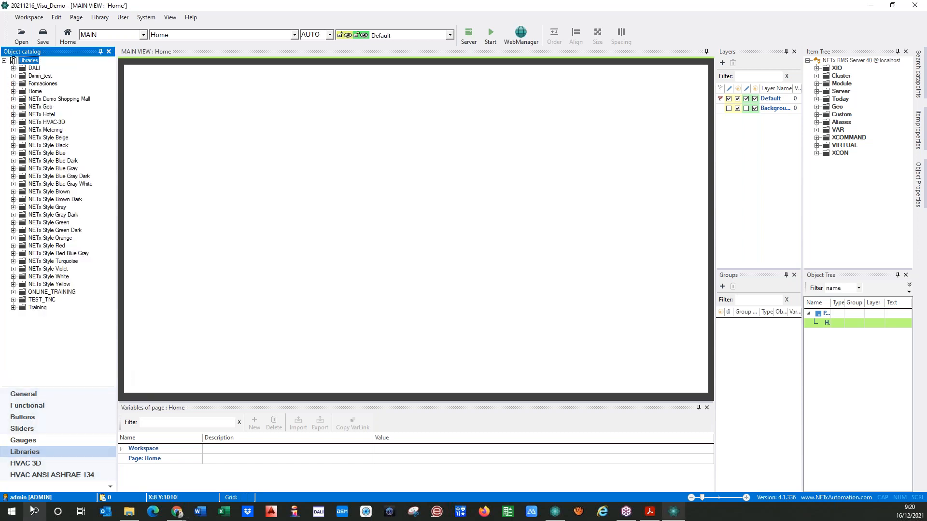
Browse the HVAC 3D 2dpipesystem and fan groups, then show HVAC ANSI ASHRAE 134 objects
click(30, 464)
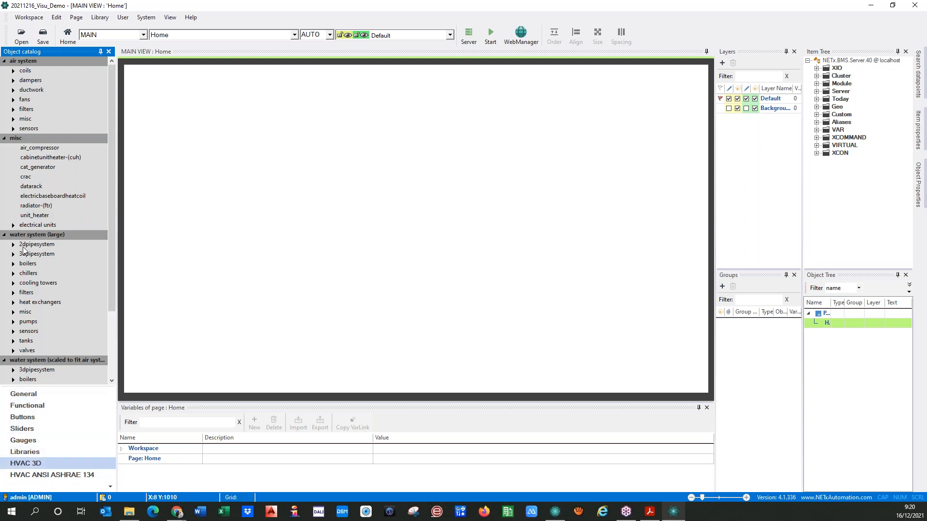
click(19, 245)
click(13, 245)
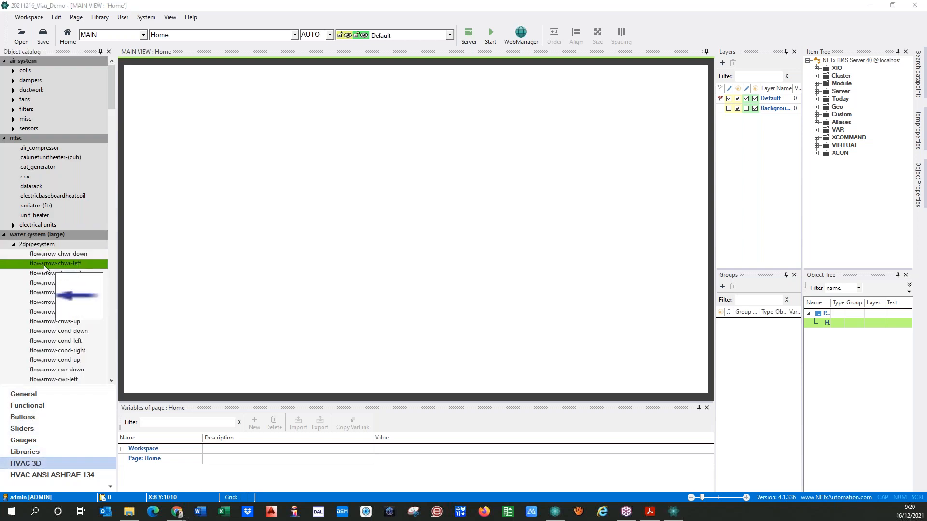
click(14, 245)
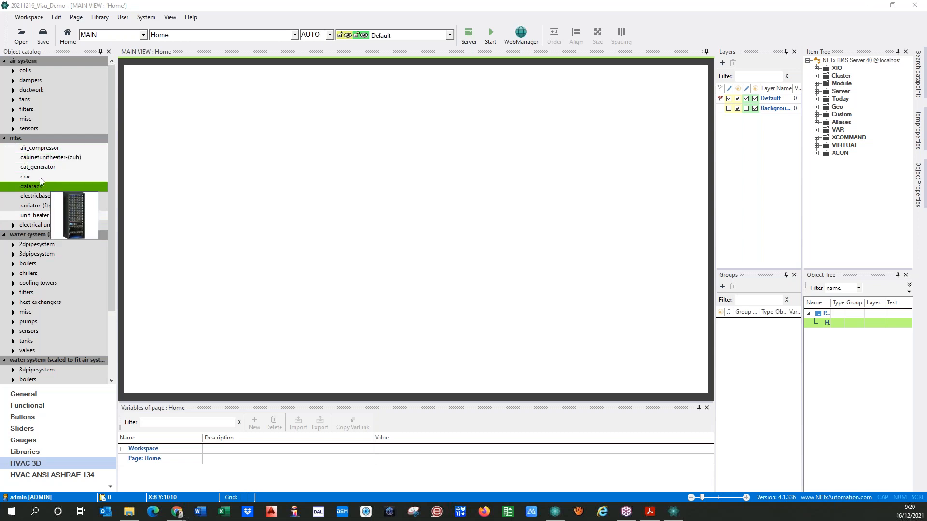
click(14, 100)
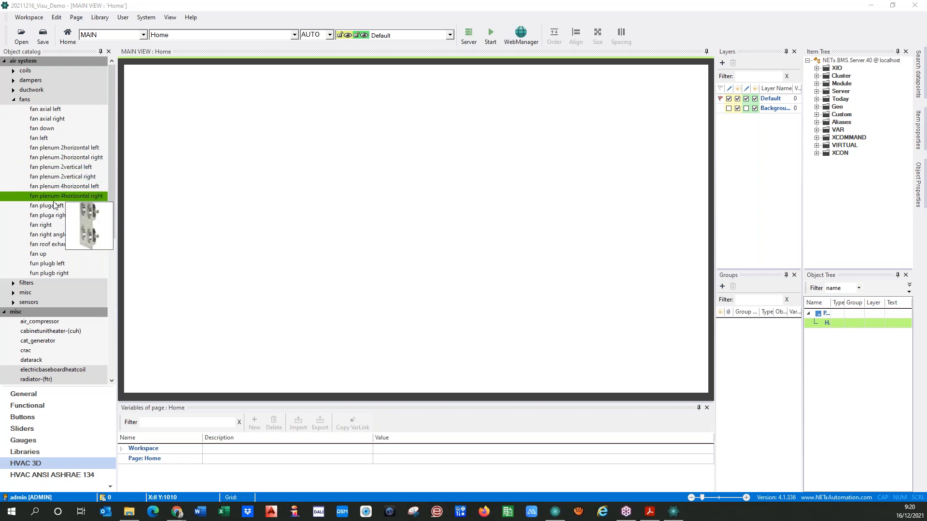
click(13, 101)
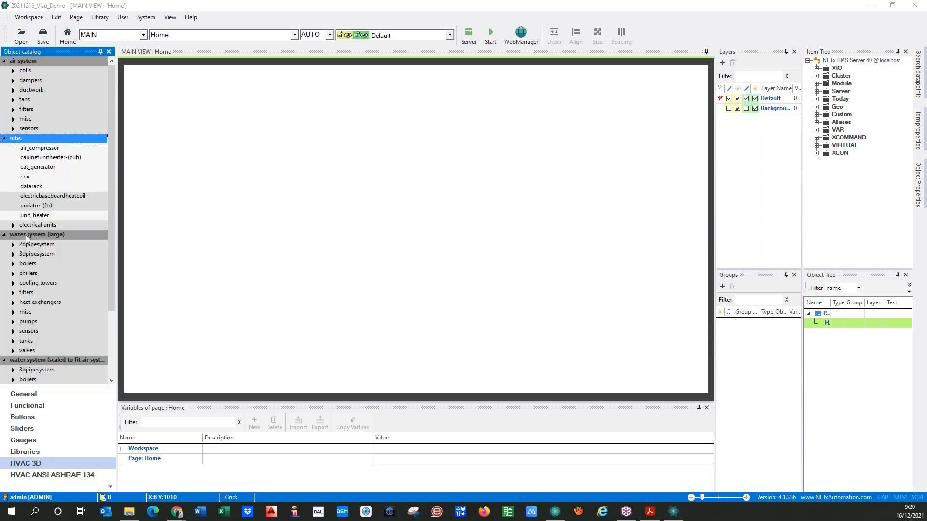
click(60, 476)
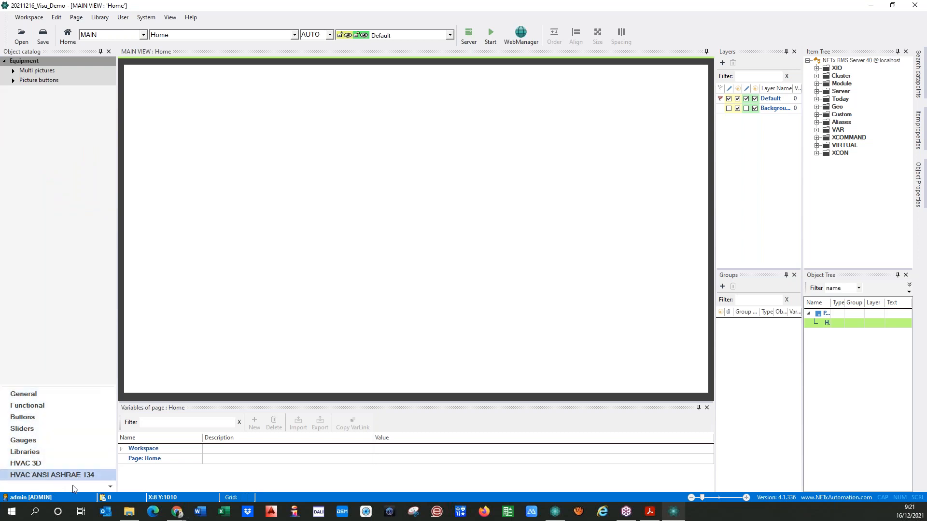
click(176, 482)
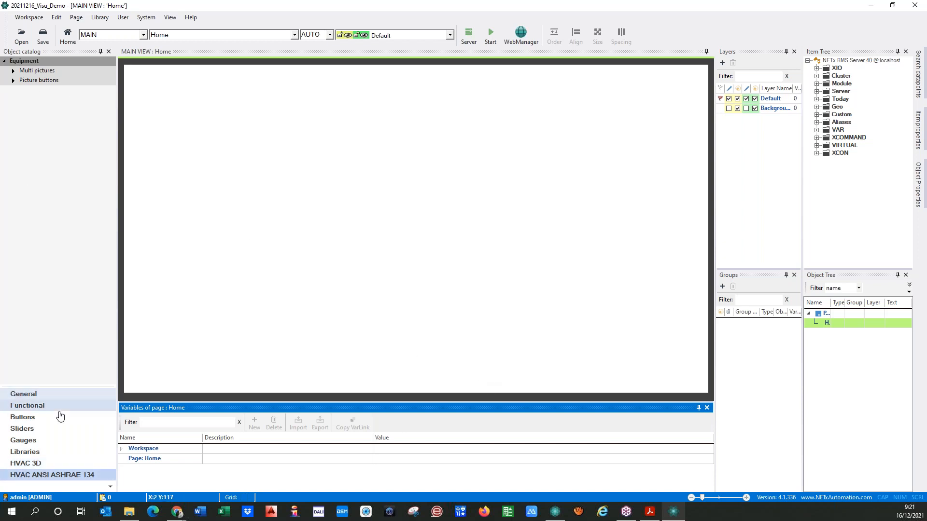
click(27, 394)
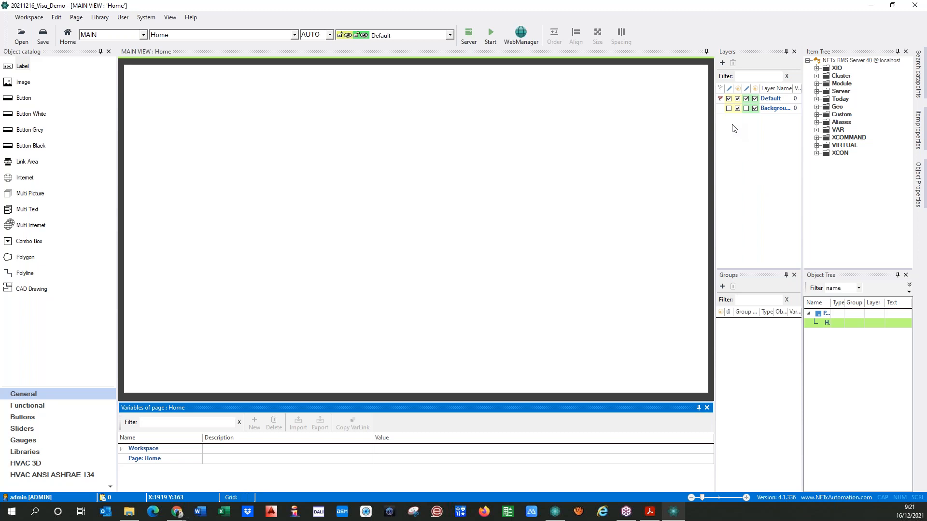
click(748, 63)
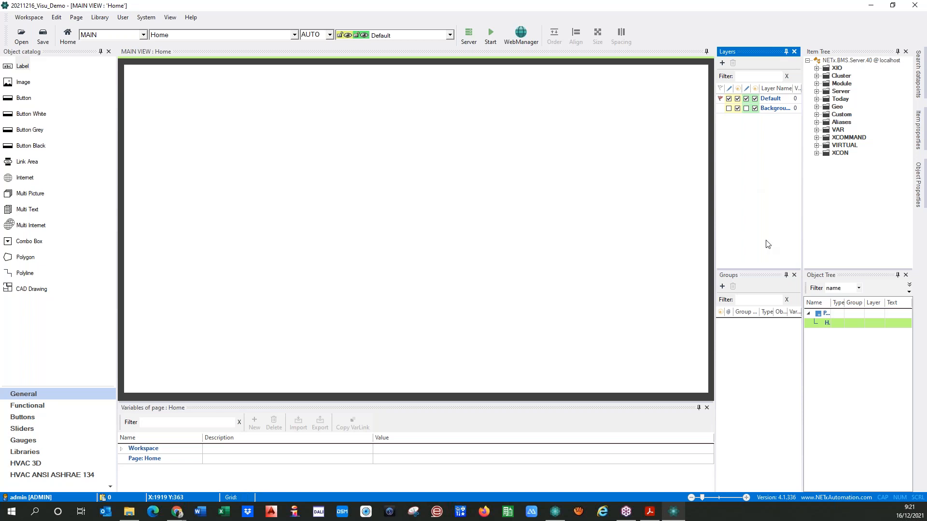
Widen the object tree and its name column, then widen the Layers and Groups lists
click(842, 276)
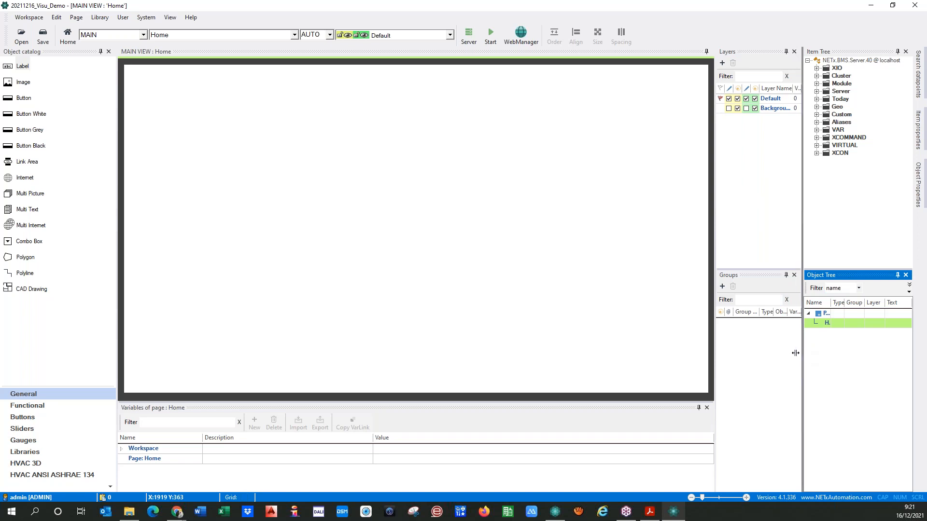
drag(802, 355, 773, 353)
drag(808, 301, 828, 304)
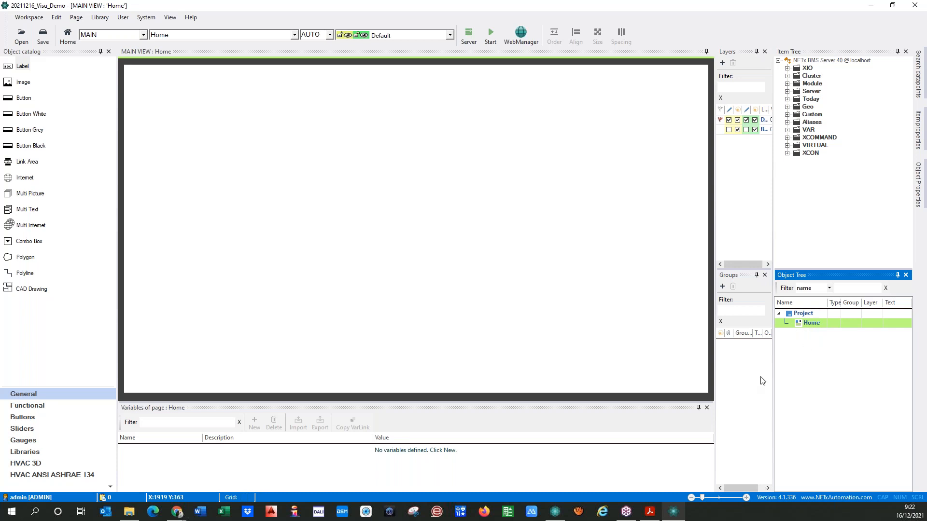
drag(773, 376, 834, 375)
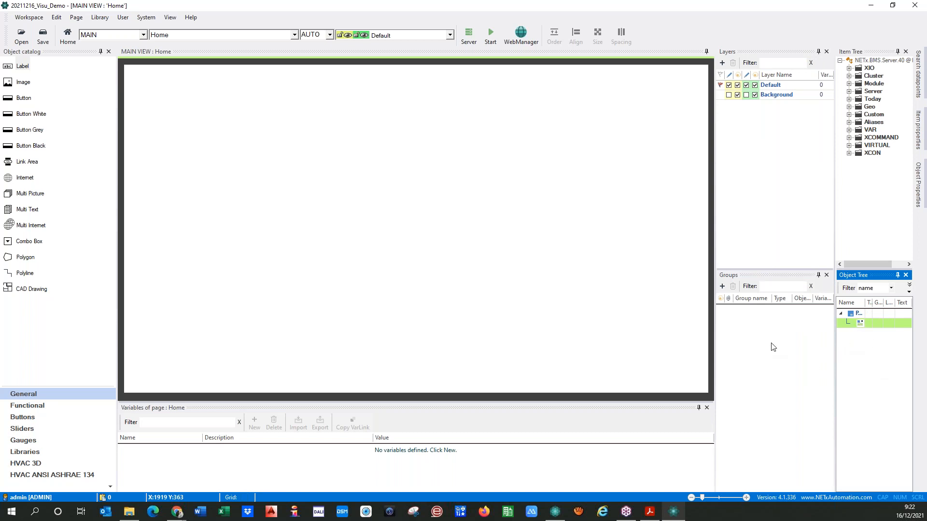
click(760, 279)
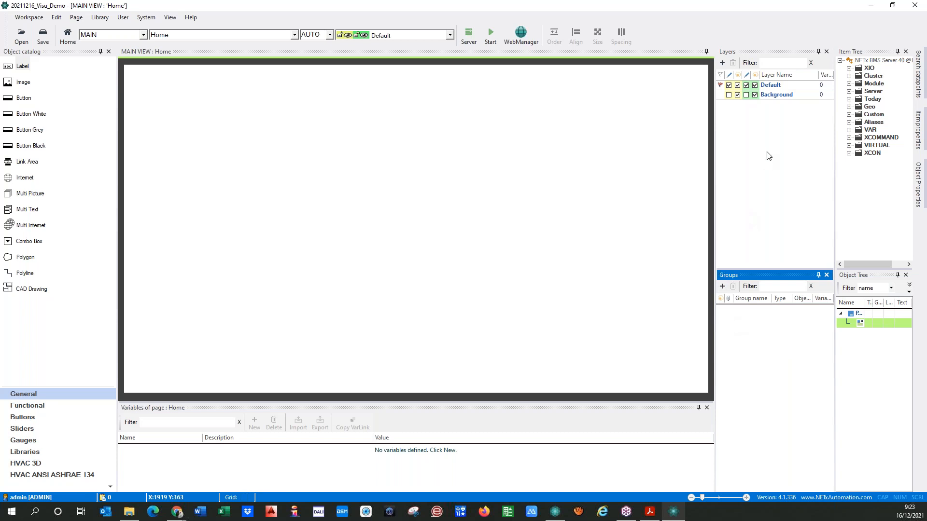
Open the Search datapoints, Item properties and Object Properties side panels in turn
click(918, 82)
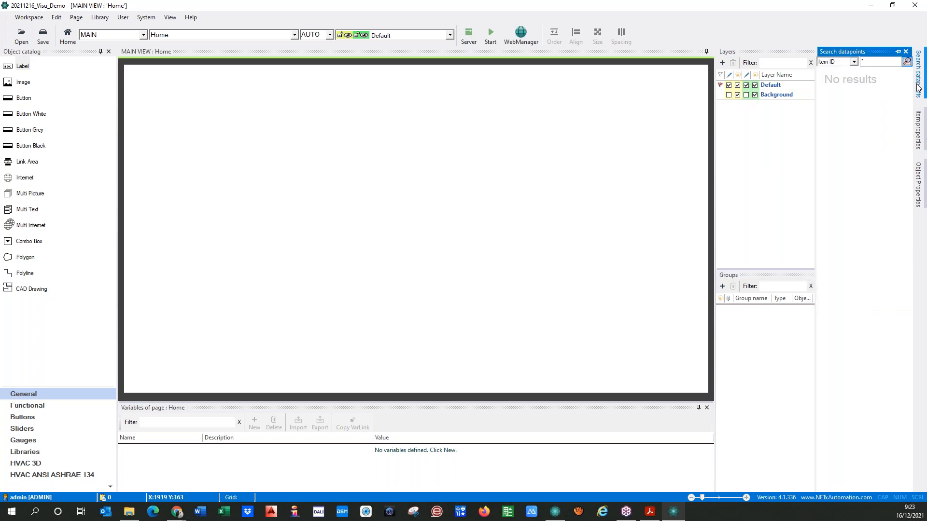
mouse_move(919, 125)
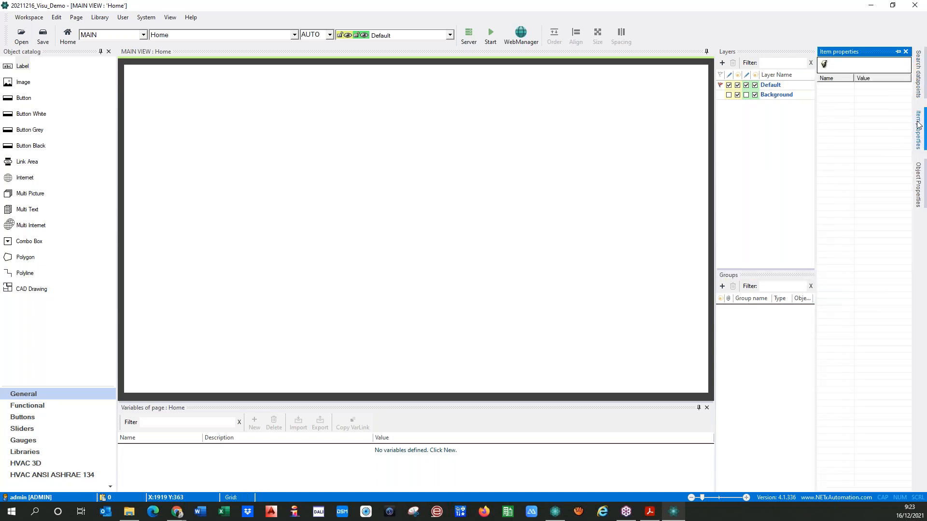
mouse_move(918, 90)
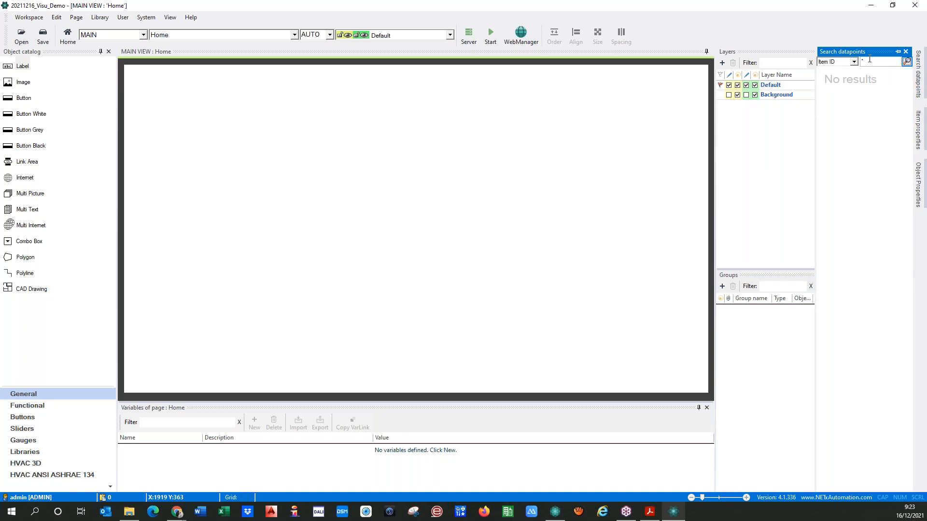
click(918, 127)
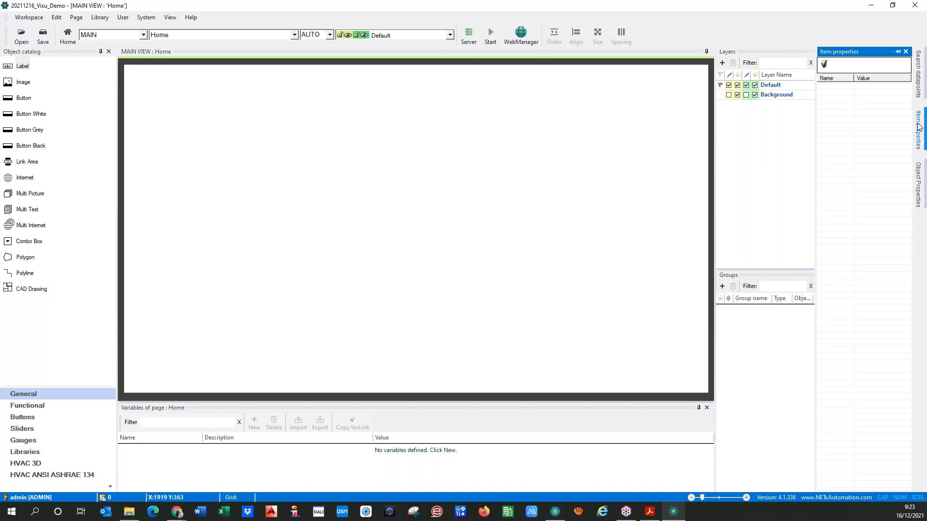
click(919, 186)
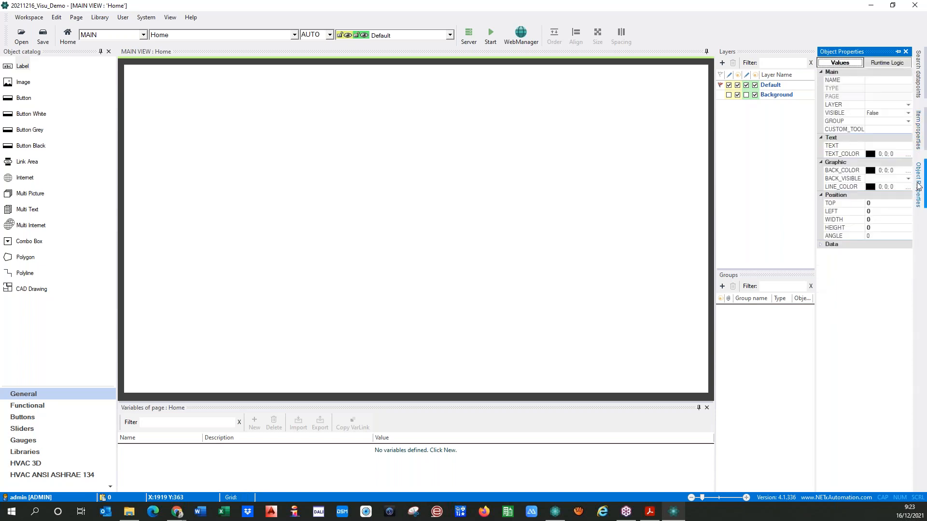
Pin Object Properties beside the Home page, adjust its width, and clear the selection
click(899, 52)
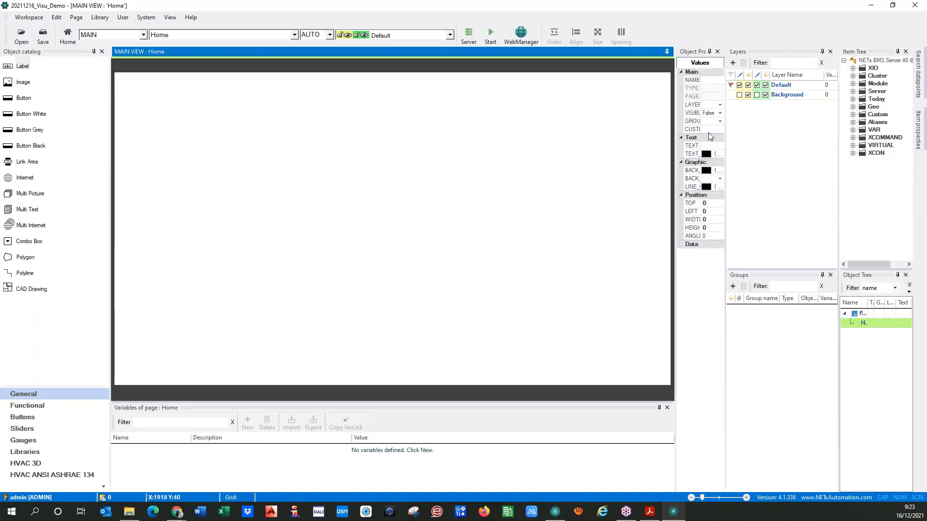
drag(726, 117, 759, 122)
drag(758, 265, 779, 263)
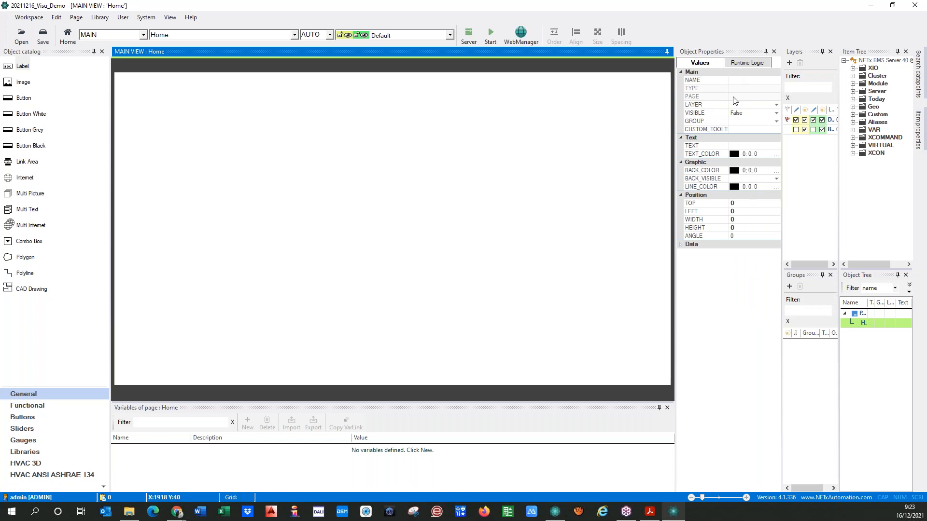
drag(783, 259, 773, 260)
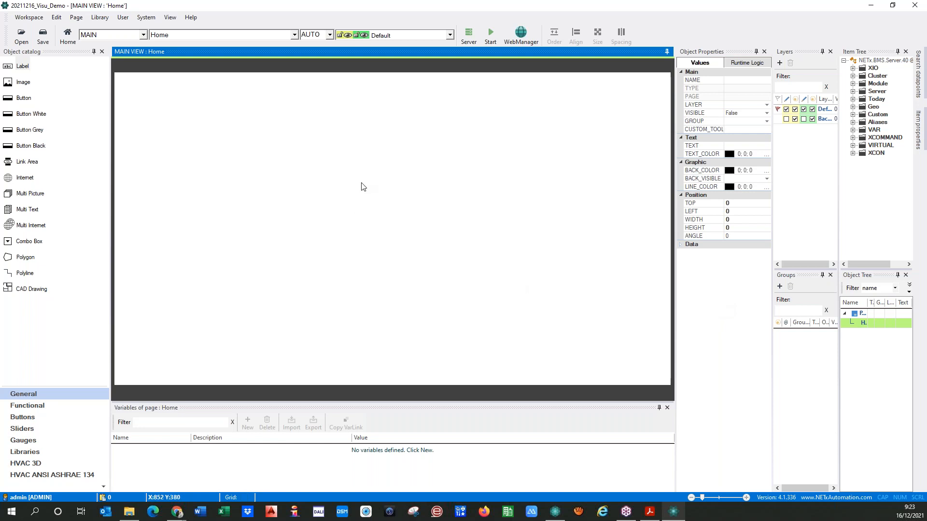
click(279, 237)
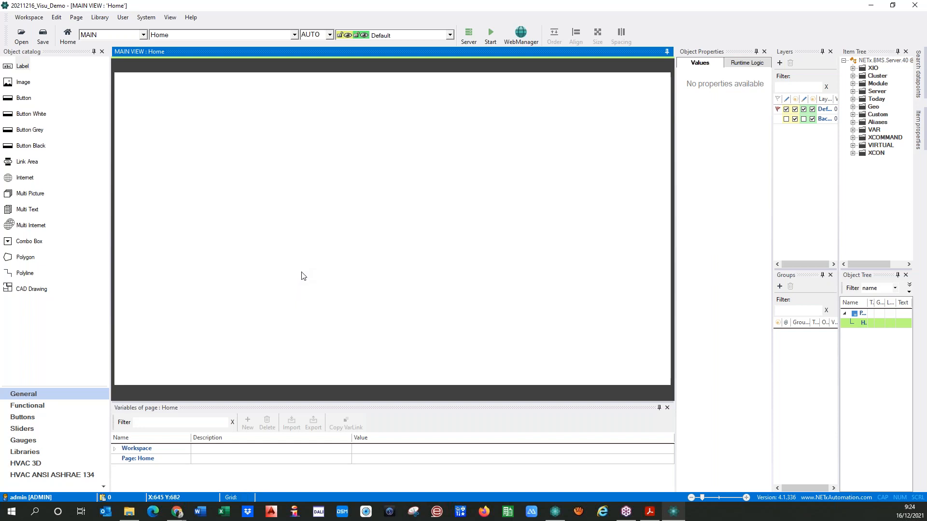
Place an Image object on the Home page and delete the accidental second copy
click(8, 81)
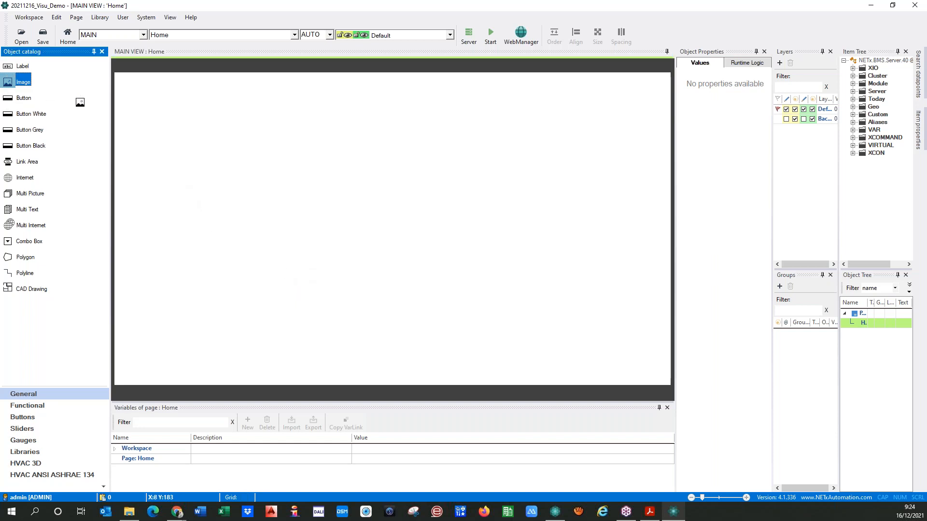
click(207, 133)
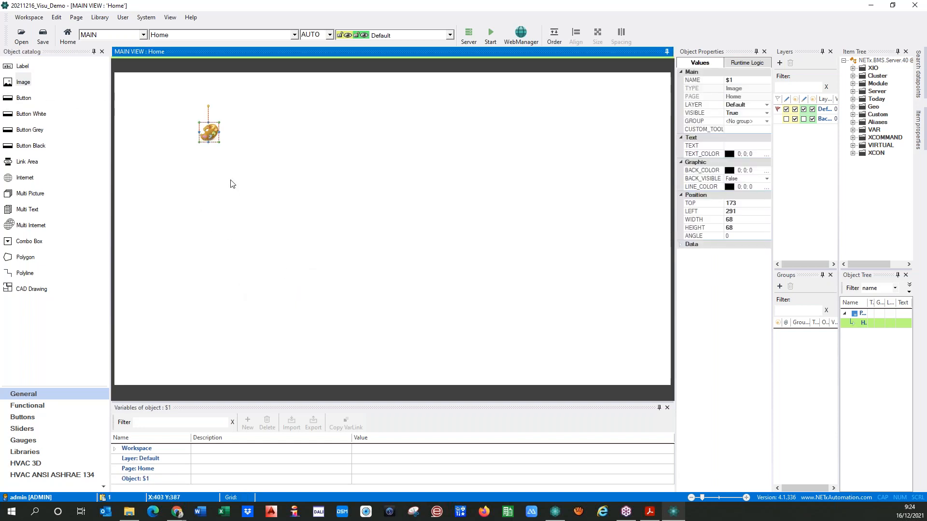
click(14, 83)
click(263, 181)
drag(264, 186, 228, 208)
key(Delete)
Enlarge the palette image to 960x667 and shift it right on the page
click(208, 131)
drag(219, 143, 477, 314)
drag(273, 179, 331, 180)
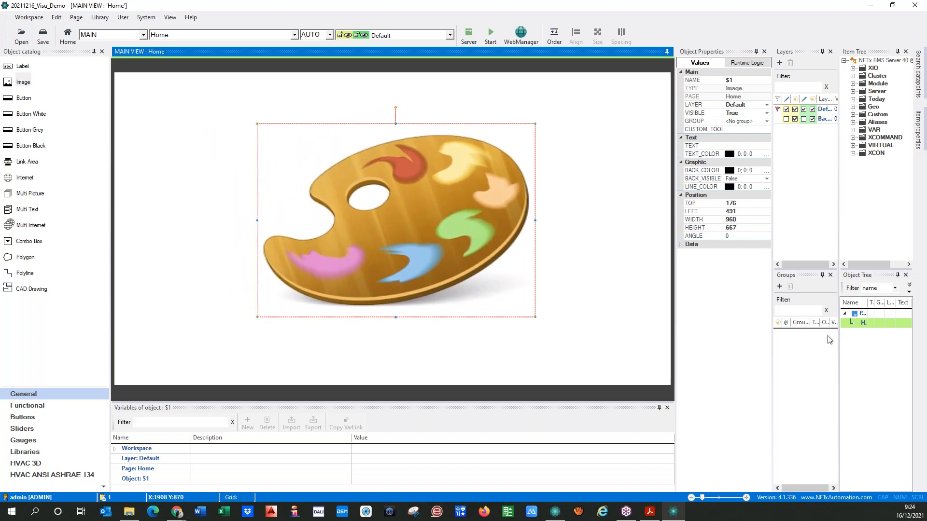
click(854, 323)
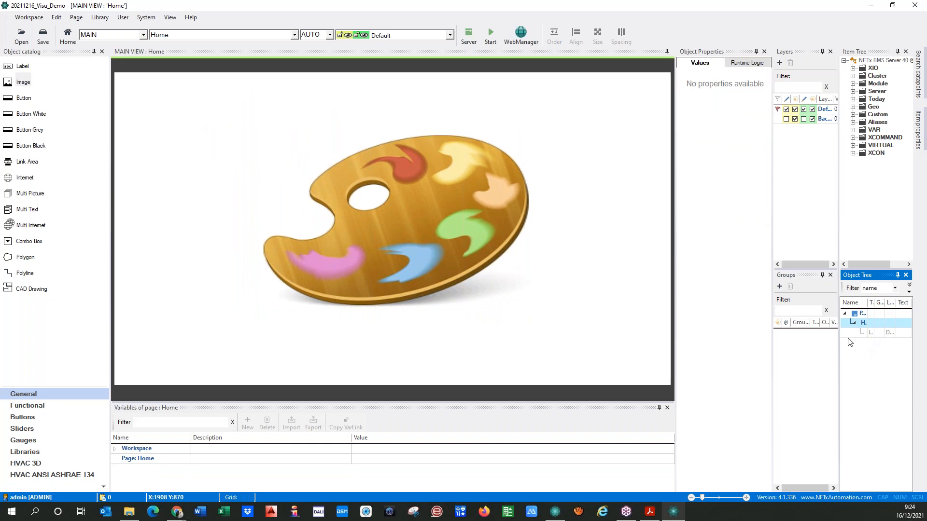
Float the Object Tree window and rename the $1 image to $Background_Image
drag(869, 275, 200, 150)
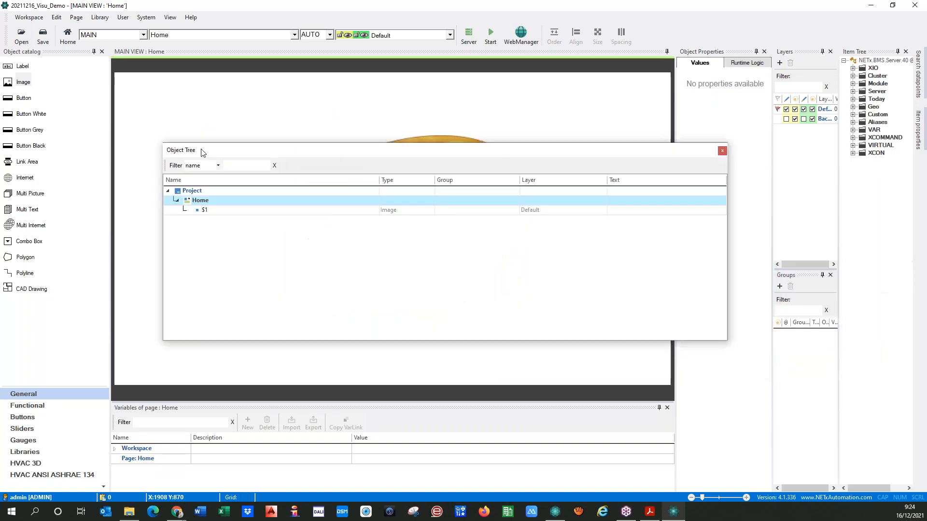
click(204, 211)
click(210, 211)
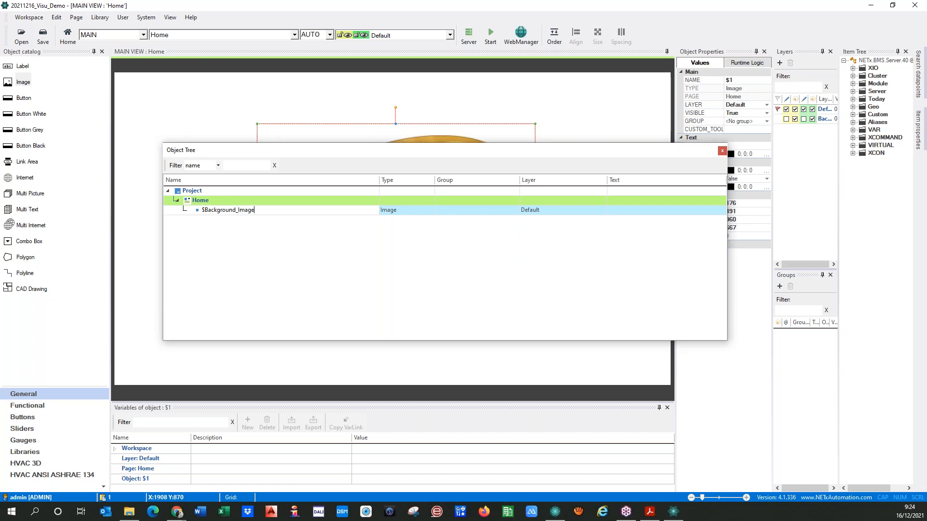
click(185, 211)
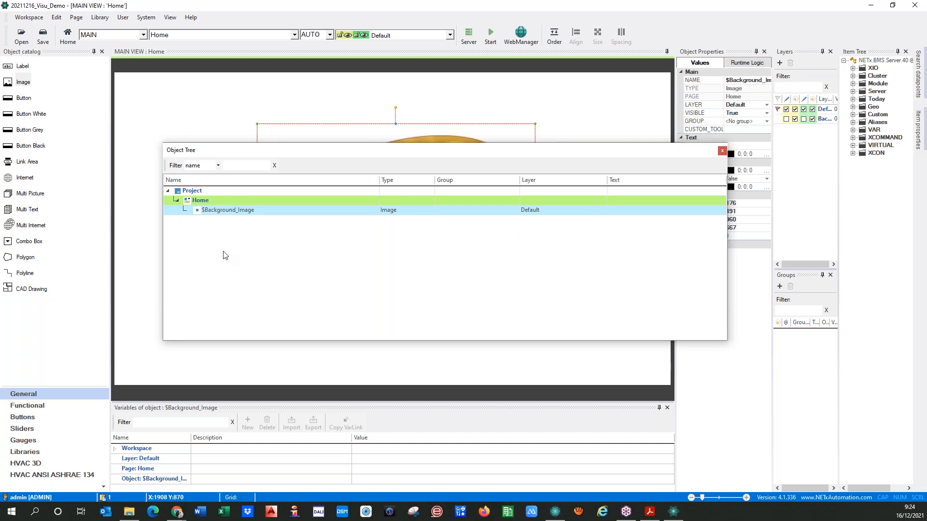
drag(309, 155, 339, 229)
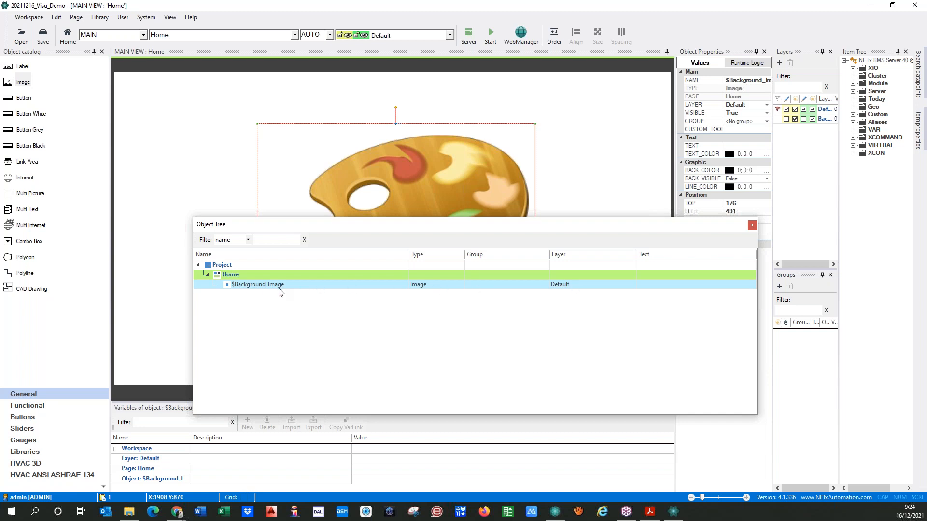
mouse_move(288, 224)
mouse_down()
mouse_move(352, 297)
mouse_move(520, 217)
mouse_move(291, 225)
mouse_up()
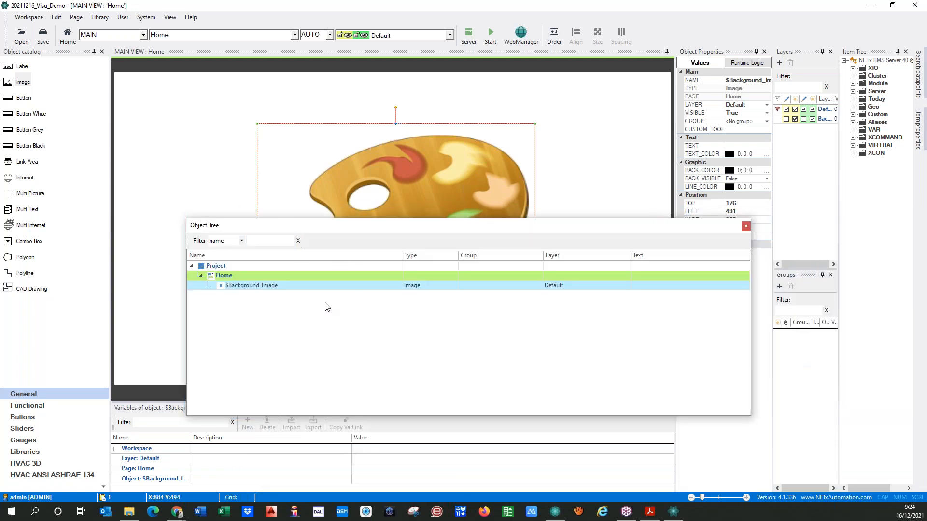
click(56, 18)
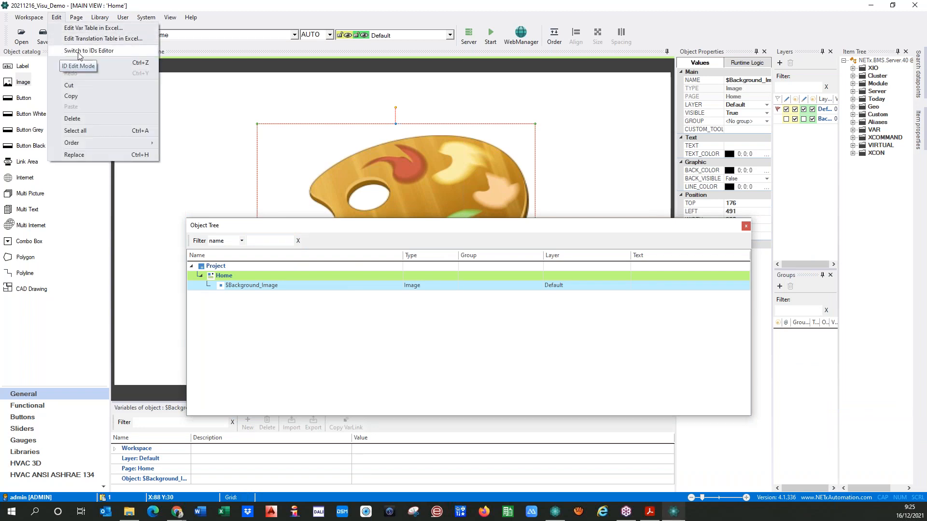
Rename the $Background_Image object to $1 in the object list
click(57, 51)
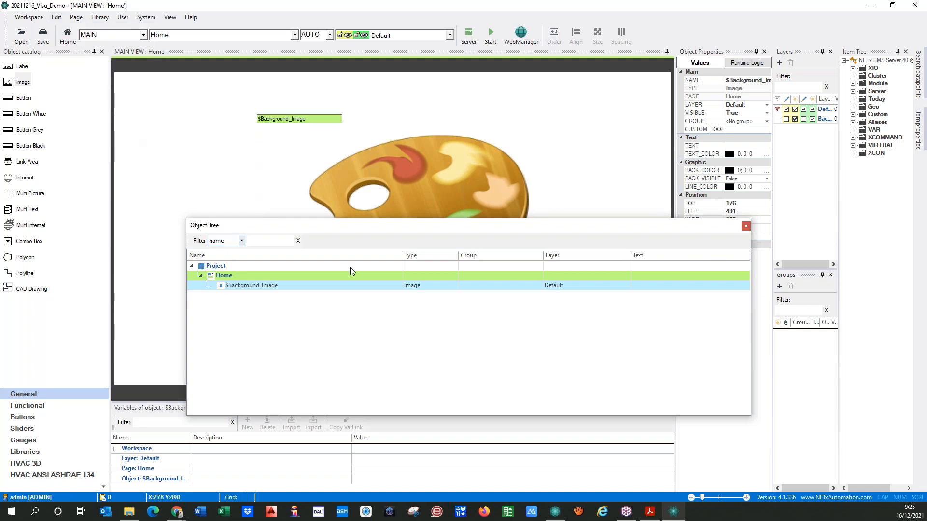
drag(338, 227, 341, 332)
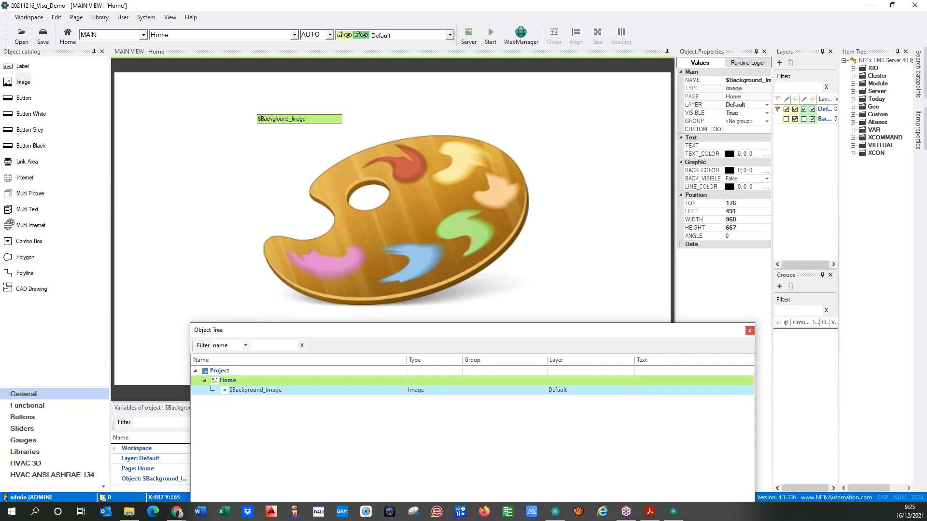
click(294, 393)
key(BackSpace)
key(BackSpace)
key(BackSpace)
key(BackSpace)
key(BackSpace)
key(BackSpace)
key(BackSpace)
key(BackSpace)
key(BackSpace)
key(BackSpace)
key(BackSpace)
key(BackSpace)
key(BackSpace)
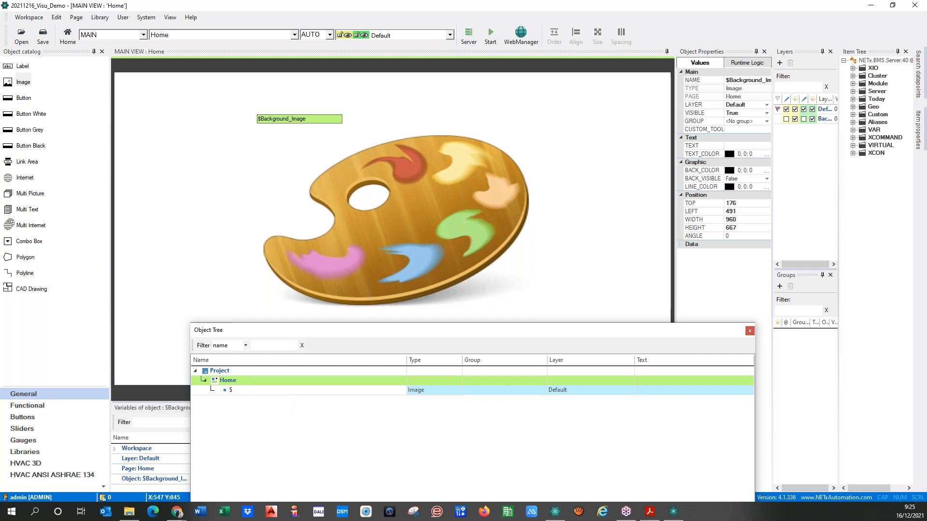
text(1)
key(Return)
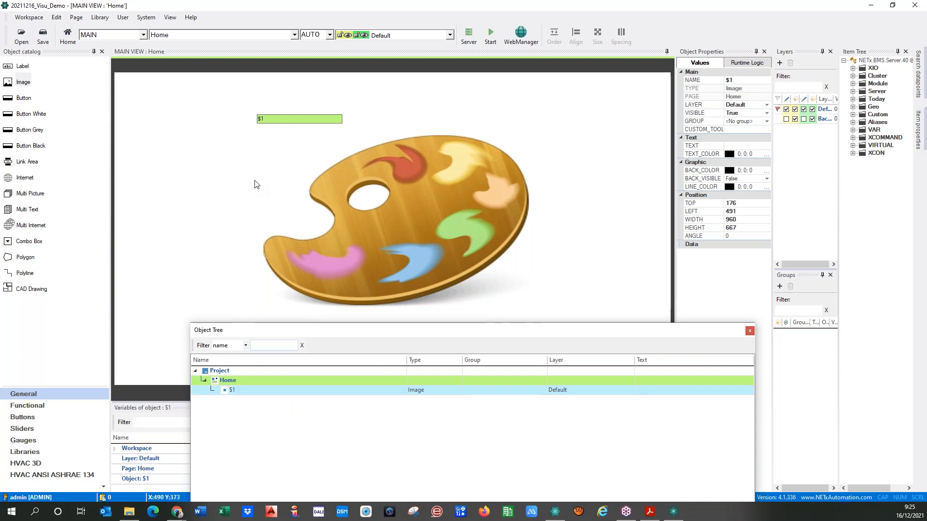
Dock the floating Object Tree beside the Layers panel
click(222, 134)
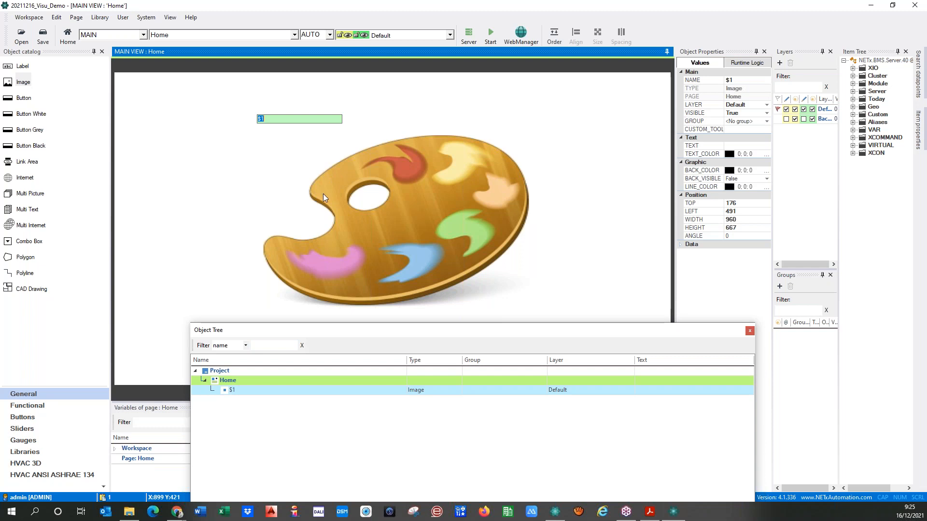
drag(348, 335, 306, 240)
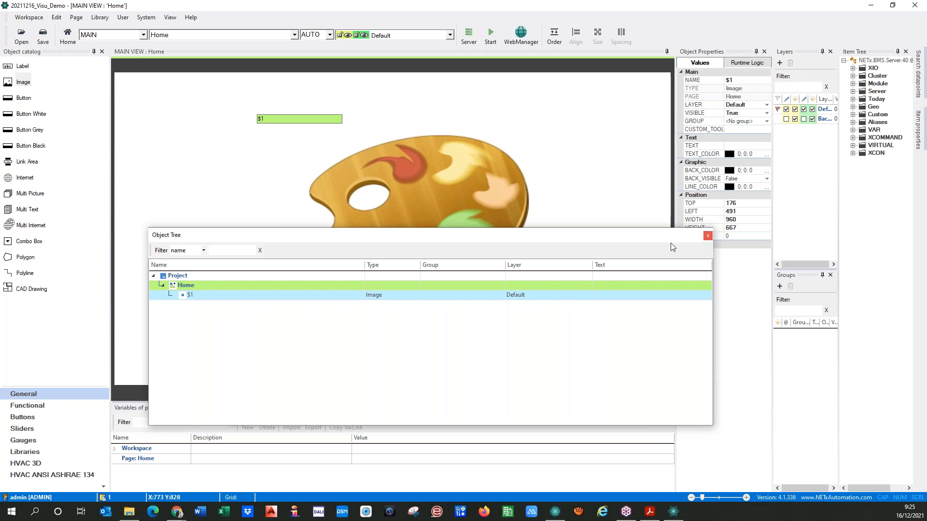
drag(621, 240, 916, 49)
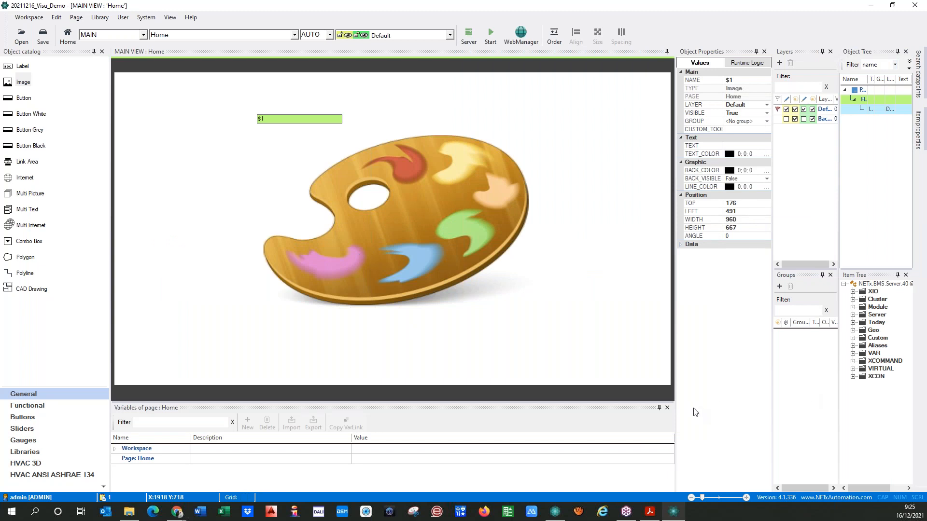
Nudge the palette image left and down to top 218, left 463
click(217, 203)
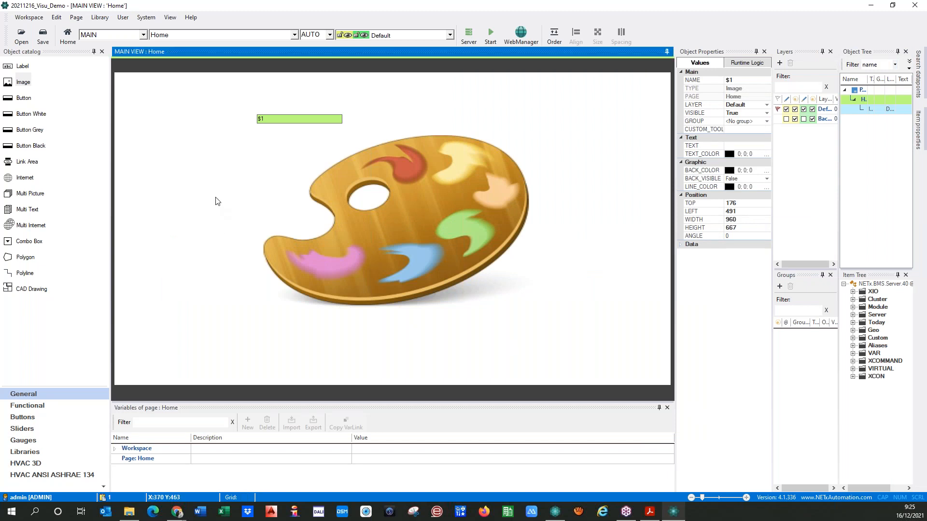
click(57, 18)
click(92, 54)
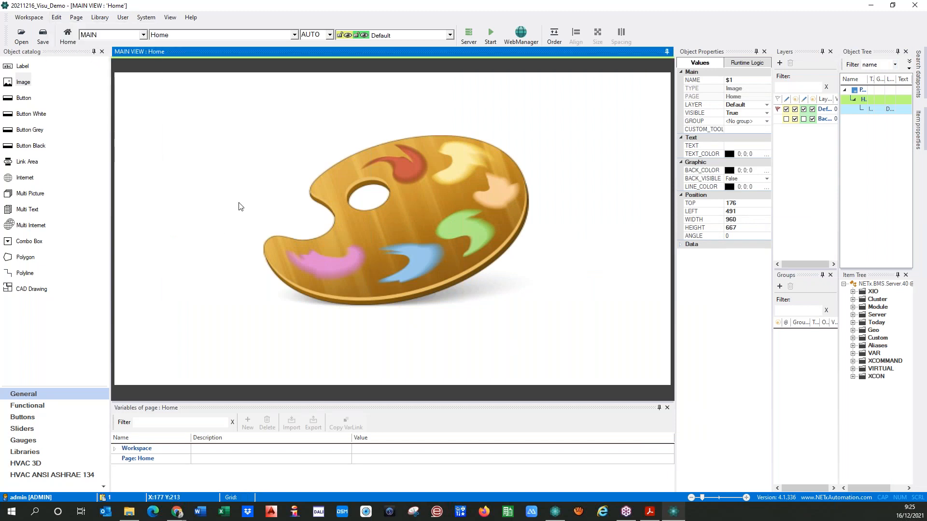
click(425, 268)
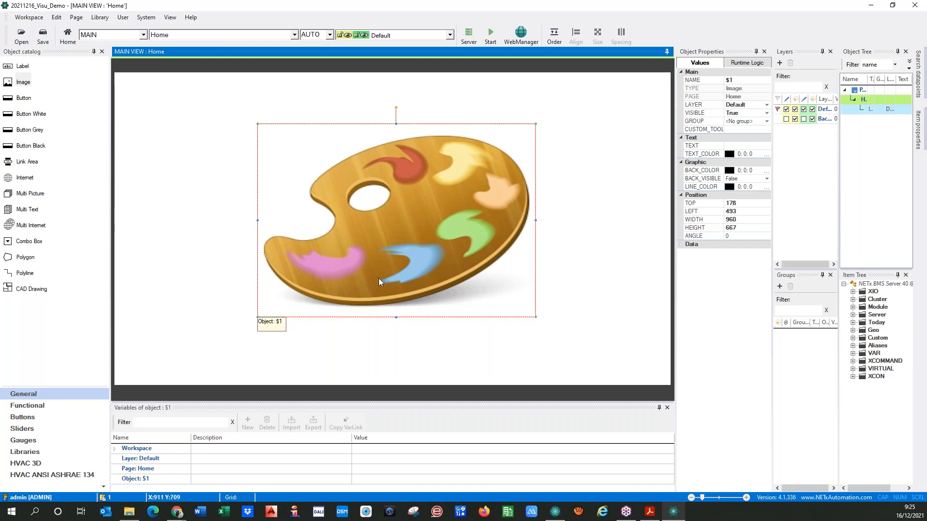
drag(374, 281, 365, 287)
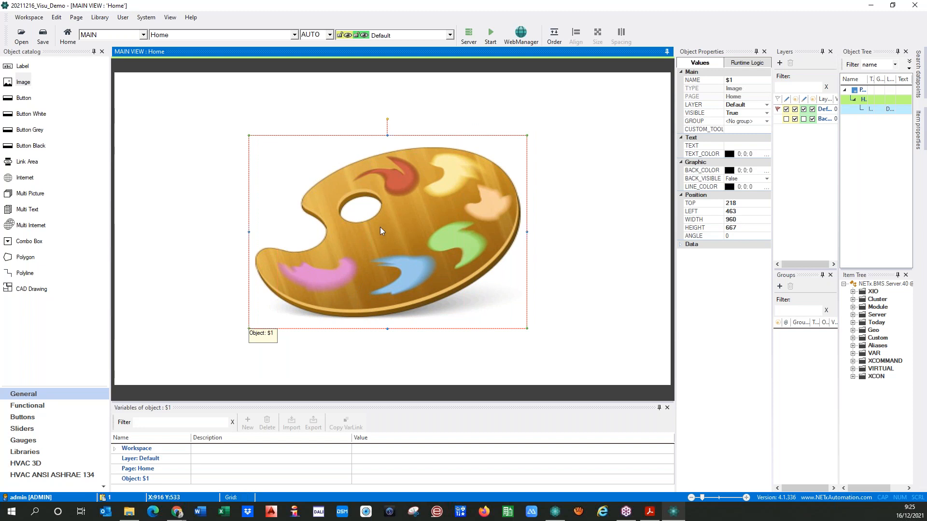
Pick background_homepage from Demo Pictures > Homepage as the image's picture
double_click(390, 238)
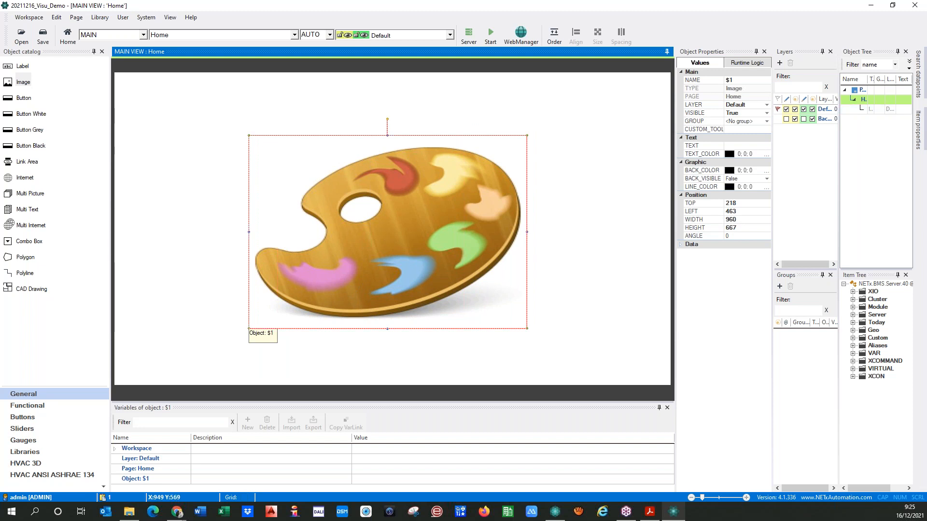
drag(0, 116, 296, 136)
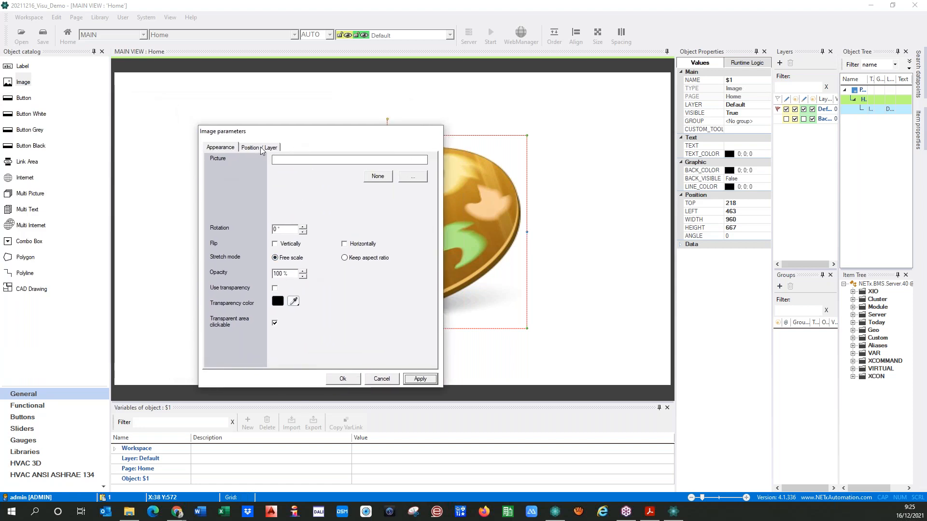
click(416, 179)
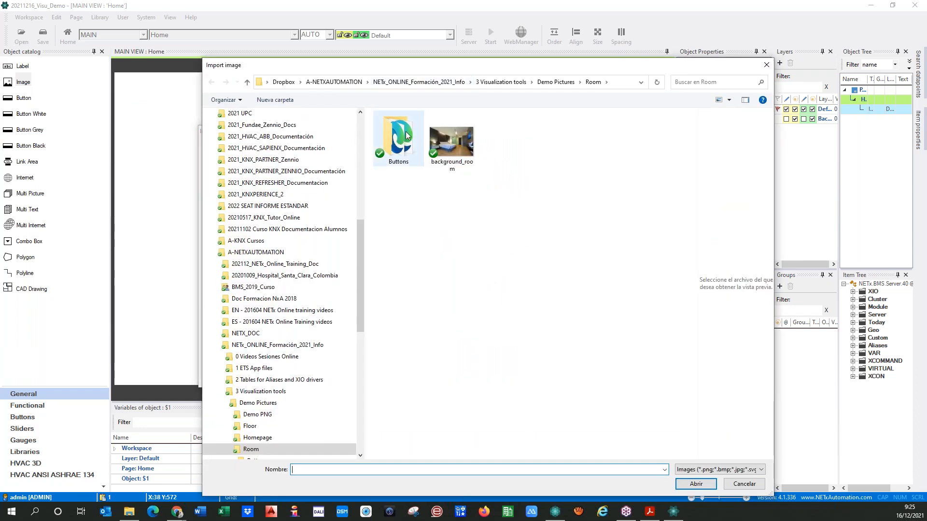
click(556, 82)
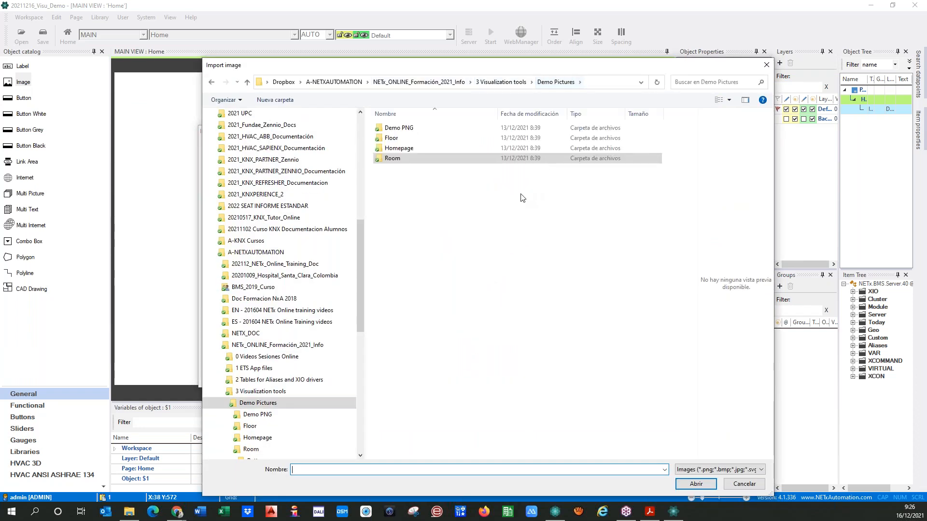
double_click(391, 139)
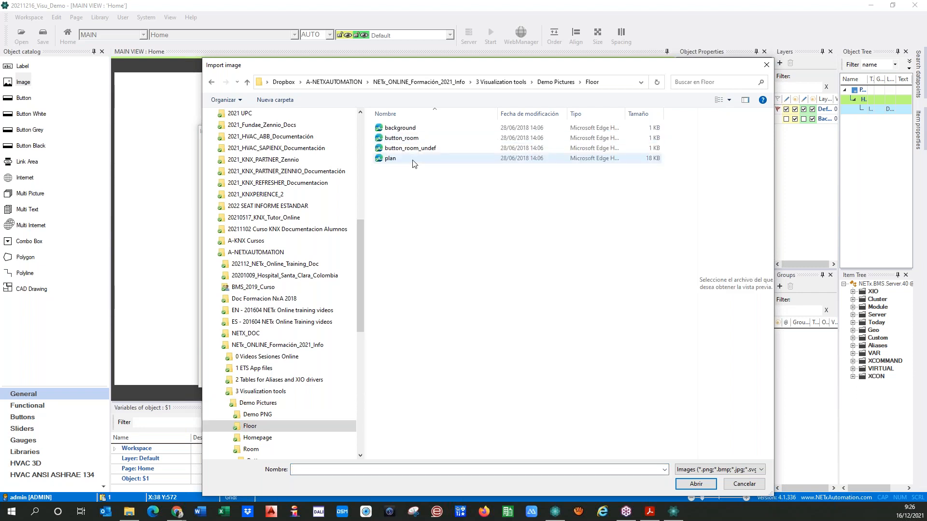
click(543, 83)
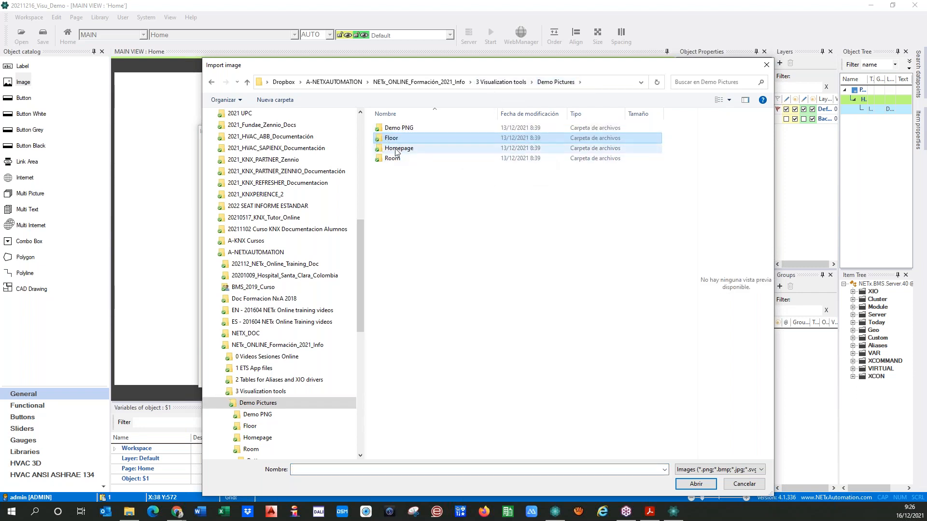
double_click(396, 151)
click(452, 145)
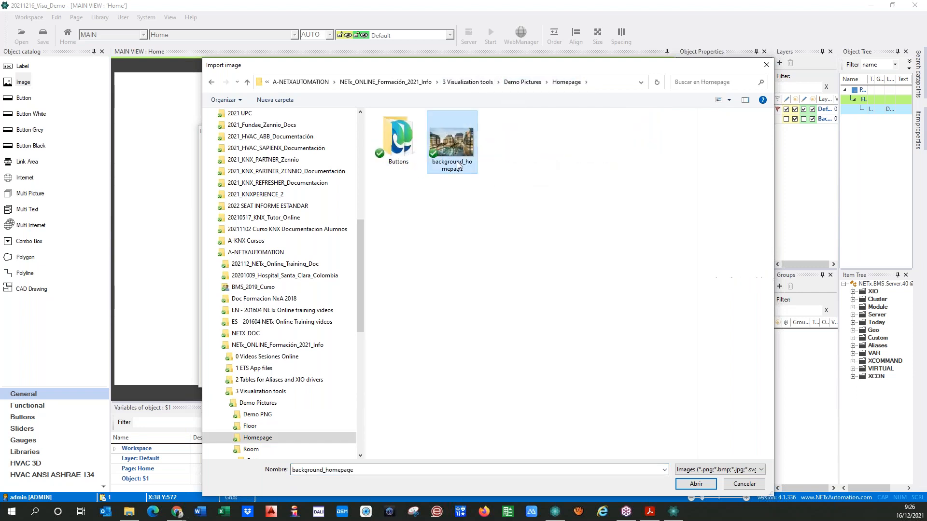
click(695, 484)
Apply the hotel picture and set its position to top 0, left 0
click(420, 379)
drag(291, 135, 256, 149)
drag(196, 158, 664, 174)
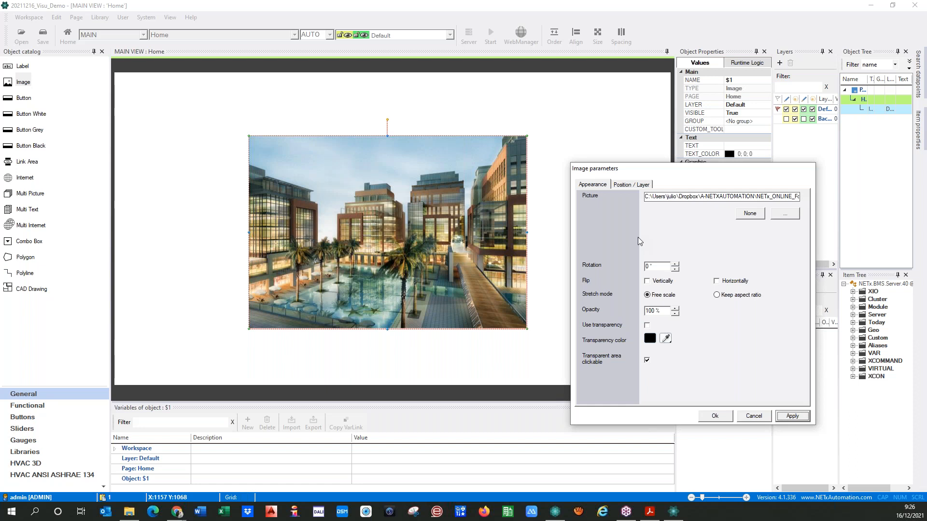
click(623, 184)
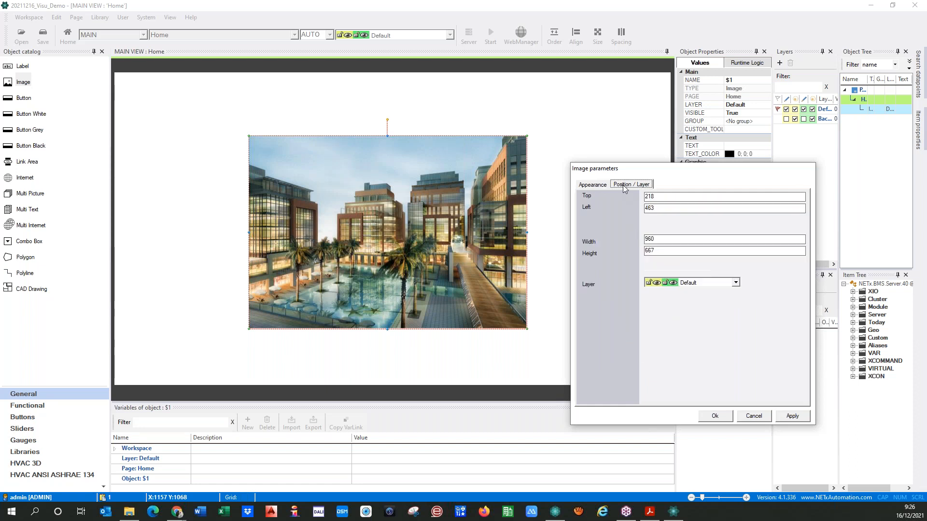
click(623, 184)
key(Tab)
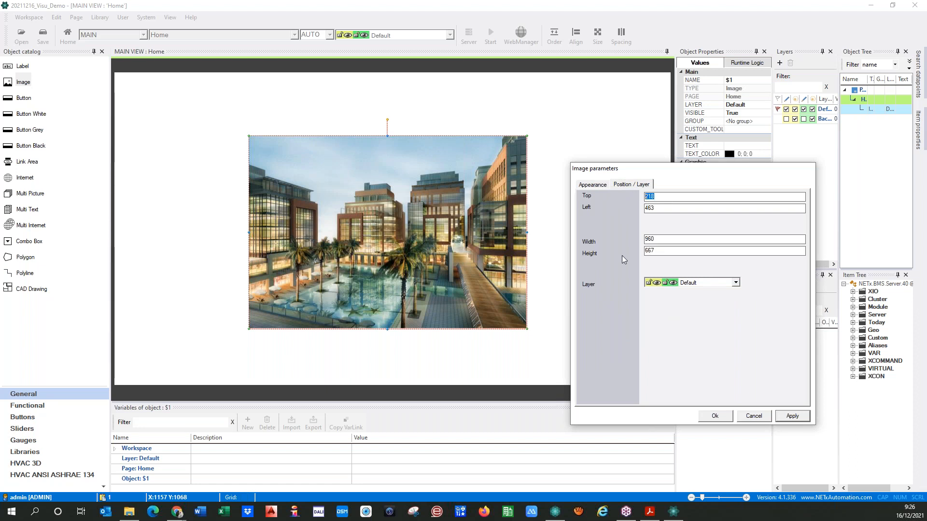
text(0)
key(Tab)
click(786, 420)
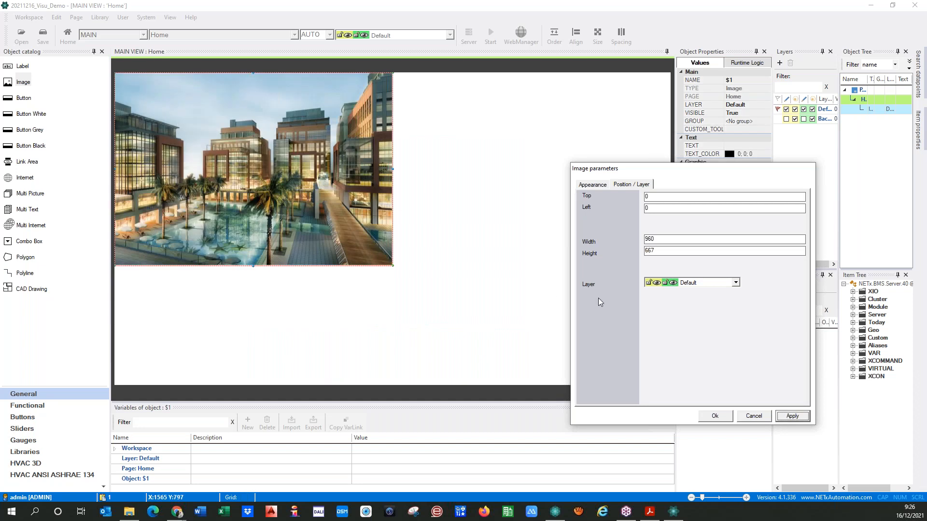
Resize the hotel picture to 1920 by 1080, keeping it on the Default layer
drag(675, 242, 629, 242)
text(1920)
click(665, 252)
key(BackSpace)
key(BackSpace)
key(BackSpace)
text(1080)
click(791, 416)
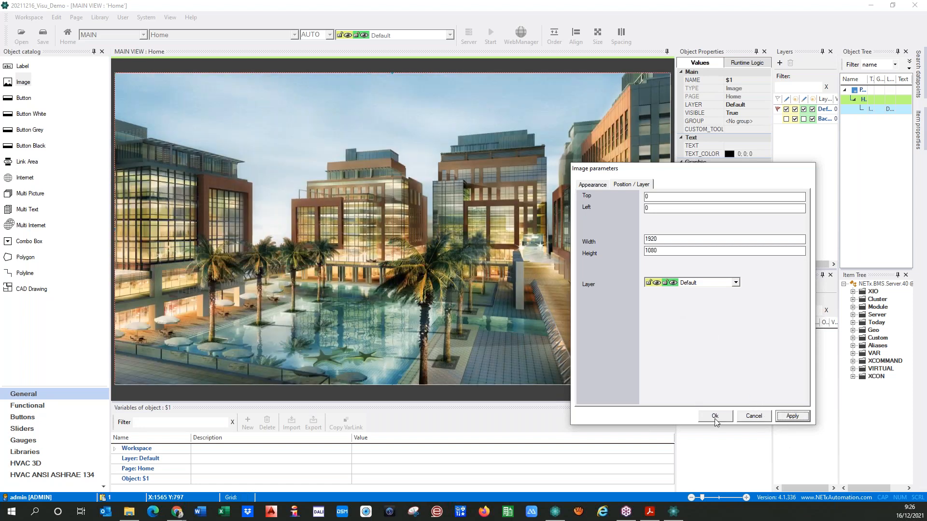
click(735, 283)
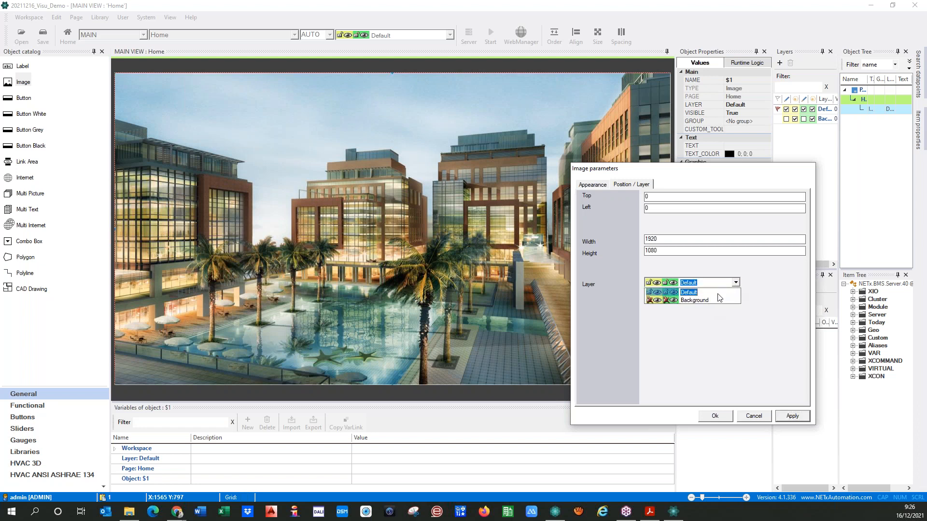
click(711, 373)
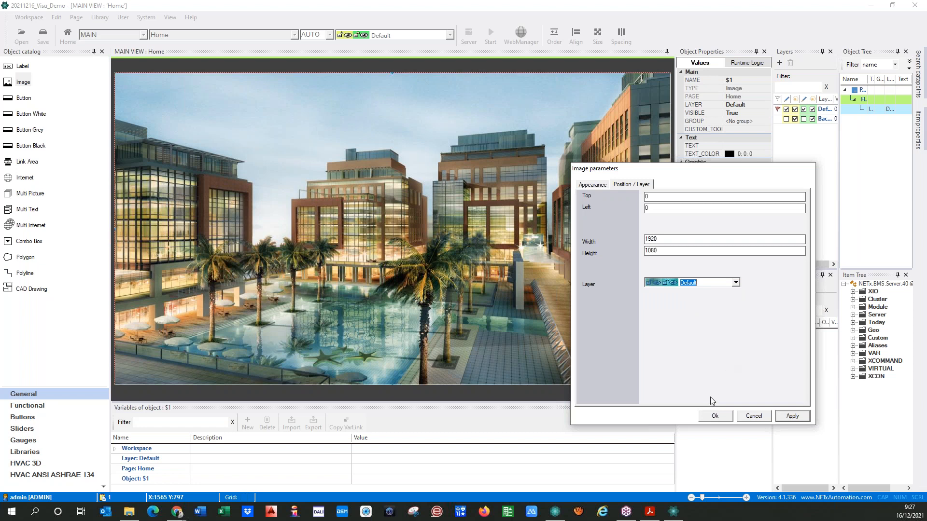
drag(669, 176, 756, 177)
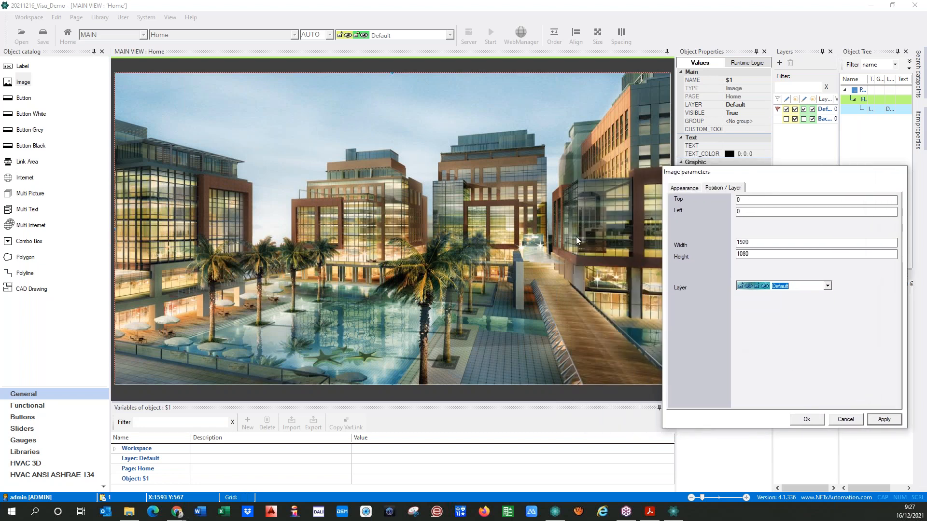
Reset the hotel picture's position to top 0, left 0
click(803, 423)
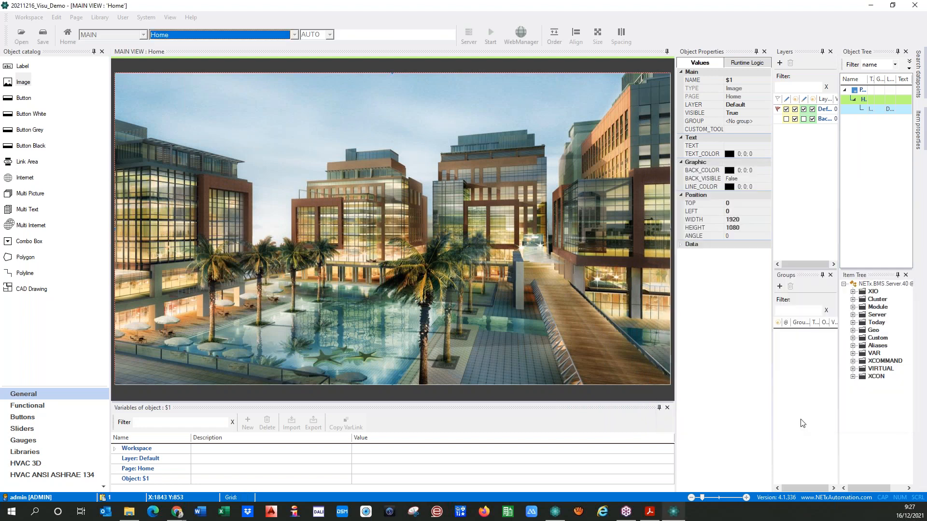
drag(595, 268, 455, 266)
drag(324, 272, 361, 268)
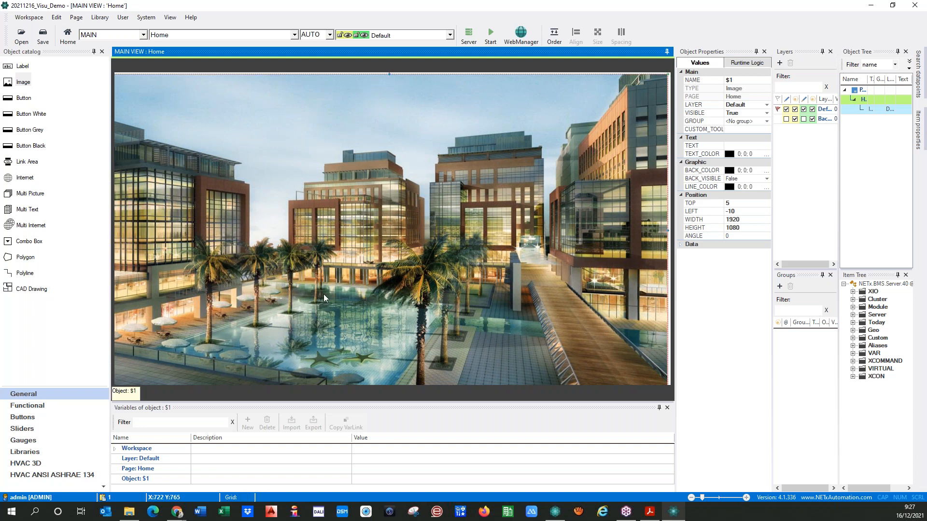
double_click(324, 294)
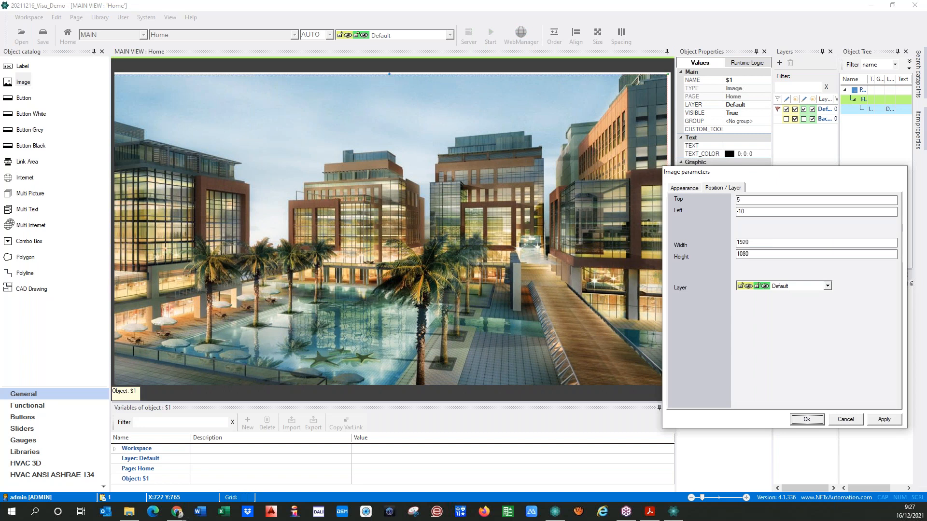
drag(777, 201, 702, 202)
text(0)
key(Tab)
text(0)
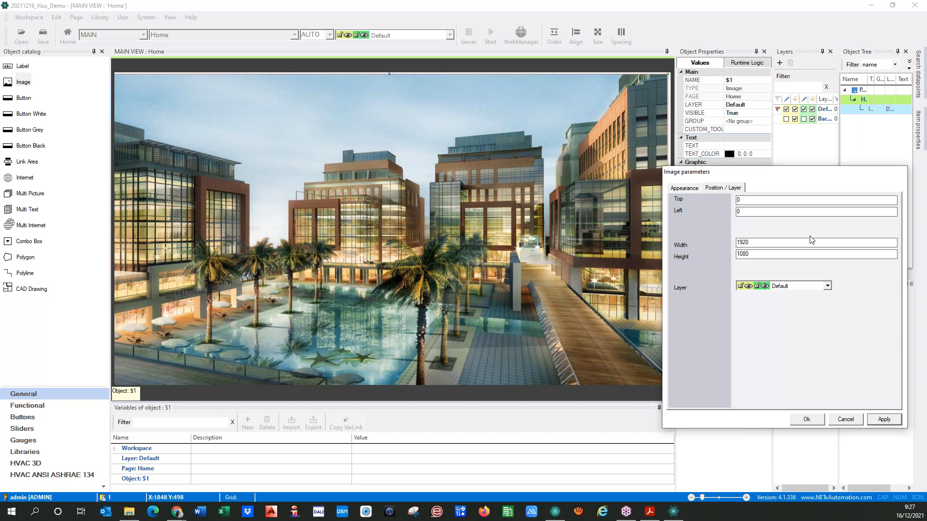
click(884, 420)
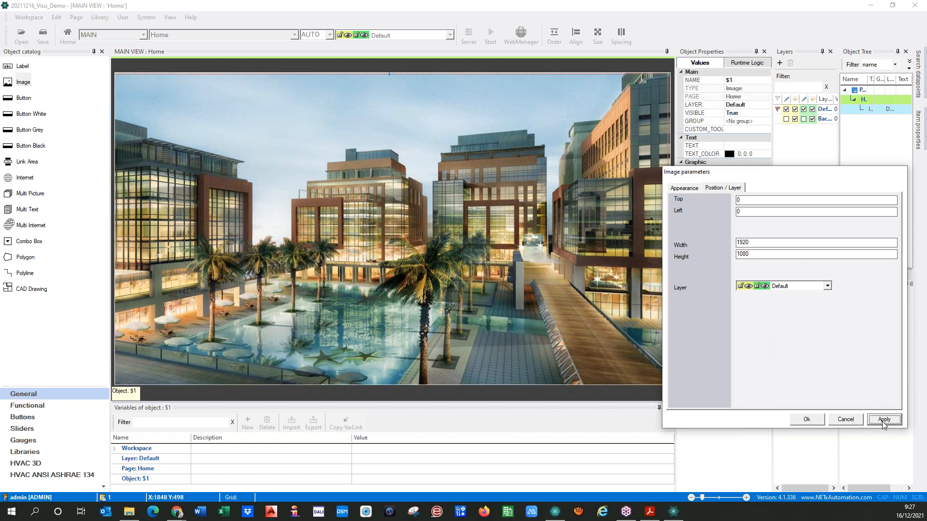
Move the hotel picture onto the Background layer and close its parameters
click(827, 286)
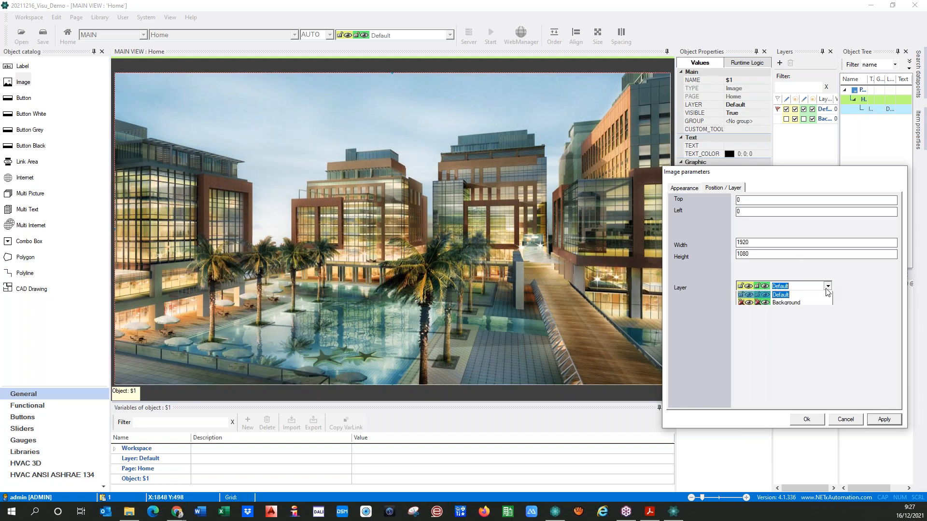
click(793, 304)
click(883, 420)
click(805, 420)
click(421, 218)
click(421, 215)
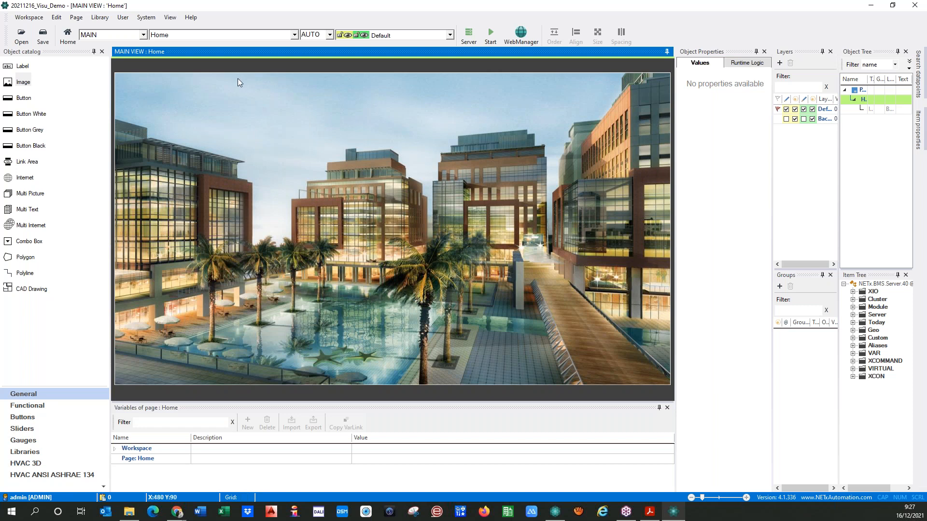
Draw a wide 657x77 label $3 near the page top, keeping its Function as Text
drag(21, 66, 221, 89)
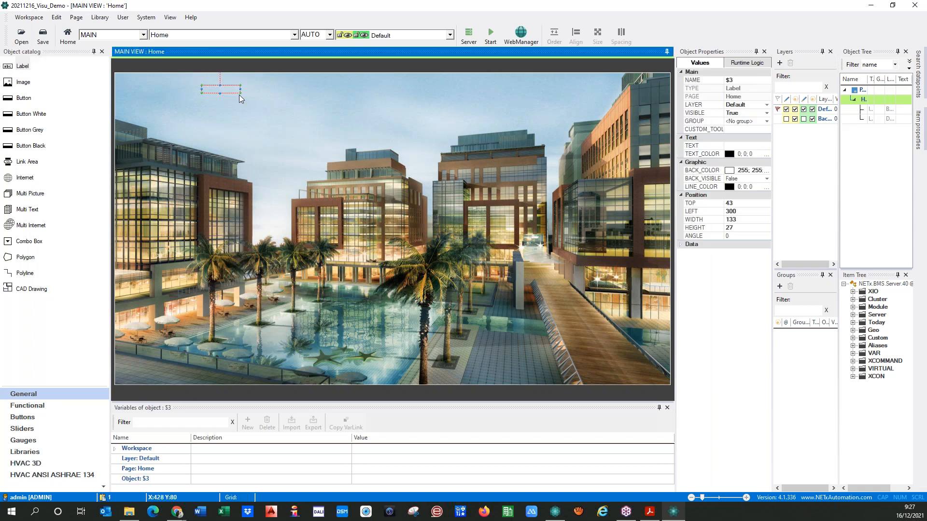
drag(370, 112, 393, 106)
mouse_move(240, 96)
mouse_down()
mouse_move(223, 89)
mouse_move(256, 86)
mouse_move(232, 87)
mouse_up()
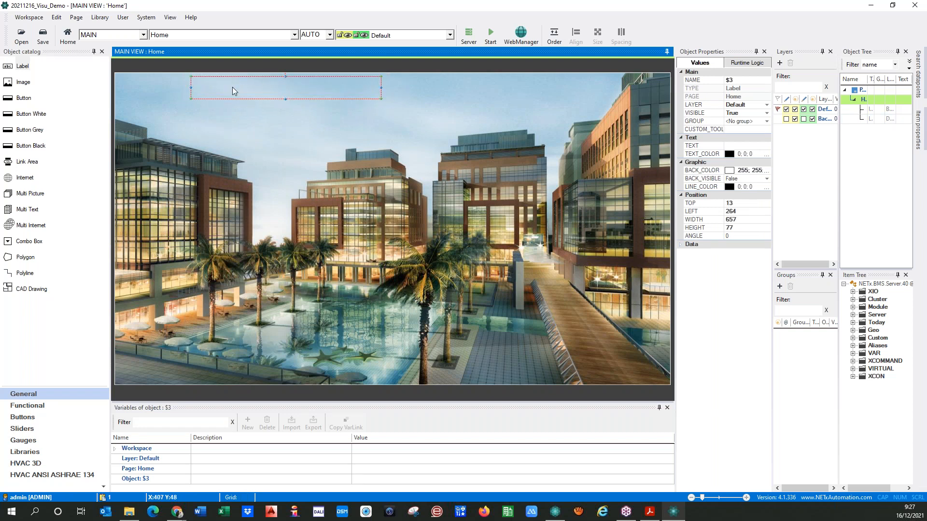
drag(0, 138, 375, 133)
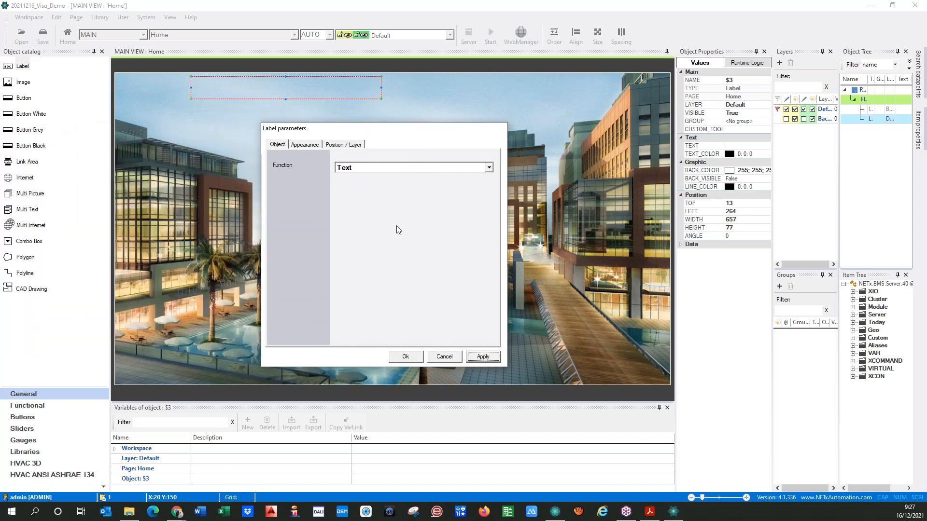
click(489, 168)
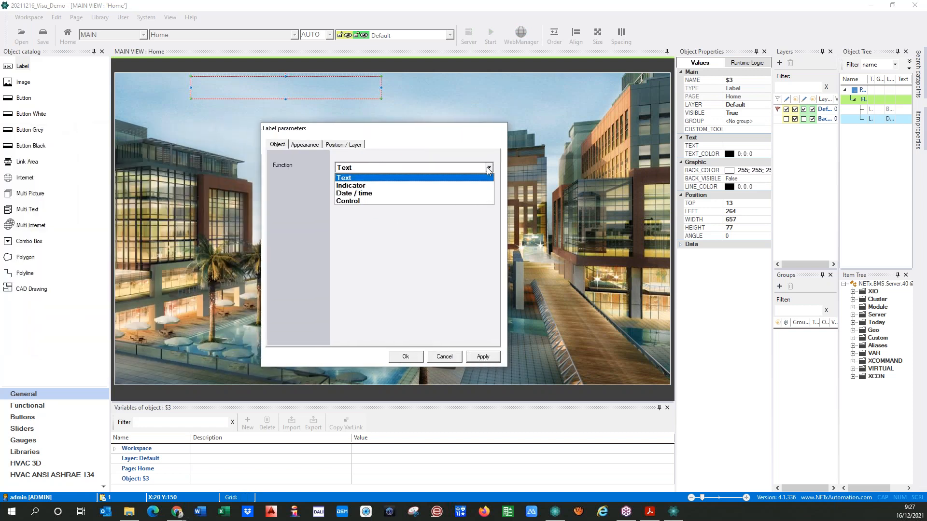
click(353, 179)
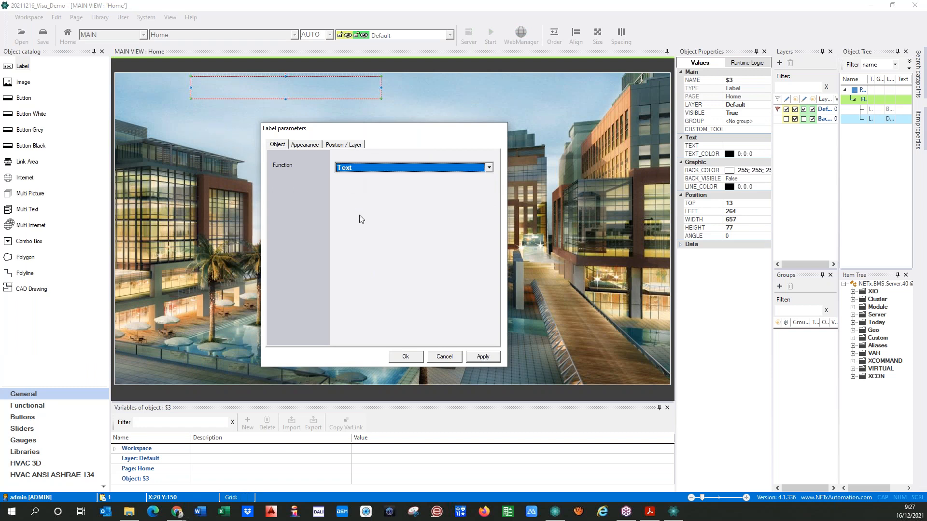
click(305, 146)
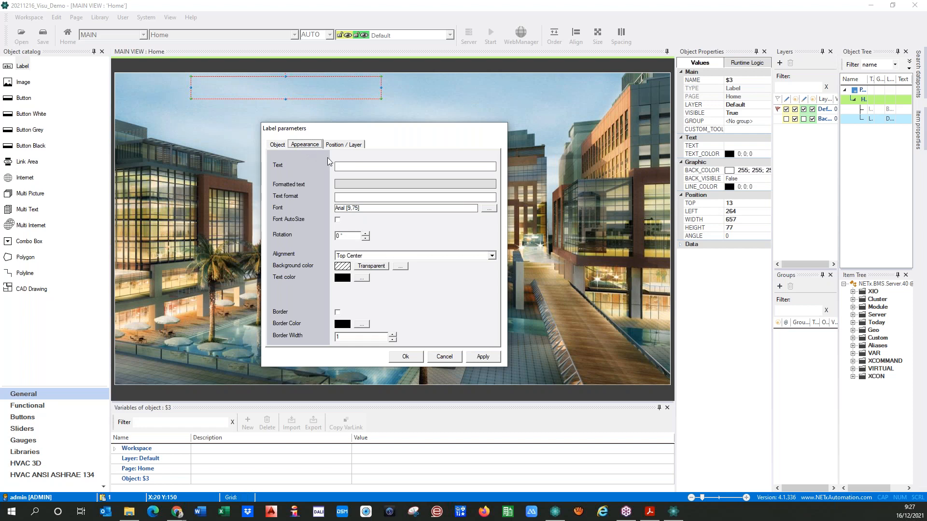
Enter 'NETx Hotel' as the title label's text
click(345, 167)
text(NETx)
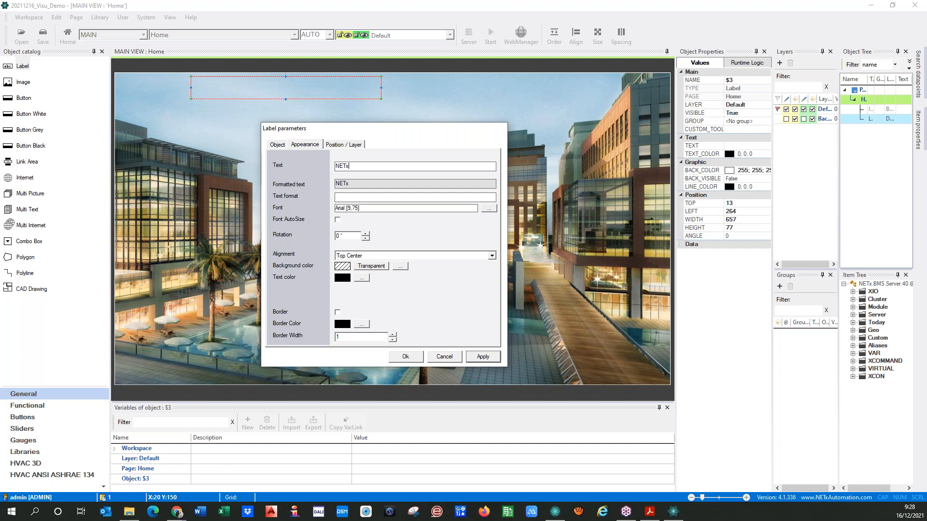
text( Hotel)
click(488, 210)
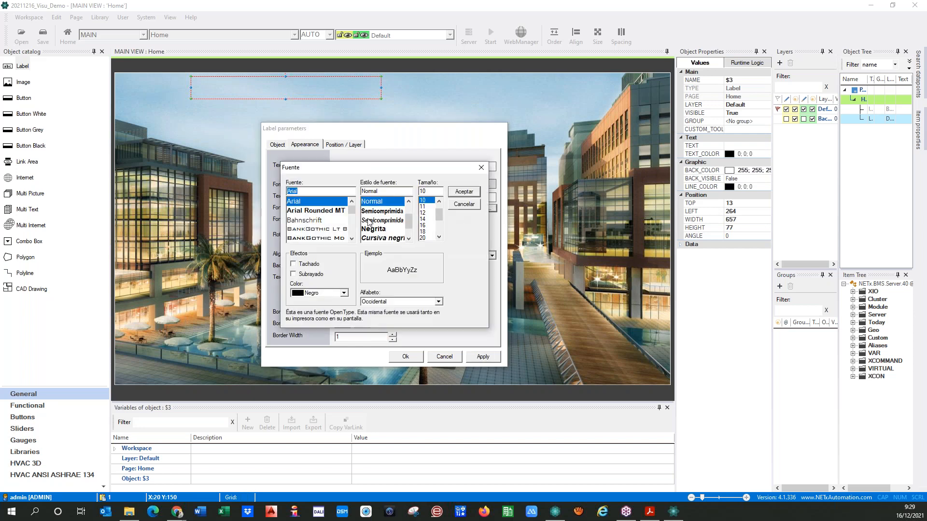
mouse_move(352, 211)
mouse_down()
mouse_move(352, 239)
mouse_move(352, 203)
mouse_up()
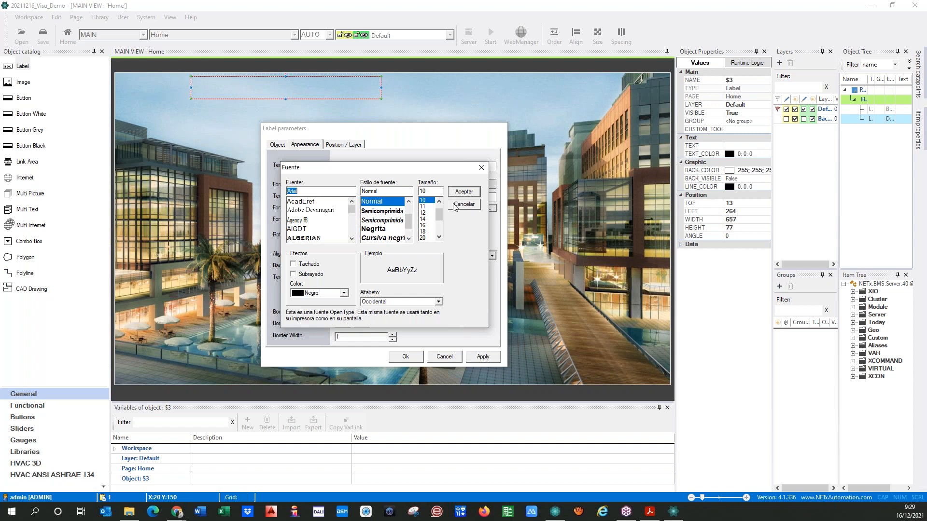
click(454, 207)
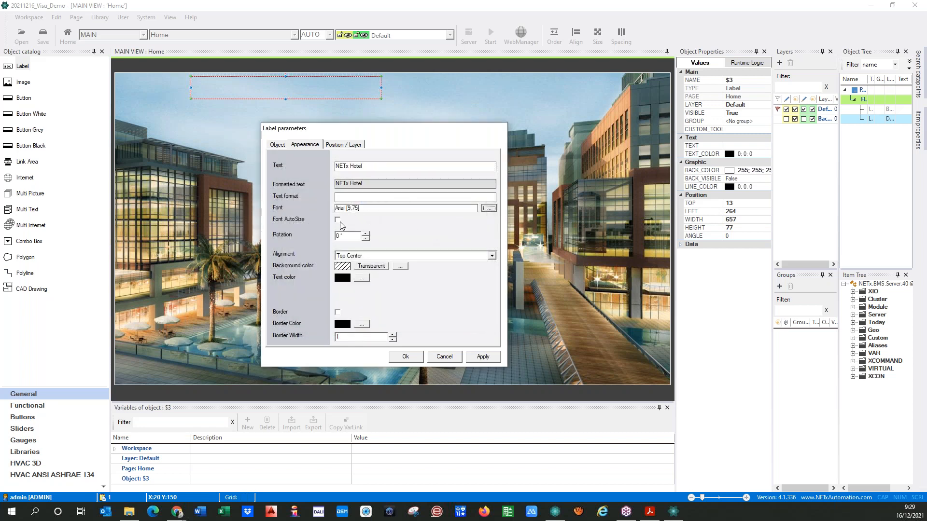
Turn on Font AutoSize and set the title's alignment to Middle Left
click(338, 221)
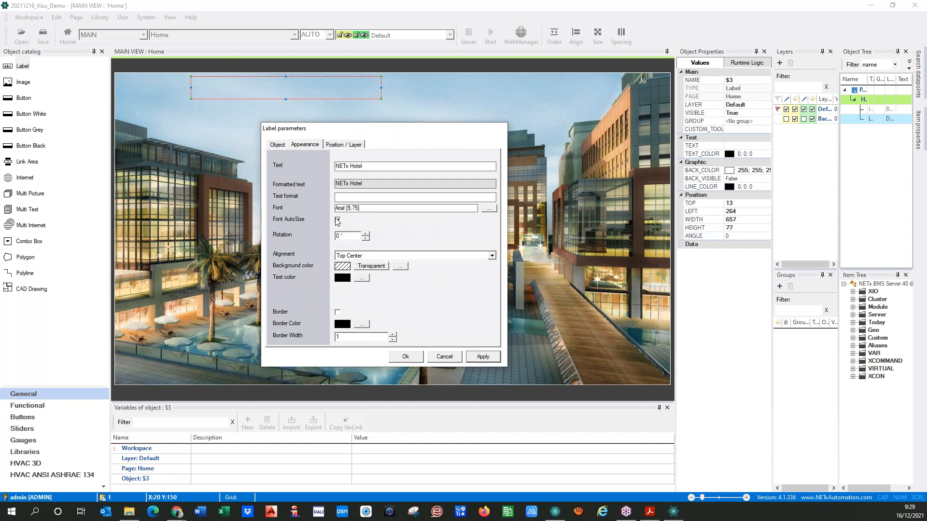
click(483, 357)
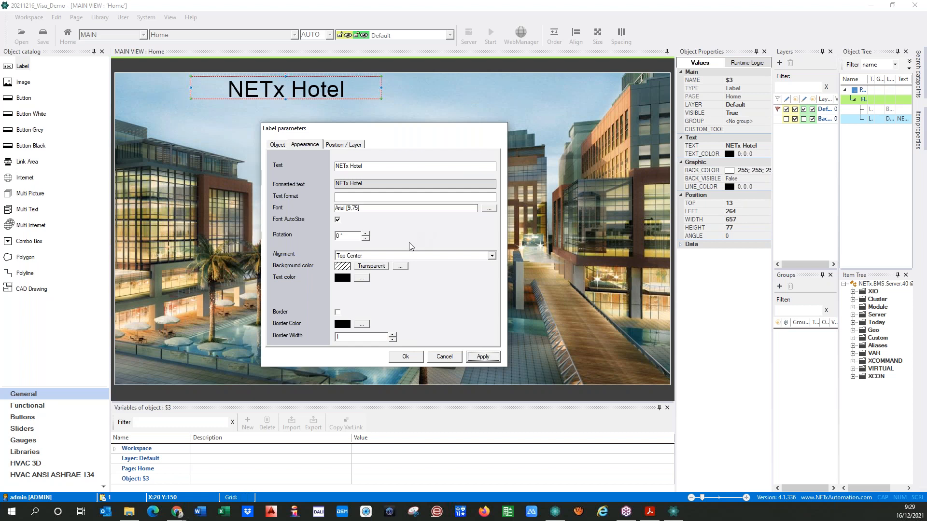
click(340, 236)
click(492, 256)
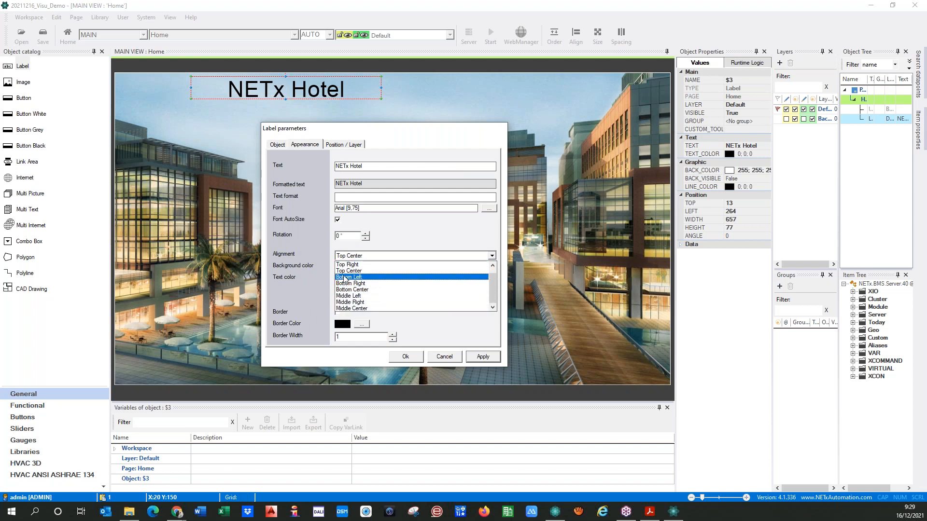
click(348, 308)
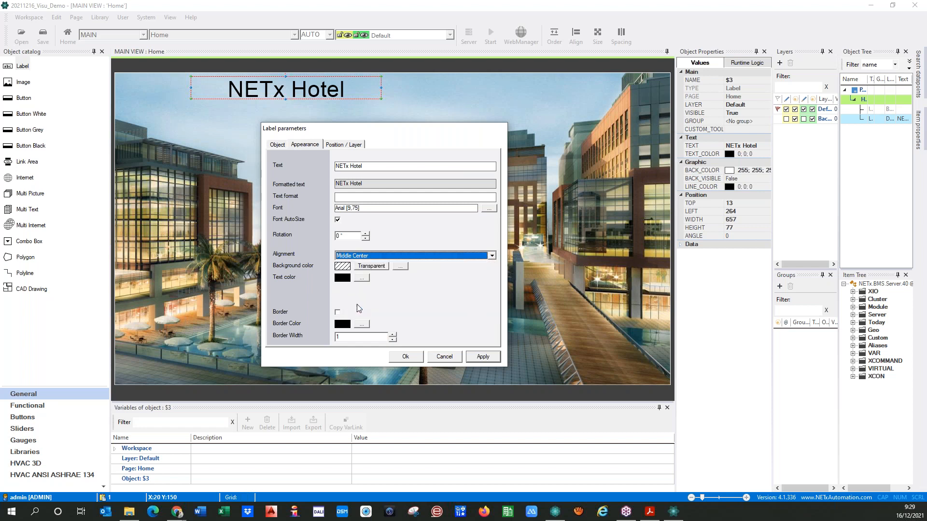
click(484, 356)
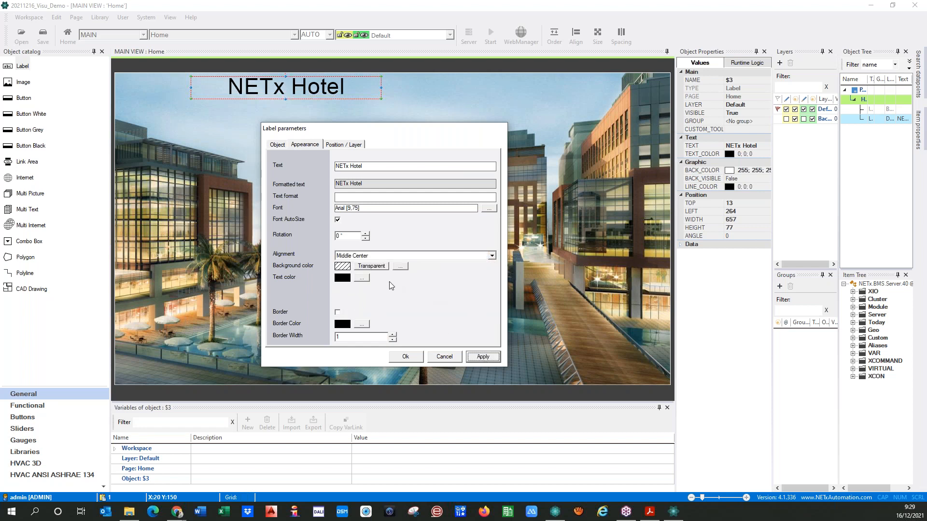
click(379, 256)
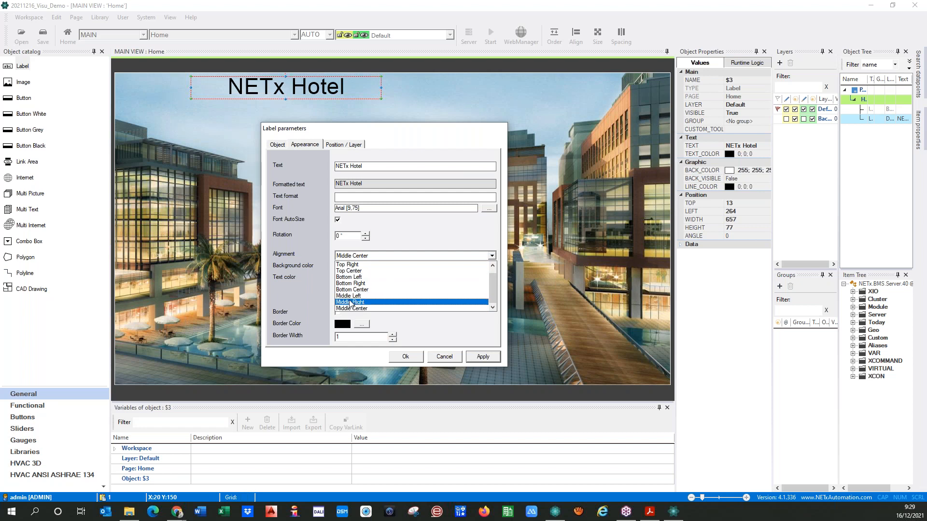
scroll(348, 278, up, 1)
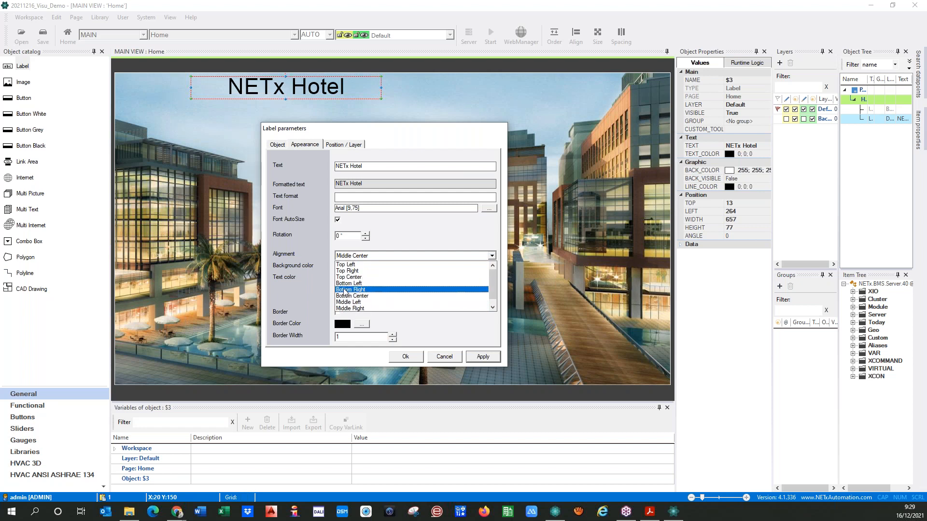
scroll(349, 309, down, 1)
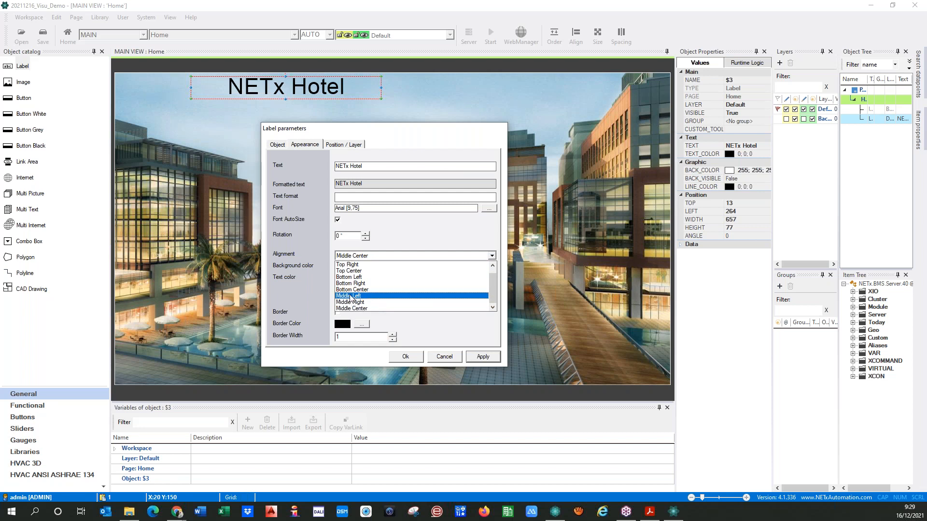
click(345, 296)
click(482, 356)
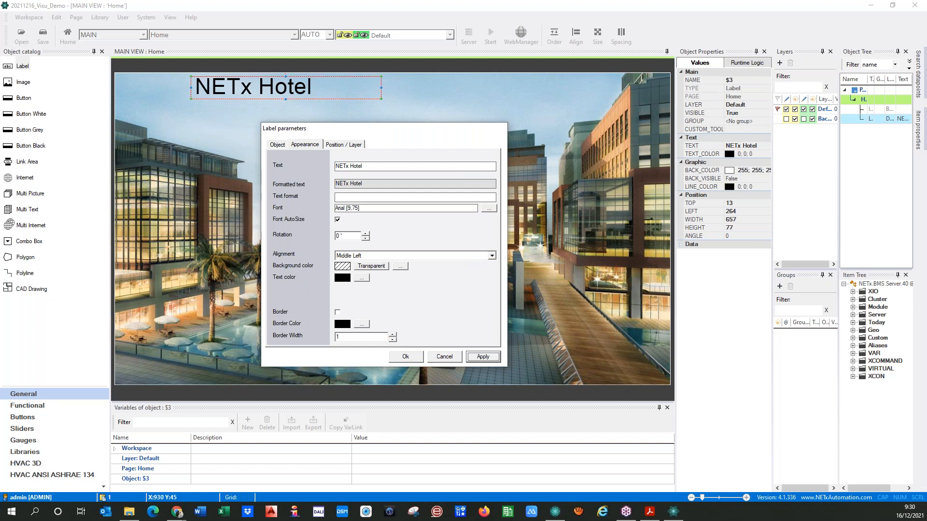
Keep the title label at 657 by 77 and close its parameters
drag(380, 88, 356, 87)
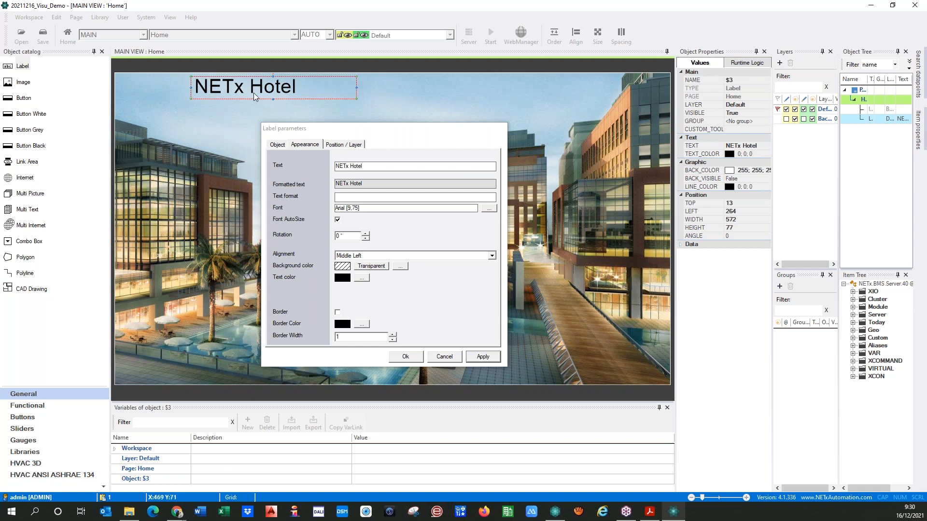
drag(274, 99, 273, 102)
click(425, 309)
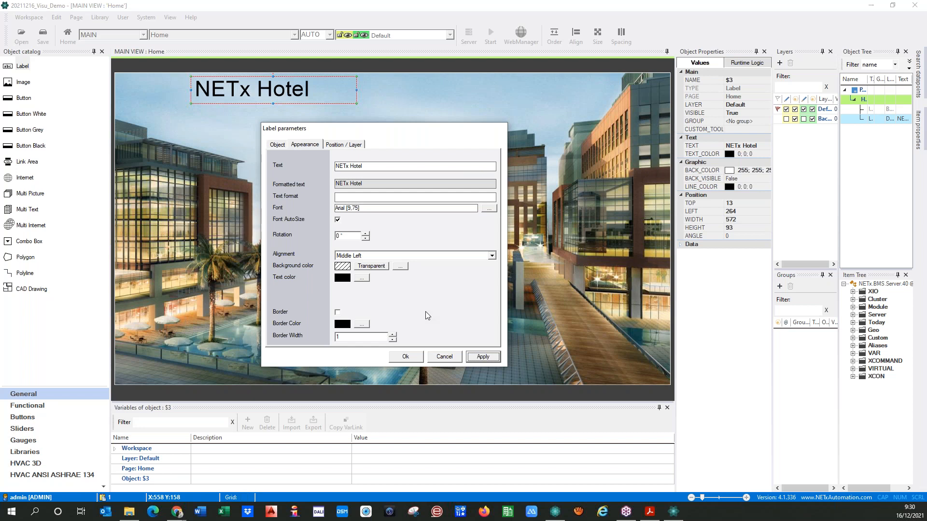
click(340, 146)
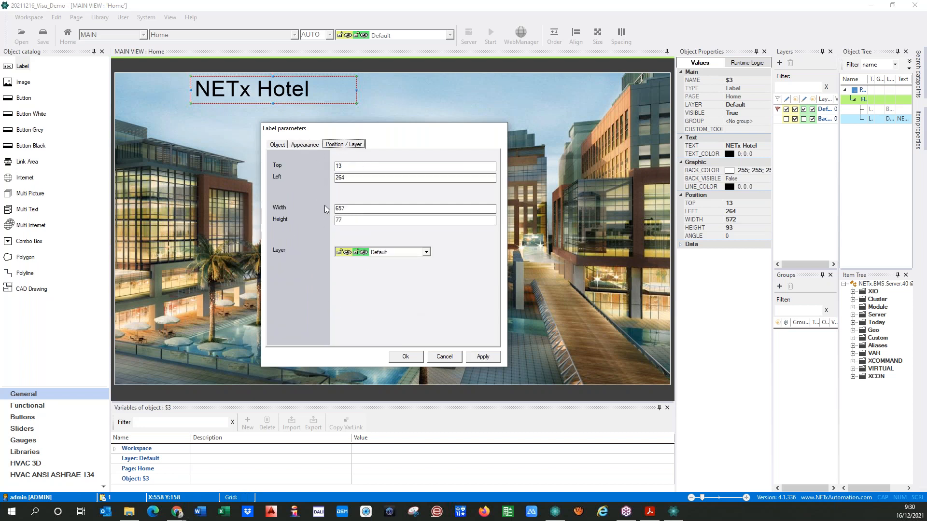
click(219, 86)
click(483, 357)
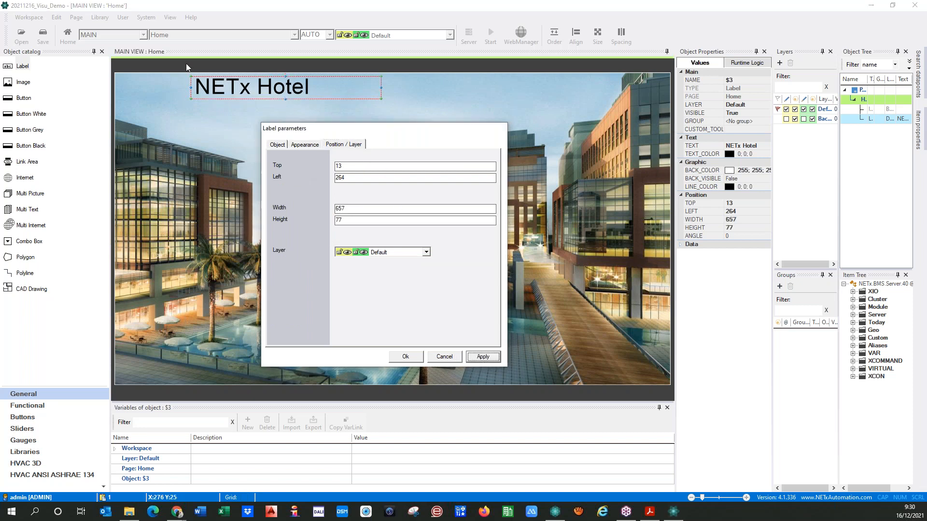
click(406, 357)
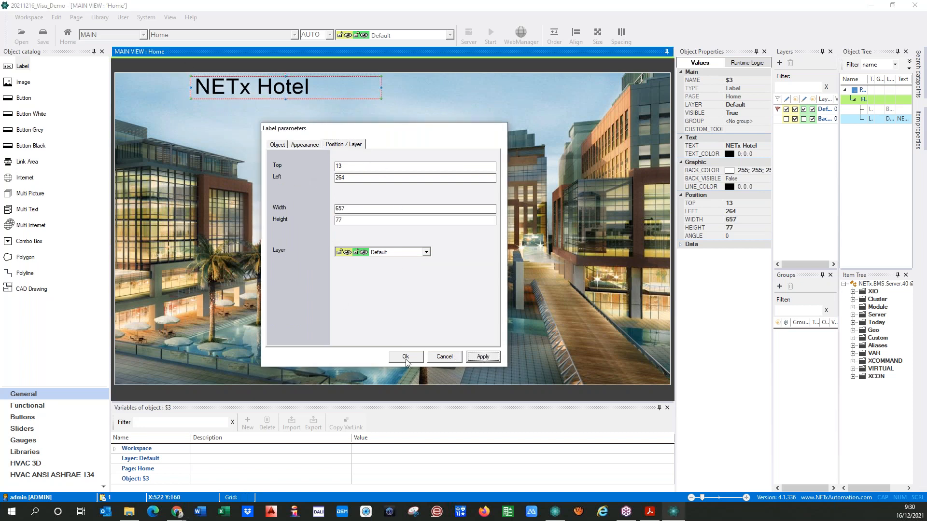
Move the NETx Hotel title to left 281 and add a second label near the top right
drag(330, 87, 255, 86)
click(273, 155)
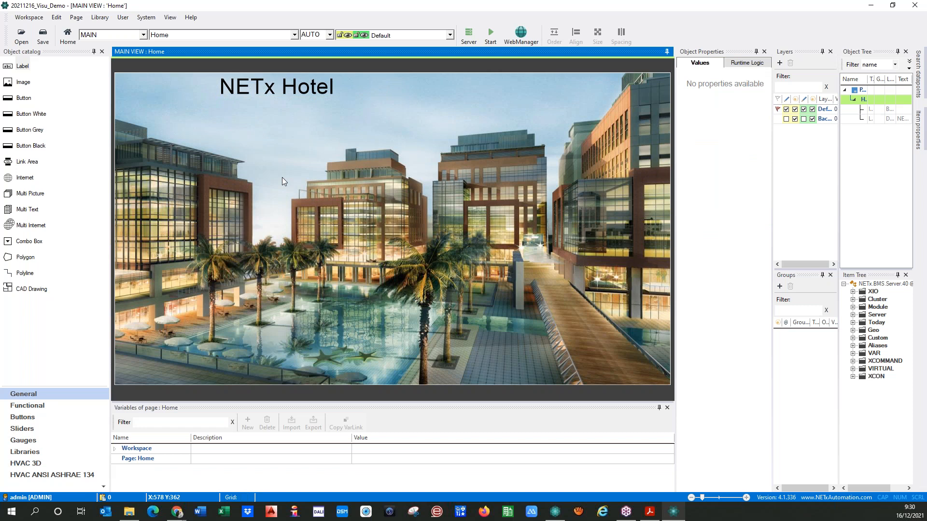
click(240, 90)
drag(239, 91, 219, 86)
click(233, 108)
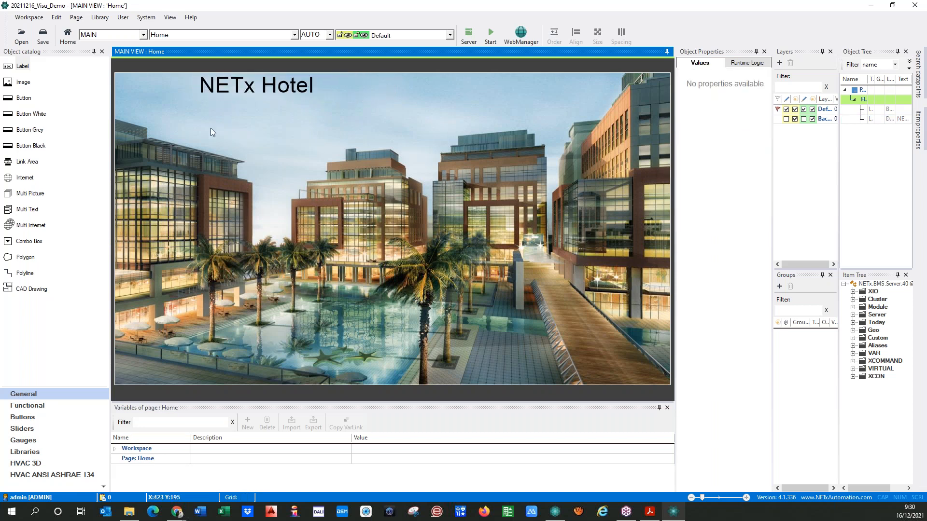
drag(20, 66, 480, 95)
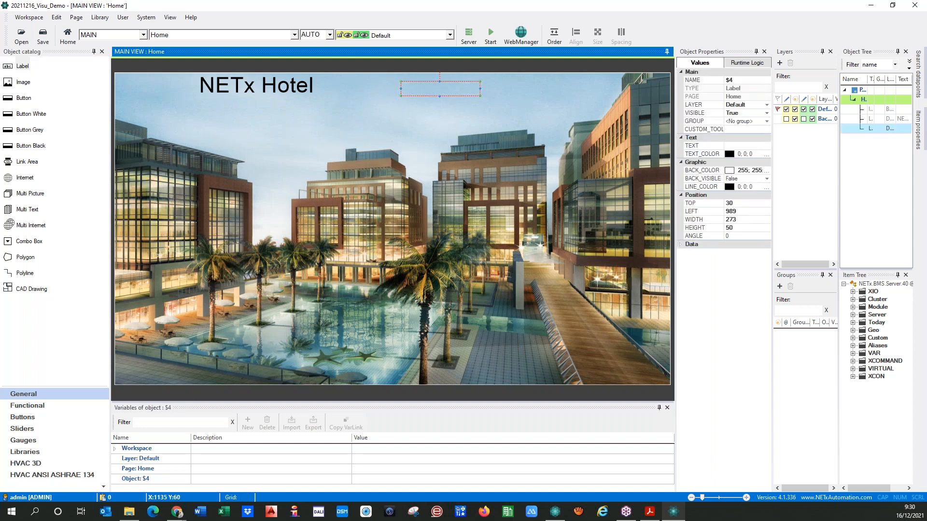
Set the second label $4's Function to Indicator
double_click(443, 90)
click(489, 167)
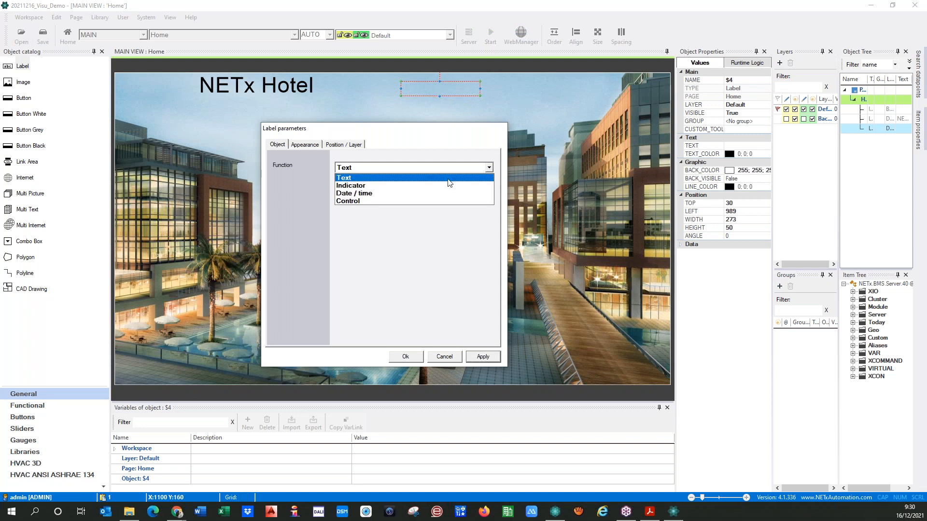
click(372, 186)
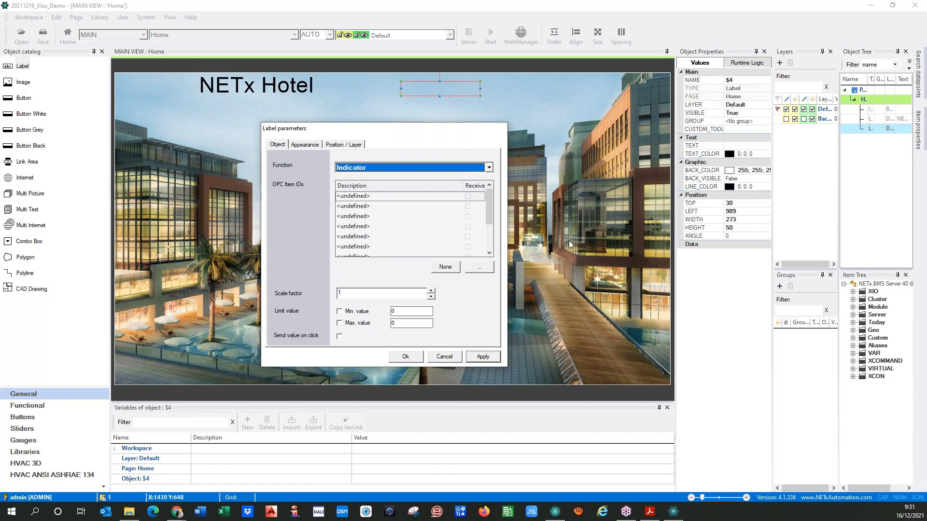
Expand XIO > Http > Weather > Home and drag the Temperature datapoint onto the label
click(853, 292)
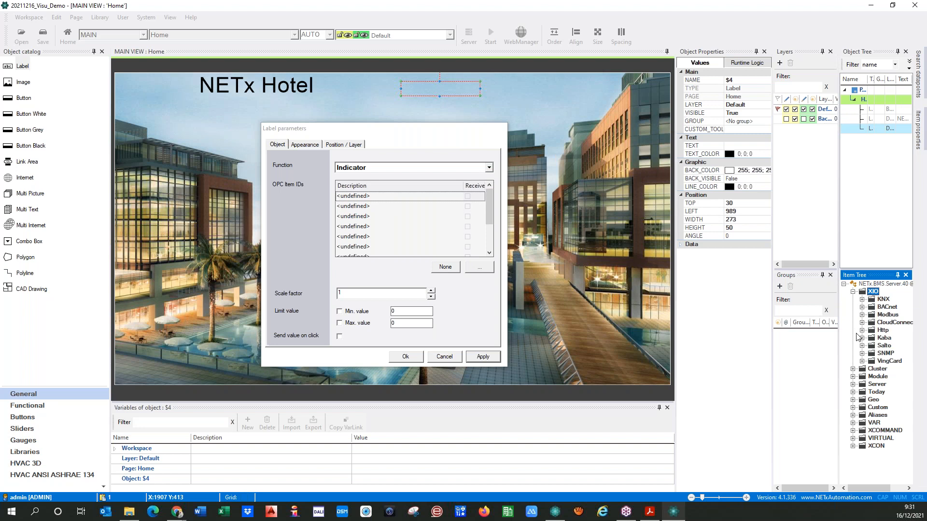
click(862, 330)
click(871, 338)
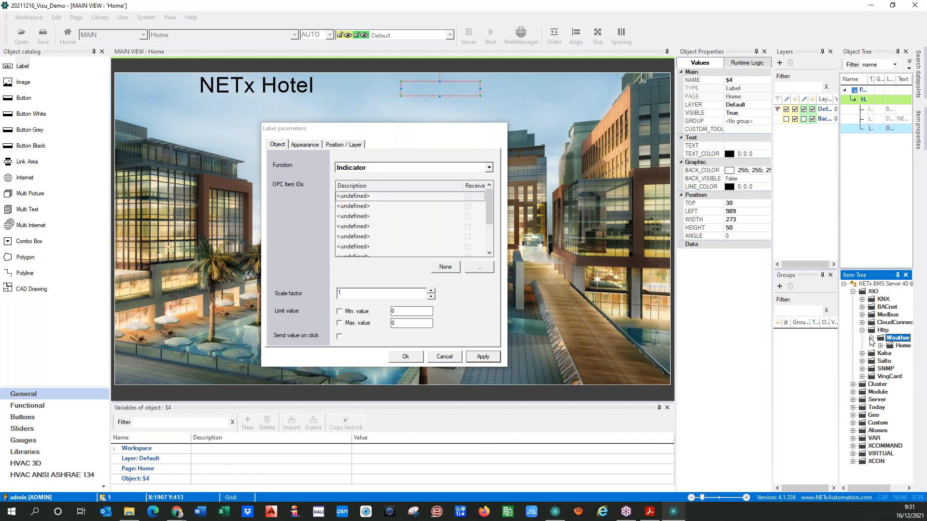
click(880, 345)
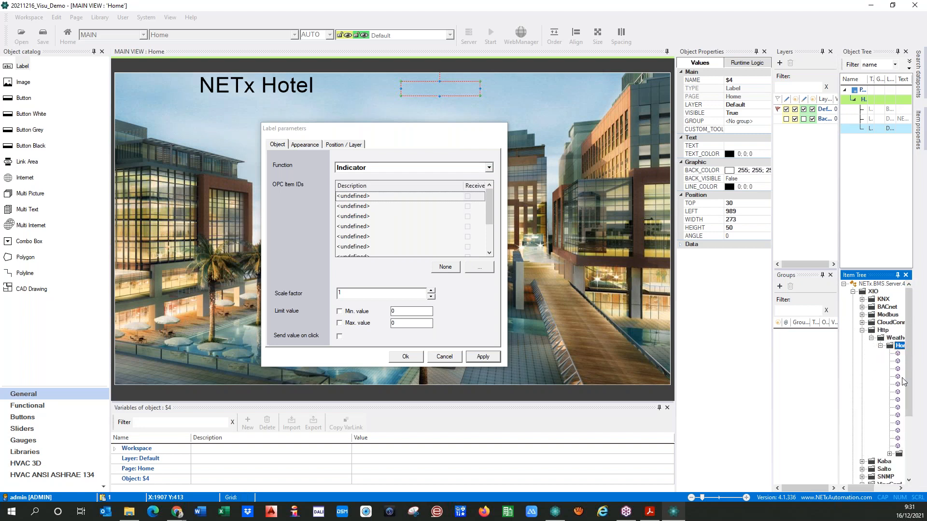
drag(872, 488, 896, 488)
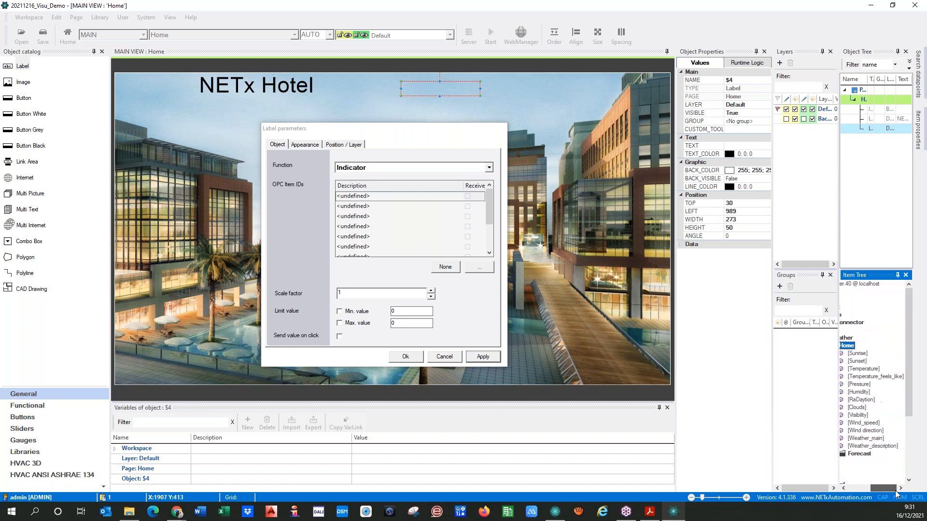
drag(864, 369, 417, 89)
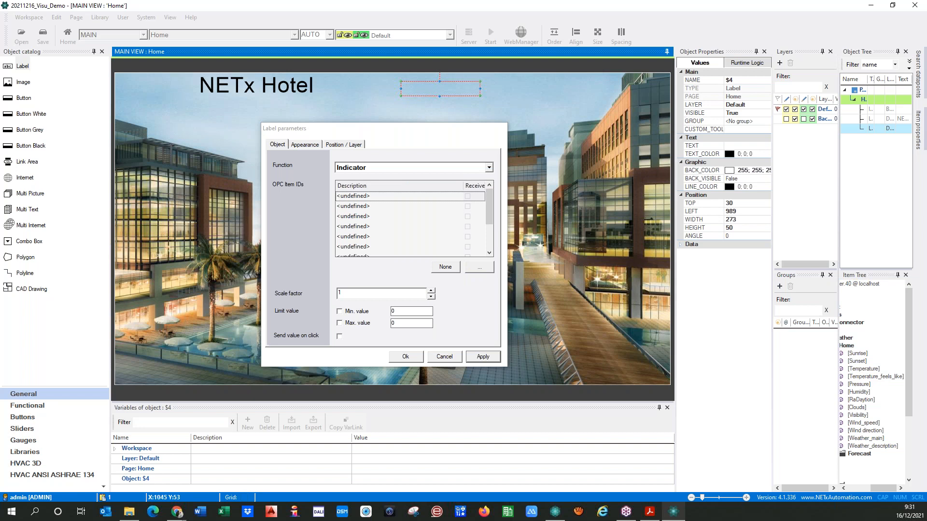
Apply the Temperature item and tick Receive on its row
click(482, 356)
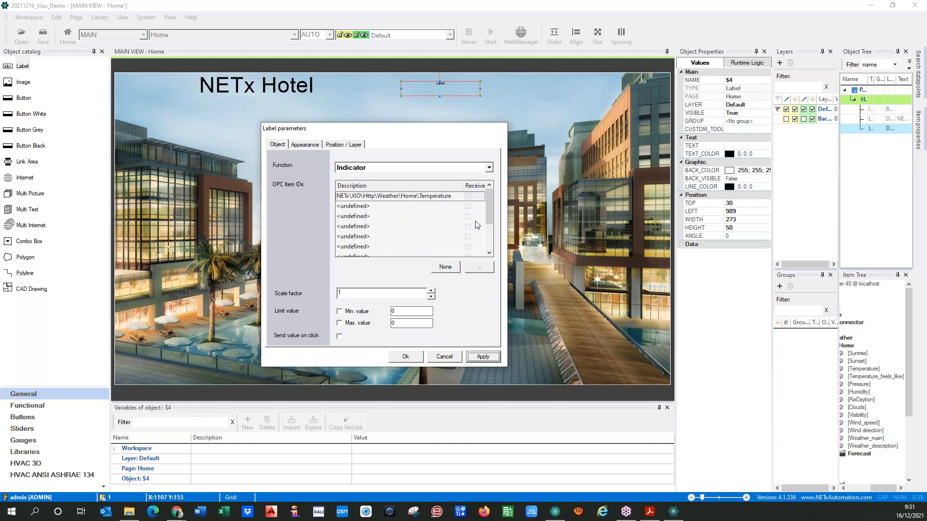
click(420, 198)
click(479, 269)
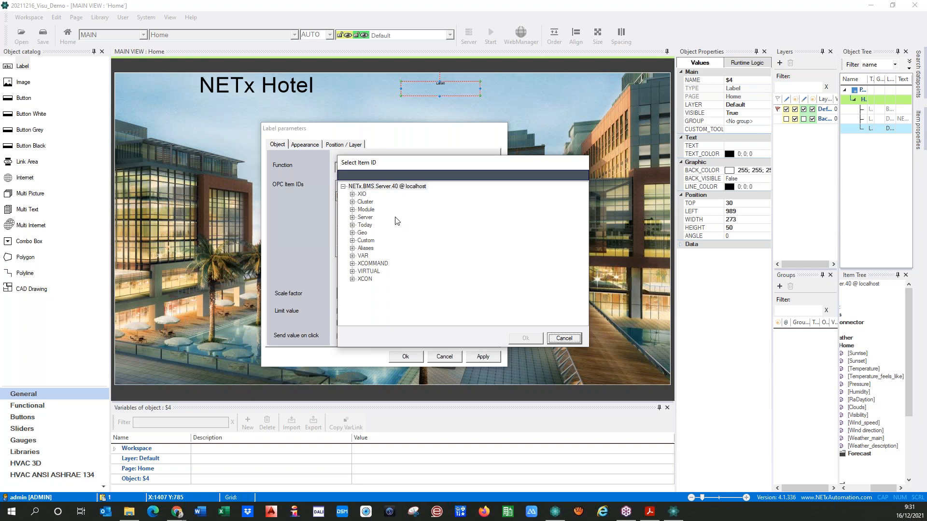
drag(385, 168, 426, 152)
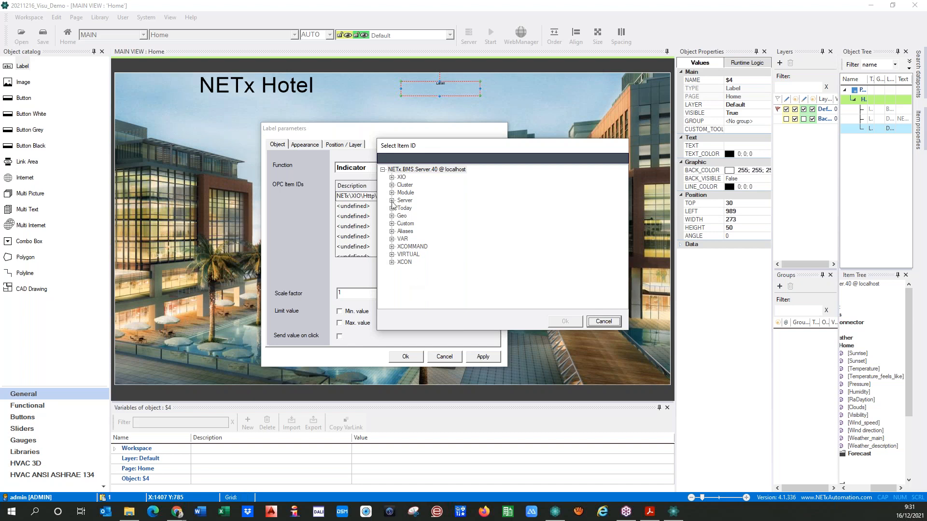
click(603, 322)
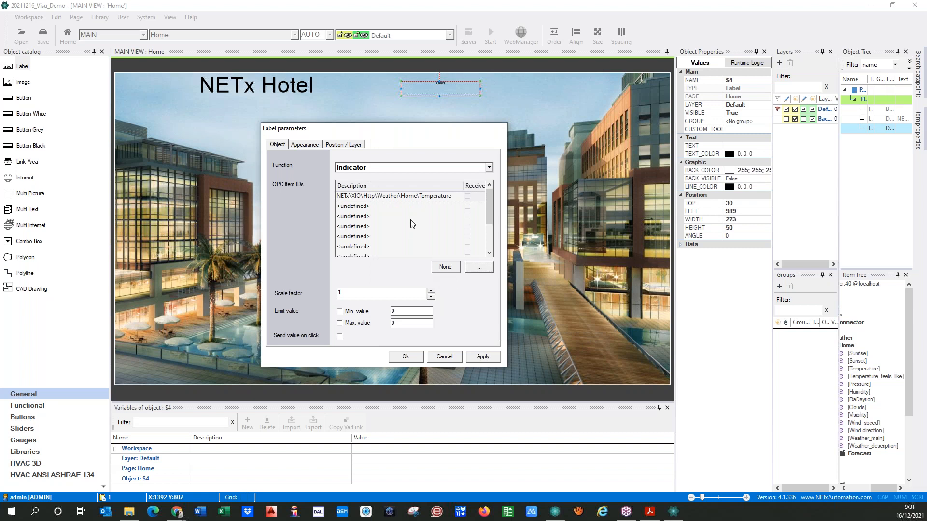
click(468, 199)
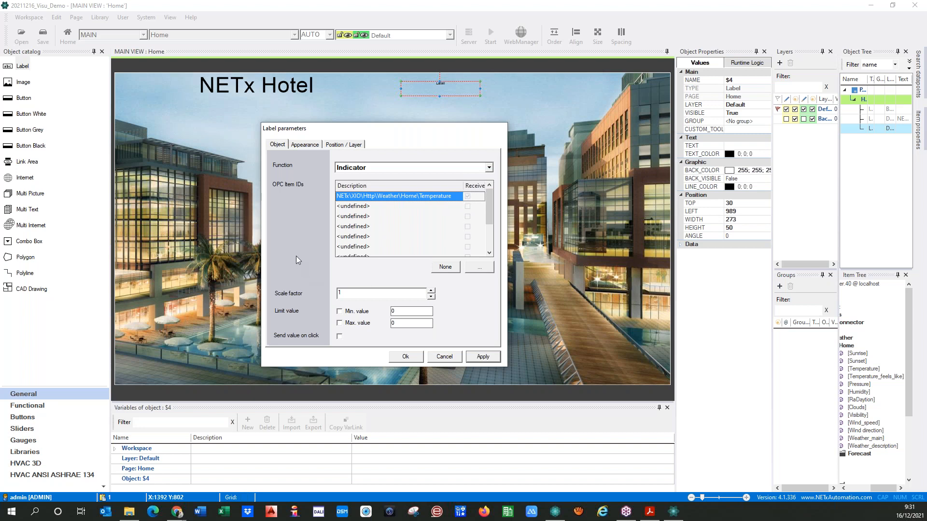
Enable the minimum and maximum value limits, set to 10 and 40
click(347, 294)
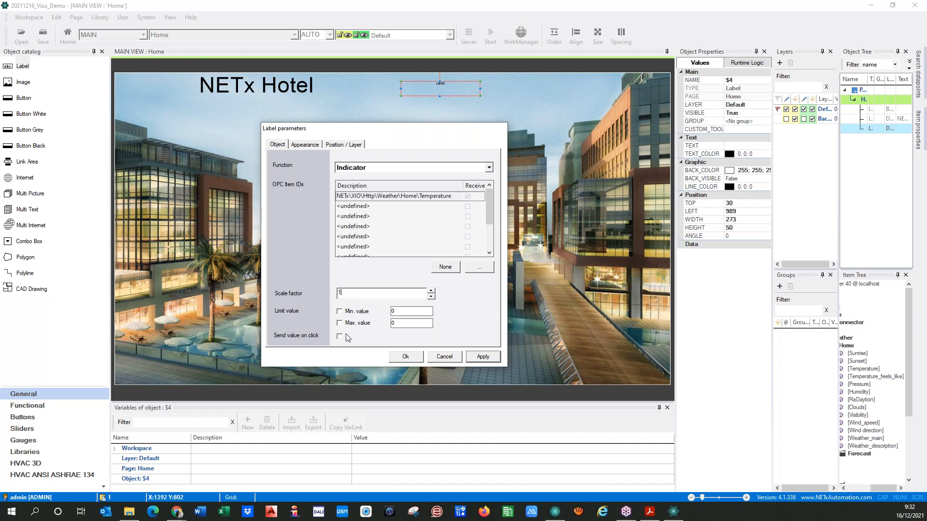
click(340, 311)
click(404, 312)
click(340, 323)
click(414, 324)
On the Appearance tab, enable Font AutoSize and set the label's alignment to Middle Left
click(309, 146)
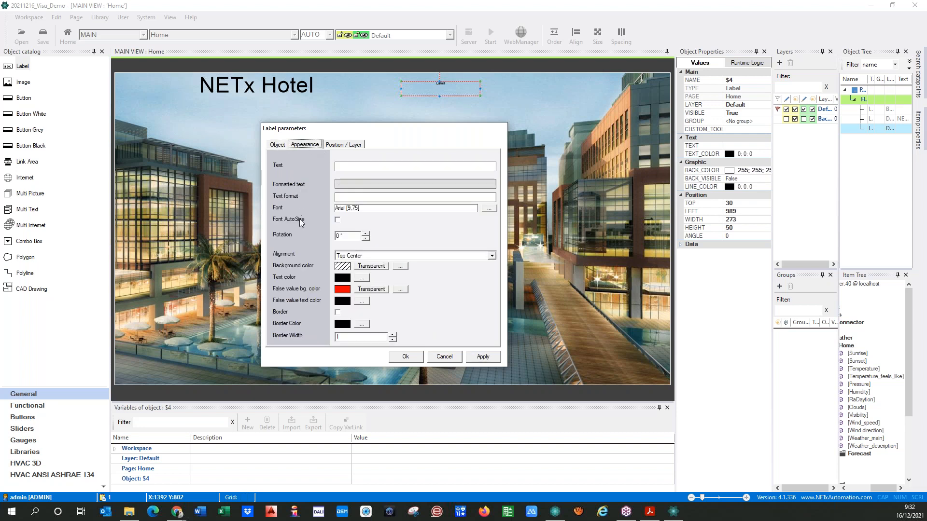
click(337, 219)
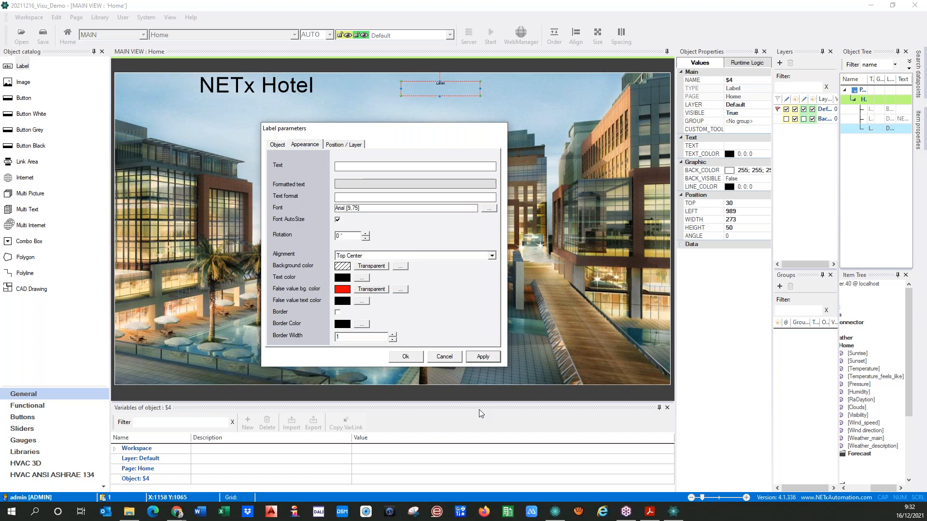
click(482, 357)
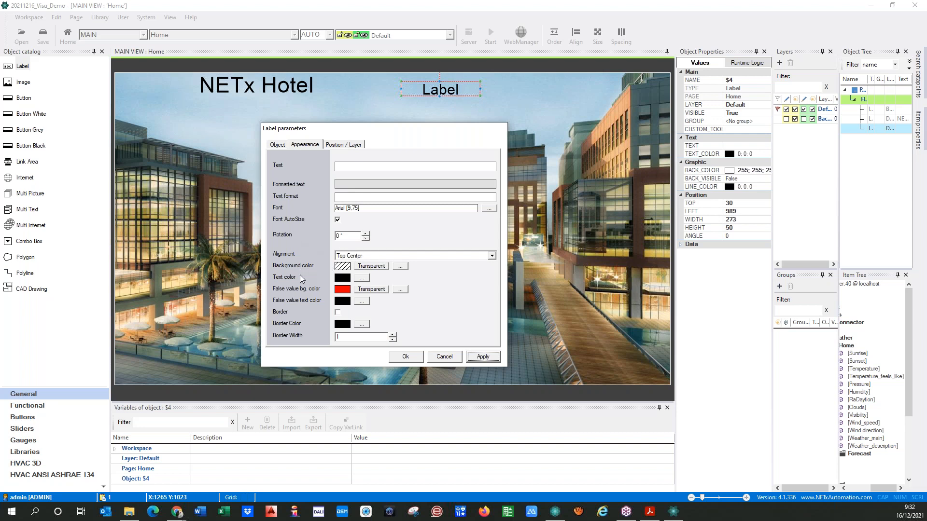
click(384, 256)
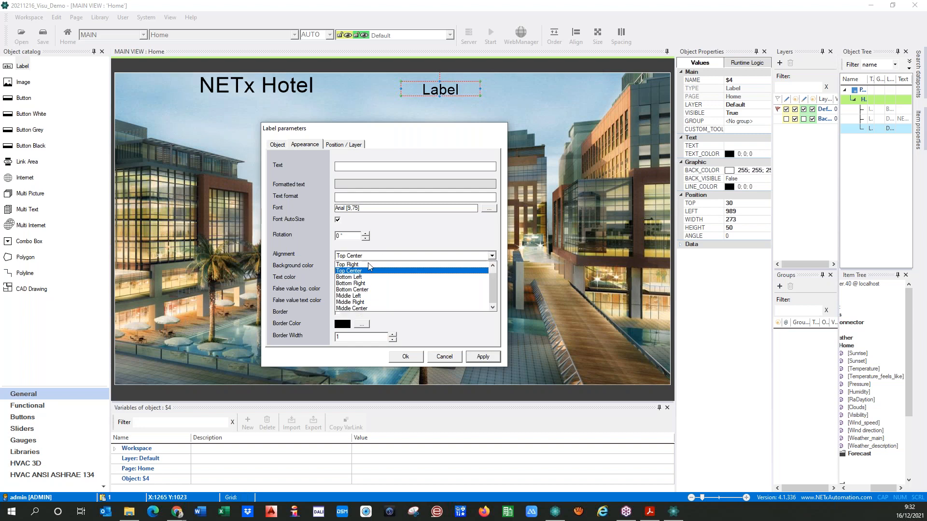
click(345, 297)
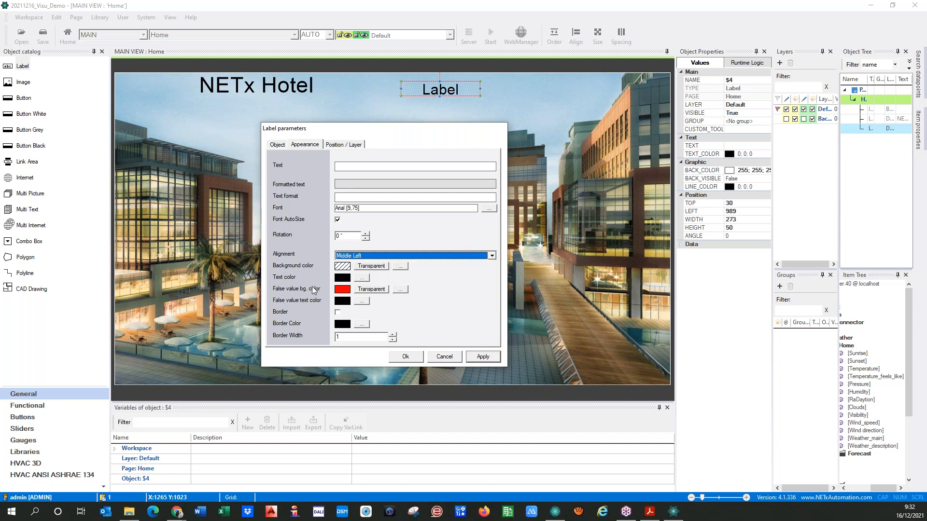
click(483, 357)
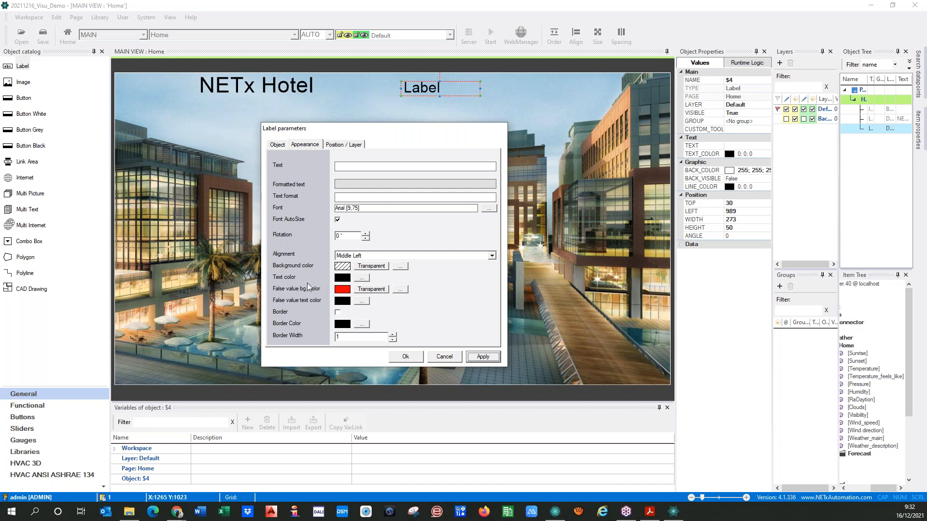
Set the label's text colour to red
click(362, 278)
click(341, 208)
click(345, 316)
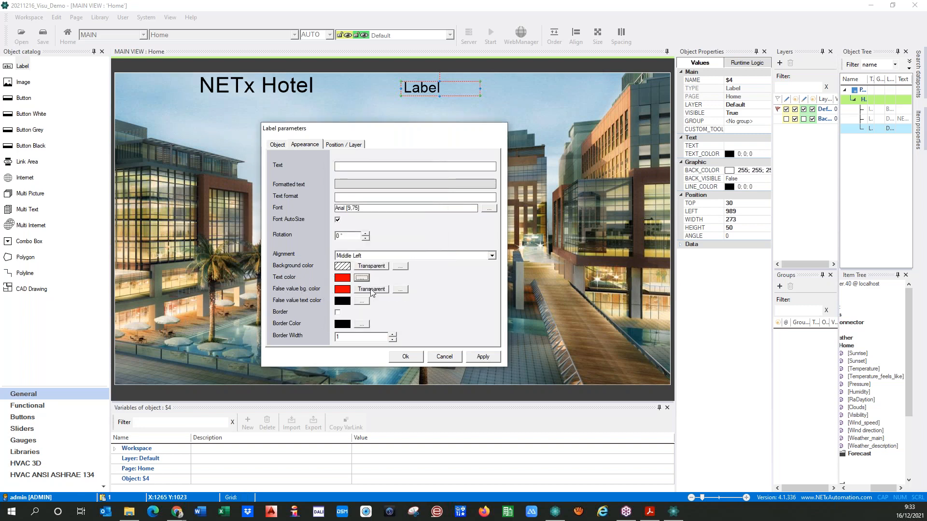
Set the false-value background to yellow and the false-value text colour to red
click(401, 289)
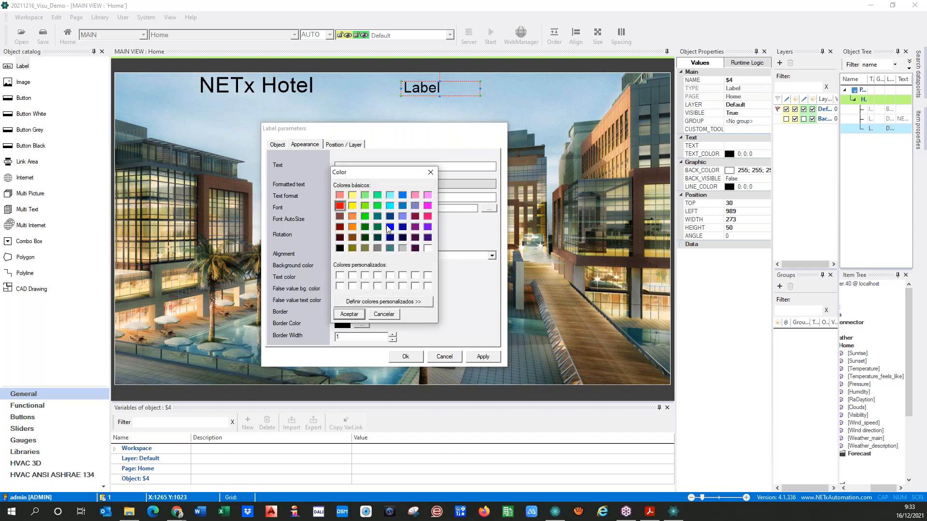
click(352, 206)
click(353, 313)
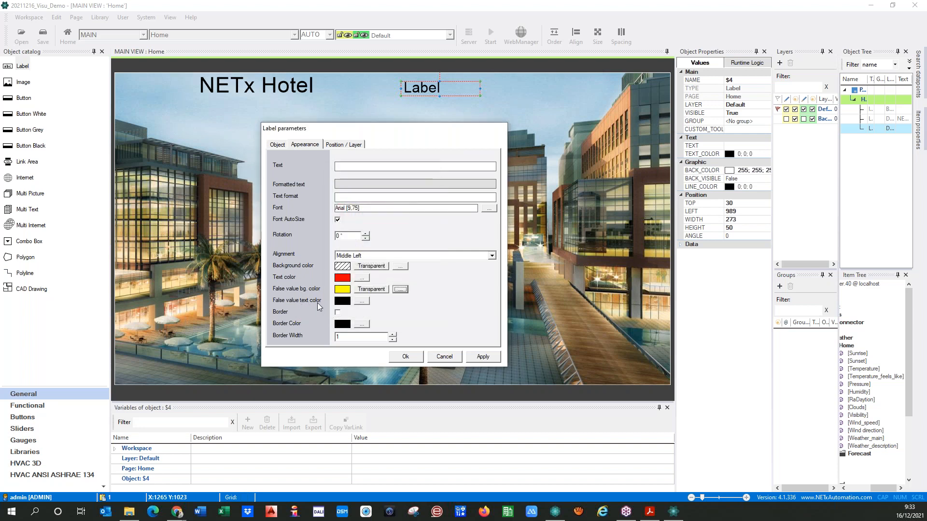
click(362, 300)
click(340, 206)
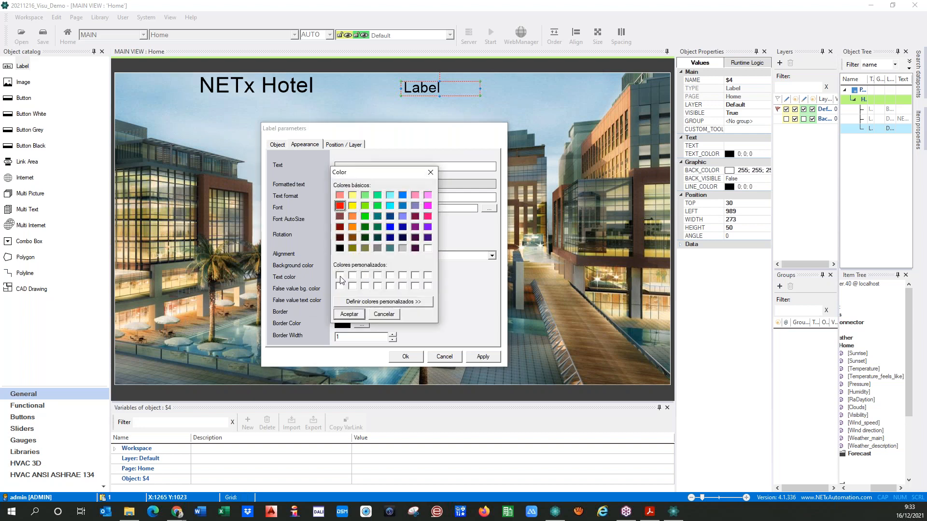
click(349, 314)
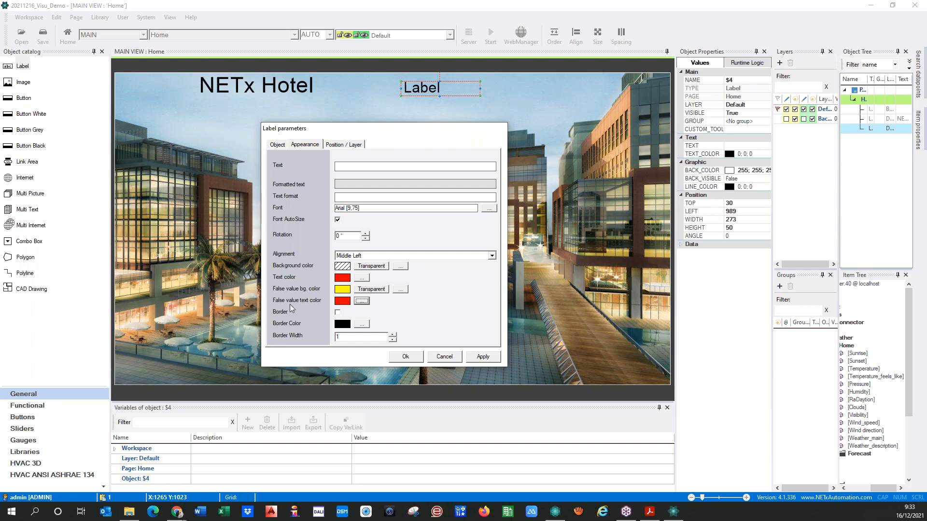
Swap to a red false-value background with yellow false-value text, and apply
click(400, 290)
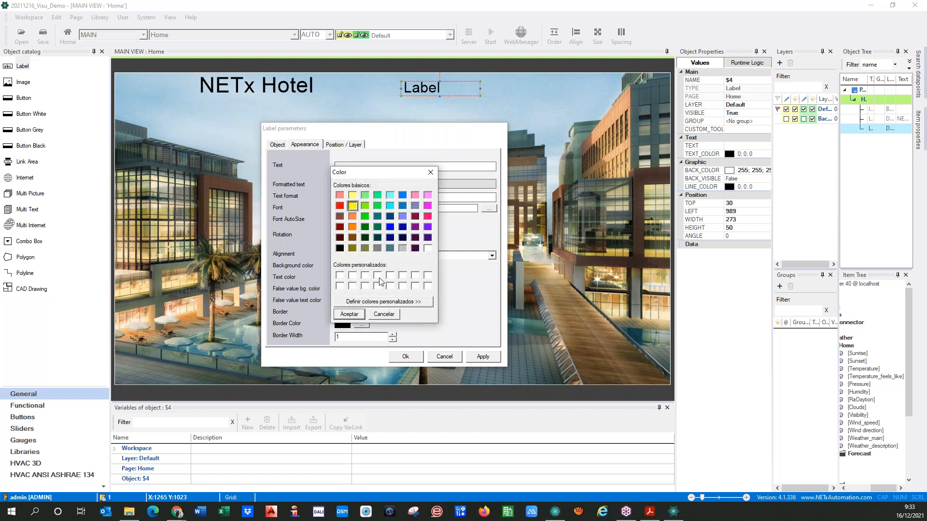
click(340, 206)
click(349, 314)
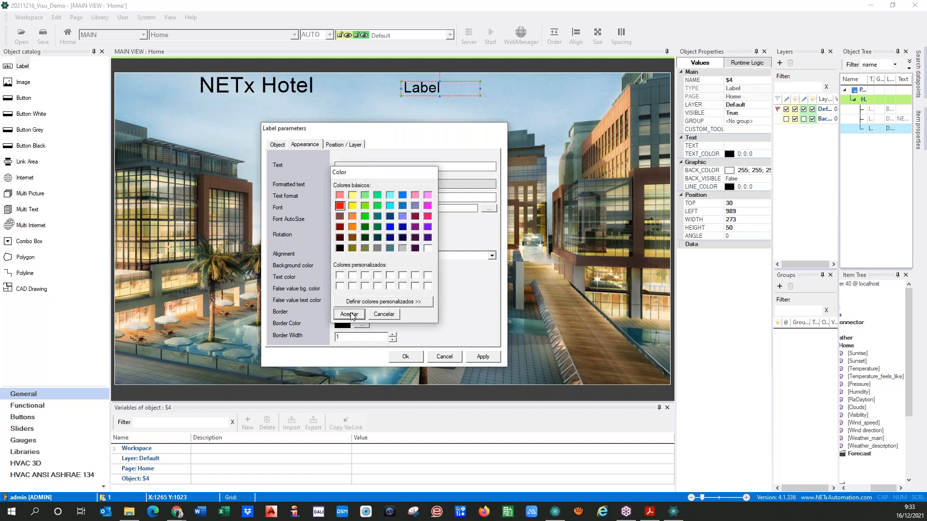
click(360, 302)
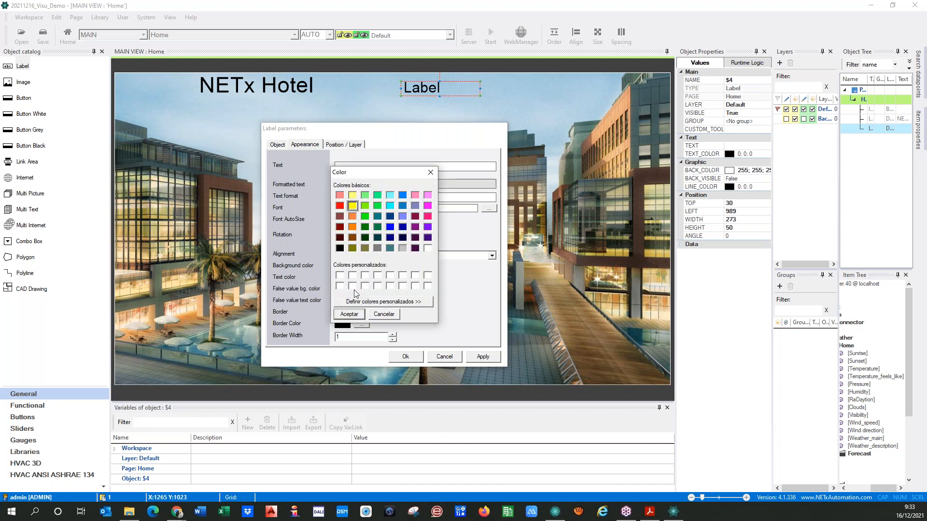
click(349, 314)
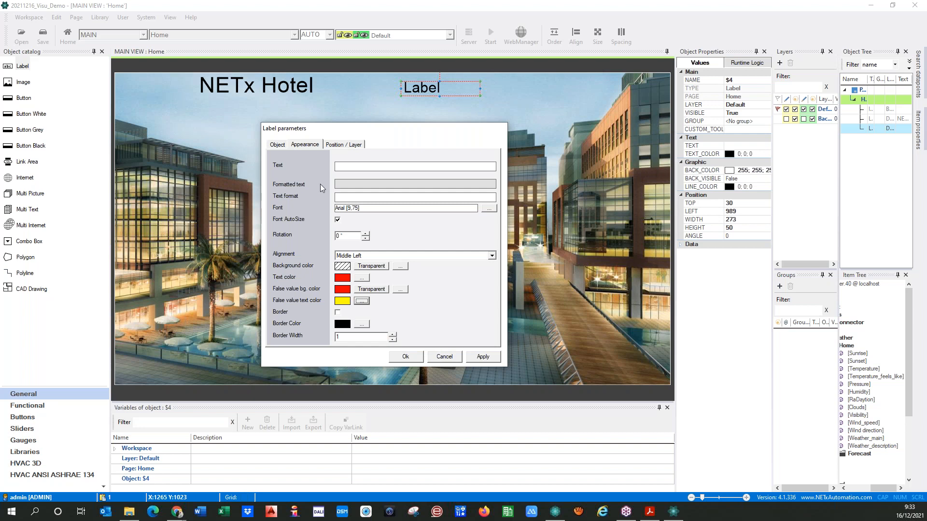
click(368, 196)
click(479, 358)
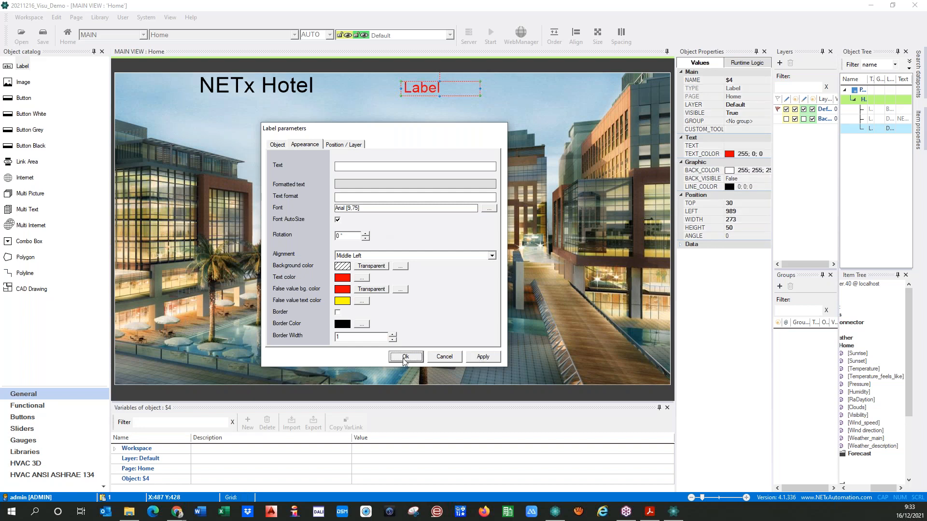
Close Label parameters, start the runtime, and save workspace 20211216_Visu_Demo when prompted
click(406, 356)
click(491, 41)
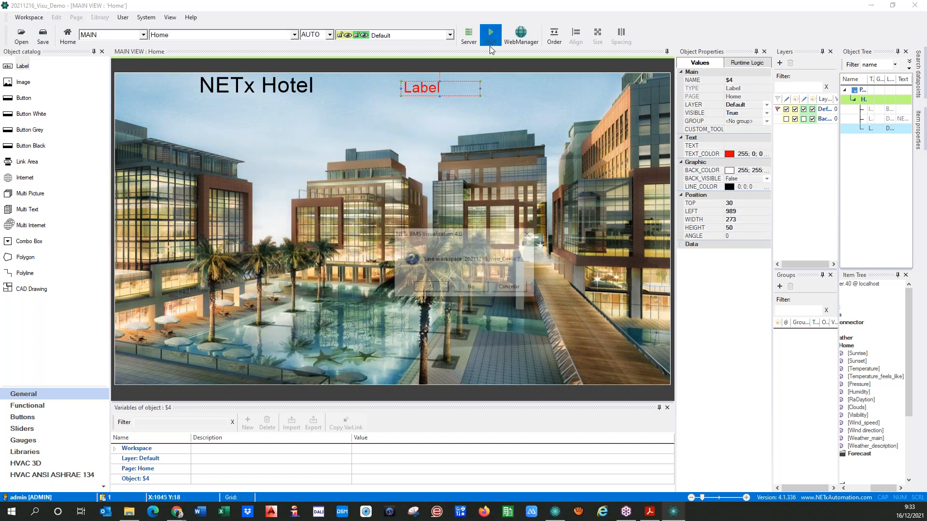
click(431, 289)
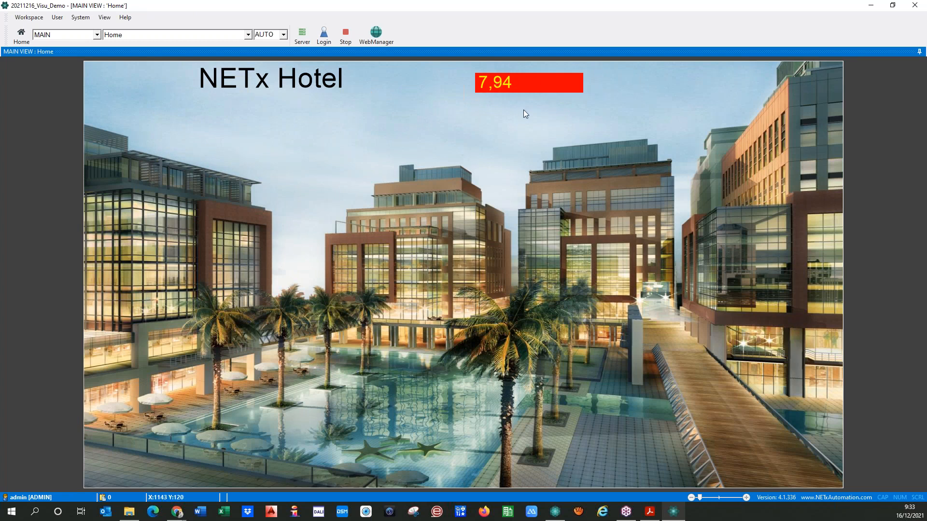
mouse_move(482, 85)
mouse_move(538, 89)
mouse_move(510, 82)
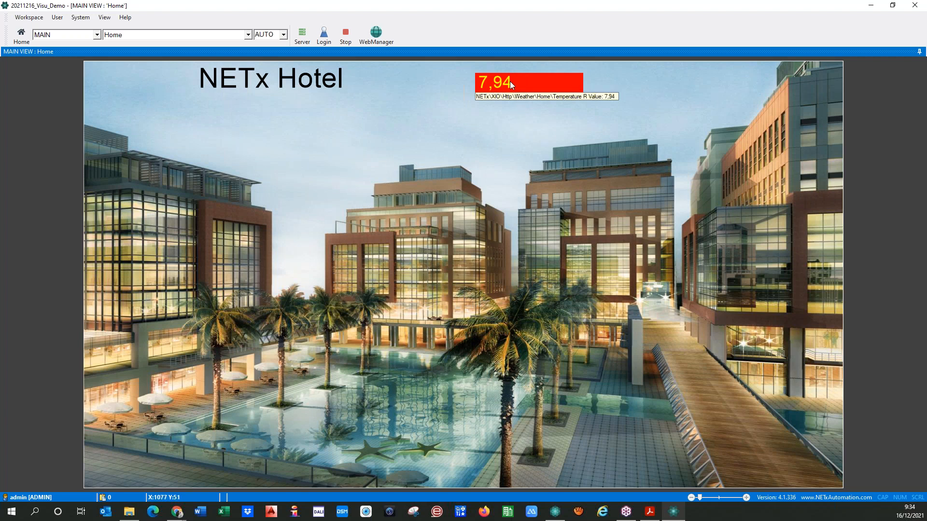
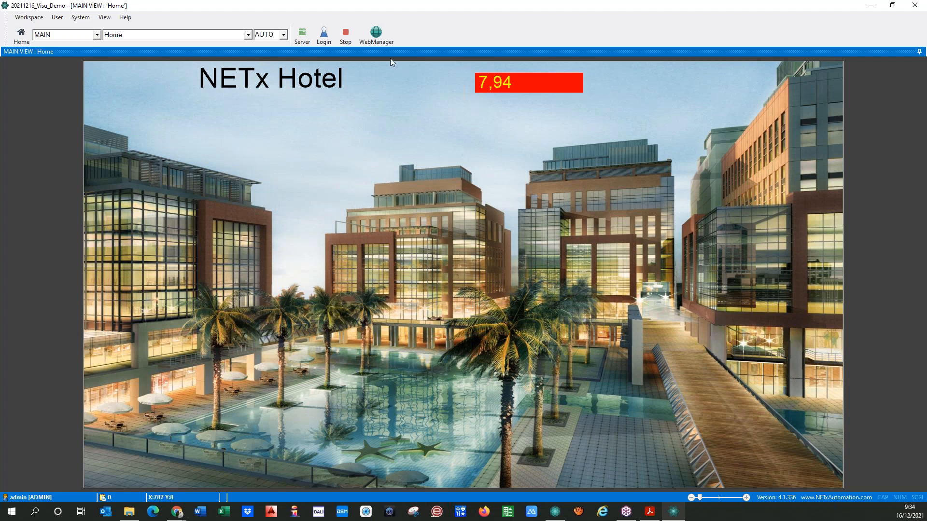
click(345, 33)
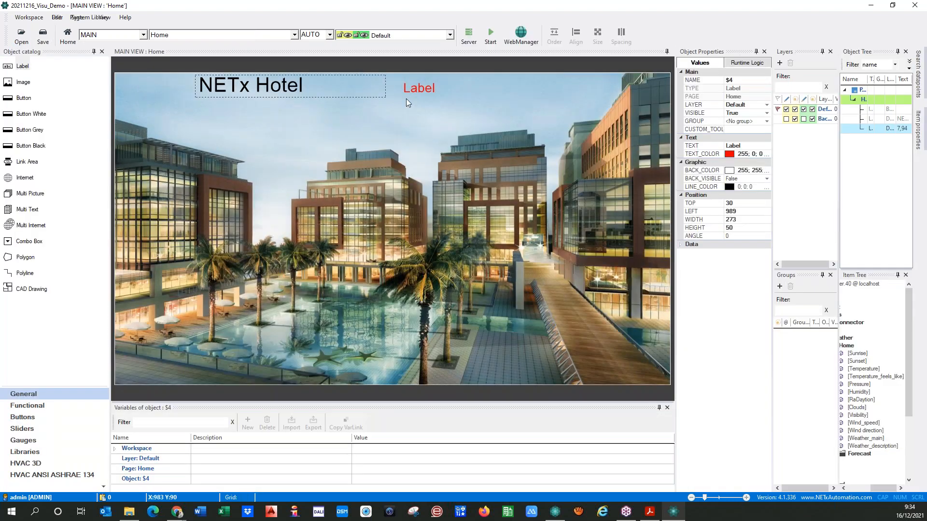
click(418, 90)
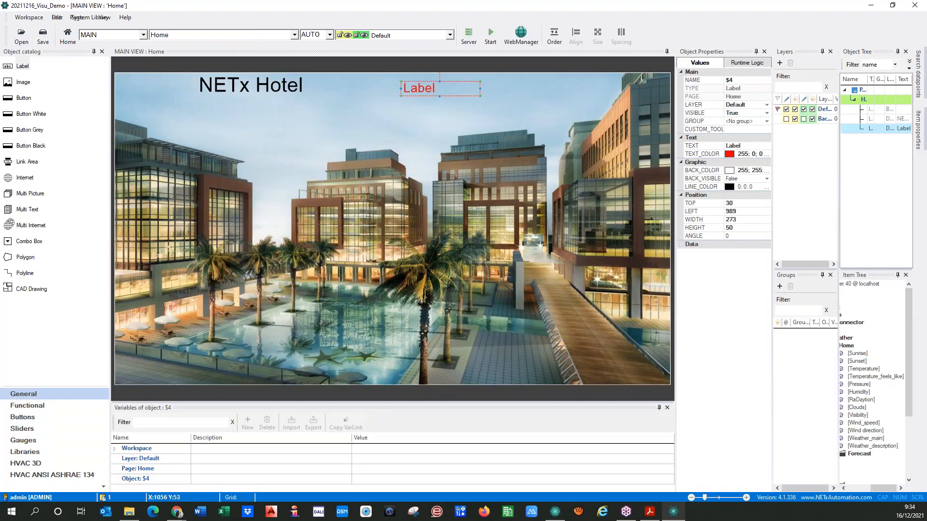
click(731, 129)
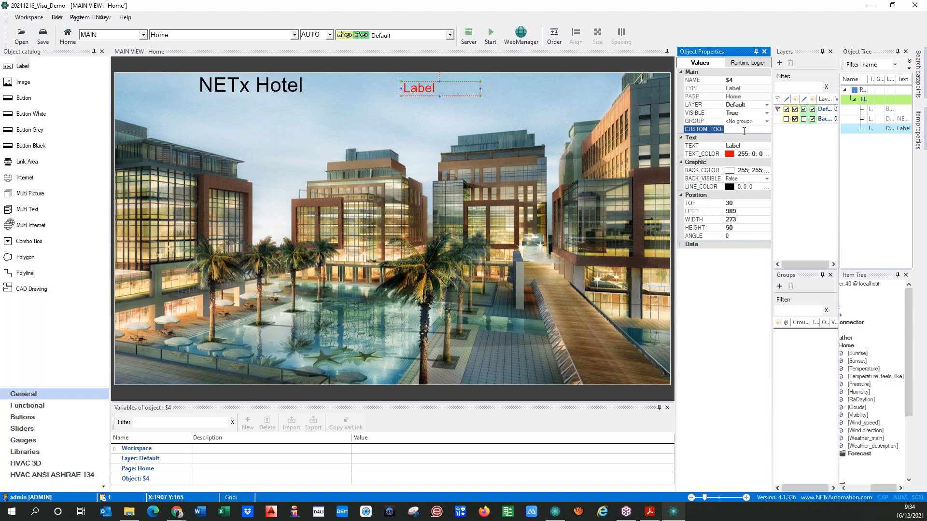
text(External )
text(Temperatu)
text(re)
click(723, 294)
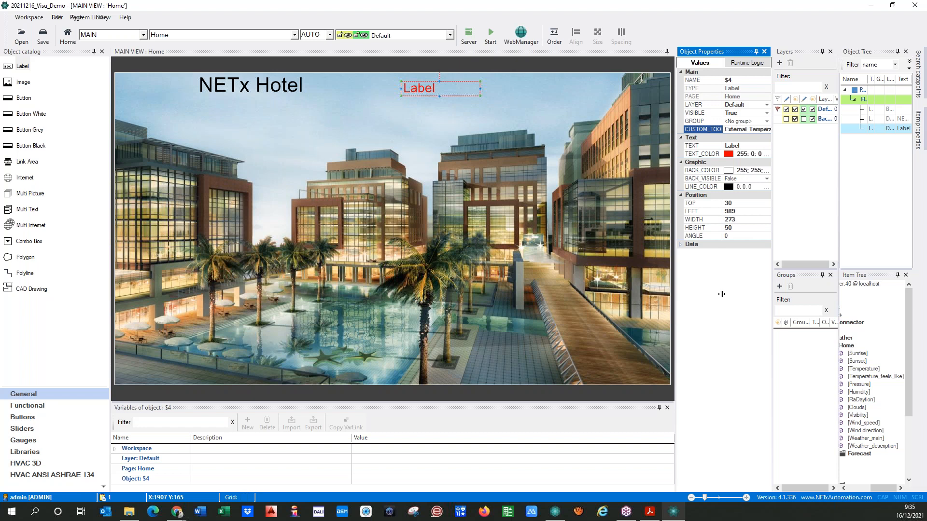
click(490, 34)
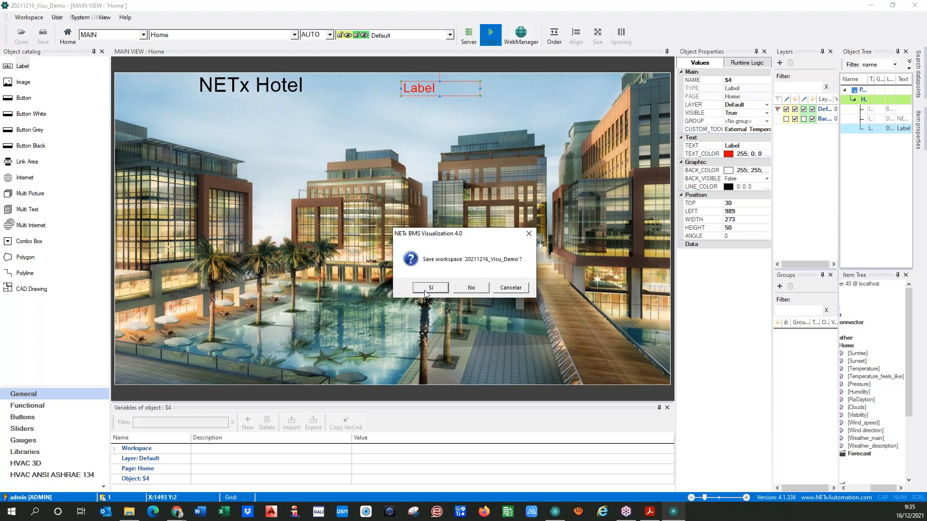
click(426, 290)
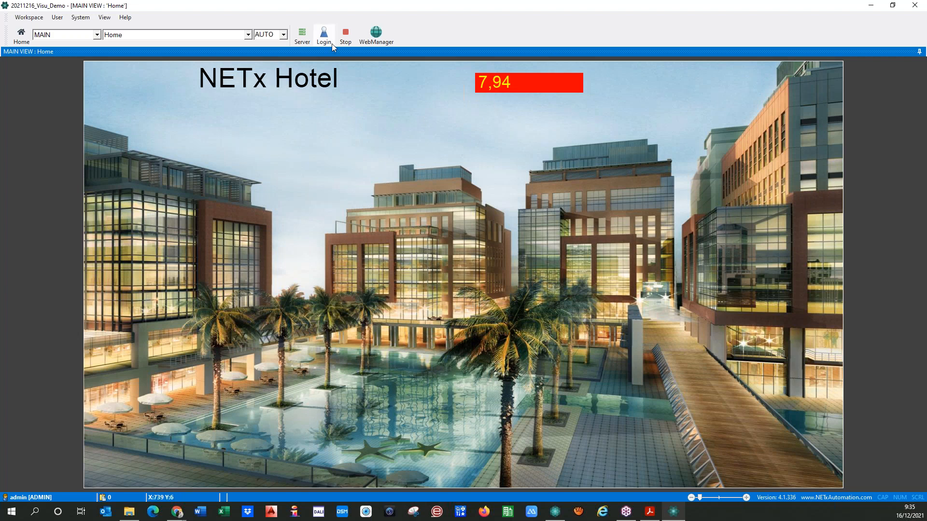
click(347, 37)
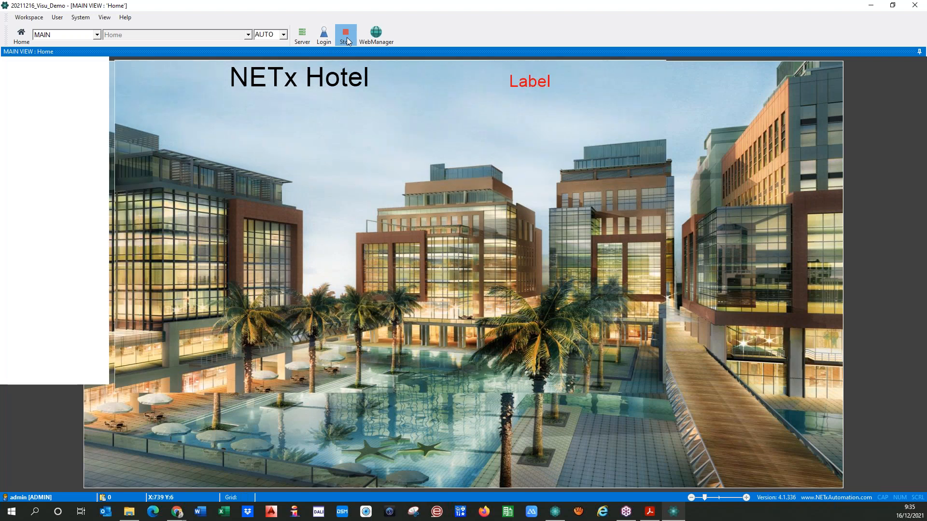
click(418, 91)
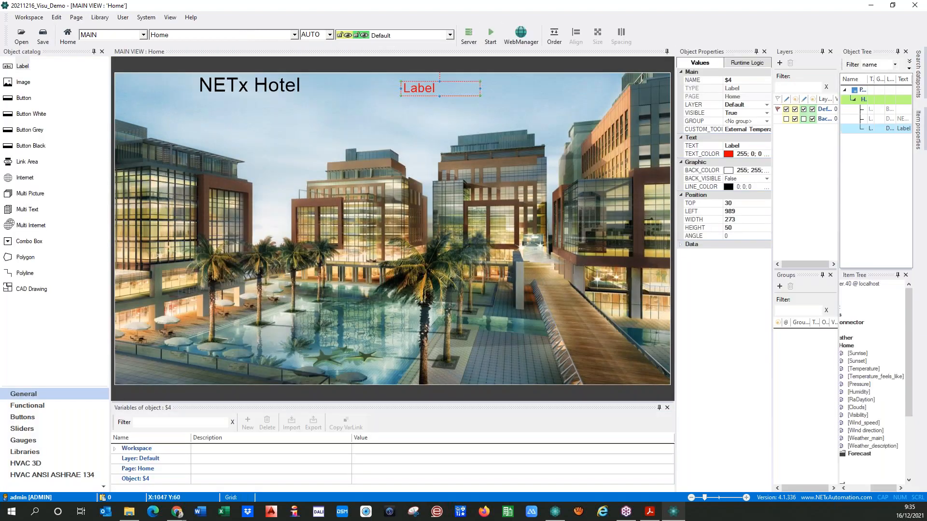
double_click(418, 90)
click(312, 146)
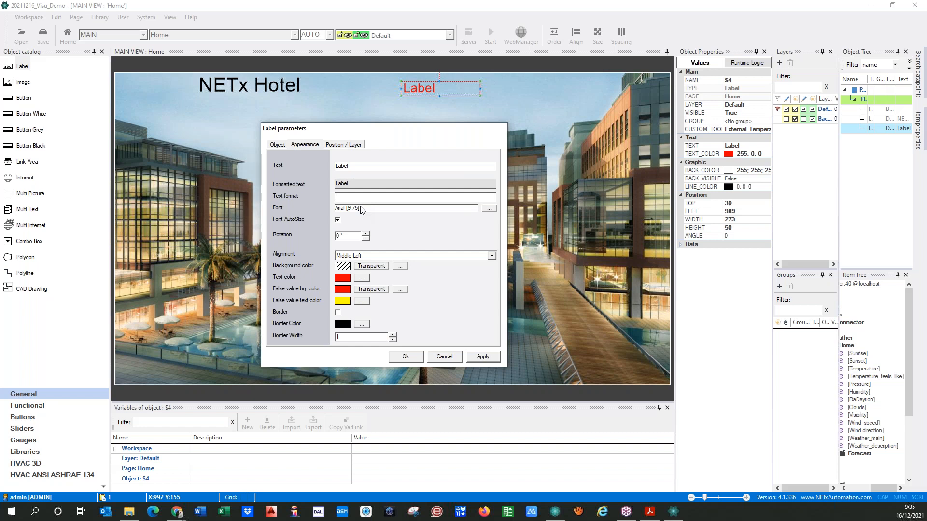
text((0)
text(:0.0#)
text(#)
key(BackSpace)
key(BackSpace)
text(C)
click(475, 358)
click(272, 145)
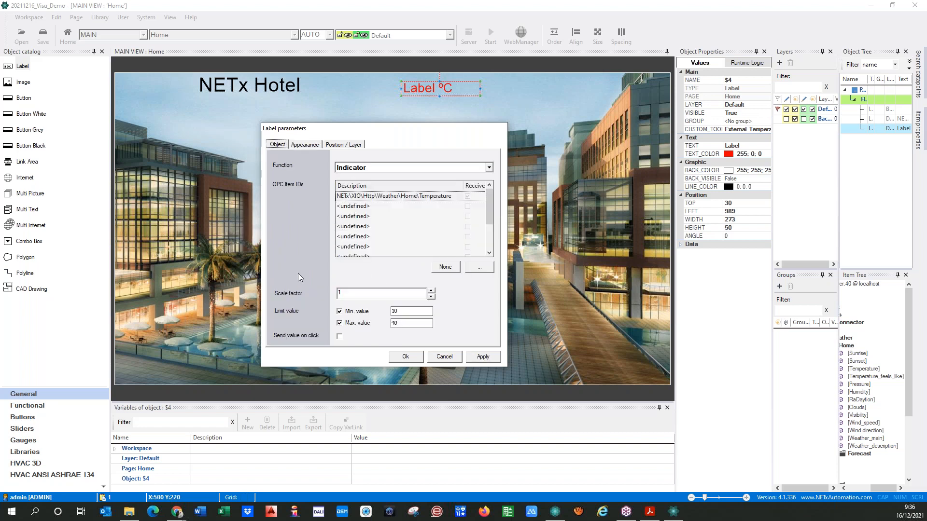
click(400, 311)
text(5)
click(400, 360)
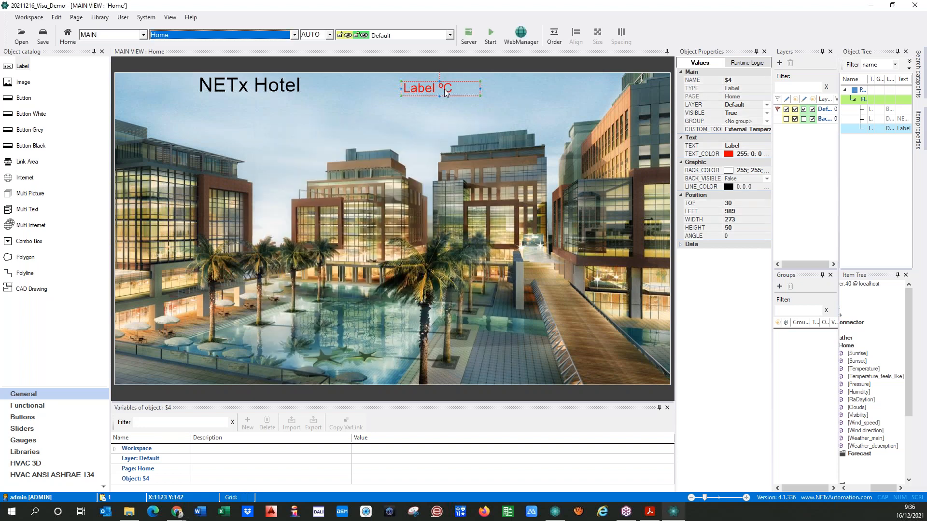
click(488, 38)
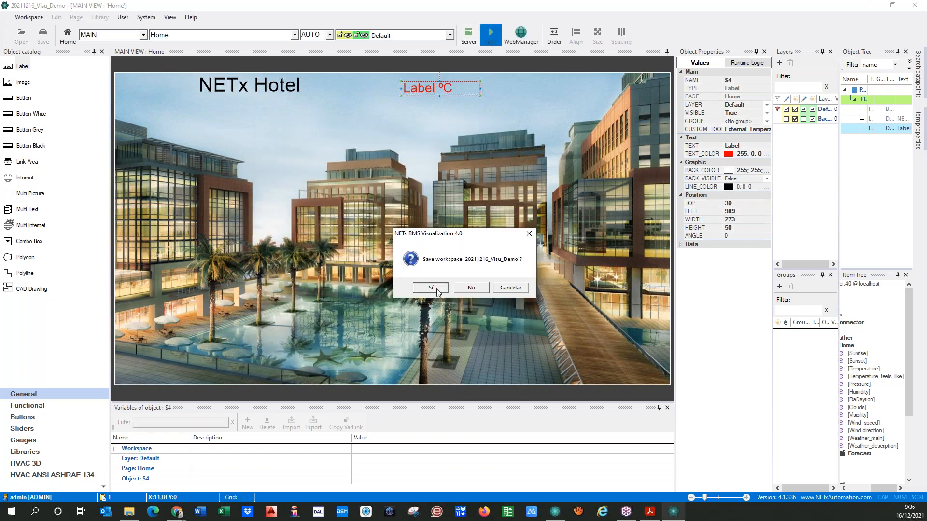
click(432, 288)
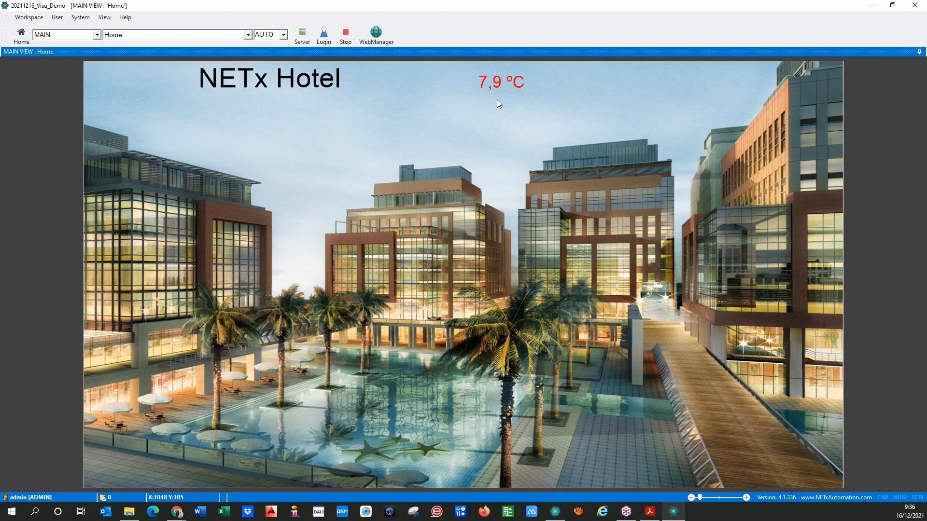
mouse_move(500, 84)
click(345, 38)
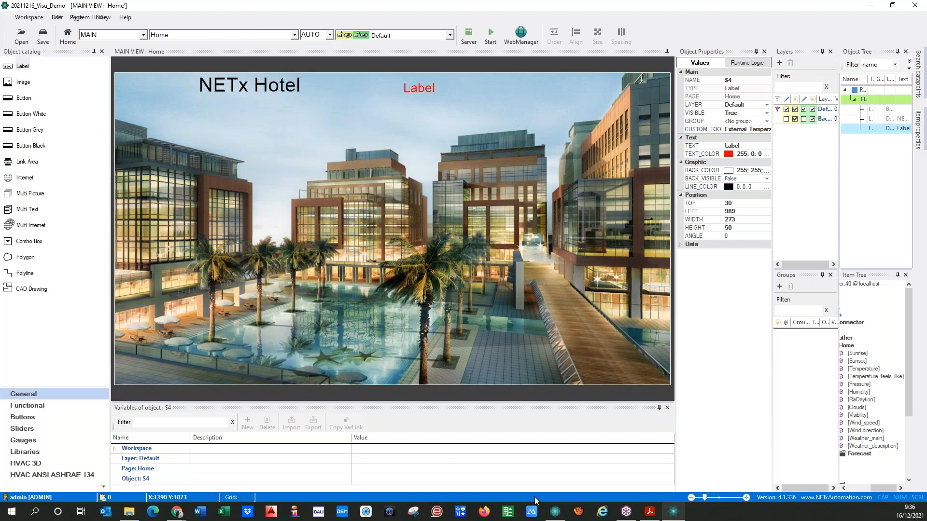
click(556, 512)
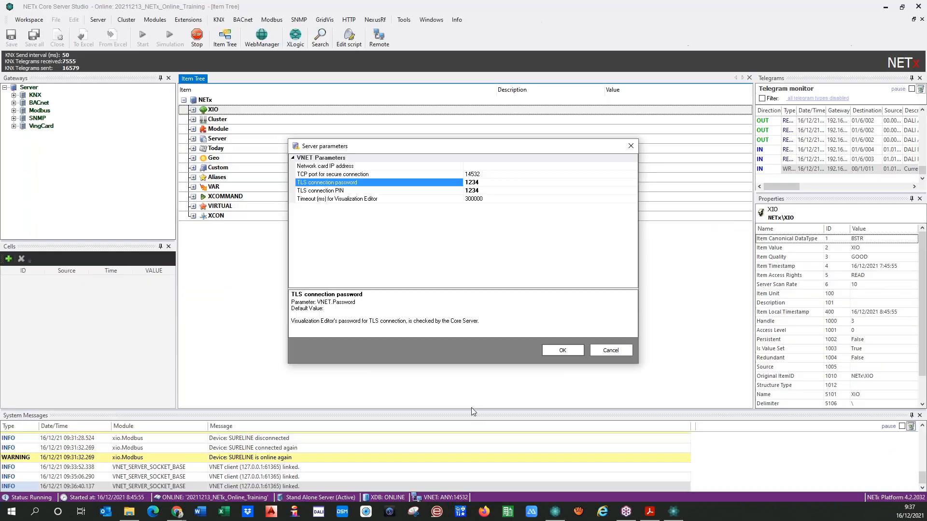
click(622, 350)
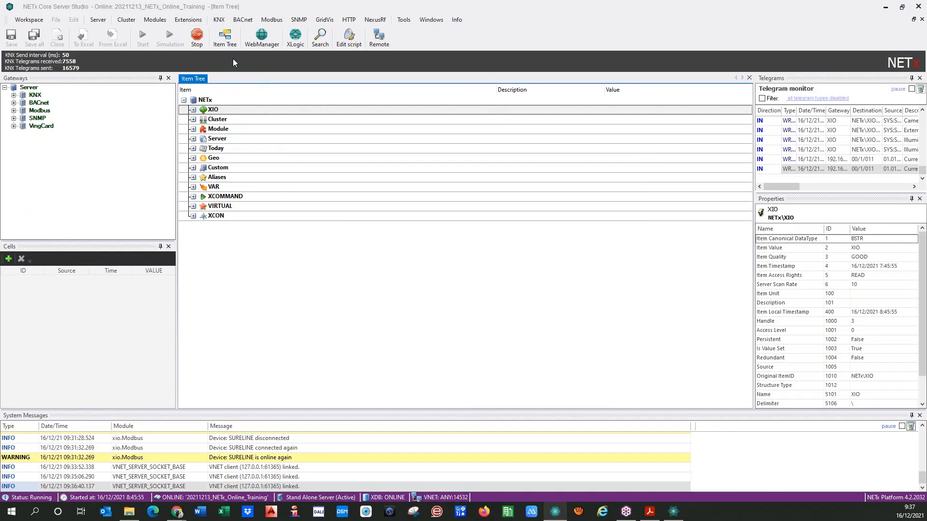
click(155, 19)
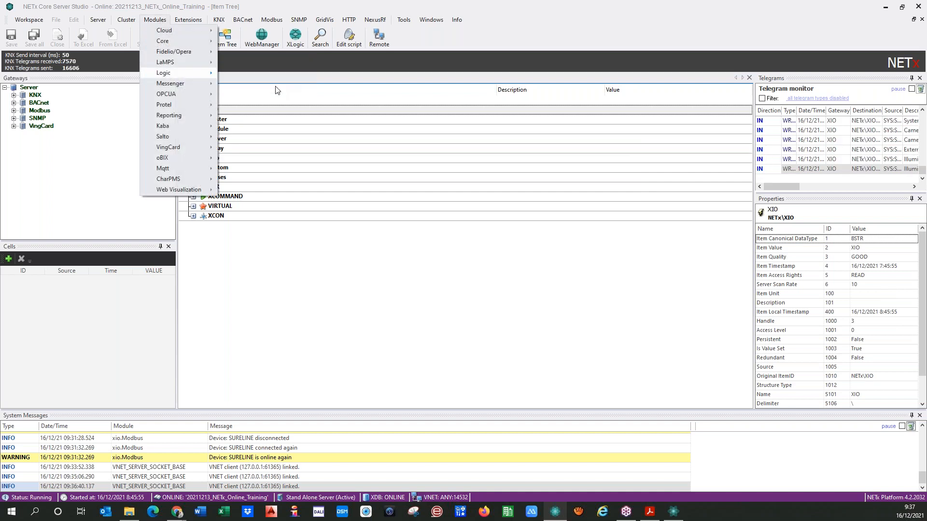
click(277, 90)
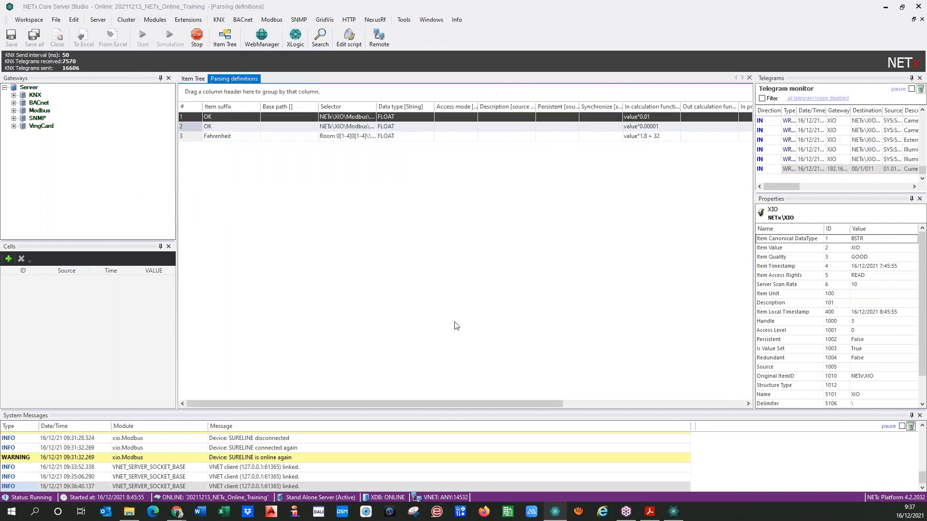
right_click(193, 137)
click(215, 181)
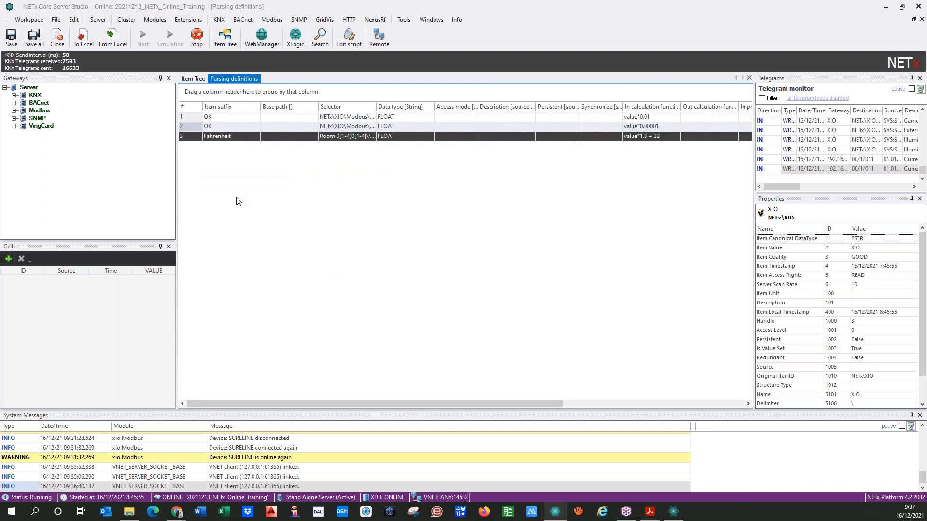
key(ctrl+v)
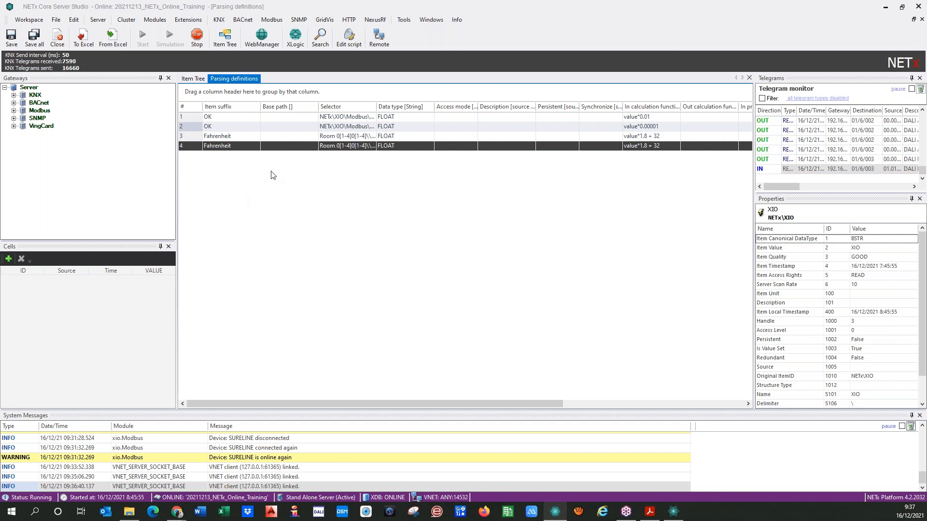
click(332, 147)
double_click(331, 146)
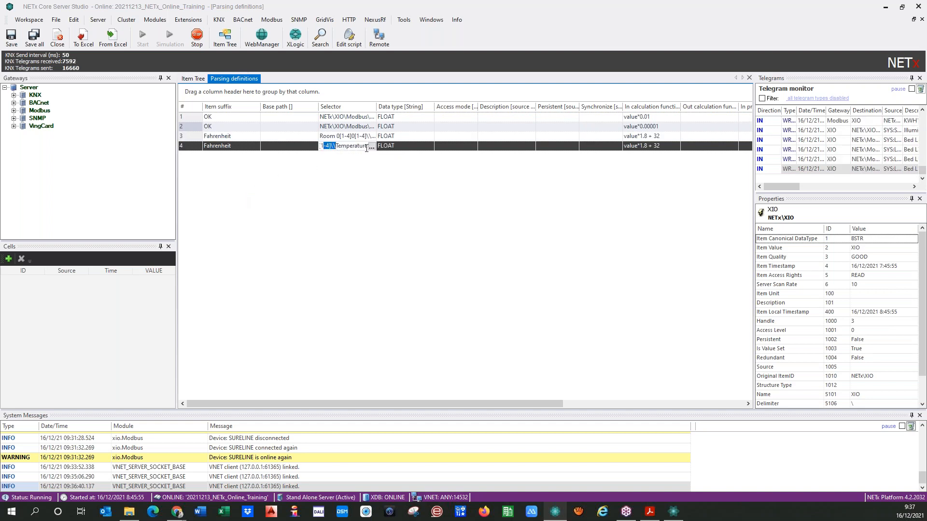
click(372, 147)
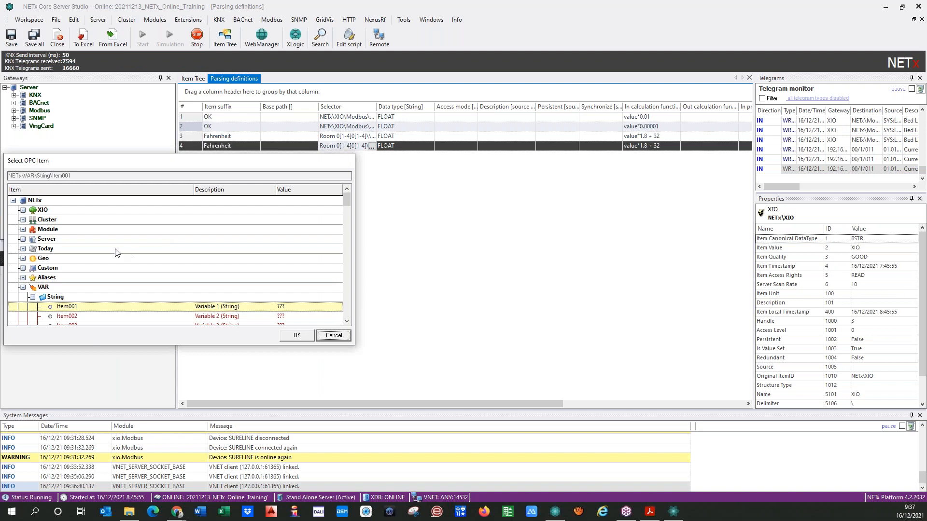
click(24, 211)
click(34, 260)
click(42, 269)
scroll(48, 246, down, 2)
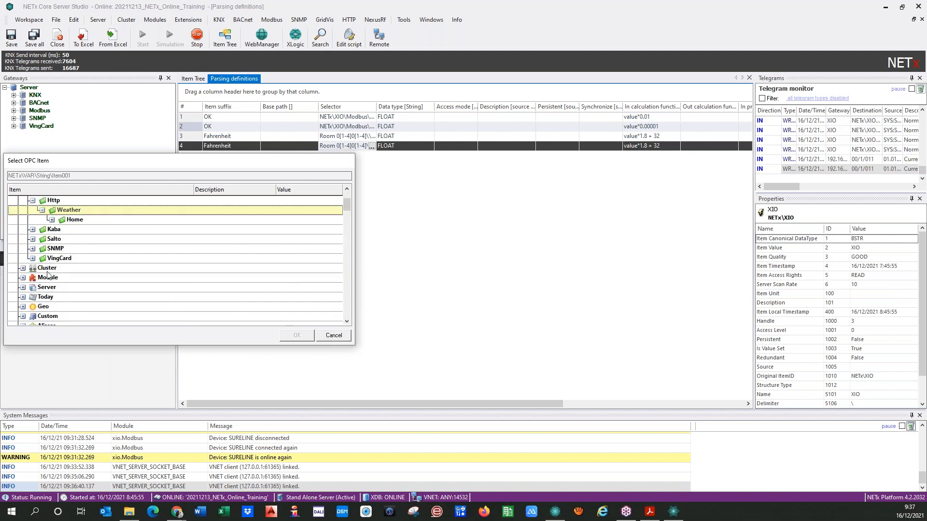
click(52, 220)
scroll(130, 253, down, 3)
scroll(151, 250, up, 1)
click(177, 220)
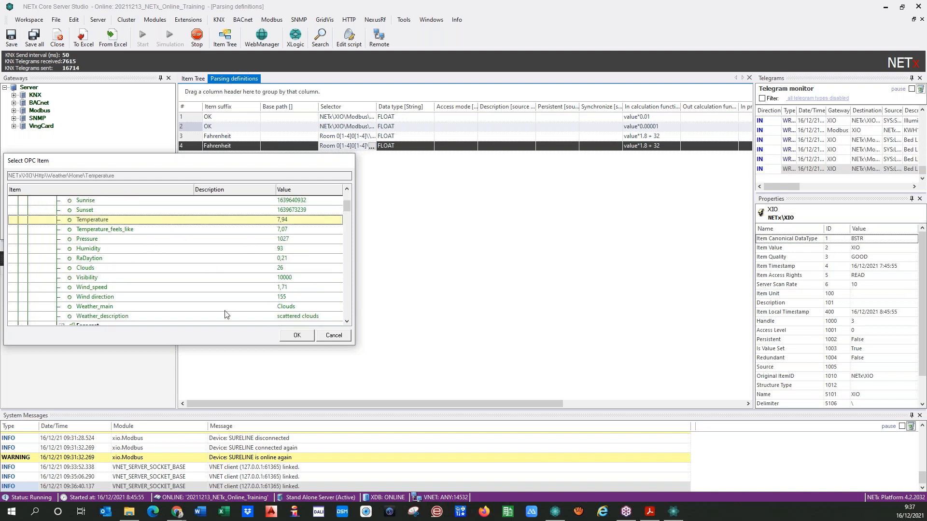
click(297, 335)
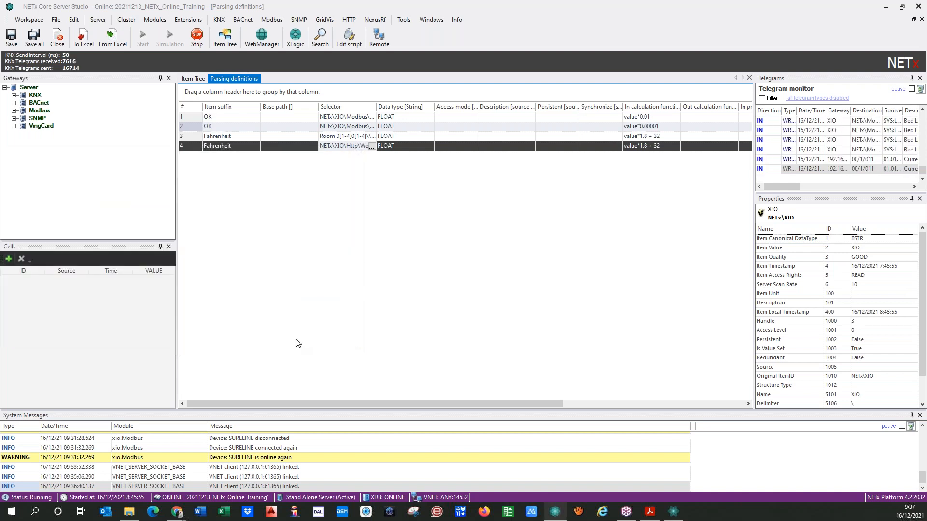
click(13, 44)
click(193, 79)
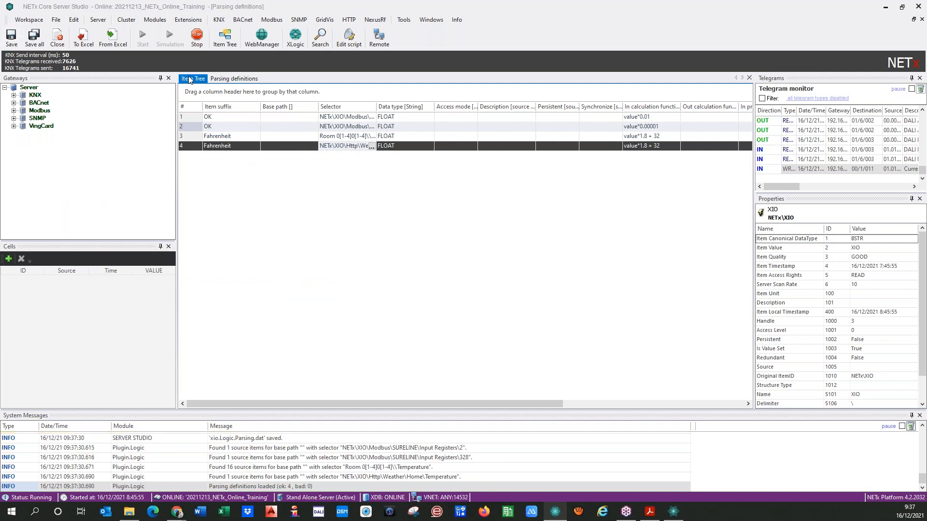
click(195, 101)
click(193, 110)
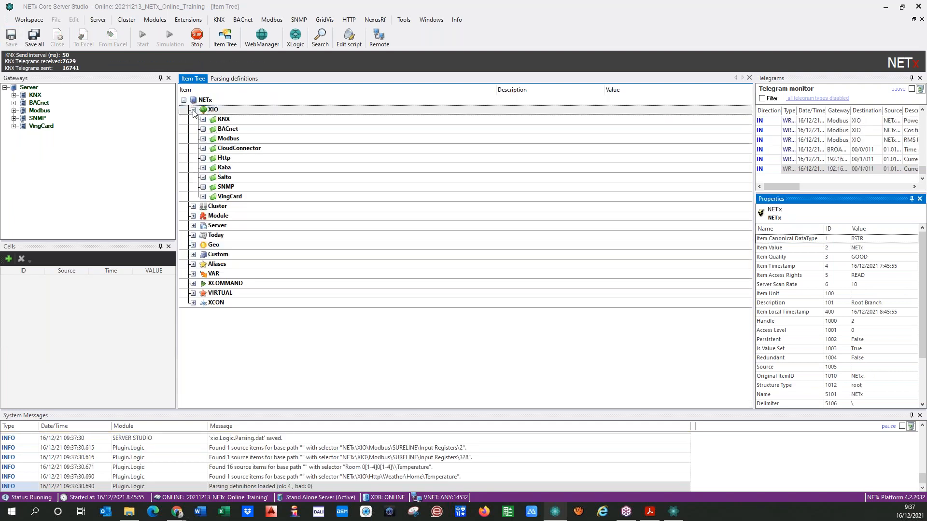
click(202, 158)
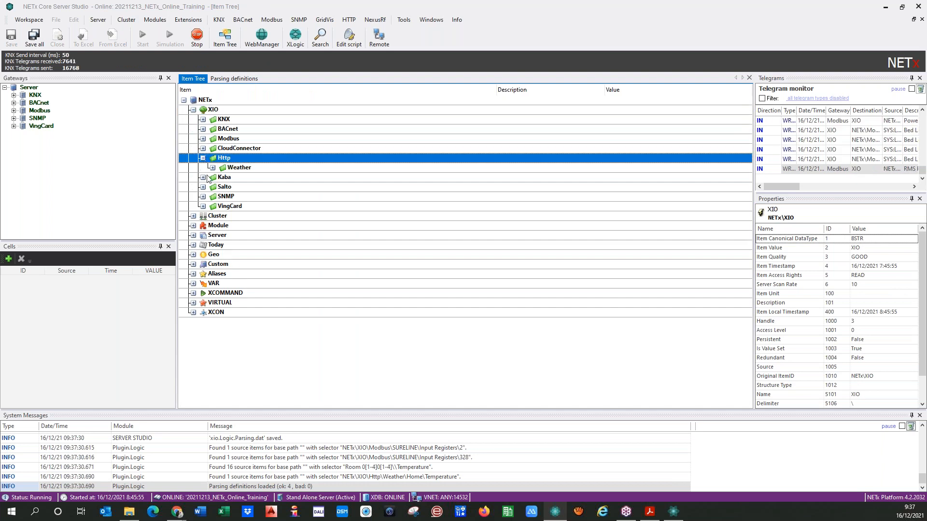
click(212, 168)
click(222, 177)
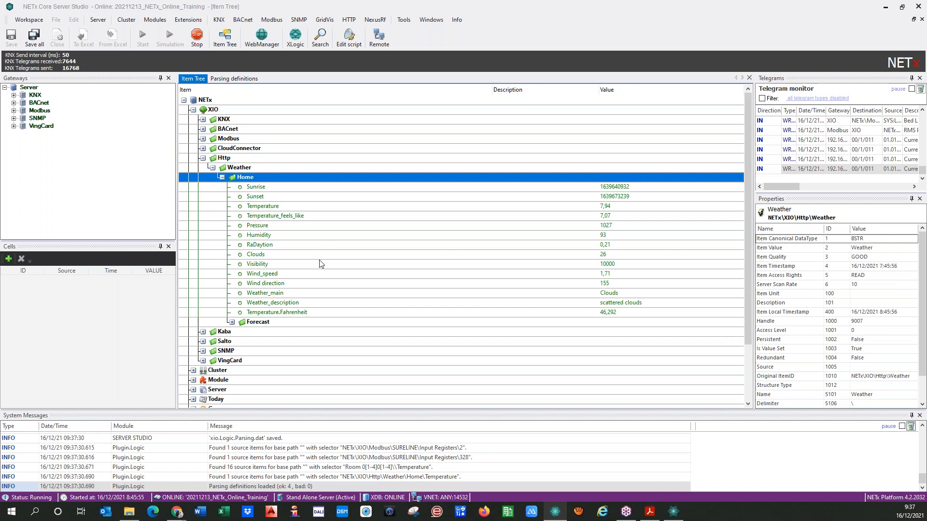
click(282, 313)
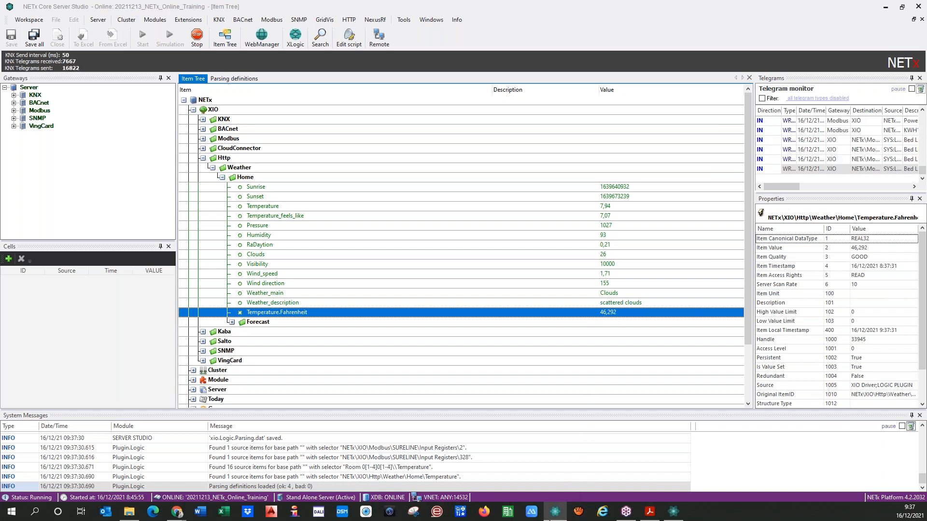
click(671, 515)
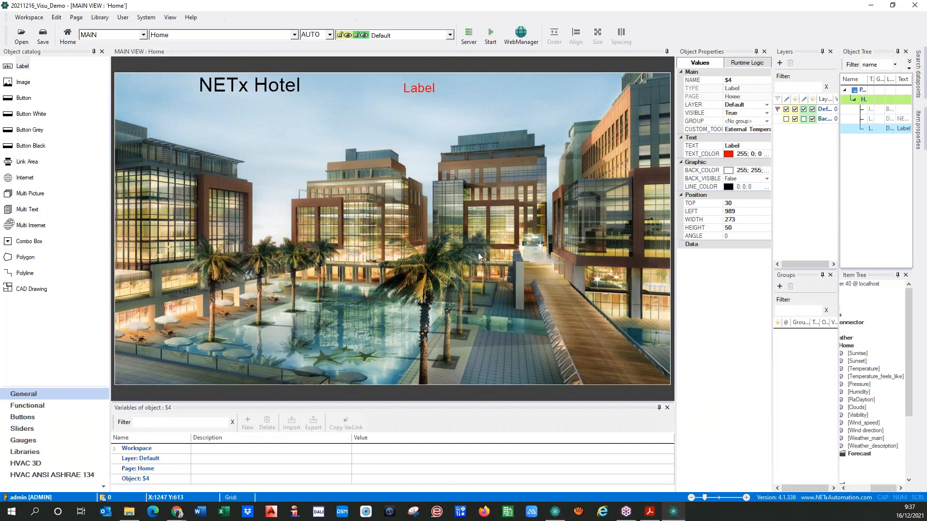
click(425, 92)
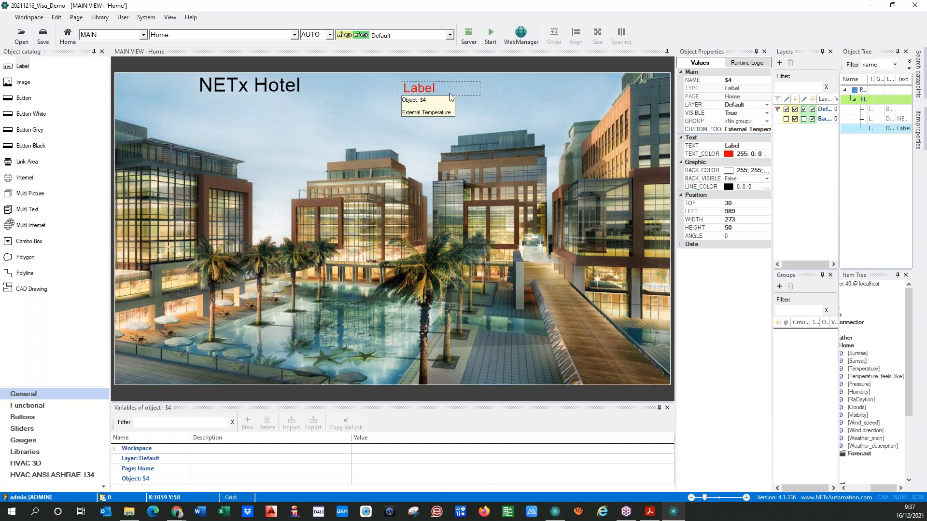
drag(773, 151, 789, 153)
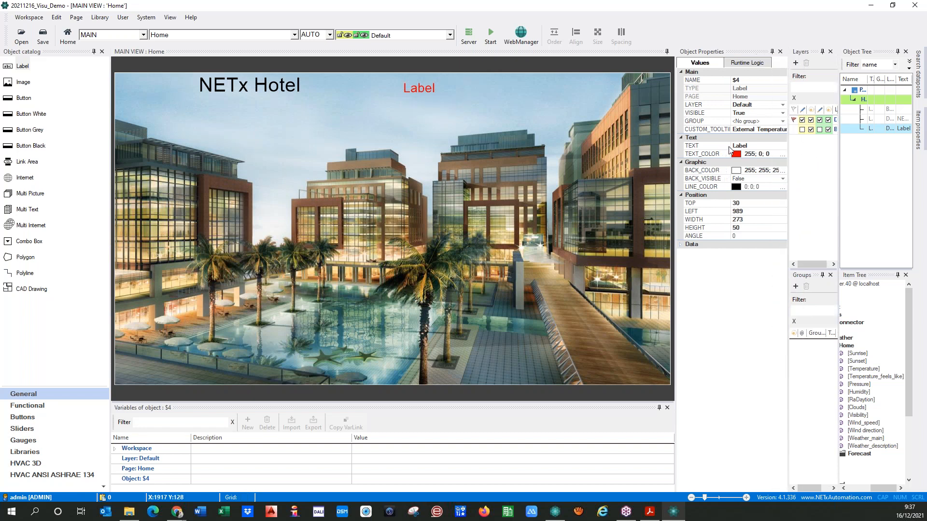
click(777, 129)
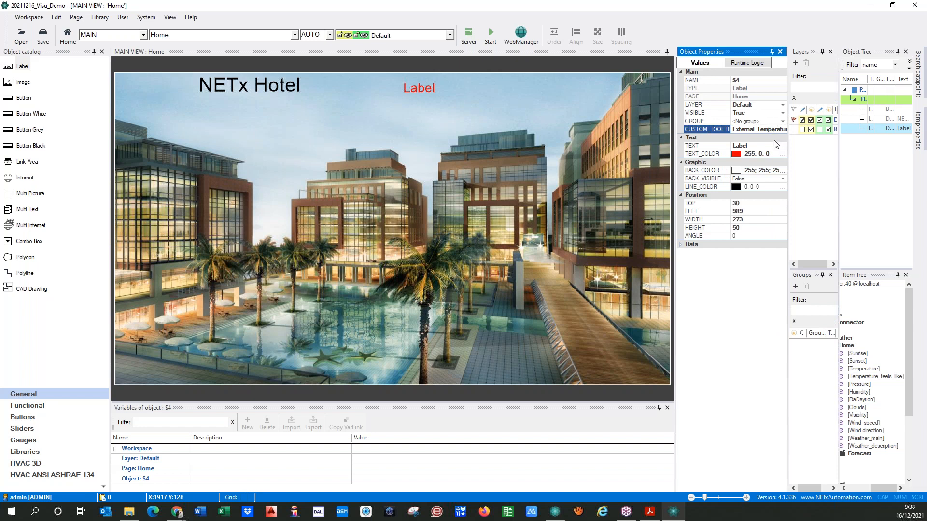
drag(746, 52, 335, 146)
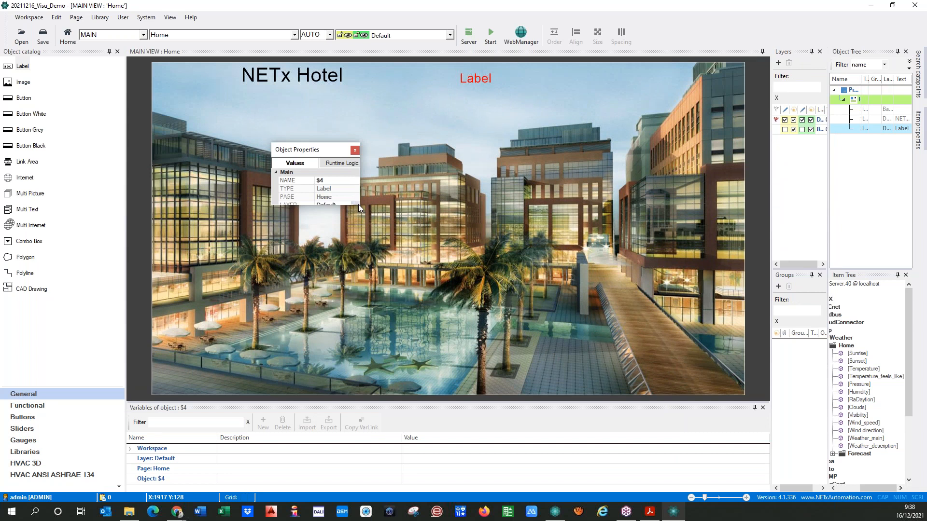
drag(361, 206, 762, 327)
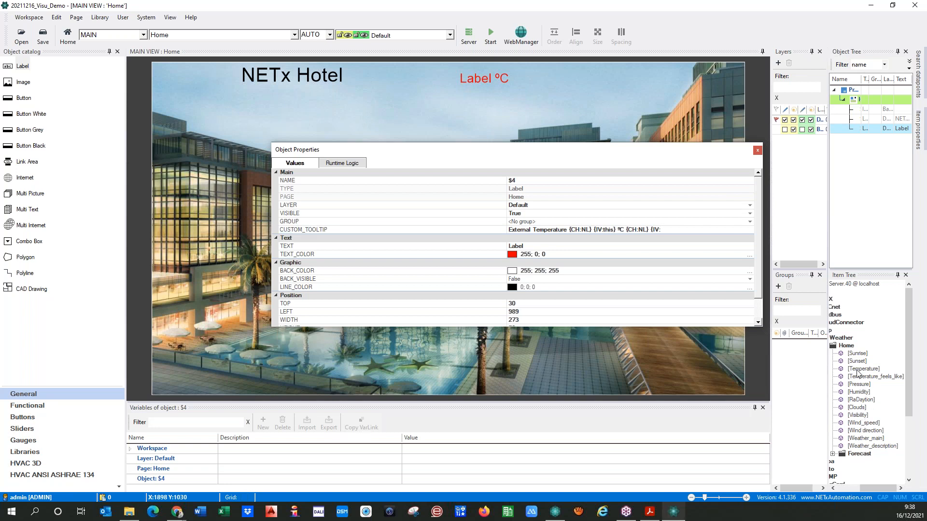
click(850, 346)
drag(866, 489, 843, 489)
click(870, 347)
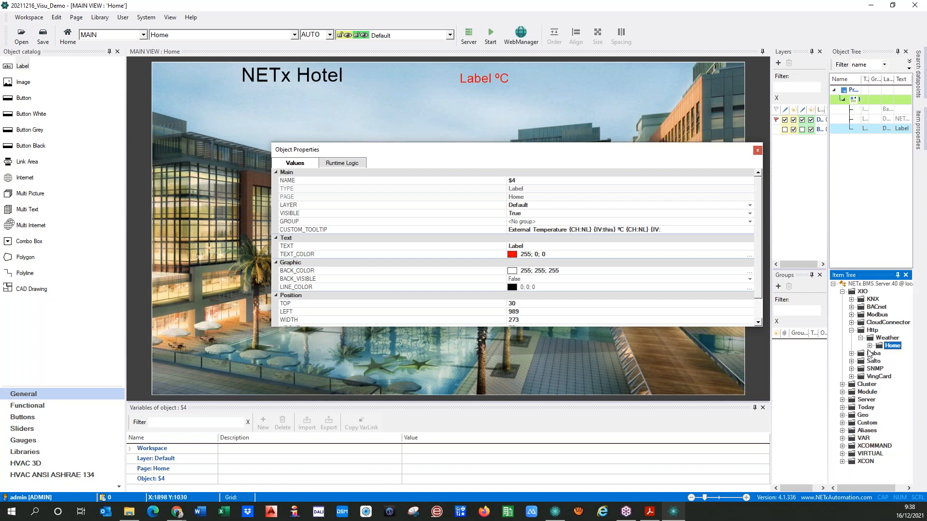
click(674, 230)
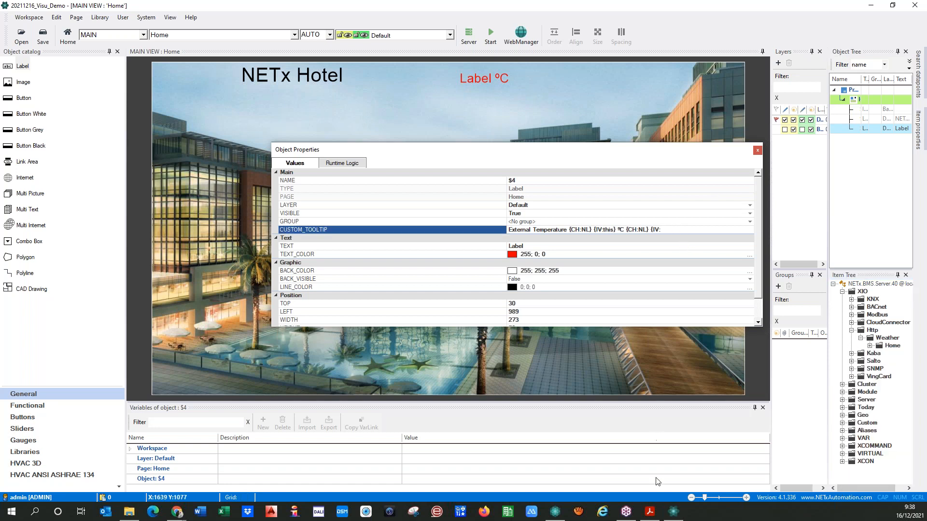
click(555, 512)
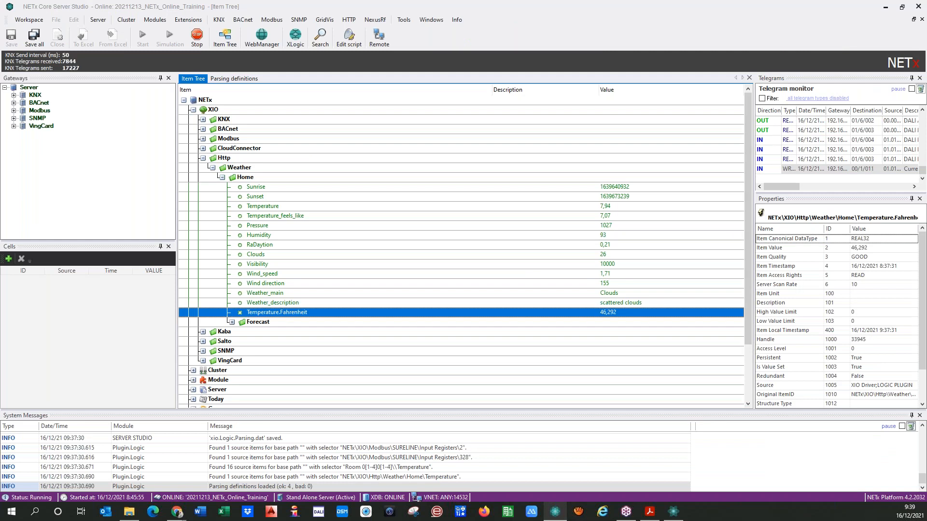
drag(770, 218, 852, 220)
right_click(853, 220)
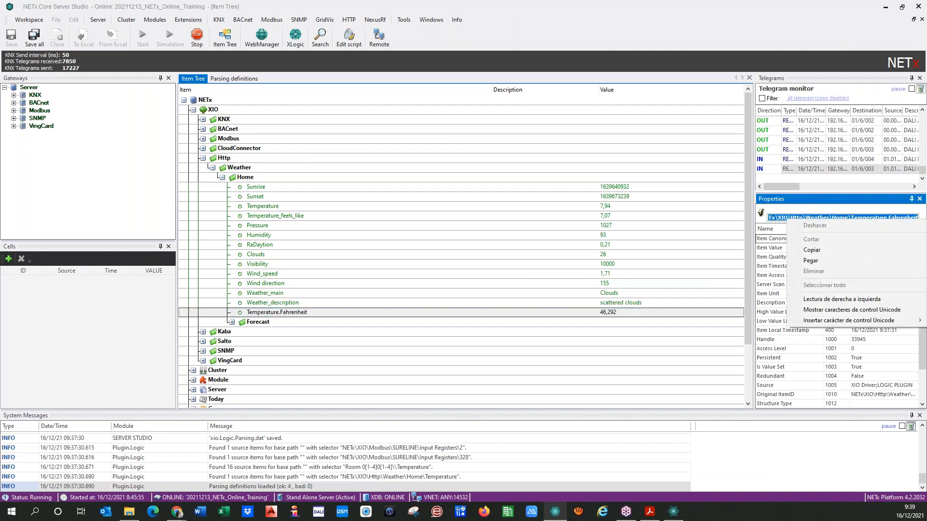
click(814, 249)
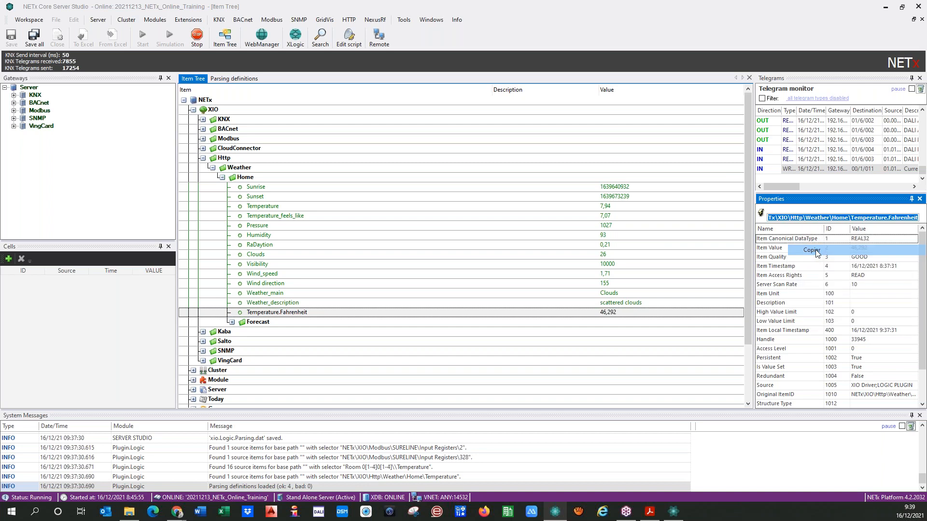
click(671, 516)
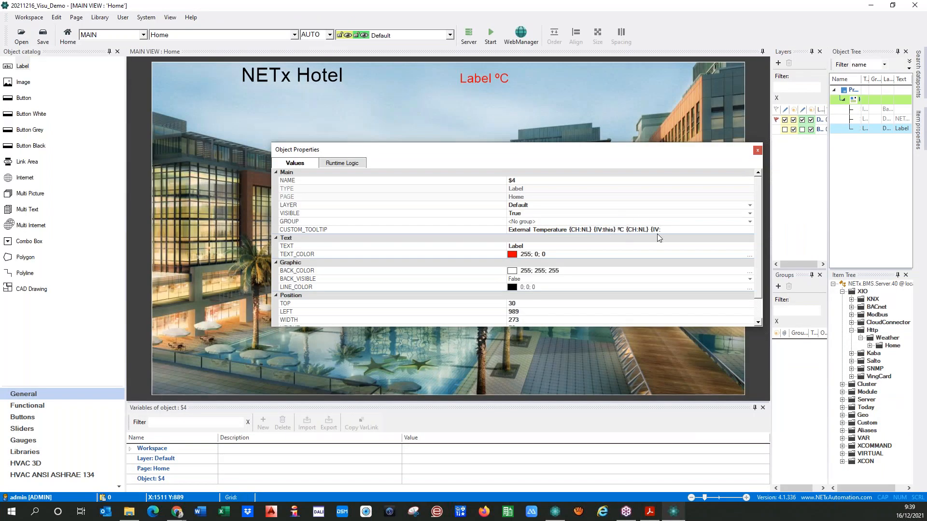
key(ctrl+v)
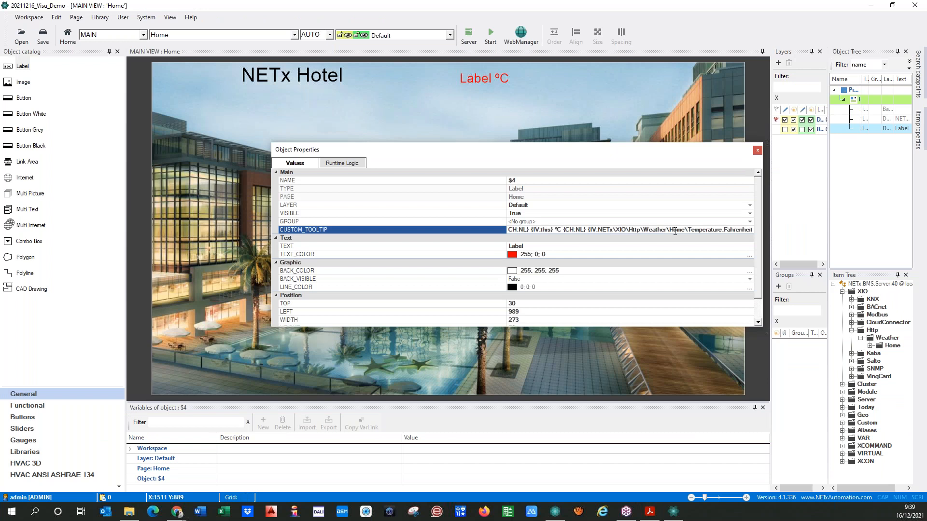
text(})
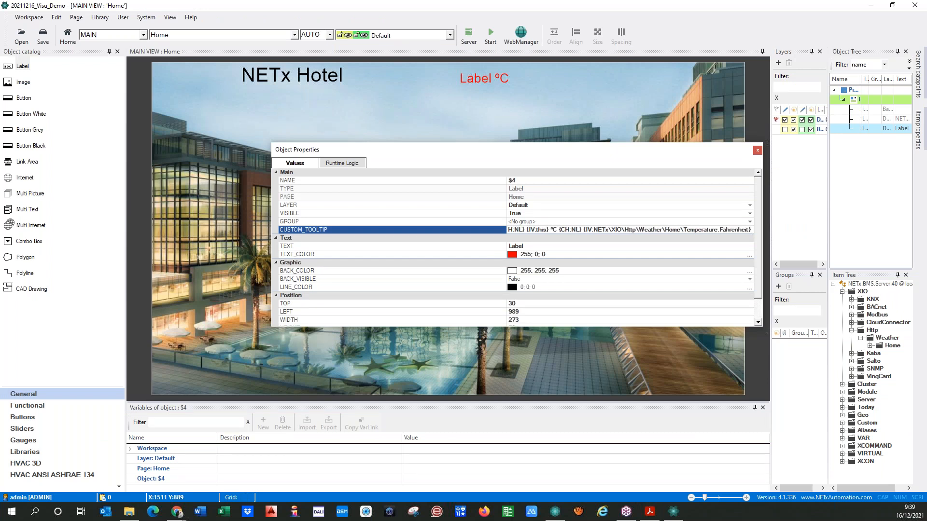
text( °F)
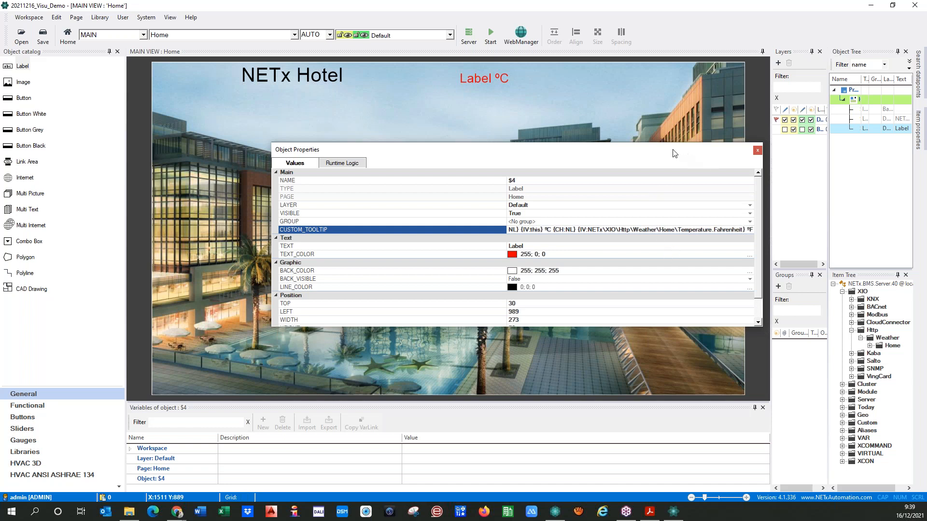
drag(679, 153, 794, 64)
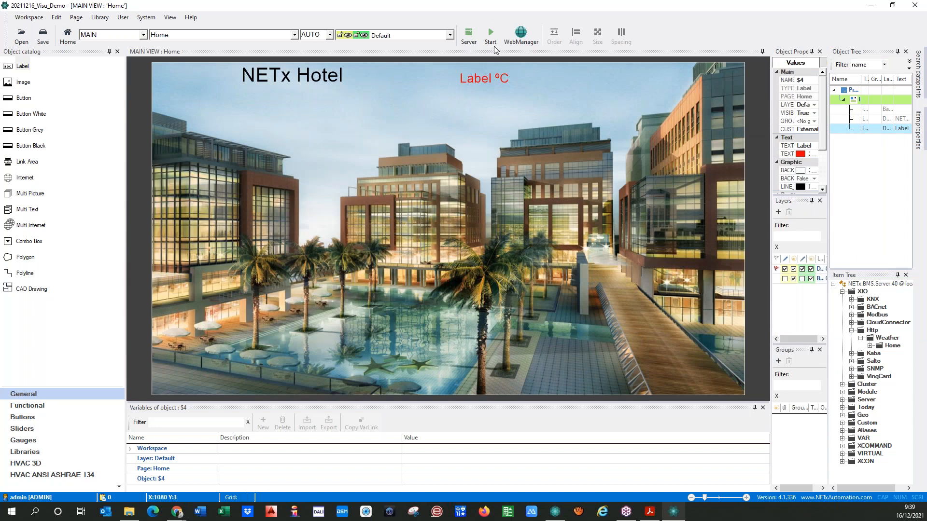
click(493, 44)
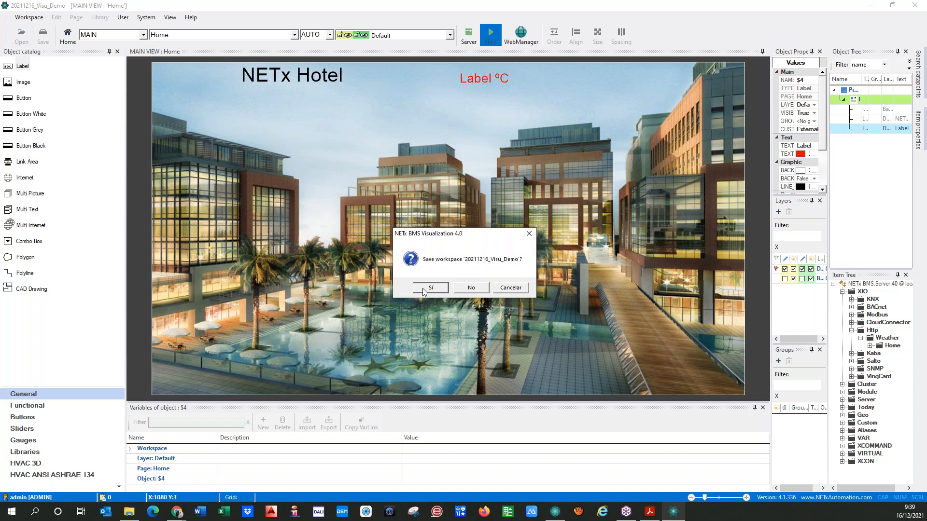
click(425, 290)
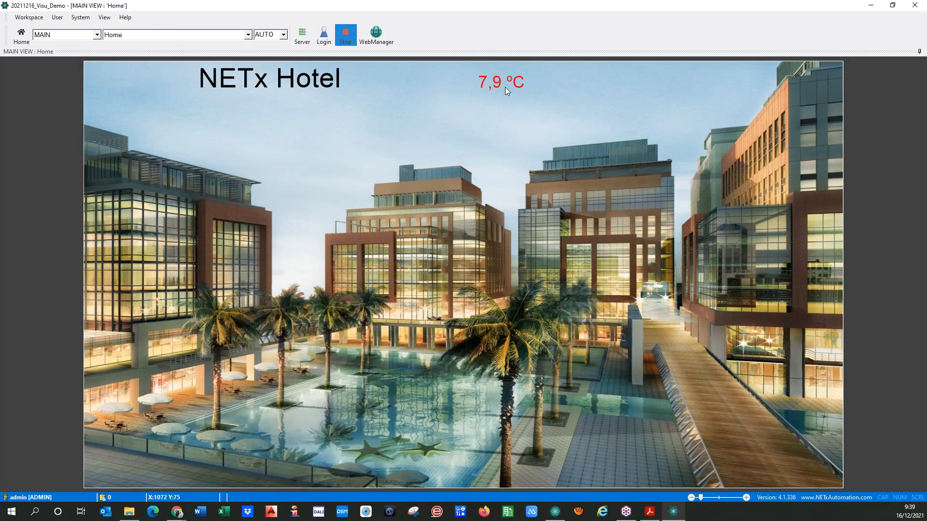
mouse_move(498, 84)
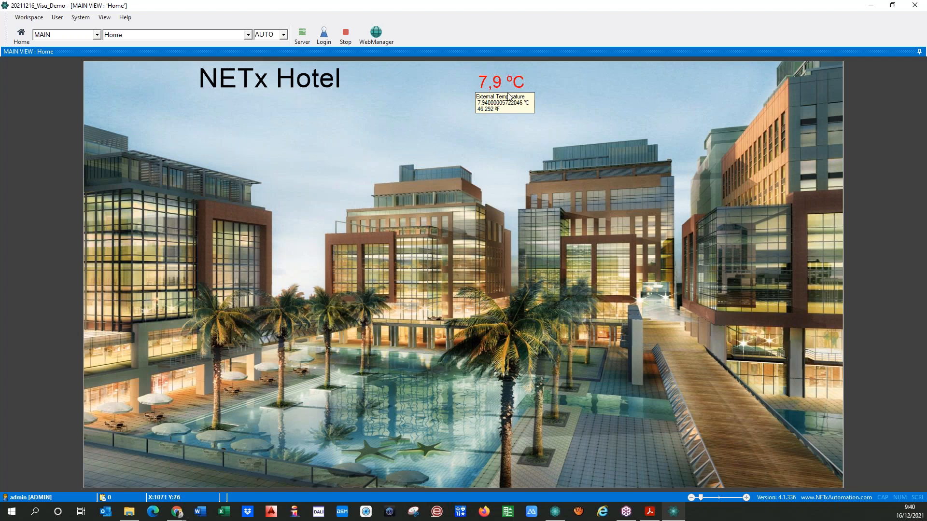
mouse_move(498, 86)
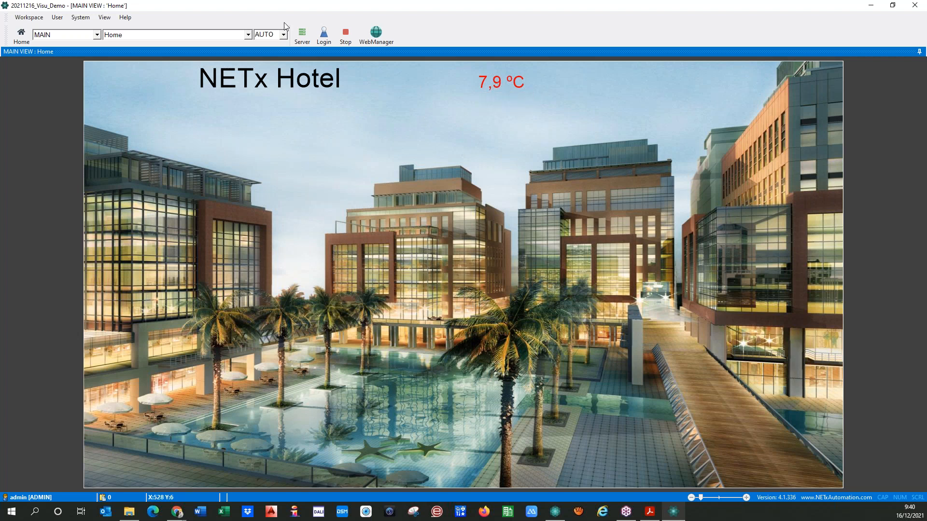
click(346, 35)
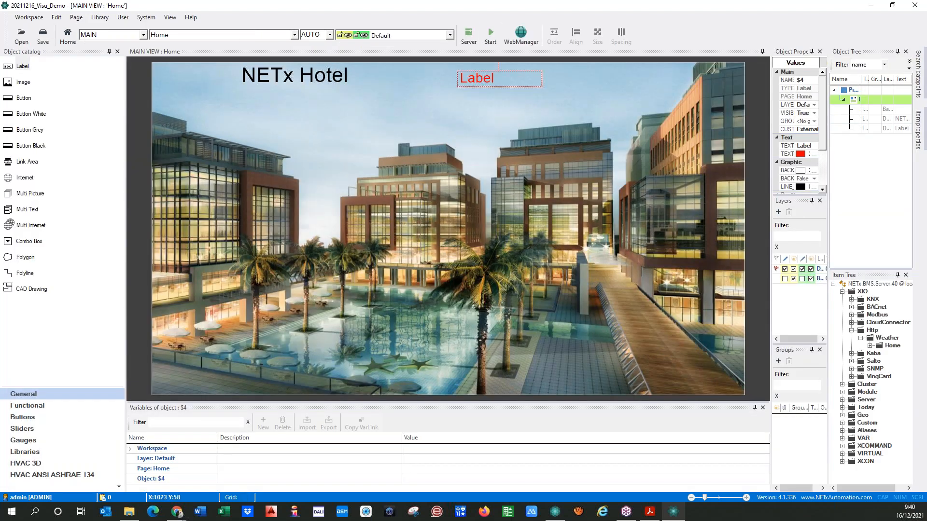
drag(468, 79, 442, 75)
click(439, 108)
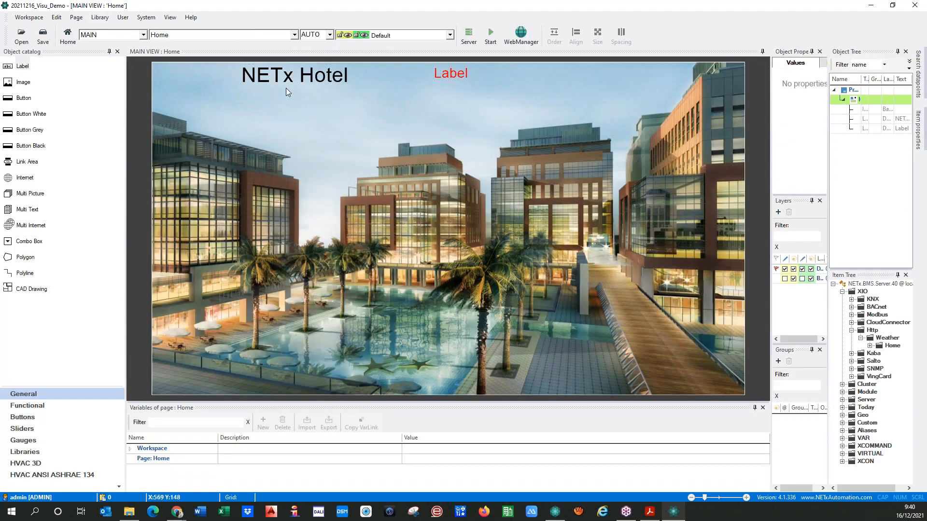
drag(248, 72, 164, 71)
drag(450, 75, 453, 74)
click(452, 95)
drag(19, 66, 636, 70)
drag(580, 76, 566, 81)
double_click(604, 74)
click(371, 168)
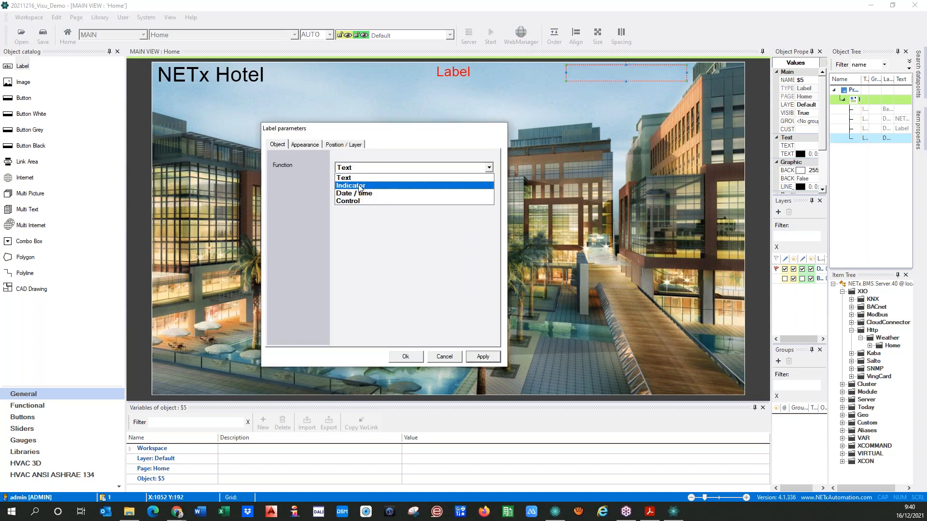
click(367, 192)
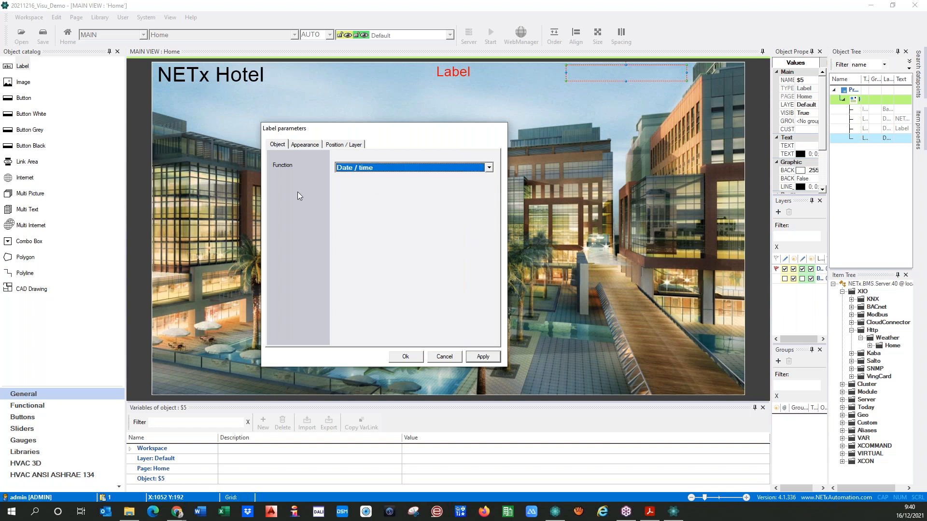
click(300, 144)
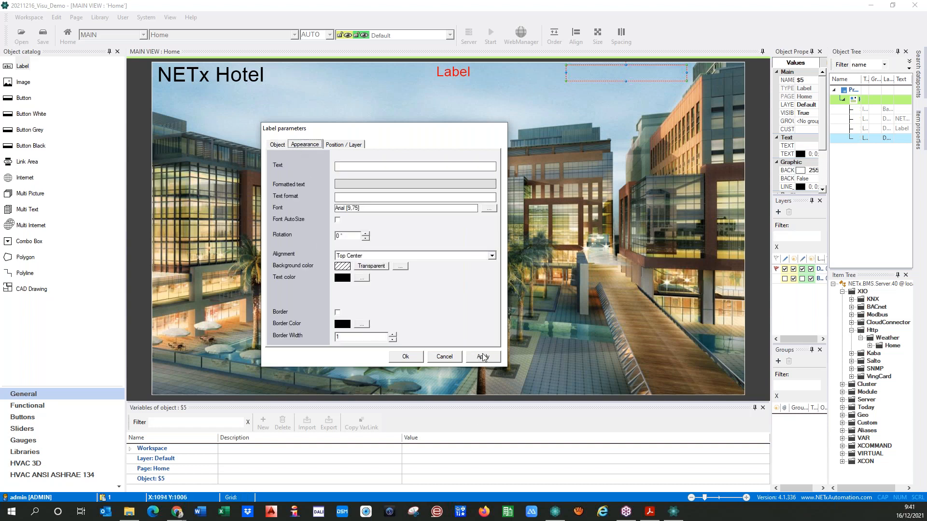
click(338, 220)
click(406, 358)
click(490, 34)
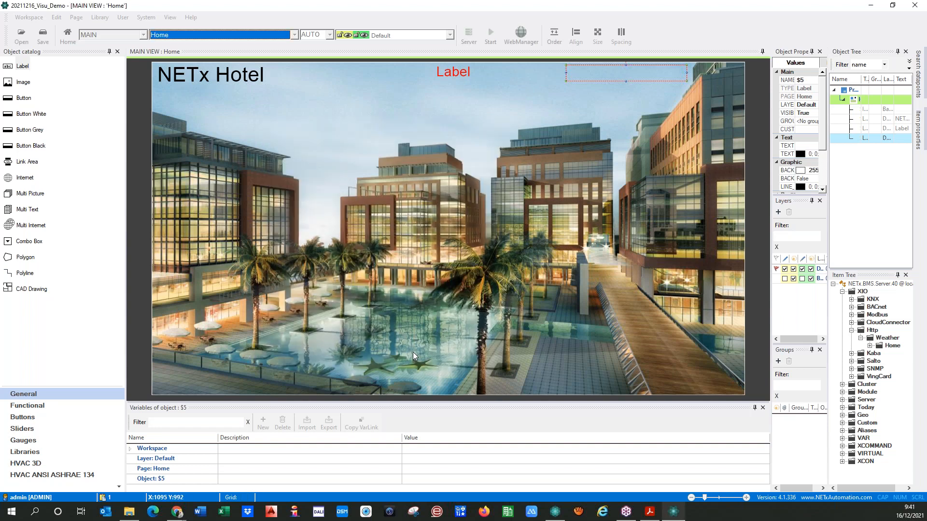
click(431, 289)
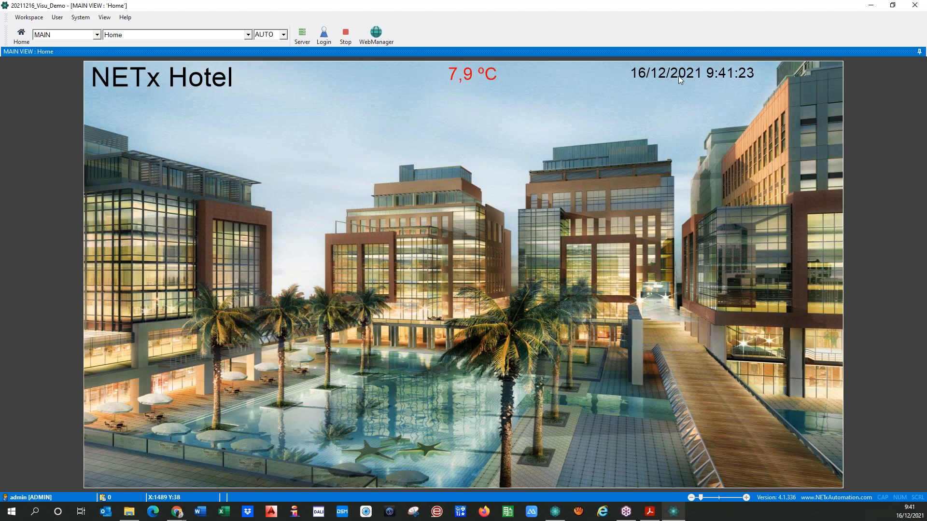
click(350, 39)
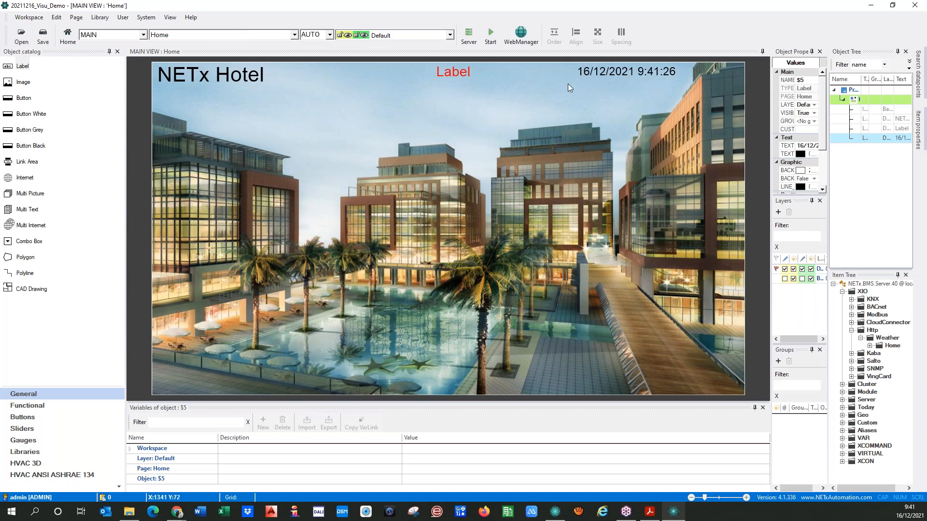
double_click(604, 76)
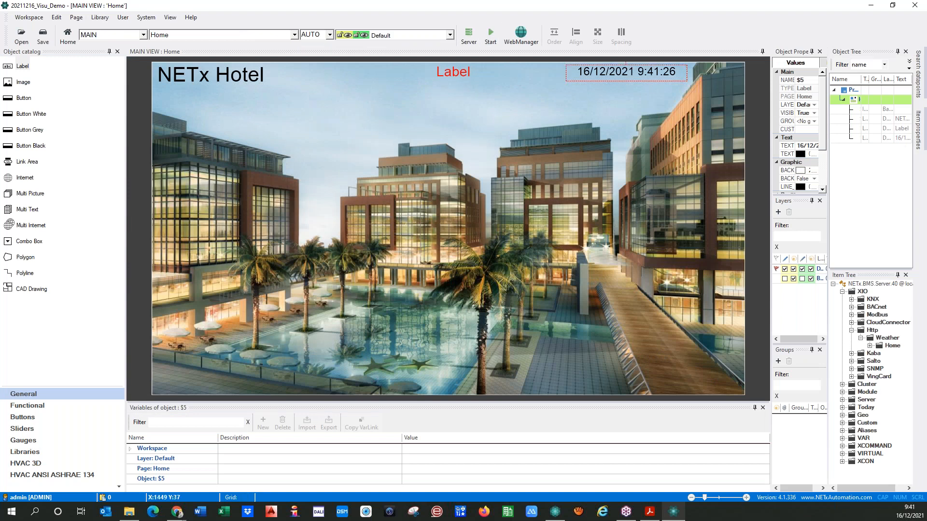
click(305, 144)
click(343, 198)
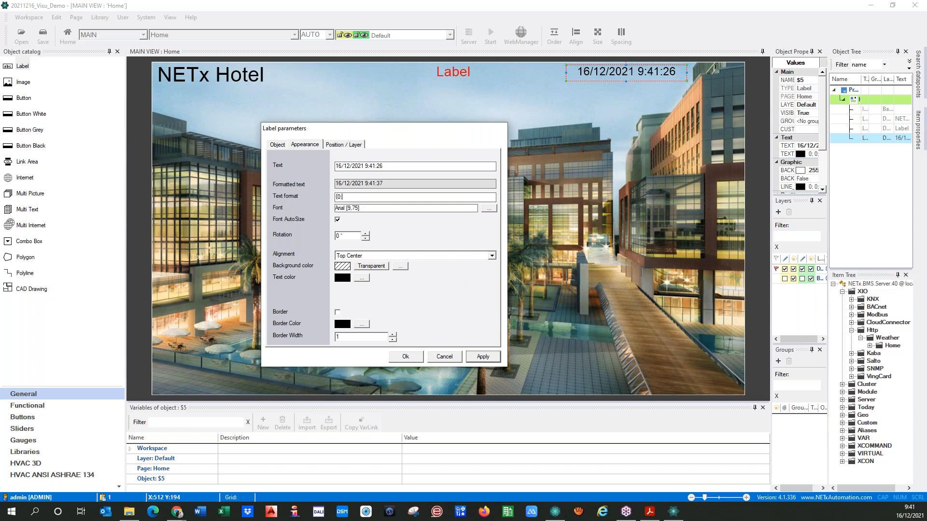
text(MM/DD/YYYY)
key(BackSpace)
key(BackSpace)
key(BackSpace)
click(379, 197)
text(hh:mm:ss)
click(387, 197)
key(BackSpace)
key(BackSpace)
text(nn)
key(BackSpace)
key(BackSpace)
text(mm)
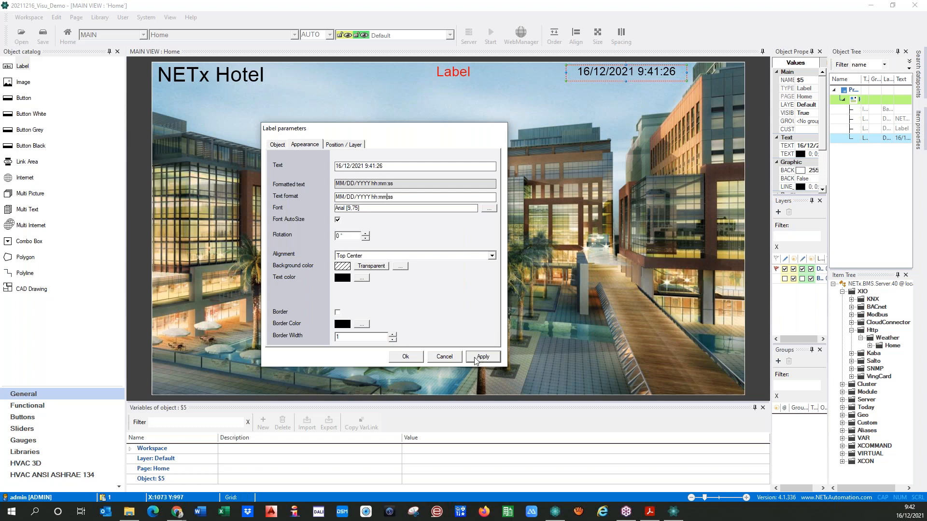
click(406, 357)
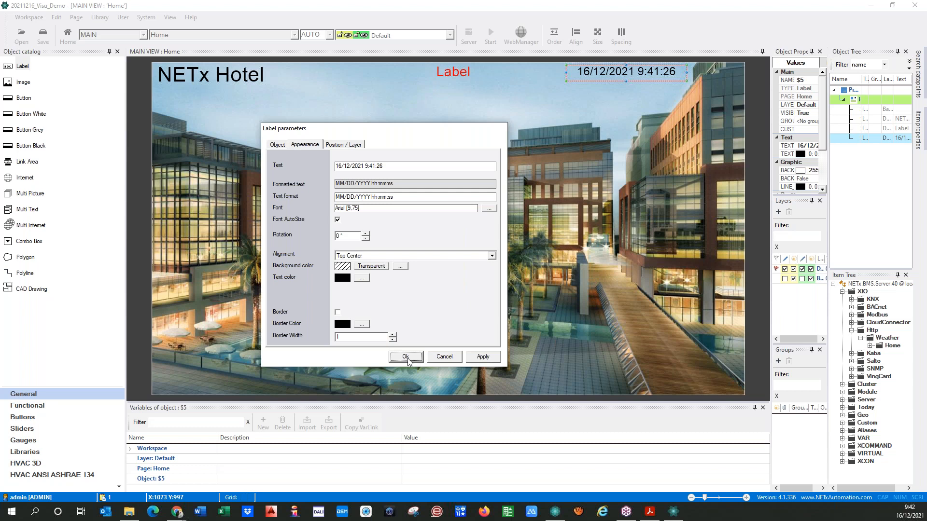
click(491, 35)
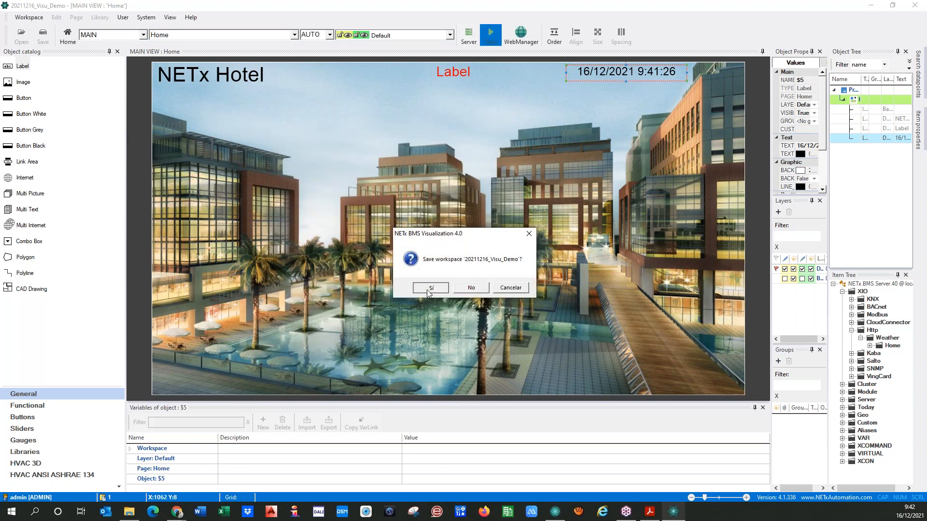
Stop the runtime and change the clock label's text format to {0:MM/dd/yyyy hh:mm:ss}
click(428, 289)
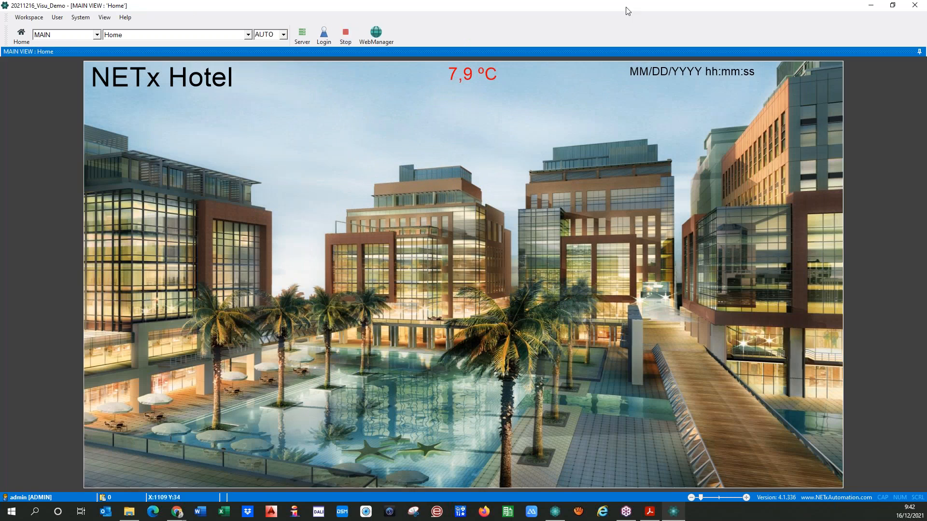
click(345, 34)
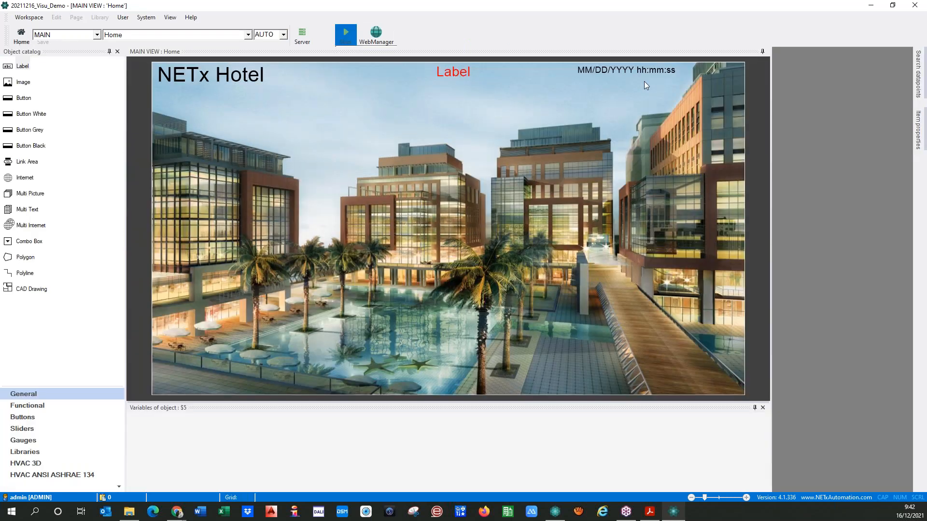
double_click(644, 77)
click(302, 145)
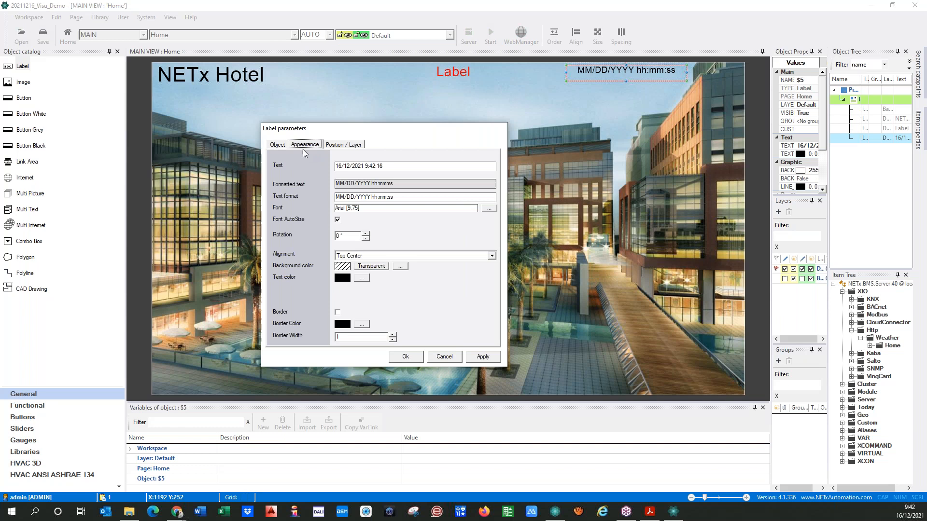
click(337, 197)
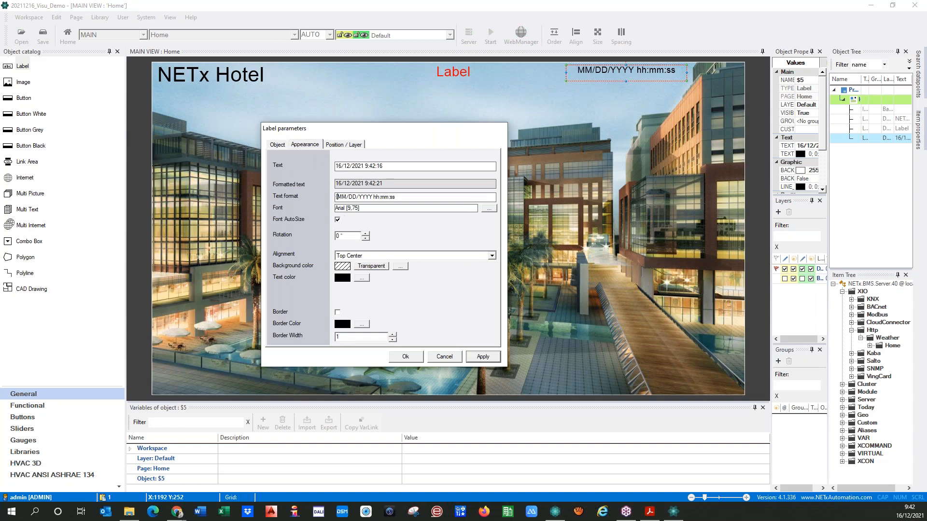
text({0:)
click(413, 198)
text(})
double_click(355, 197)
text(dd)
double_click(367, 197)
text(yyyy)
Apply the format, save, and run the visualization to check 12/16/2021 09:42:56, then stop
click(483, 356)
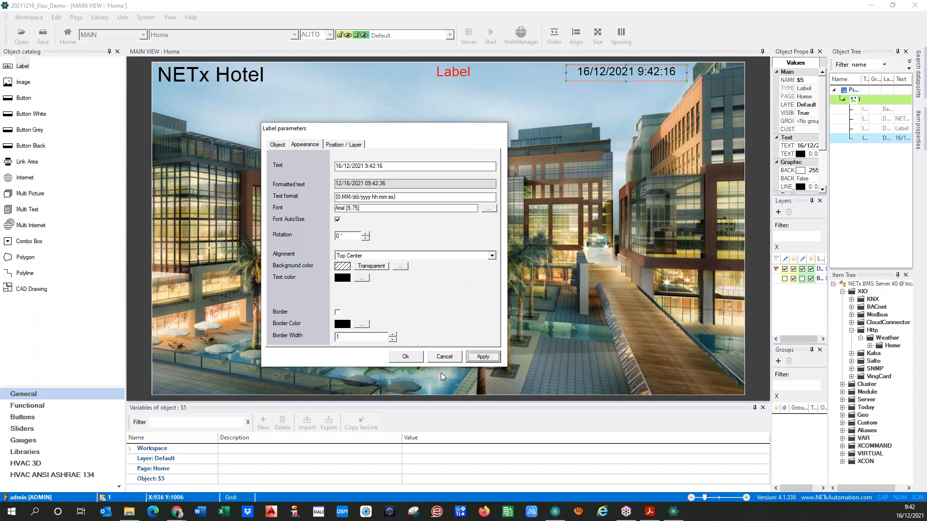
click(405, 358)
click(490, 33)
click(435, 287)
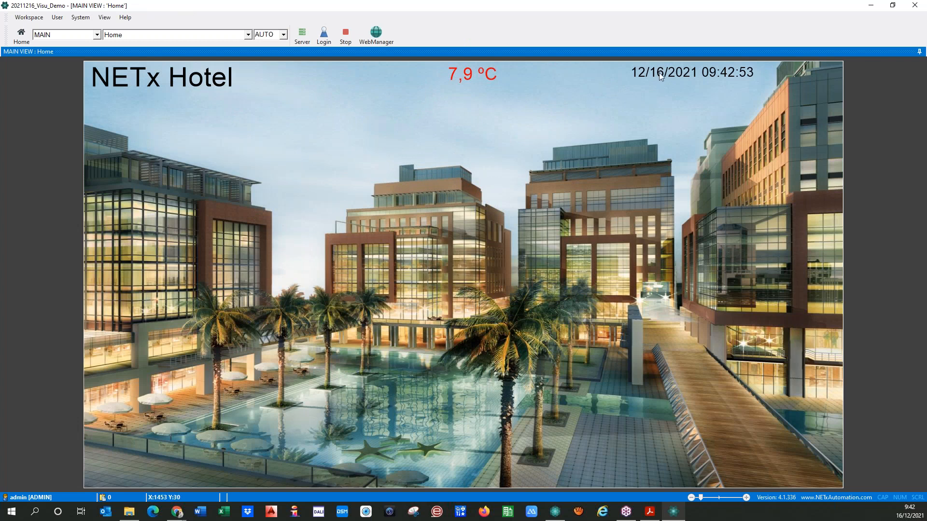
click(343, 35)
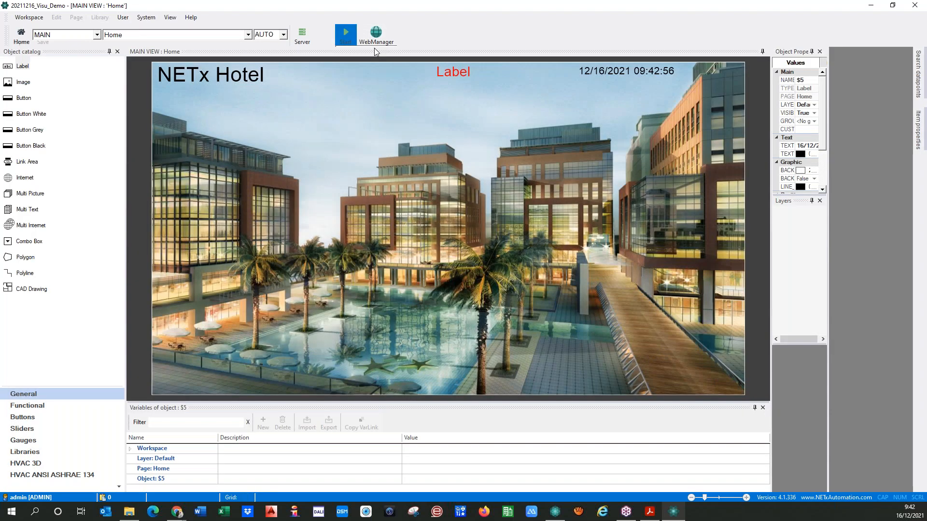
Reopen the clock label's Appearance settings and try adding a week token to its text format
double_click(623, 72)
click(304, 144)
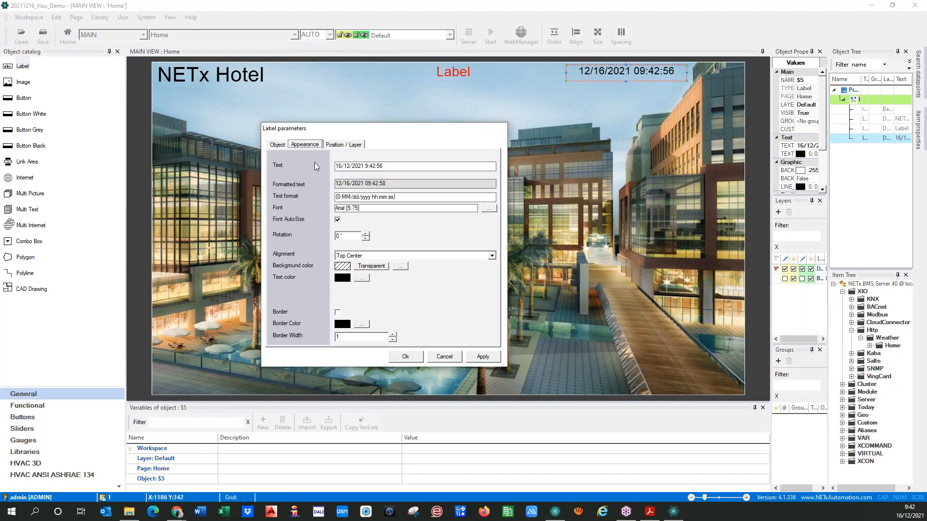
click(433, 199)
text(week {0:ww)
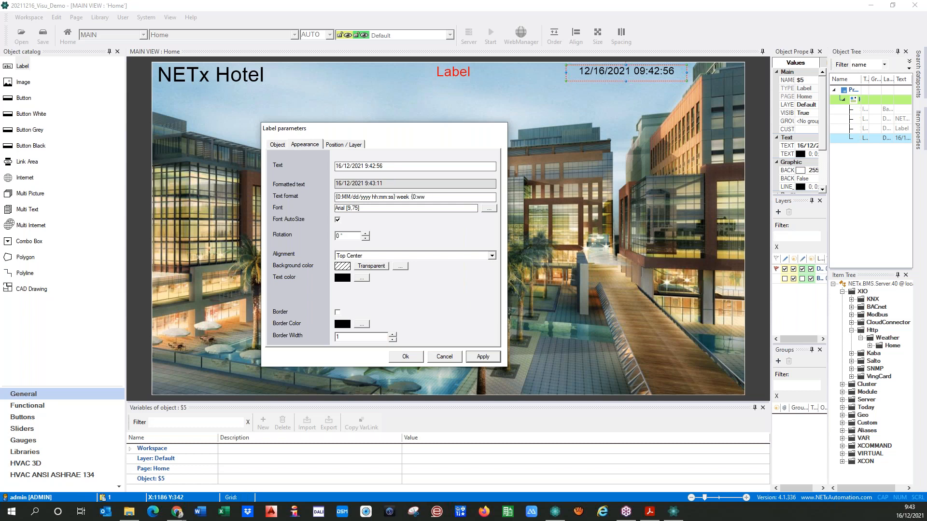
text(})
key(Left)
key(BackSpace)
text(w)
key(BackSpace)
key(BackSpace)
Experiment with dropping the seconds and using dddd and dd day tokens in the format
key(BackSpace)
key(BackSpace)
key(BackSpace)
key(BackSpace)
drag(407, 198, 313, 197)
click(338, 236)
click(389, 198)
key(Delete)
key(Delete)
key(BackSpace)
drag(399, 199, 351, 197)
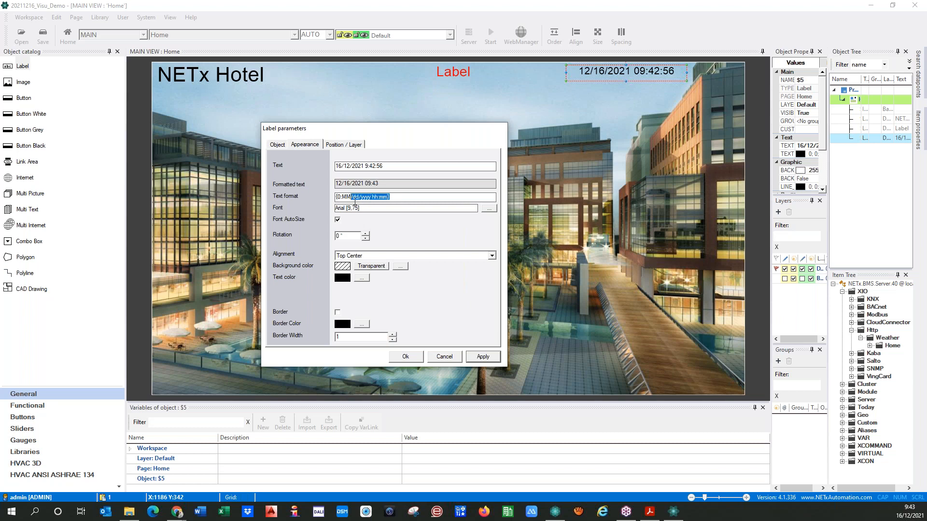
key(BackSpace)
text(d)
text(ddd})
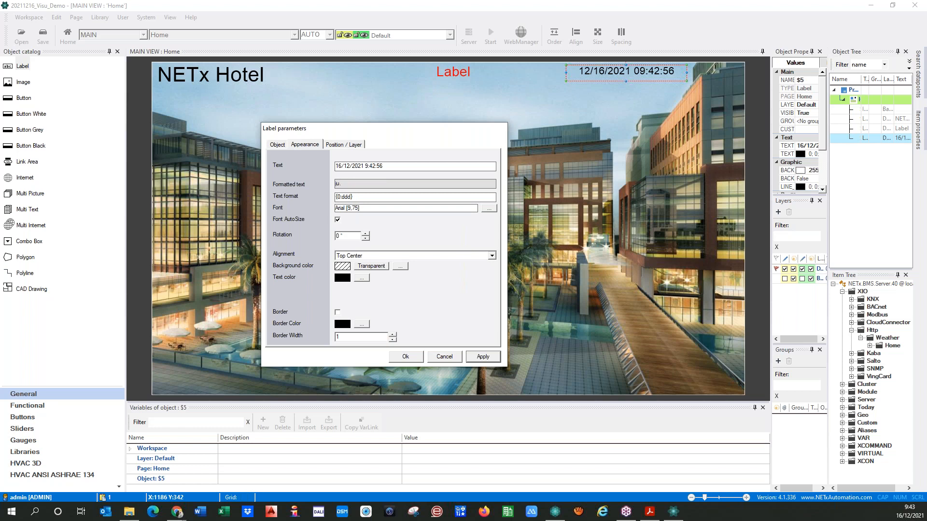
key(BackSpace)
text(dd)
text(")
key(BackSpace)
Clear the text format entirely so the label shows the default 16/12/2021 9:42:56
drag(369, 197, 326, 256)
key(BackSpace)
click(473, 359)
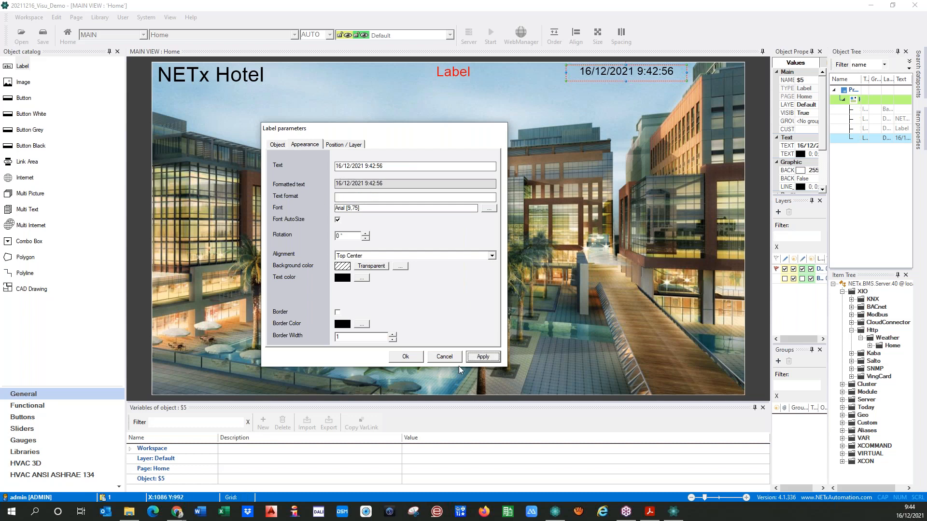
click(405, 358)
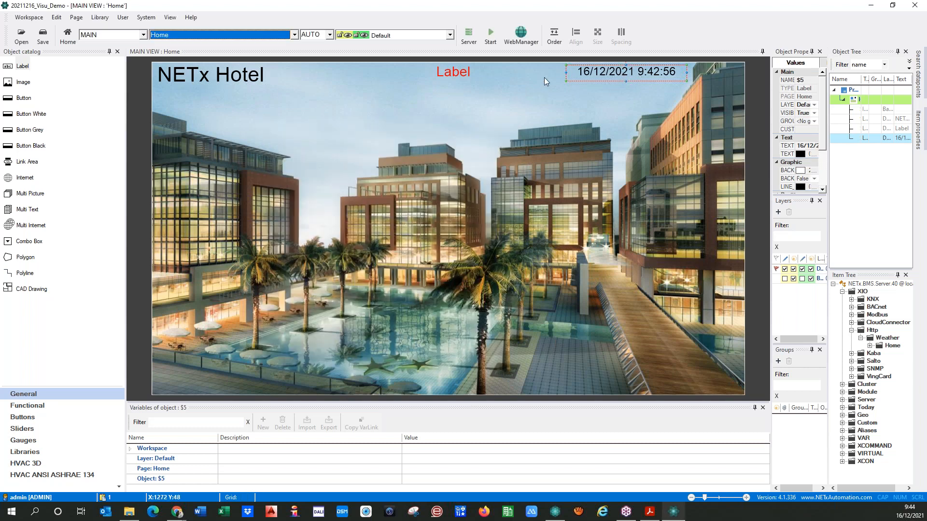
click(582, 92)
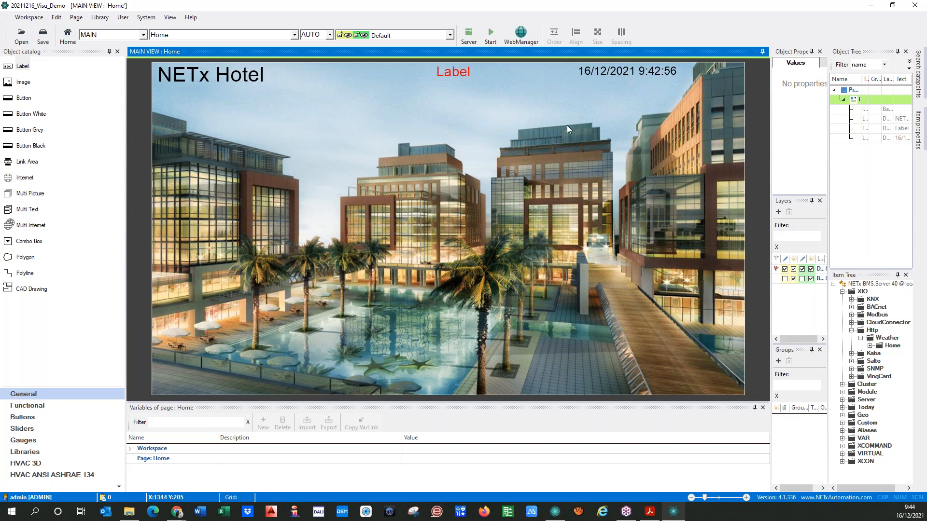
Add a new 1920x1080 landscape page named Floor
click(76, 20)
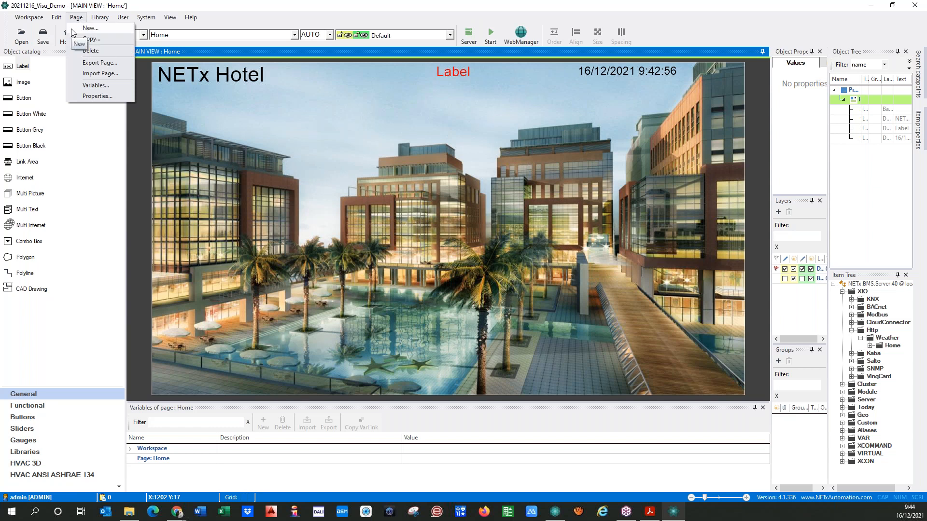
click(74, 28)
drag(442, 106, 269, 110)
text(Floor)
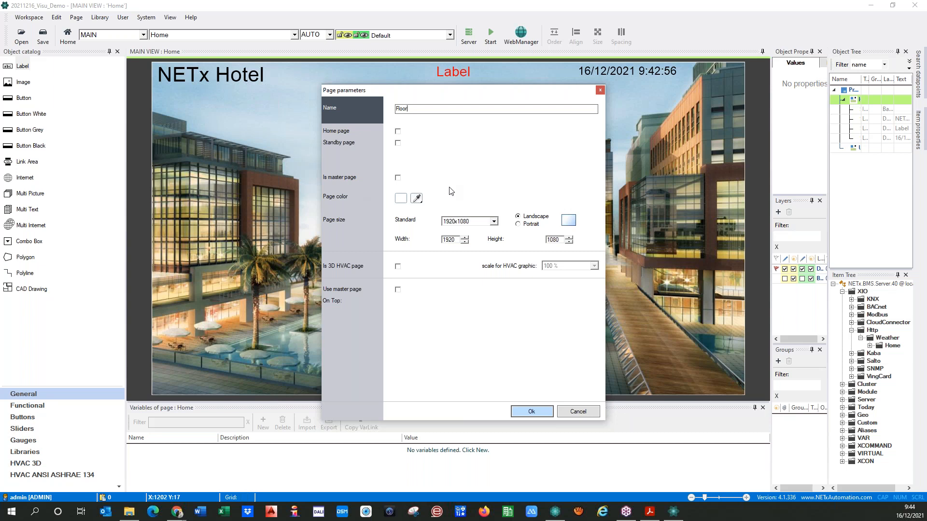
click(522, 413)
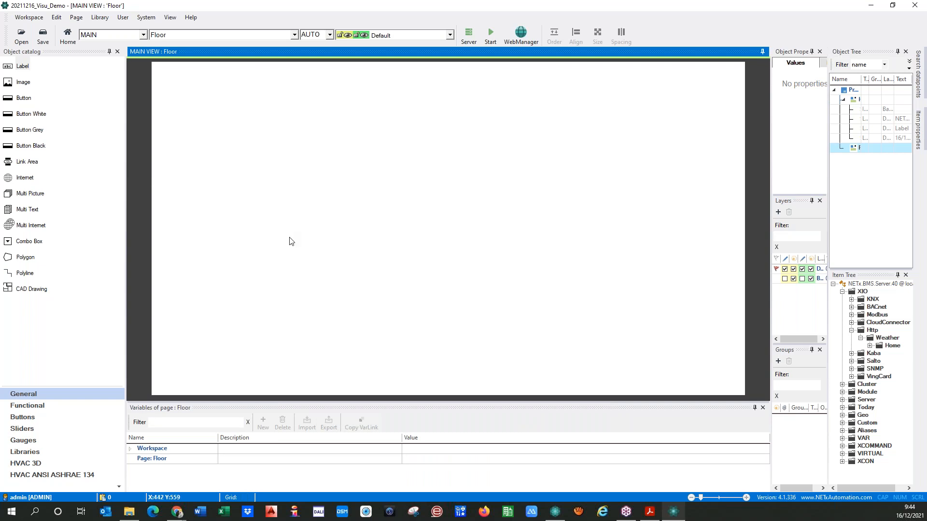
Place an image object on the Floor page with a picture from Demo Pictures > Floor
drag(22, 83, 272, 145)
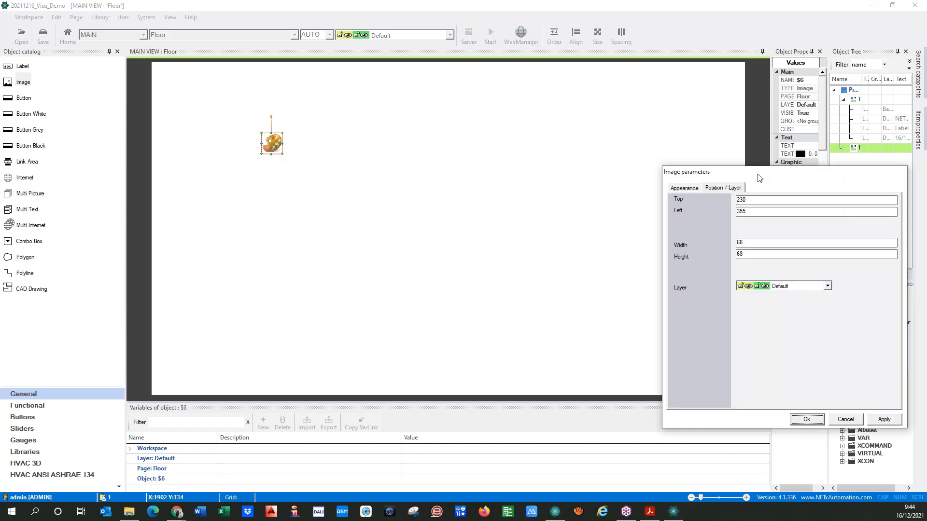
drag(761, 176, 517, 150)
click(440, 163)
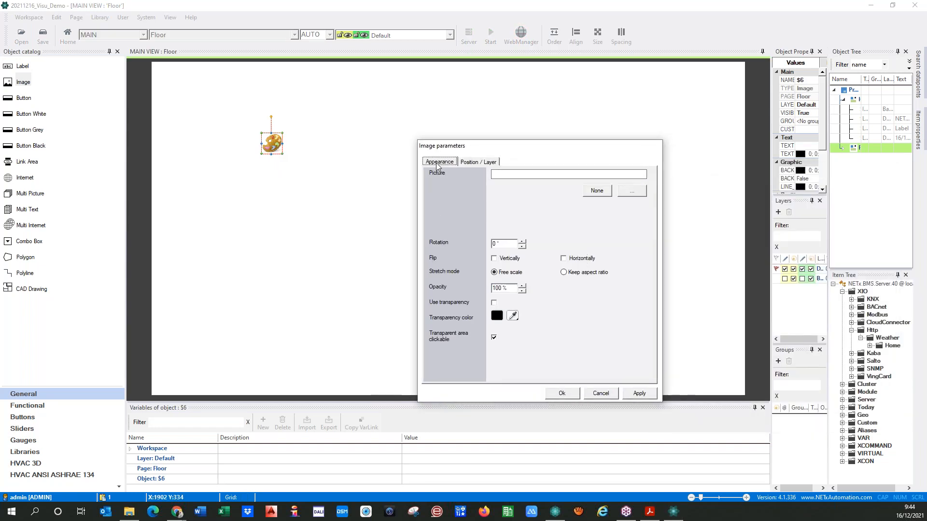
click(630, 193)
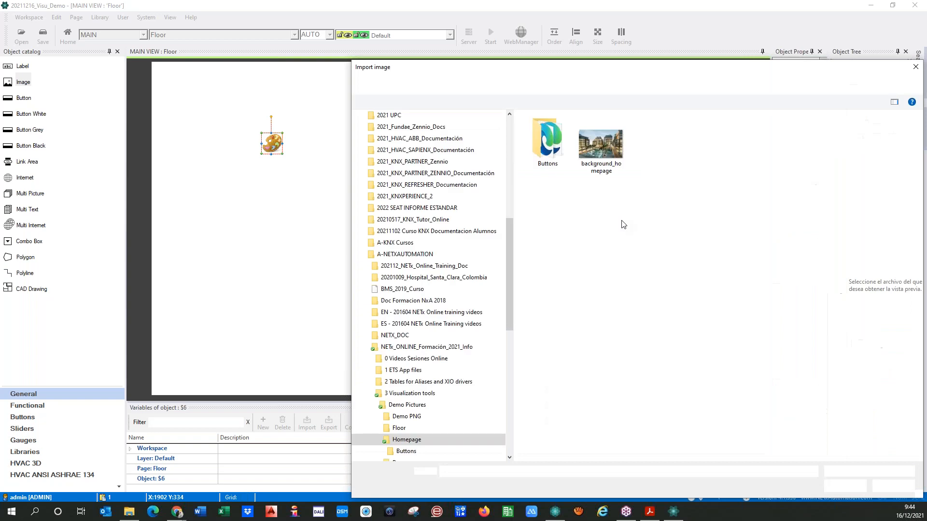
click(671, 84)
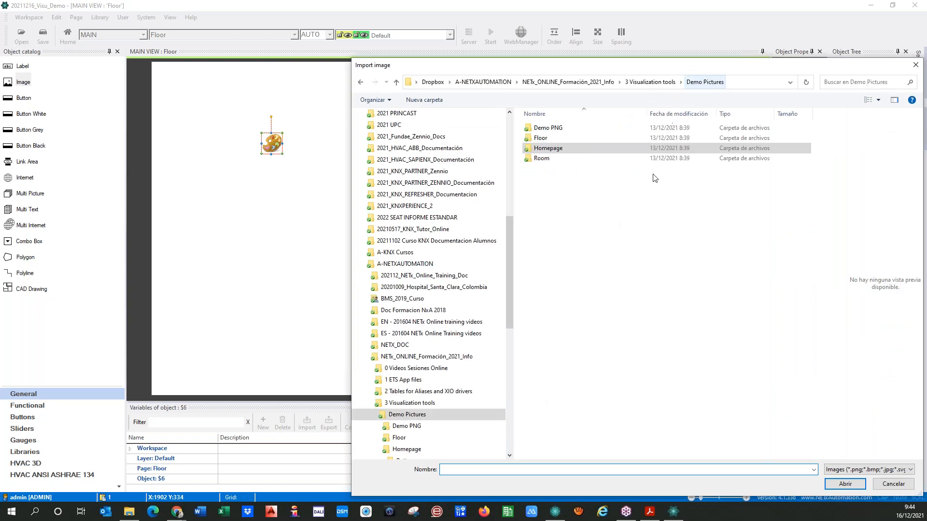
double_click(540, 140)
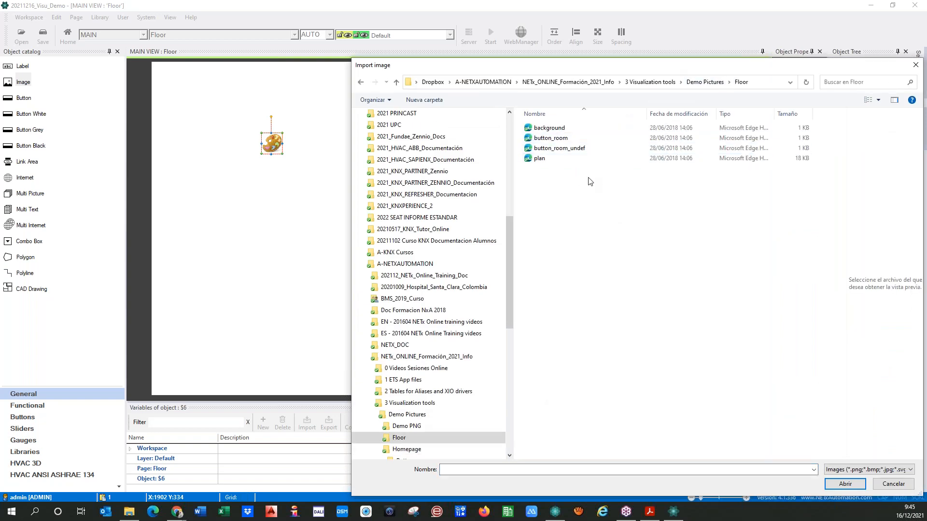
click(550, 129)
click(845, 484)
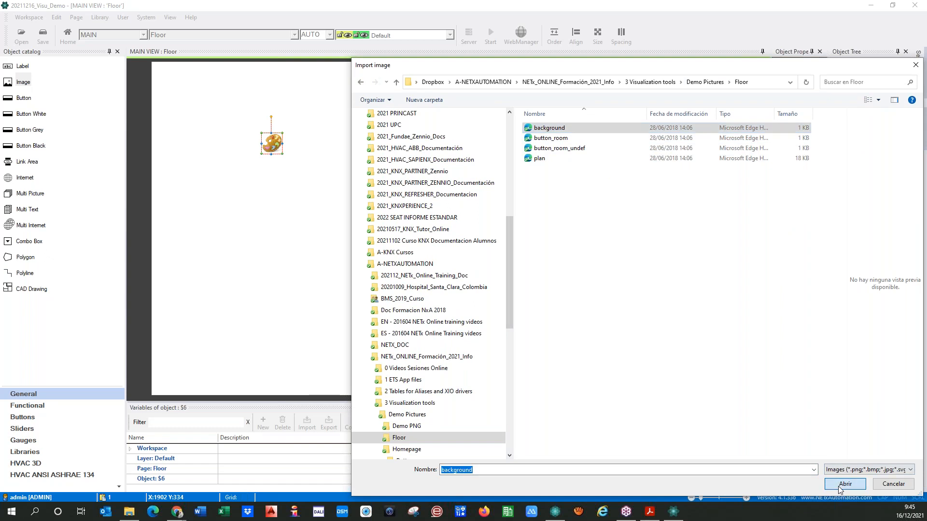
click(640, 393)
click(563, 393)
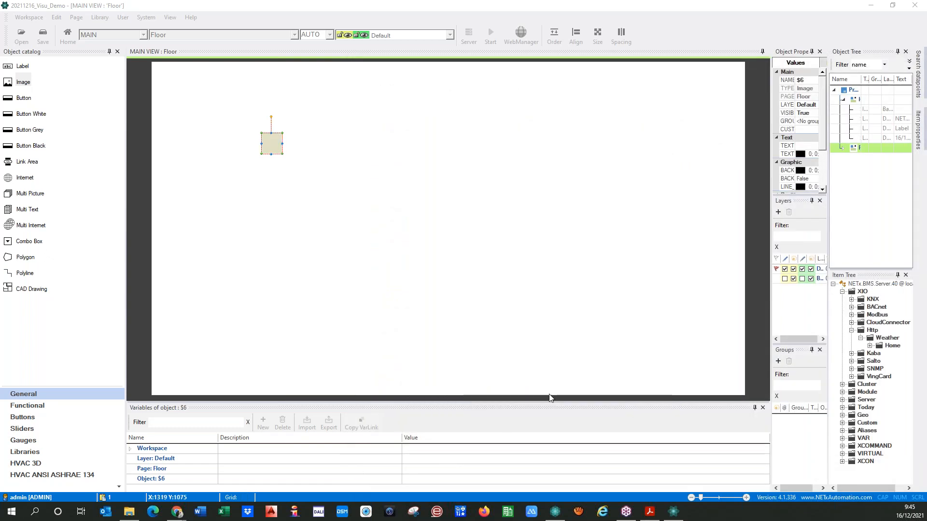
Replace the image's picture with the 'plan' floor plan
double_click(271, 147)
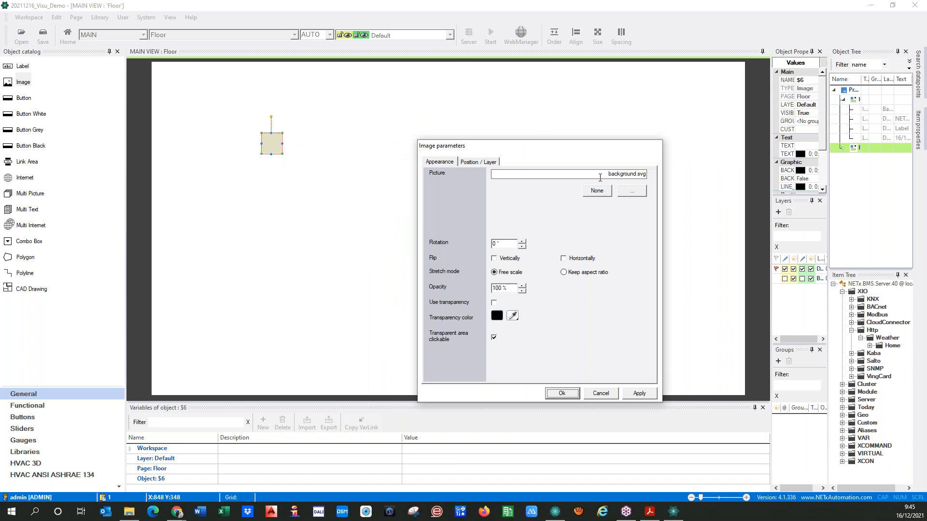
click(632, 191)
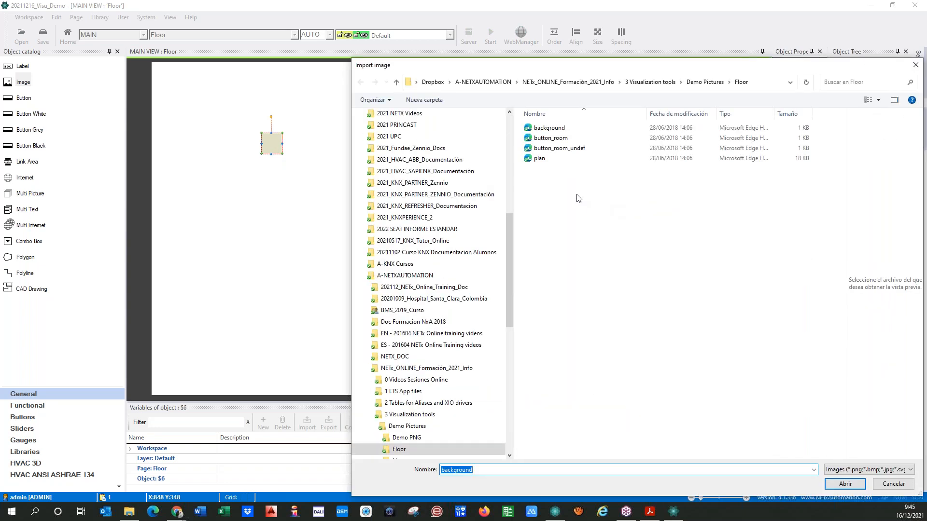
click(553, 160)
click(845, 484)
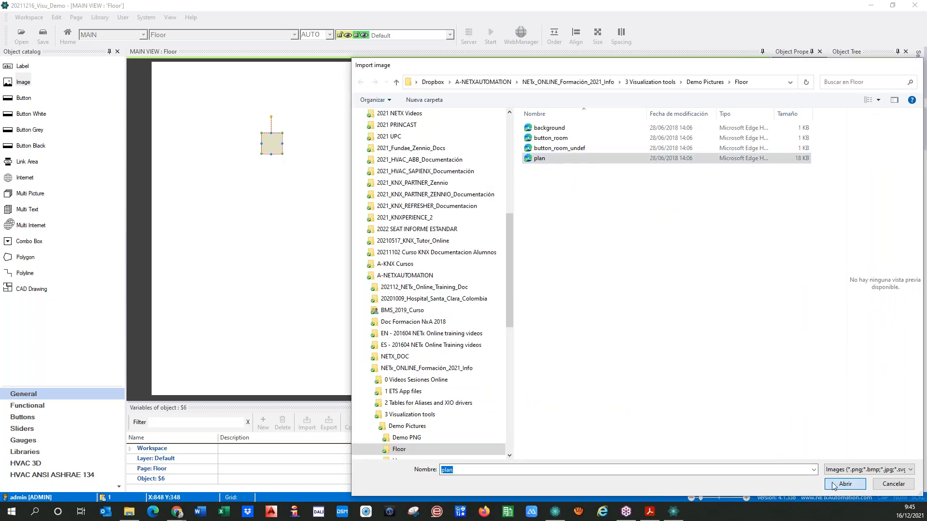
click(631, 393)
Set the image to Top 0, Left 0, 1920×1080 on the Background layer
click(484, 162)
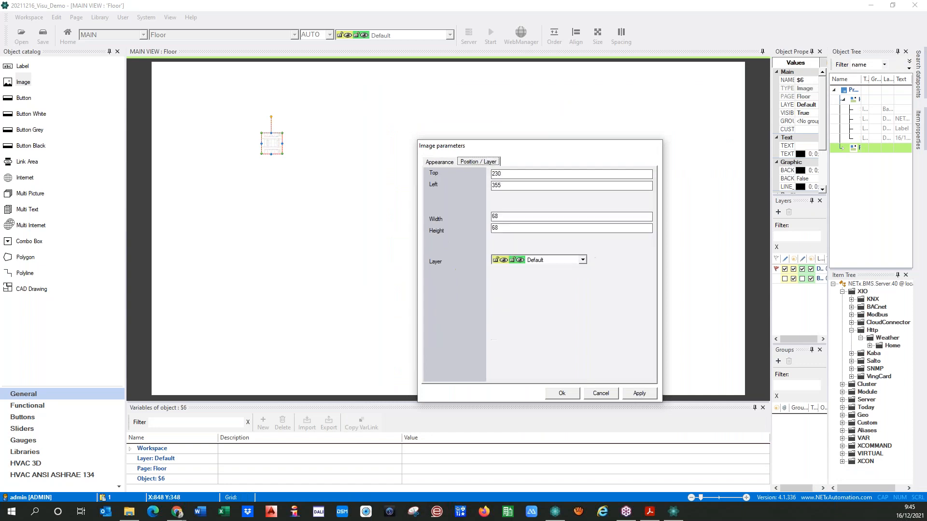
text(0)
double_click(525, 186)
text(0)
double_click(508, 217)
text(192)
double_click(505, 228)
text(1080)
click(584, 260)
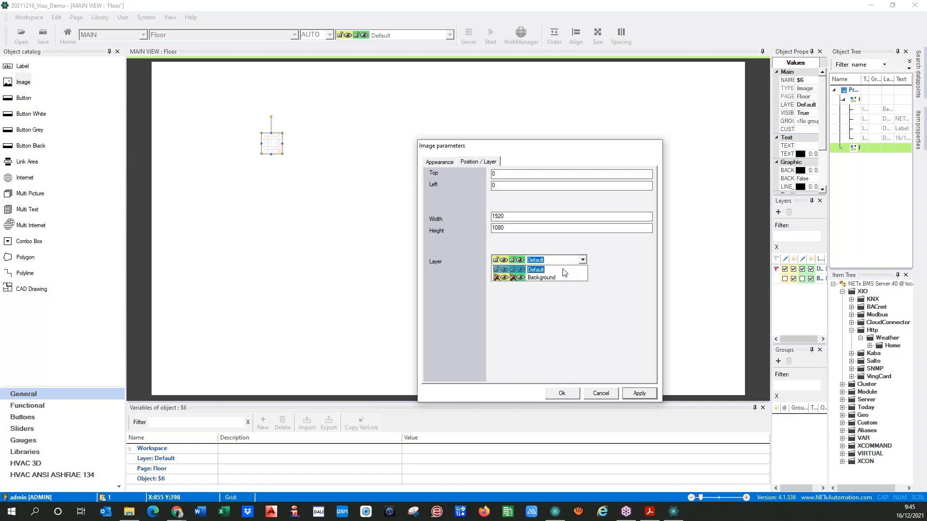
click(554, 280)
click(639, 394)
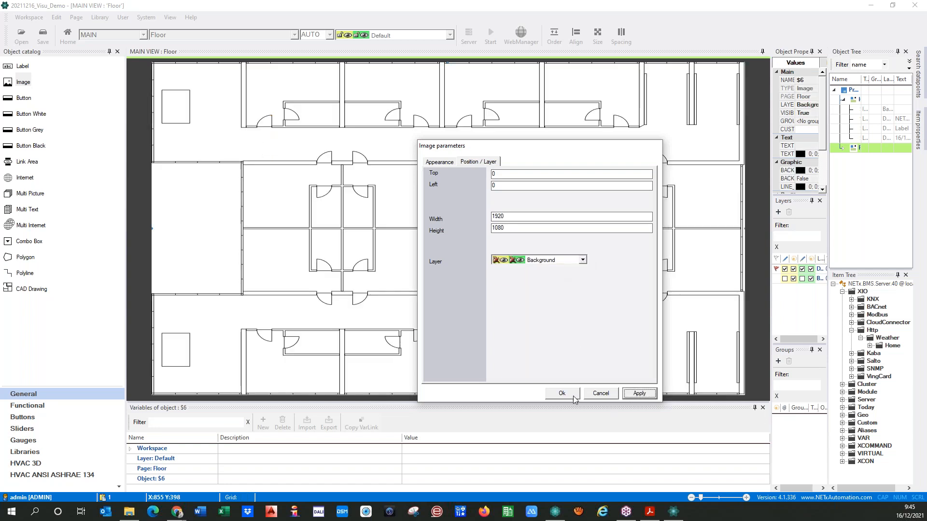
click(562, 394)
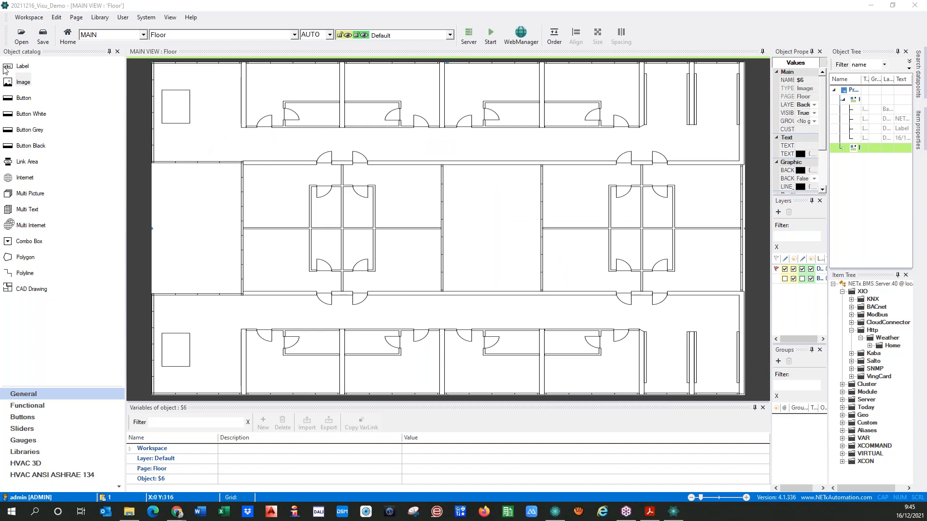
Add a label reading 'Floor 01' with Font AutoSize on the left side of the plan
drag(5, 67, 245, 156)
double_click(241, 153)
click(304, 145)
click(341, 167)
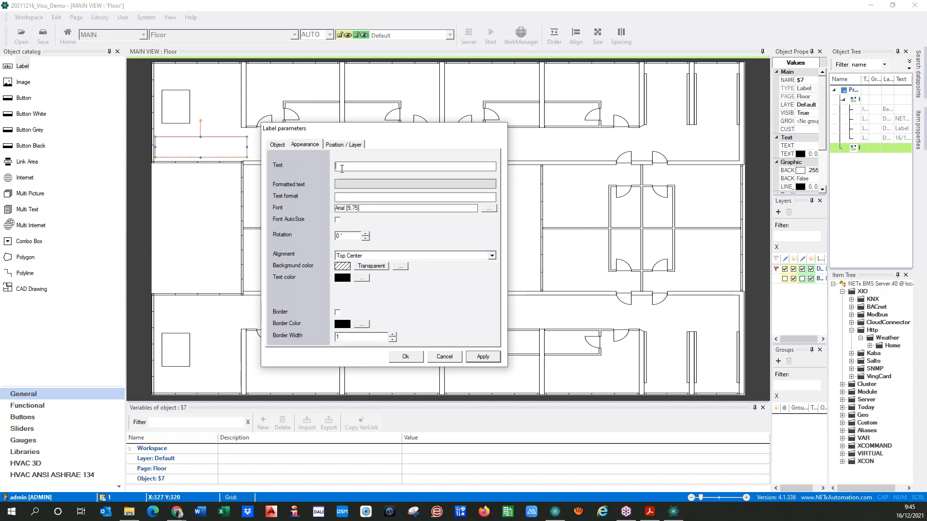
text(Floor 01)
click(338, 219)
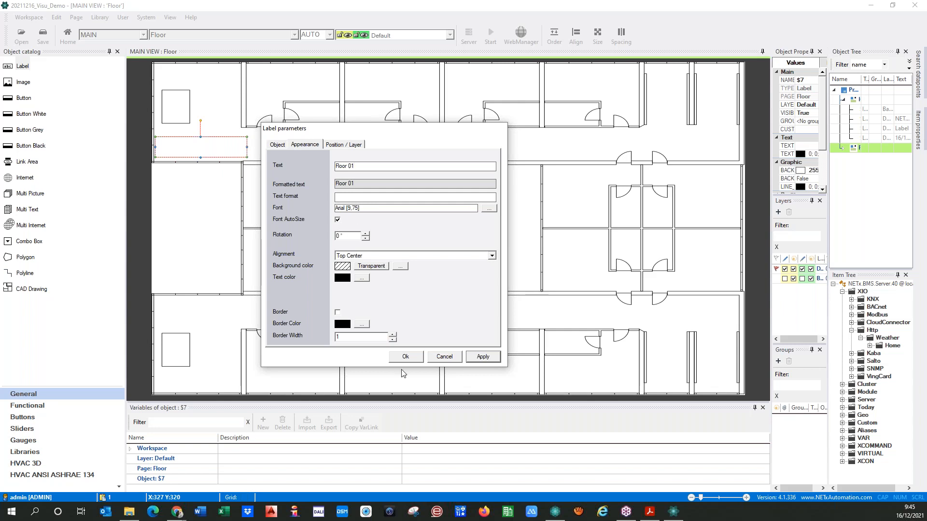
click(478, 358)
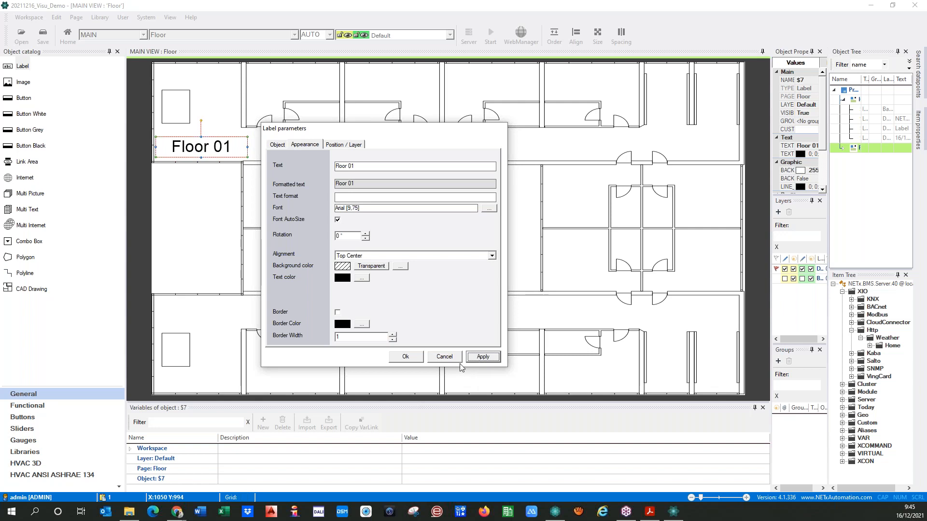
click(405, 357)
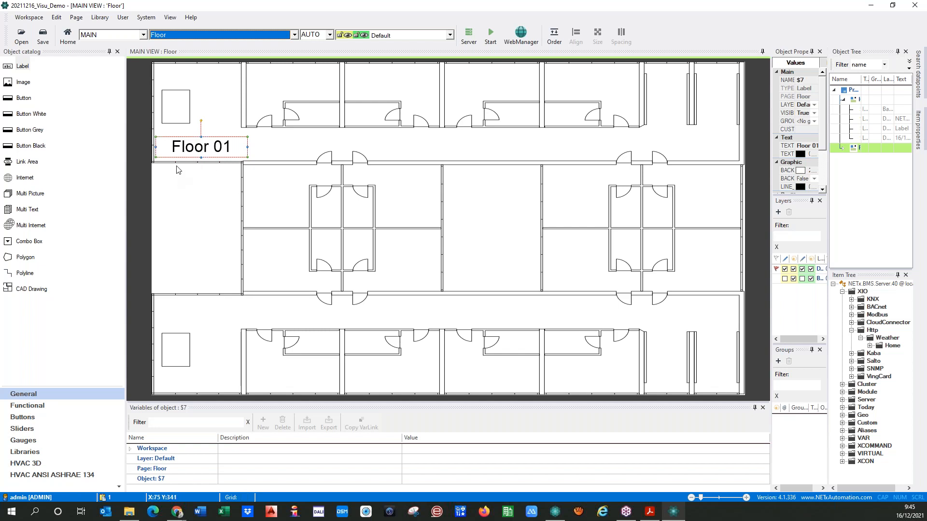
Paste a copy of the Floor 01 label above the first room, retitle it 'Room 0101' and shrink it
click(213, 186)
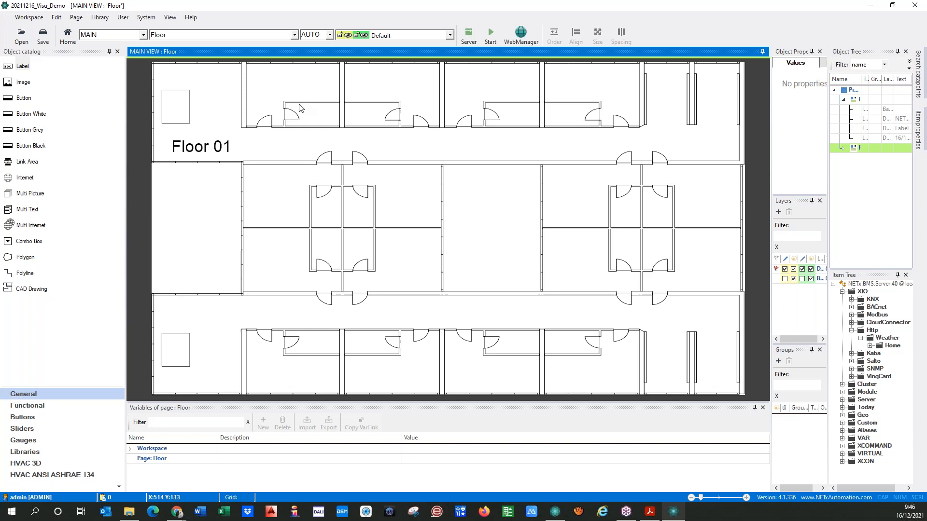
click(201, 151)
key(ctrl+v)
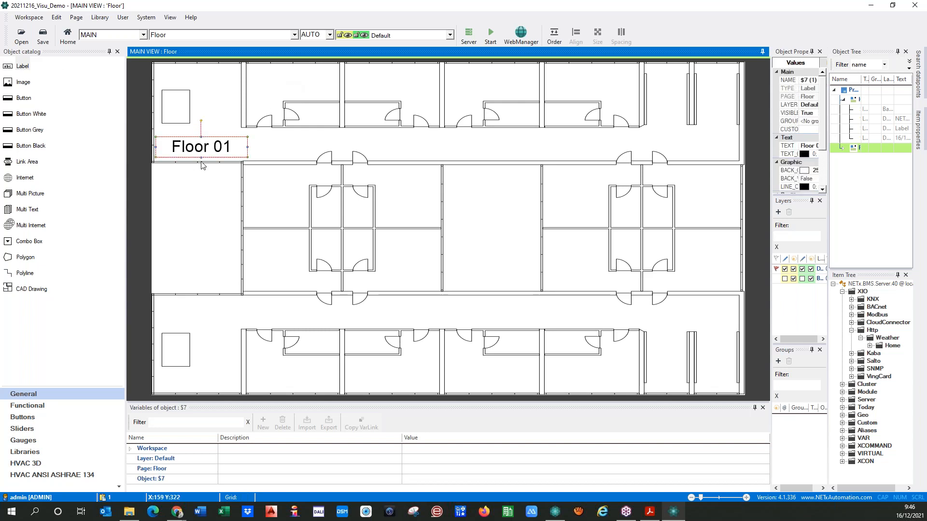
click(264, 82)
click(304, 145)
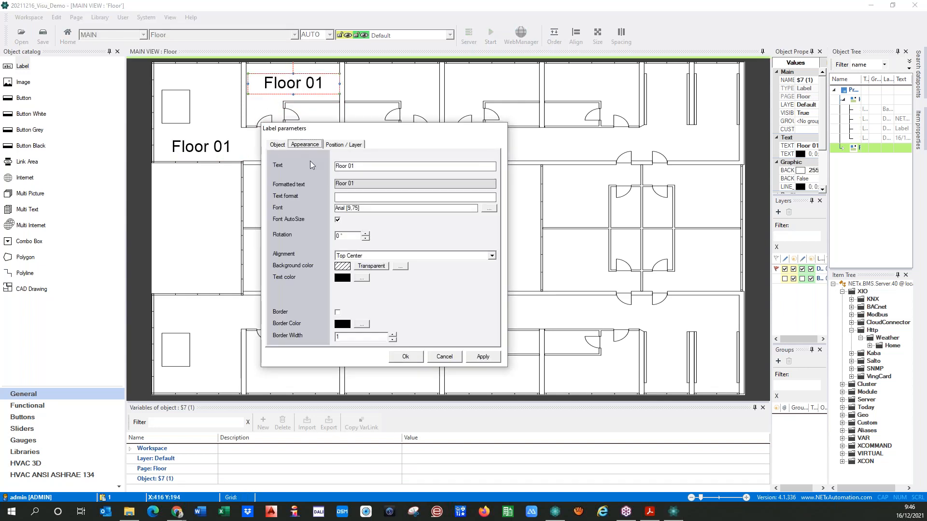
text(Room 0101)
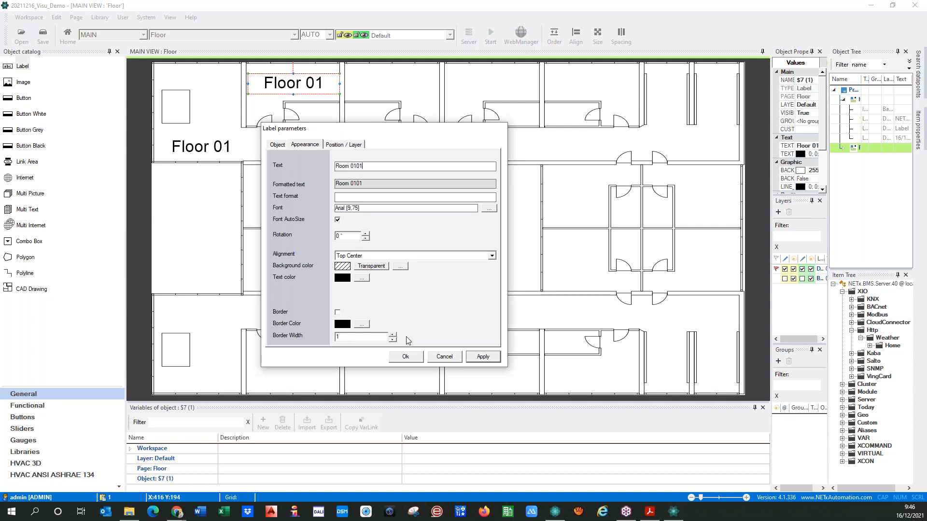
click(483, 358)
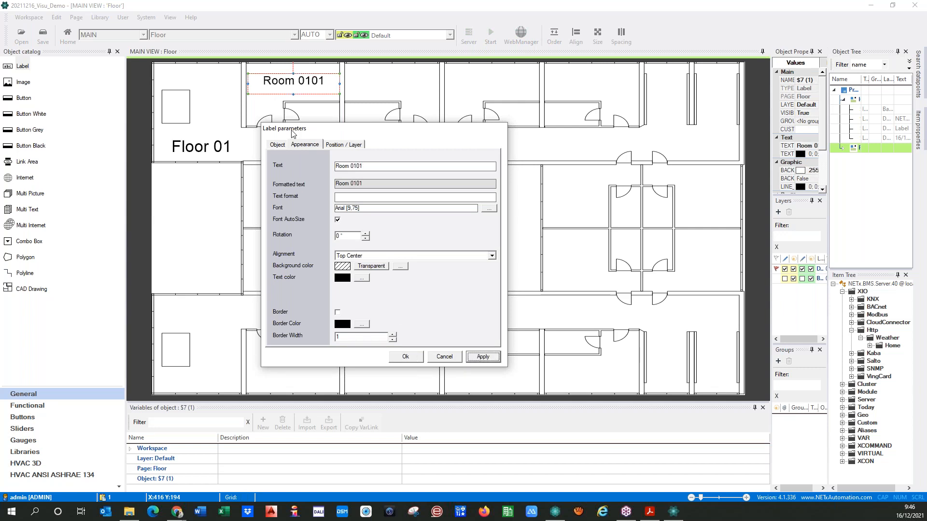
drag(338, 93, 328, 91)
click(404, 357)
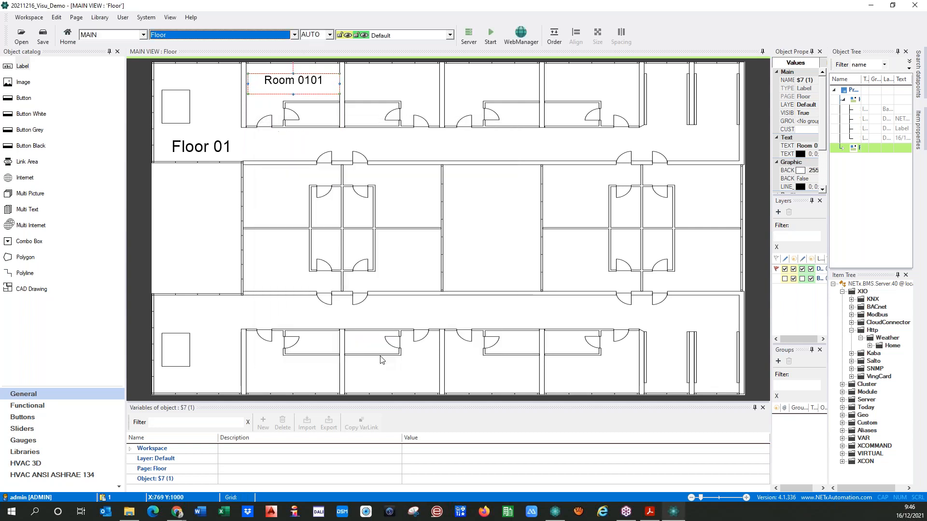
click(293, 273)
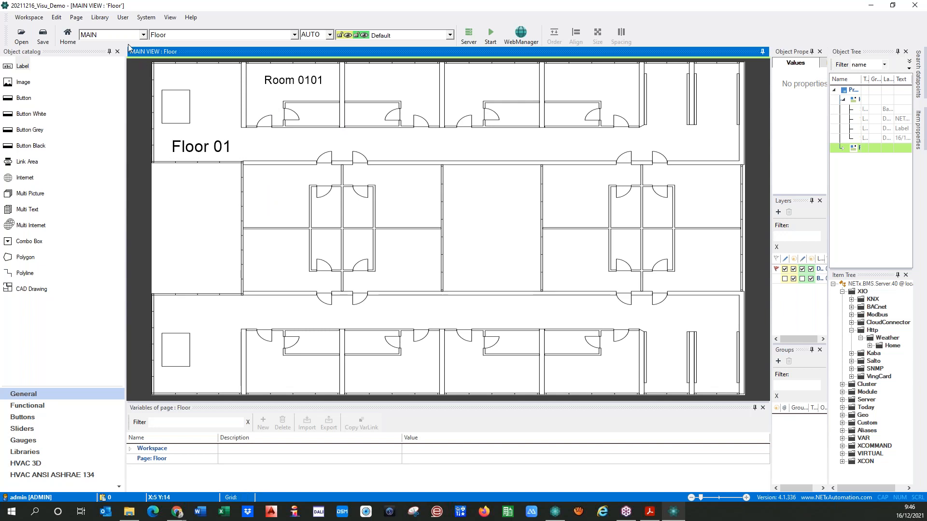
Create a new page named Room
click(76, 18)
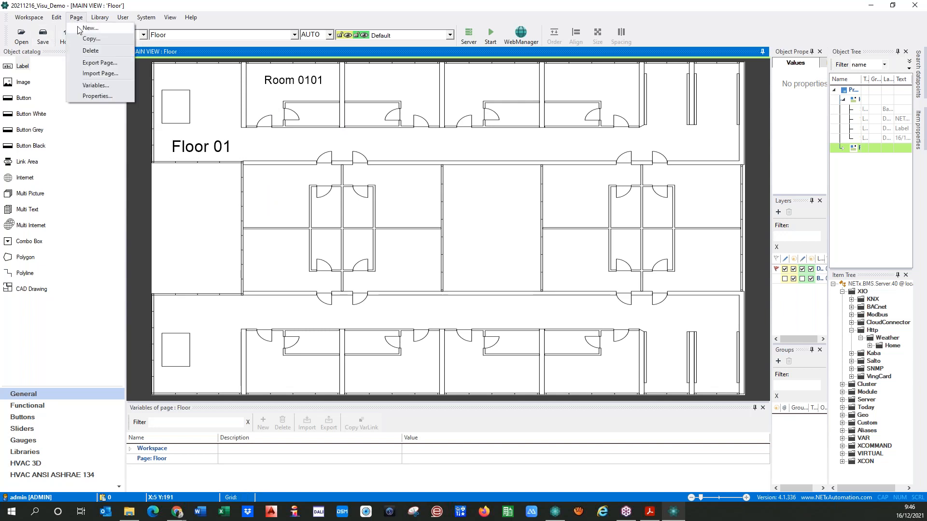
click(90, 28)
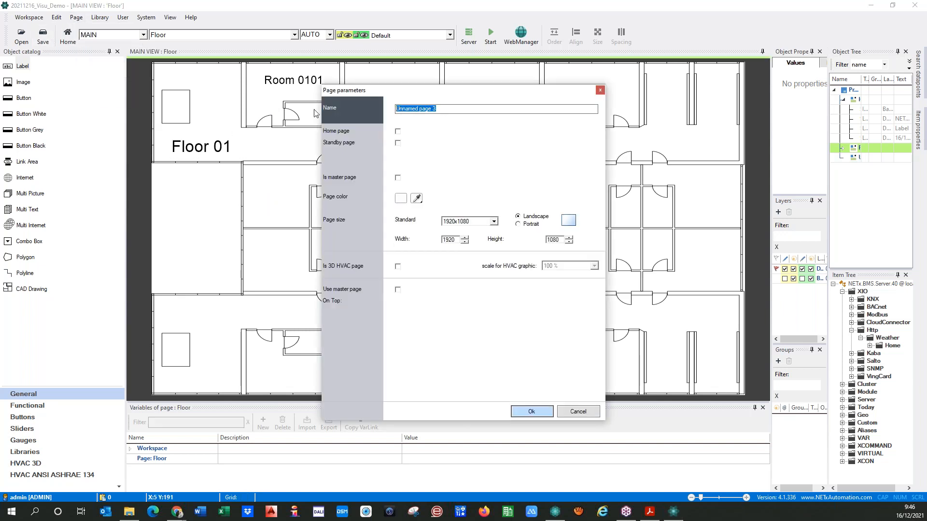
text(Room)
click(542, 414)
Place an image on the Room page using the bedroom picture from Demo Pictures > Room
drag(10, 79, 296, 171)
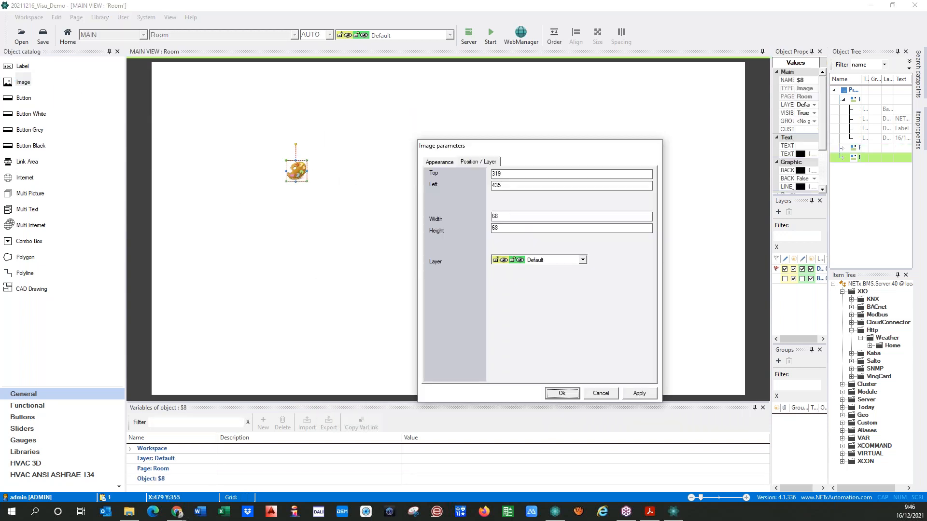
click(451, 162)
click(623, 192)
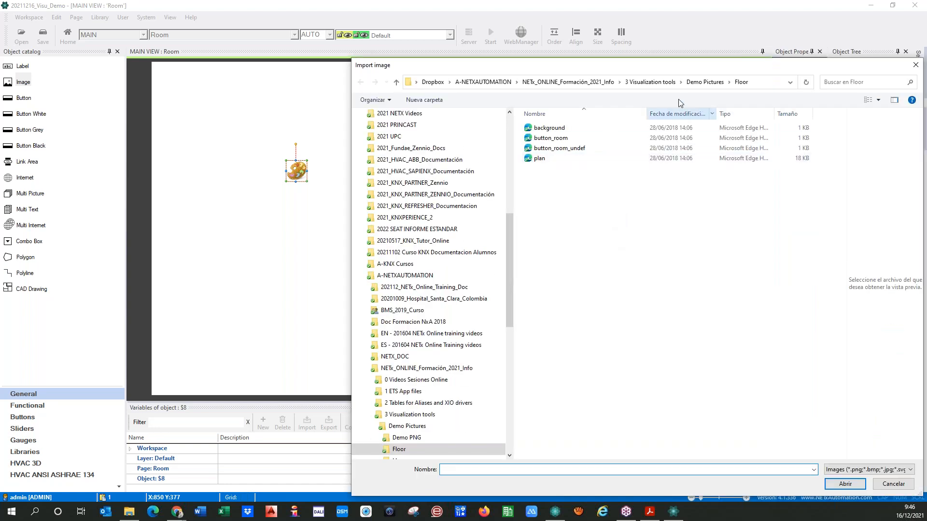
click(705, 82)
double_click(549, 157)
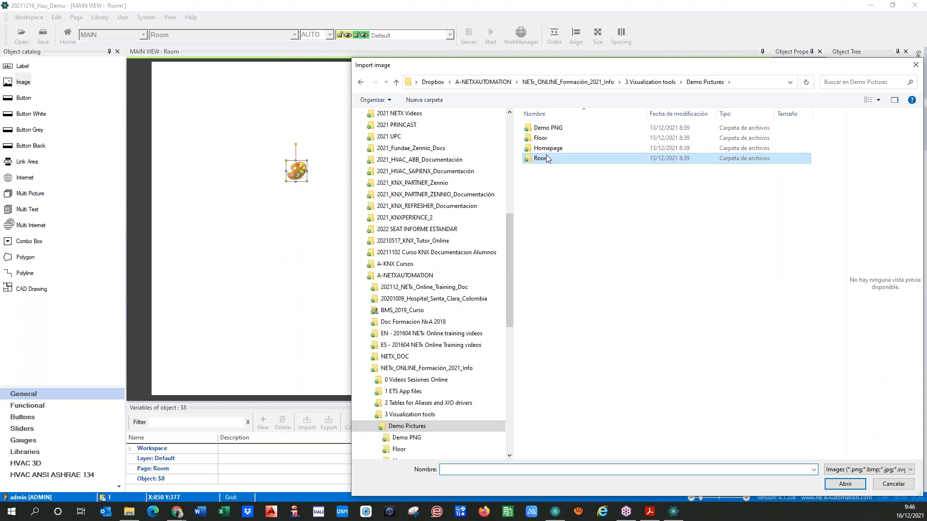
double_click(602, 140)
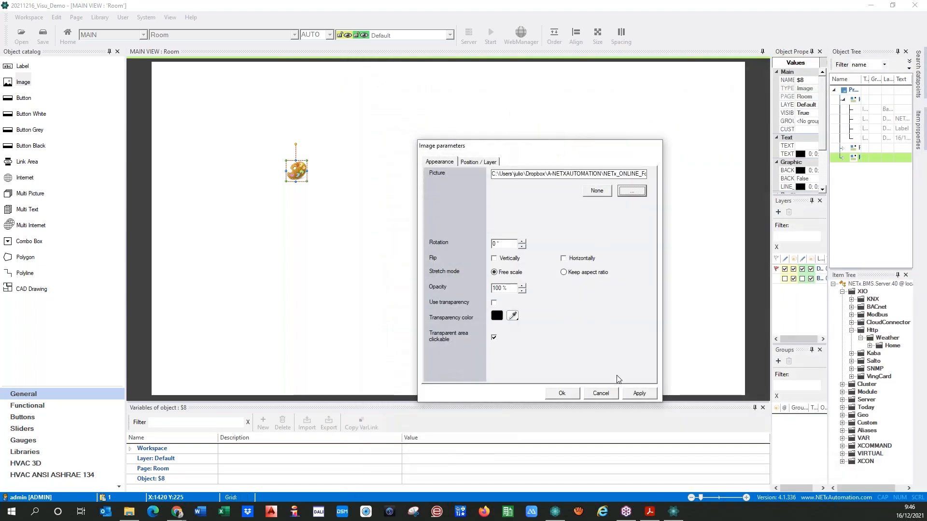
click(639, 393)
Set the photo to position 0,0, size 1920x1080, on the Background layer
click(478, 162)
key(Tab)
text(0)
key(Tab)
text(01920)
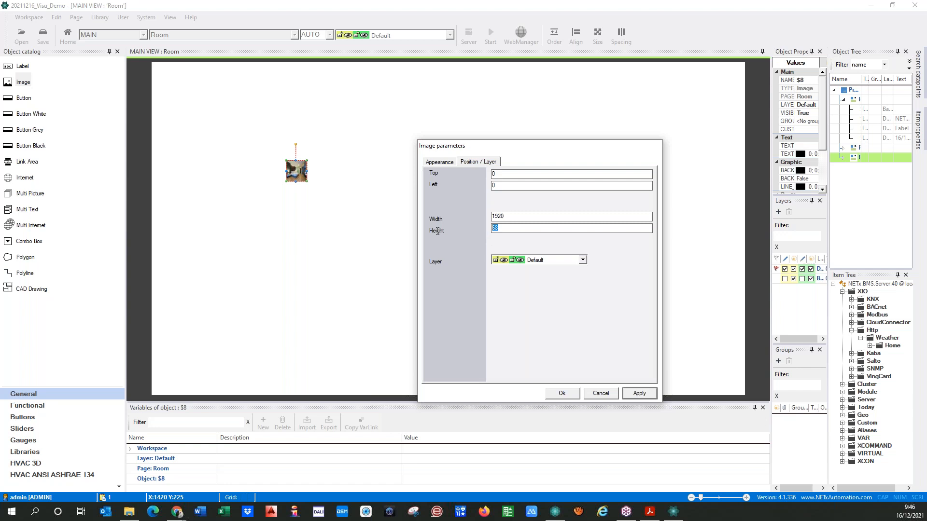
click(524, 259)
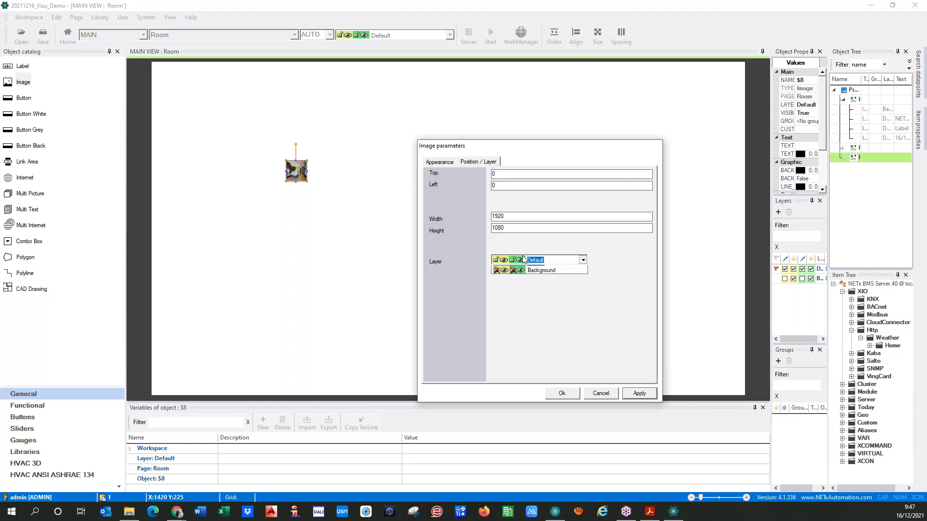
click(526, 281)
click(633, 394)
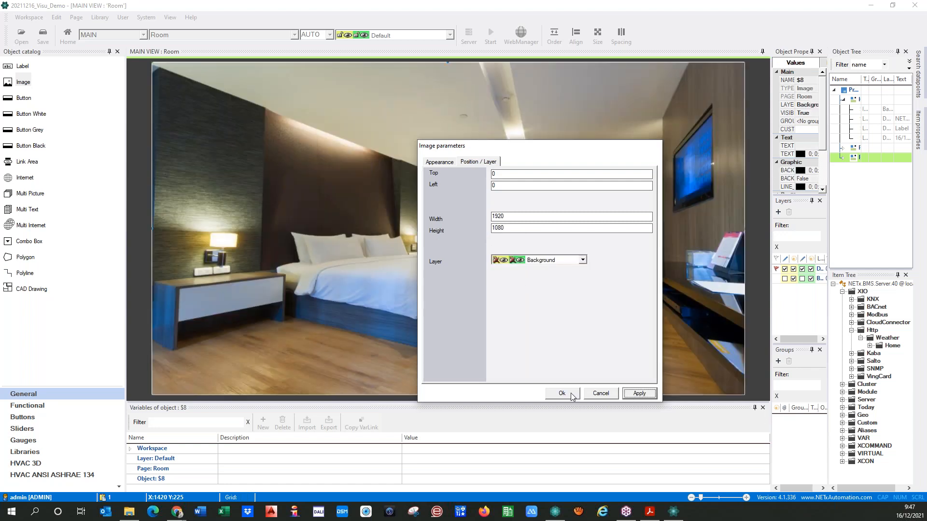
click(562, 394)
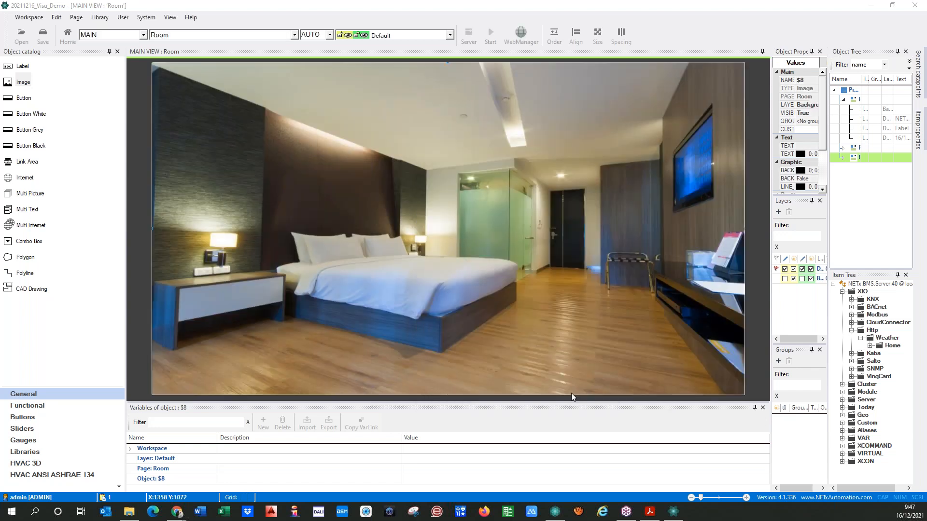
Place a label reading 'Room 0101' with Font AutoSize near the top of the bedroom photo
click(439, 183)
drag(26, 66, 270, 80)
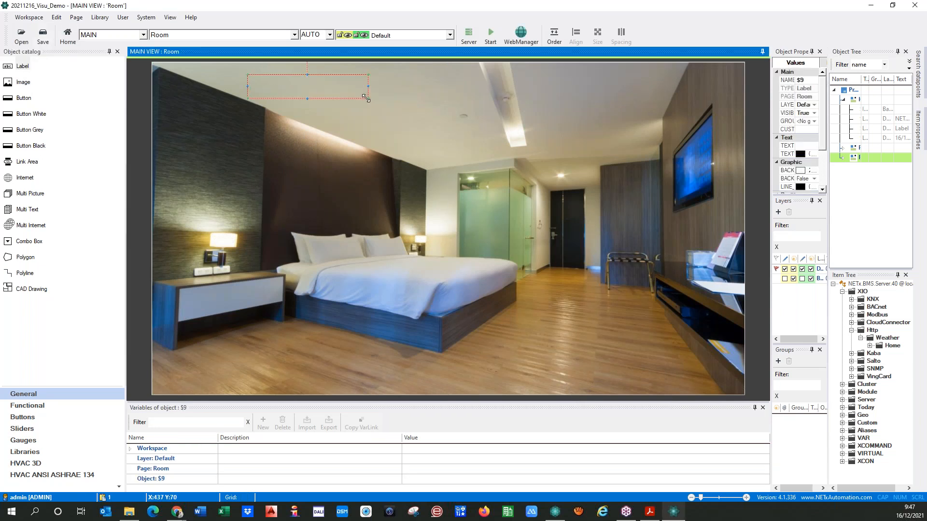
double_click(314, 88)
click(304, 145)
click(344, 167)
text(Room 0101)
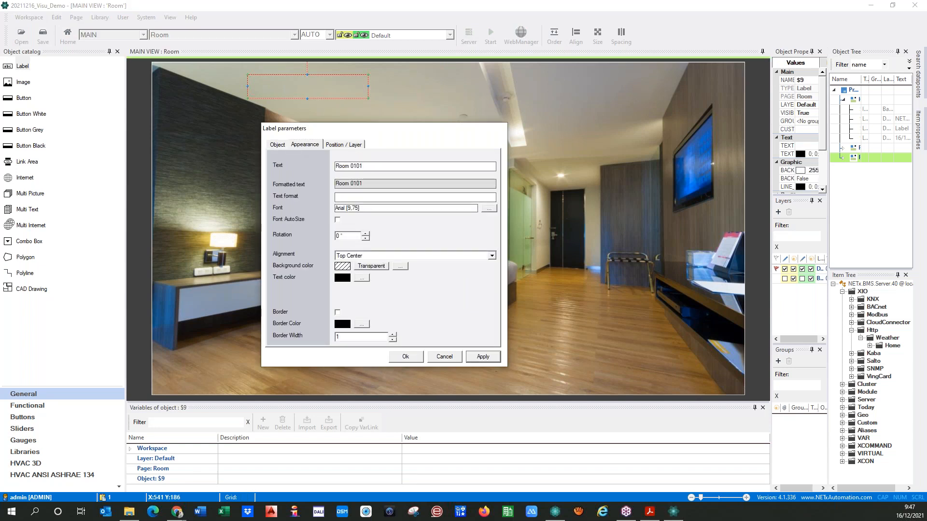
click(338, 220)
click(482, 358)
click(403, 357)
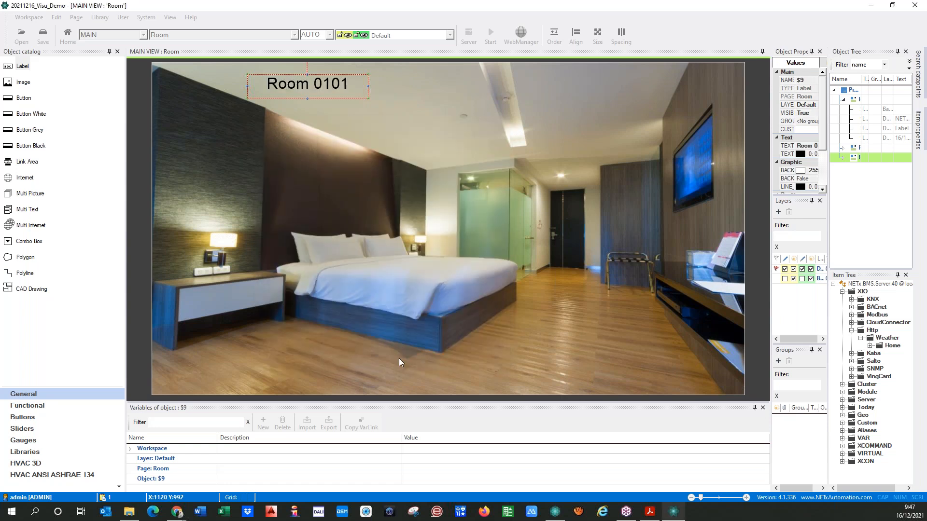
Switch between the Floor, Home and Room pages, finishing on the Home page
click(203, 36)
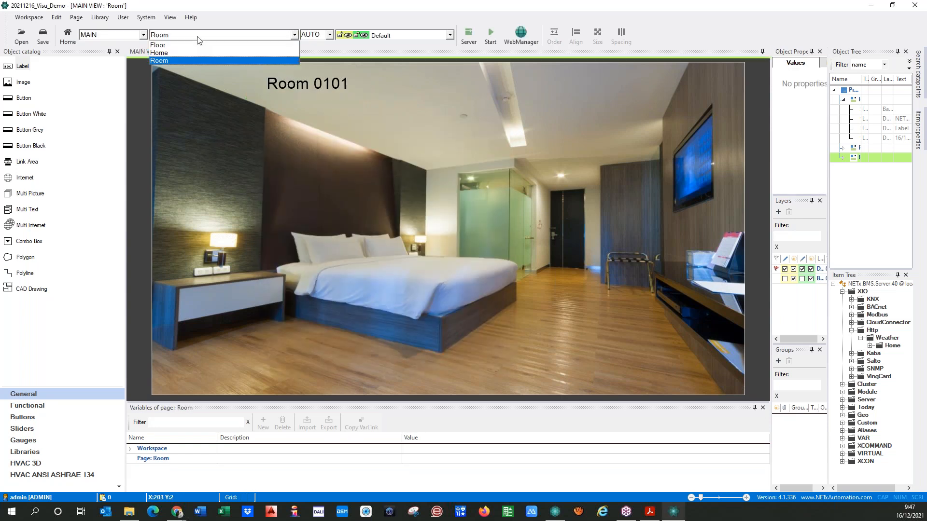
click(172, 42)
click(171, 36)
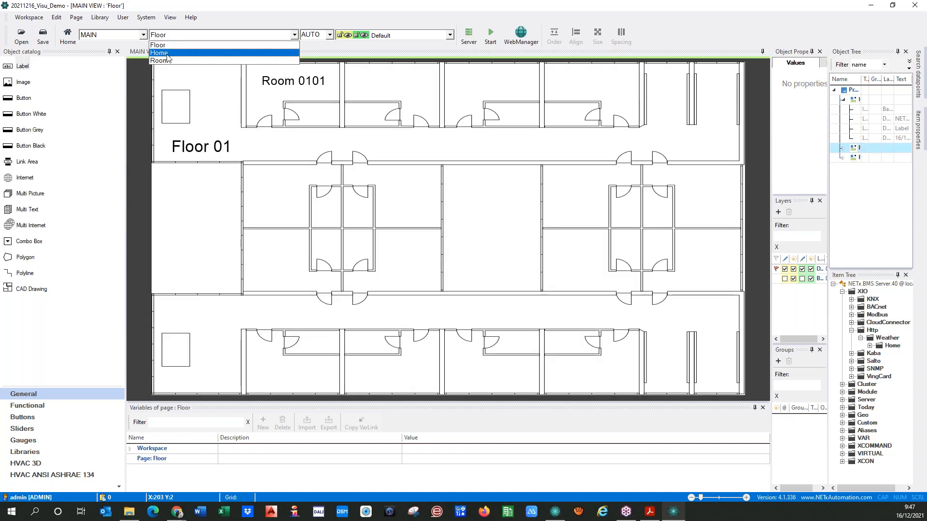
click(167, 54)
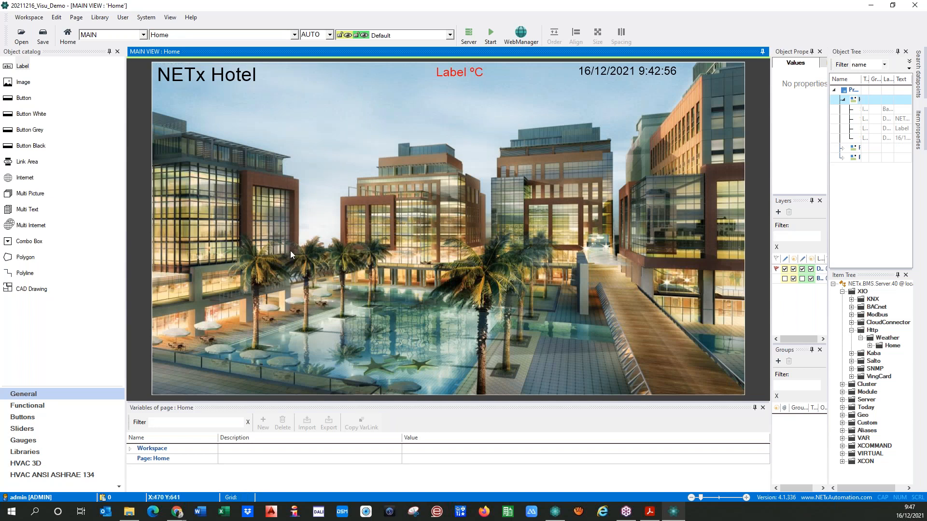
click(210, 37)
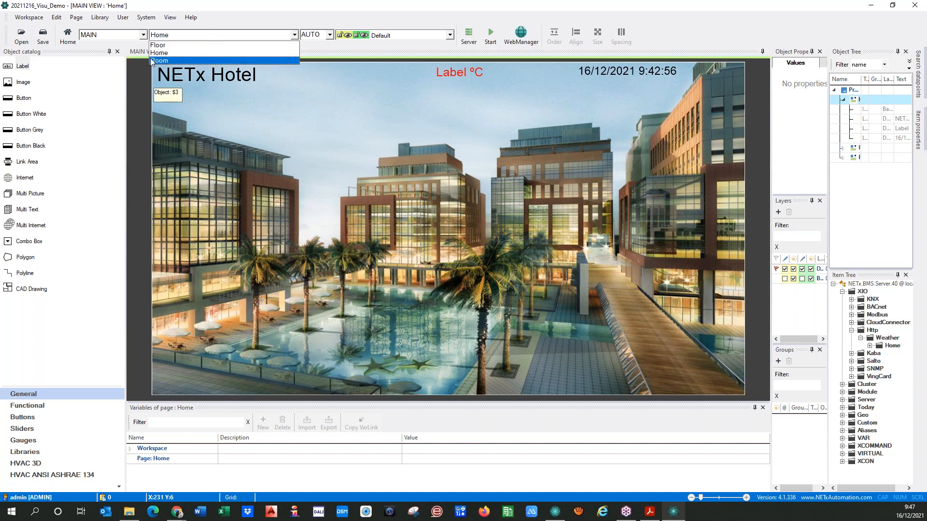
click(154, 45)
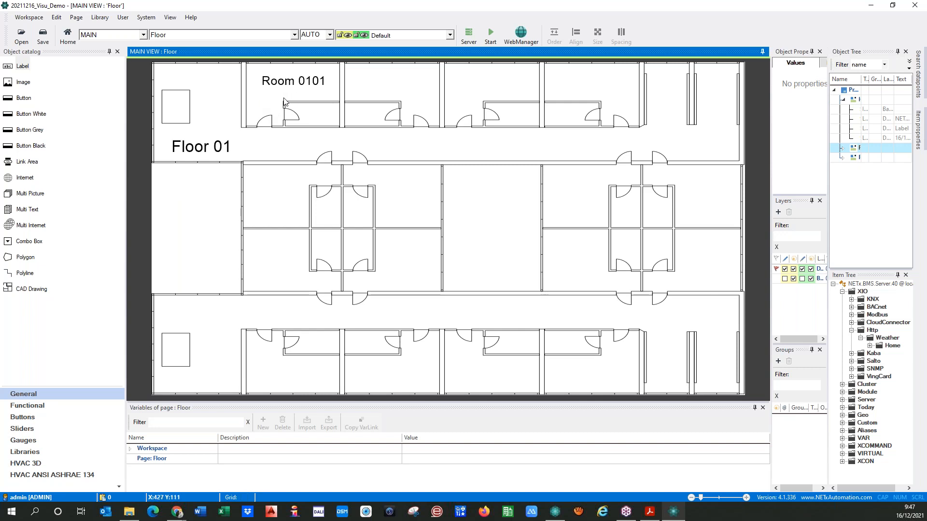
click(294, 35)
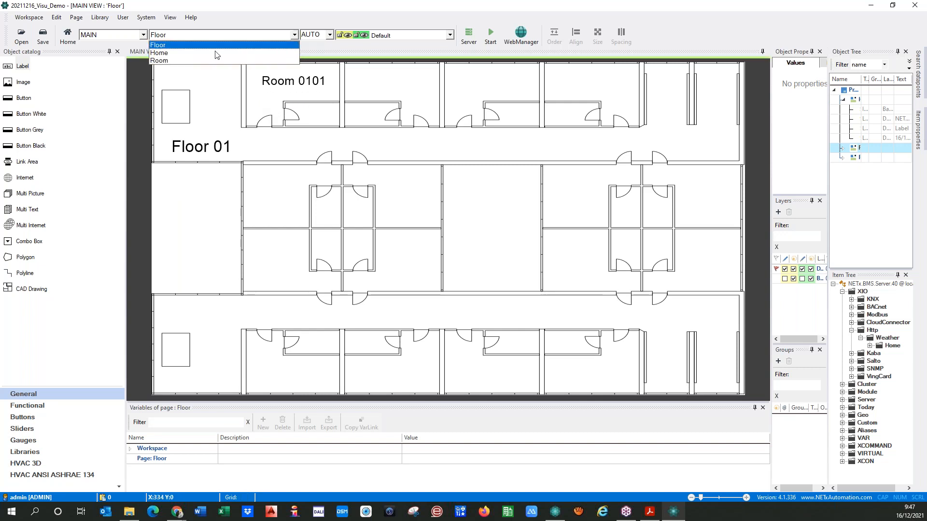
click(164, 60)
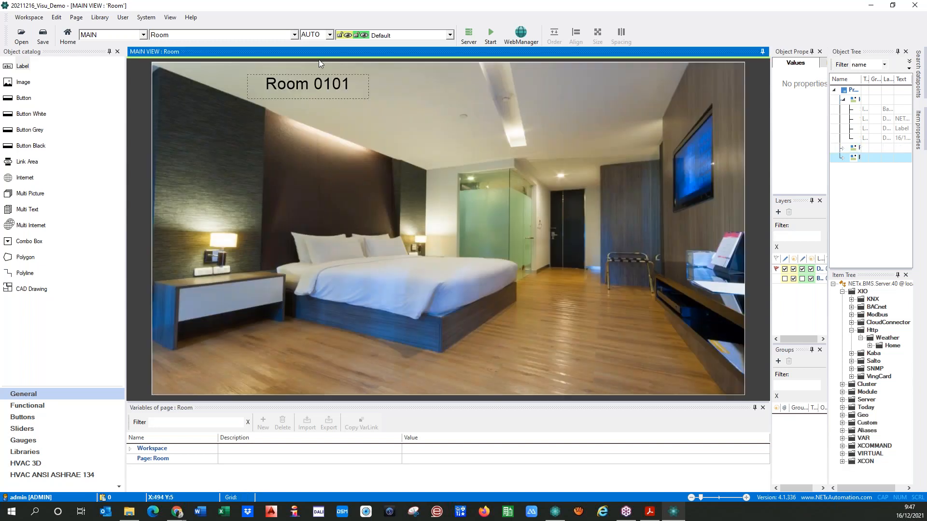
click(294, 35)
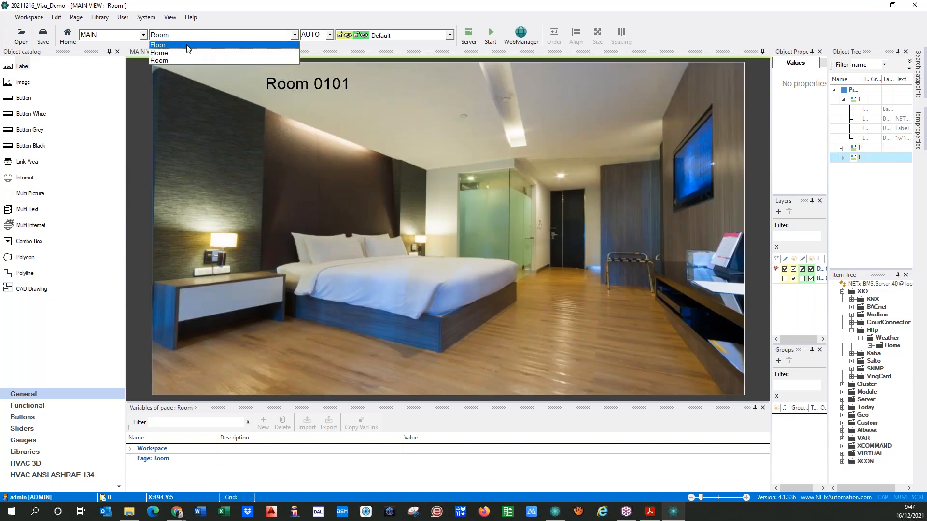
click(187, 46)
click(199, 39)
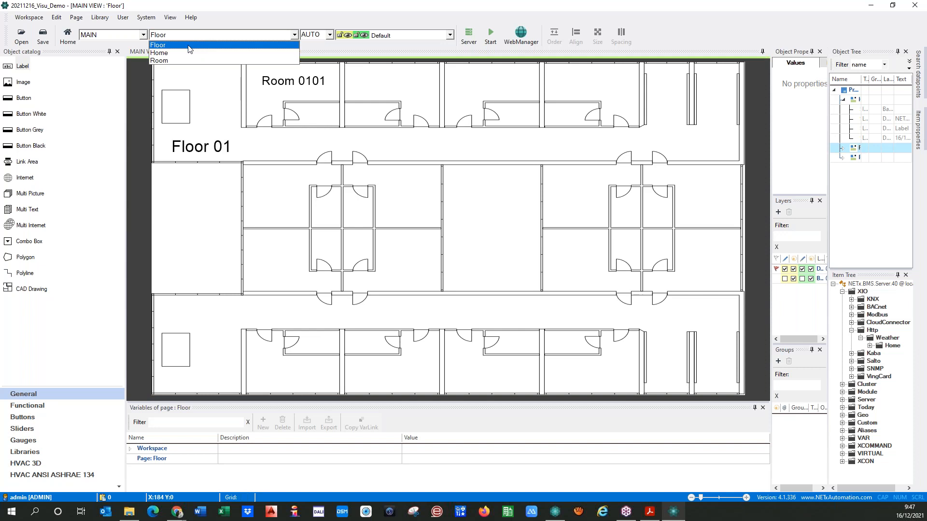
click(180, 54)
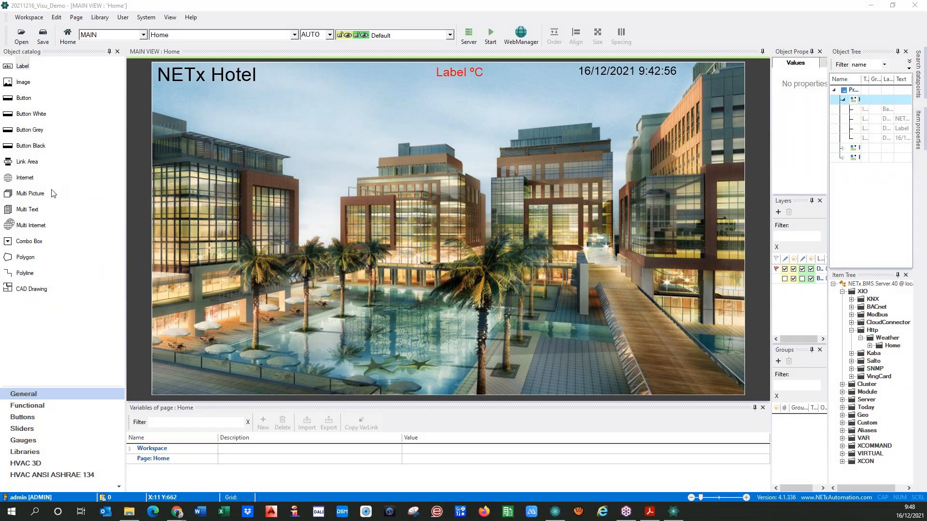
Place a widened link area on the Home page just below the NETx Hotel title
drag(9, 164, 294, 260)
drag(201, 254, 188, 256)
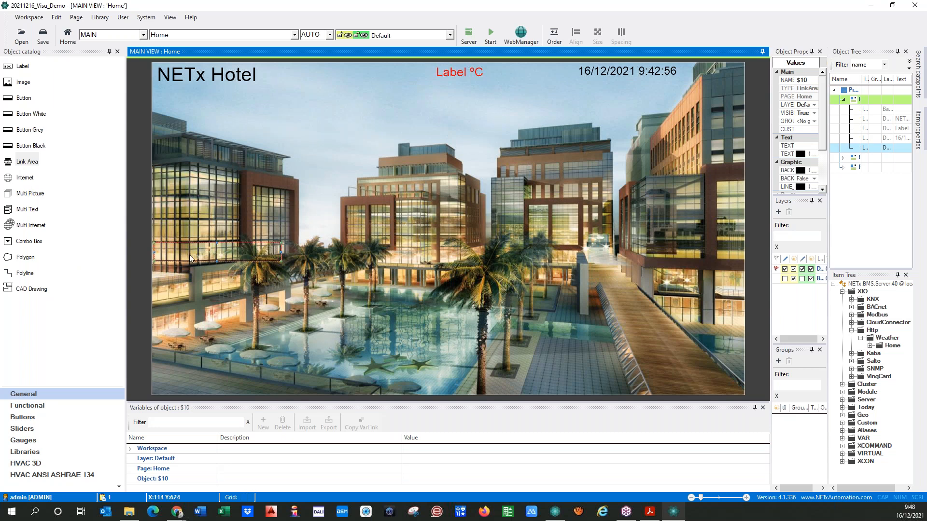
mouse_move(281, 251)
mouse_down()
mouse_move(309, 251)
mouse_move(300, 251)
mouse_up()
mouse_move(192, 251)
mouse_down()
mouse_move(196, 274)
mouse_move(192, 256)
mouse_up()
drag(192, 256, 217, 113)
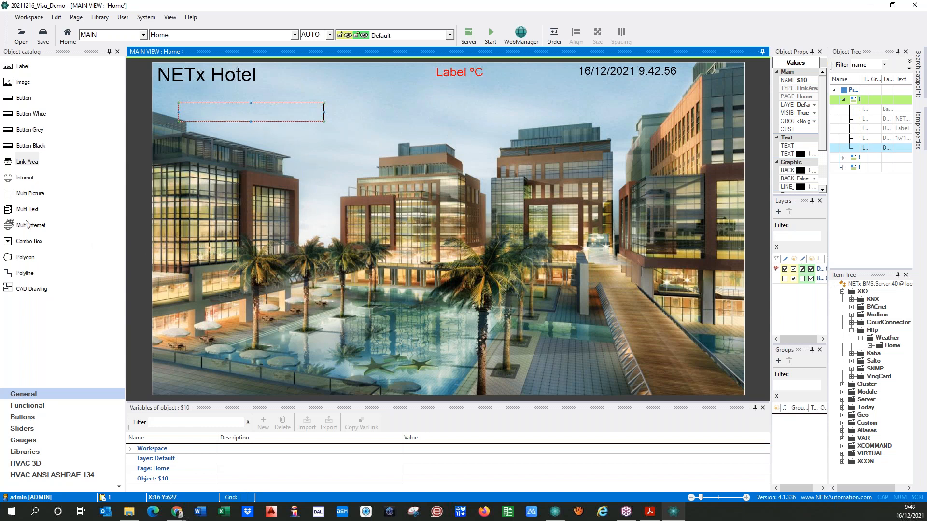
Draw a polygon outlining the left building's lower storey
click(10, 258)
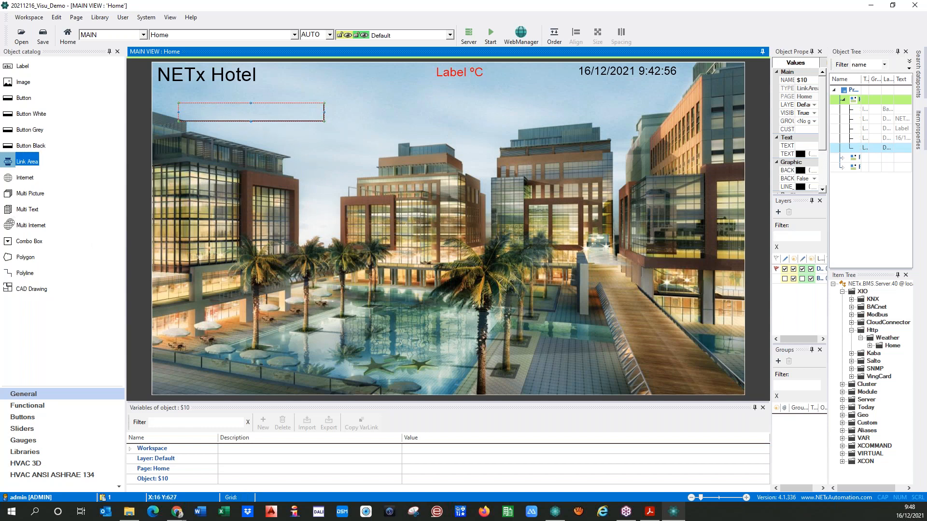
click(158, 267)
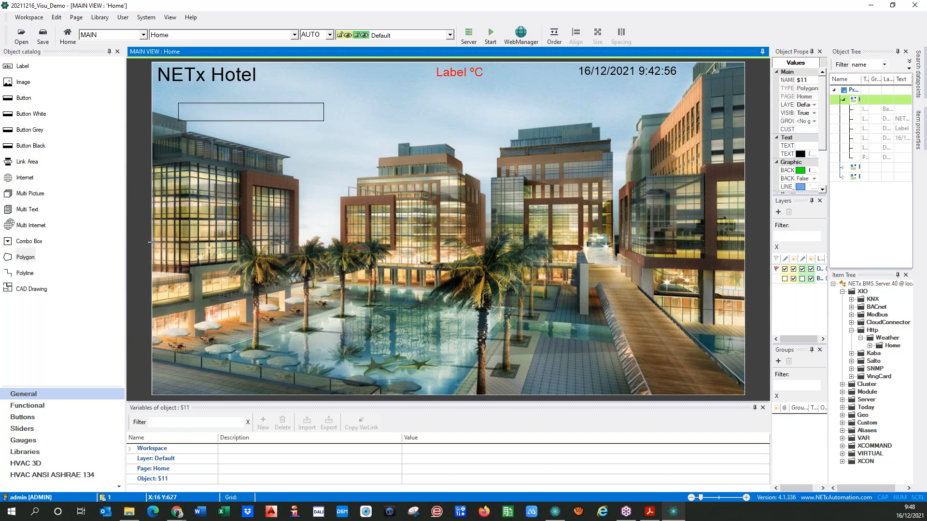
click(189, 244)
click(298, 240)
click(300, 258)
click(188, 267)
double_click(152, 265)
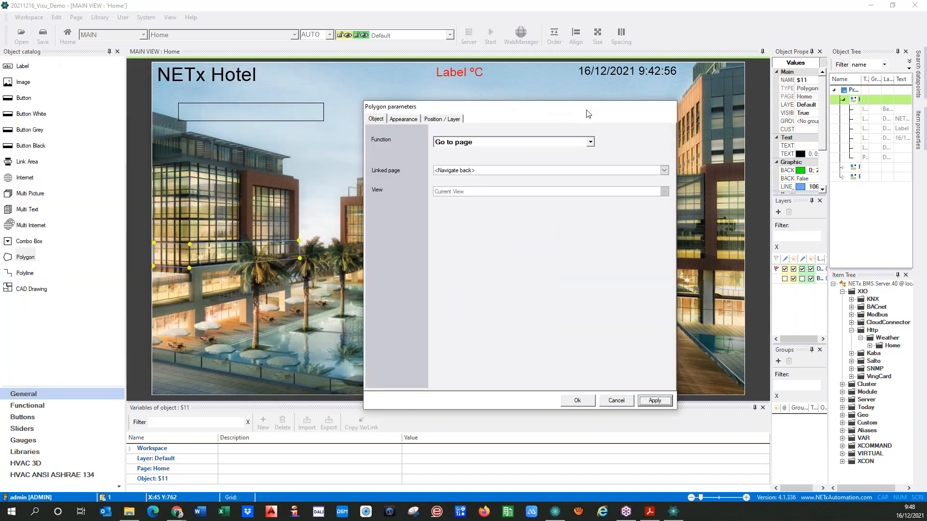
Delete the earlier link area rectangle under the title, confirming the prompts
click(267, 116)
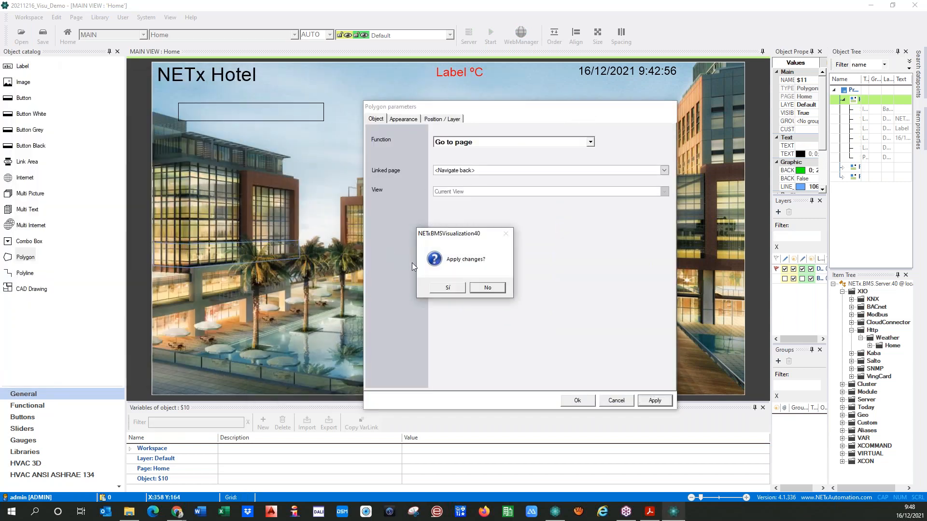
click(487, 288)
double_click(280, 120)
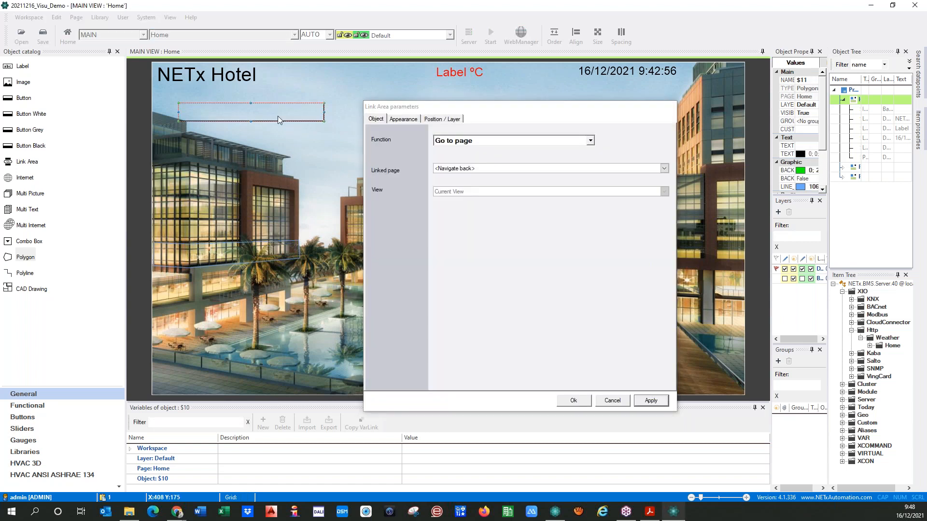
click(239, 117)
key(Delete)
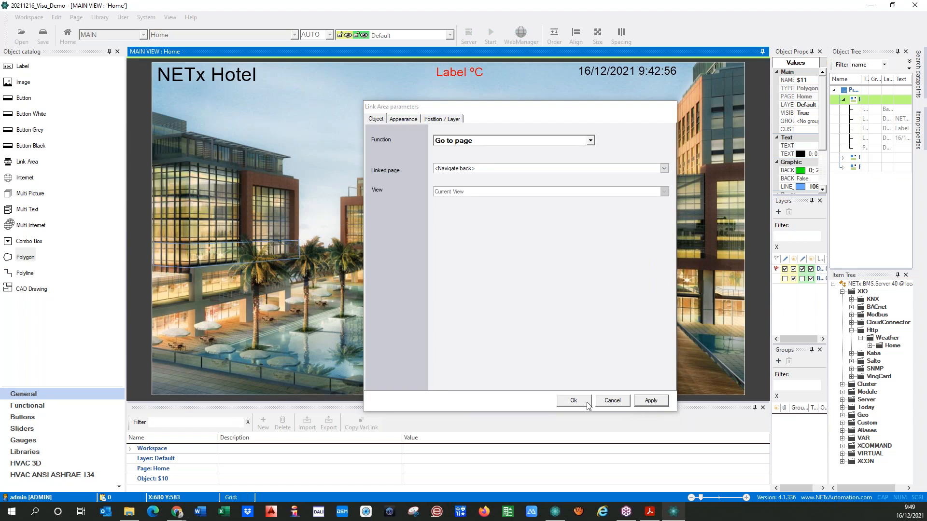
click(601, 405)
click(445, 289)
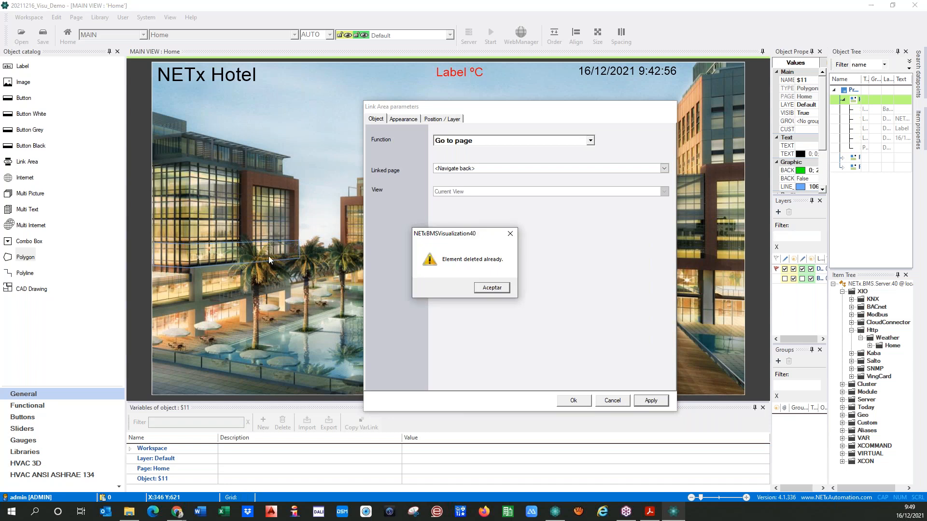
click(492, 288)
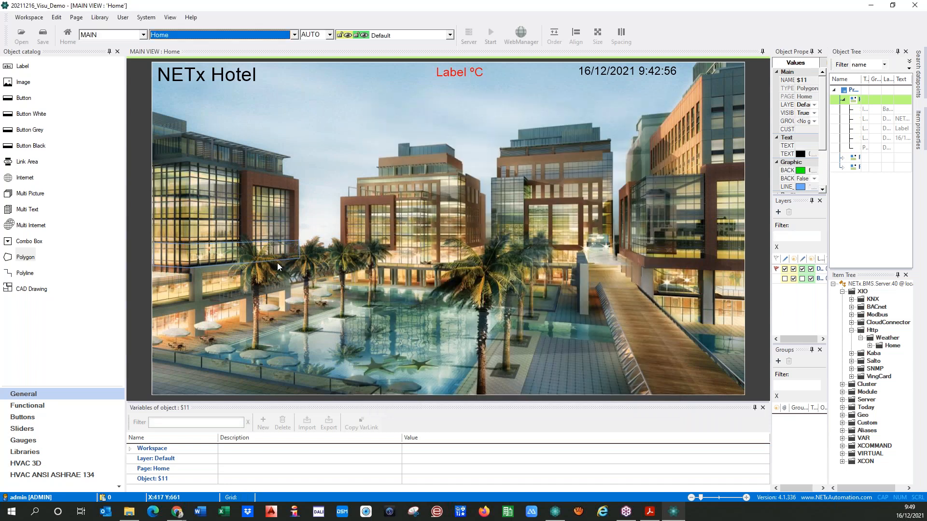
double_click(277, 259)
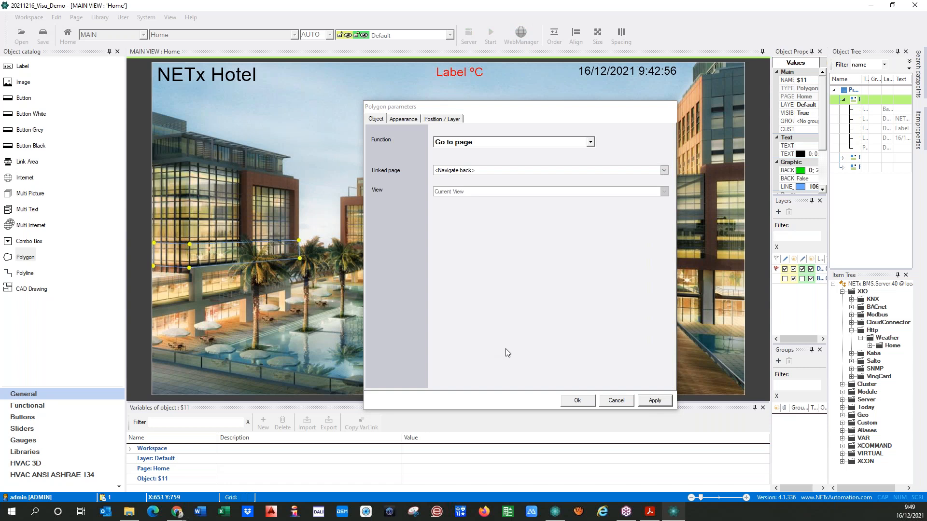
Set the polygon's function to Go to page, linking it to the Floor page in View 2
click(396, 121)
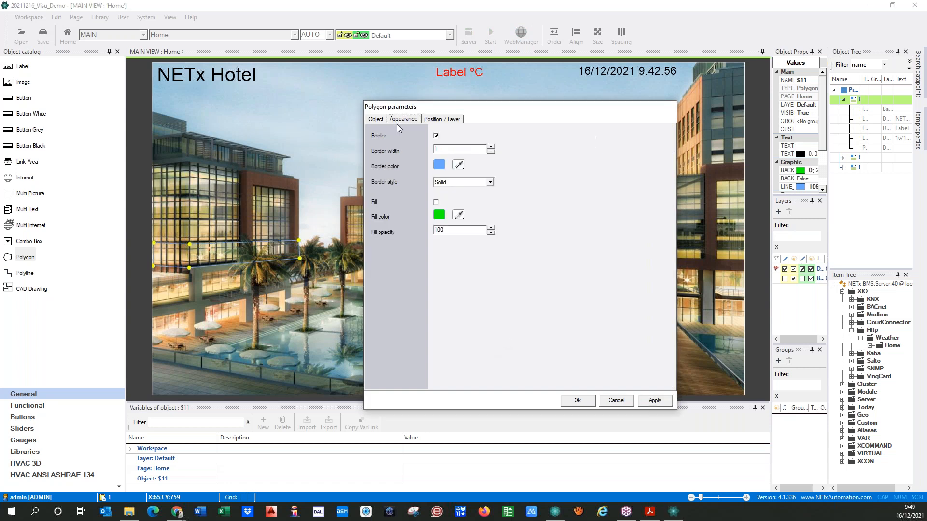
click(656, 403)
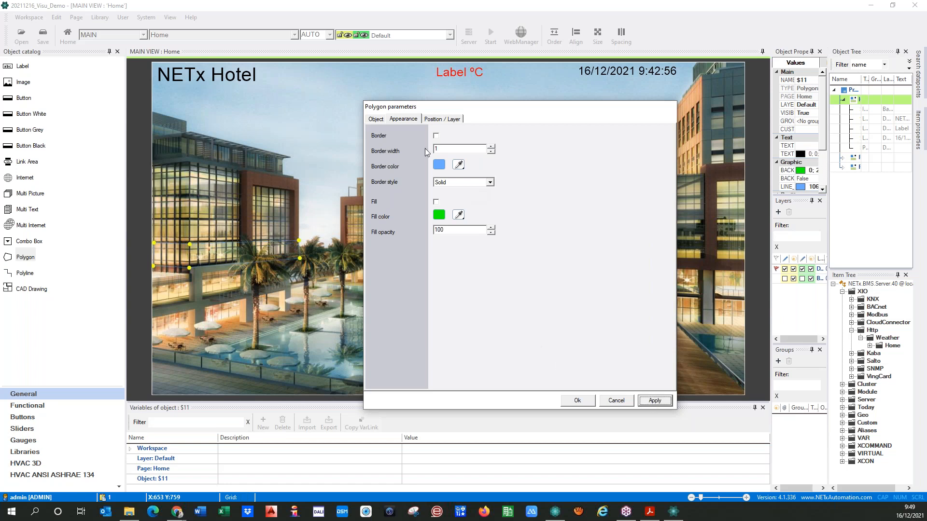
click(375, 120)
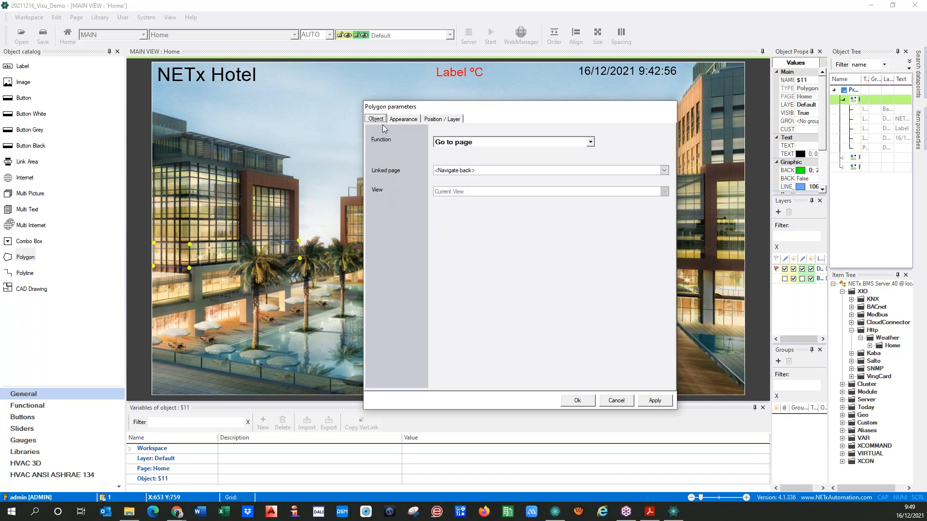
click(590, 142)
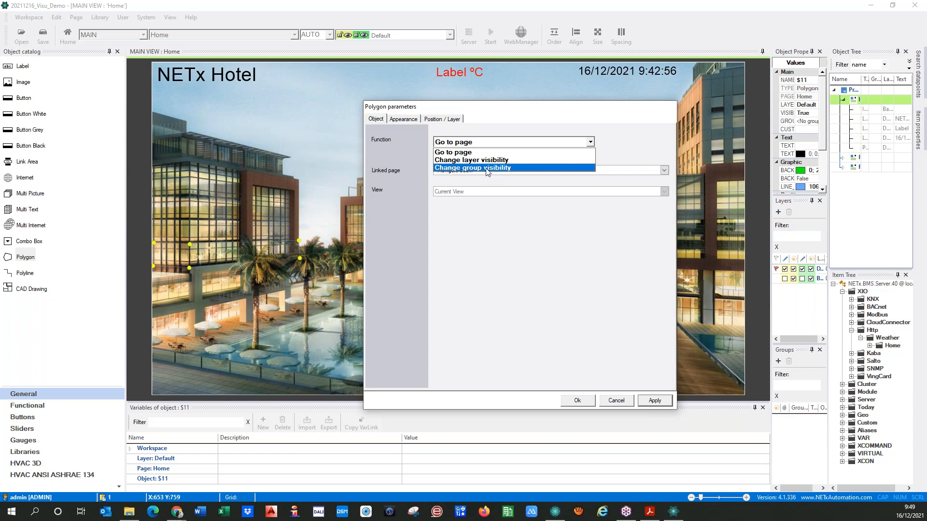
click(618, 148)
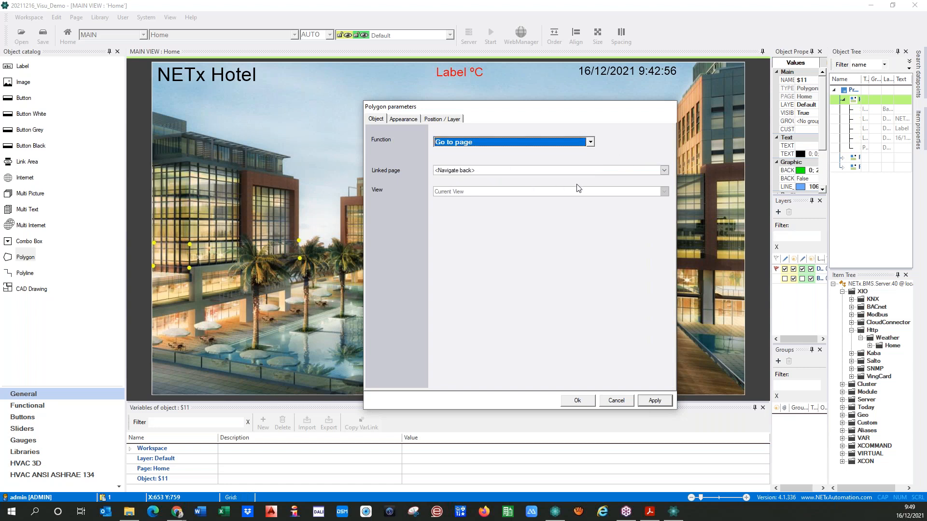
click(664, 171)
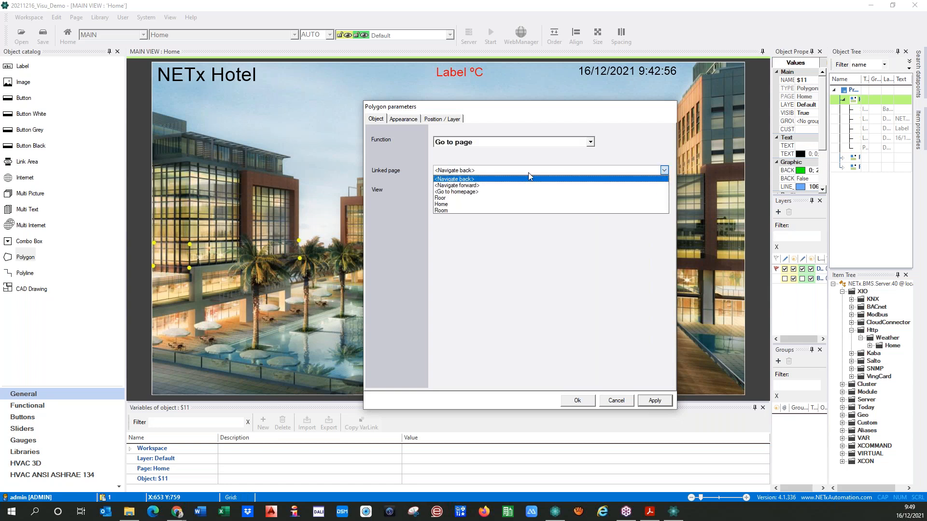
click(449, 199)
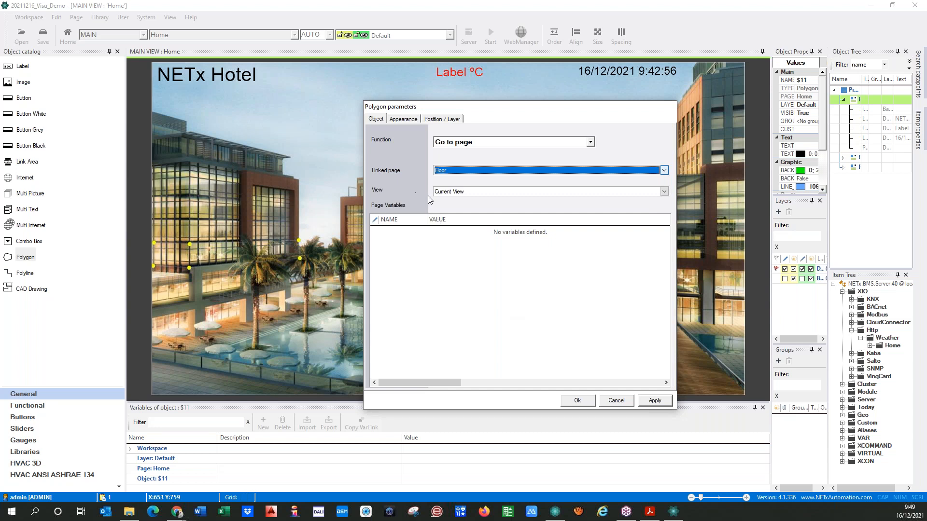
click(665, 192)
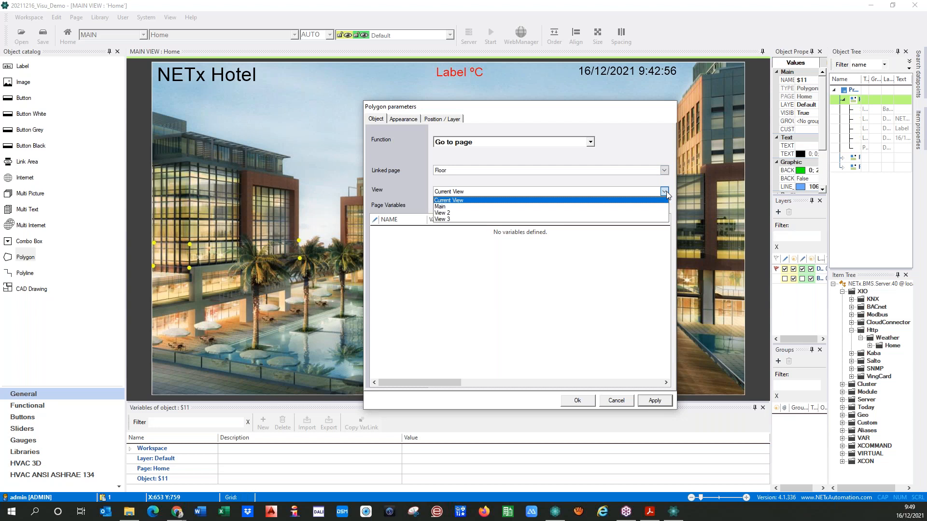
click(444, 214)
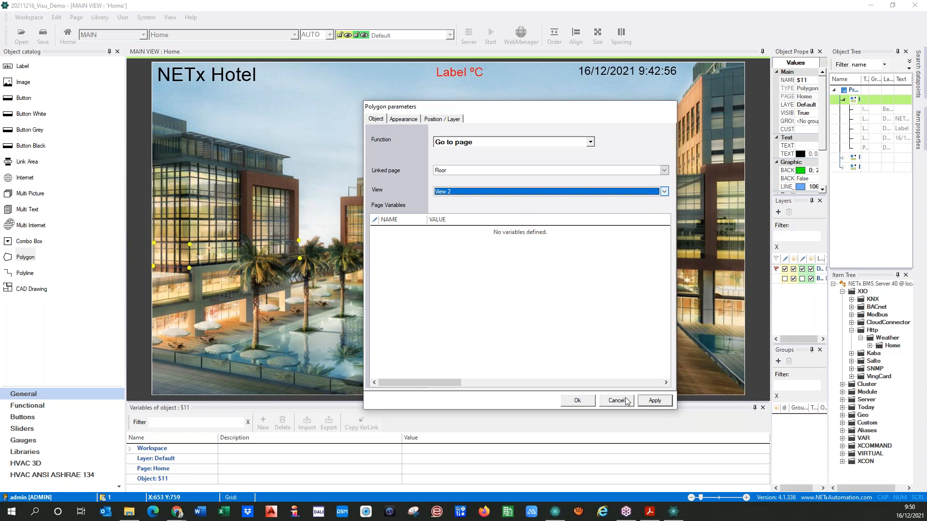
click(644, 402)
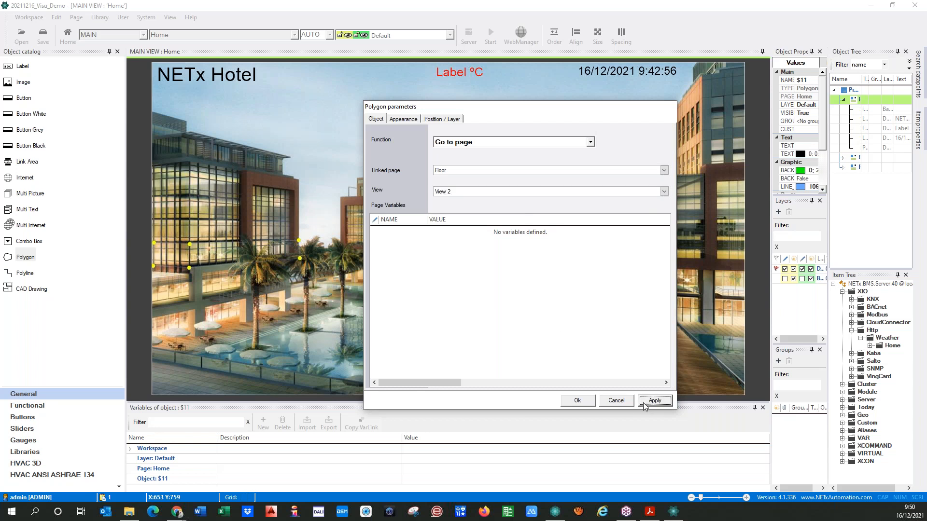
click(566, 405)
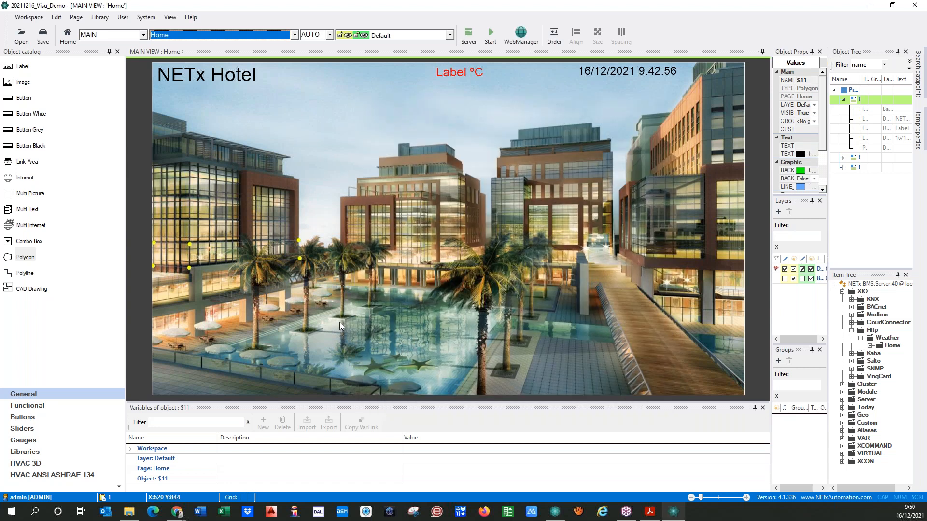
Save the workspace, run it, and confirm the building opens the Floor page in View 2
click(310, 305)
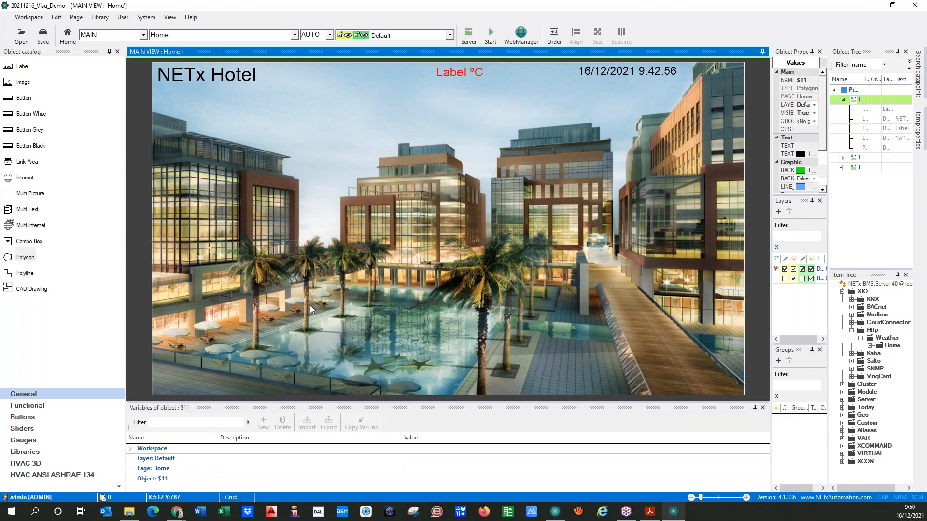
click(496, 35)
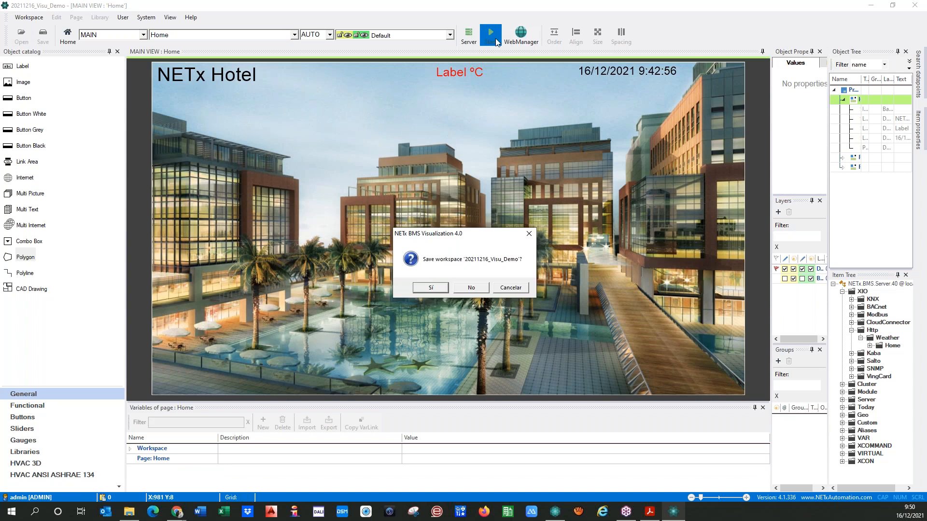
click(431, 288)
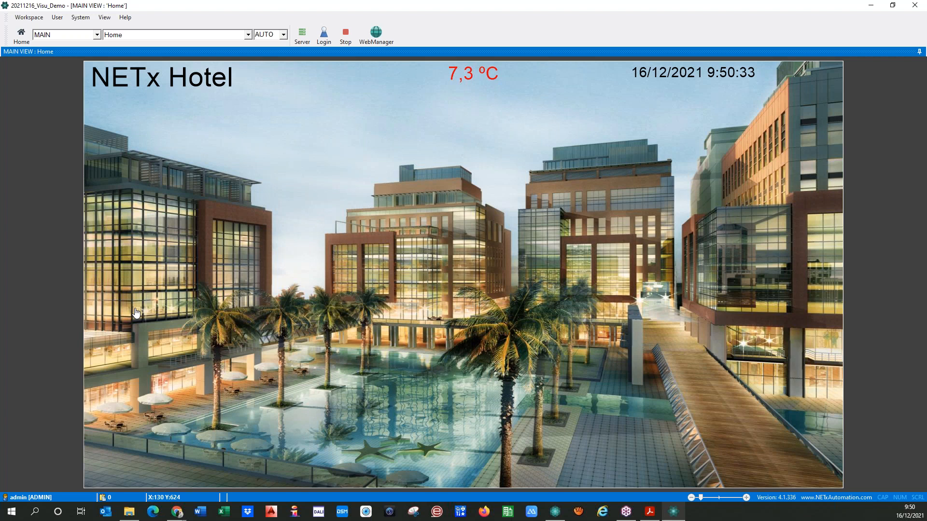
click(136, 313)
drag(289, 104, 290, 241)
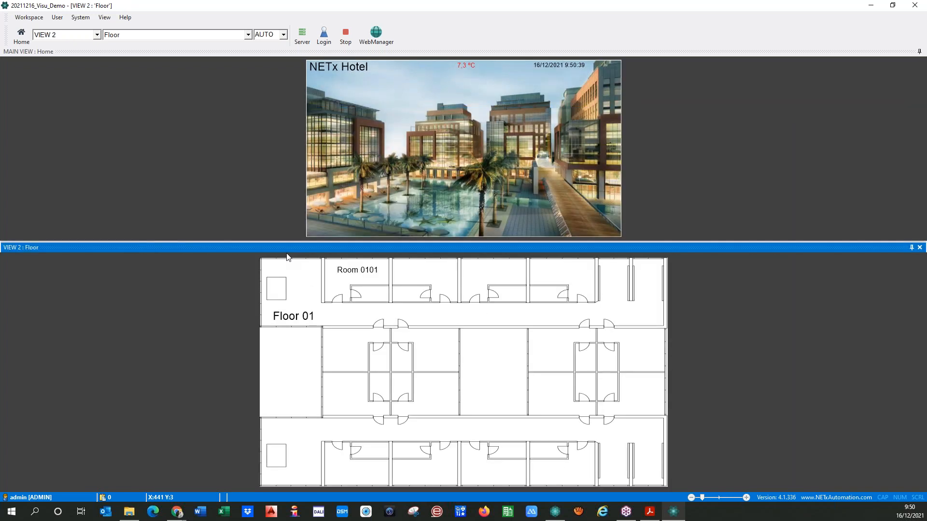
drag(285, 240, 276, 229)
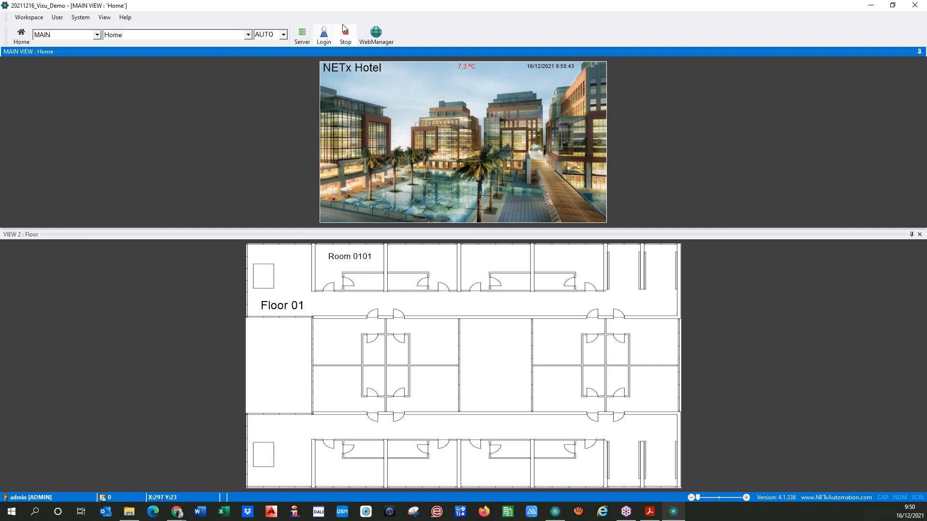
click(345, 36)
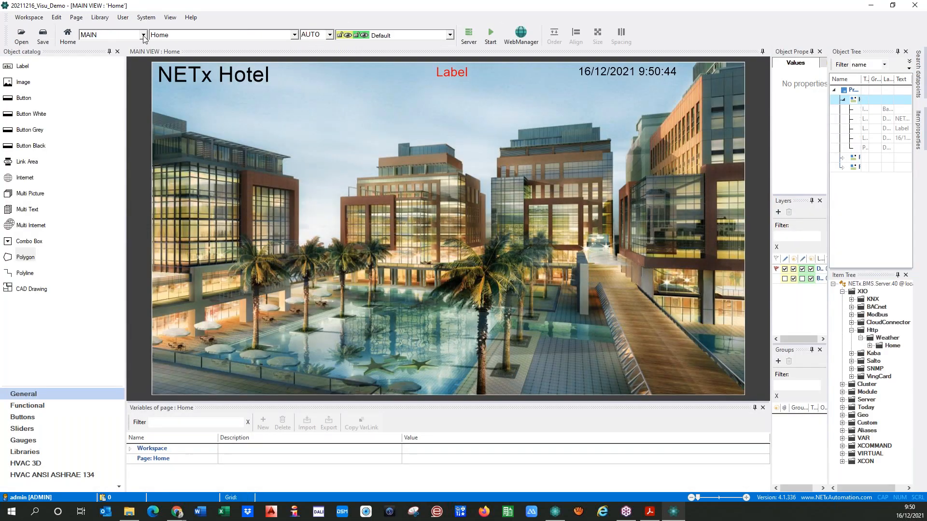
On the Floor page, draw a link area rectangle over Room 0101
click(294, 34)
click(203, 54)
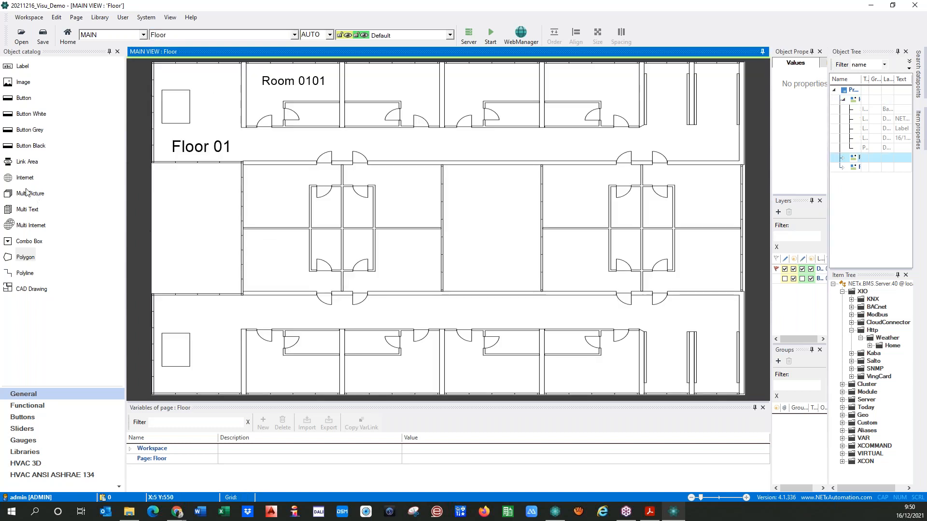
click(27, 162)
drag(243, 63, 340, 125)
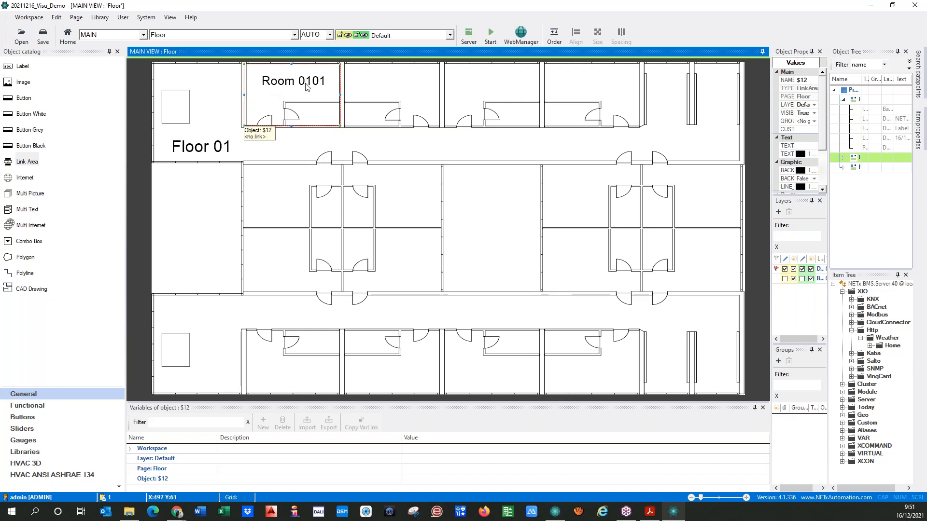
double_click(317, 118)
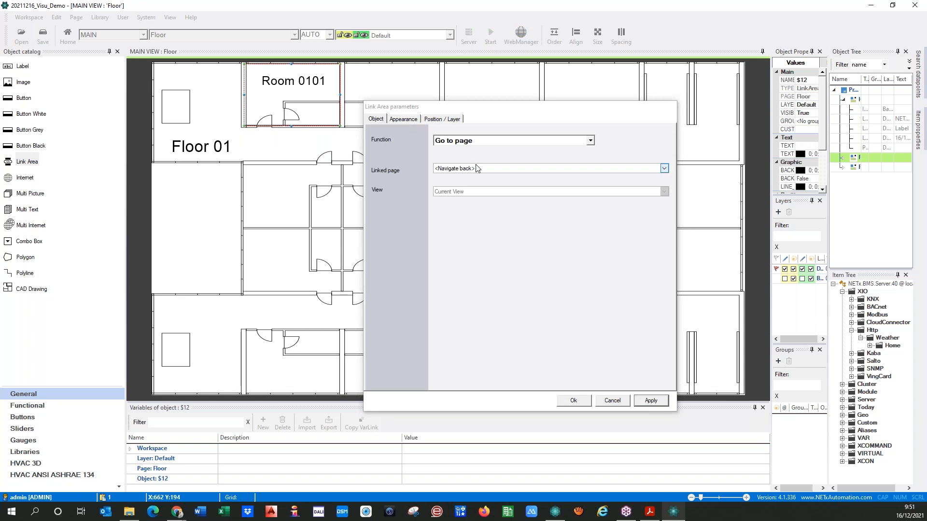
Link the Room 0101 area to the Room page in View 3 and turn its border off
click(475, 168)
click(458, 214)
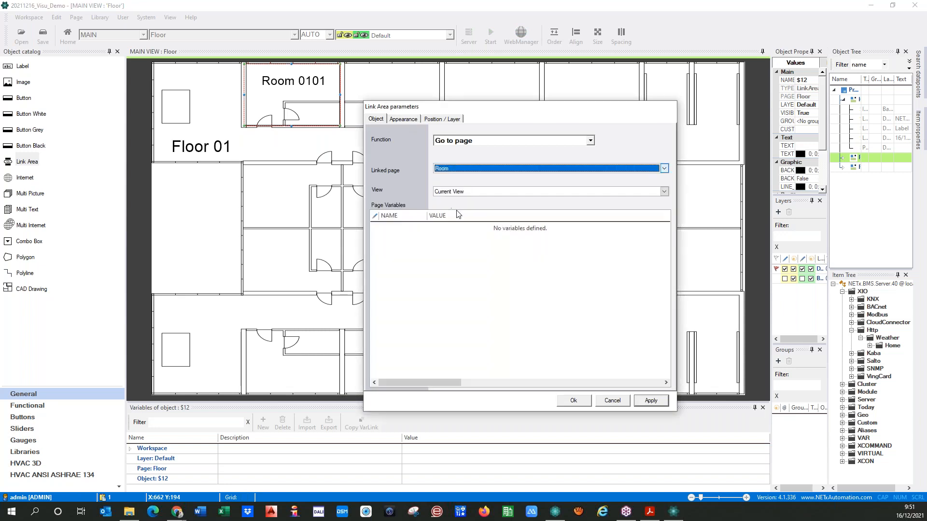
click(468, 191)
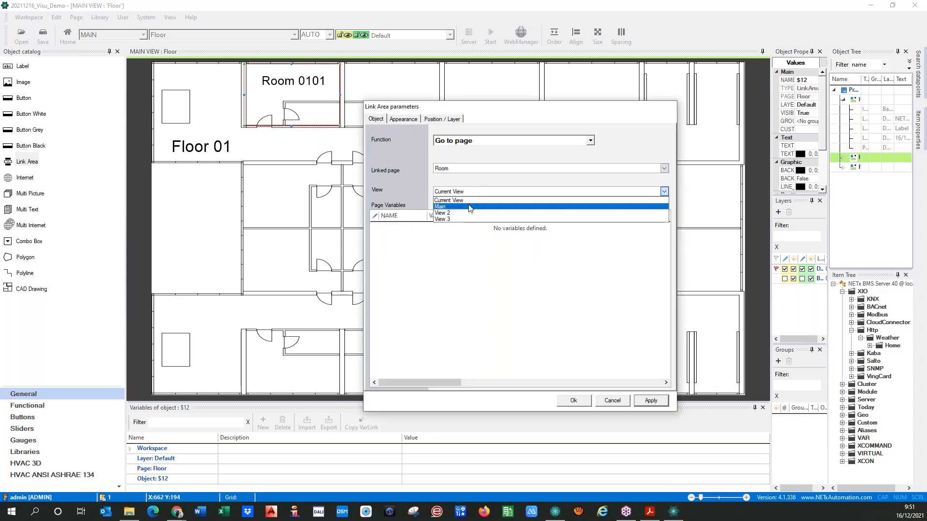
click(440, 220)
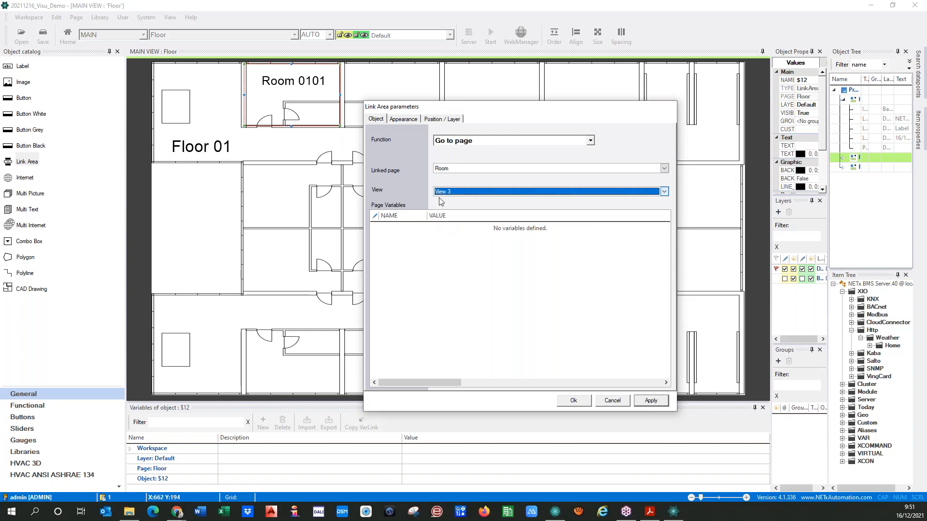
click(405, 120)
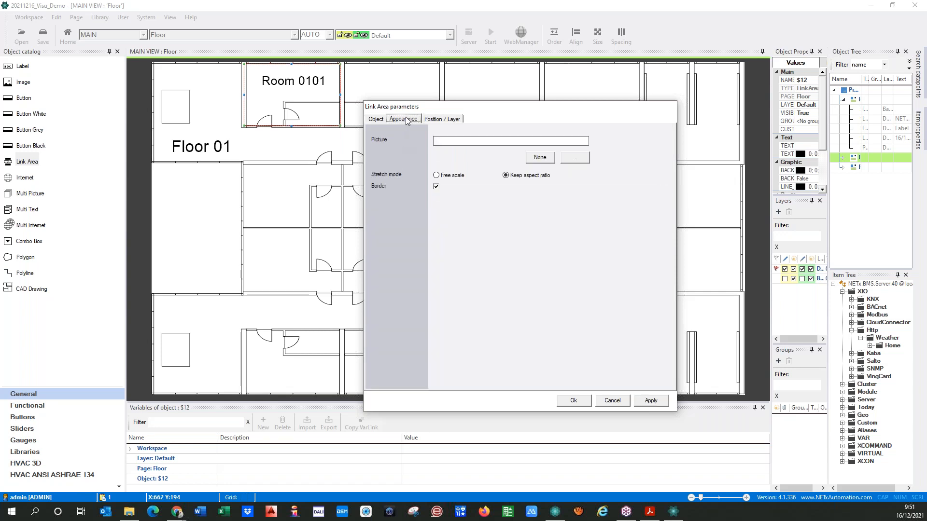
click(436, 186)
click(651, 401)
click(567, 402)
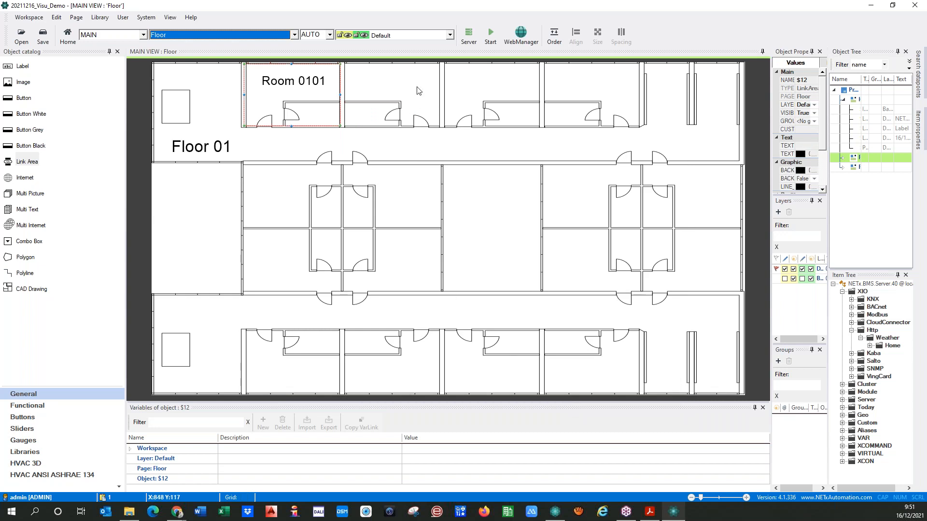
click(490, 32)
Save the workspace and follow the Room 0101 link in the running visualisation
click(431, 289)
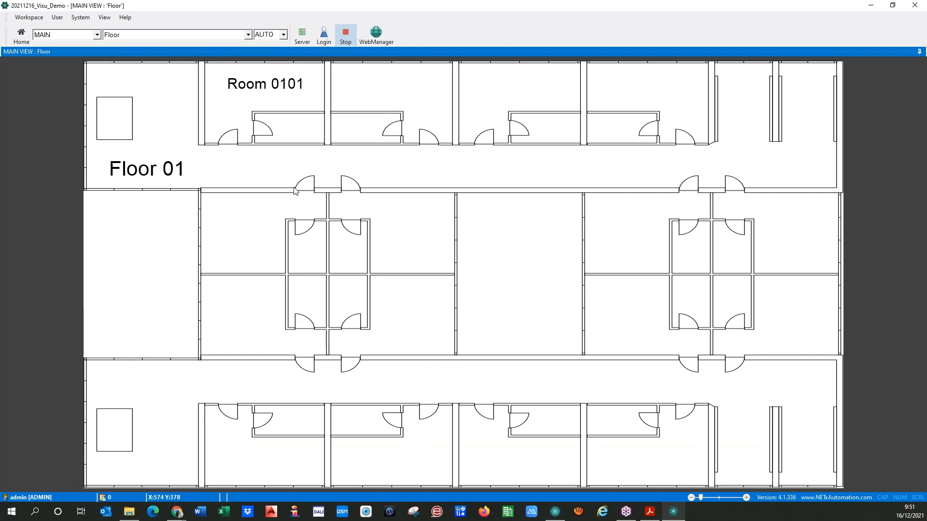
click(227, 115)
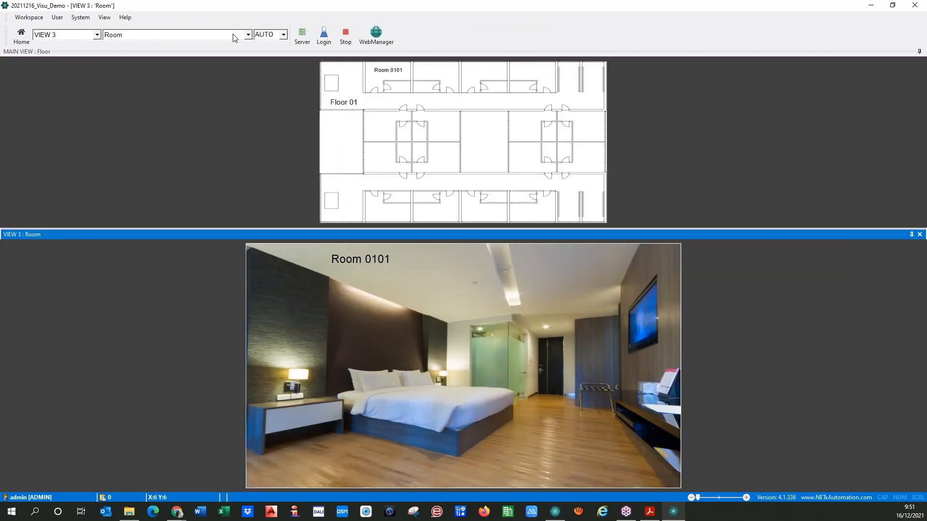
click(249, 38)
click(114, 46)
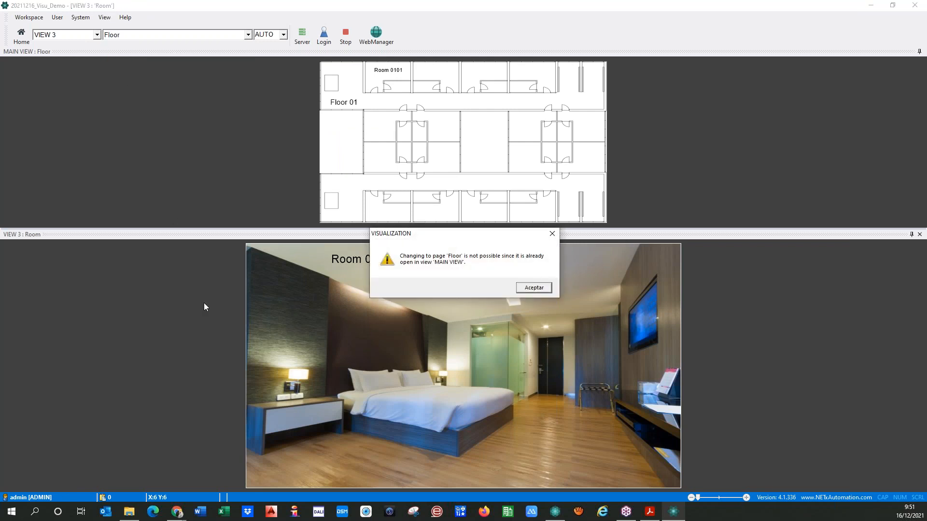
click(519, 289)
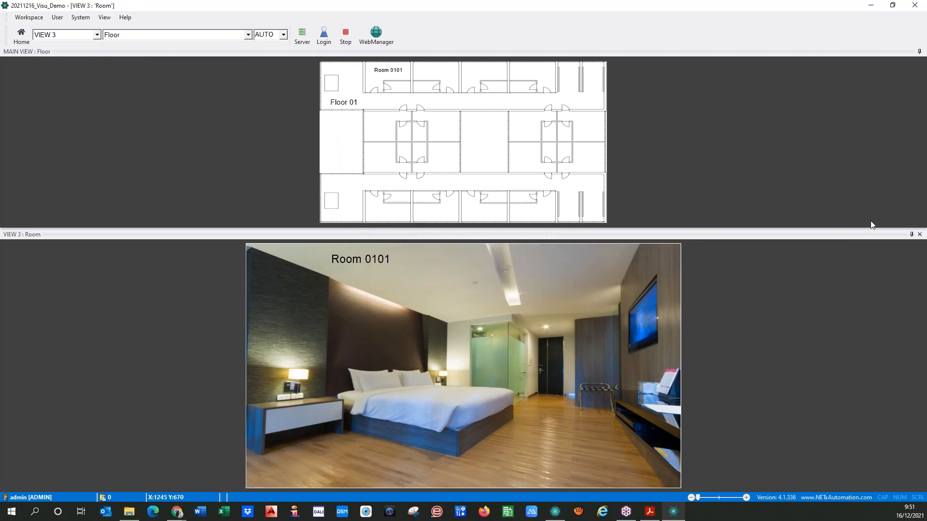
Show Home in the MAIN view, the floor plan in View 2 and Room 0101 in View 3
click(66, 35)
click(55, 47)
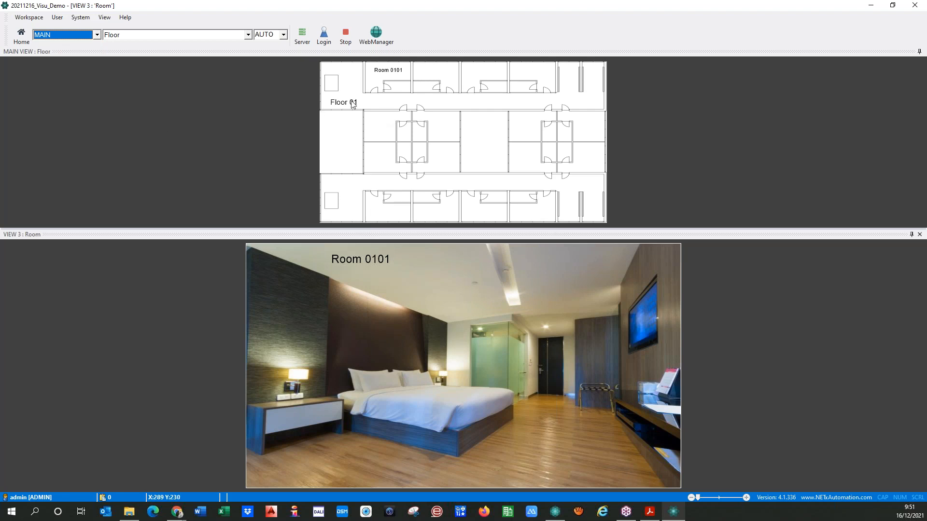
click(248, 37)
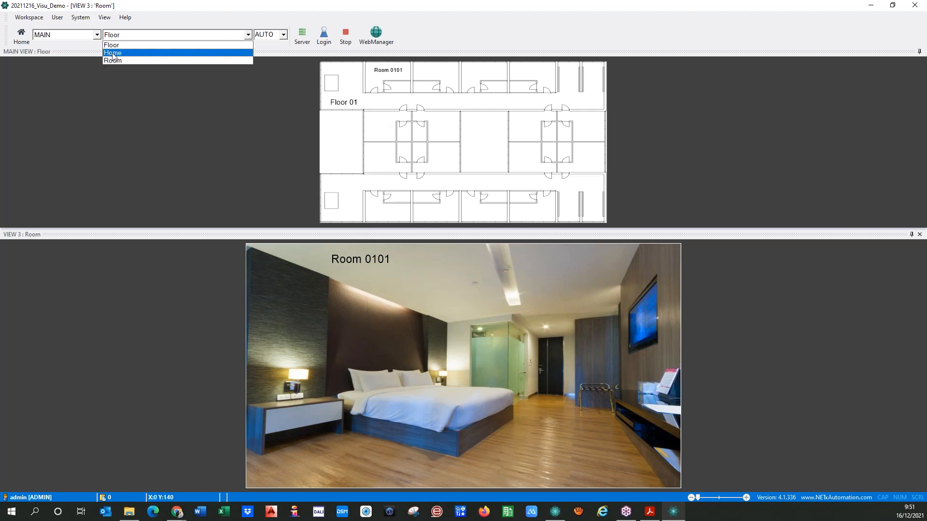
click(115, 52)
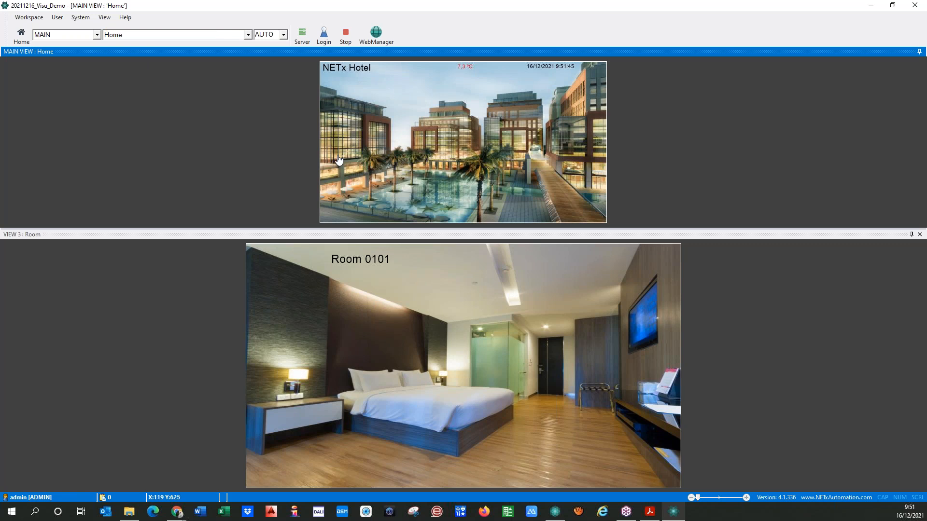
click(339, 160)
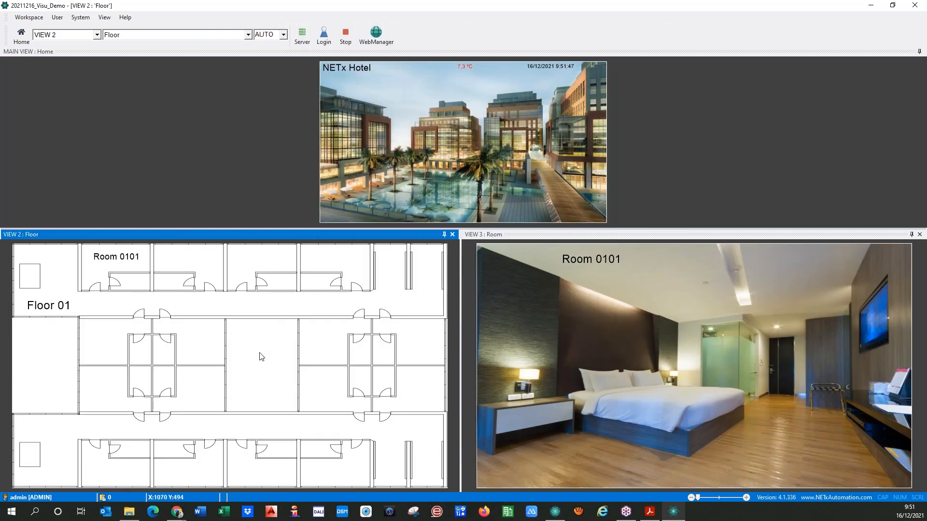
click(99, 273)
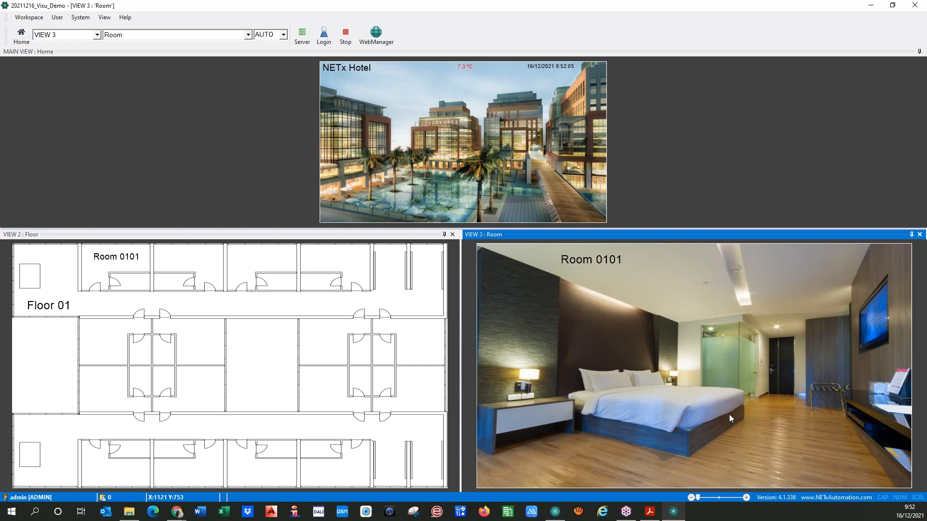
Stop the runtime, open the Room page and nudge the Room 0101 label slightly higher
click(351, 34)
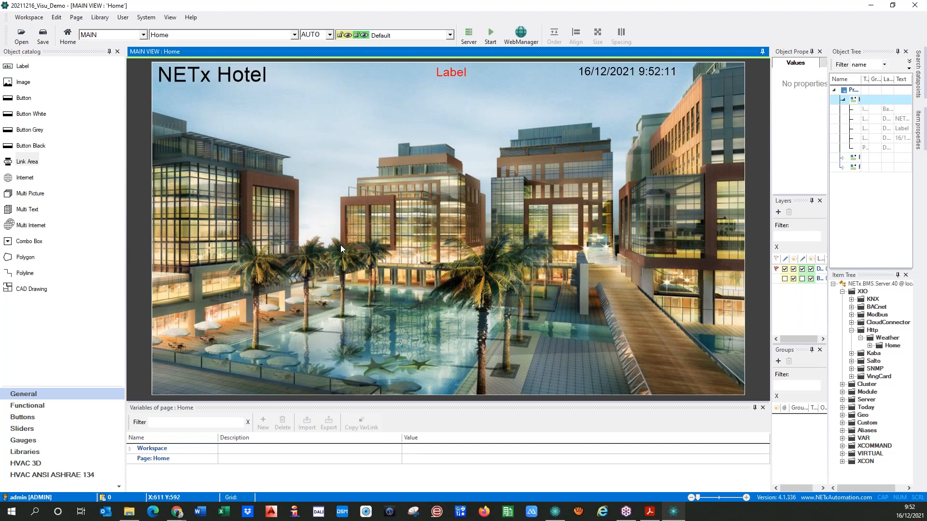
click(294, 35)
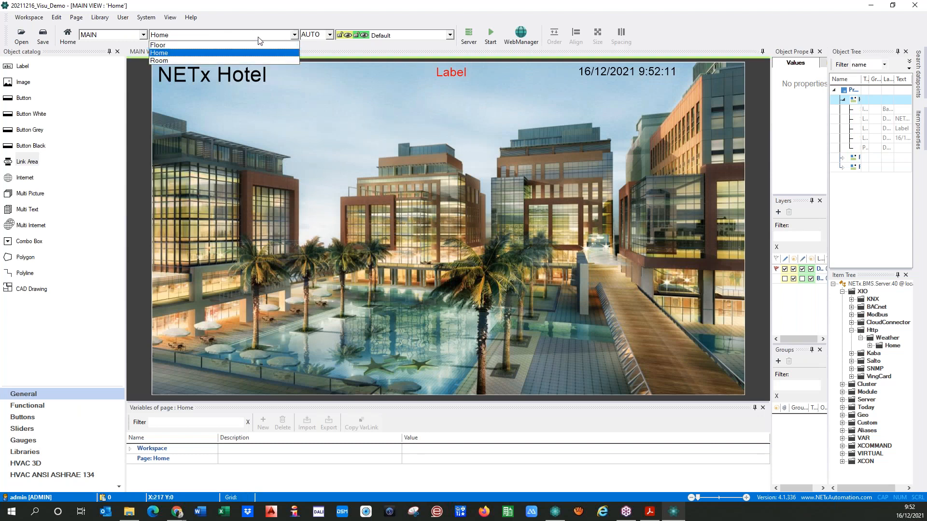
click(177, 60)
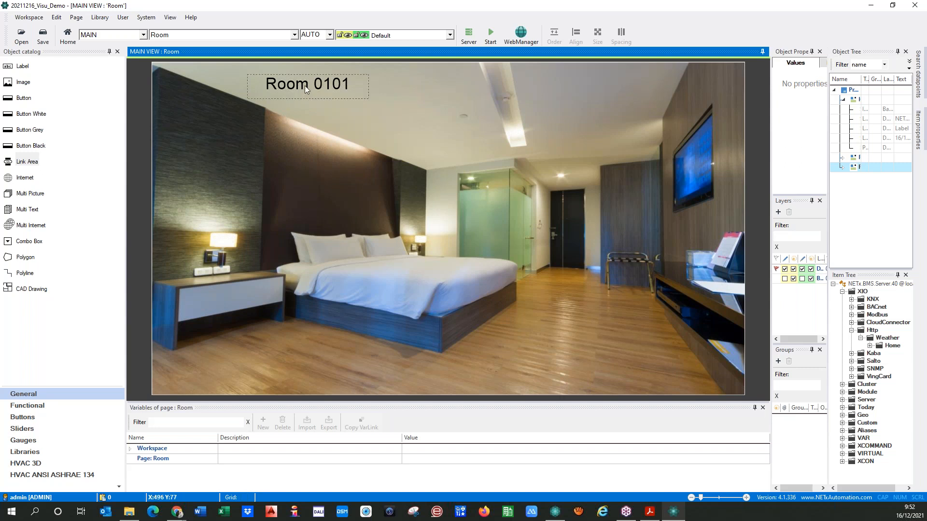
drag(307, 88, 306, 80)
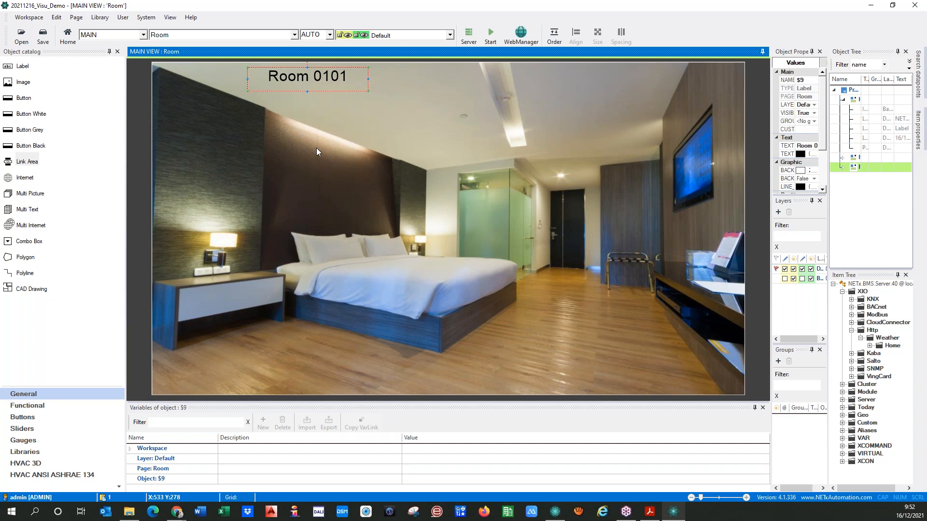
click(76, 17)
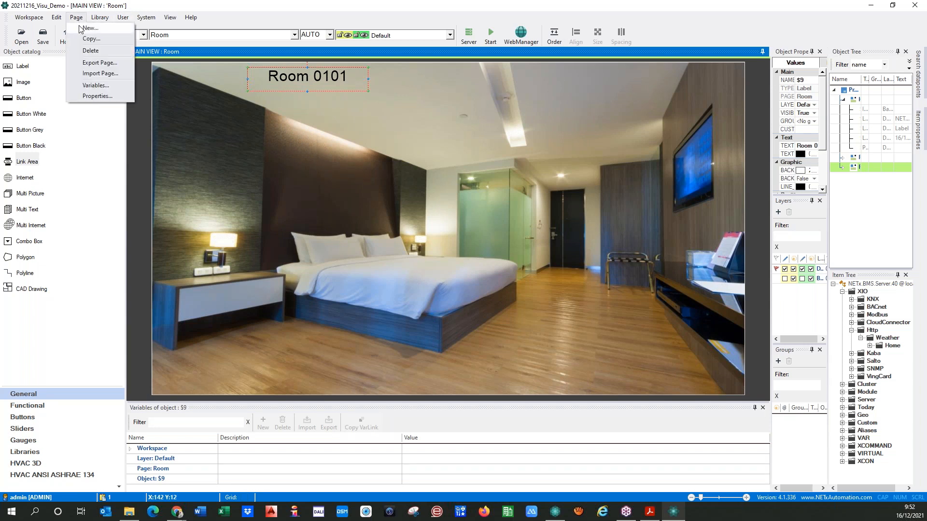
Create a new blank page named Special
click(75, 30)
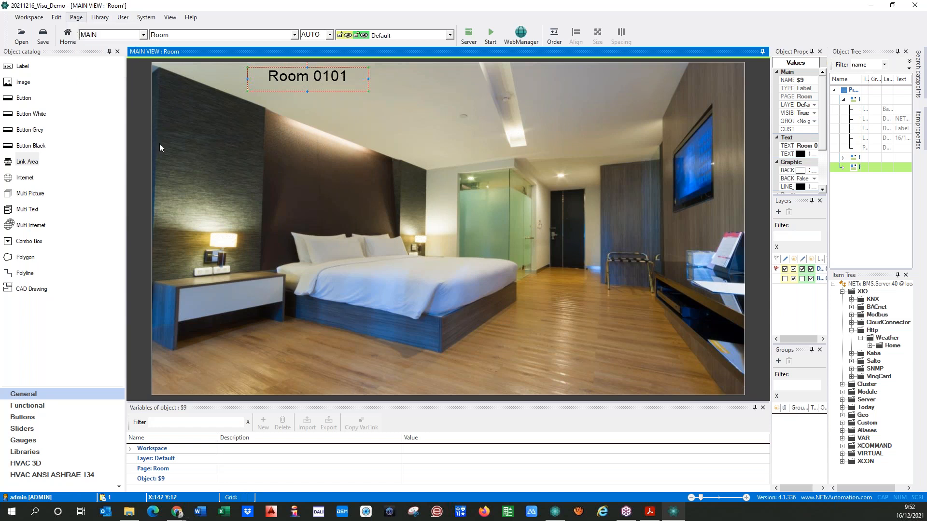
text(Special)
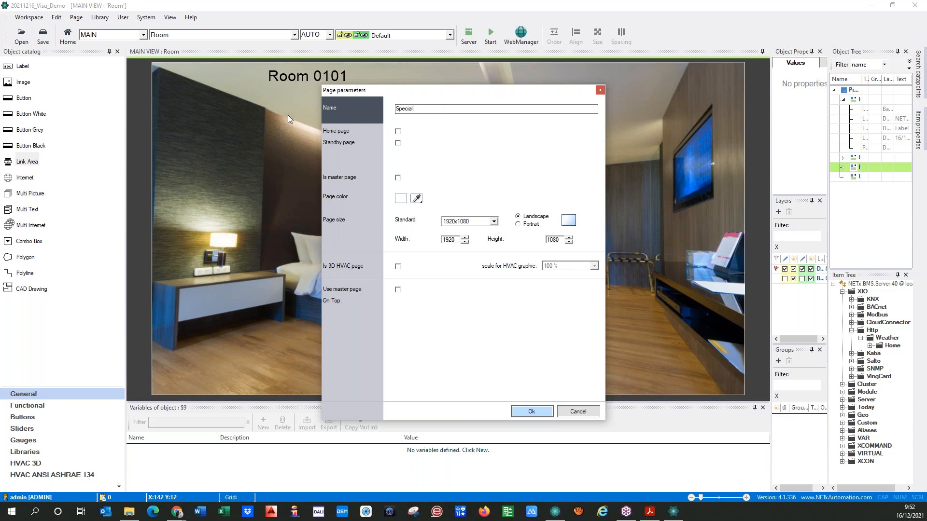
click(525, 412)
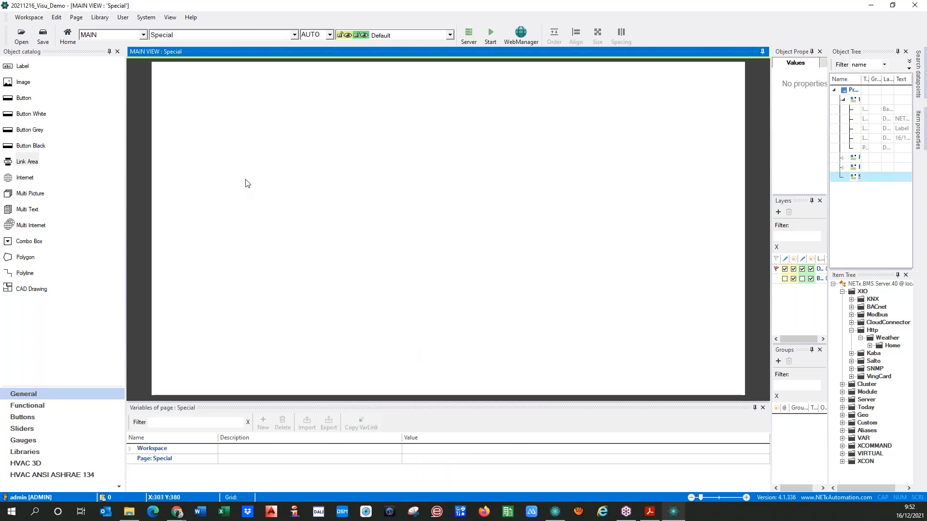
click(7, 288)
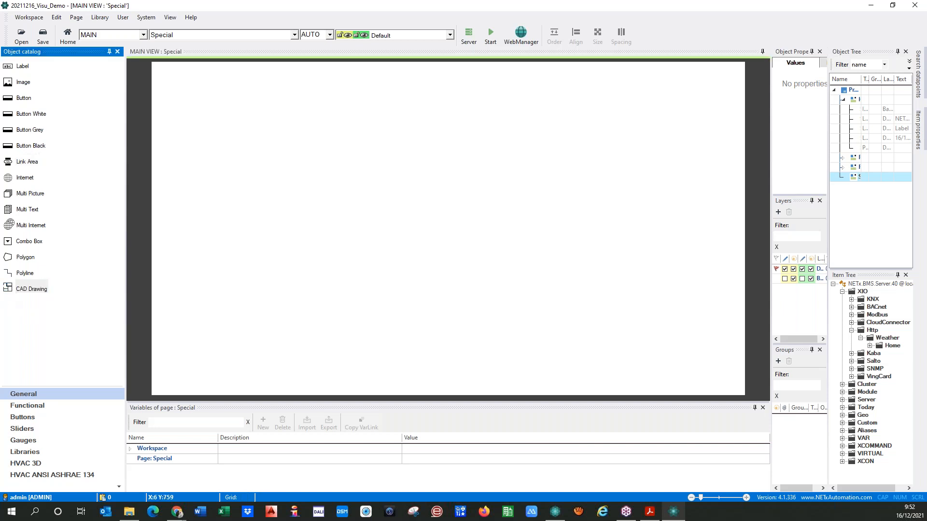
Place a CAD drawing object stretched across most of the Special page
click(213, 118)
drag(238, 138, 482, 269)
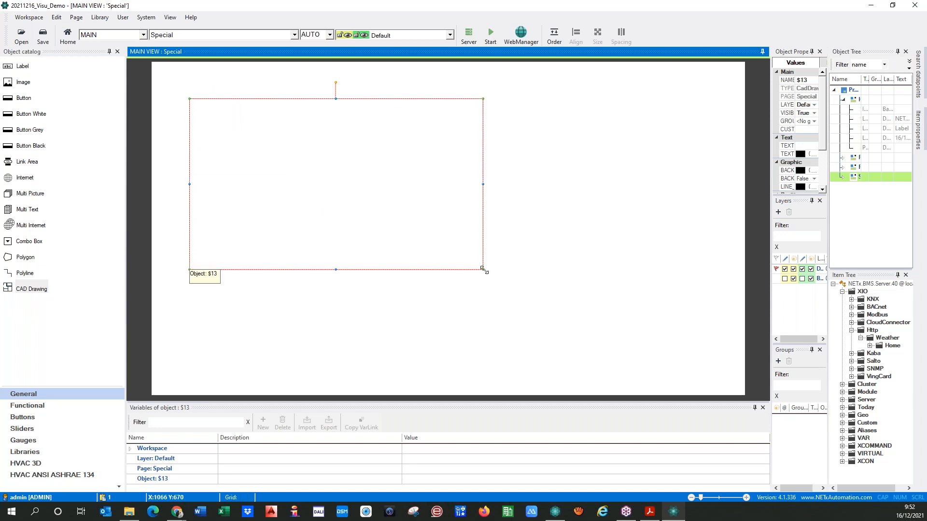
mouse_move(482, 269)
mouse_down()
mouse_move(744, 394)
mouse_move(724, 385)
mouse_up()
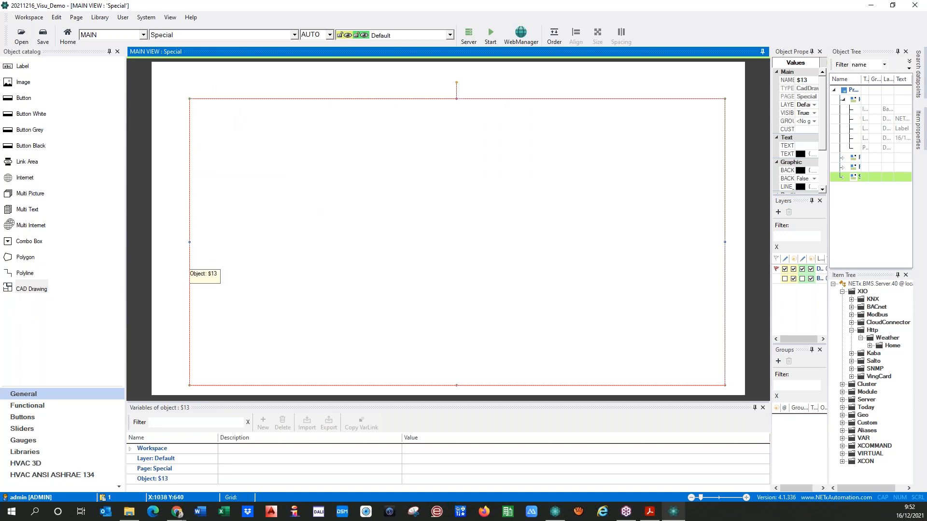
double_click(475, 263)
Set the CAD drawing's position to Top 0, Left 0 and its size to 1920 × 1080
click(385, 123)
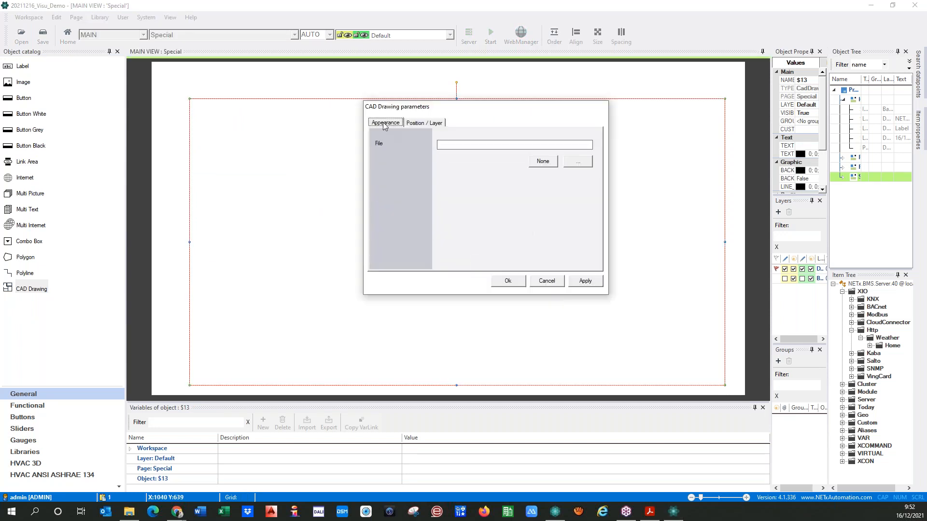
click(408, 123)
key(Tab)
text(0)
key(Tab)
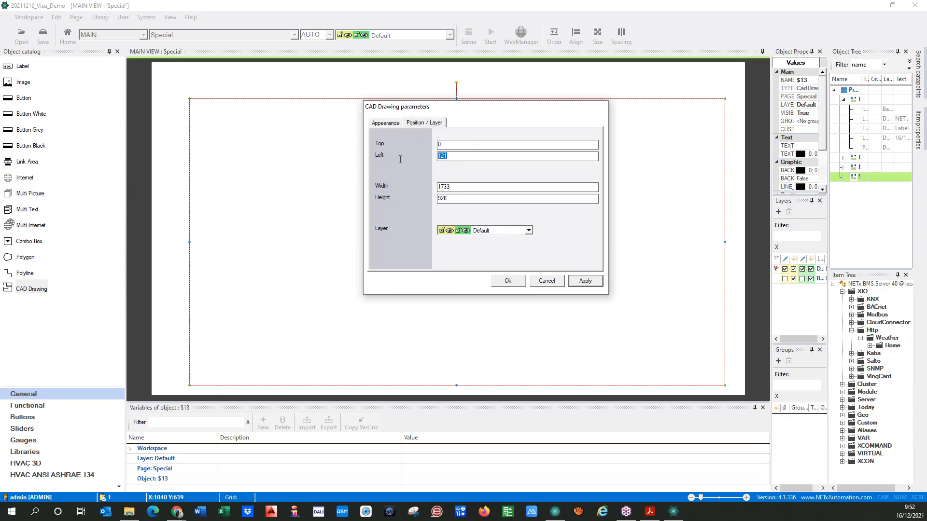
key(Tab)
text(1920)
key(Tab)
text(10)
click(585, 280)
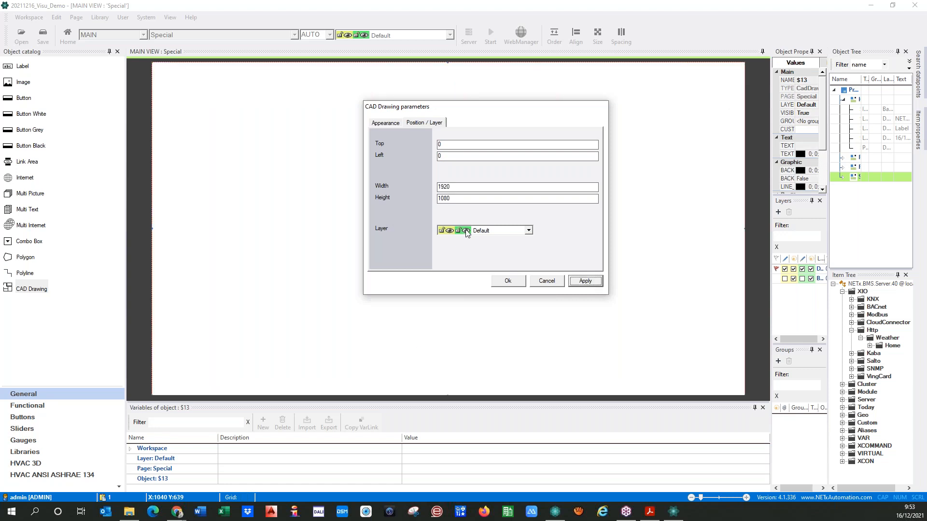
click(384, 123)
click(579, 162)
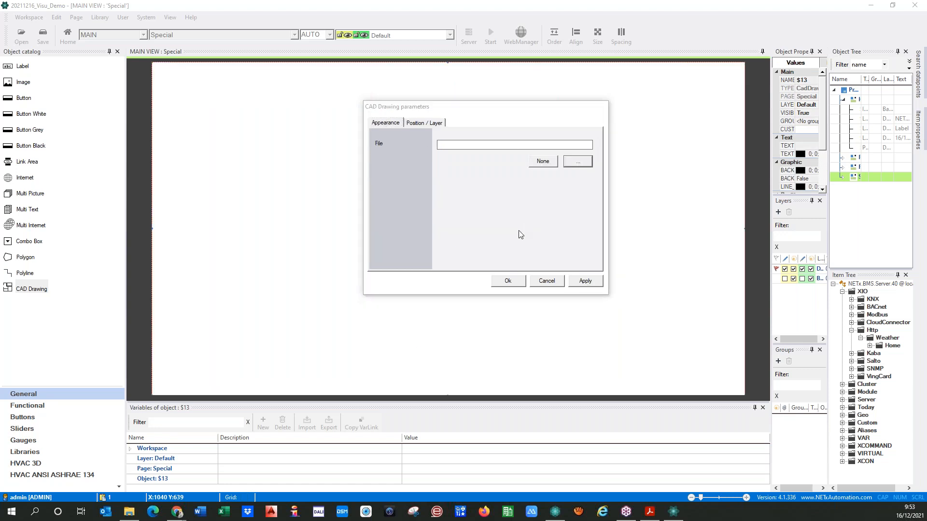
Choose the floorplan file in Import CAD Drawing and open it with Abrir
drag(564, 73, 0, 79)
drag(0, 70, 328, 78)
click(242, 138)
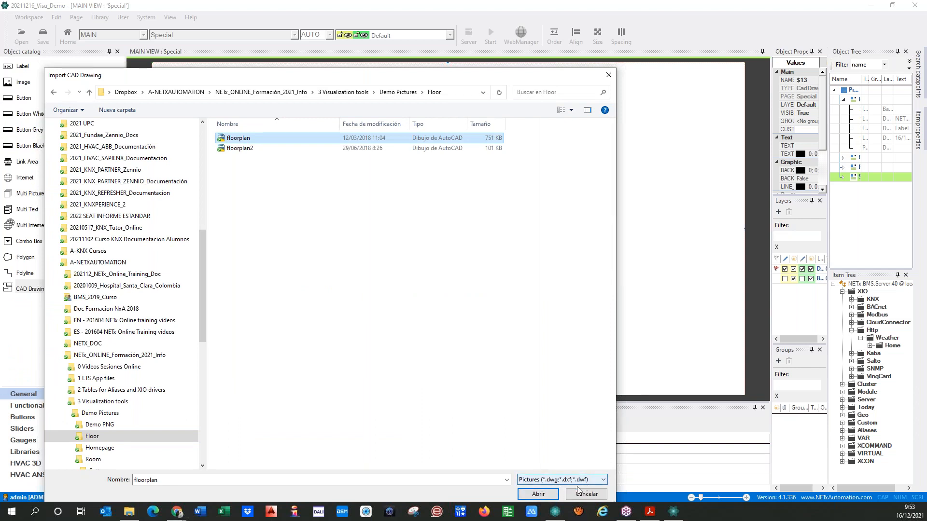
click(530, 496)
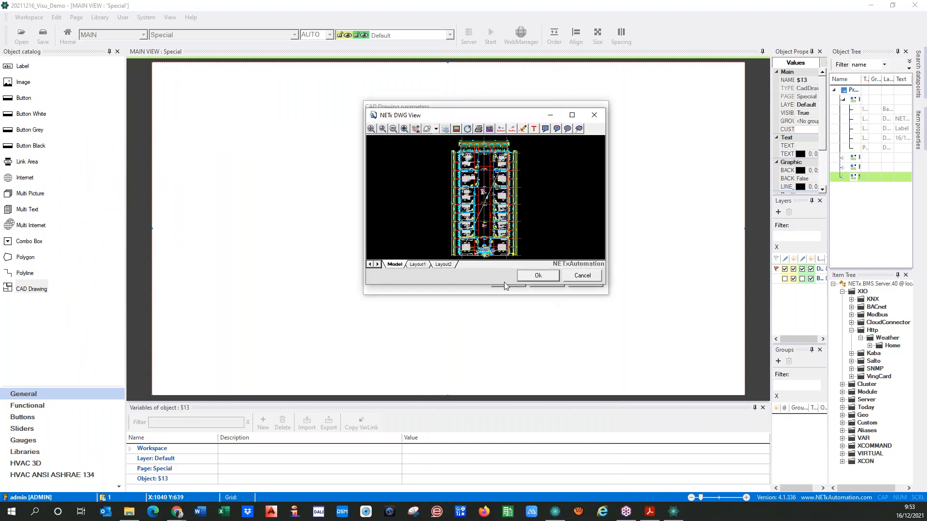
Enlarge the CAD preview and switch off layers 0 and 0_windwächter
click(572, 116)
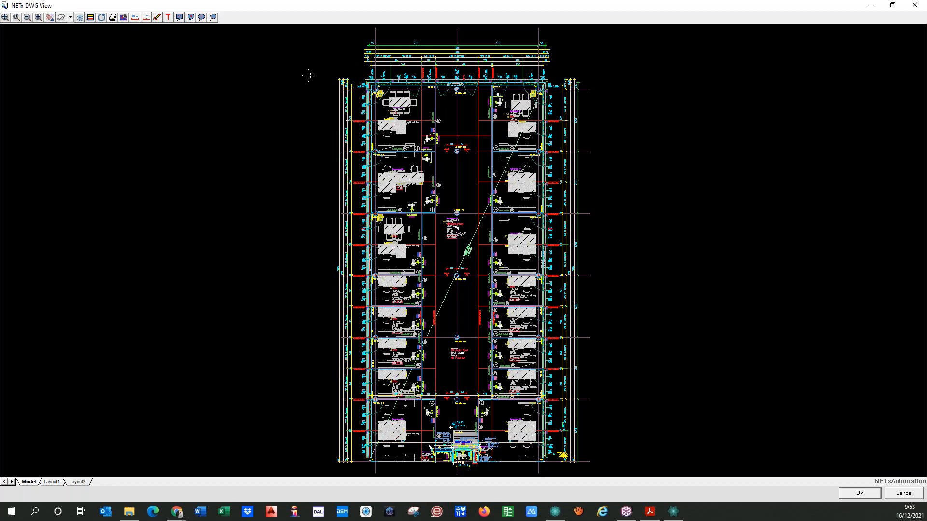
click(80, 17)
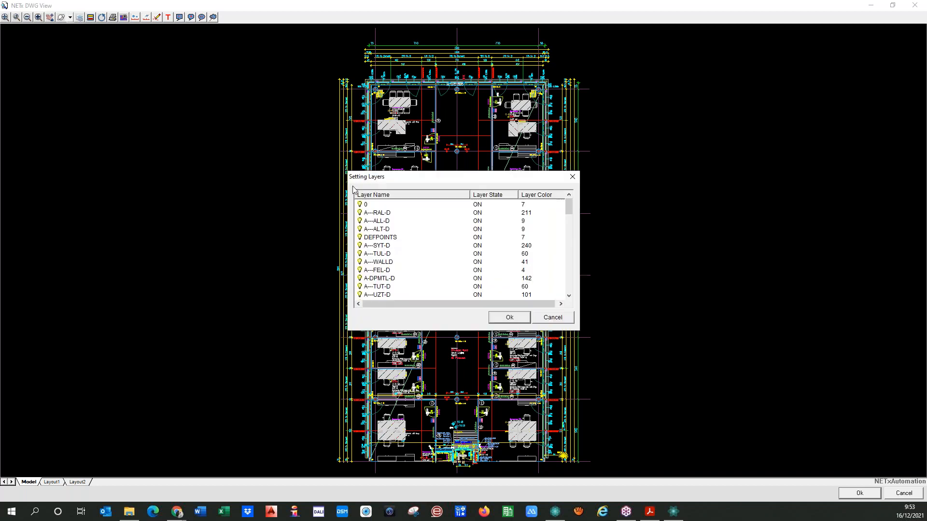
double_click(480, 204)
click(510, 318)
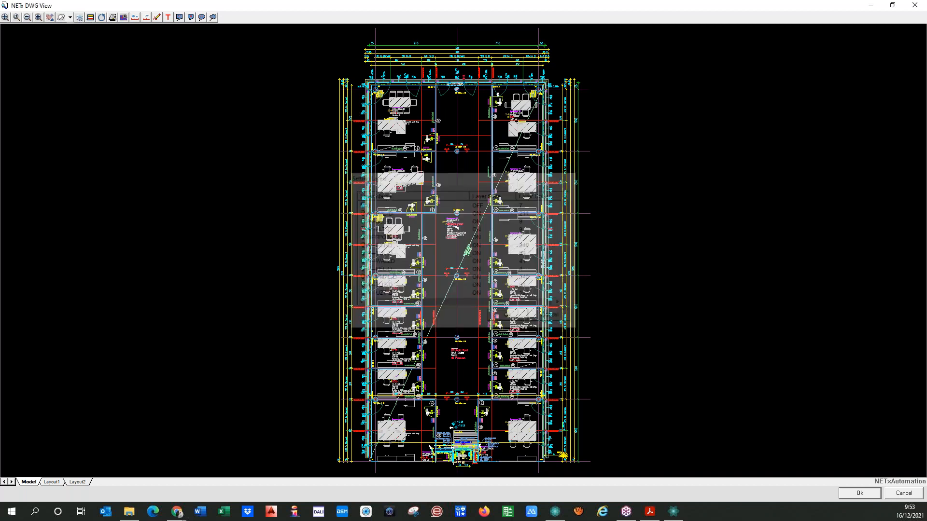
click(79, 17)
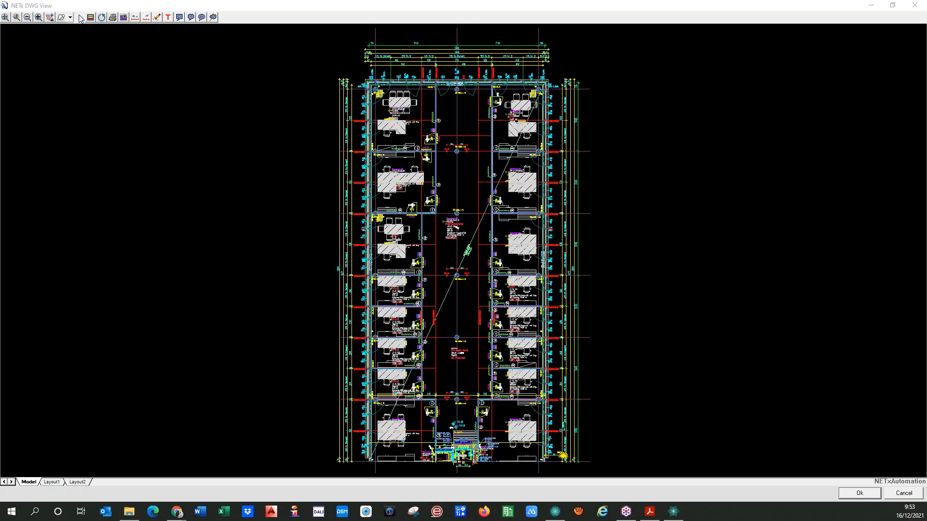
scroll(378, 237, down, 3)
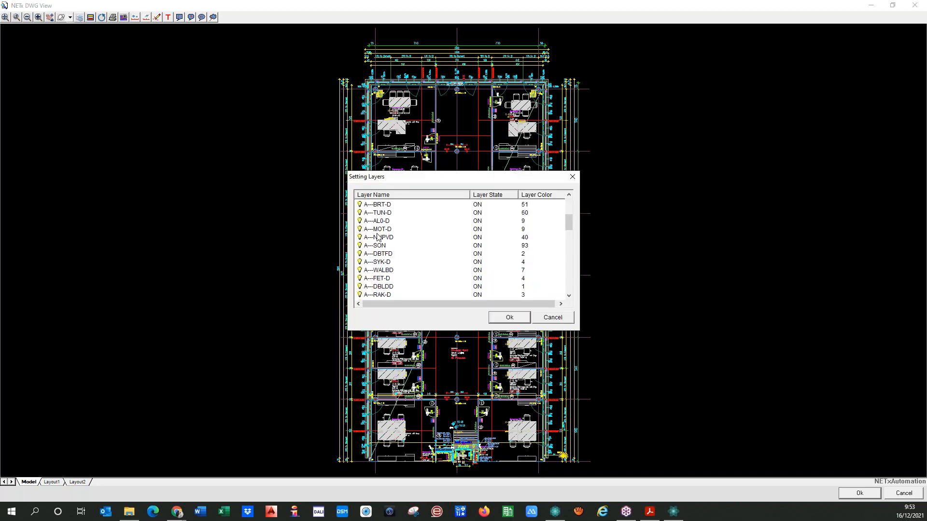
scroll(378, 236, down, 5)
double_click(365, 239)
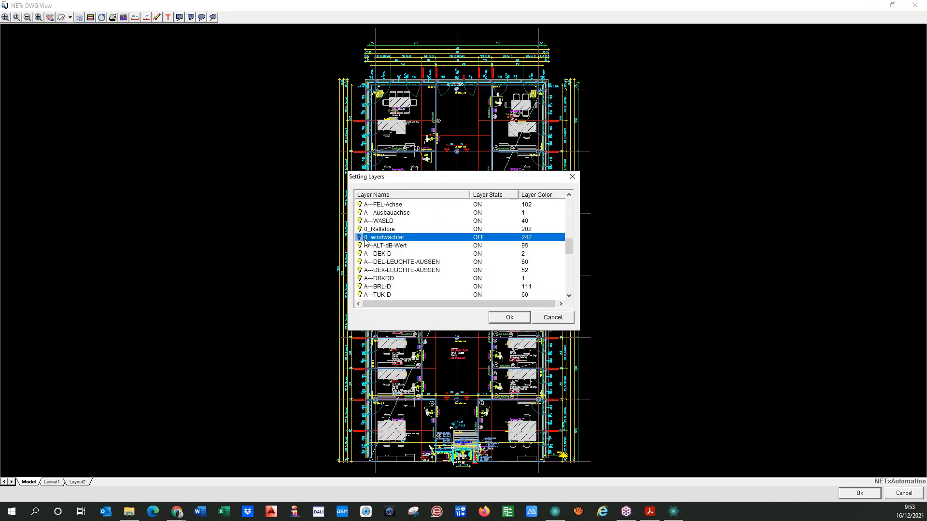
click(511, 318)
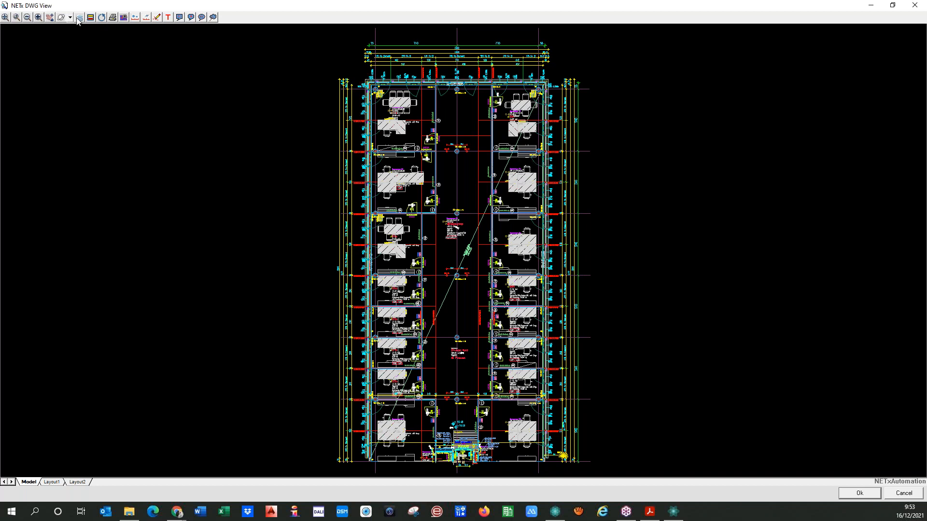
Zoom-window onto the plan's upper rooms and apply that section to the page
click(17, 18)
click(368, 83)
click(546, 212)
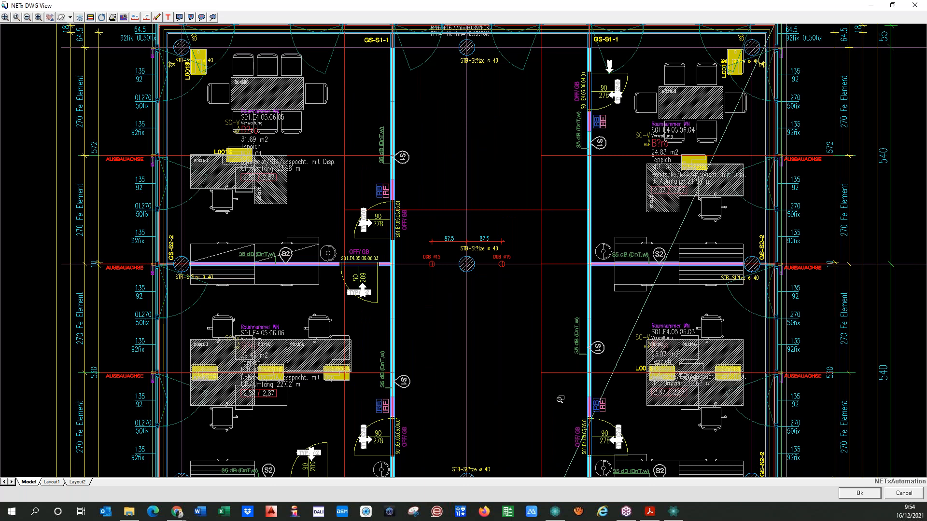
click(853, 497)
click(586, 283)
click(508, 283)
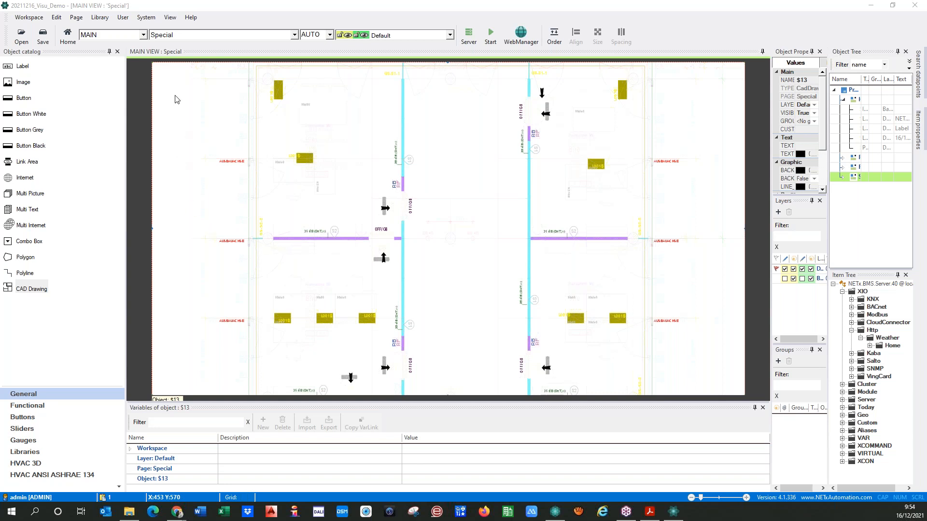
Pan the floor plan inside its frame, then switch to the Room page
mouse_move(354, 214)
mouse_down()
mouse_move(431, 260)
mouse_move(311, 208)
mouse_move(288, 187)
mouse_up()
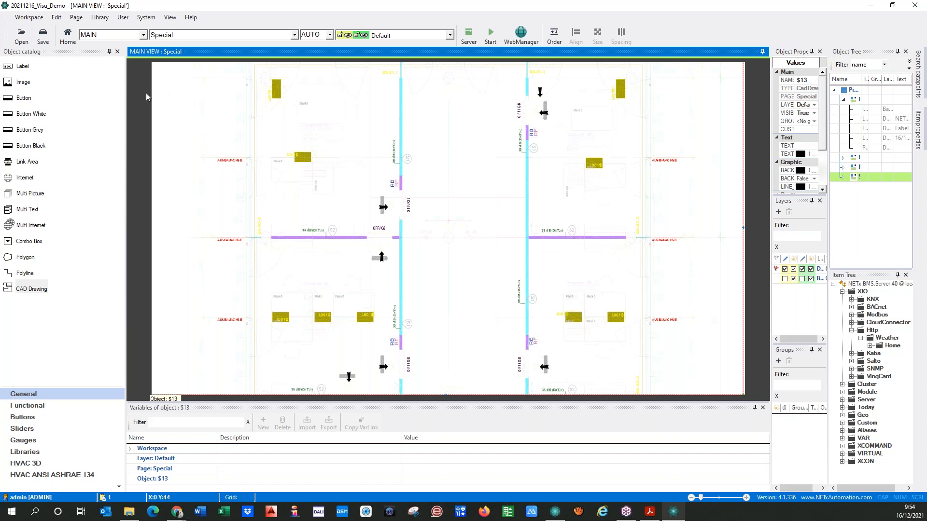
click(217, 38)
click(172, 61)
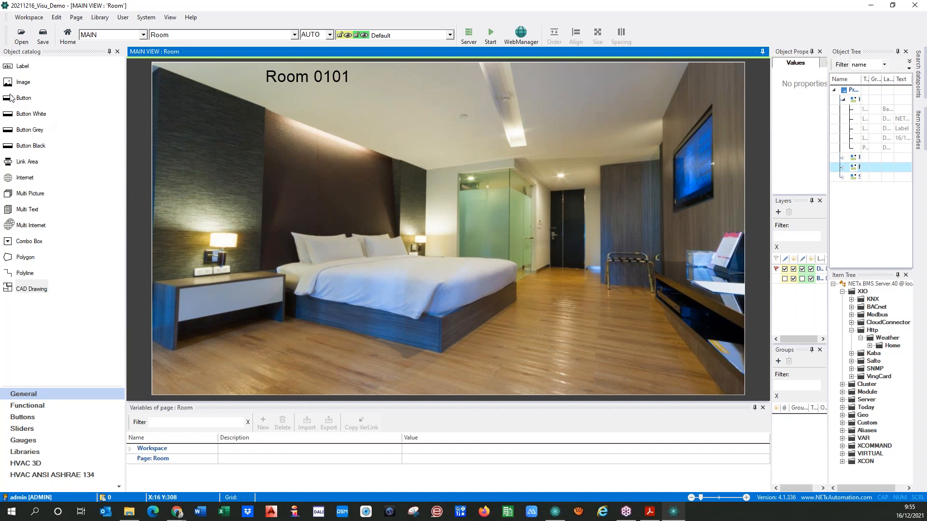
Add a Round LED from Buttons and a plain Button from General near the photo's top
click(23, 417)
drag(8, 113, 402, 162)
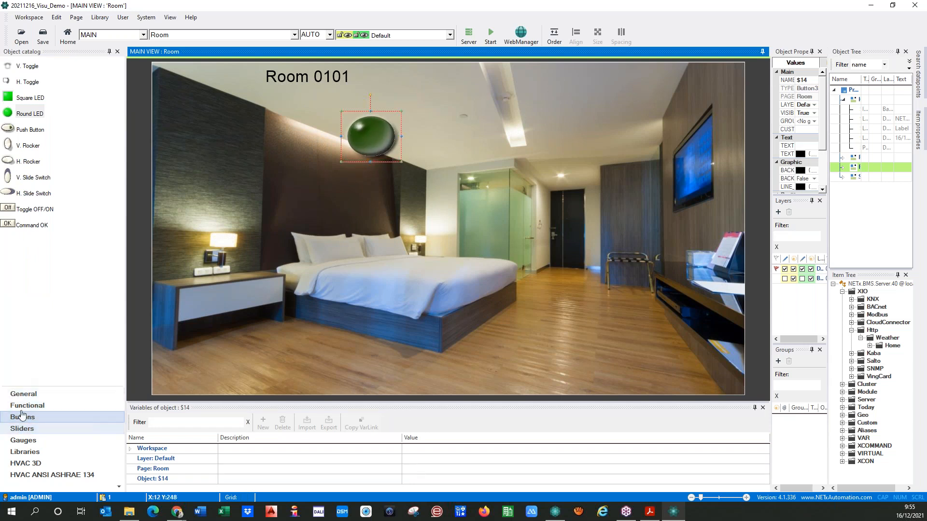
click(24, 394)
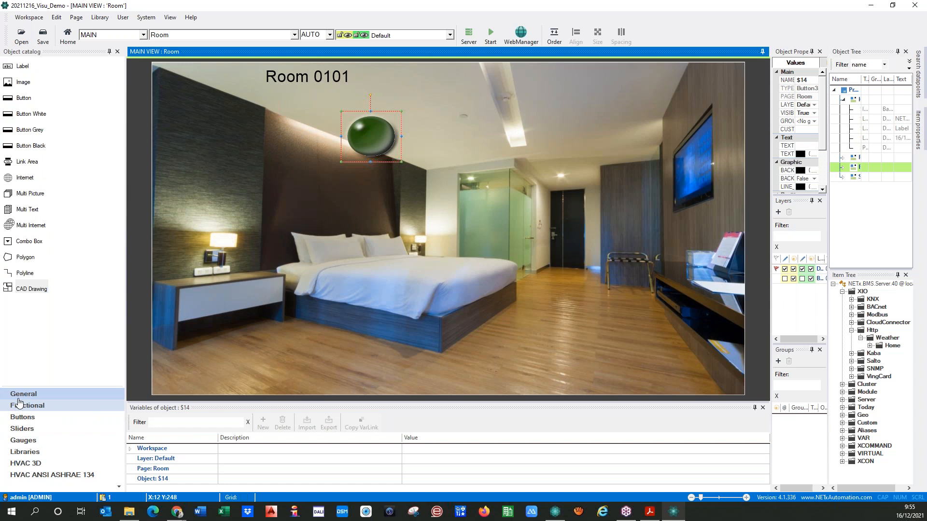
drag(12, 98, 570, 90)
Make the new button $15 taller and wider using its handles
click(378, 134)
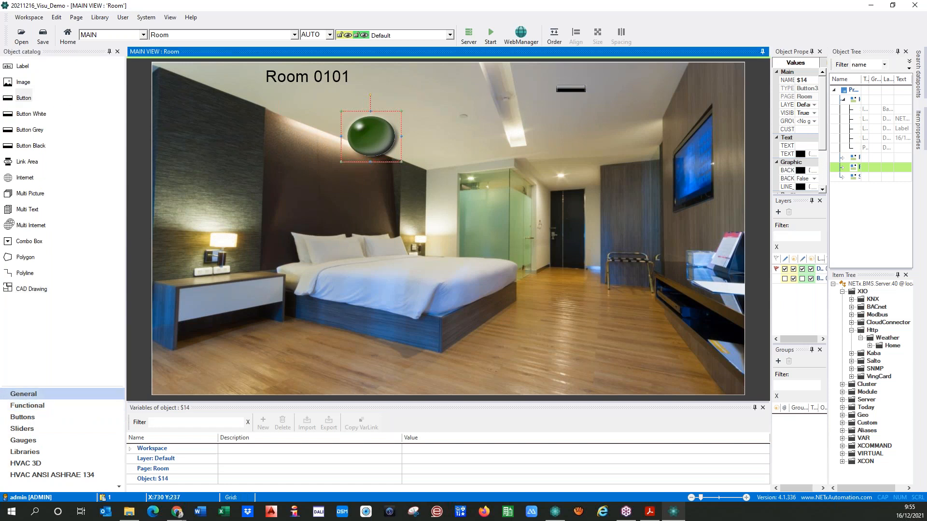
click(567, 91)
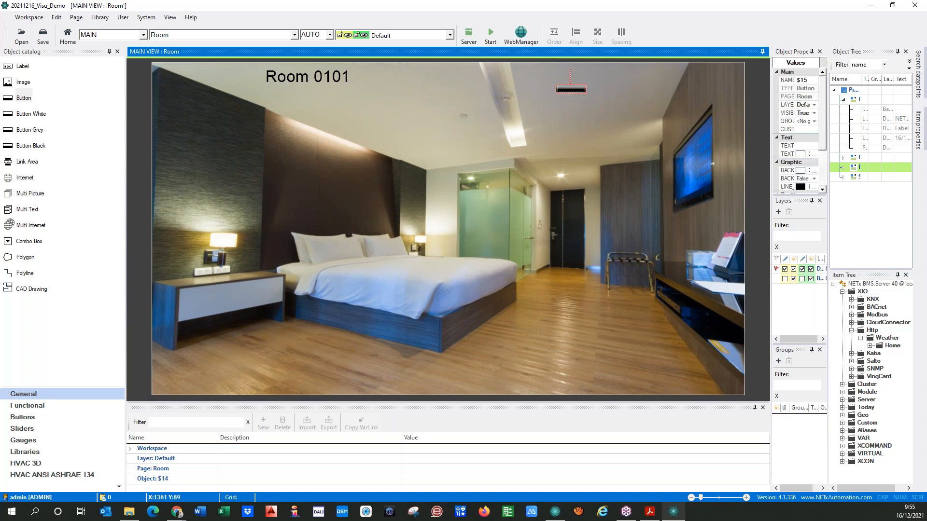
click(42, 103)
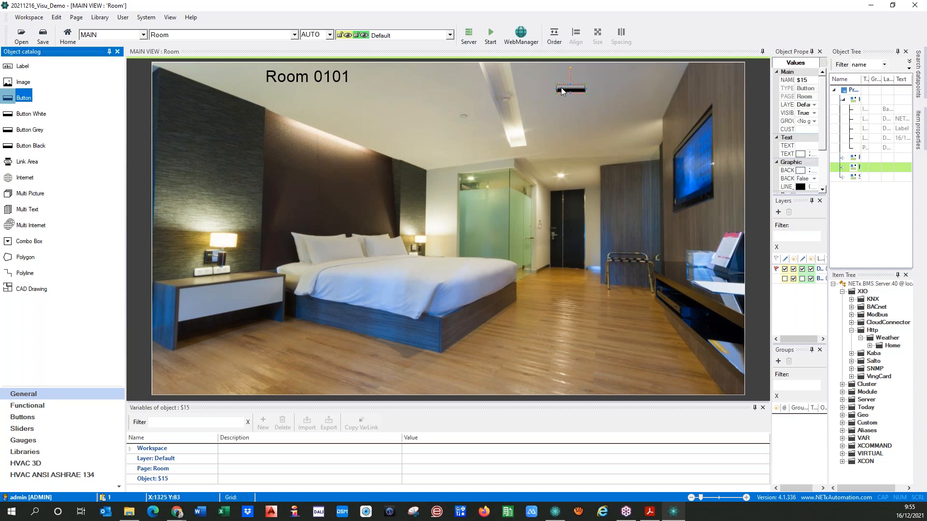
drag(571, 93, 572, 147)
mouse_move(585, 116)
mouse_down()
mouse_move(617, 116)
mouse_move(570, 112)
mouse_move(590, 118)
mouse_up()
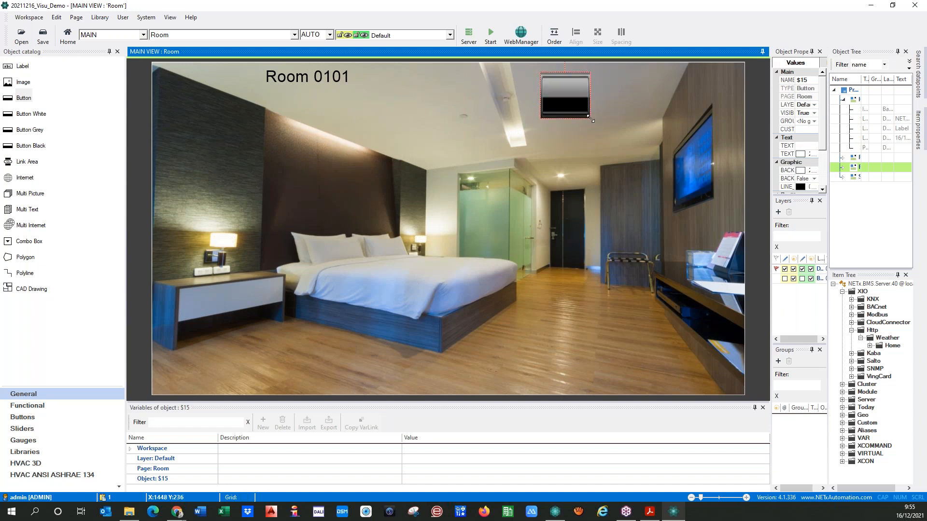
Open button $15's parameters, check Appearance, and drop down the Function list on Object
double_click(565, 105)
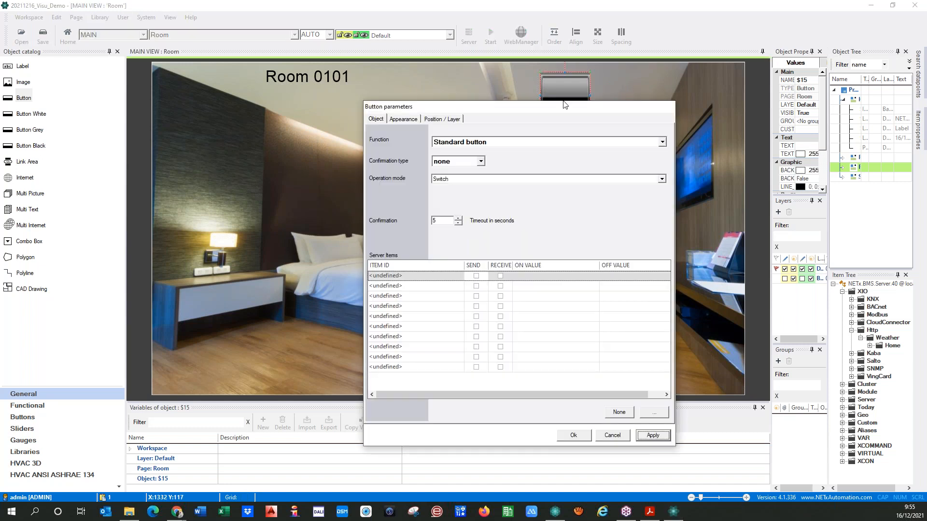
drag(562, 108, 389, 105)
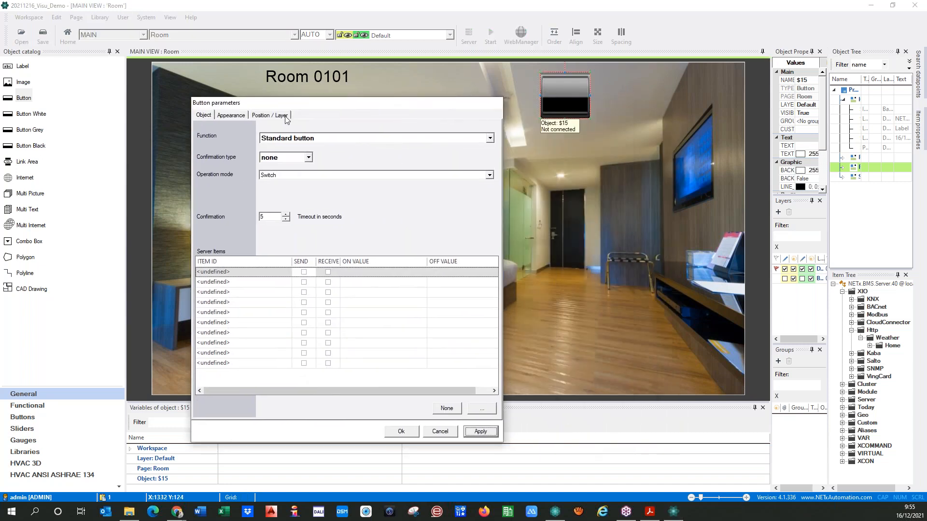
click(232, 116)
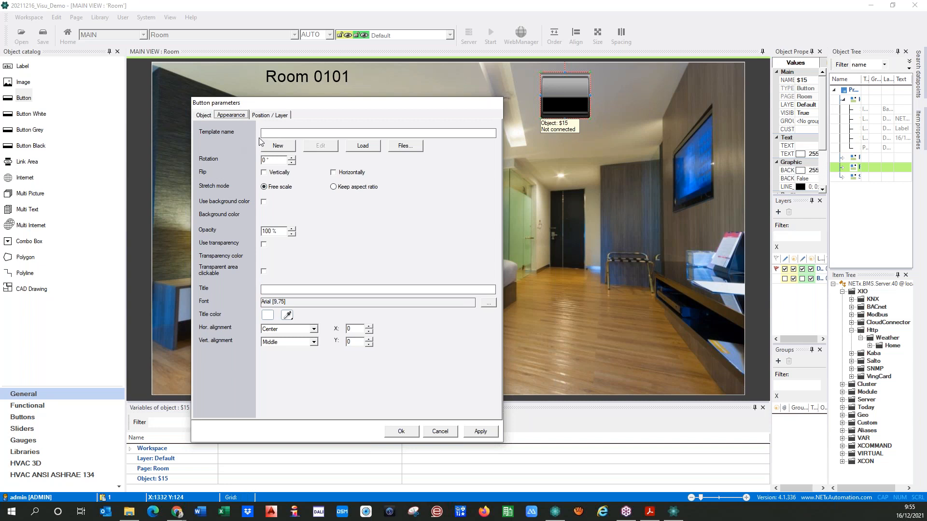
click(202, 117)
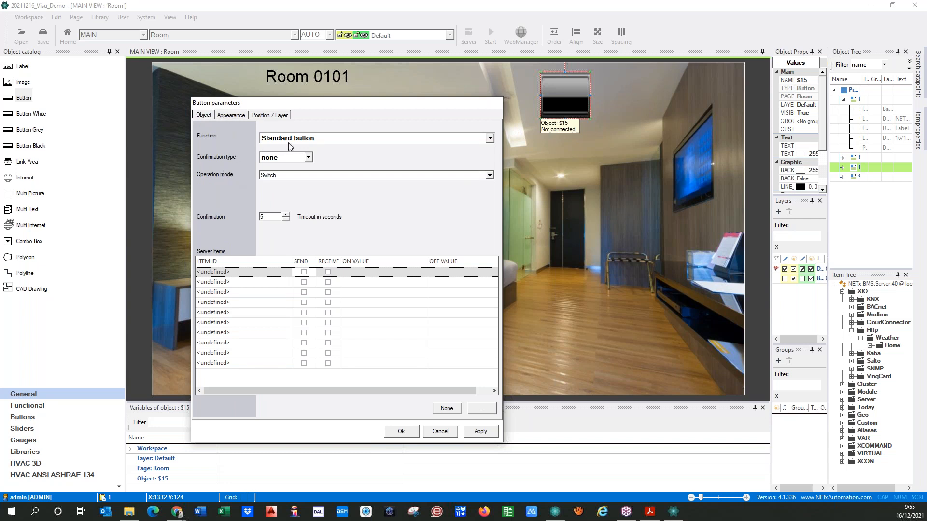
click(490, 139)
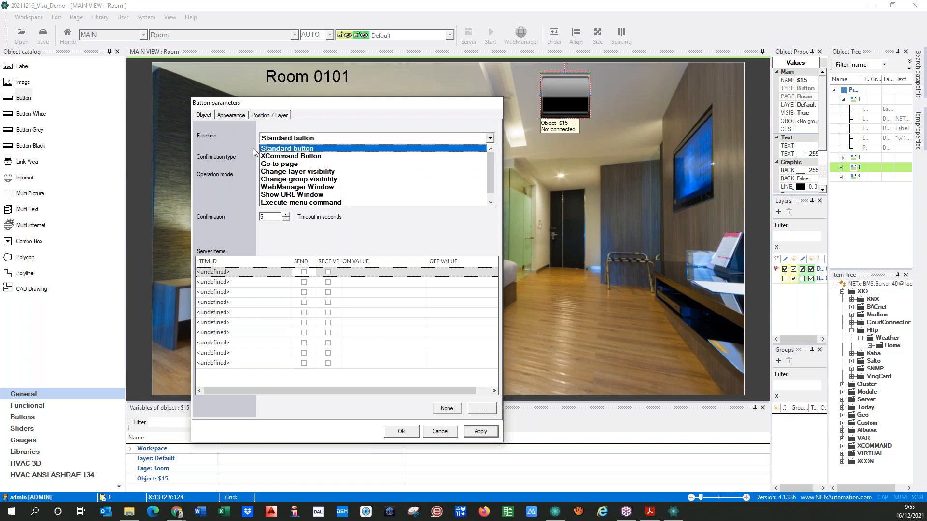
Review the operation modes list, keeping the button in Switch mode
click(228, 145)
click(490, 175)
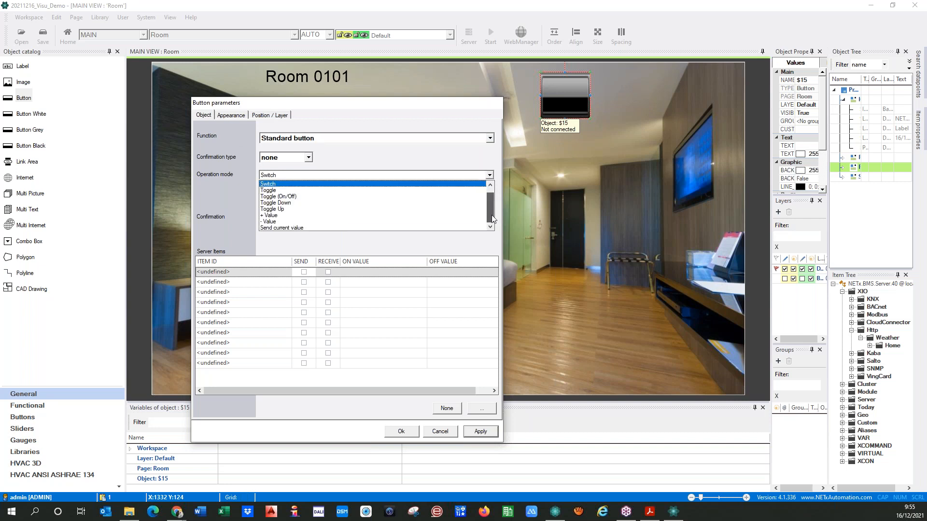
click(490, 141)
Set Function to XCommand Button and inspect the second row's ONEVENT trigger list
click(490, 141)
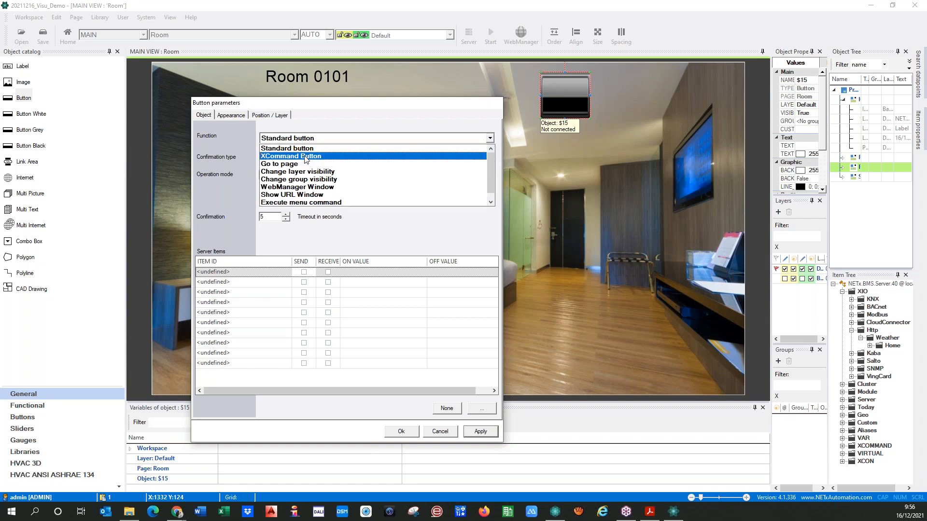
click(306, 157)
click(230, 240)
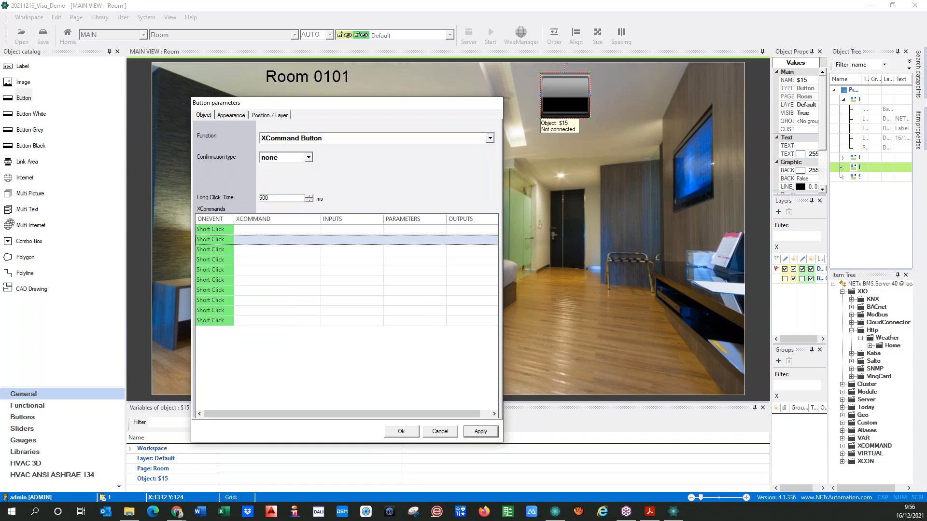
click(237, 240)
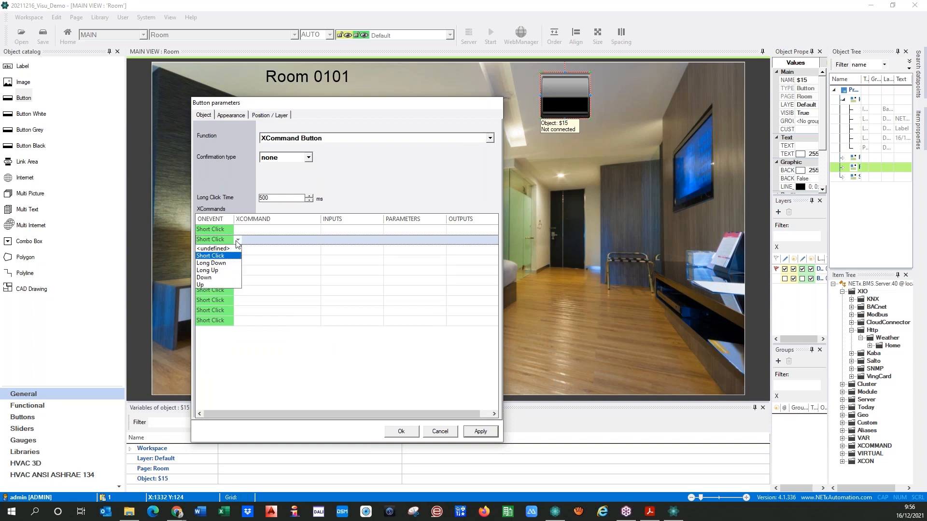
click(241, 179)
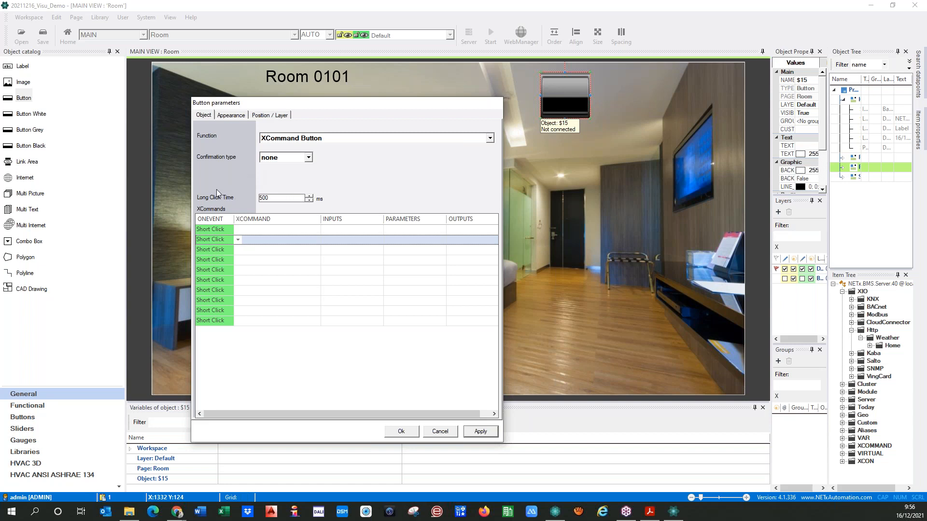
Browse the XCommand list for the first short-click command row, then back out without choosing one
click(207, 230)
click(253, 230)
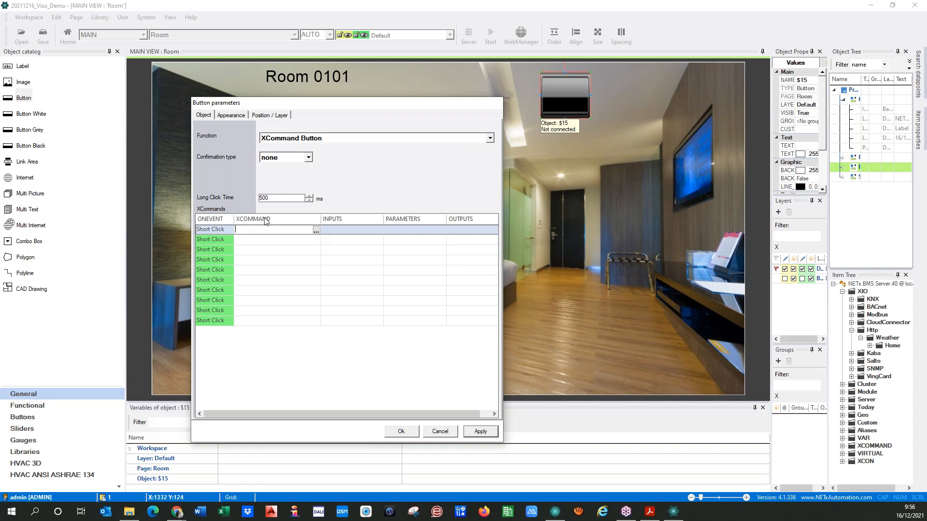
click(317, 229)
click(598, 156)
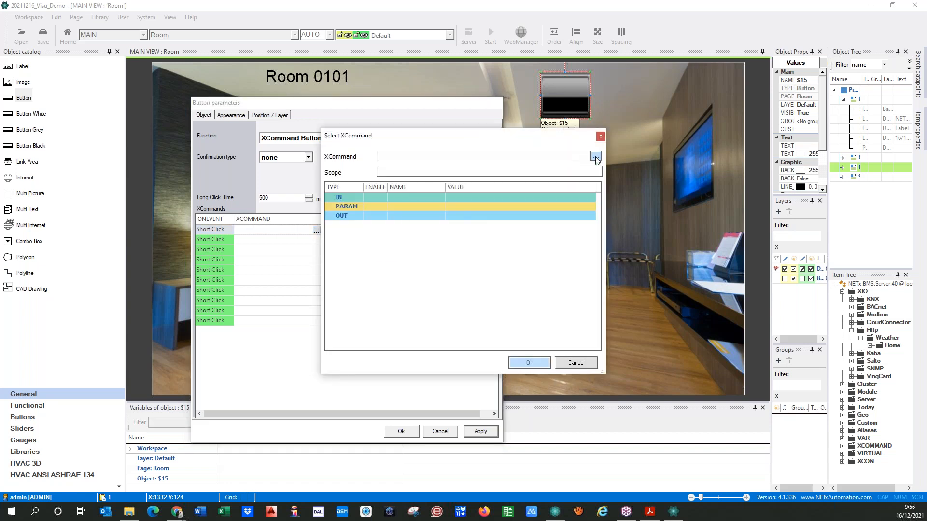
drag(599, 187, 601, 167)
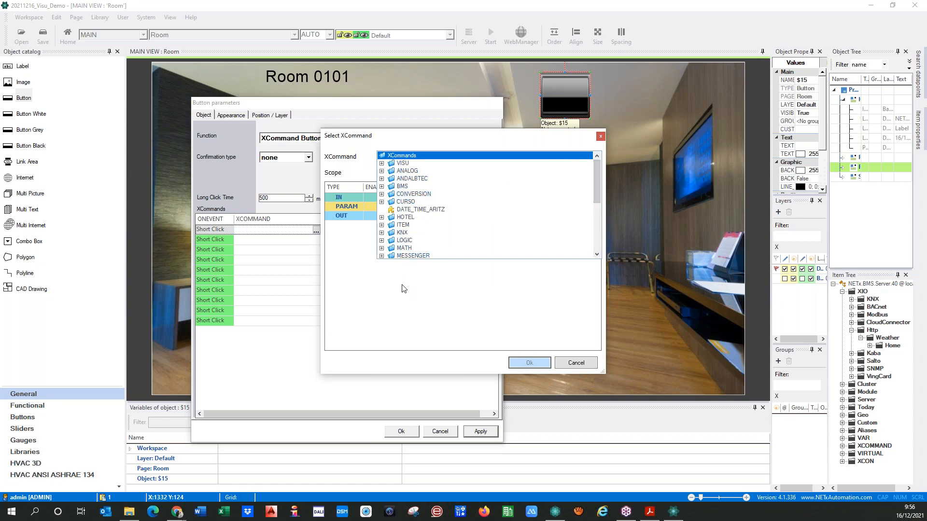
click(569, 364)
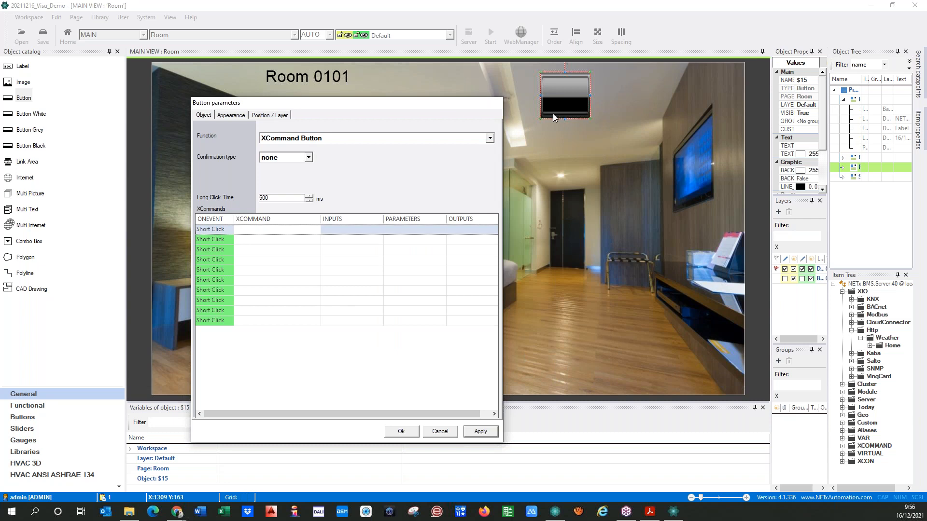
Look through the button Function list without changing it
click(489, 139)
scroll(314, 147, up, 1)
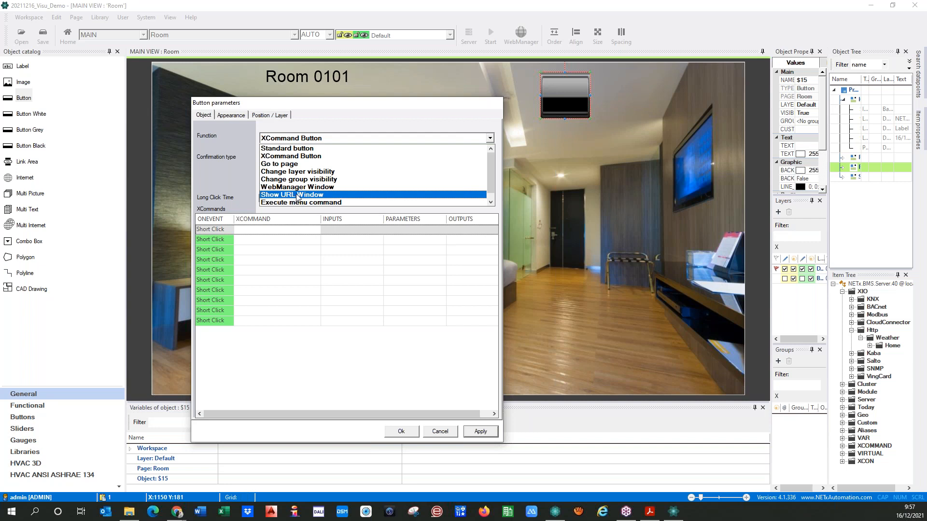
scroll(297, 196, down, 1)
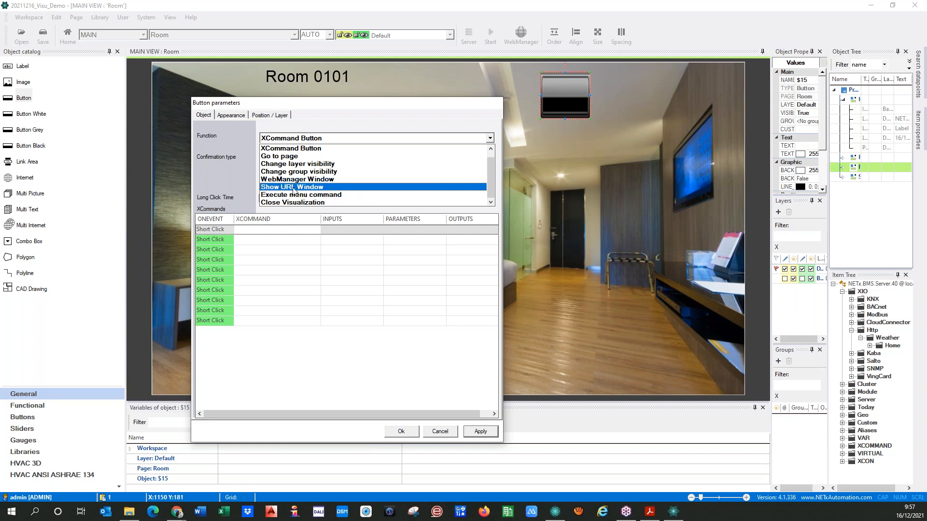
scroll(296, 186, up, 1)
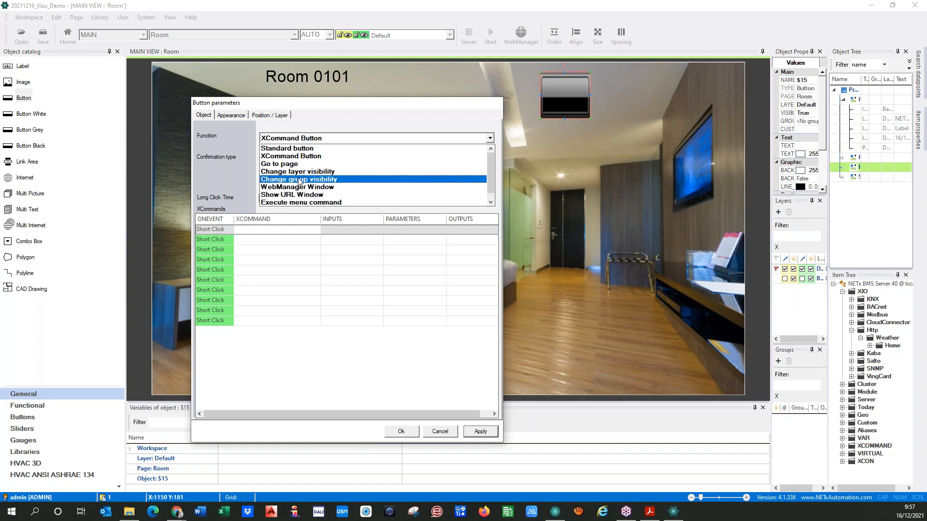
click(236, 145)
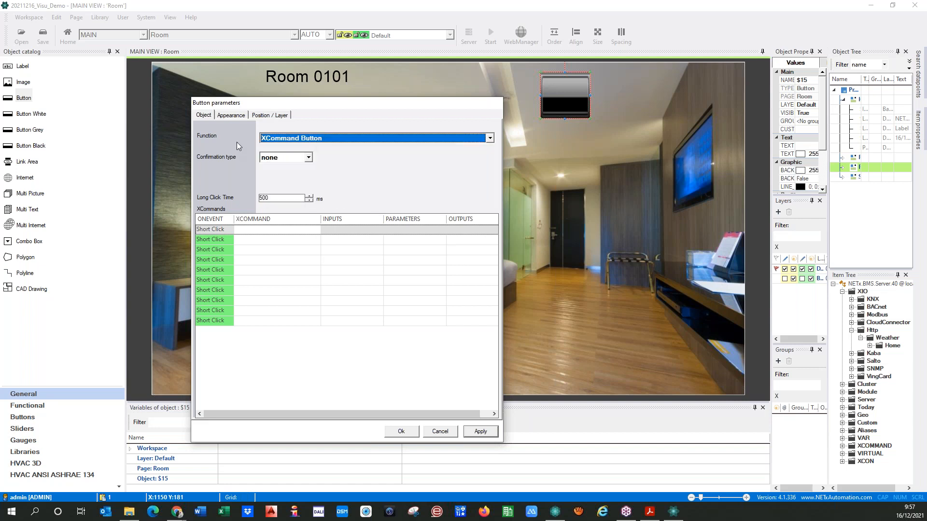
Set Function to Standard button, keep Switch operation mode, and select the first server item row
click(358, 140)
scroll(278, 148, up, 1)
click(278, 147)
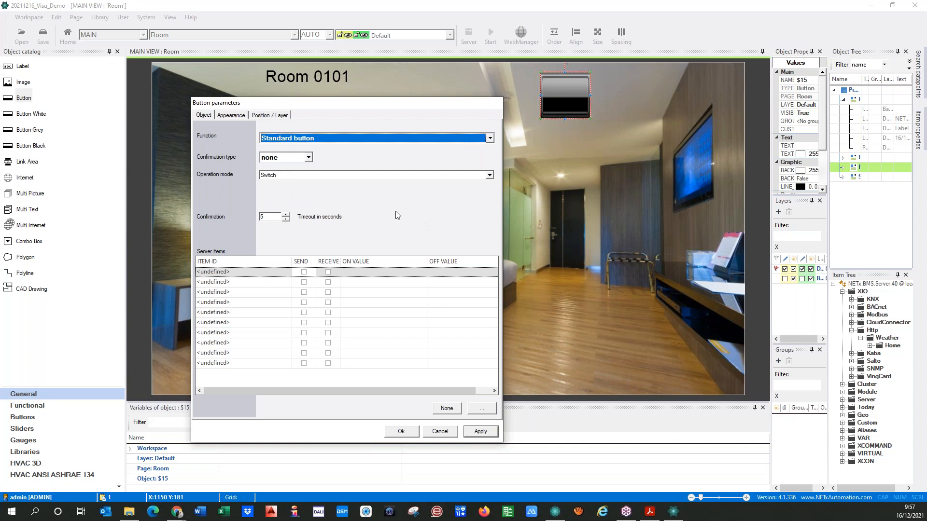
click(489, 175)
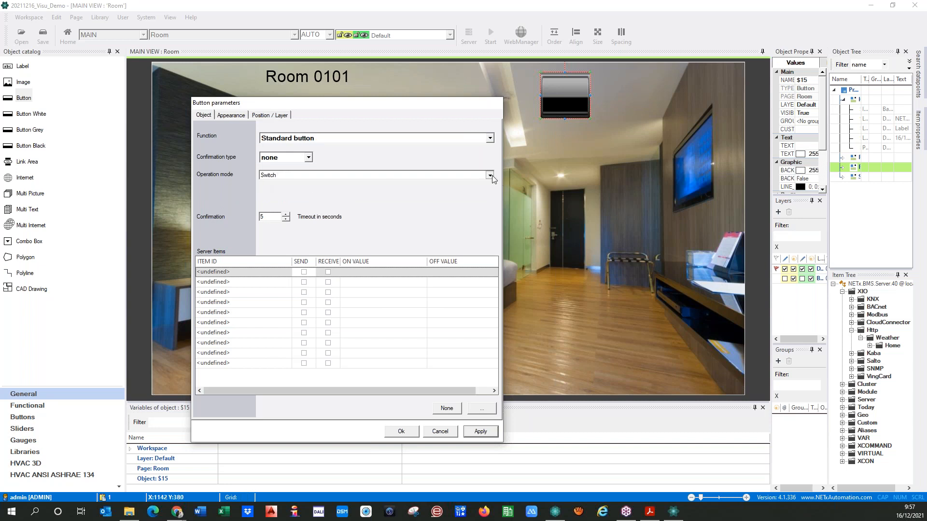
click(269, 184)
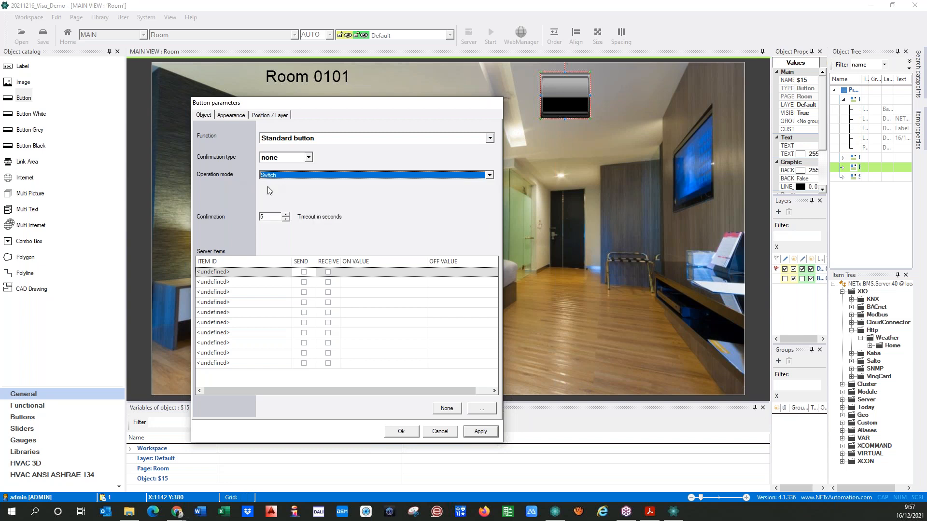
click(261, 274)
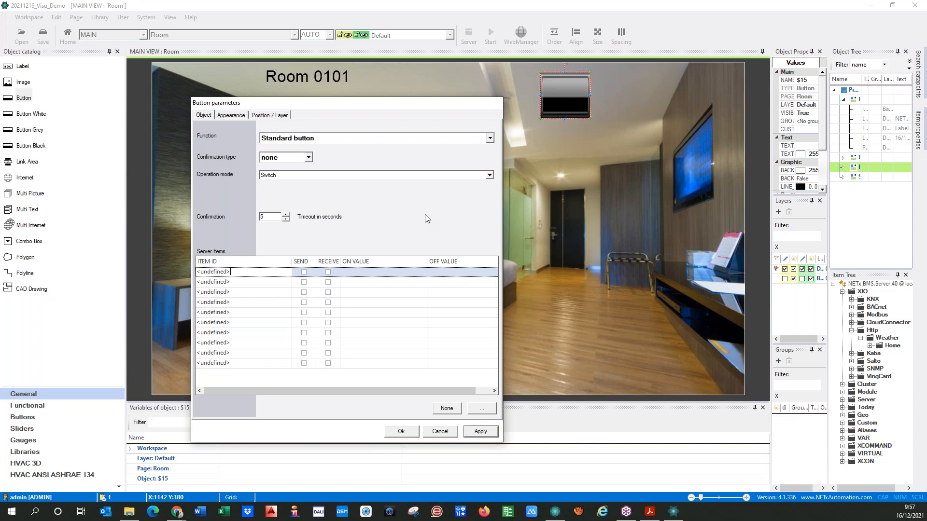
Link the first server item to Aliases > Room 0101 > CENTRAL OFF, then apply and close Button parameters
click(479, 409)
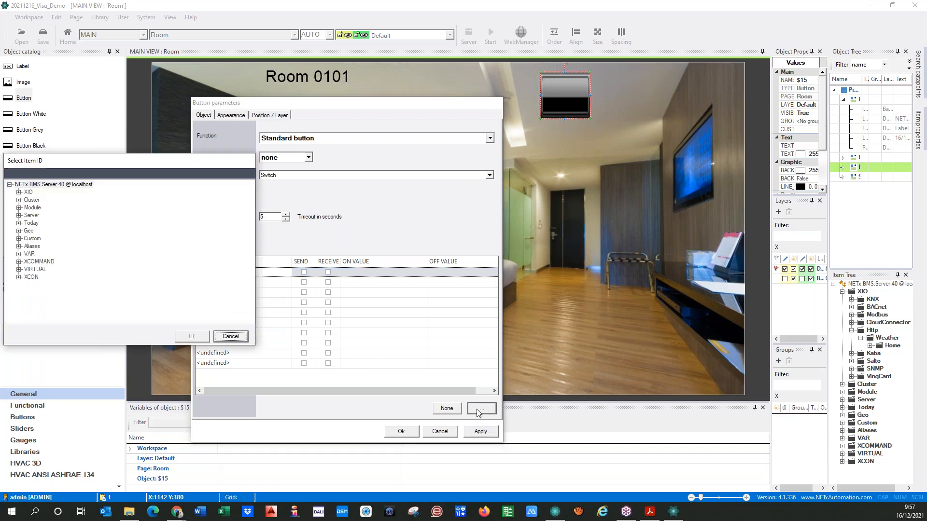
click(20, 246)
click(27, 200)
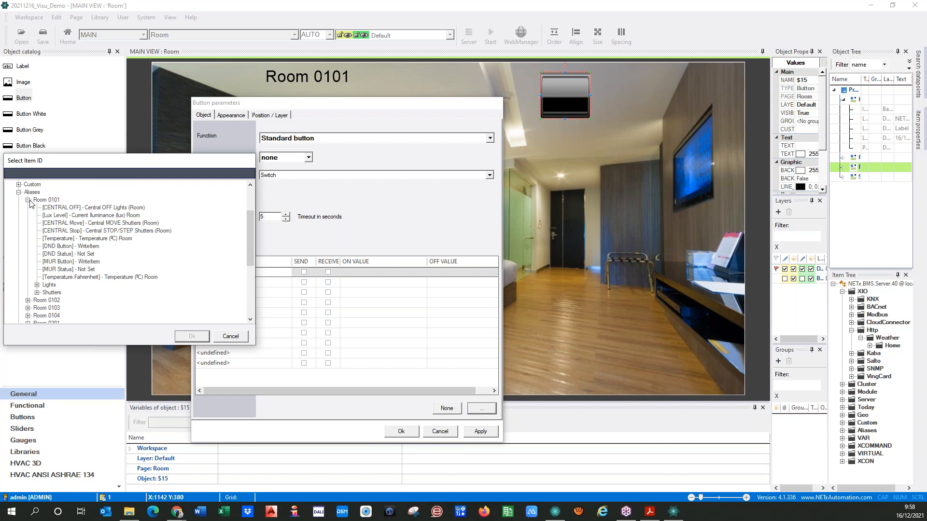
click(112, 208)
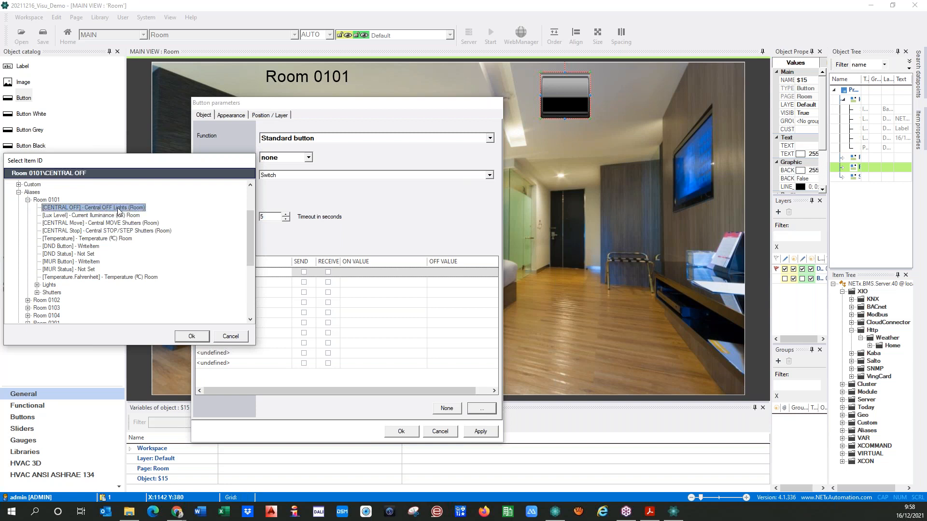
click(190, 337)
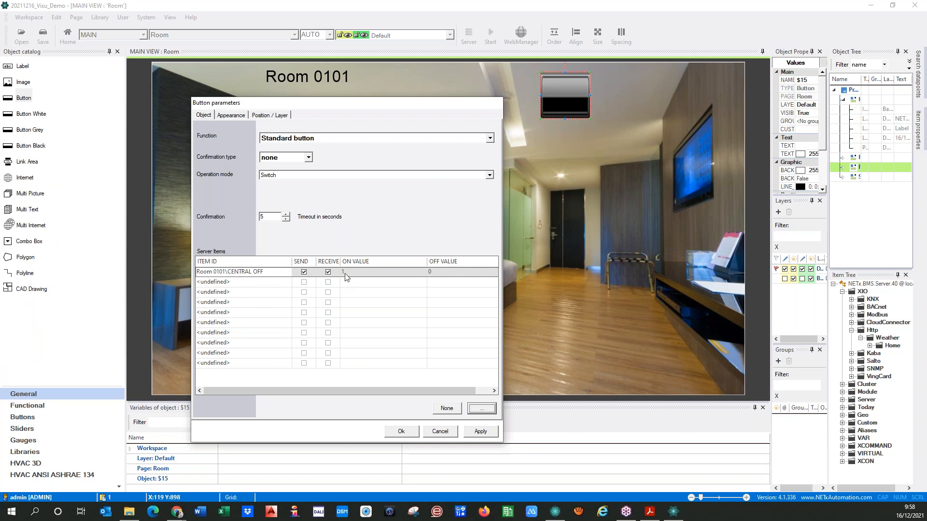
click(475, 432)
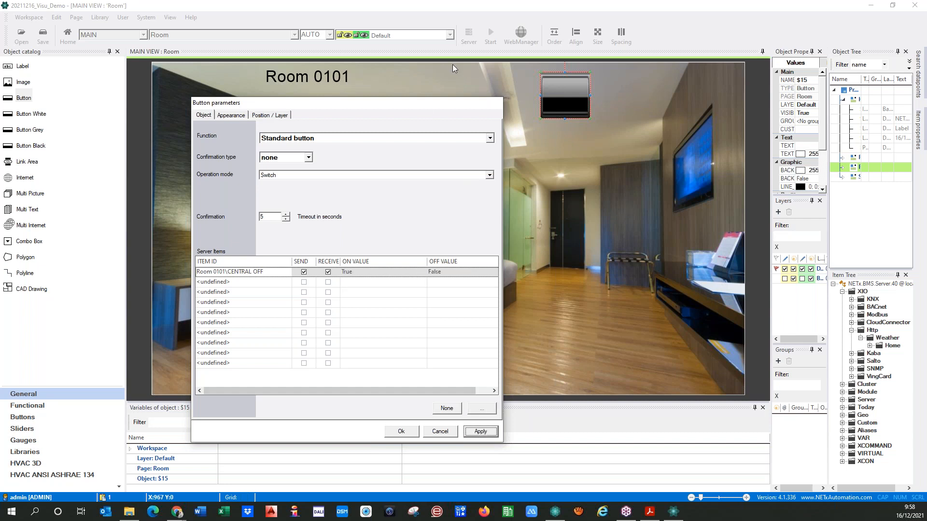
click(401, 431)
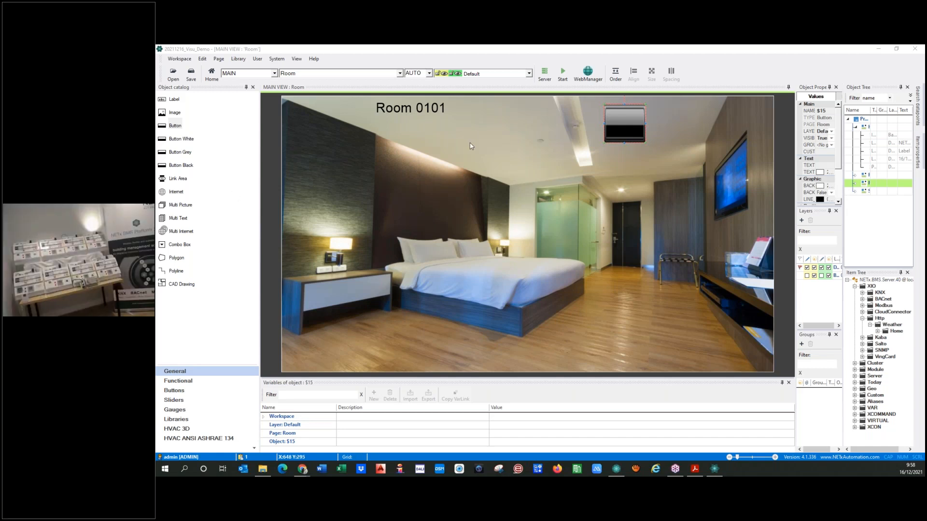
Run the visualization, toggle the room light twice with the new button, then stop it
click(564, 73)
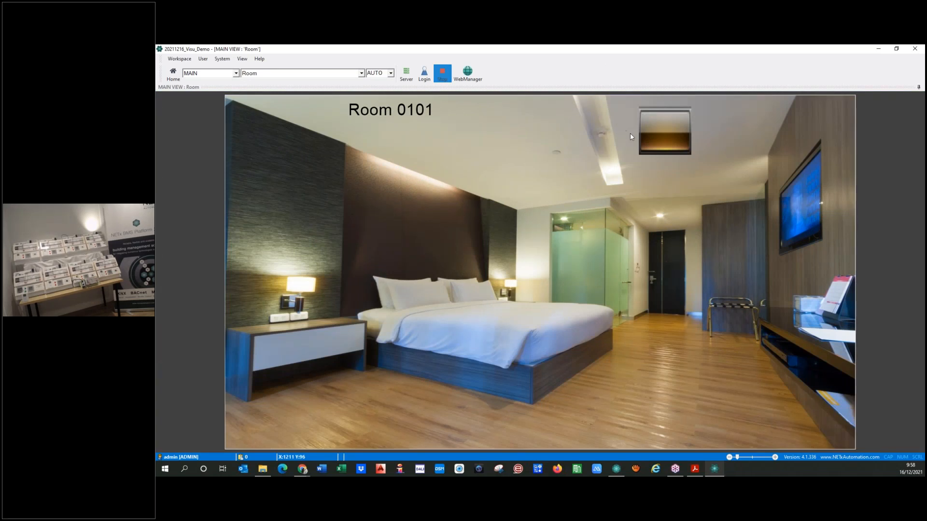
click(663, 138)
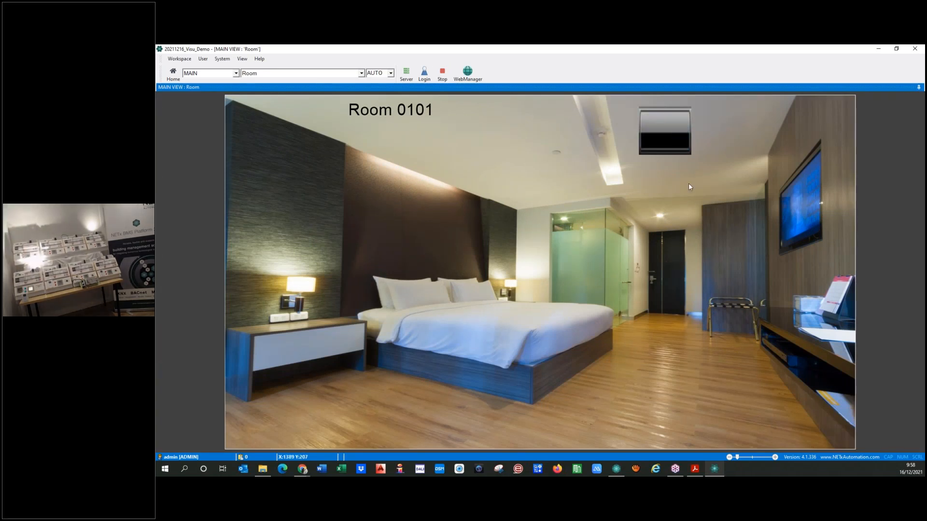
click(661, 126)
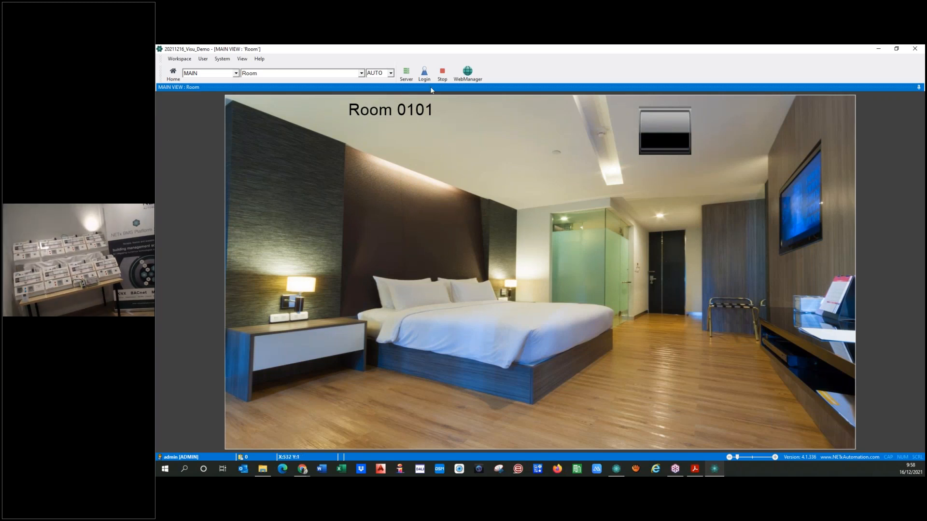
click(443, 73)
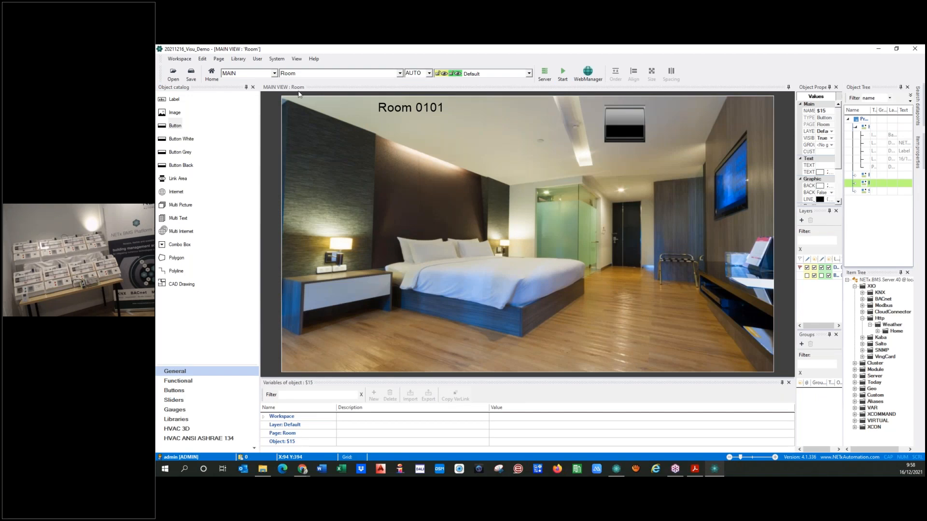
Open the button's Appearance picture files for off, on and undefined states, then switch to Core Server Studio
double_click(625, 118)
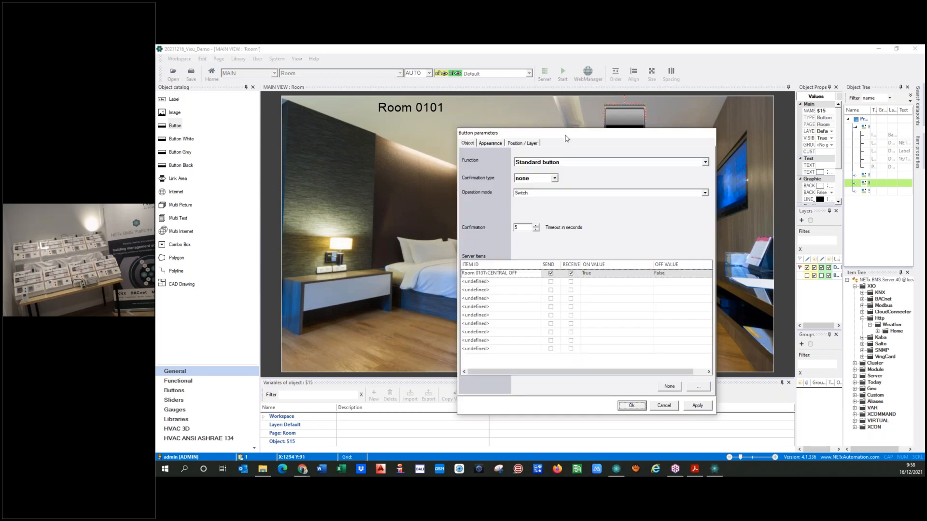
click(489, 143)
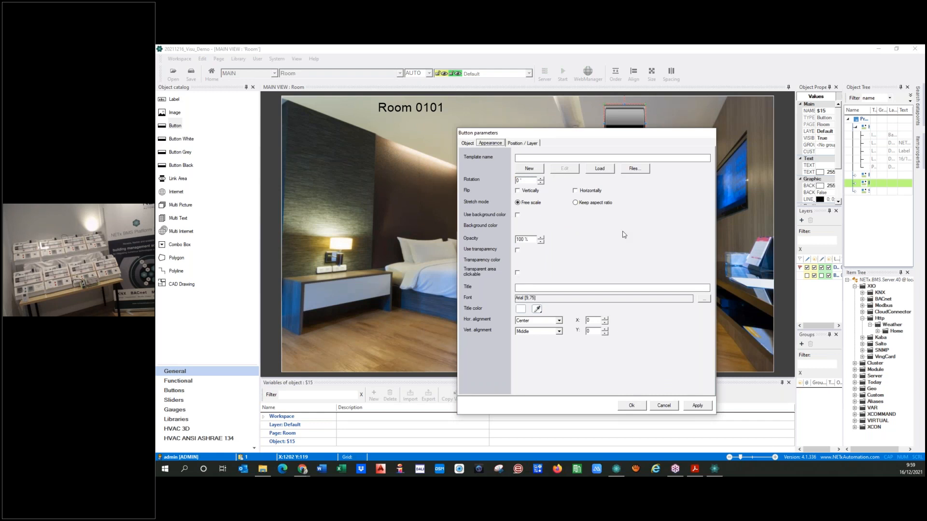
click(642, 172)
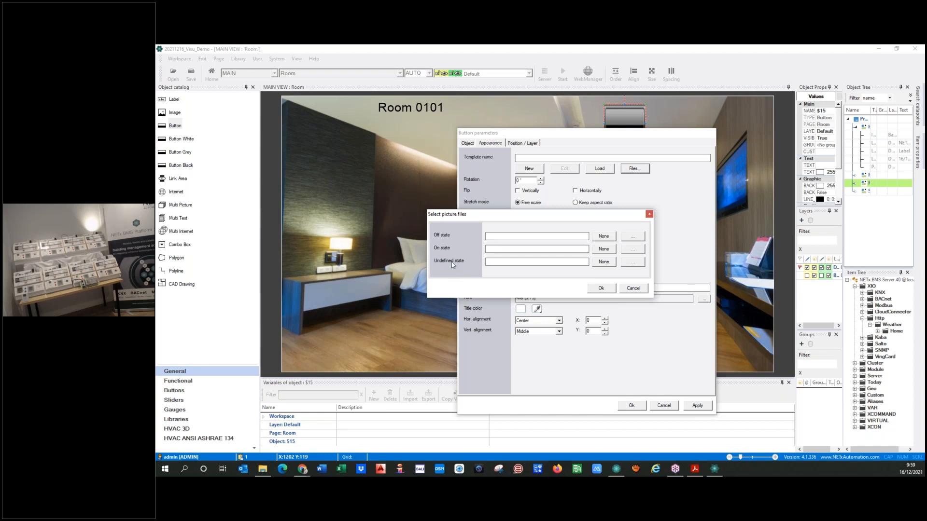
click(617, 470)
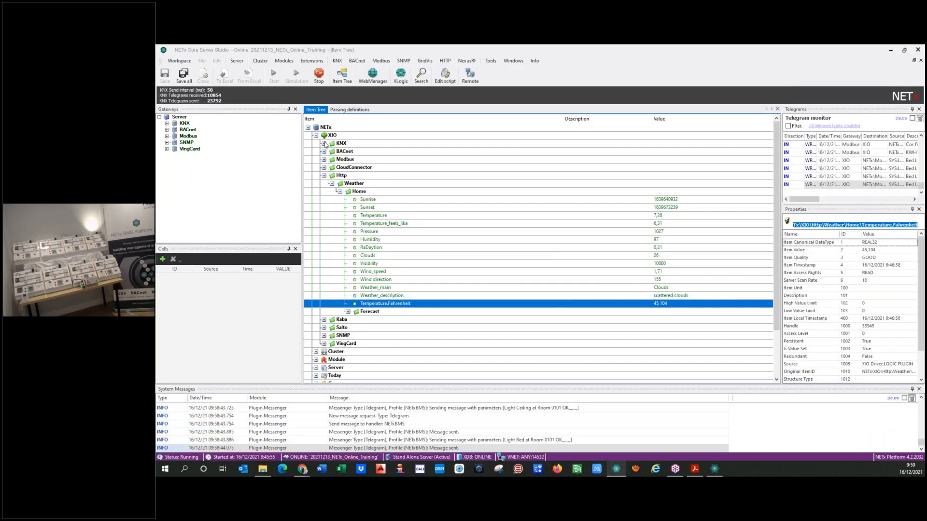
Expand KNX > BROADCAST > 00 - MAIN FUNCTIONS > 0 - All the Rooms and select item 001
click(323, 143)
click(332, 159)
click(339, 183)
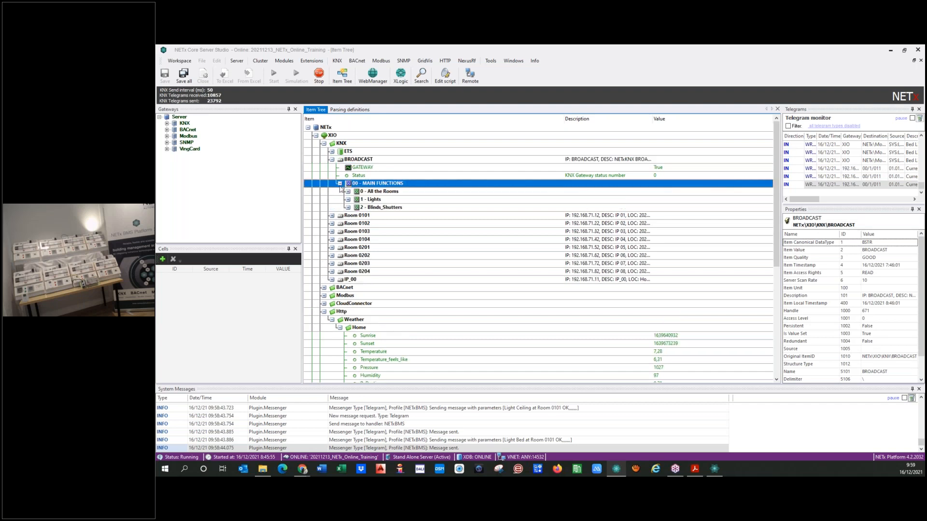
double_click(377, 191)
click(552, 200)
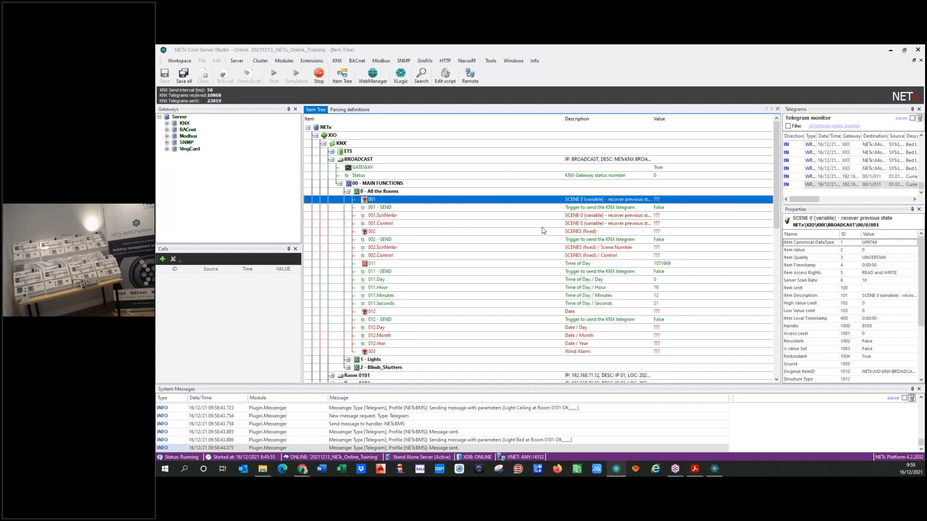
click(348, 192)
click(348, 192)
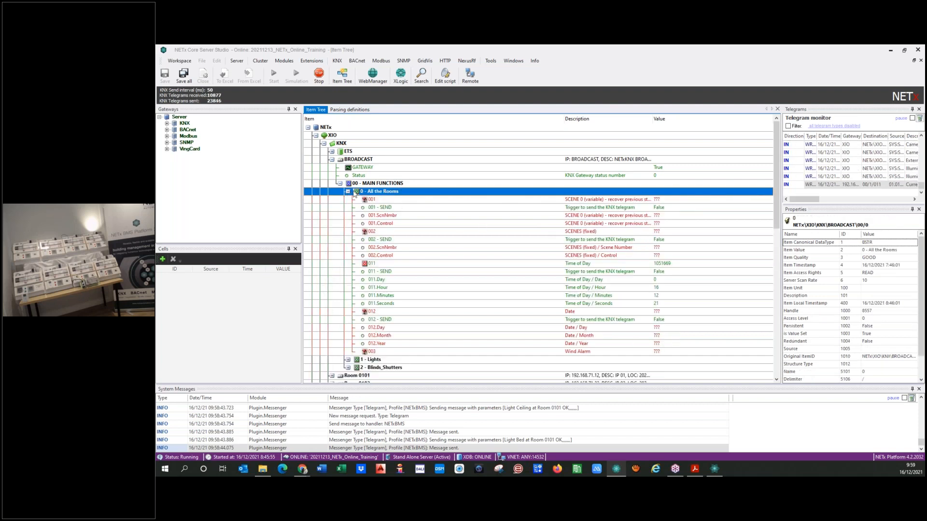
Inspect Item Quality for item 001 and the 001 - SEND trigger, then return to the Visu editor
click(596, 200)
click(857, 259)
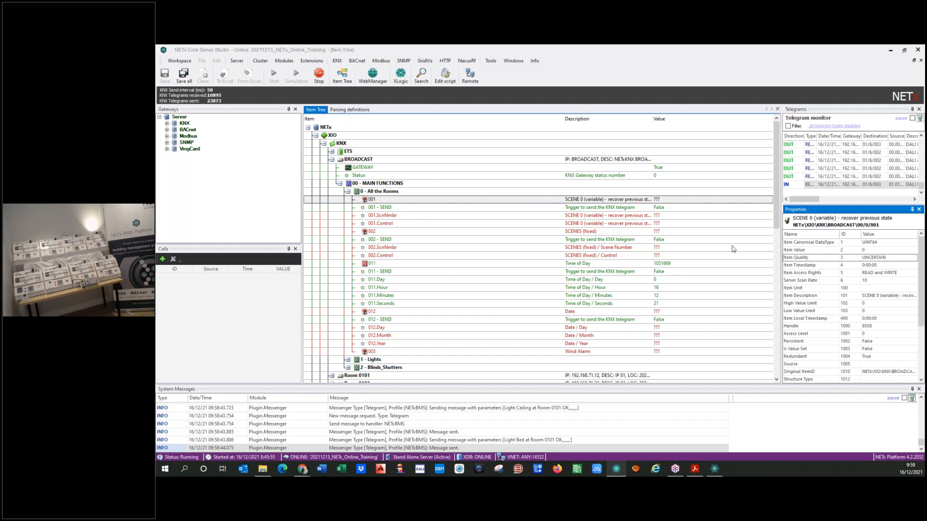
click(676, 208)
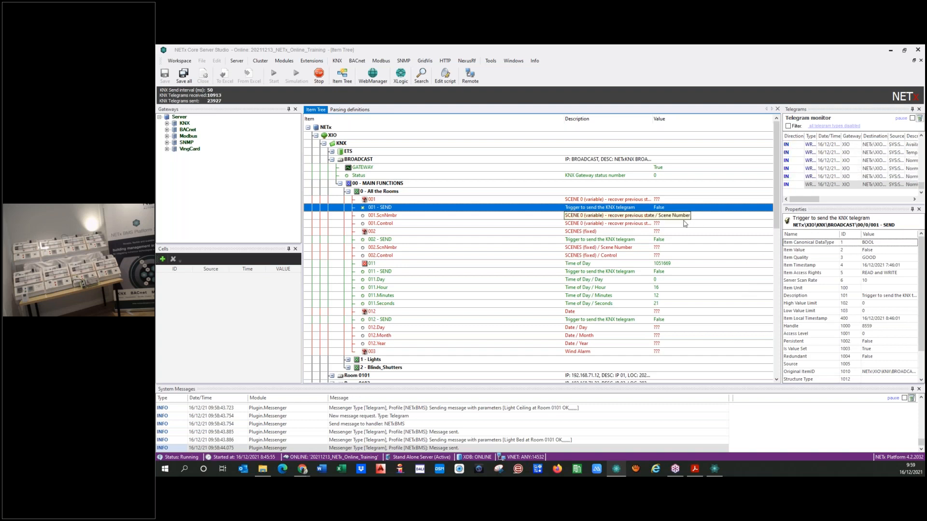
click(854, 259)
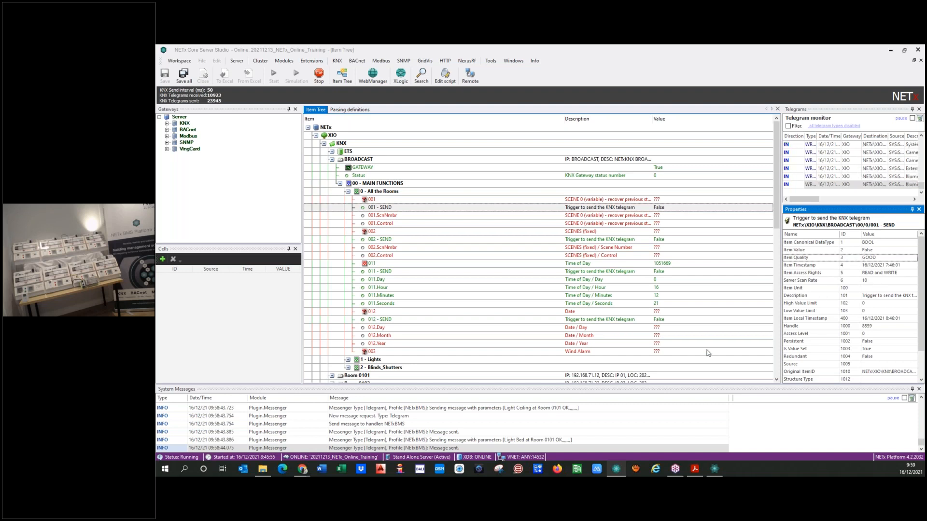
click(714, 466)
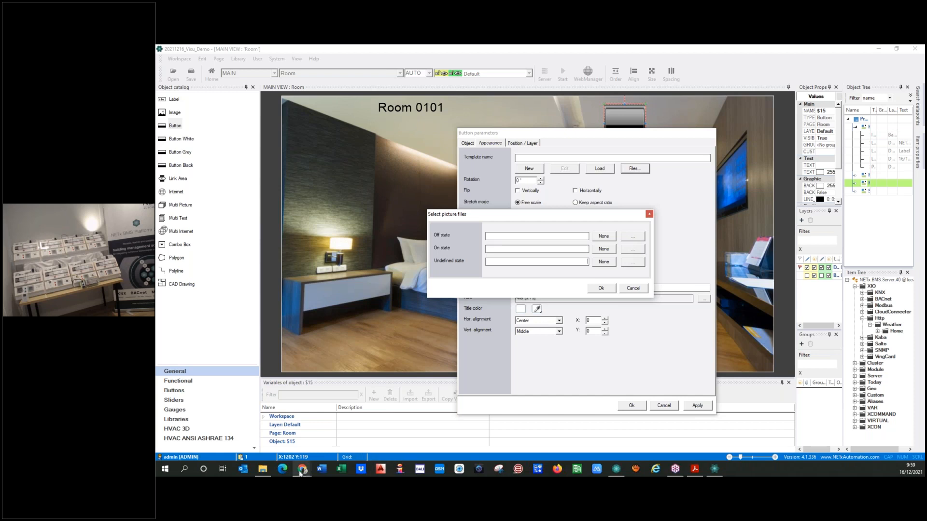
Bring Chrome's Web Manager dashboard forward as a smaller restored window, briefly opening and closing a blank tab
mouse_move(300, 473)
click(330, 448)
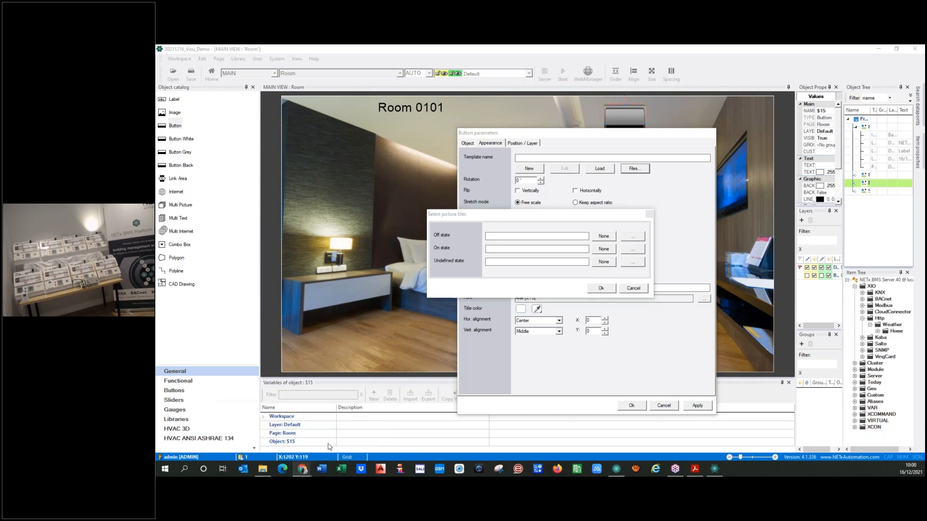
double_click(382, 54)
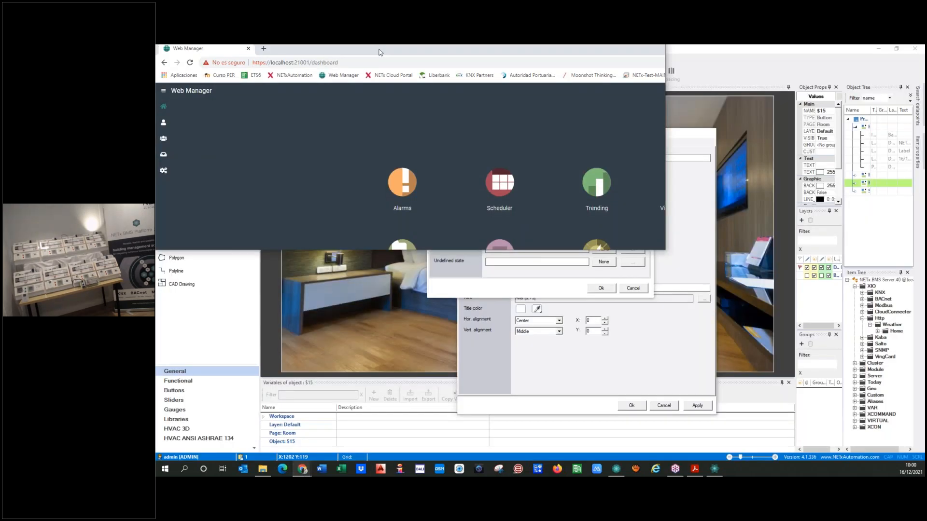
click(264, 55)
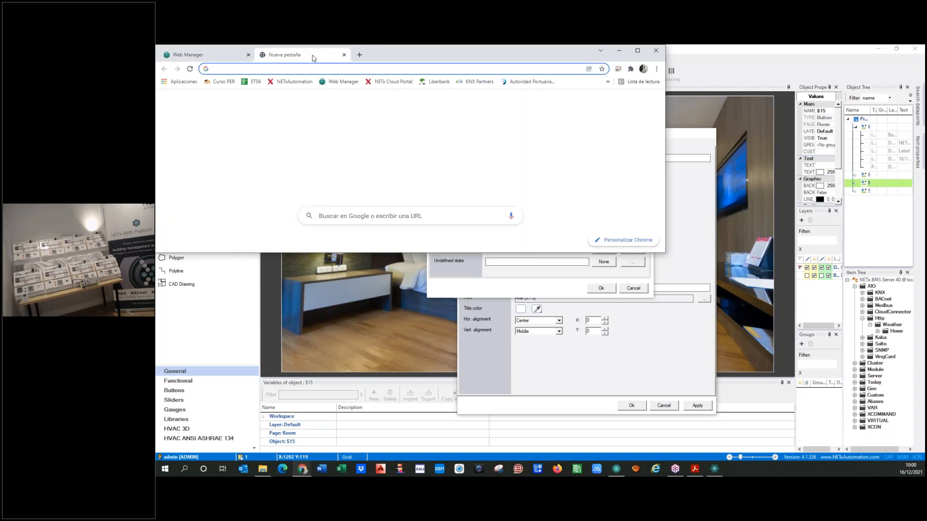
key(ctrl+w)
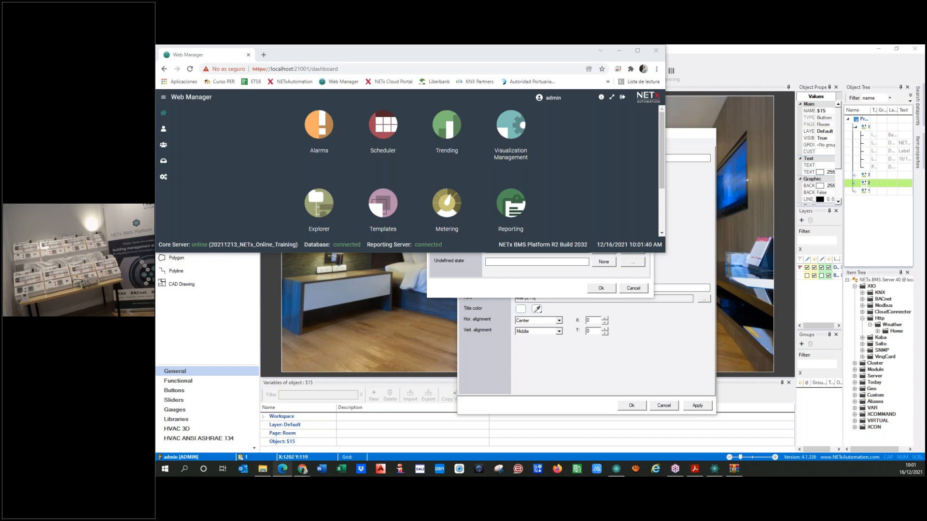
Resize the Edge bulb preview and flip between the white and yellow bulb SVG tabs
click(282, 469)
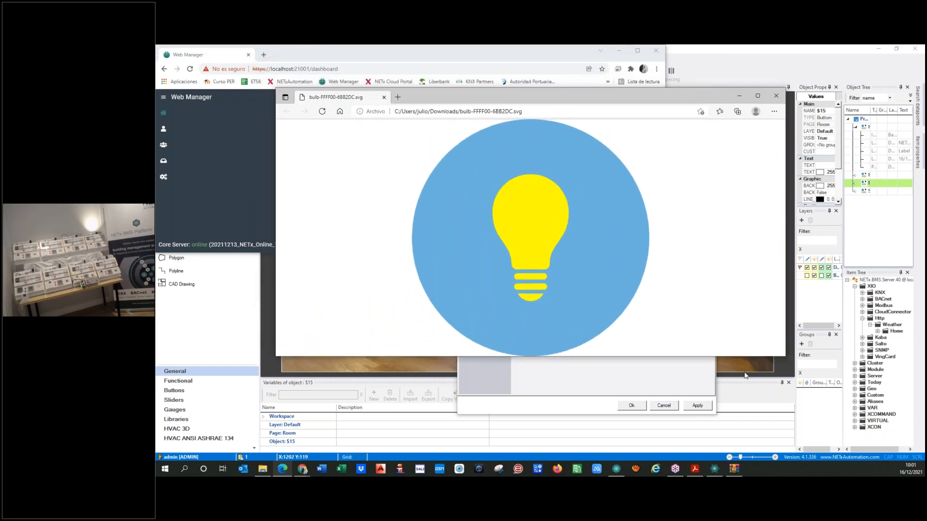
drag(785, 357, 330, 239)
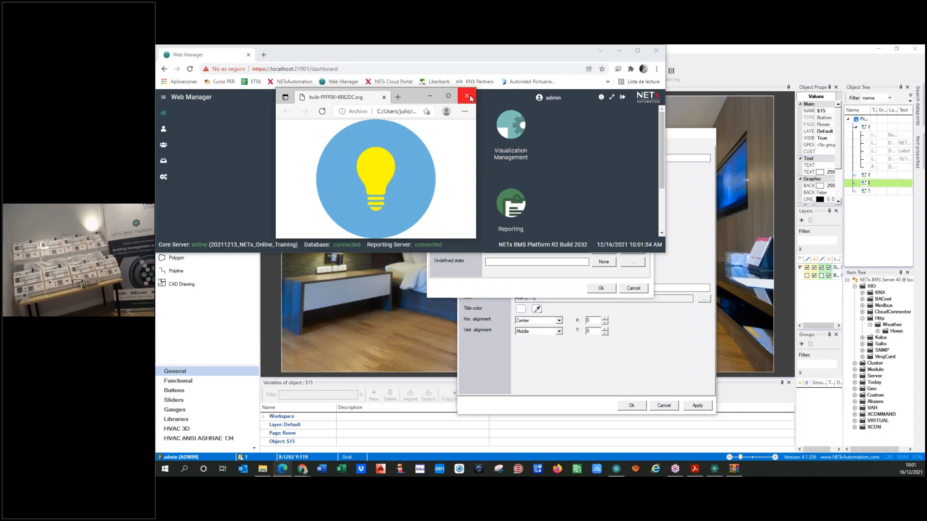
click(468, 97)
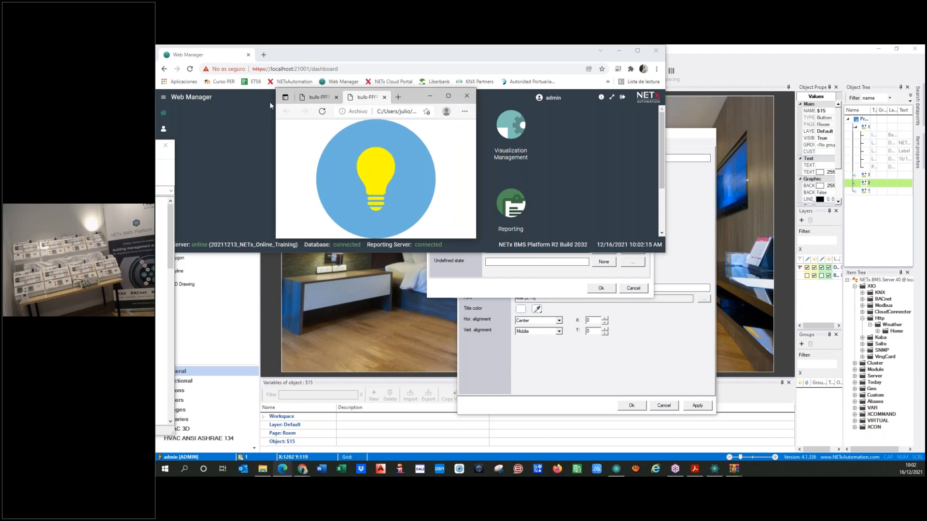
click(314, 98)
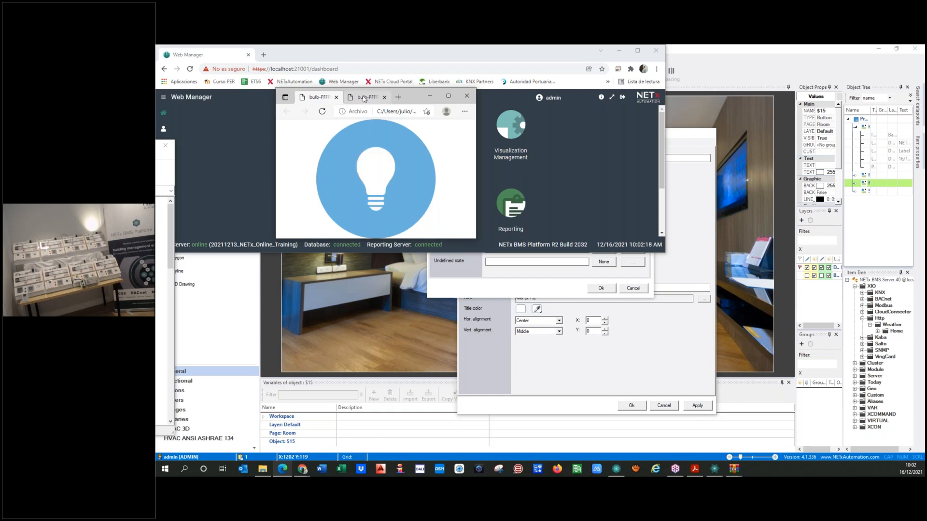
click(364, 98)
click(319, 98)
click(362, 98)
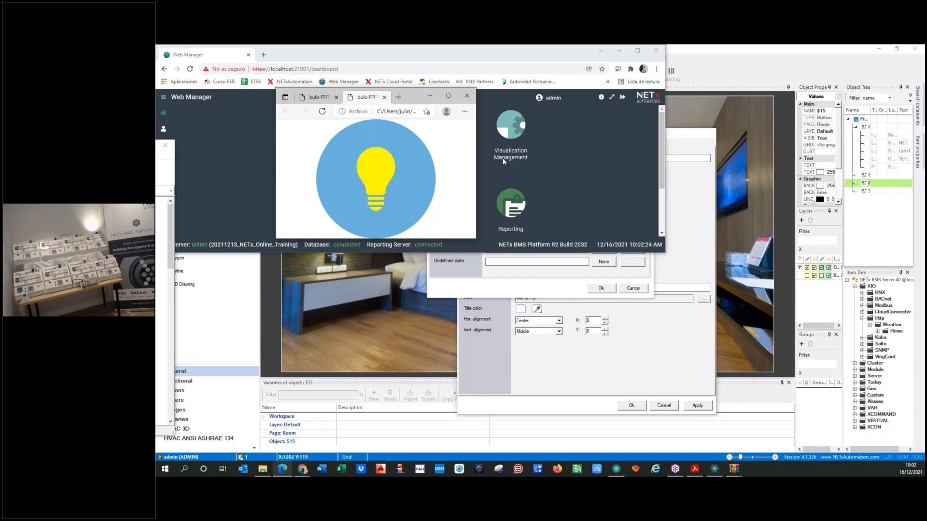
Close the Edge previews and load bulb-FFFFFF-6BB2DC from Descargas as the Off picture
click(466, 97)
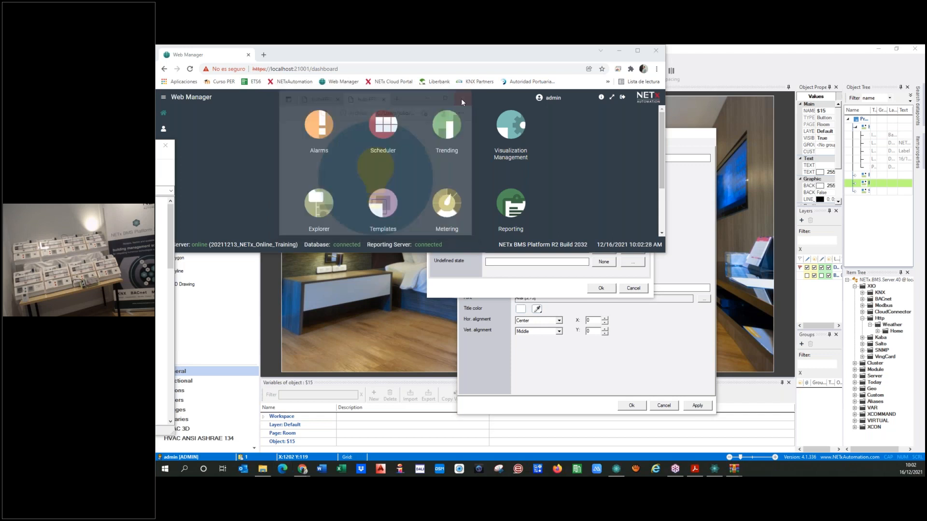
click(524, 288)
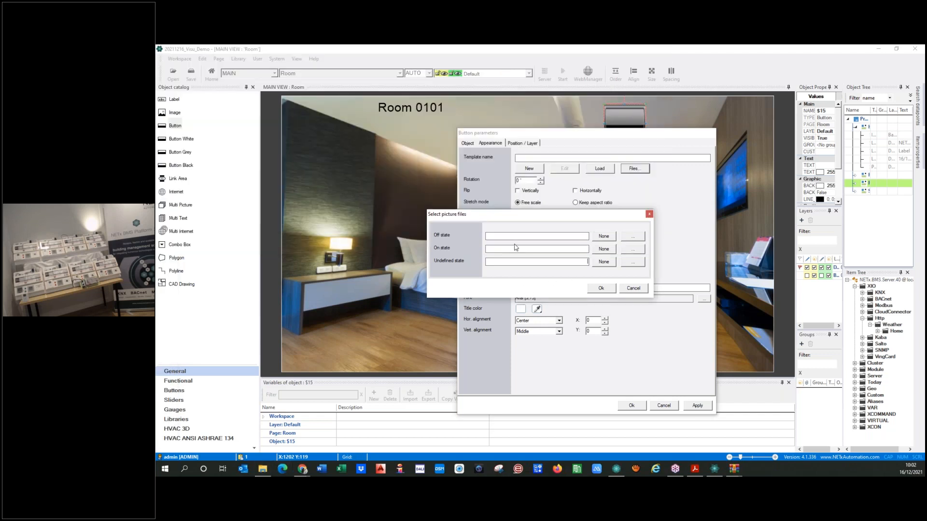
click(633, 237)
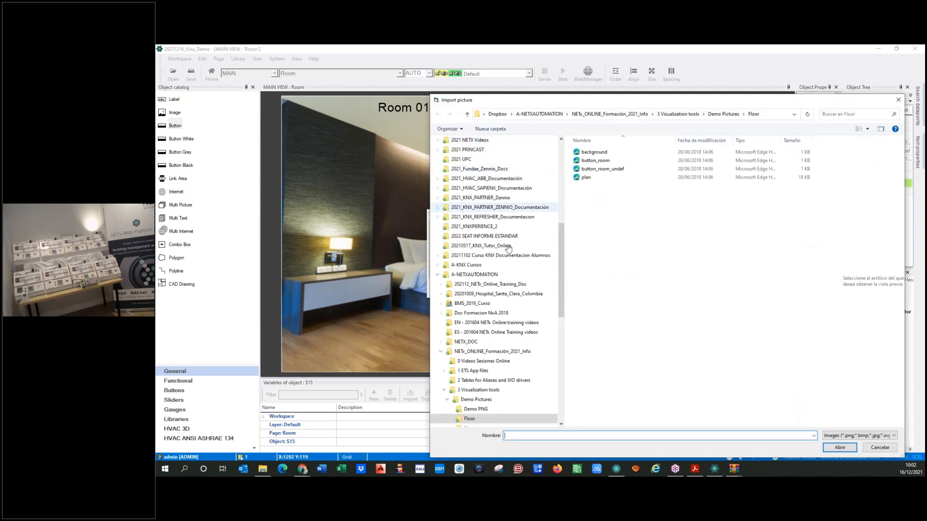
scroll(565, 275, up, 9)
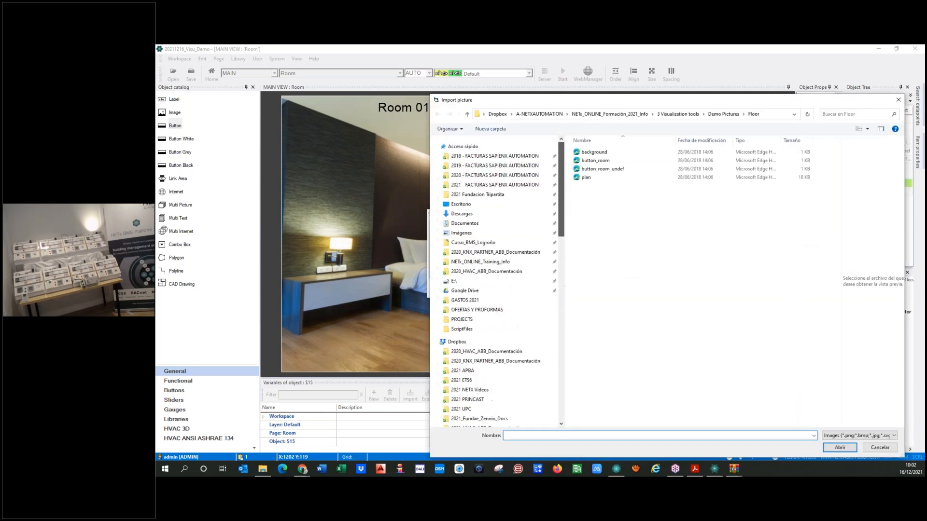
click(462, 214)
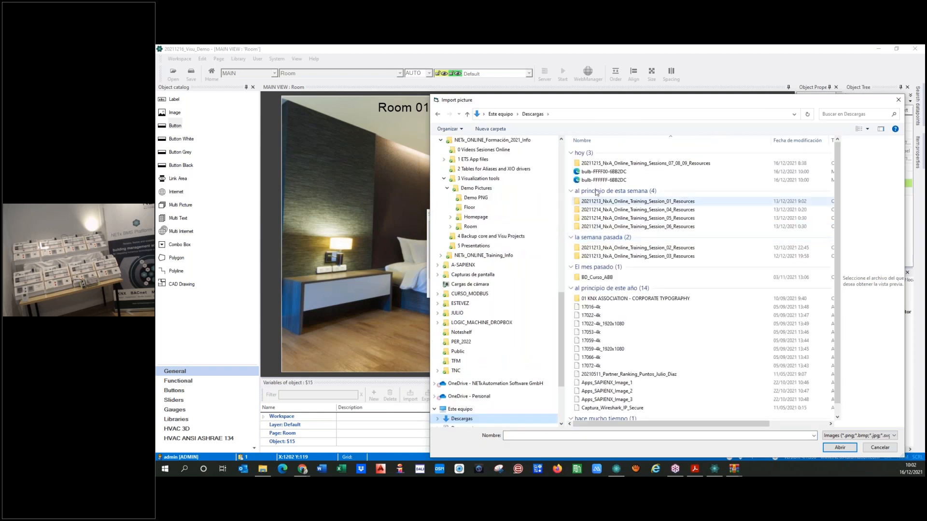
click(603, 180)
click(840, 448)
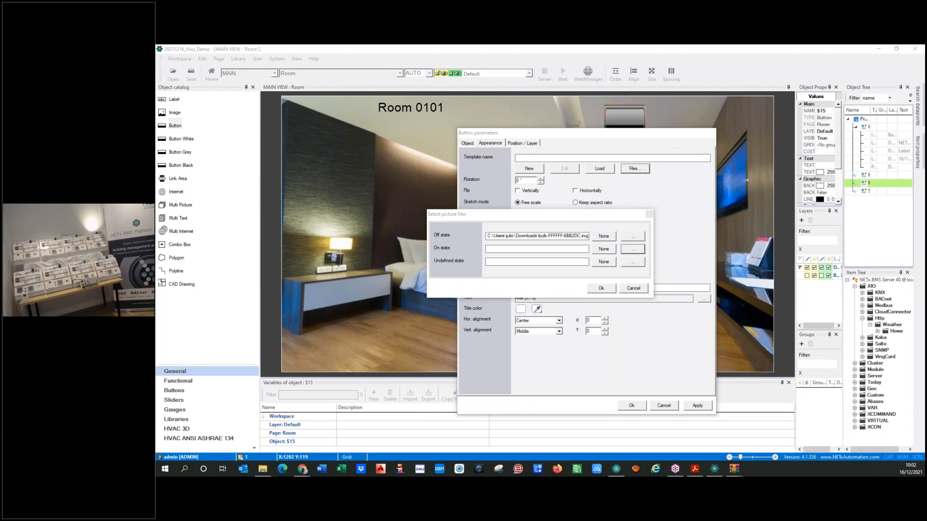
Load bulb-FFFF00-6BB2DC as the On picture and the white bulb as Undefined, then confirm
click(633, 249)
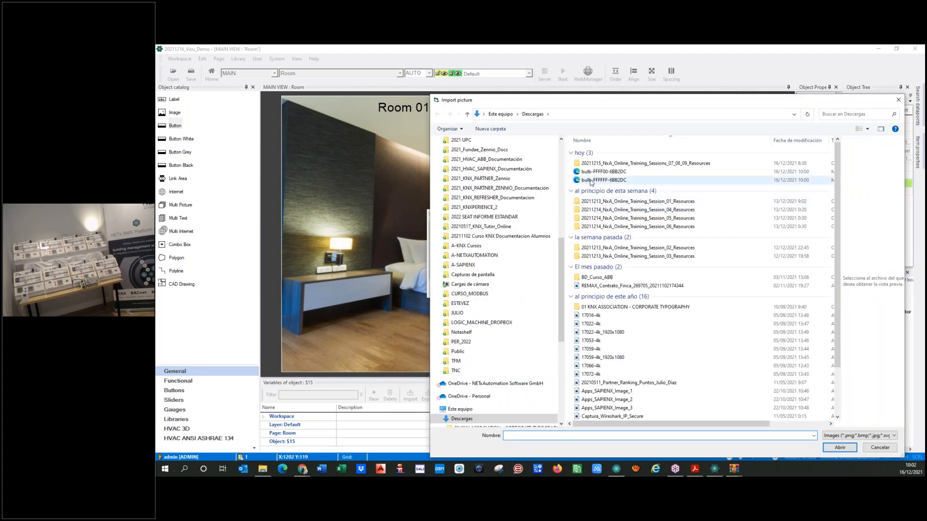
click(603, 171)
click(839, 447)
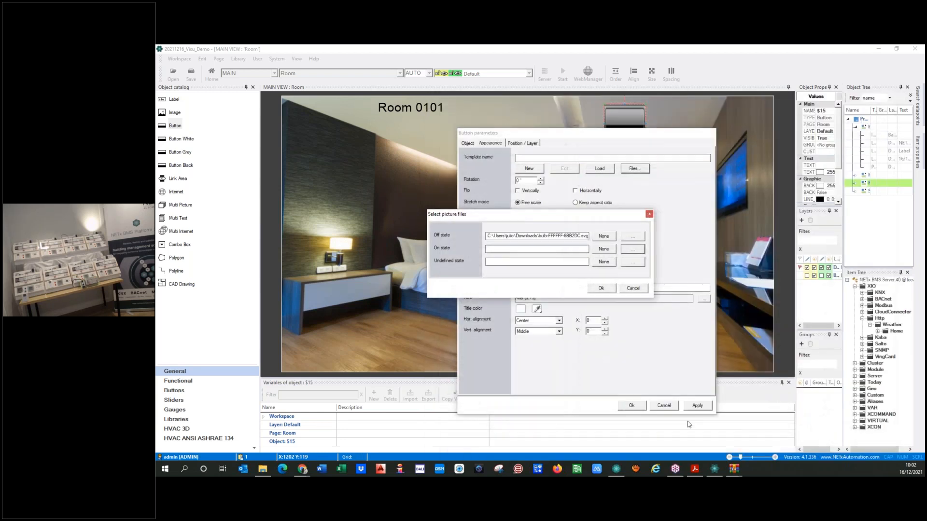
click(634, 263)
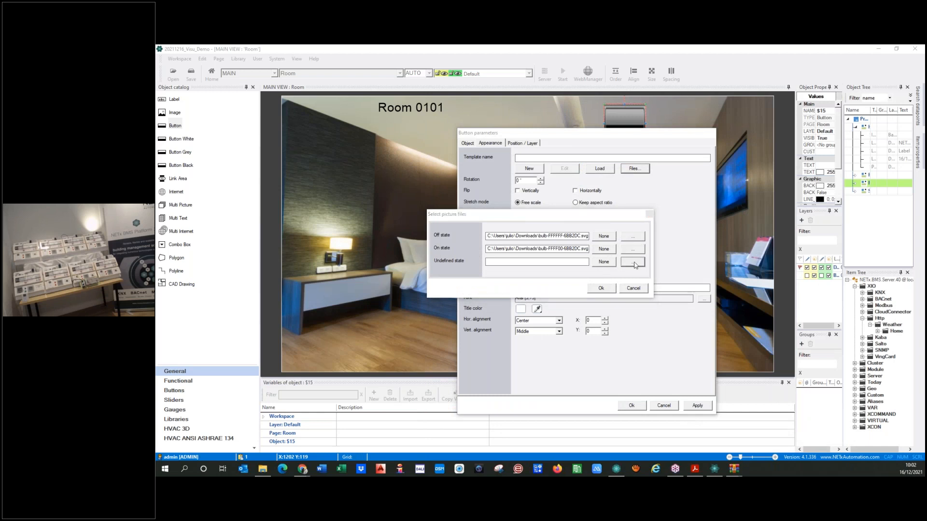
click(628, 180)
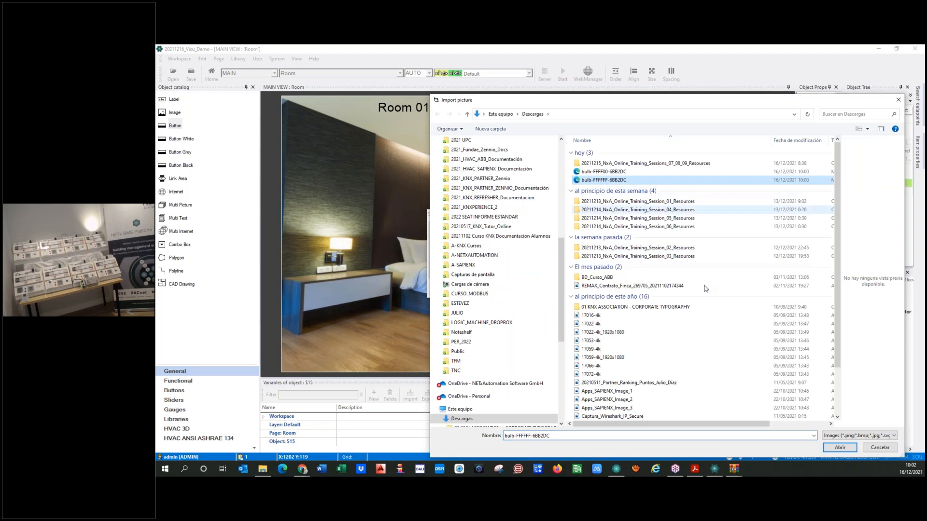
click(830, 449)
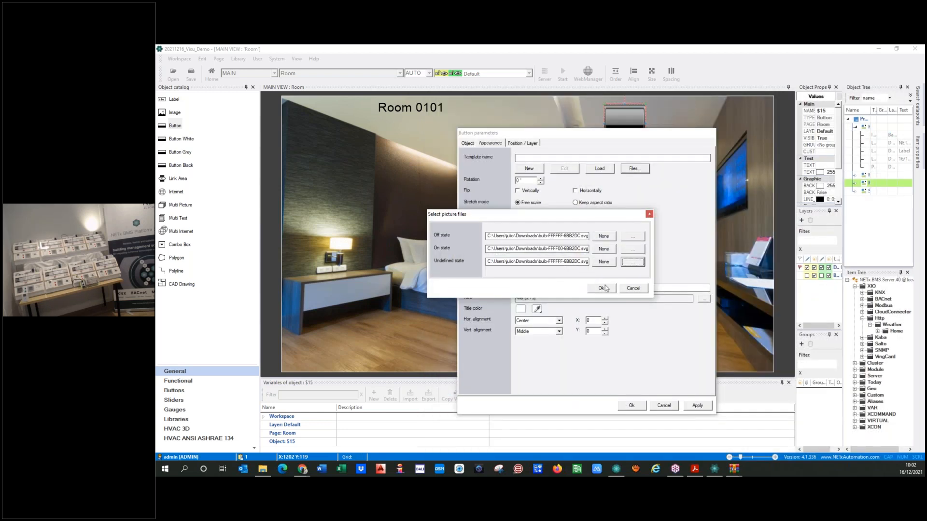
click(601, 288)
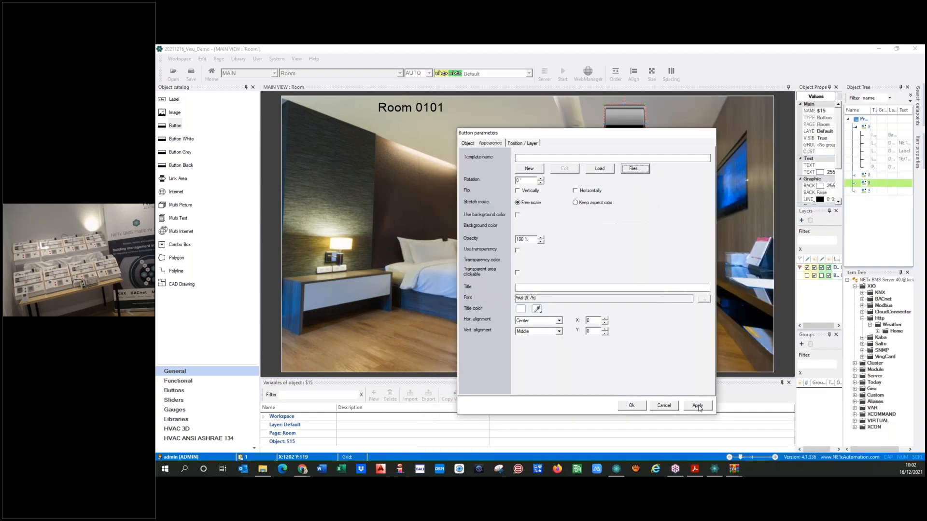
Accept the button settings and shrink the bulb button into the room photo's top-right corner
click(630, 405)
drag(645, 141, 753, 110)
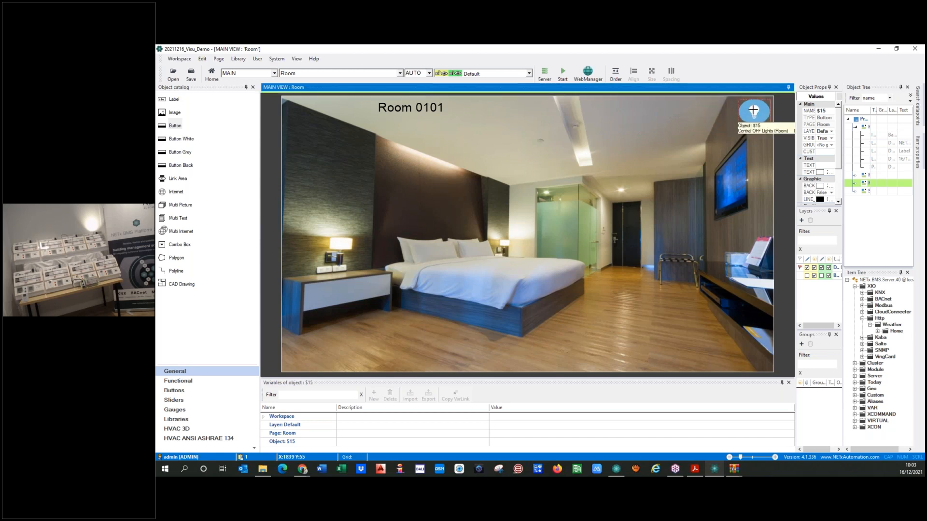
click(754, 111)
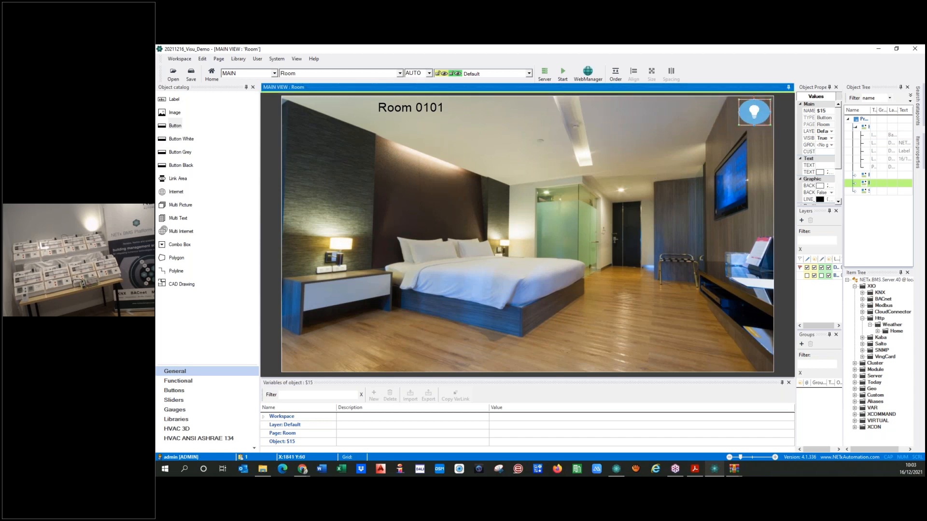
Set the button's CUSTOM_TOOLTIP to 'ON/OFF All' and start the visualization
drag(794, 155, 717, 155)
click(789, 152)
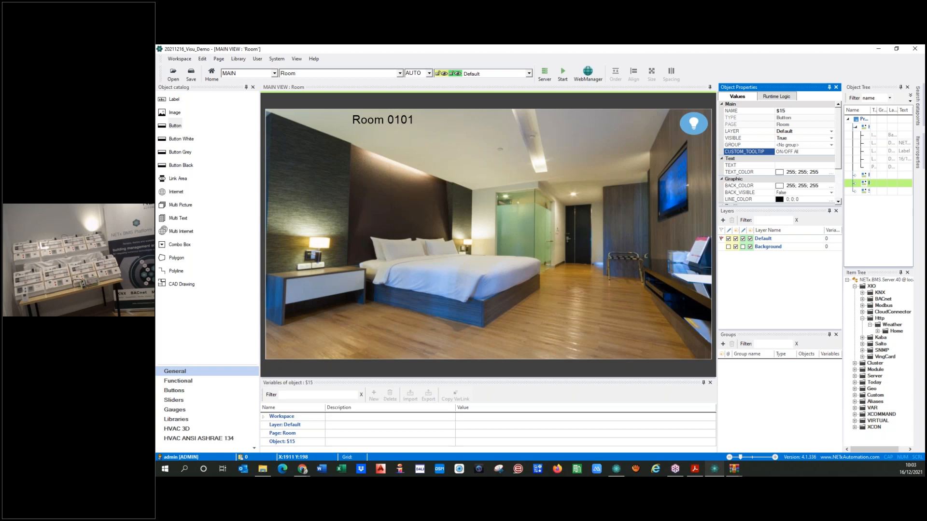
click(798, 165)
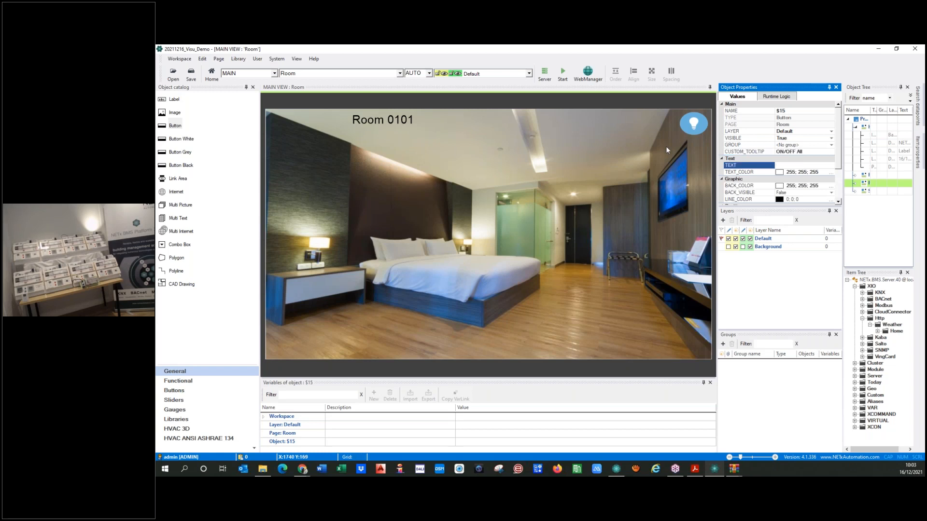
click(565, 73)
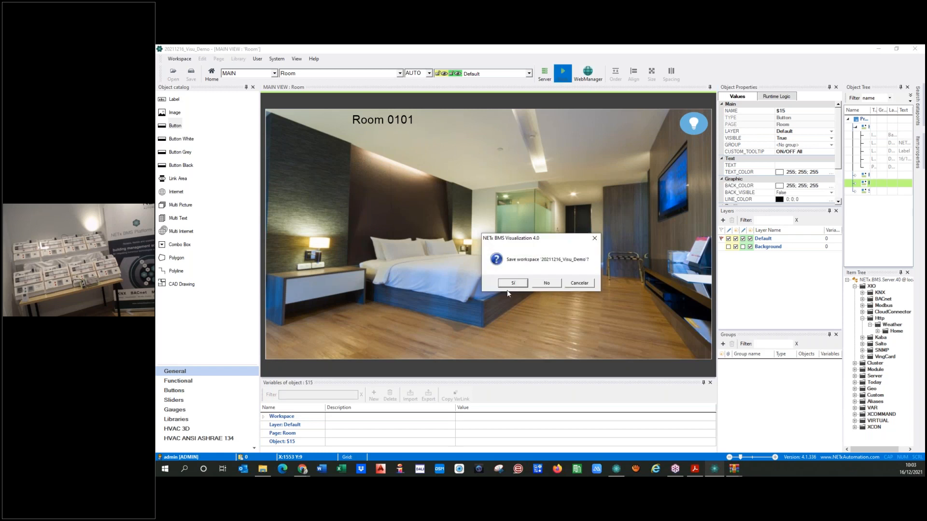
Save the workspace, switch the bed light on and off with the bulb button, then reselect it
click(507, 286)
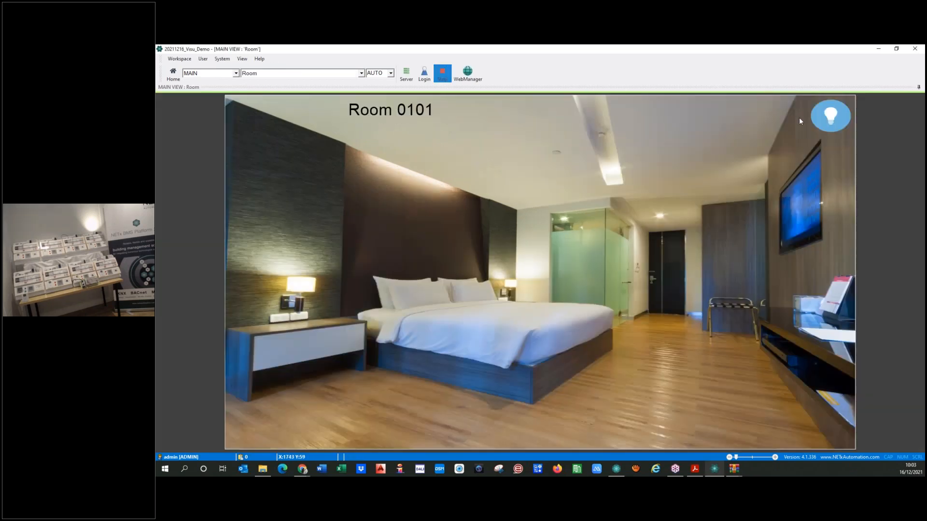
click(823, 124)
click(824, 125)
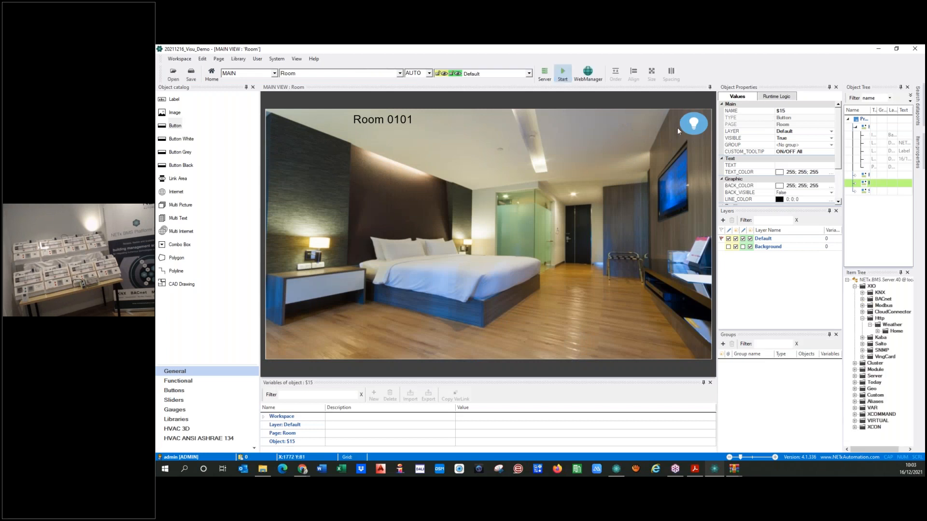
click(682, 127)
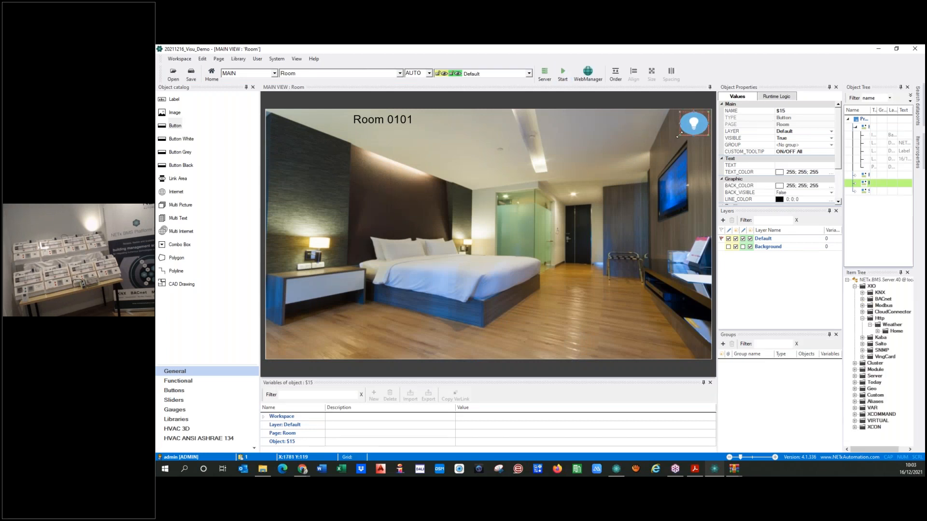
Stretch the bulb button slightly taller and set its width to 140 in Position / Layer
drag(675, 136, 675, 138)
double_click(685, 132)
click(491, 144)
click(522, 144)
click(528, 187)
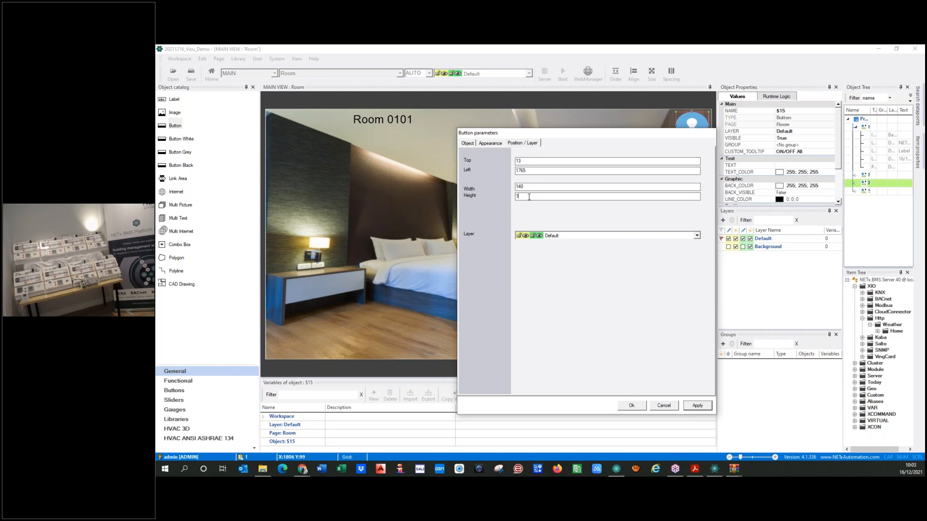
click(697, 406)
click(624, 408)
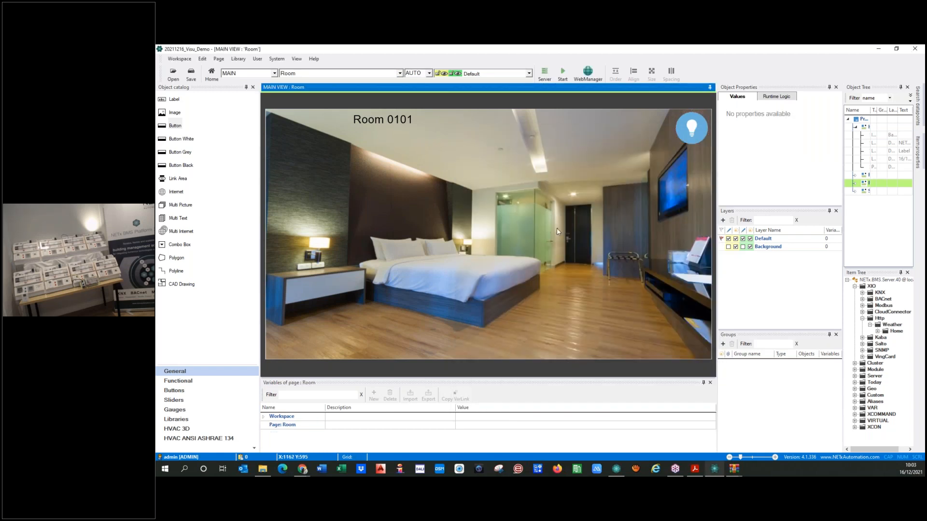
click(681, 133)
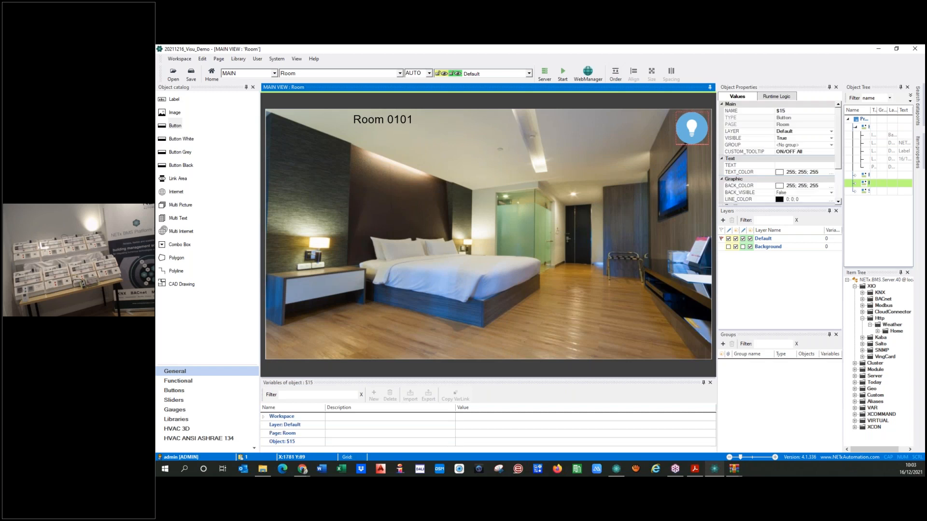
click(619, 297)
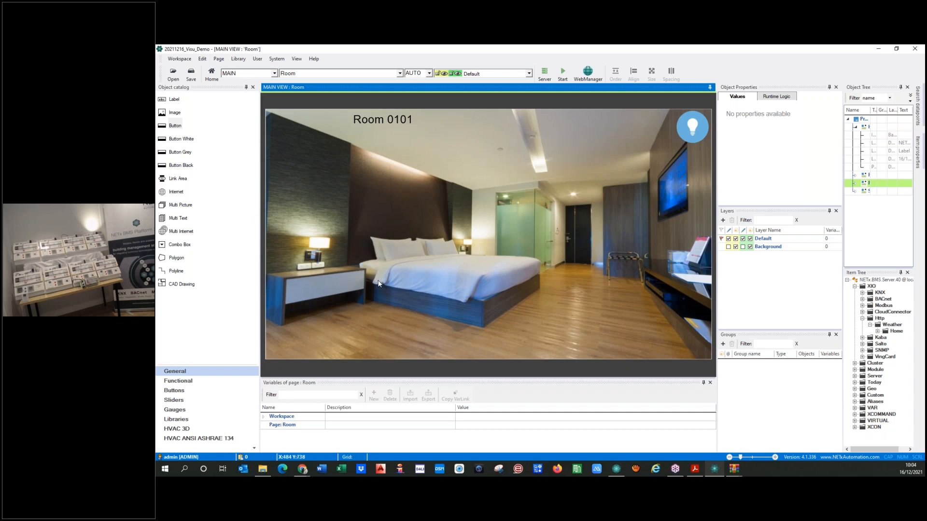
Place Control_Luz_mayo_2021 from the Formaciones library and move it to the room's upper right
click(178, 419)
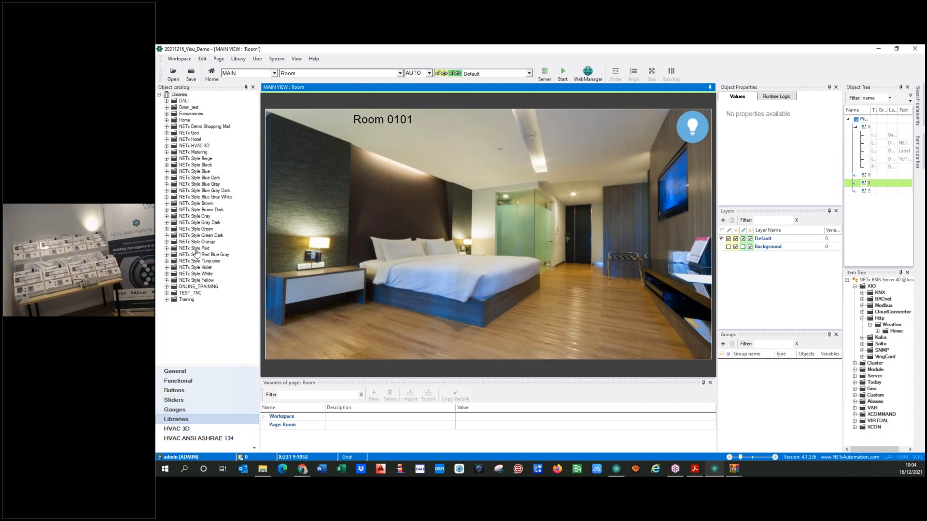
click(167, 114)
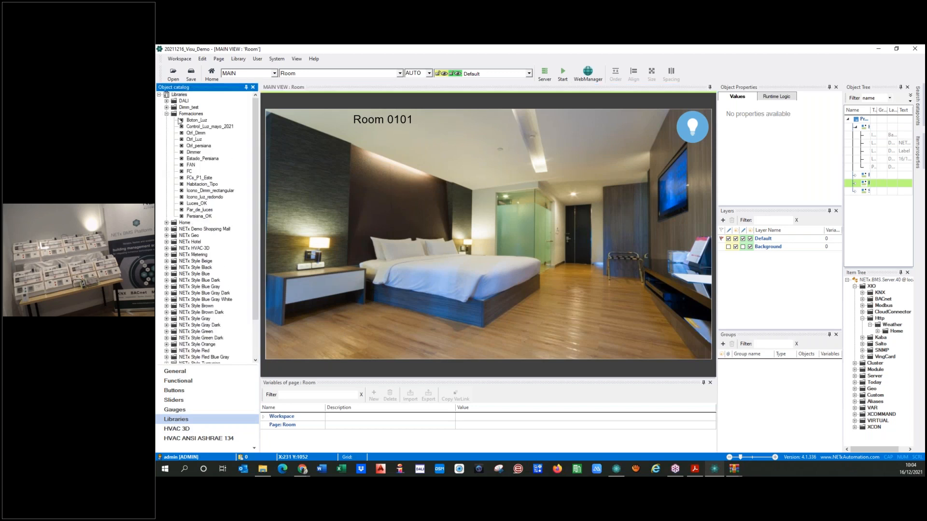
drag(198, 127, 564, 235)
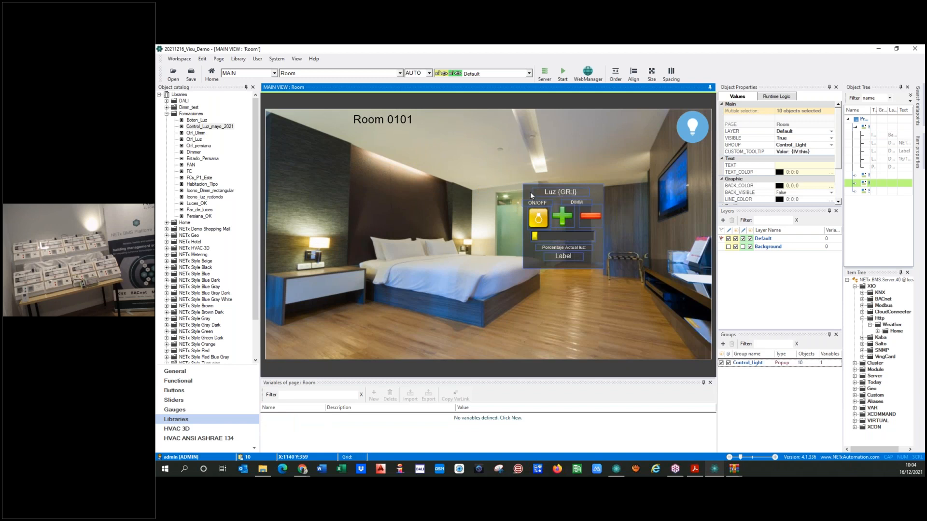
drag(531, 196, 580, 243)
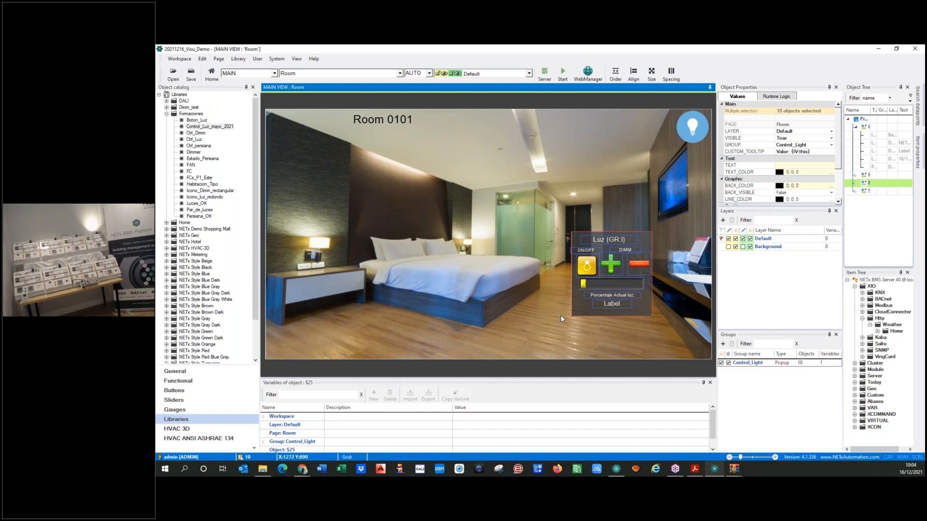
drag(577, 239, 571, 184)
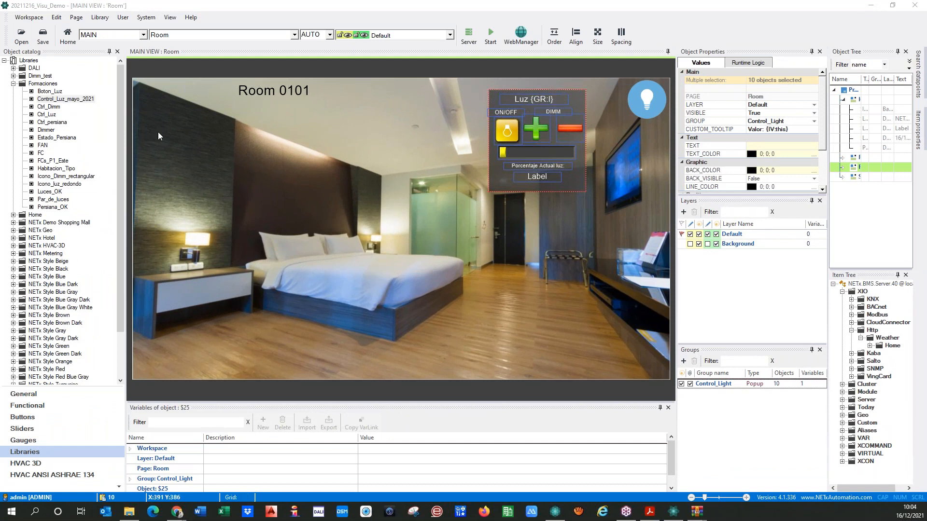
click(13, 84)
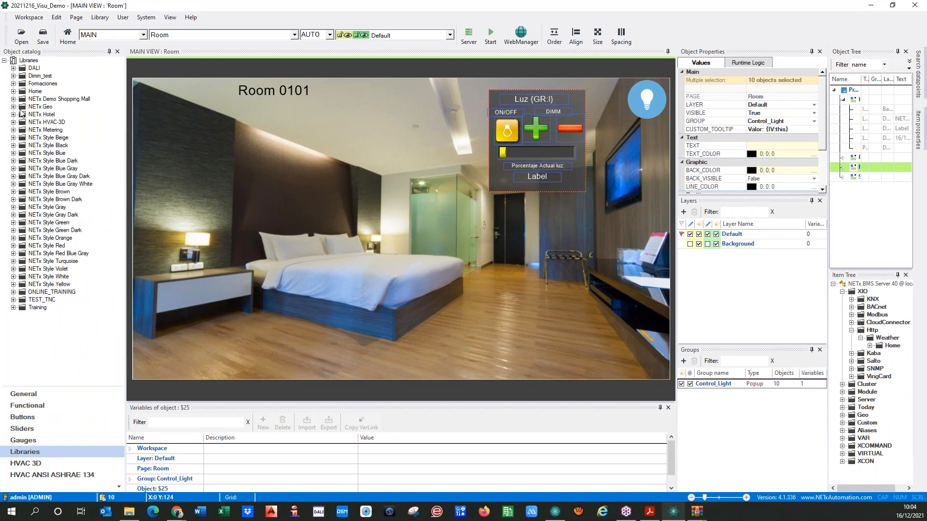
Add the NETx Demo Shopping Mall backgrounds, delete the grey one, and shift the dark one right
click(13, 99)
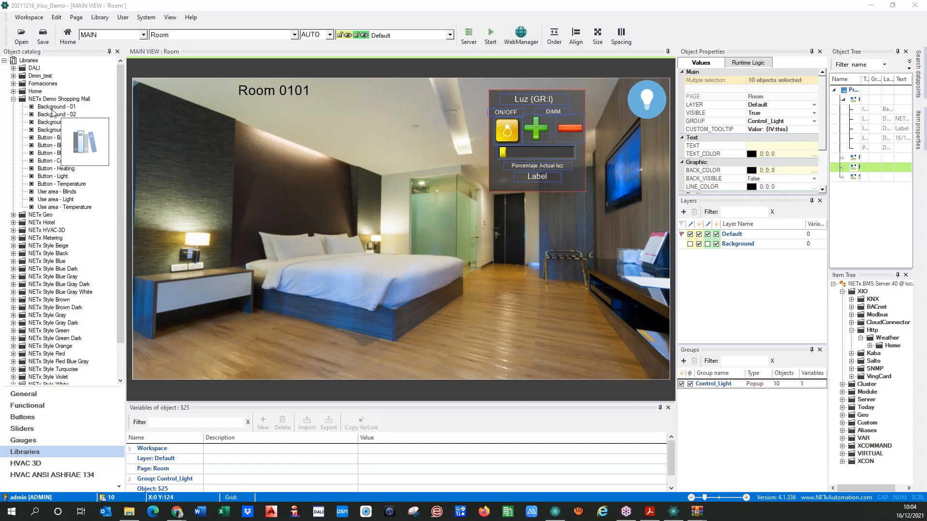
drag(57, 130, 325, 225)
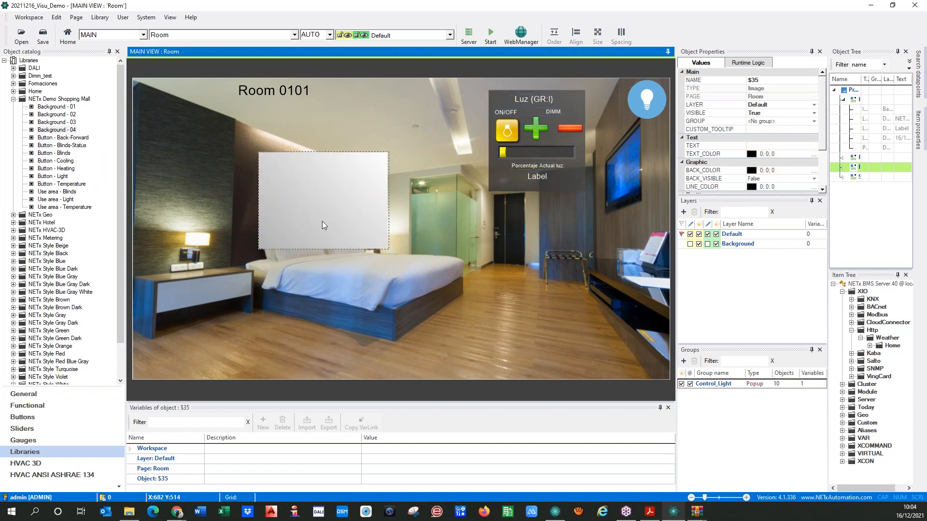
drag(57, 108, 447, 256)
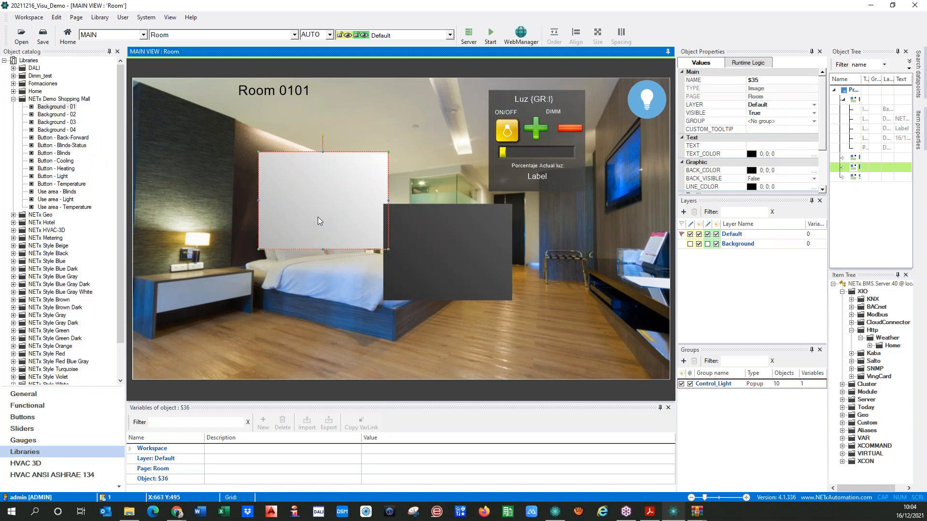
key(Delete)
drag(427, 245, 498, 246)
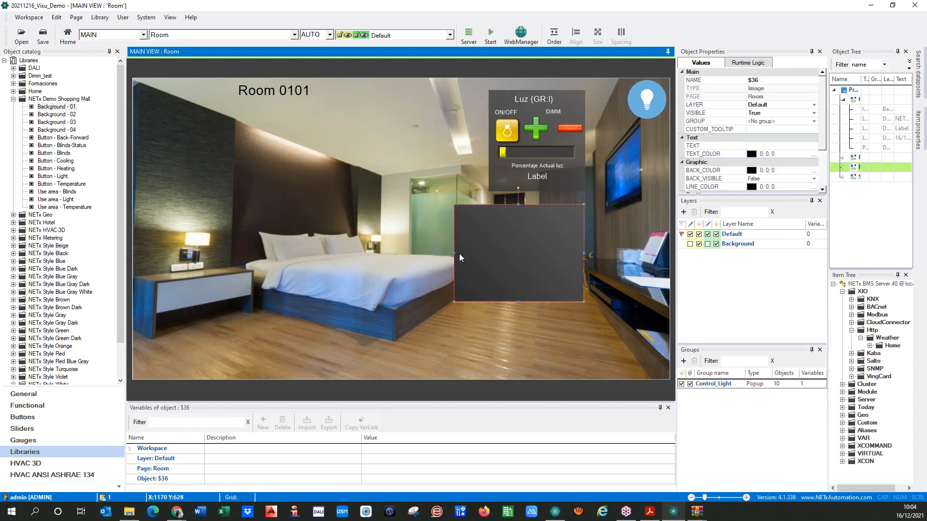
mouse_move(459, 251)
mouse_down()
mouse_move(478, 250)
mouse_move(473, 244)
mouse_up()
Ungroup the Luz panel's Control_Light group
click(489, 184)
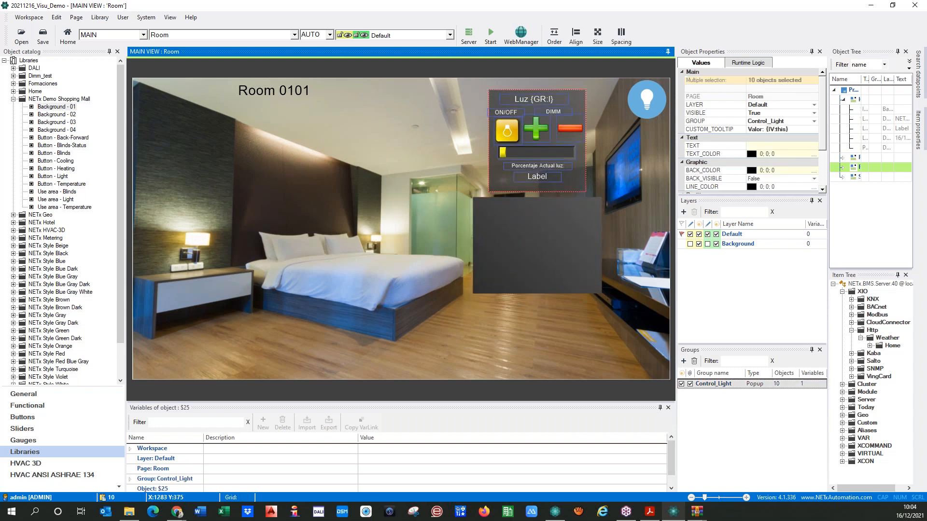
ctrl+click(488, 229)
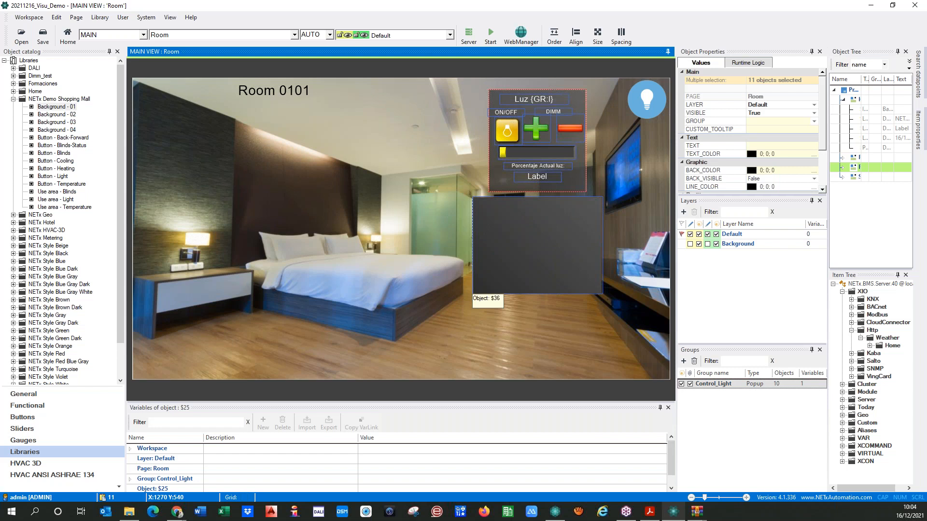
click(599, 34)
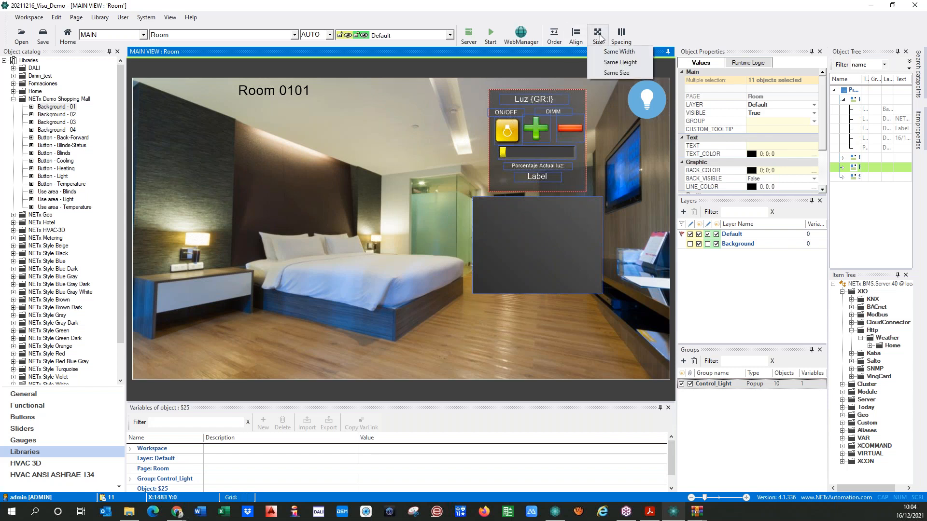
click(416, 166)
click(492, 178)
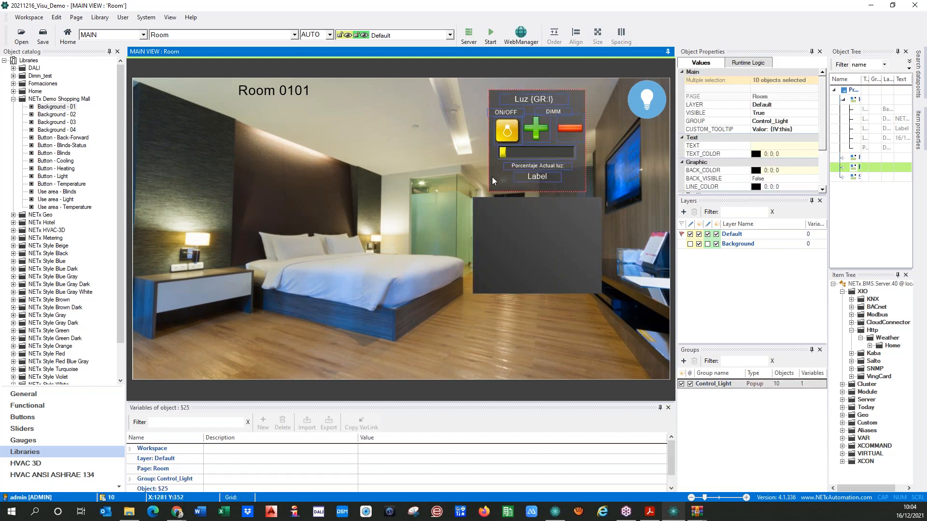
right_click(493, 178)
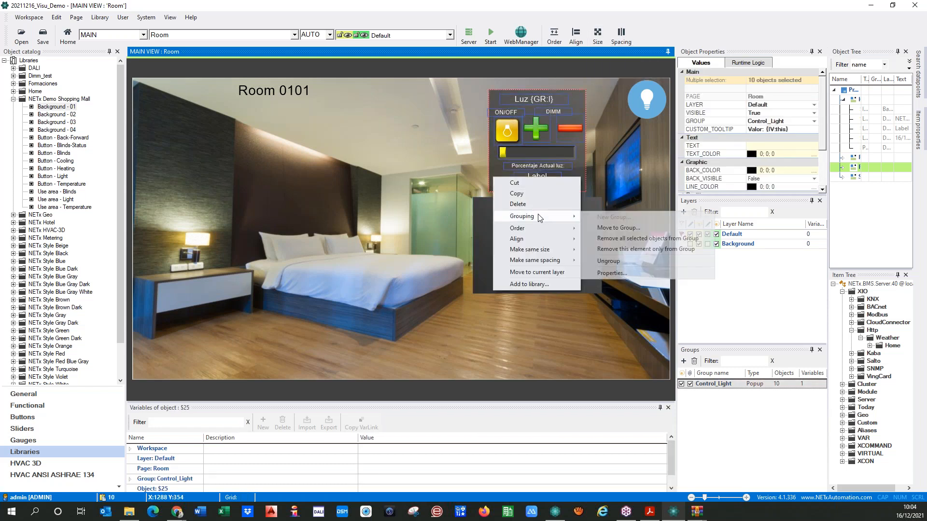
click(440, 187)
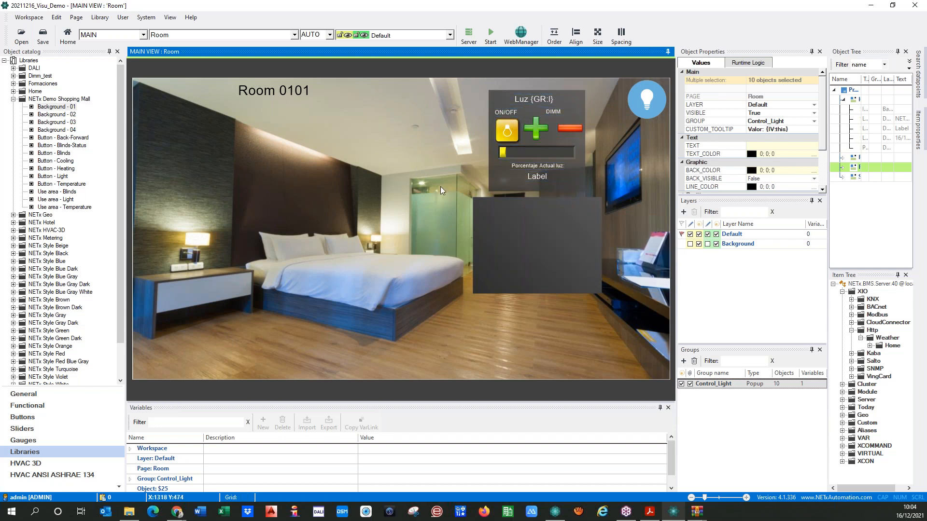
click(426, 170)
Select the Luz panel background with the dark picture to match their sizes
click(500, 182)
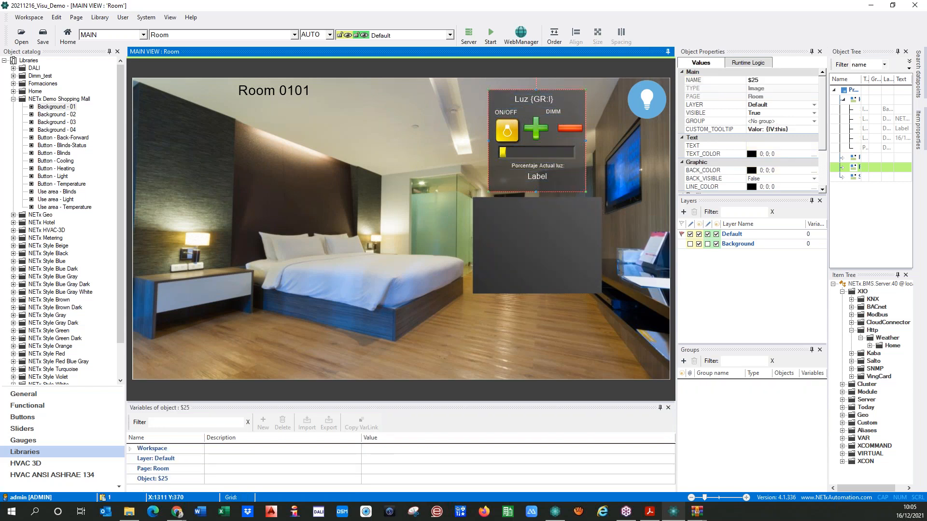
ctrl+click(496, 228)
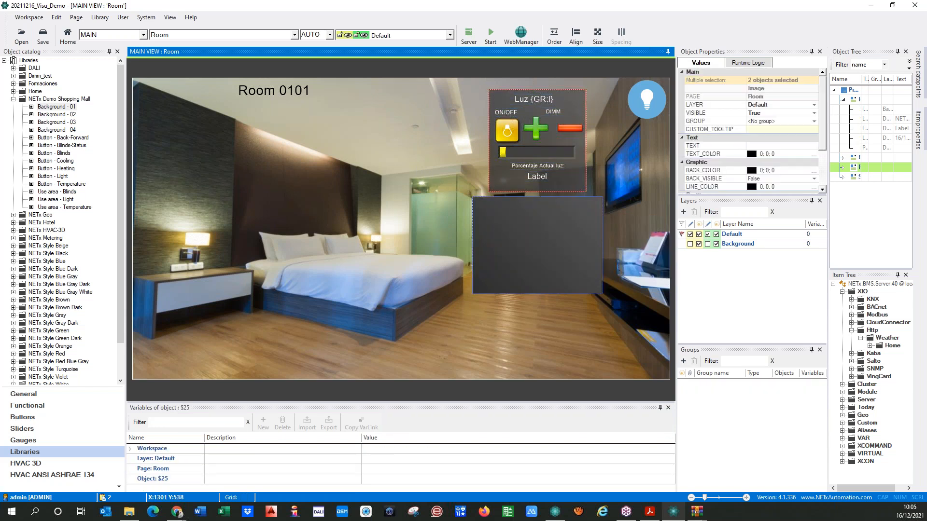
click(594, 41)
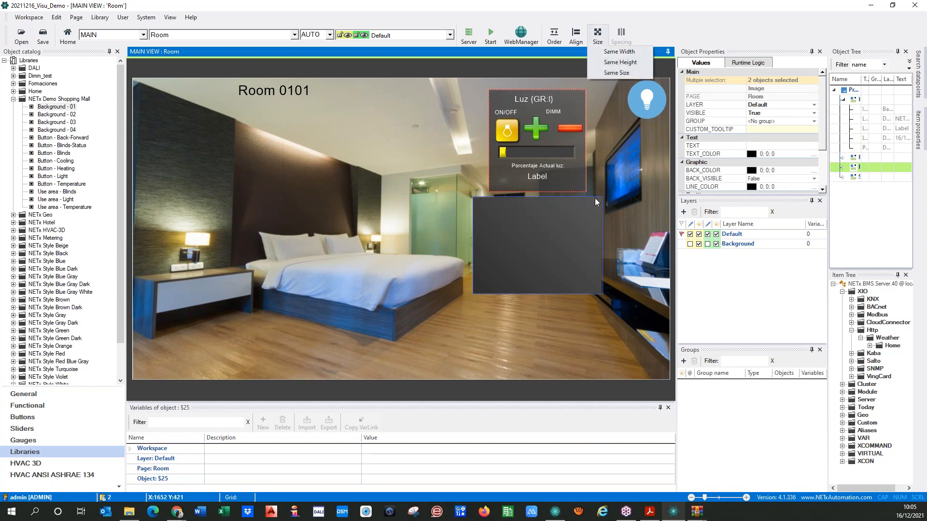
Make the dark picture the same size as the Luz panel background and nudge it down-right
click(613, 73)
click(531, 314)
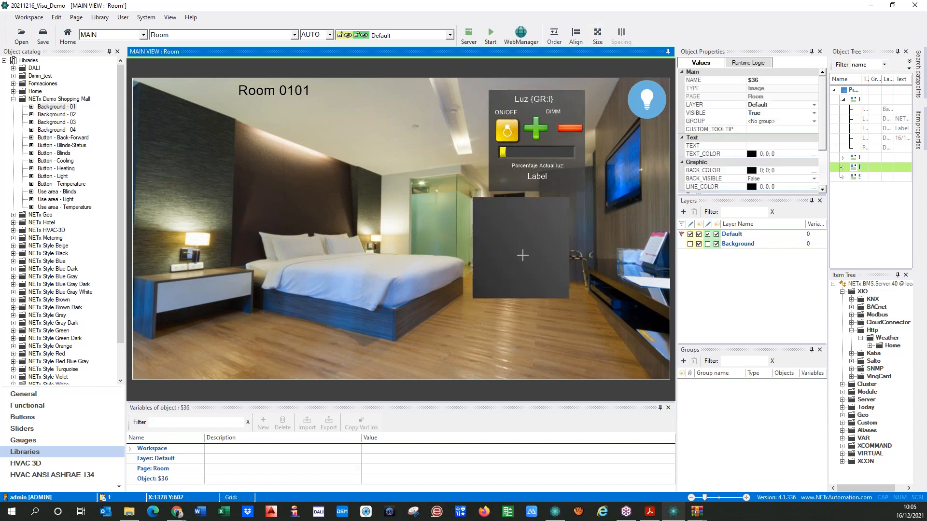
drag(517, 246, 531, 263)
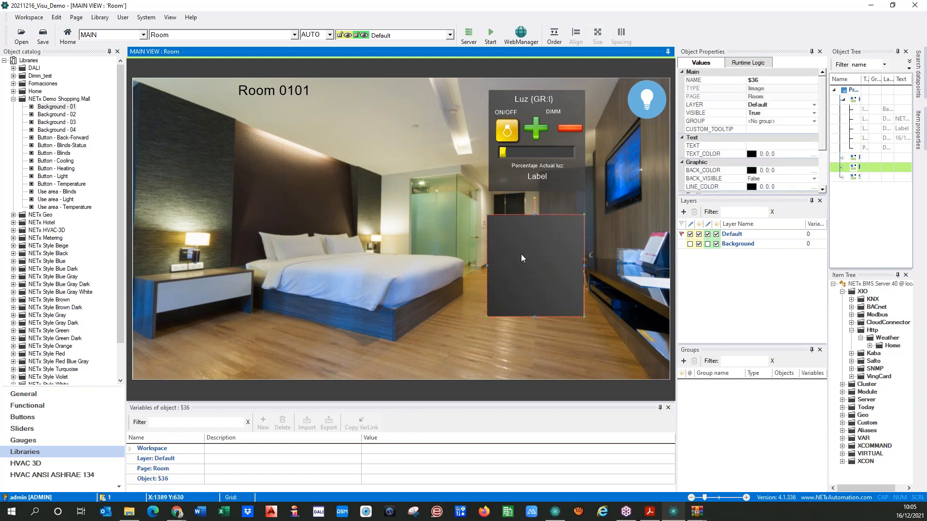
click(503, 188)
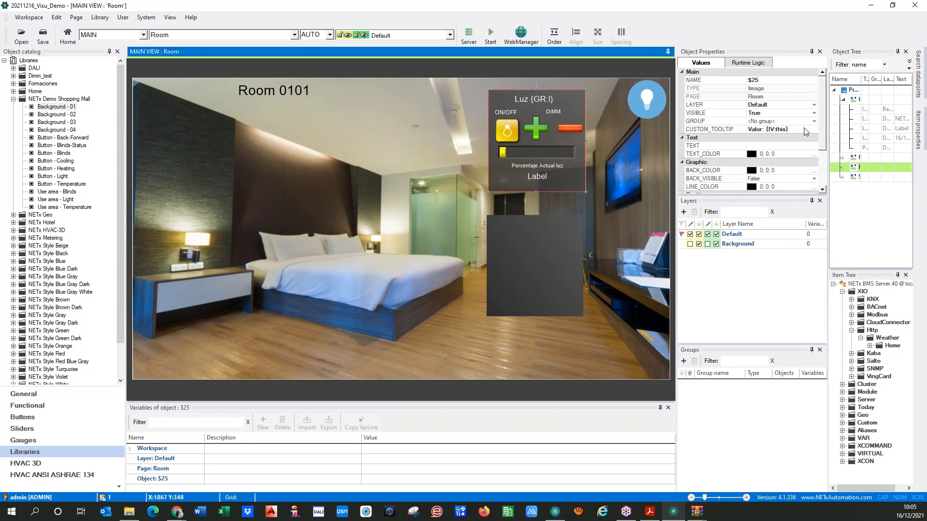
drag(823, 136, 823, 185)
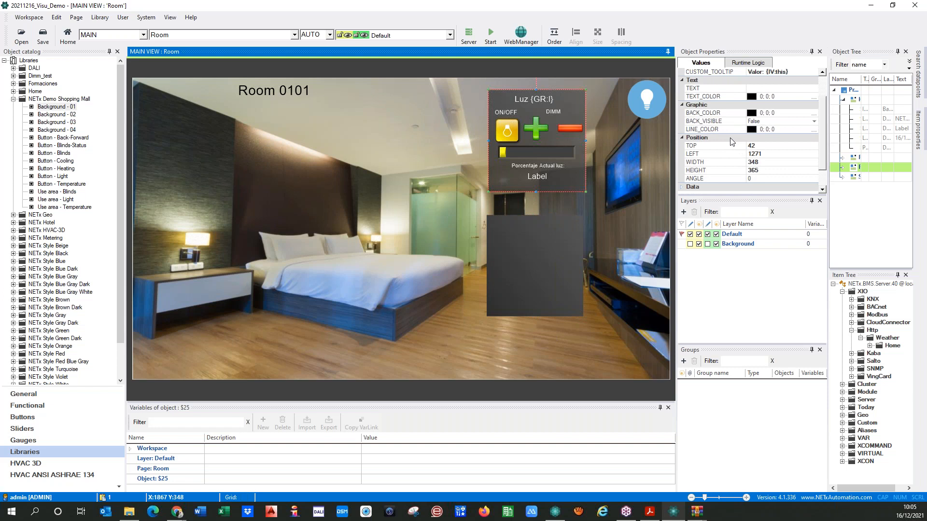
scroll(731, 142, up, 3)
scroll(731, 141, down, 3)
Check the Luz panel's 80% opacity and set the lower dark panel's opacity to 80%
double_click(500, 185)
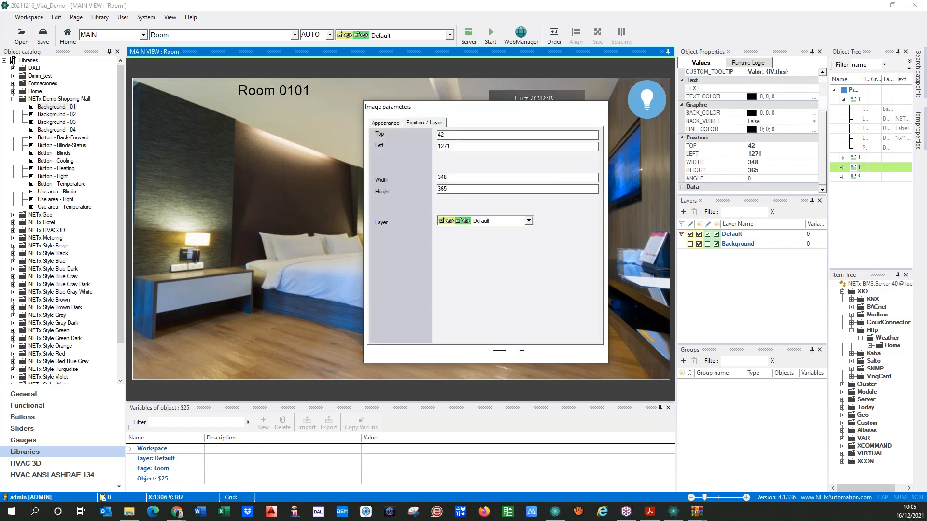
click(386, 123)
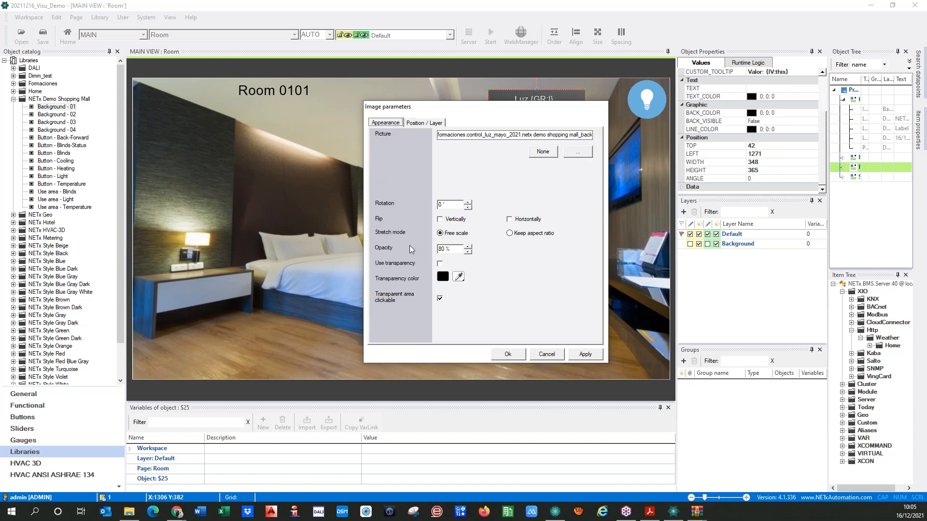
double_click(454, 249)
click(508, 355)
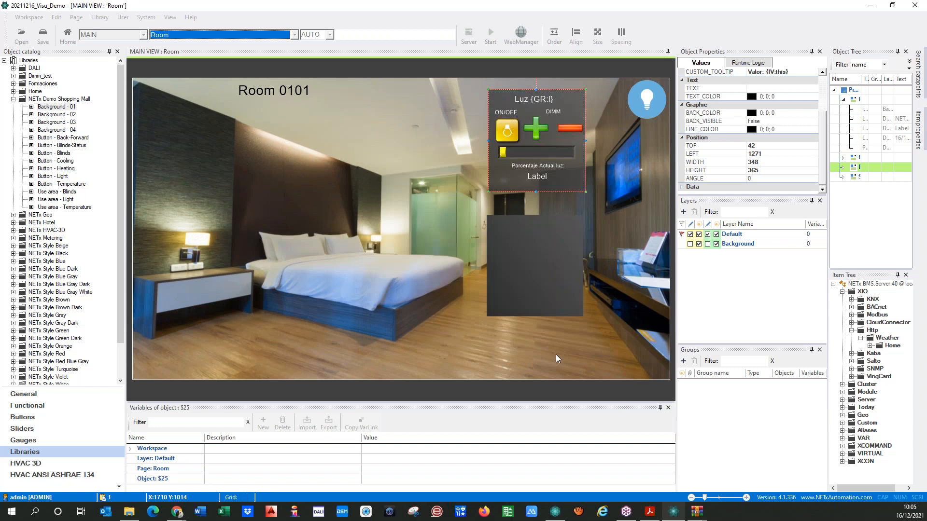
double_click(537, 265)
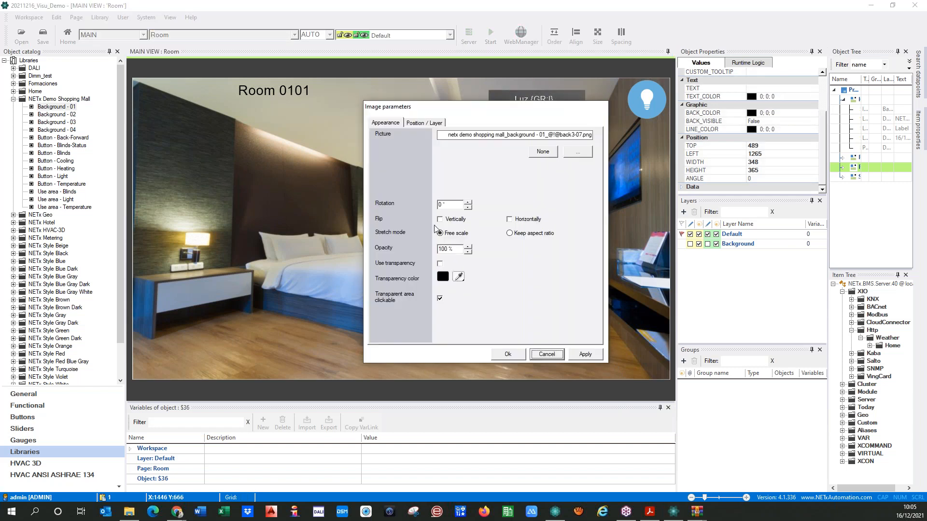
double_click(443, 250)
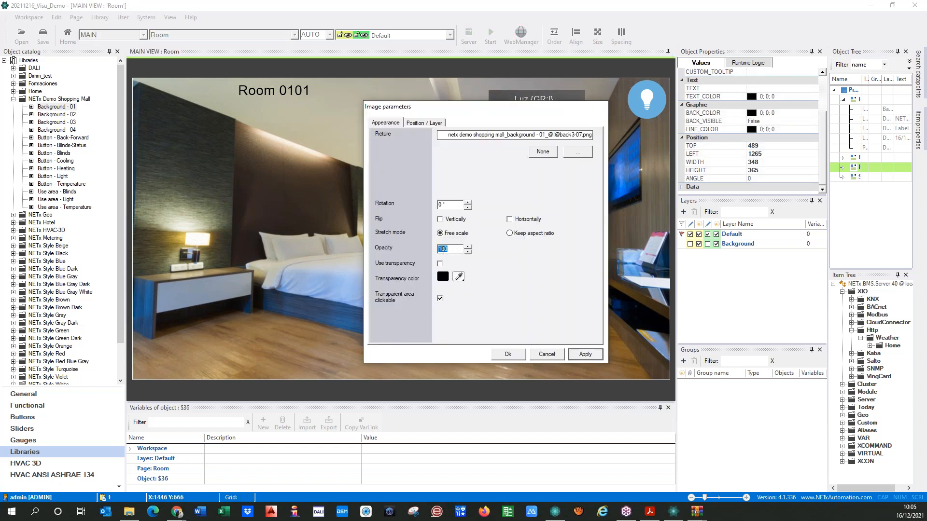
text(8)
click(508, 355)
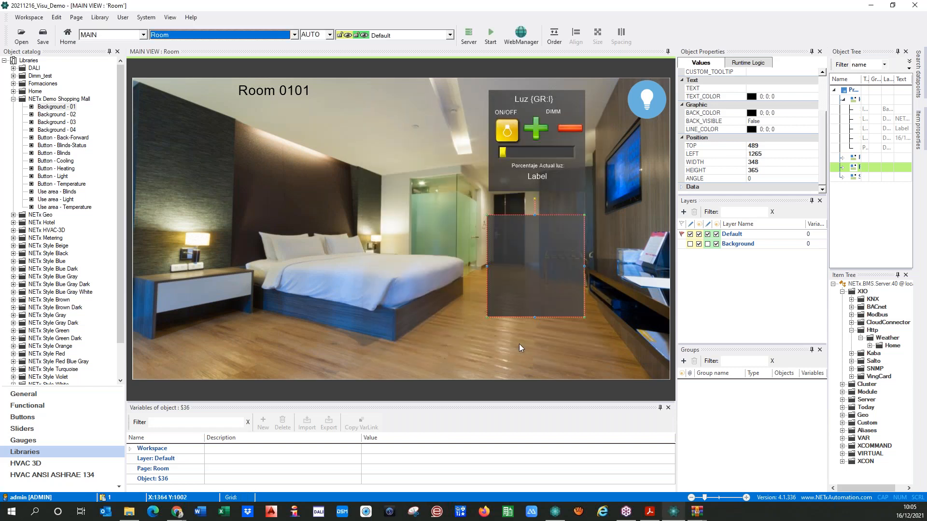
click(522, 352)
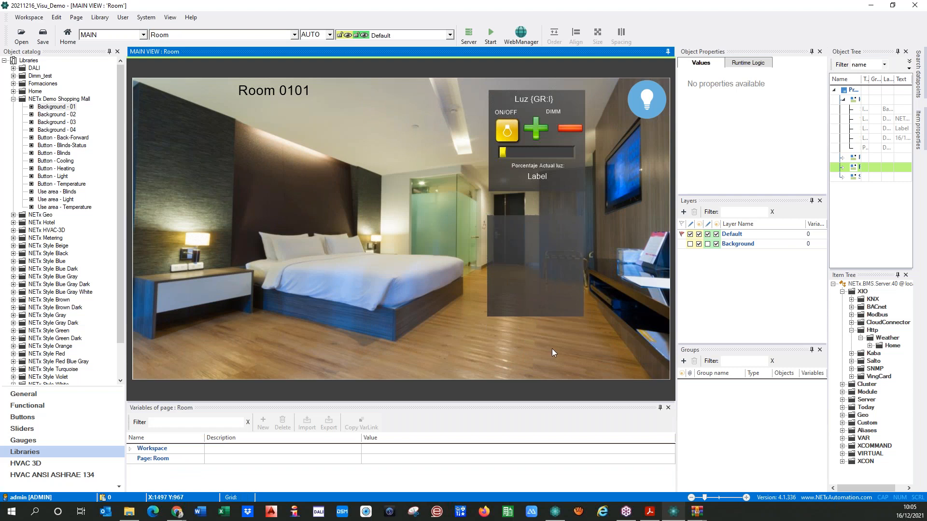
click(531, 223)
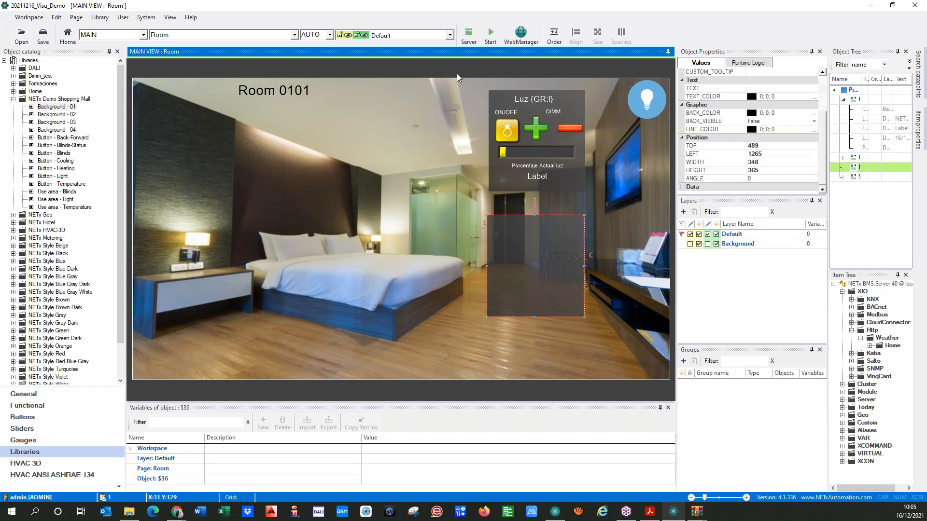
Copy the Luz {GR:I} title into the lower panel and retitle it Light Bed
click(532, 100)
click(521, 102)
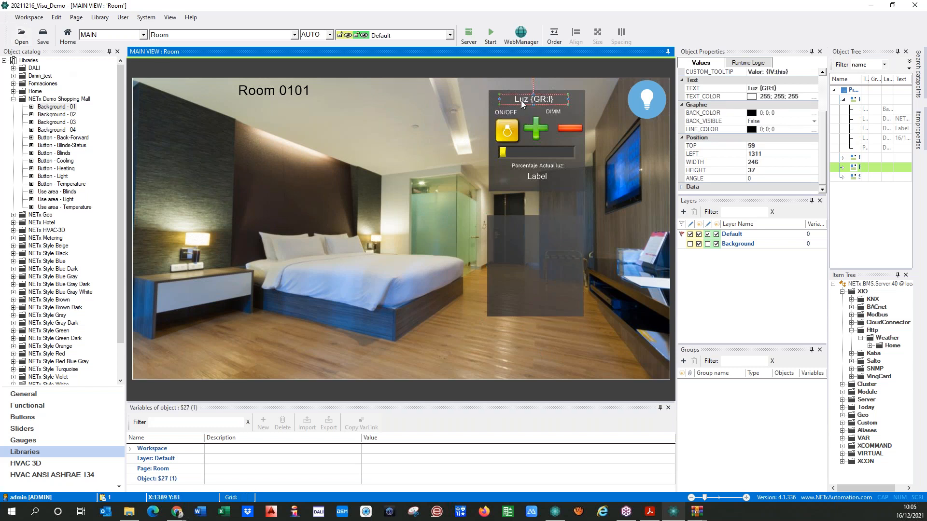
drag(522, 103, 525, 226)
double_click(525, 225)
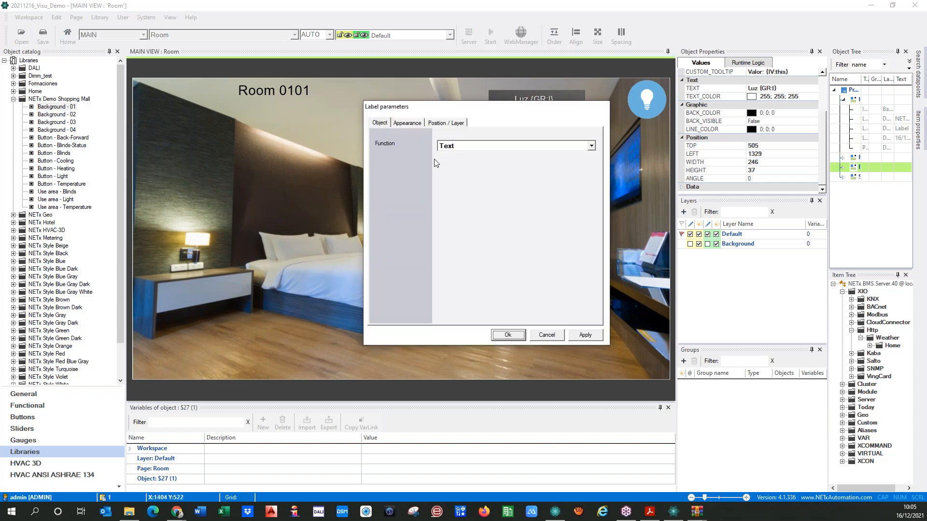
click(481, 146)
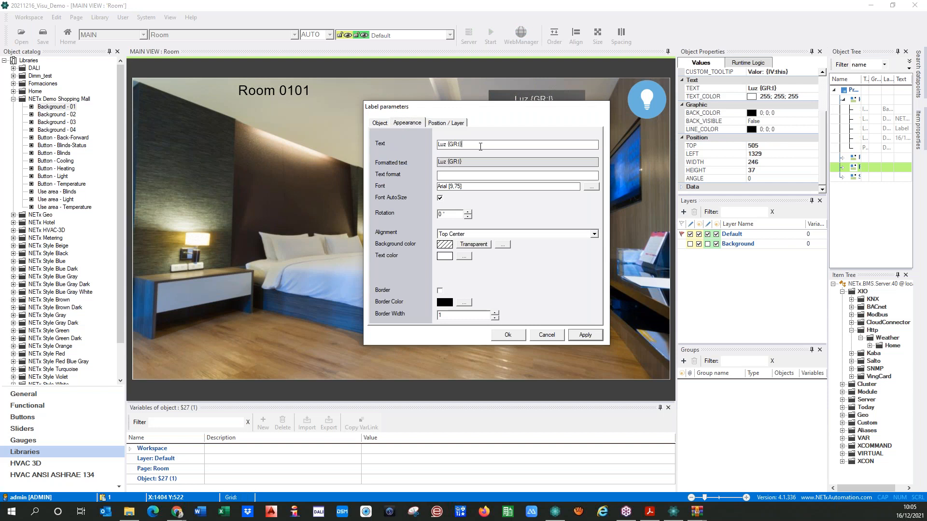
key(BackSpace)
key(BackSpace)
key(BackSpace)
click(506, 335)
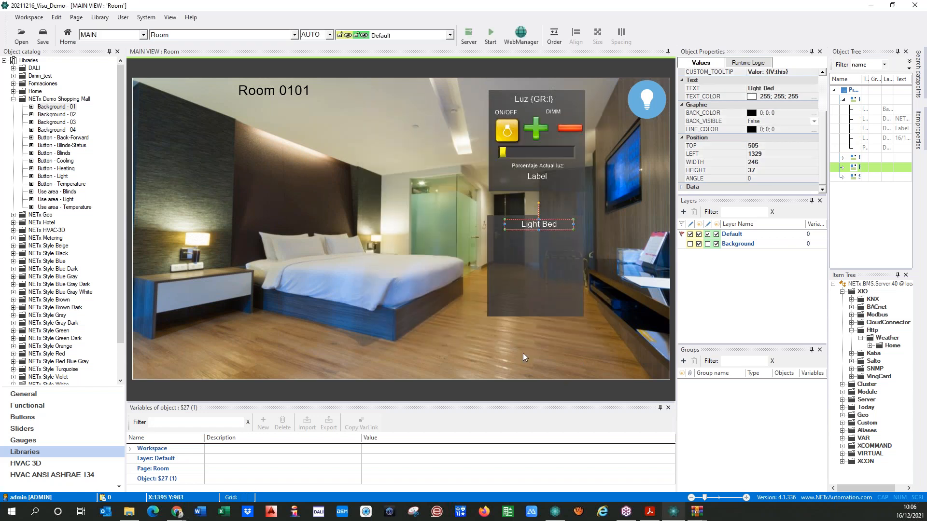
click(525, 357)
click(526, 225)
drag(526, 225, 521, 224)
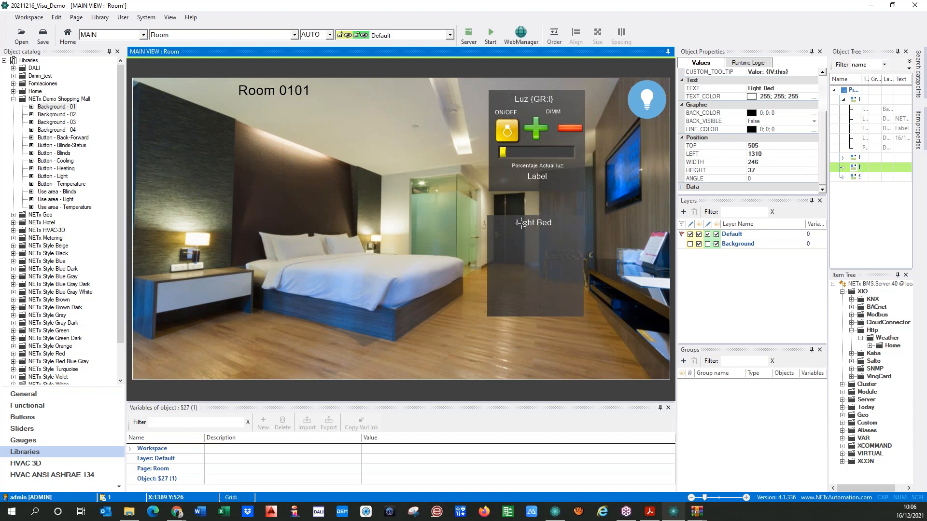
click(461, 229)
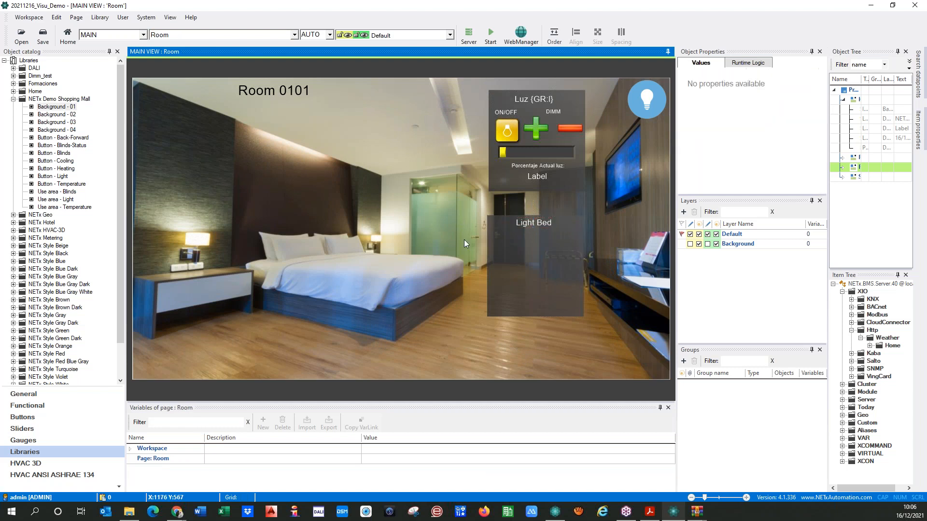
Correct the copied label's text to read Bed Light
double_click(528, 222)
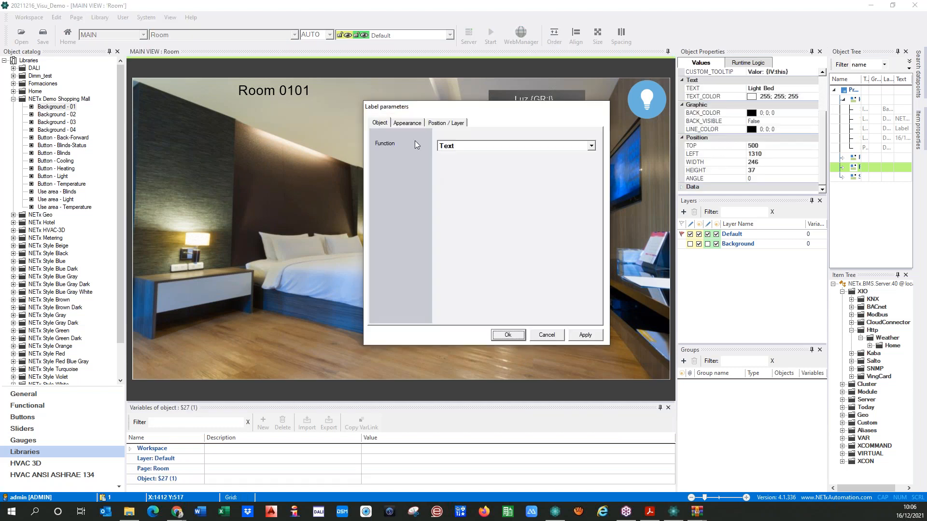
click(407, 123)
text(Bed Light Bed)
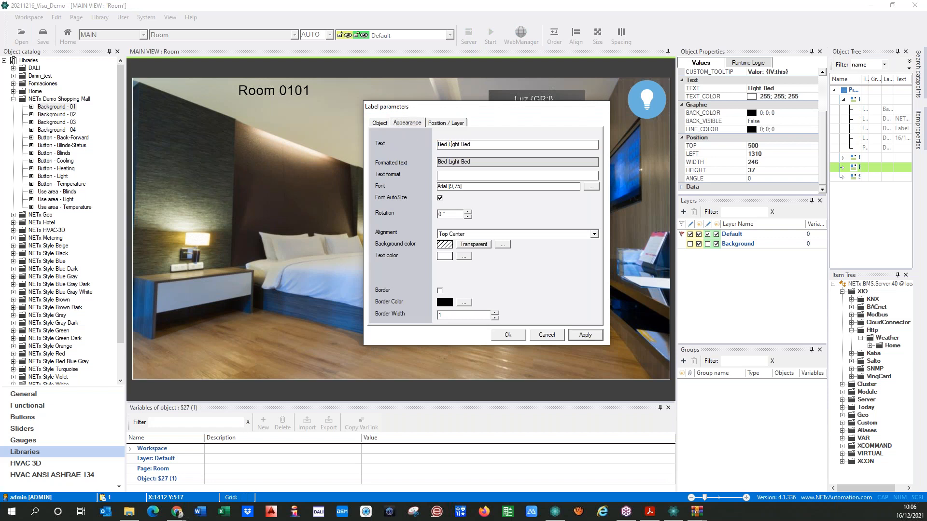
key(Delete)
key(Delete)
key(Delete)
key(Delete)
click(511, 335)
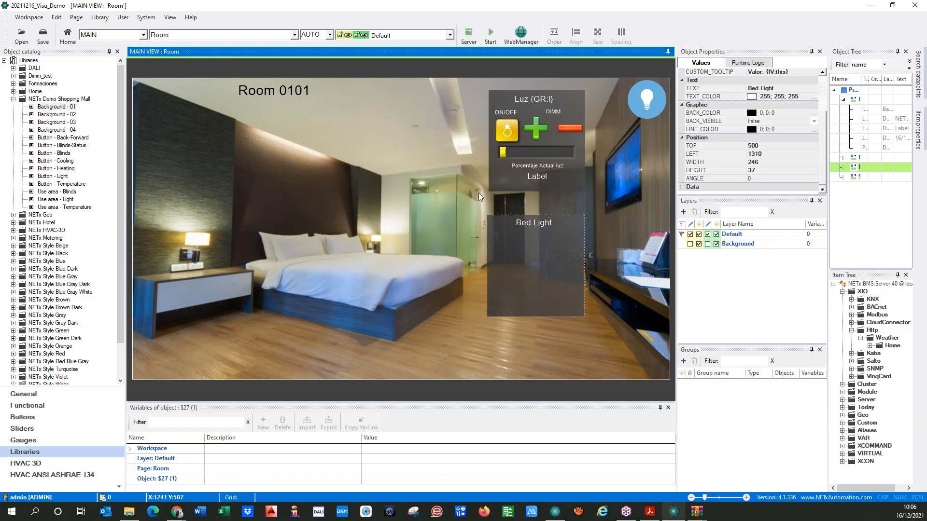
Drag the Button-Light-Rect2 button from the NETx Style Yellow library onto the room page
click(502, 133)
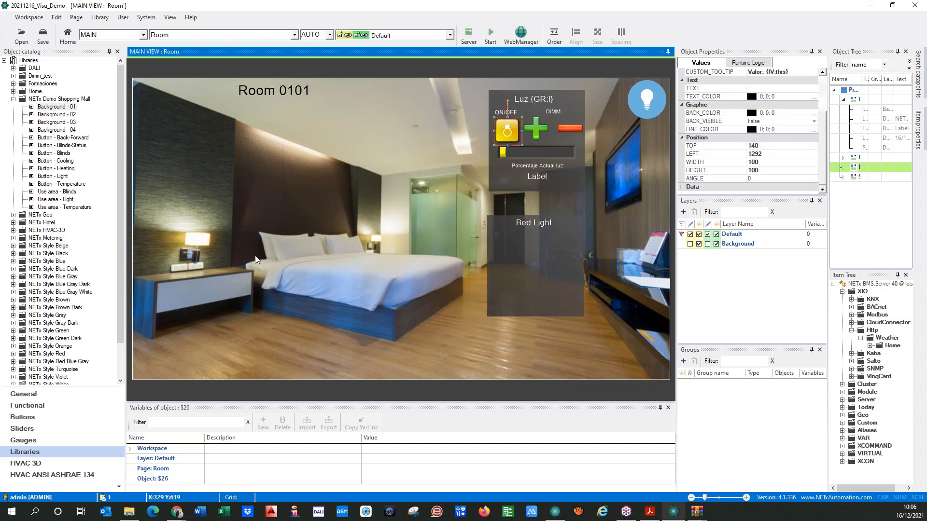
click(14, 99)
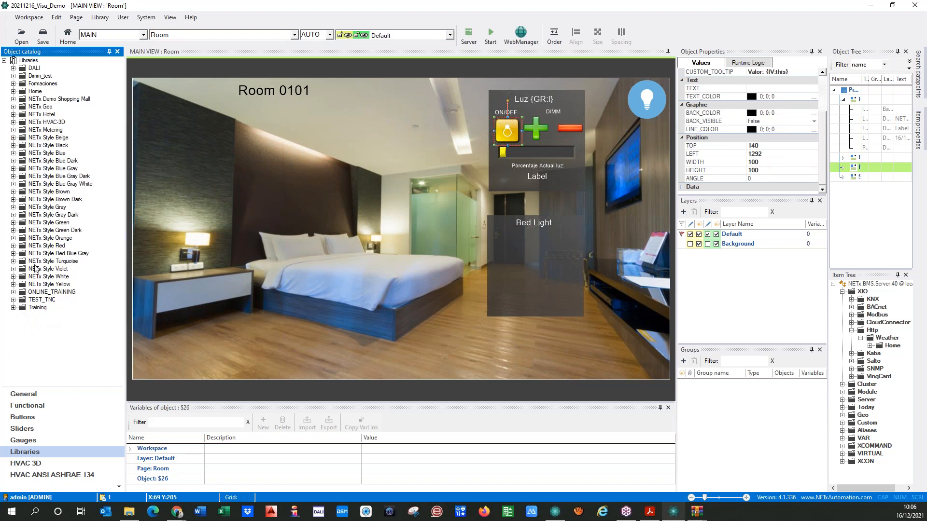
click(14, 285)
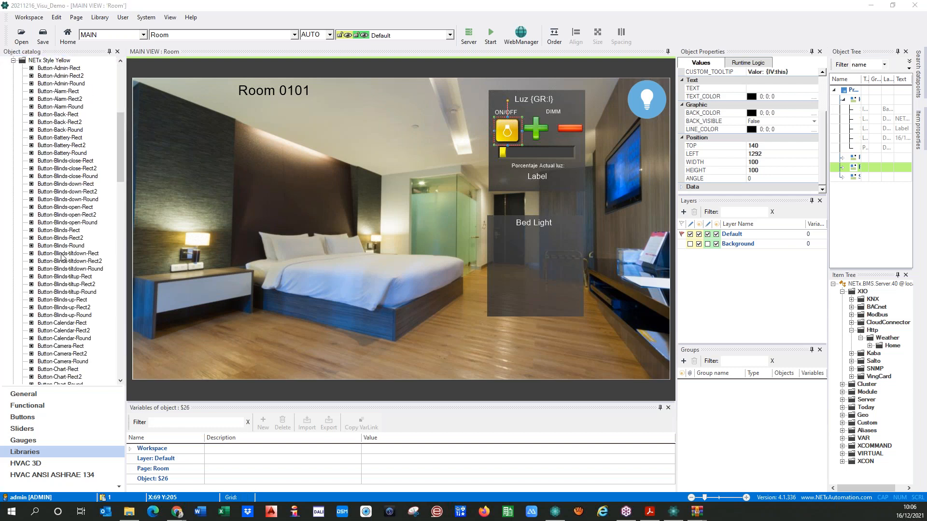
scroll(67, 256, down, 7)
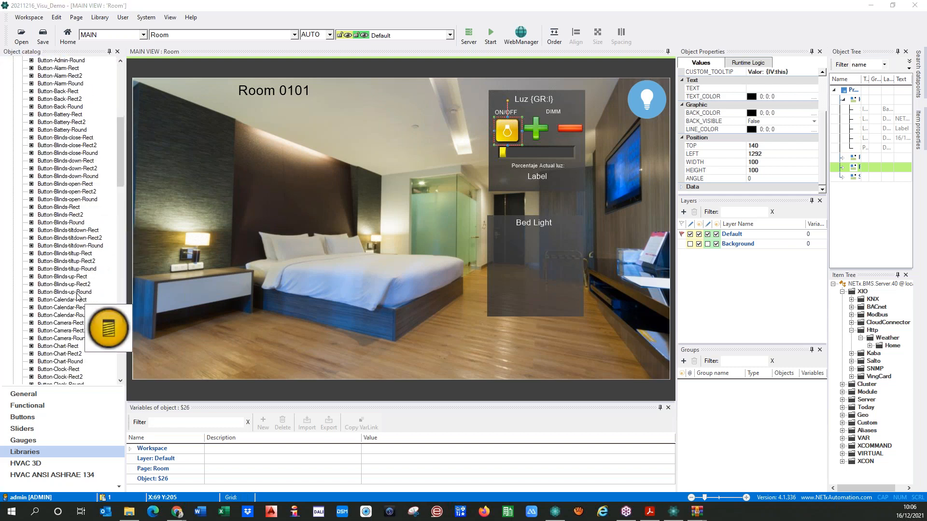
scroll(75, 296, down, 12)
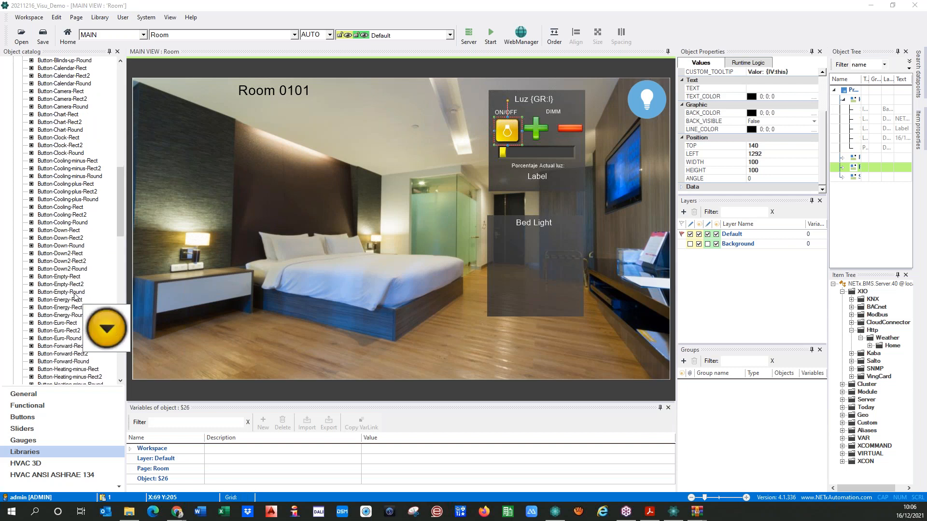
scroll(74, 296, down, 1)
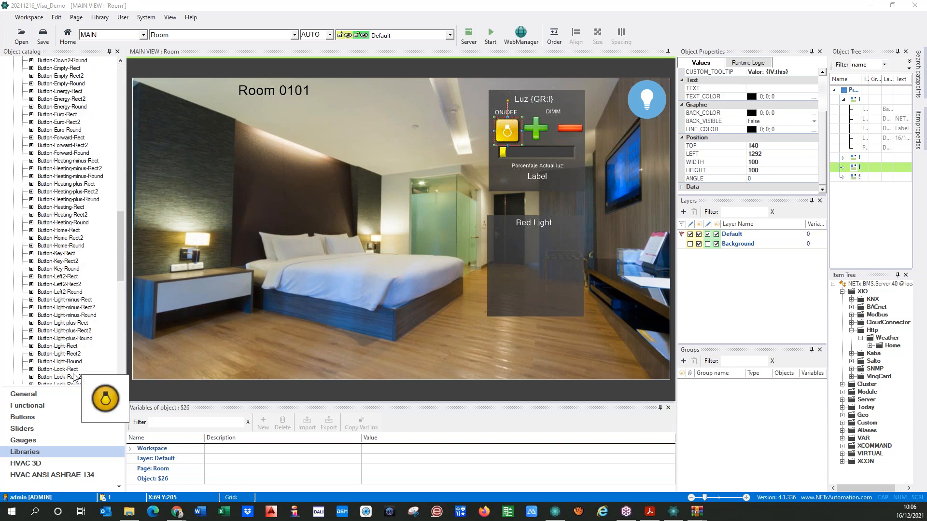
scroll(65, 349, down, 1)
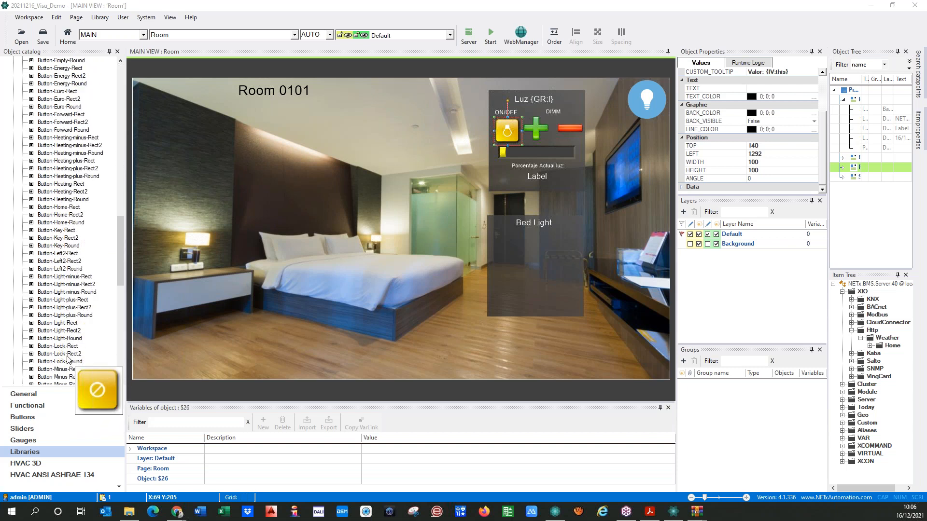
click(68, 331)
drag(67, 331, 465, 180)
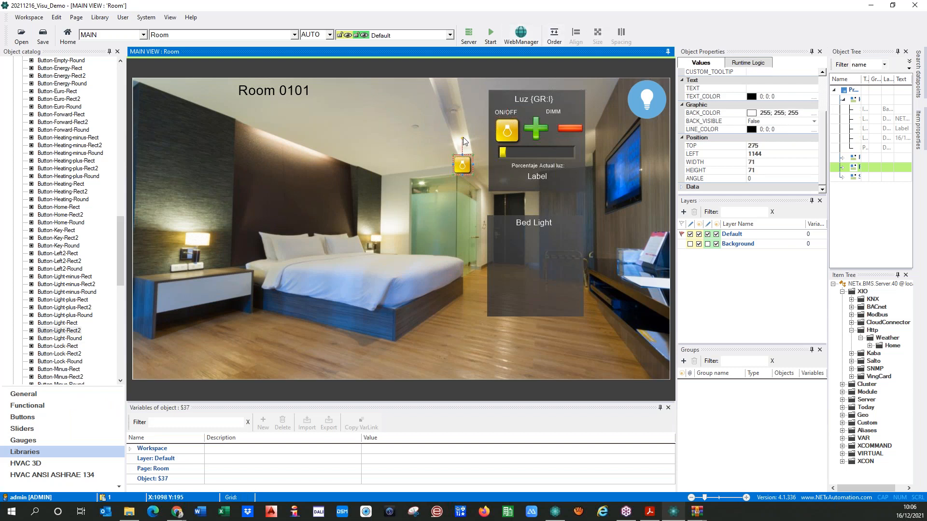
Match the new light button's size to the ON/OFF button and move it into the Bed Light panel
click(505, 132)
click(464, 164)
click(512, 134)
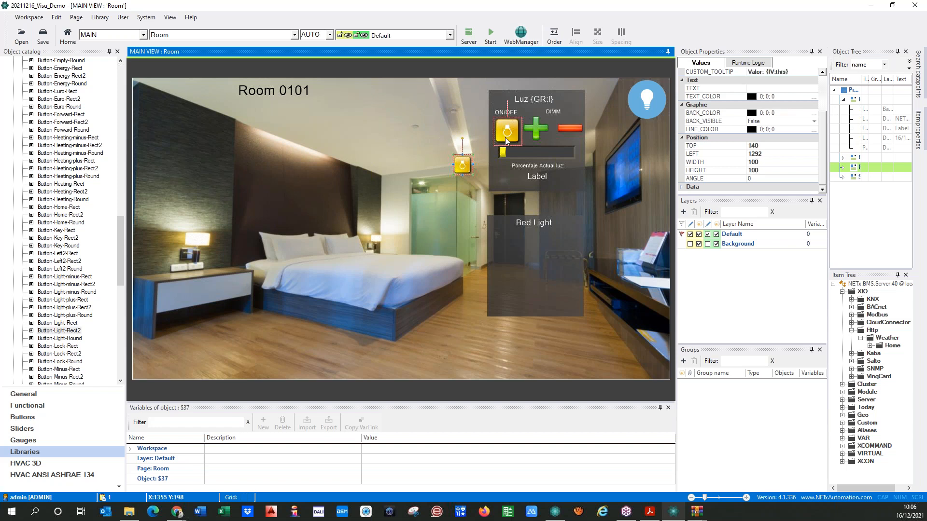
click(463, 168)
click(509, 133)
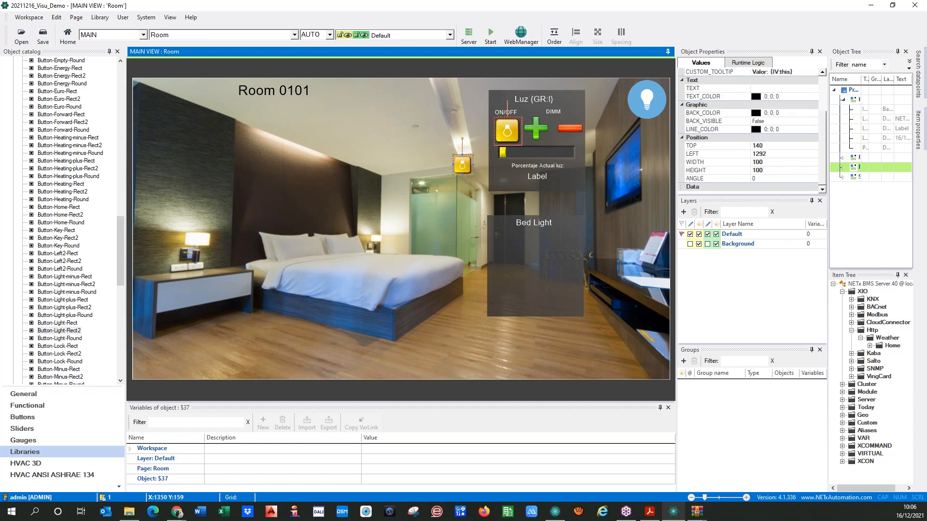
ctrl+click(462, 165)
click(598, 38)
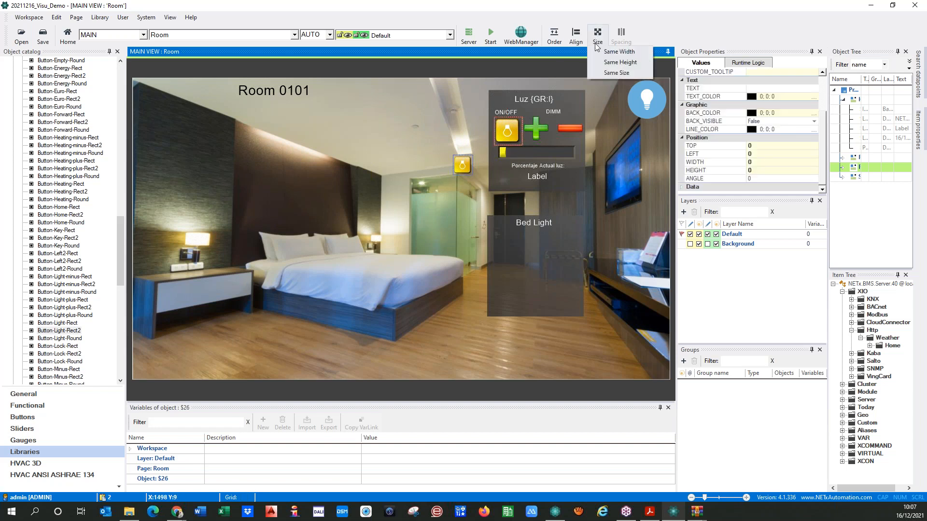
click(619, 72)
click(503, 221)
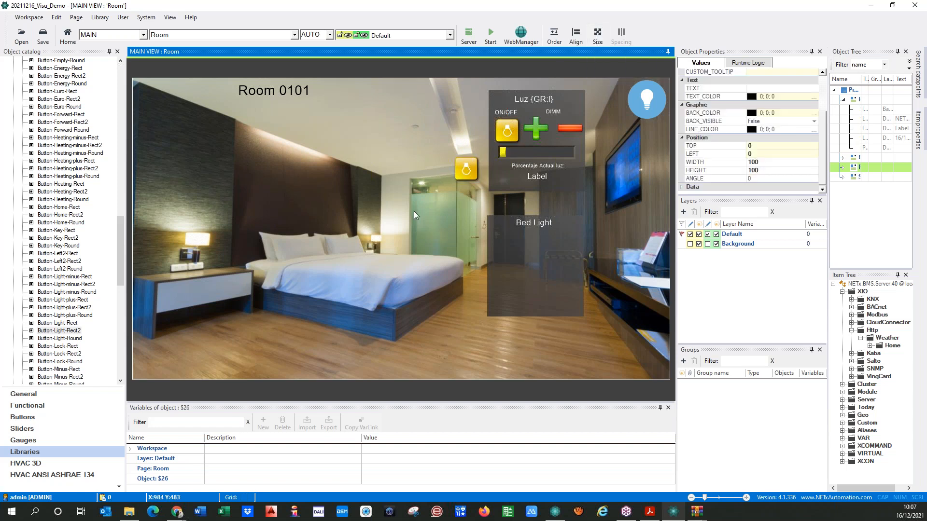
drag(465, 167, 506, 250)
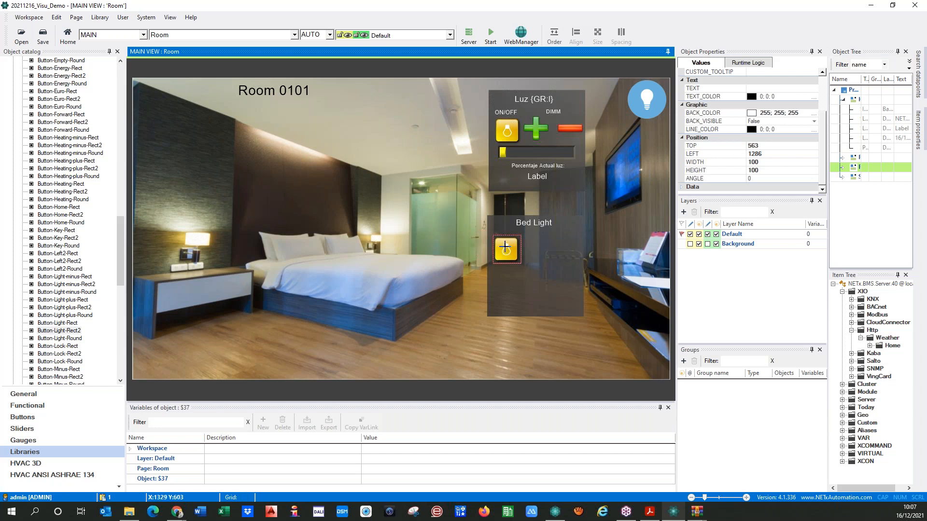
click(443, 251)
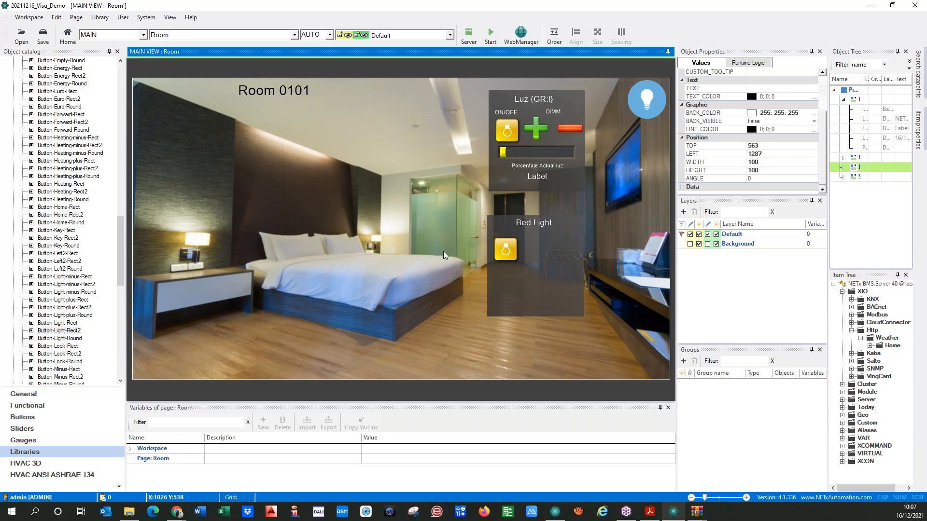
Keep the Bed Light button's operation mode set to Switch
double_click(502, 247)
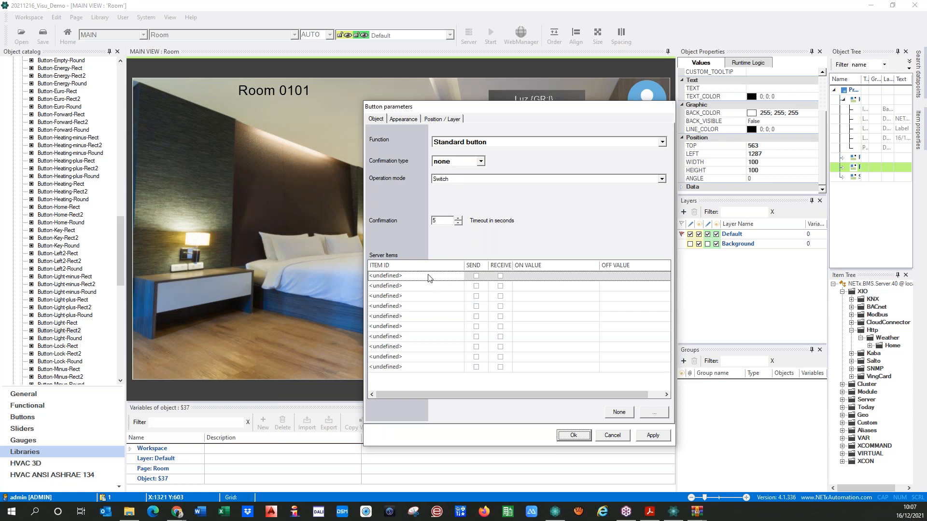
click(459, 180)
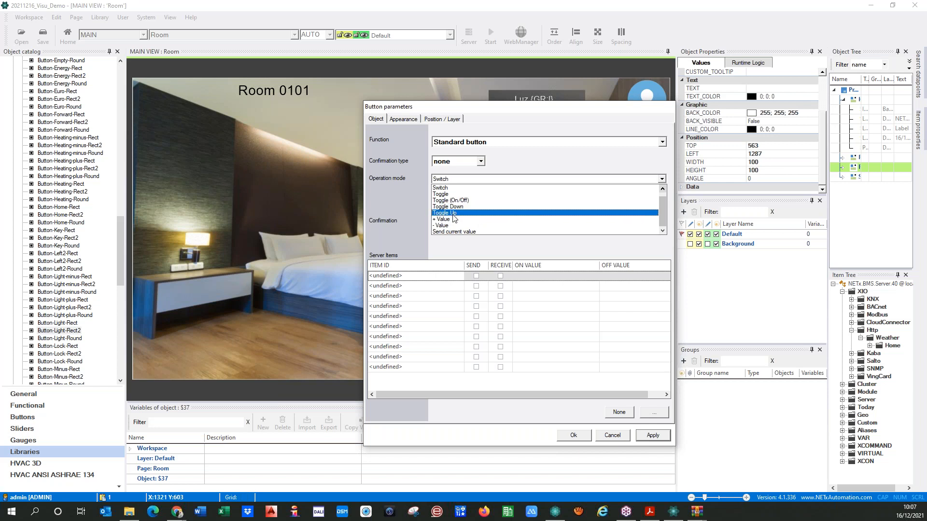
click(415, 194)
click(444, 182)
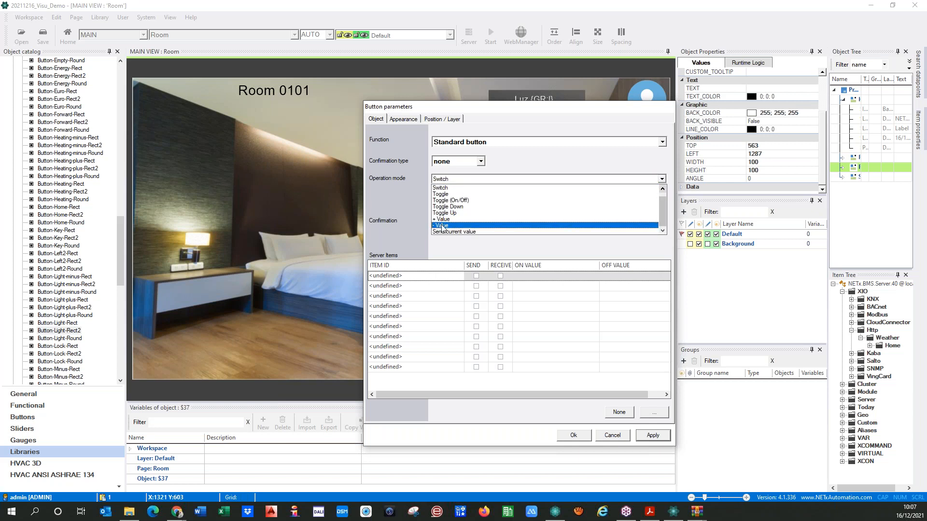
click(416, 206)
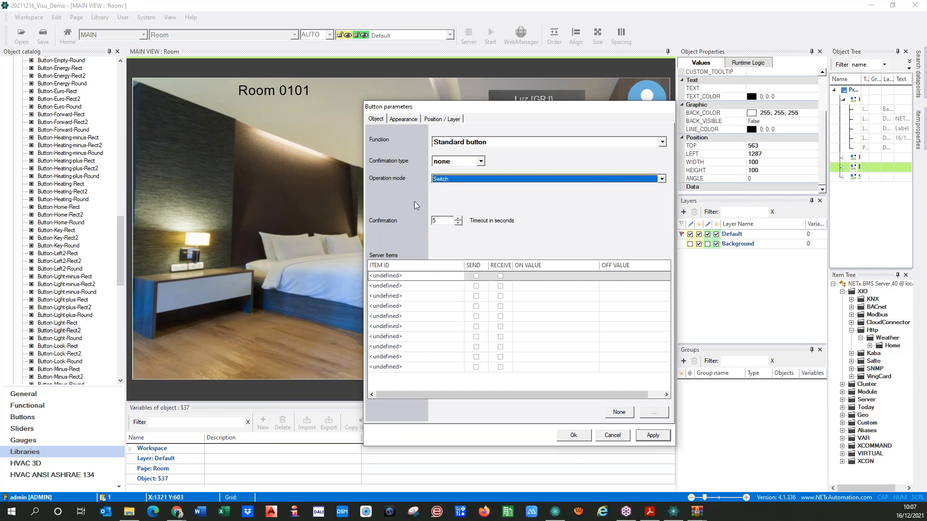
Link the first server item to Room 0101's Lights\ON/OFF Bed
click(422, 274)
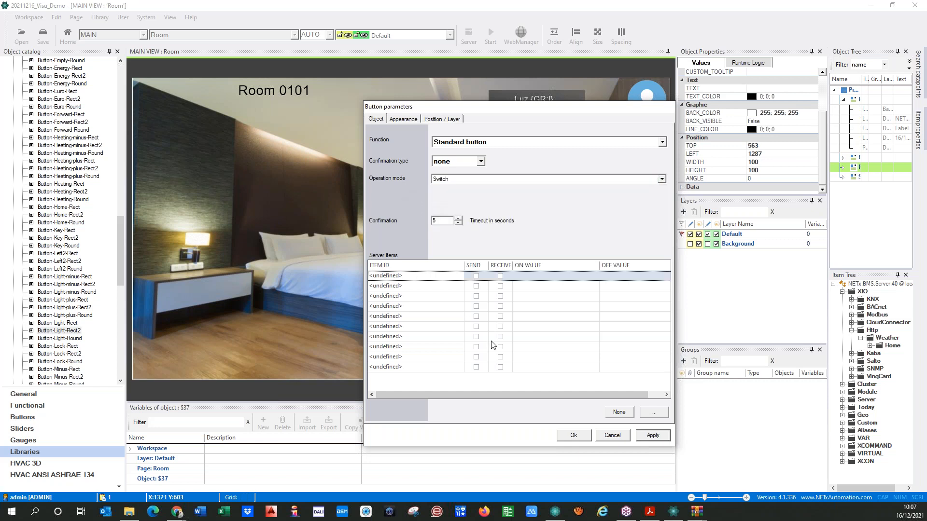
click(656, 415)
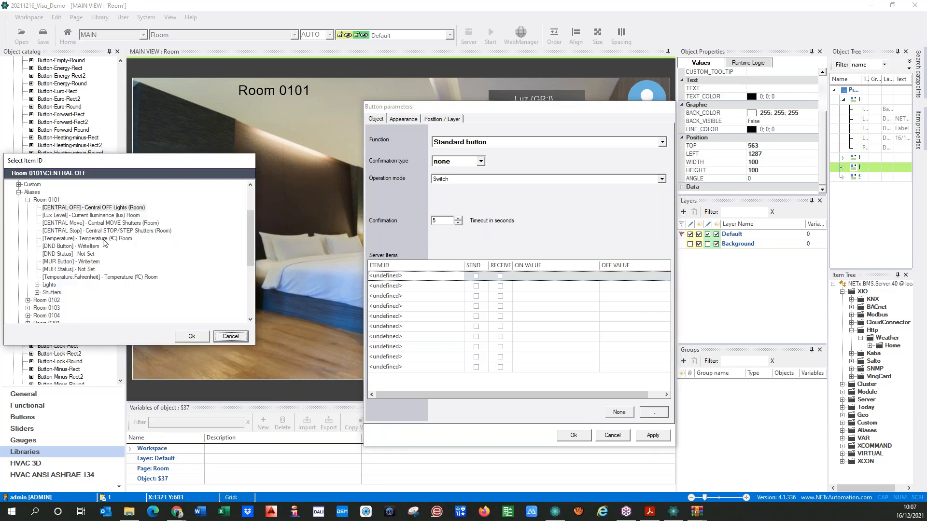
drag(72, 165, 169, 147)
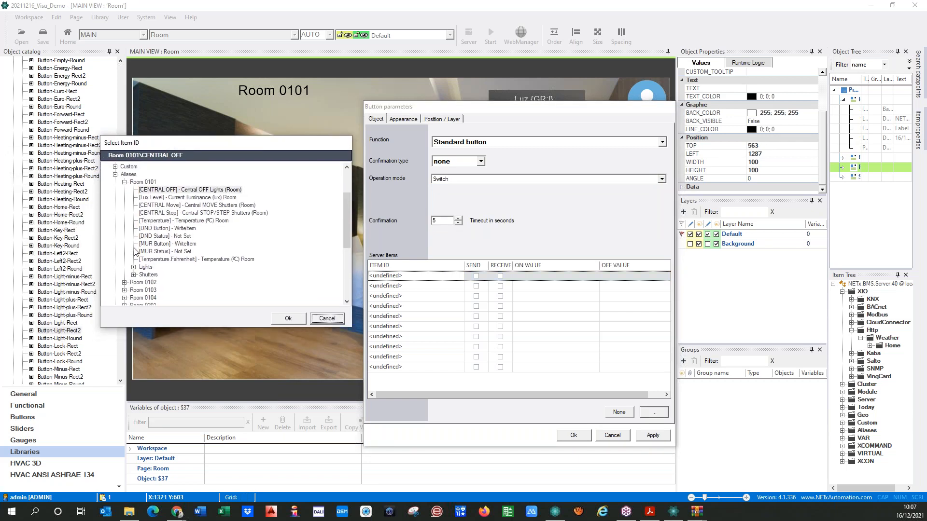
click(134, 267)
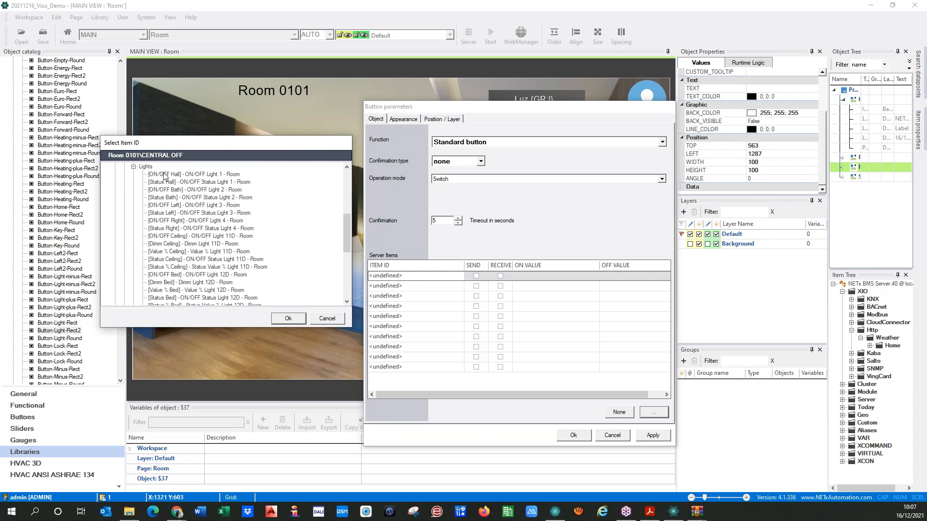
scroll(180, 189, down, 1)
click(190, 253)
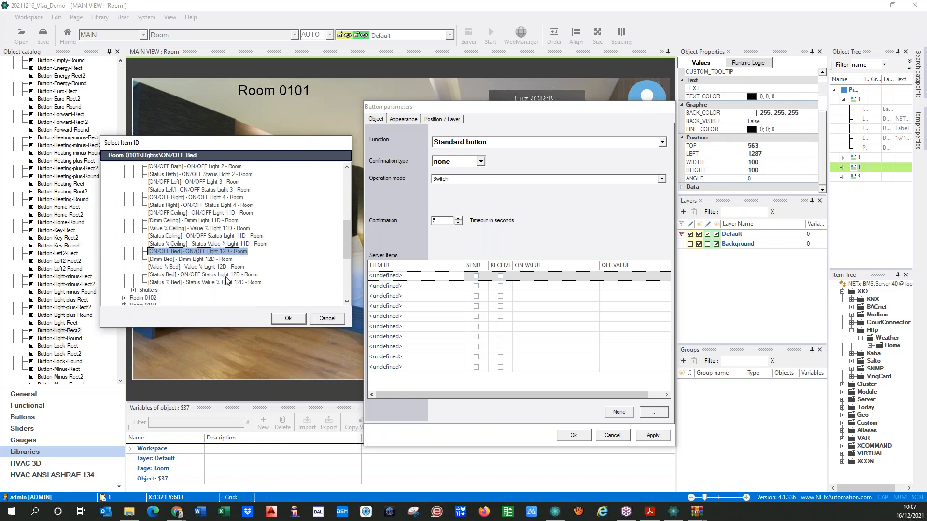
click(284, 320)
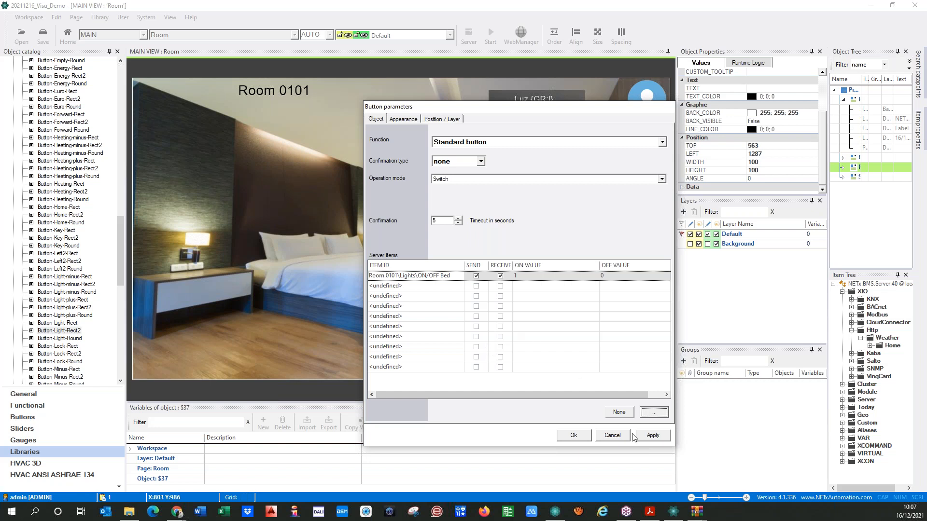
Link the second server item to Lights\Status Bed with SEND unchecked, and apply
click(420, 288)
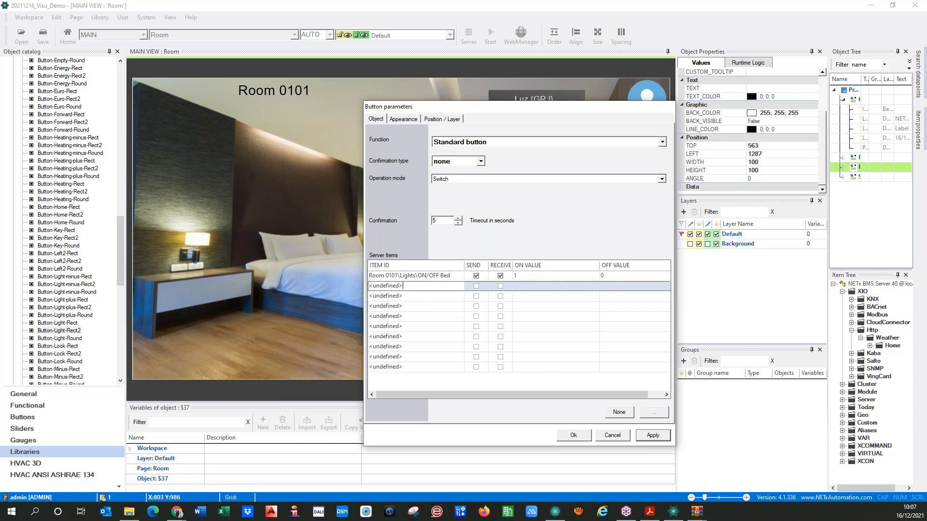
click(661, 412)
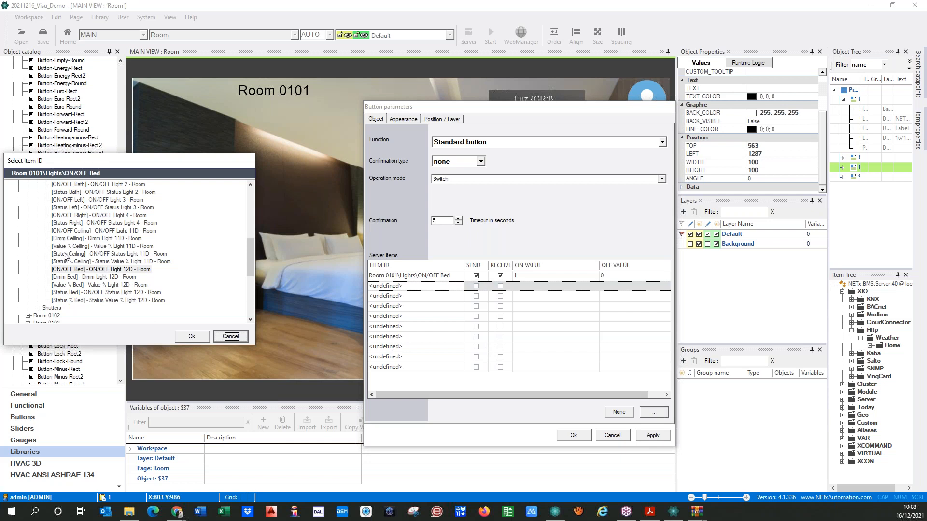
click(93, 293)
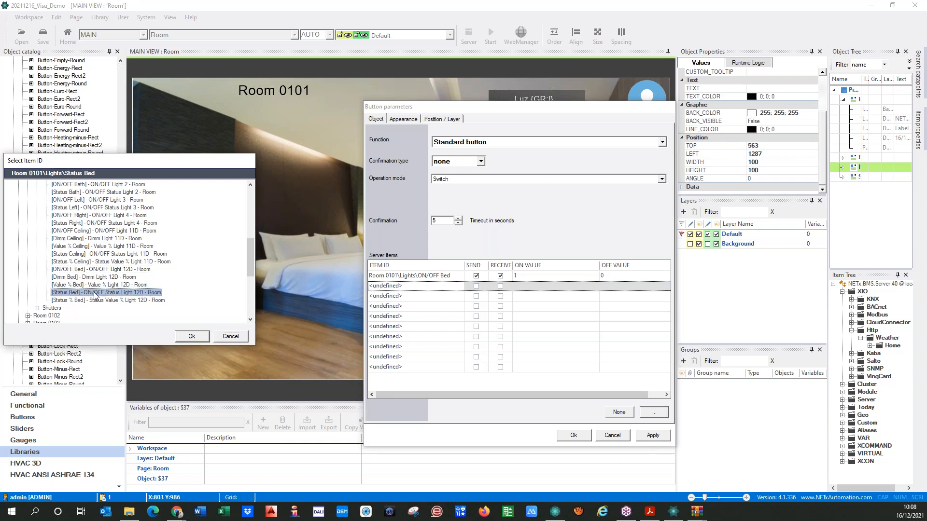
click(191, 337)
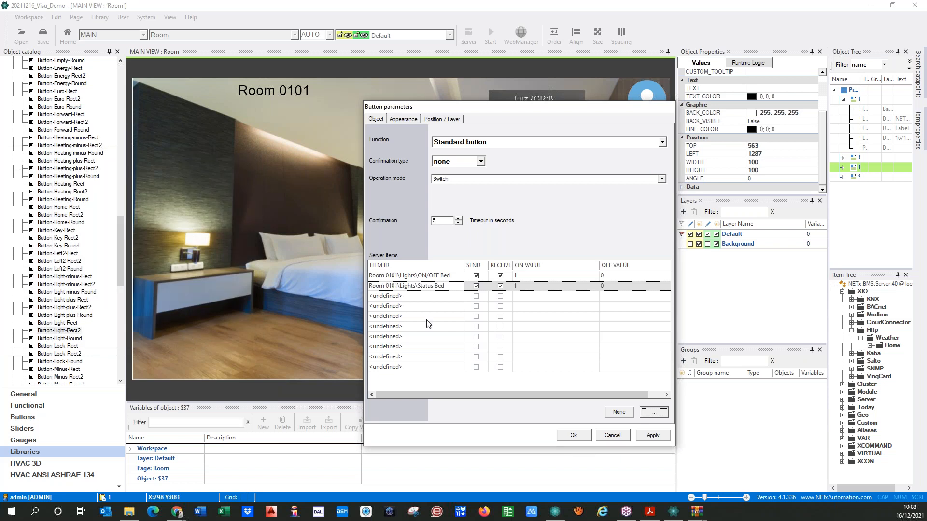
click(476, 286)
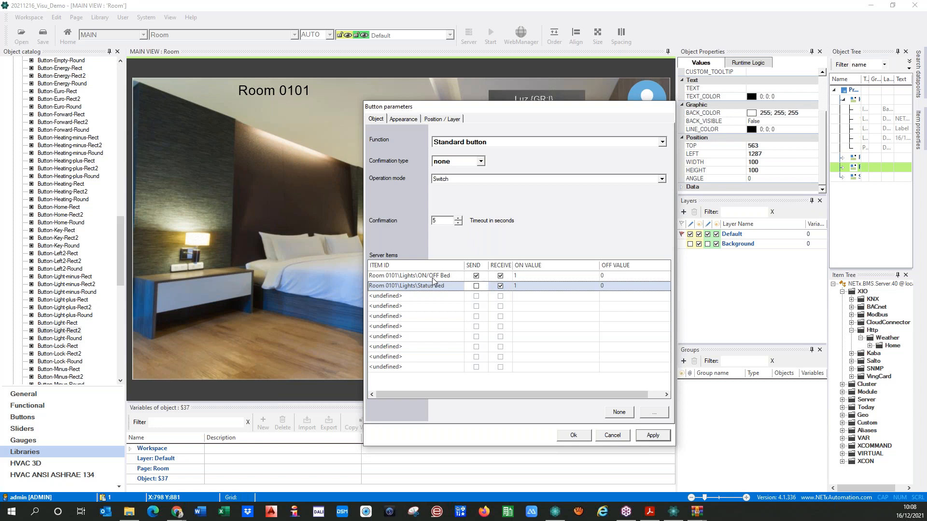
click(647, 436)
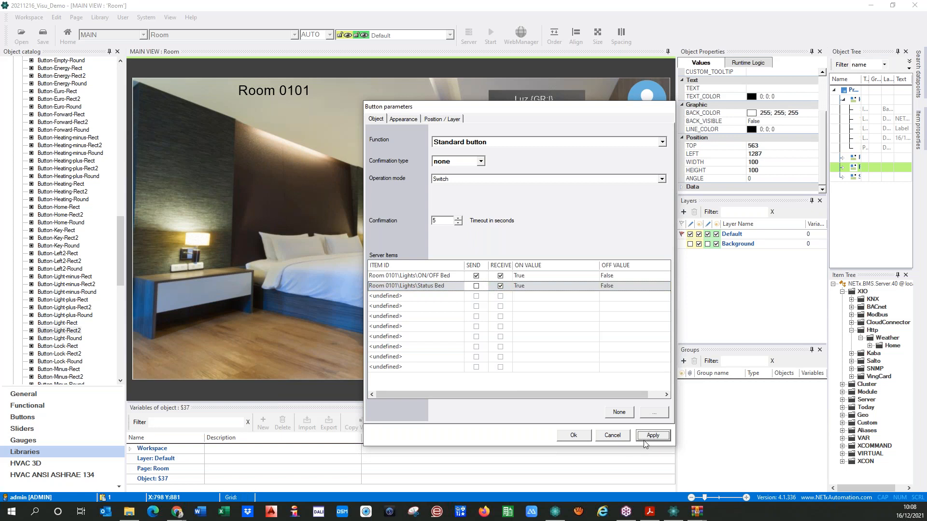
click(563, 437)
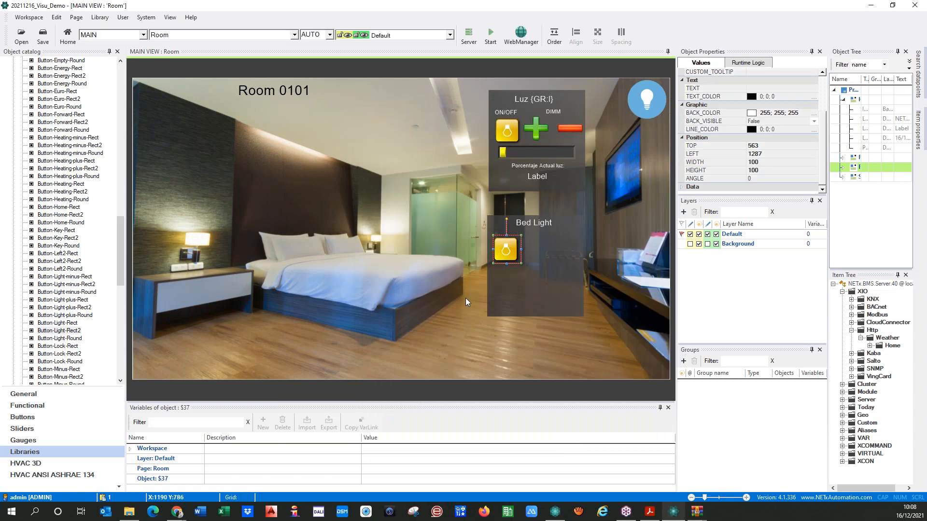
Save the workspace and start the Room 0101 visualization runtime
click(466, 297)
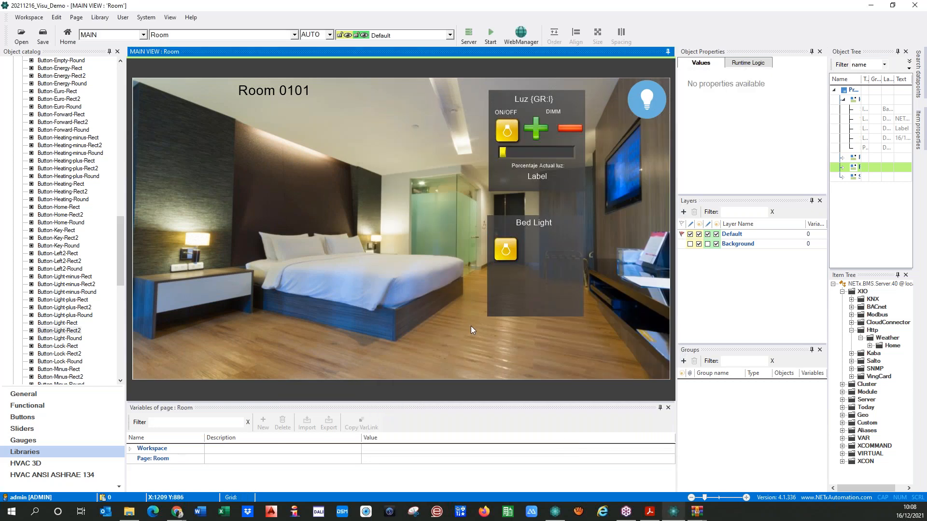
click(490, 36)
click(427, 289)
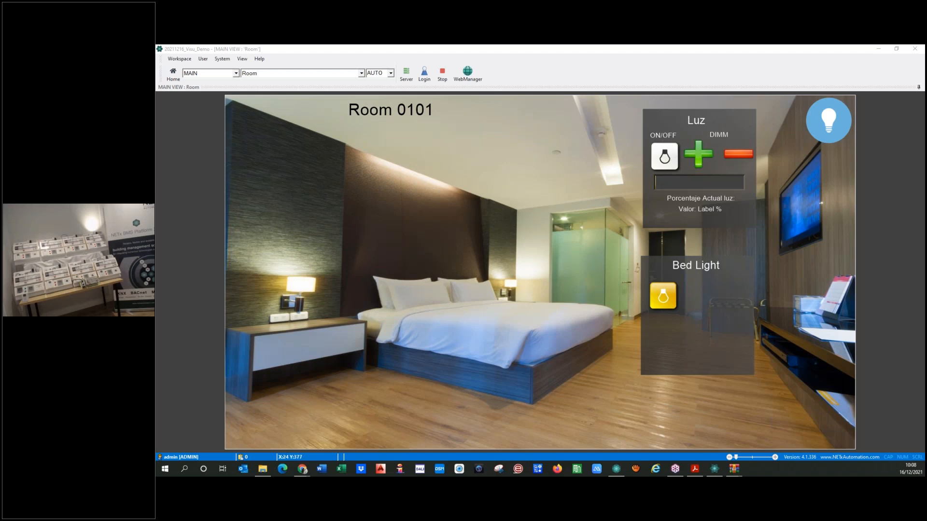
Toggle the bed light off and back on, then return to Core Server Studio
click(663, 299)
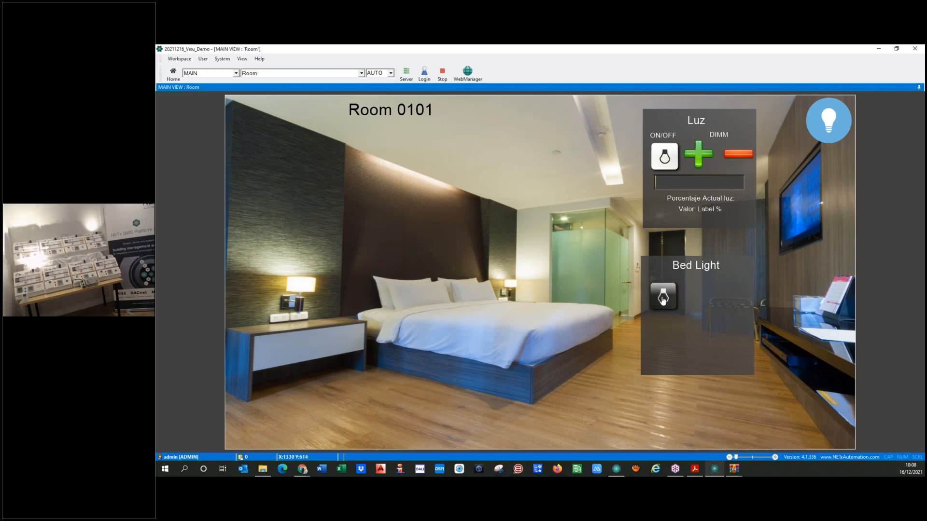
click(663, 298)
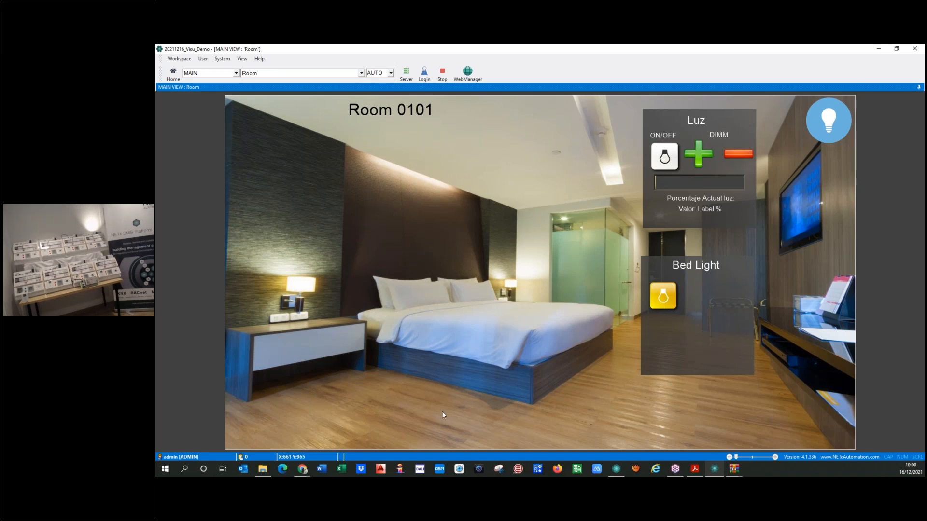
click(616, 469)
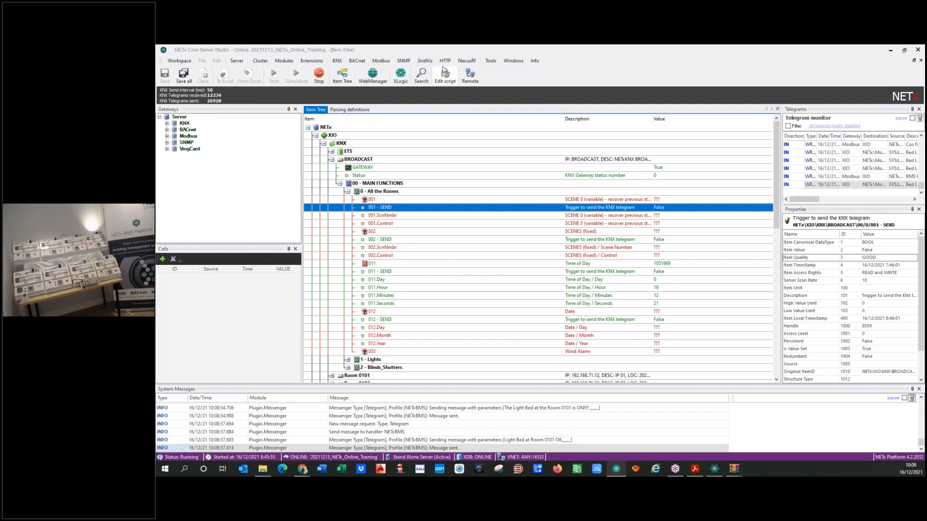
Comment out the Room 0204 CENTRAL OFF WriteValue line in nxaDefinitions.lua with --
click(445, 72)
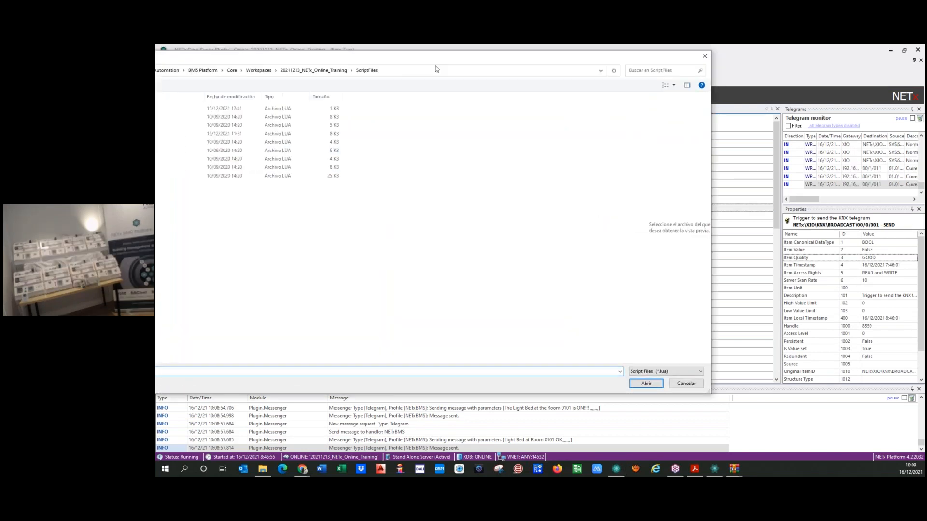
double_click(244, 144)
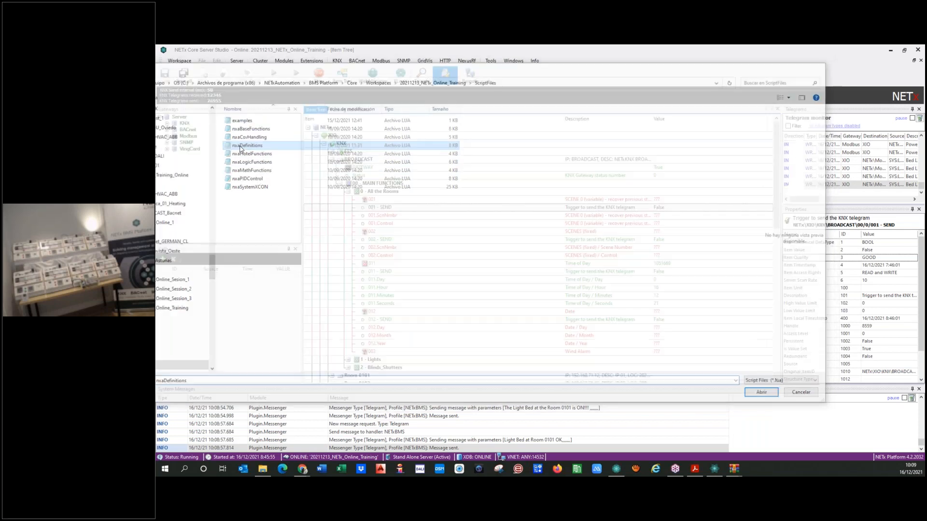
scroll(356, 271, down, 4)
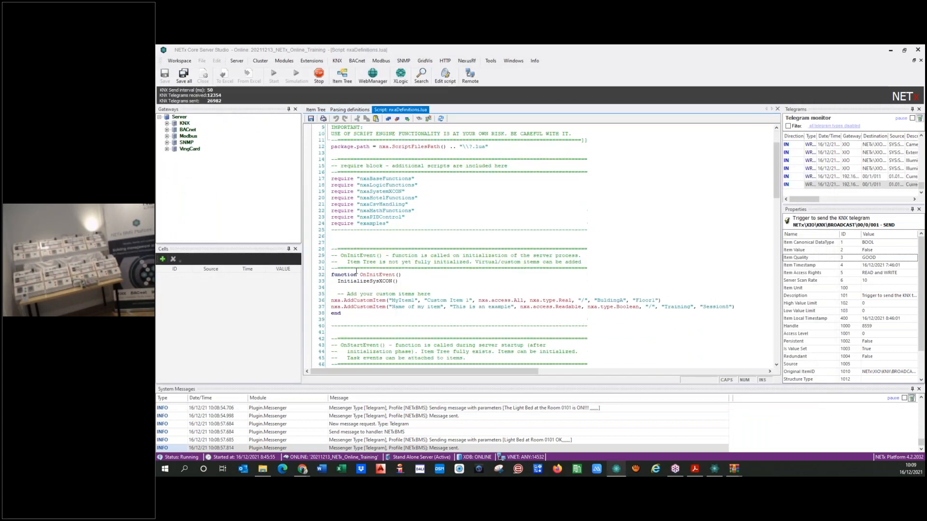
scroll(357, 270, down, 4)
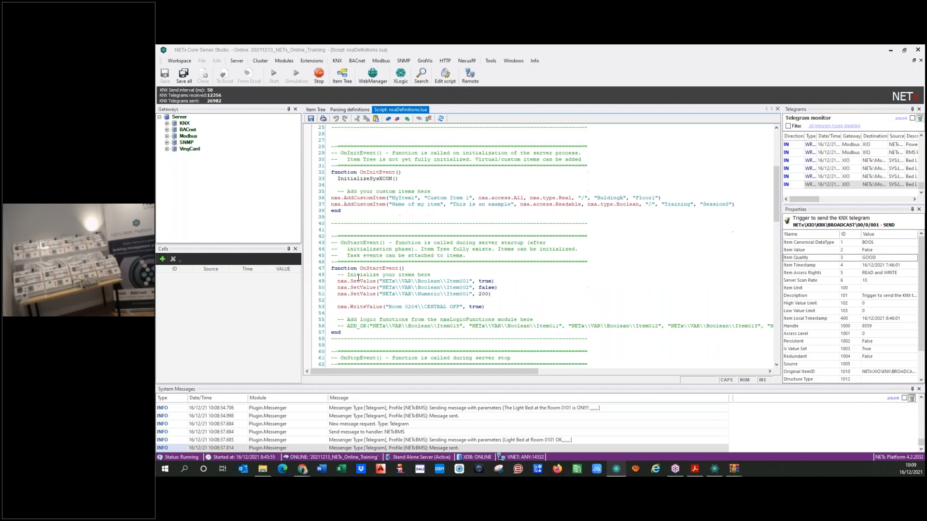
click(338, 308)
text(--)
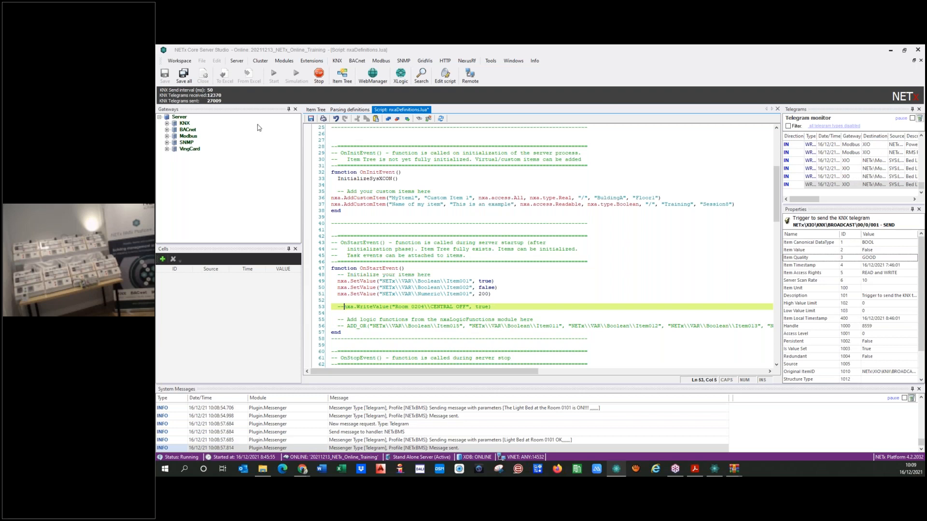
Save the script and restart the Script Engine
click(311, 118)
click(441, 119)
click(568, 293)
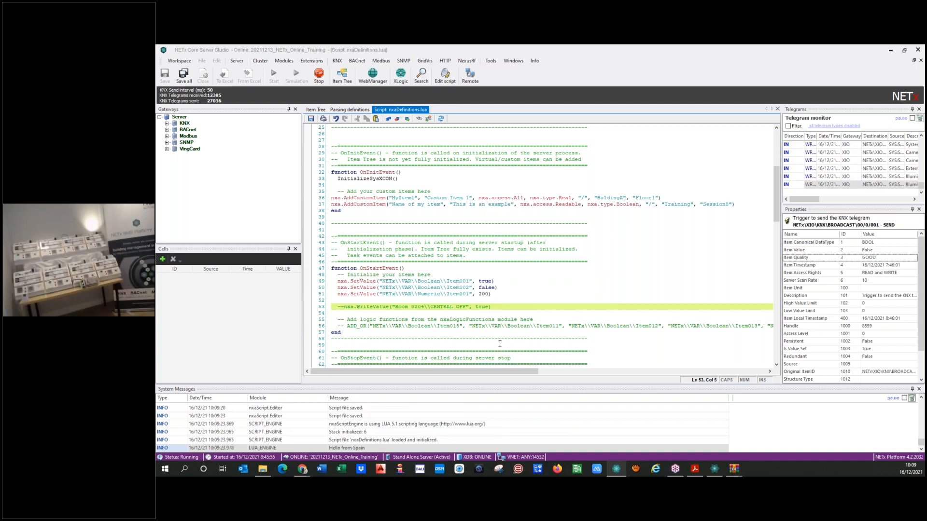
Toggle Room 0101's bed light off and on, then check Core Server Studio's system messages
mouse_move(711, 471)
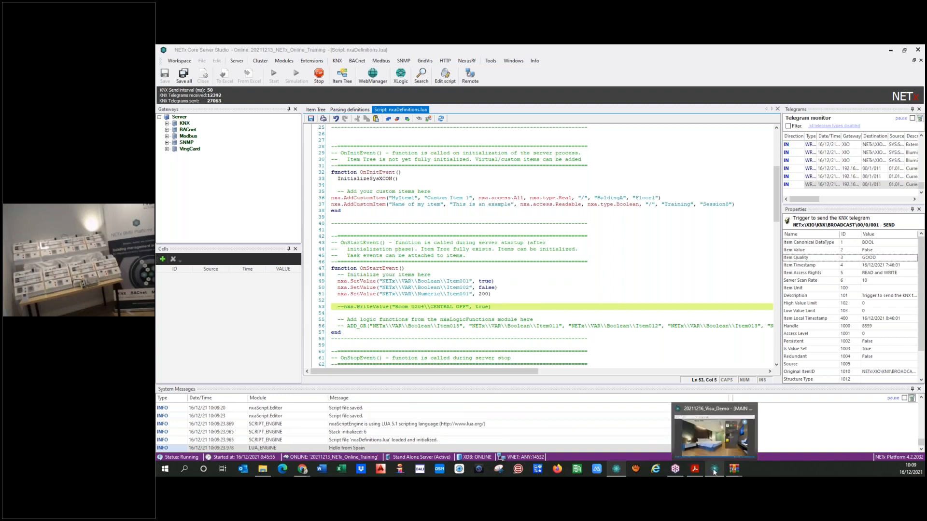
click(714, 471)
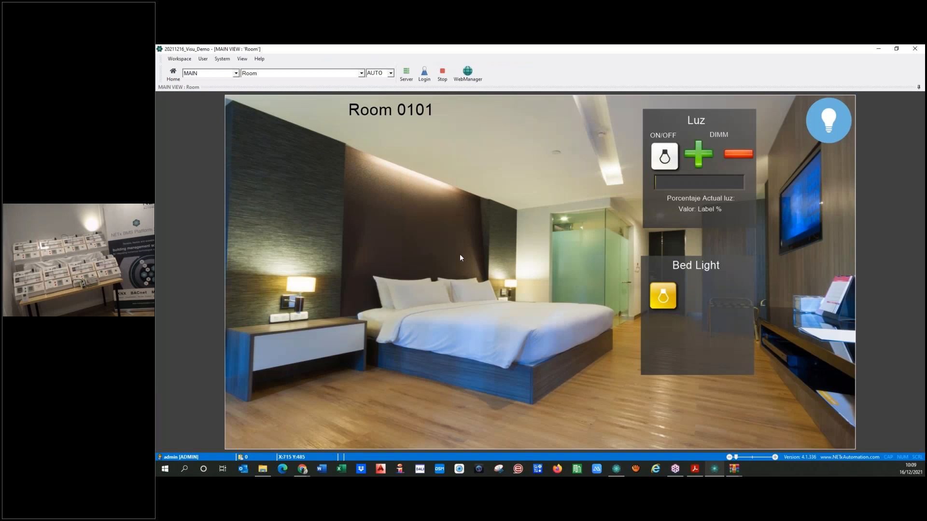
click(664, 298)
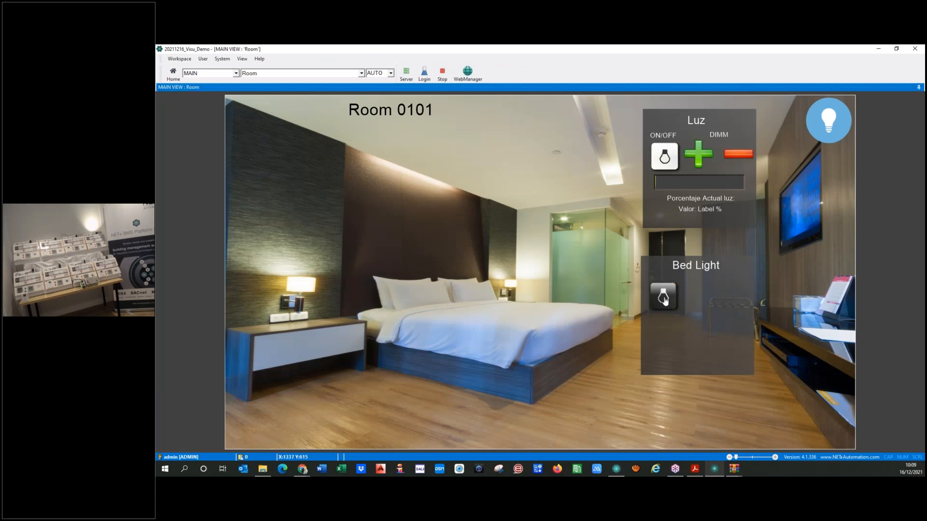
click(665, 298)
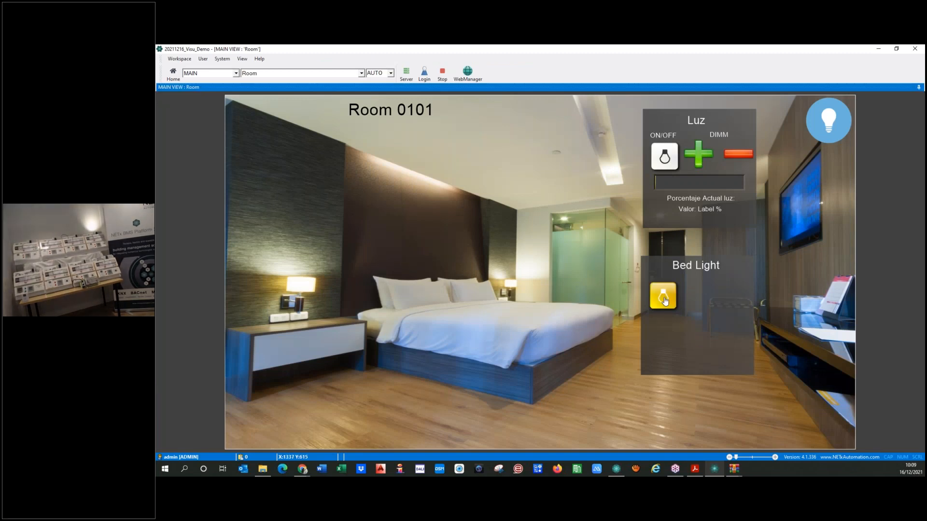
click(616, 468)
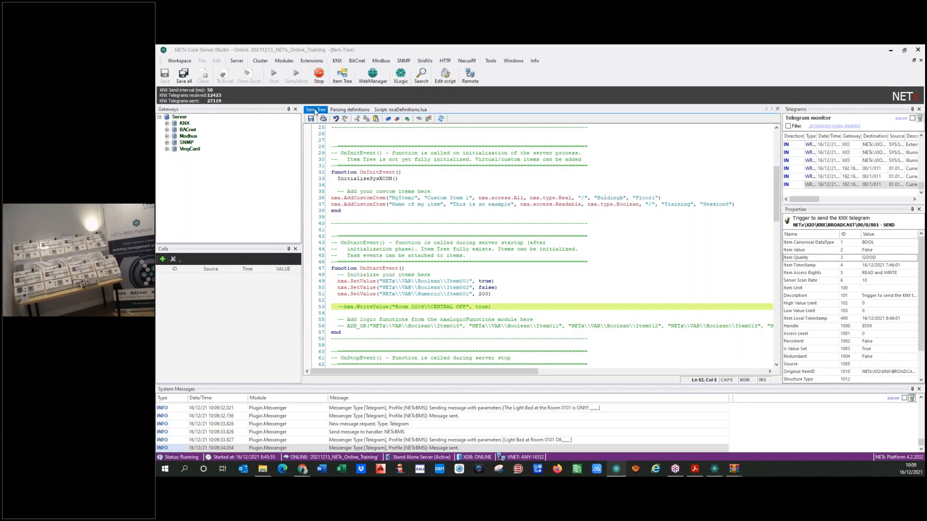
In the Item Tree, expand Room 0204 > 00 - MAIN FUNCTIONS > 1 - Lights
click(315, 111)
click(332, 160)
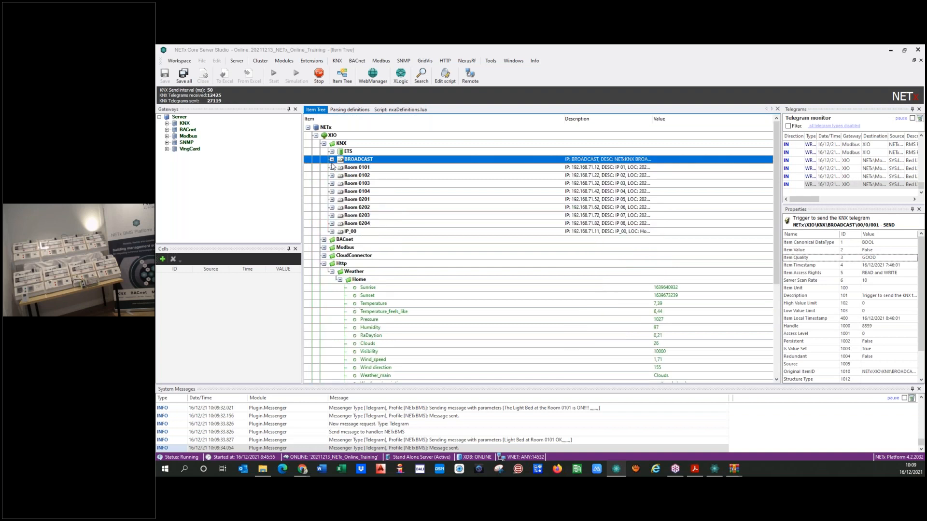
click(331, 224)
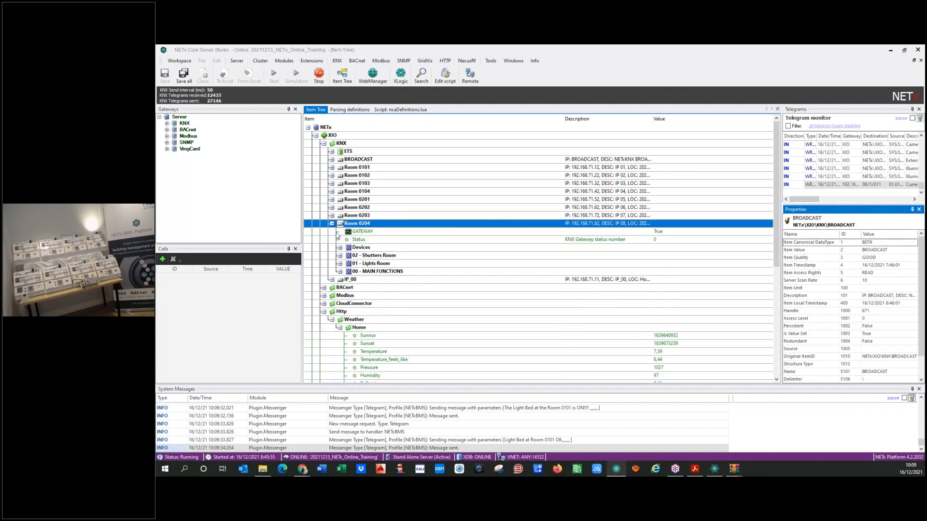
click(340, 263)
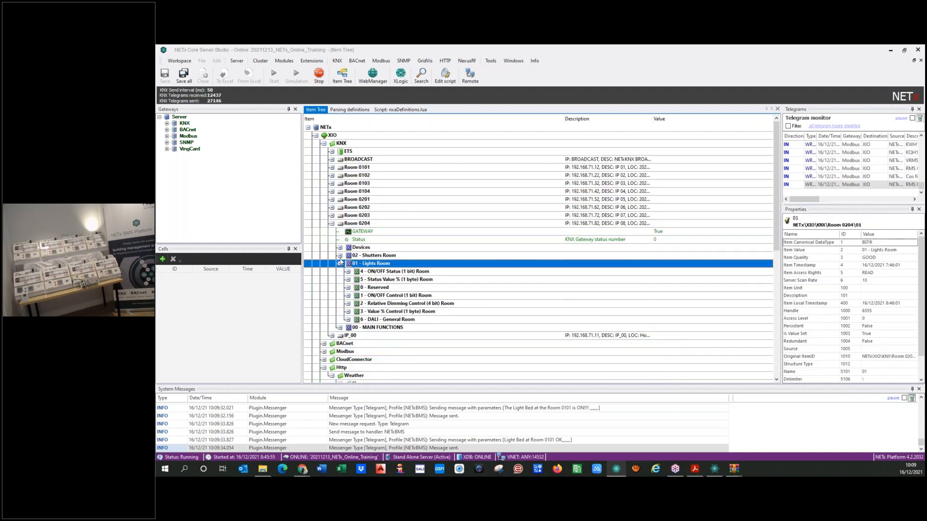
click(340, 263)
click(340, 272)
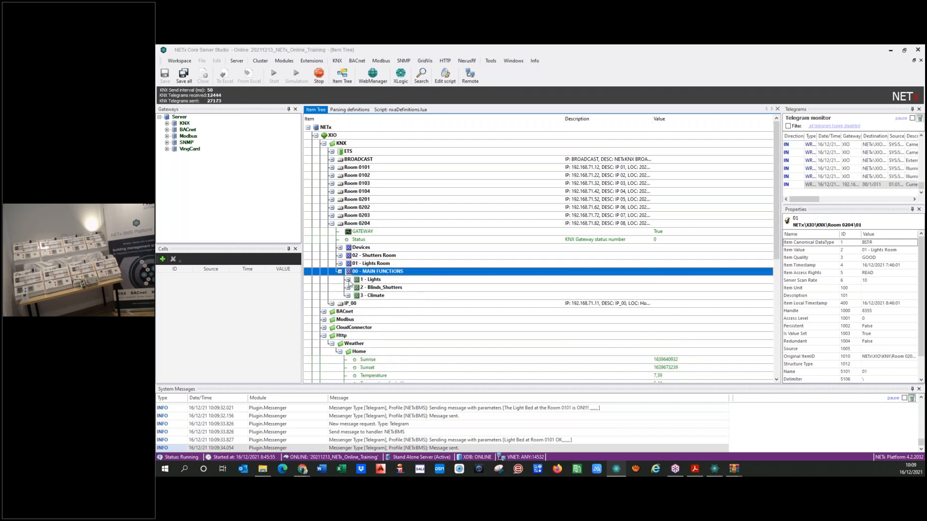
click(348, 287)
click(349, 279)
Send a telegram that sets the Central OFF Lights (Room) item to False
click(403, 288)
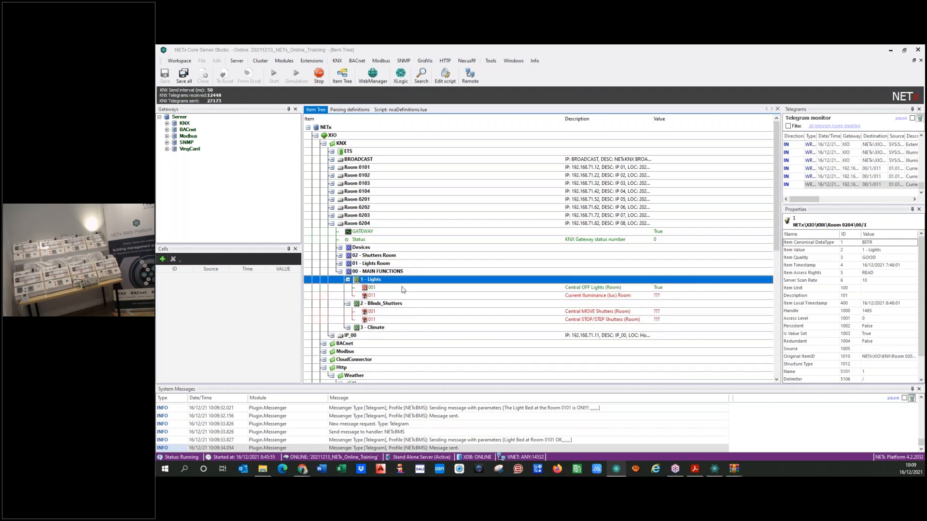
right_click(402, 288)
click(418, 293)
click(567, 288)
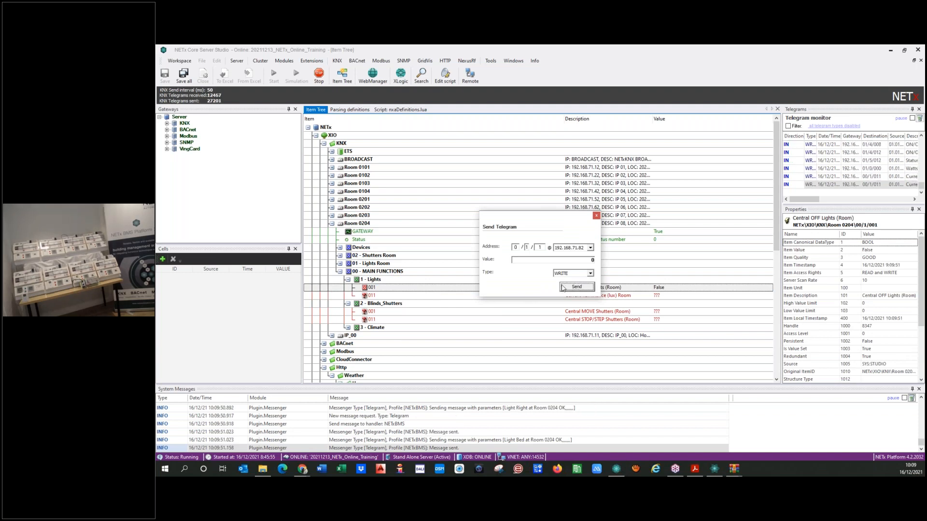
click(596, 216)
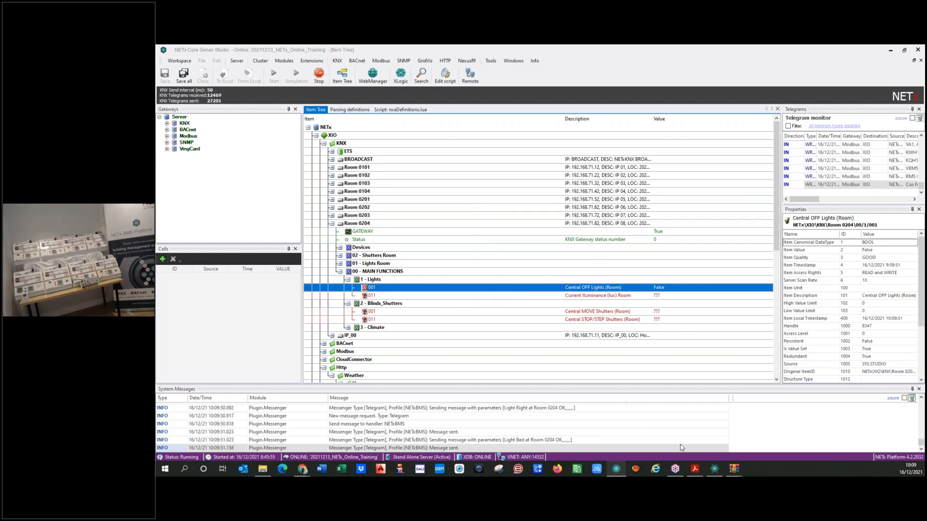
Return to the Room 0101 visualization and stop the runtime to edit the page
click(714, 469)
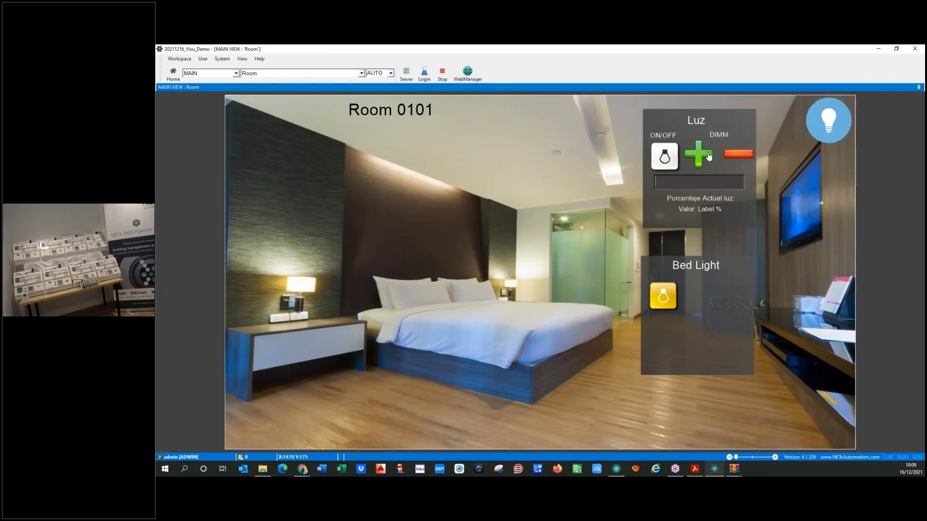
click(441, 74)
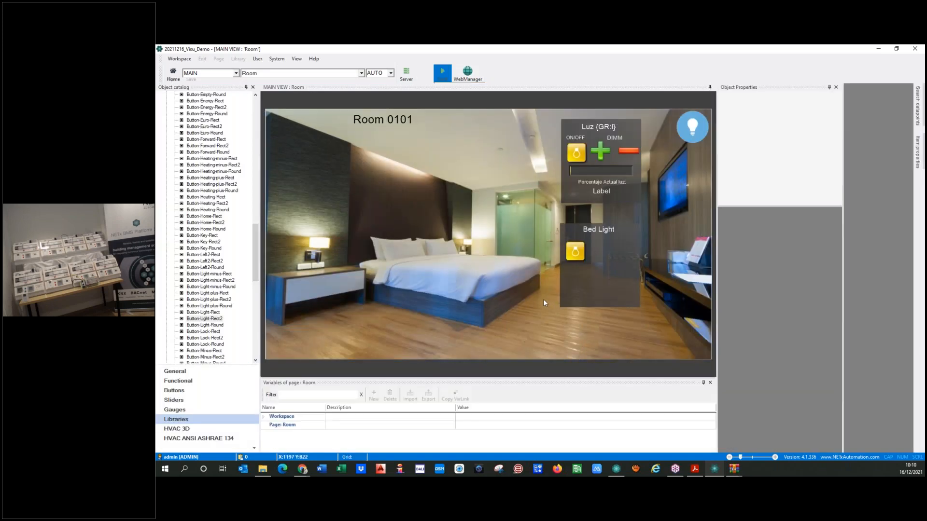
click(590, 170)
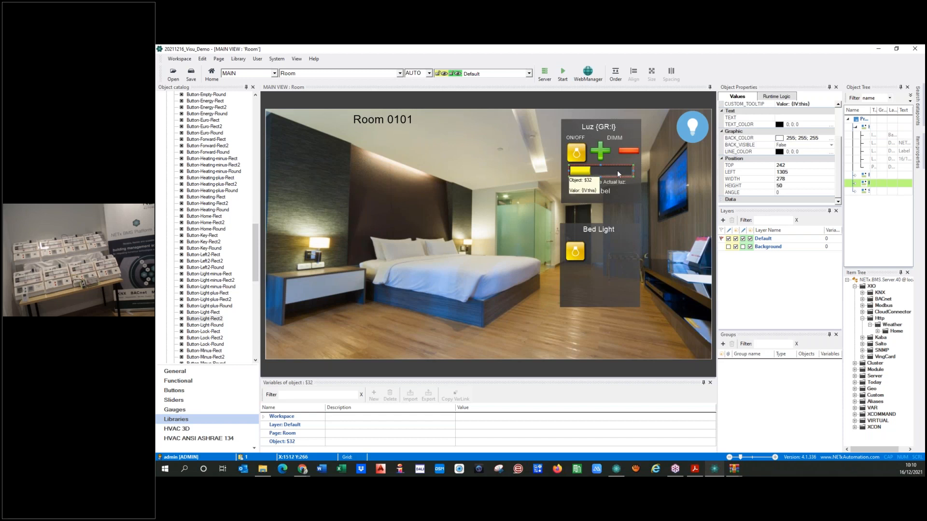
click(445, 288)
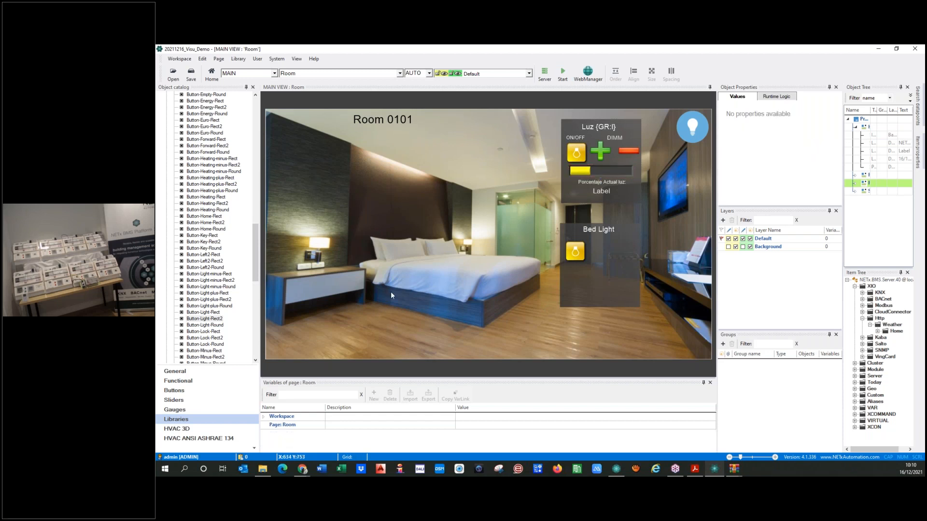
Add an H. 3D Bar slider to Bed Light, sized the same as the Luz panel's yellow slider
click(173, 401)
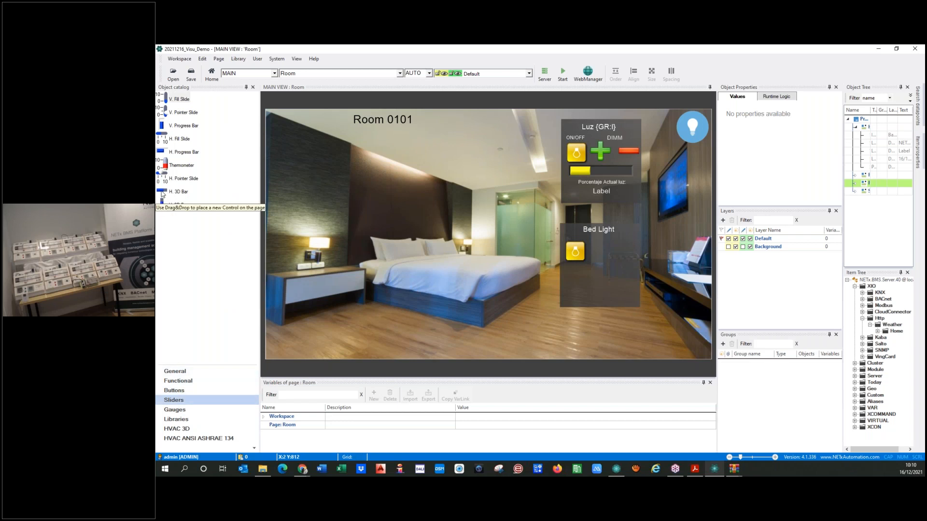
drag(162, 194, 580, 275)
click(587, 178)
ctrl+click(586, 270)
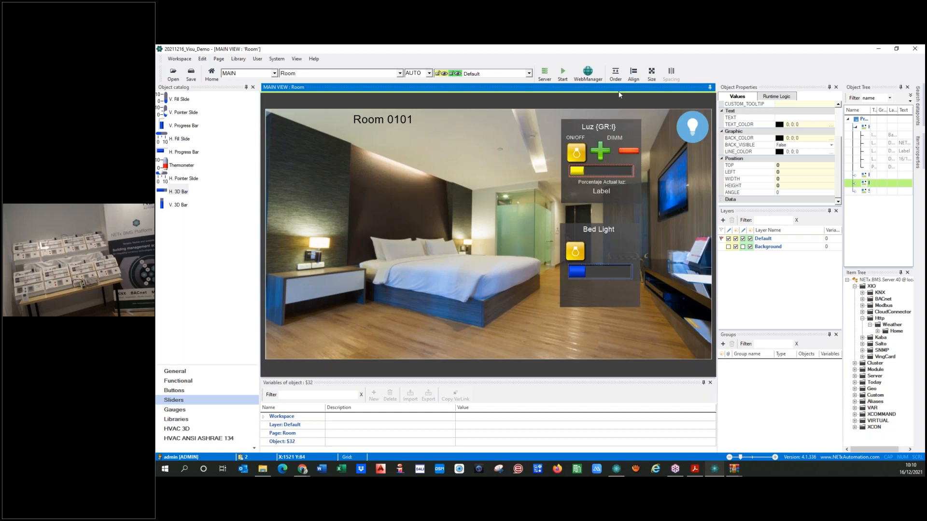
click(652, 73)
click(669, 103)
click(550, 287)
click(578, 271)
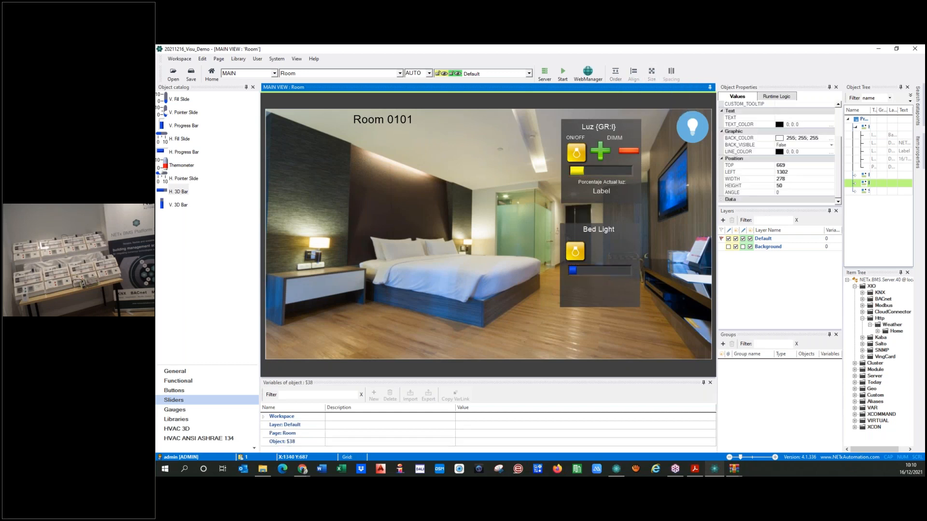
Give the Bed Light bar a yellow fill colour and a red undefined-state colour, and apply
double_click(561, 271)
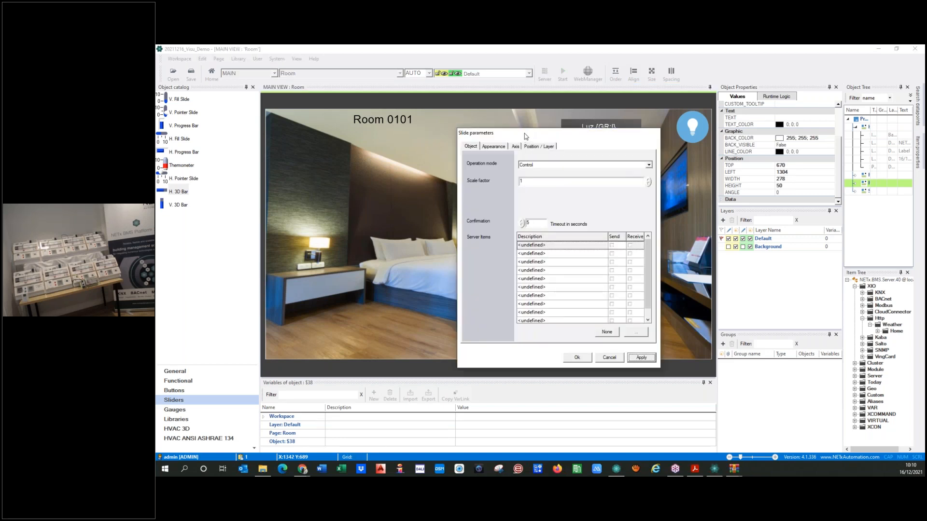
drag(526, 136, 401, 135)
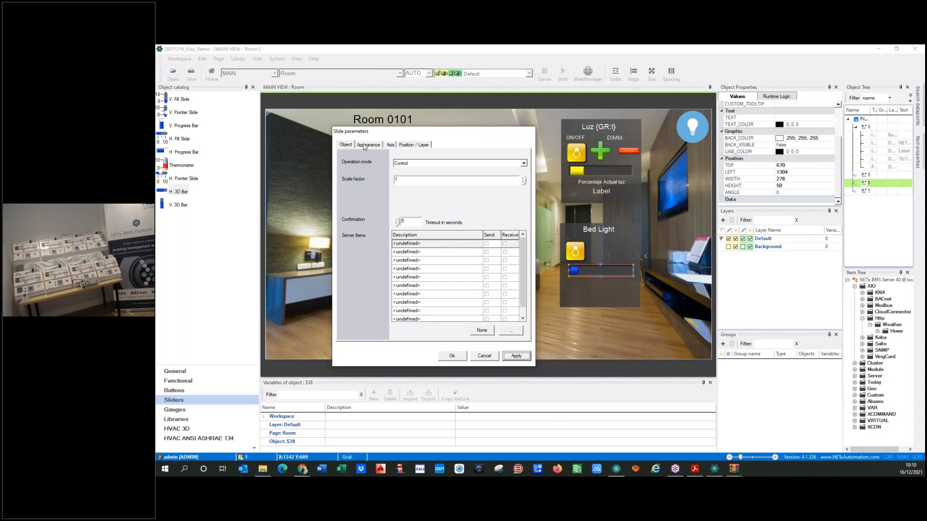
click(367, 145)
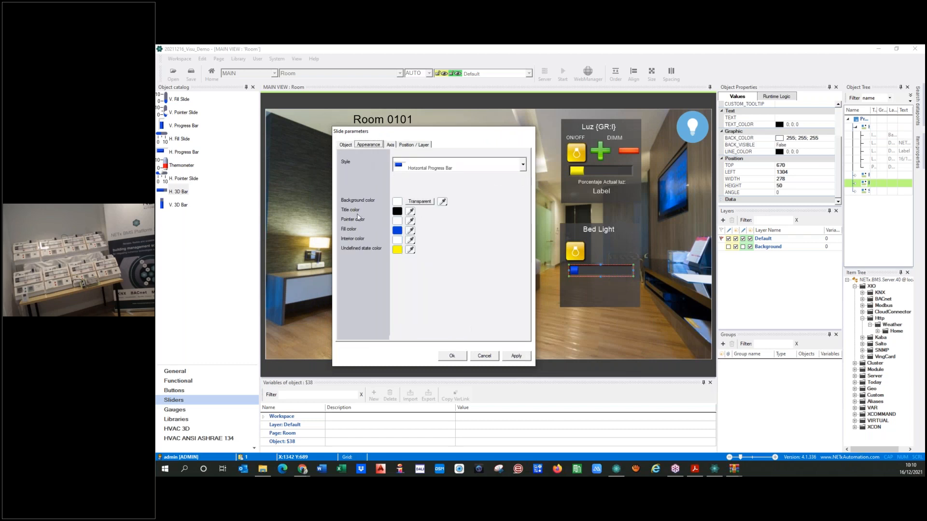
click(397, 231)
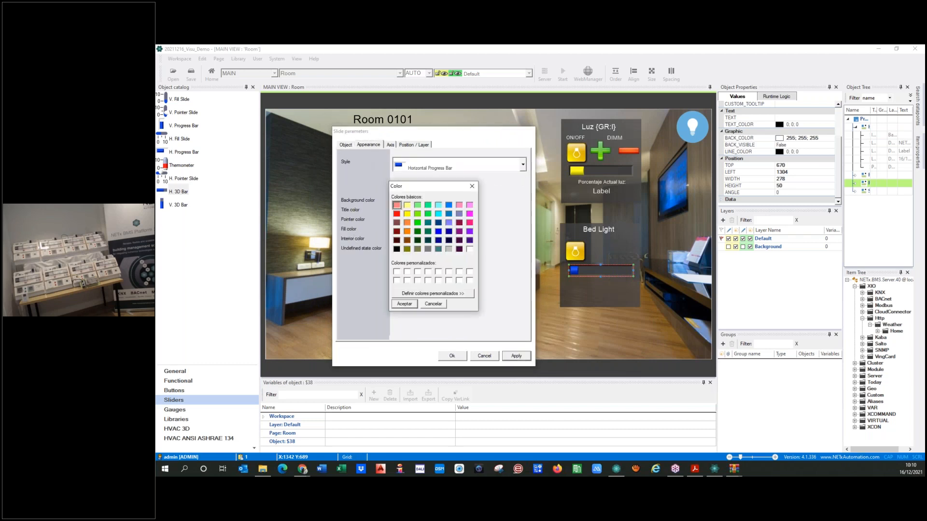
click(407, 214)
click(408, 305)
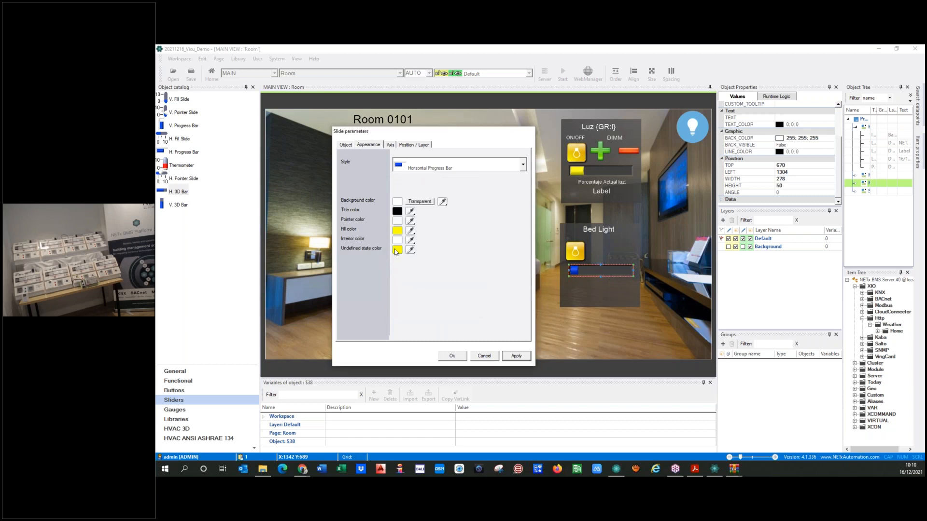
click(396, 250)
click(396, 214)
click(407, 305)
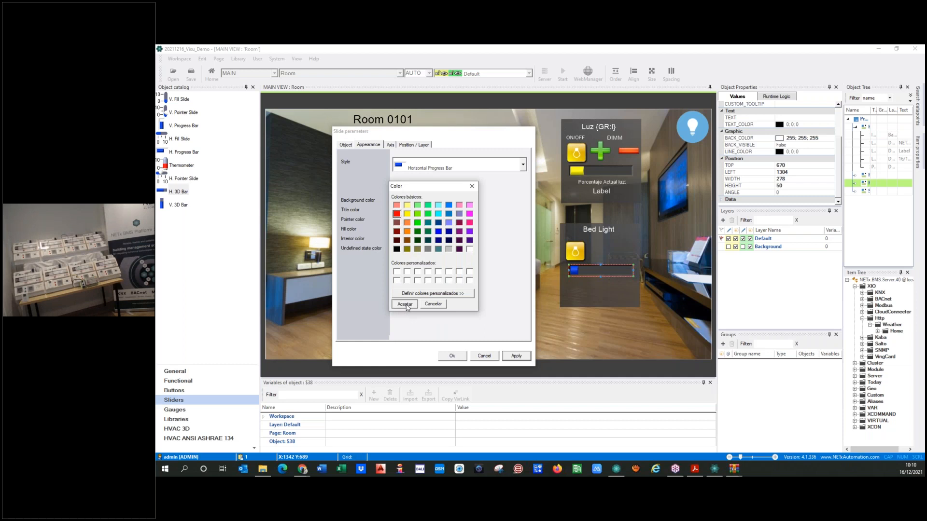
click(514, 356)
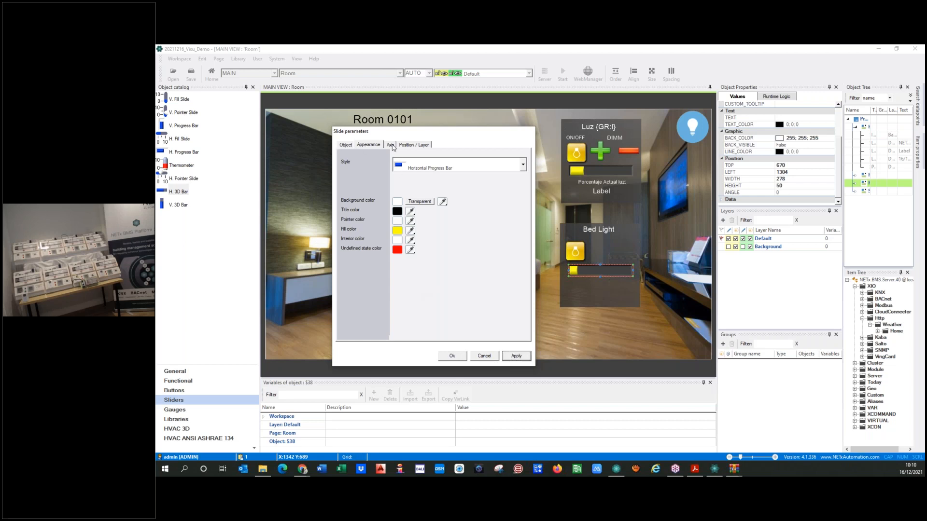
Review the slider's Axis and Position / Layer settings, then go back to the Object tab
click(390, 144)
click(412, 241)
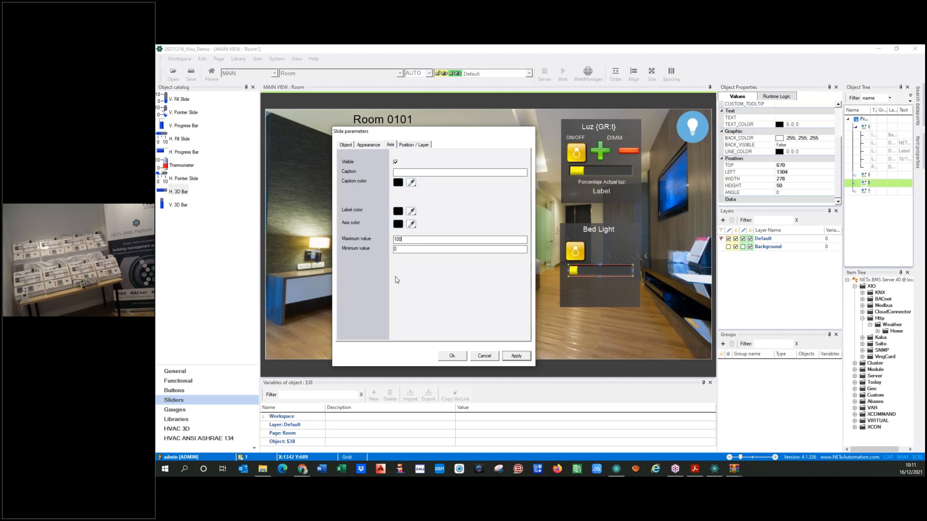
click(409, 146)
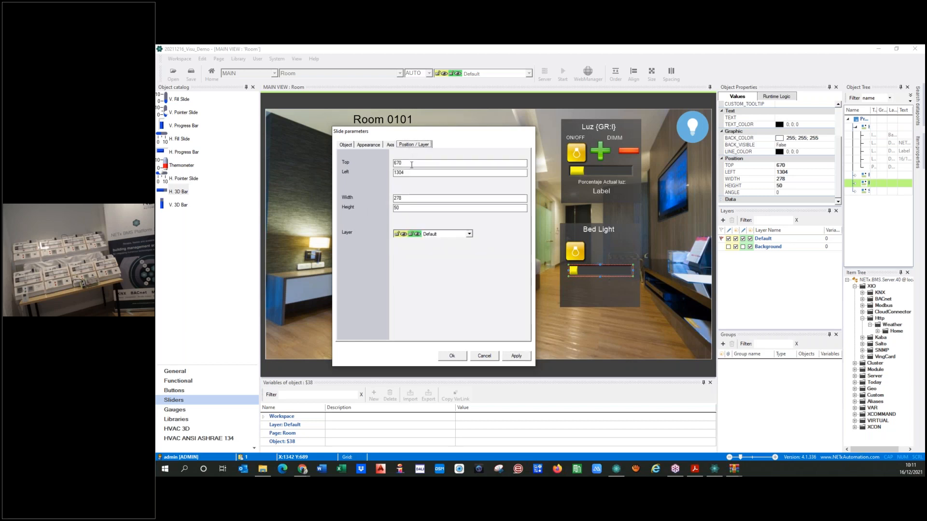
click(347, 145)
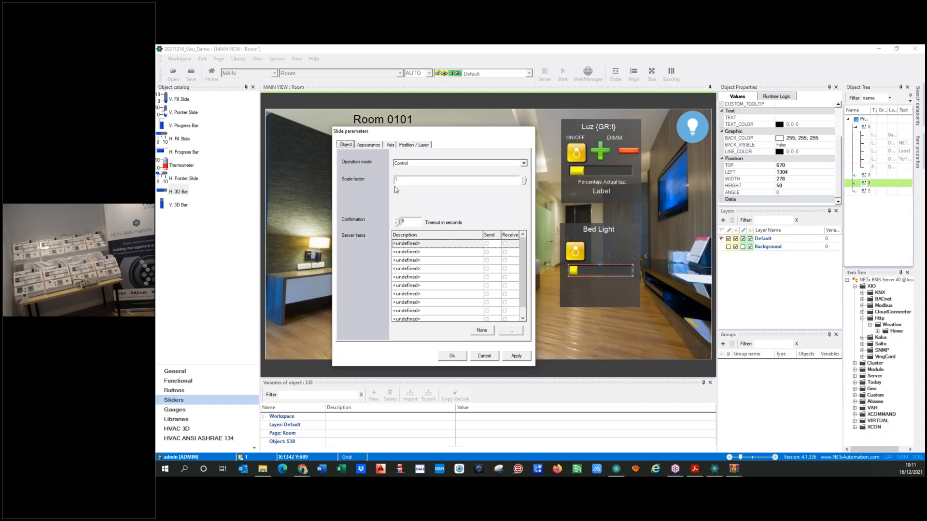
Link the slider's first server item to Room 0101's Value % Bed
click(439, 245)
click(511, 333)
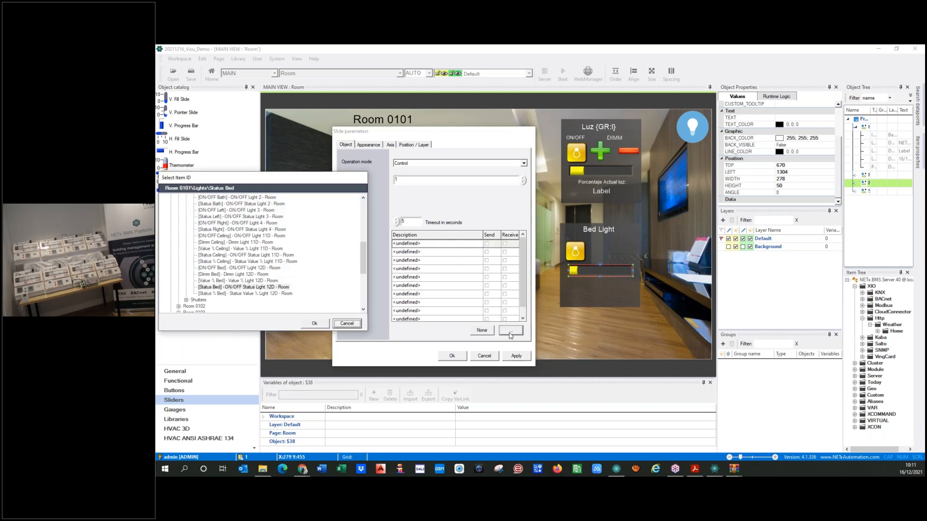
drag(281, 182, 288, 180)
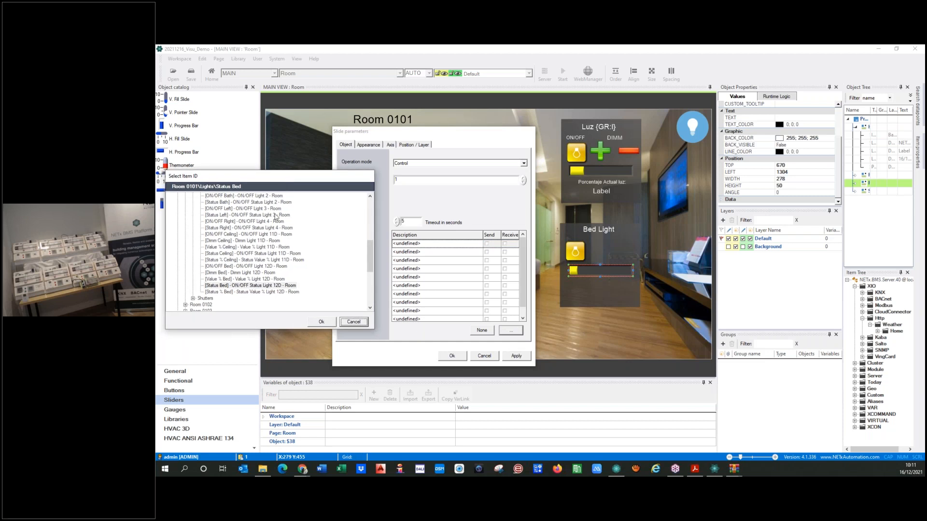
click(240, 279)
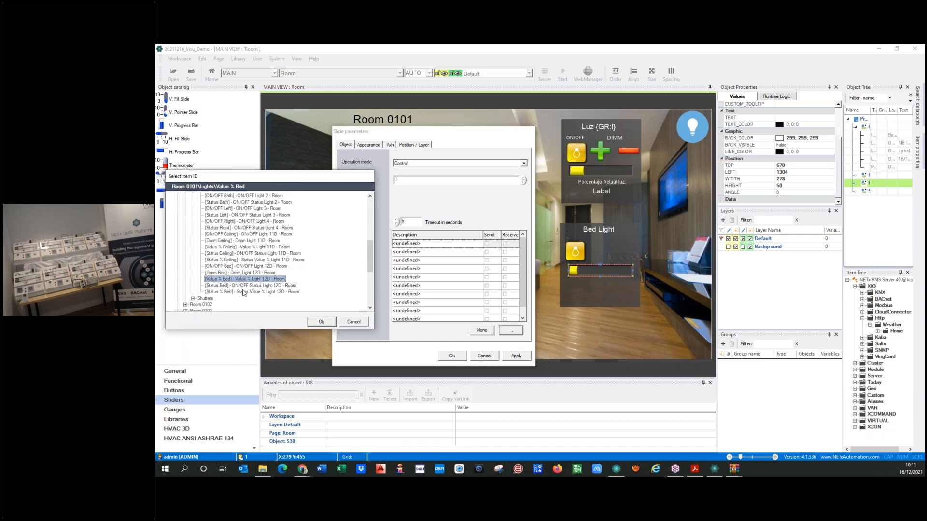
click(321, 322)
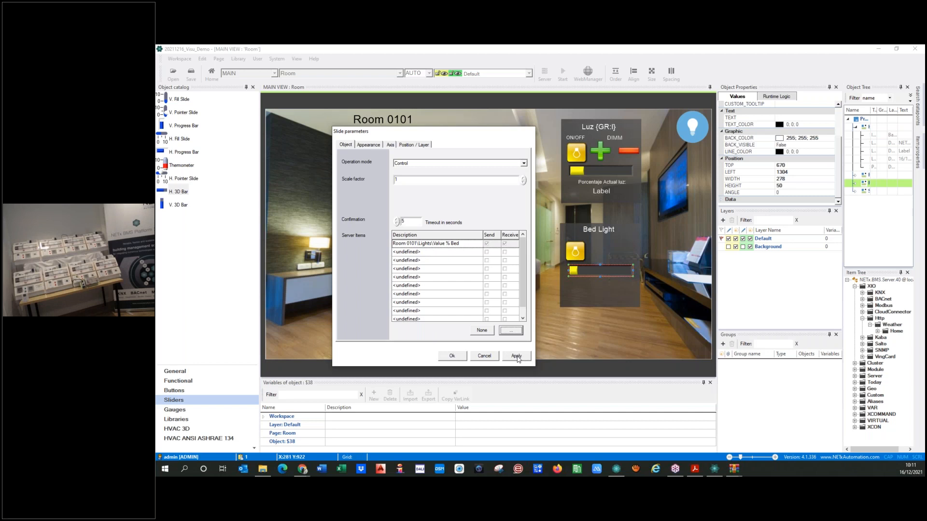
Add Status % Bed as the second server item, then apply and close the slider settings
click(438, 253)
click(512, 332)
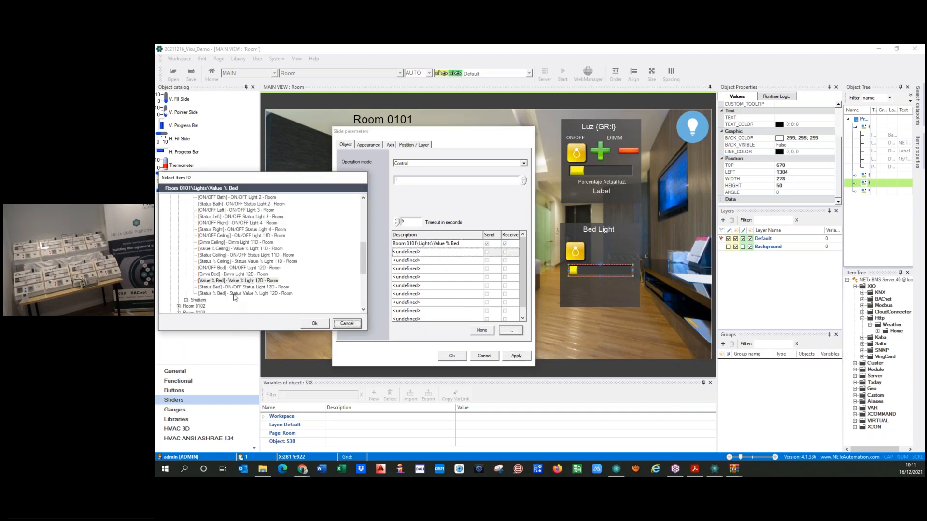
click(234, 294)
click(314, 324)
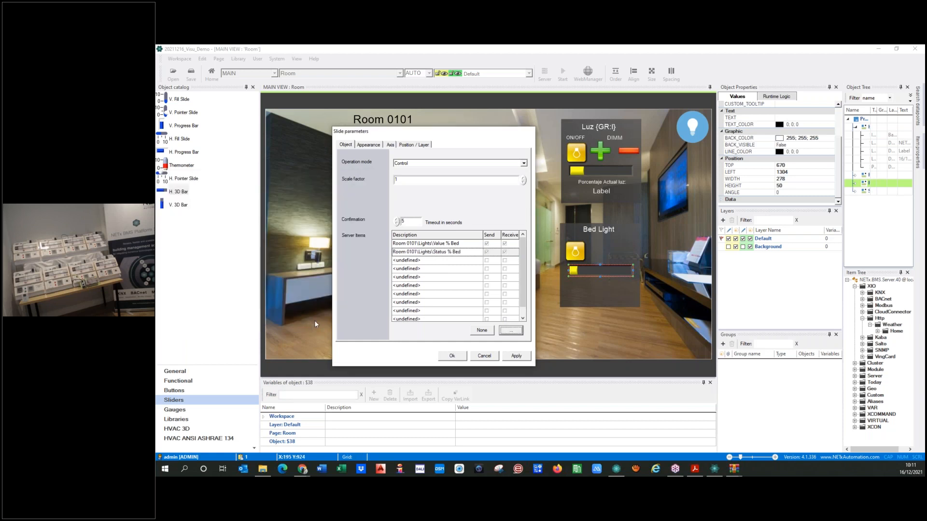
click(487, 252)
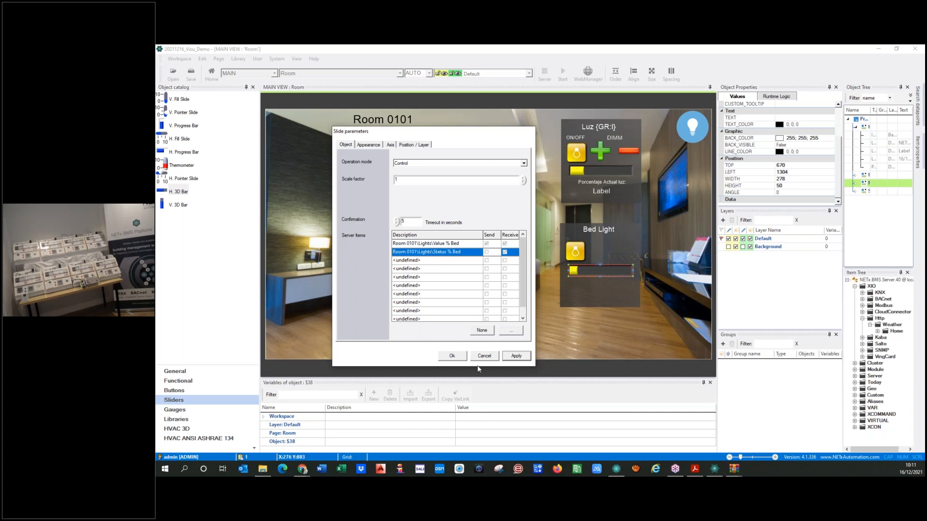
click(511, 358)
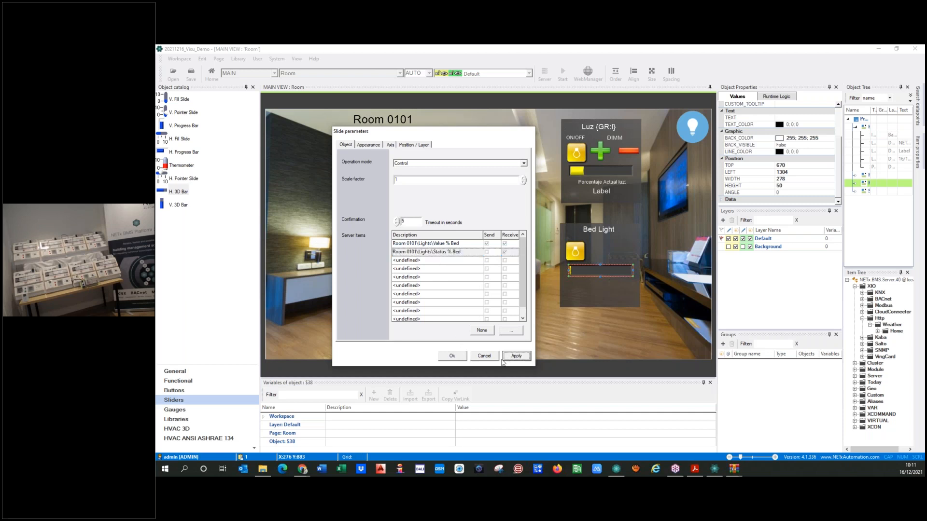
click(458, 359)
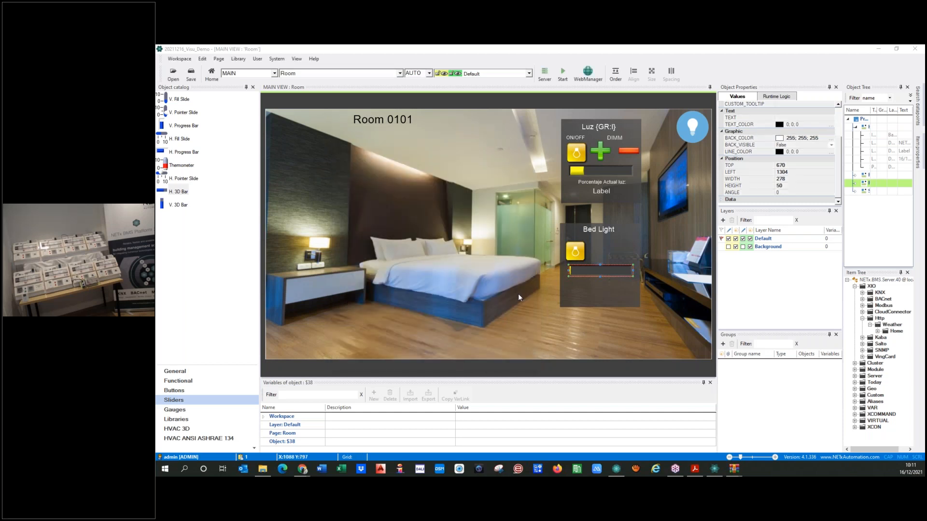
Save and run the page, switch Bed Light off, and set its level to about 85%, then 100%
click(563, 73)
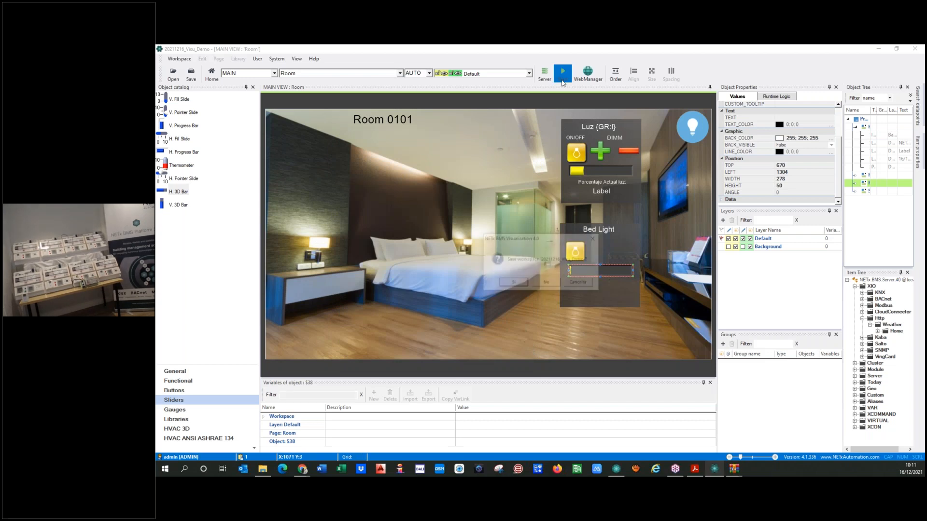
click(514, 284)
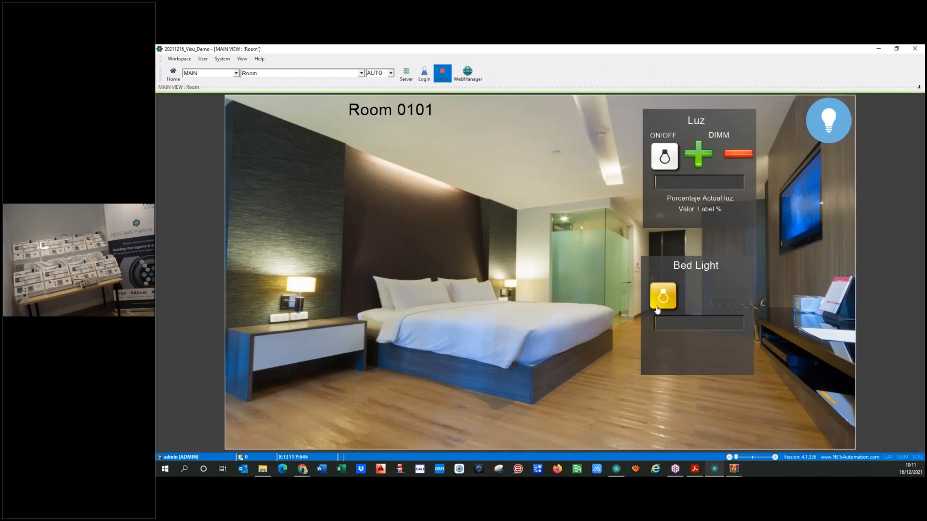
click(659, 303)
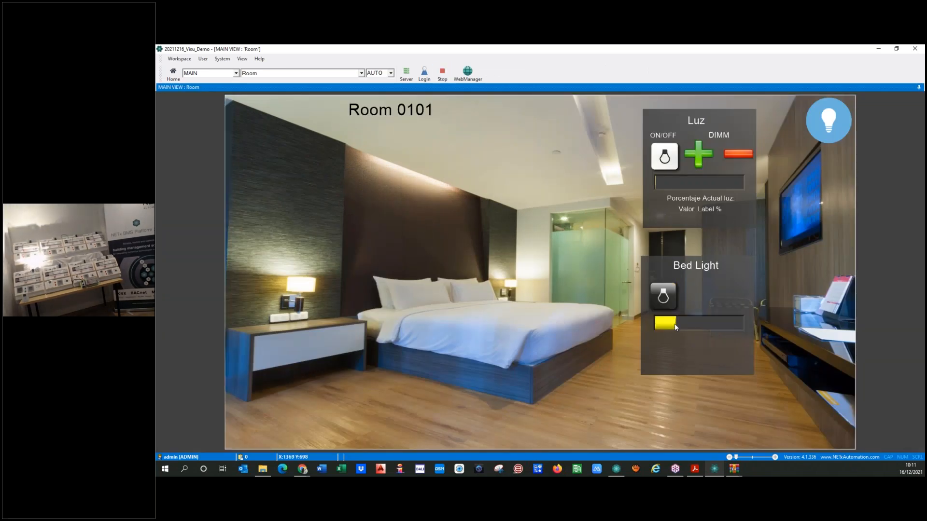
mouse_move(676, 326)
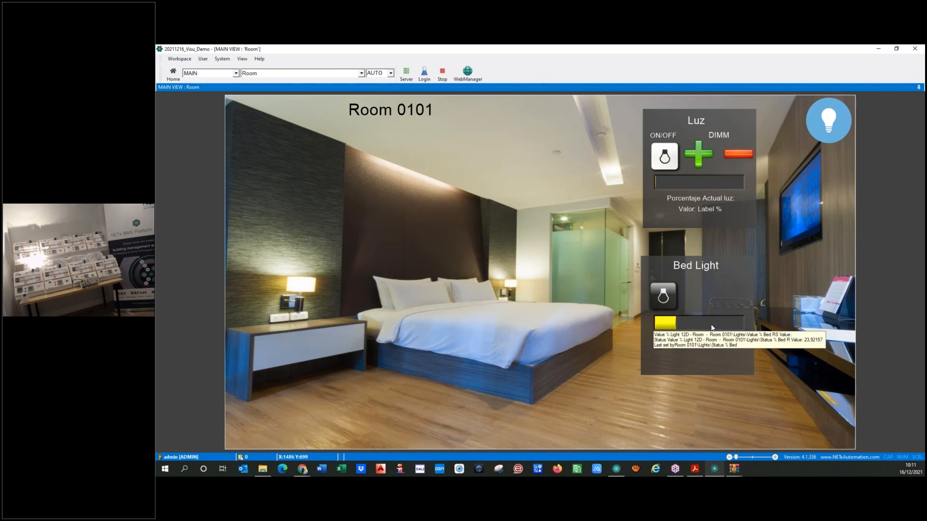
click(729, 323)
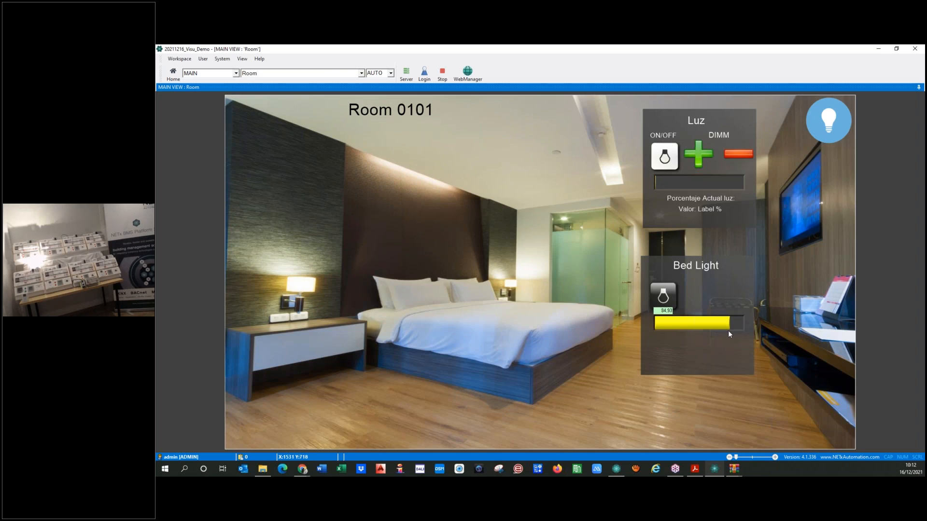
mouse_move(729, 333)
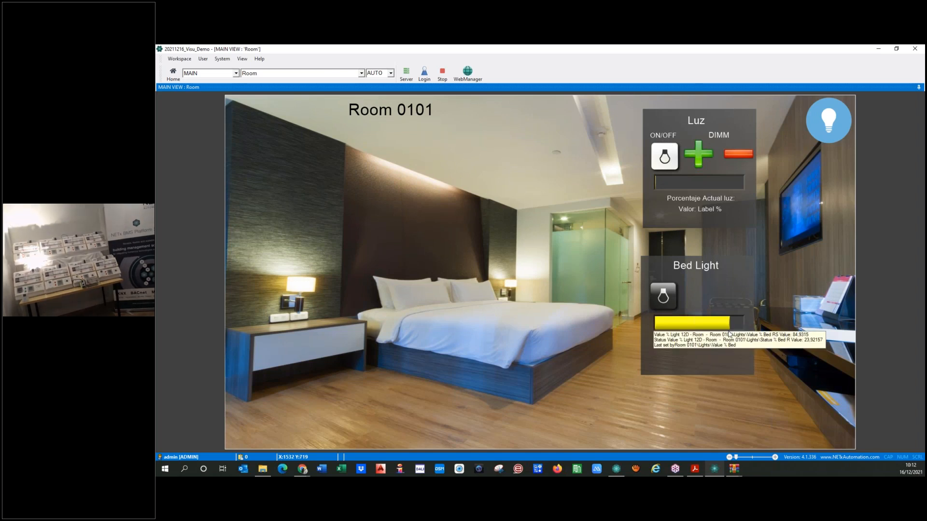
click(742, 328)
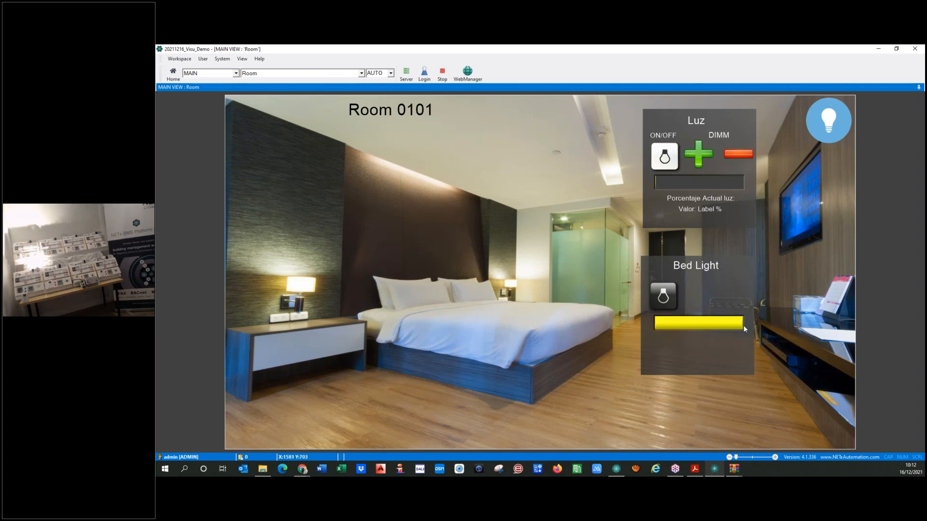
Toggle ON/OFF All on and off twice, then stop the runtime
mouse_move(741, 329)
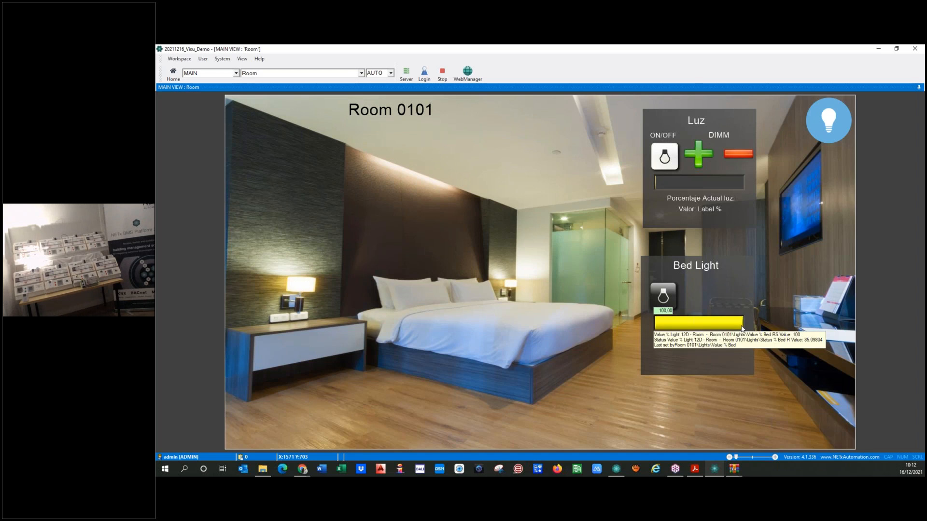
click(828, 120)
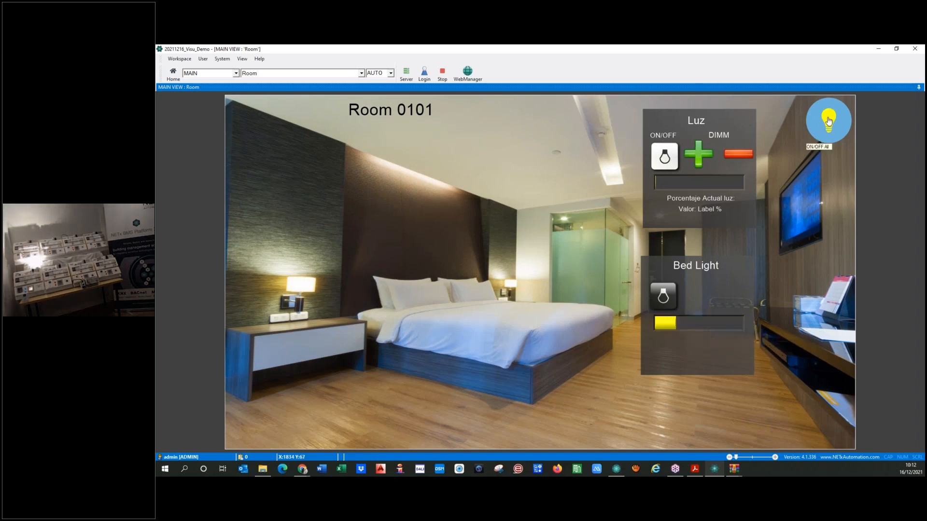
click(828, 120)
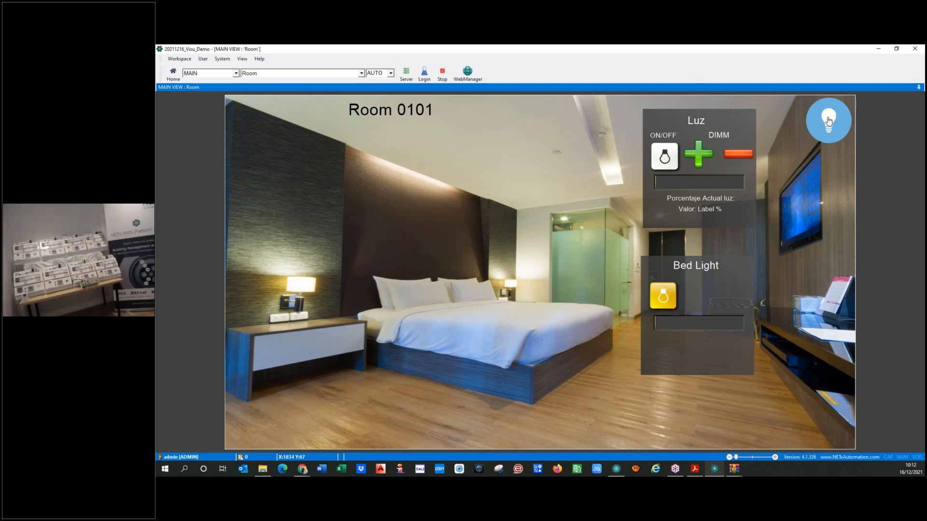
click(825, 123)
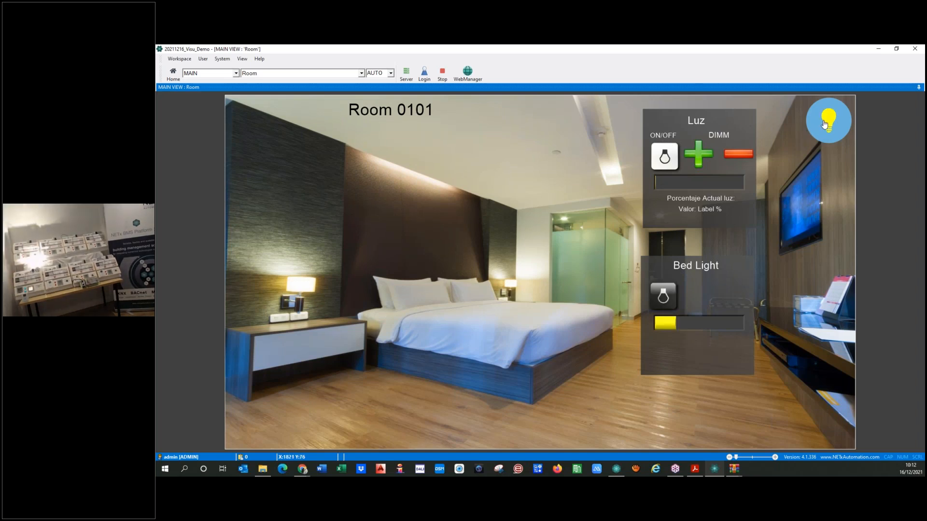
click(826, 123)
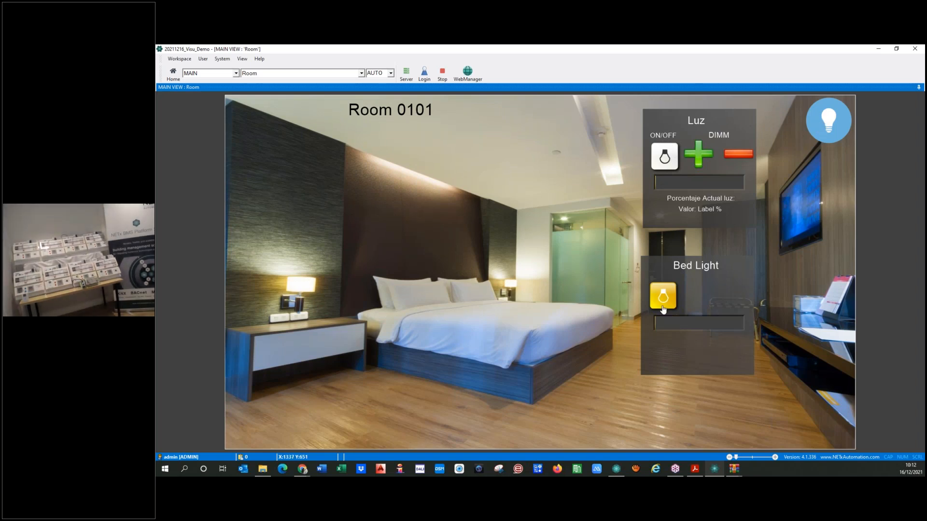
click(441, 76)
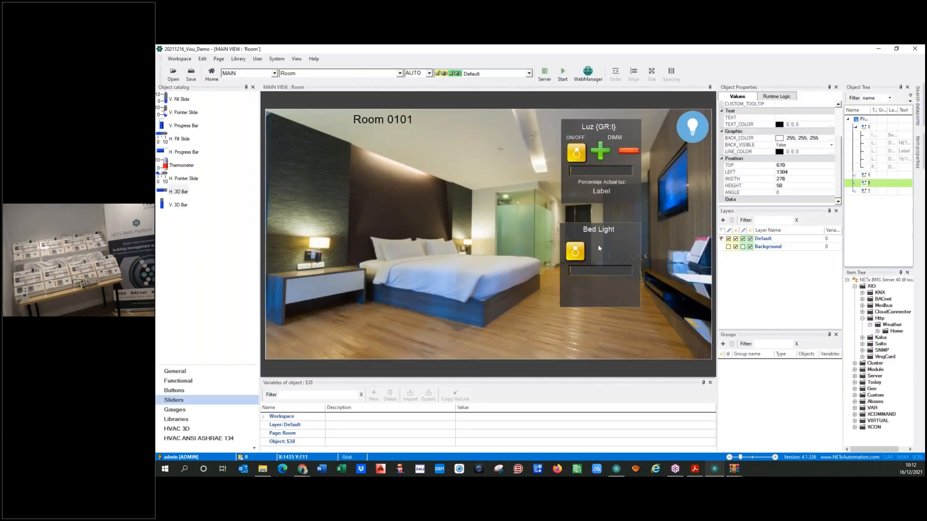
Copy the 'Porcentaje Actual luz:' caption below Bed Light and change its text to 'Current Light Value:'
click(600, 181)
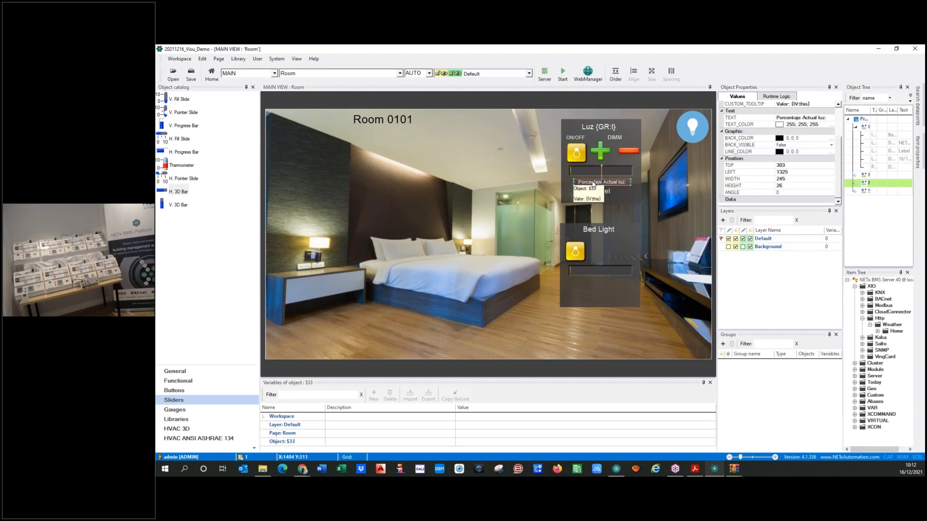
drag(593, 184, 590, 282)
double_click(600, 283)
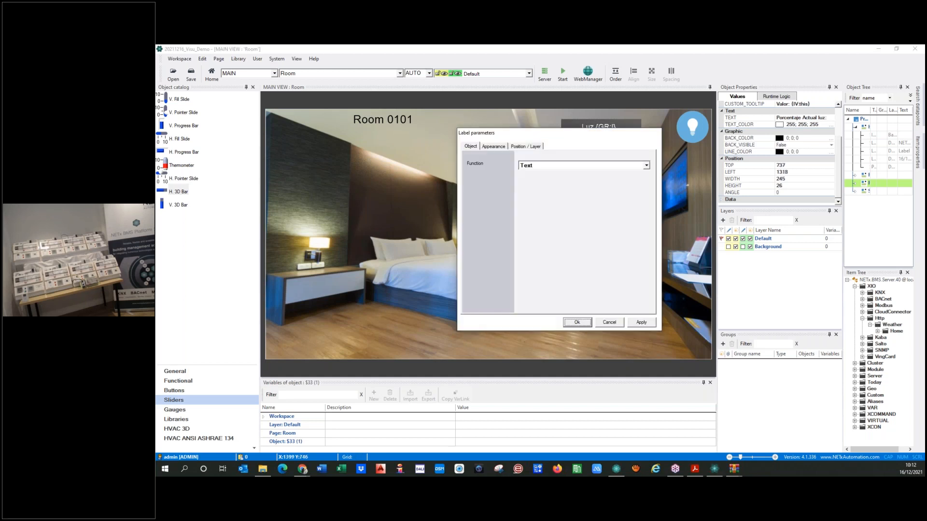
click(495, 147)
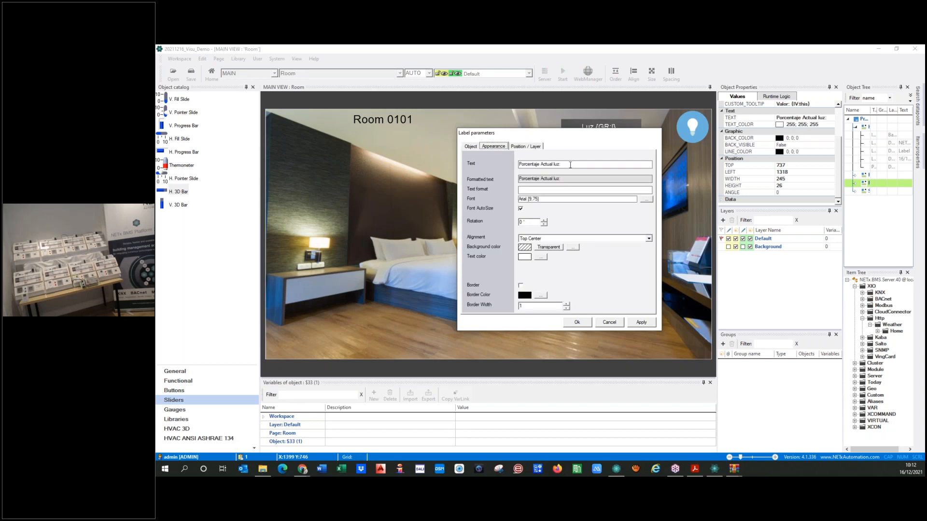
click(521, 163)
text(Current Light %)
key(BackSpace)
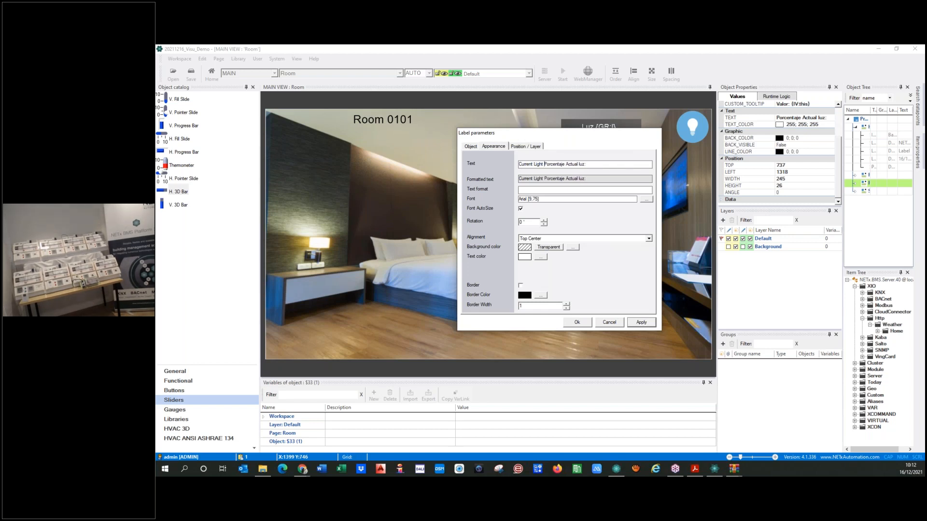
key(Delete)
key(Delete)
key(Delete)
key(Delete)
key(Delete)
key(Delete)
key(Delete)
key(Delete)
key(Delete)
text(Value)
key(Delete)
key(Delete)
key(Delete)
key(Delete)
key(Delete)
key(Delete)
key(Delete)
key(Delete)
key(Delete)
key(Delete)
key(Delete)
key(Delete)
click(642, 323)
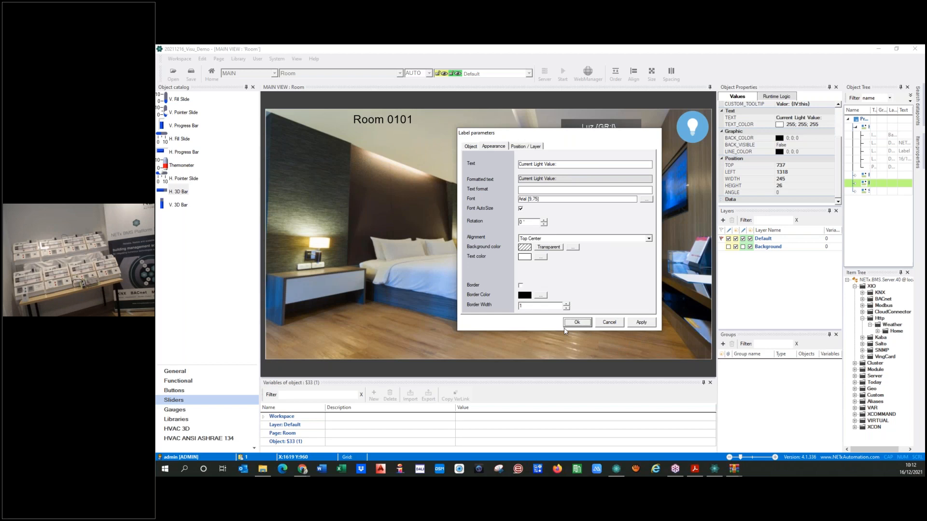
click(566, 326)
Place the value readout below Current Light Value and bind it to Status % Bed
click(600, 192)
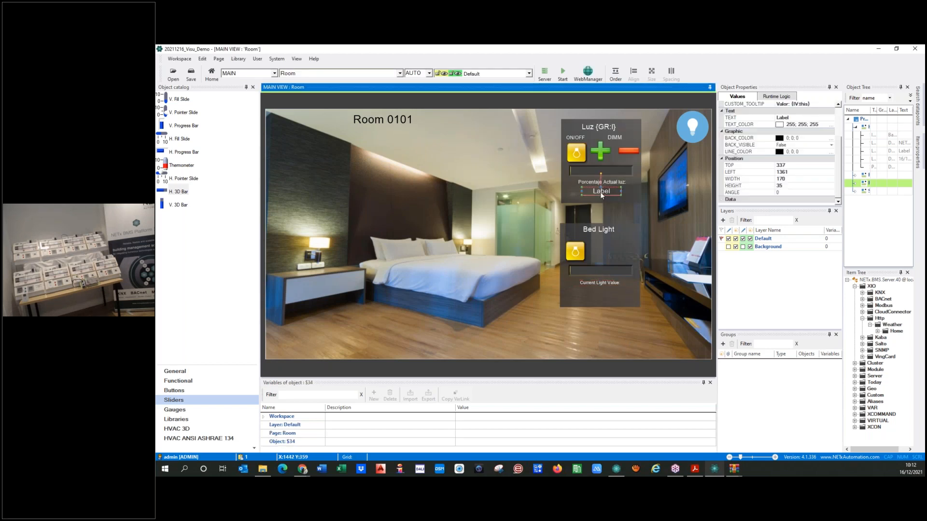
double_click(601, 193)
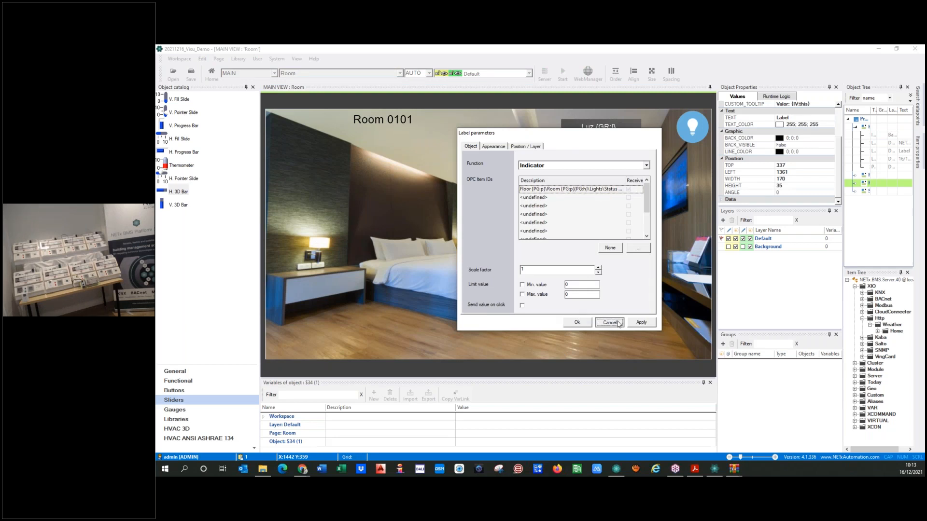
click(587, 326)
drag(601, 191, 598, 292)
double_click(599, 292)
double_click(542, 190)
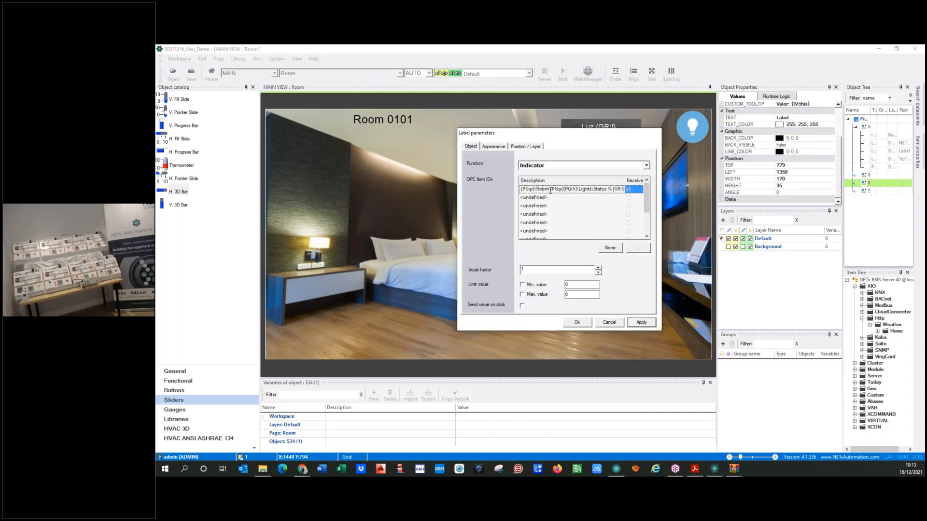
click(611, 248)
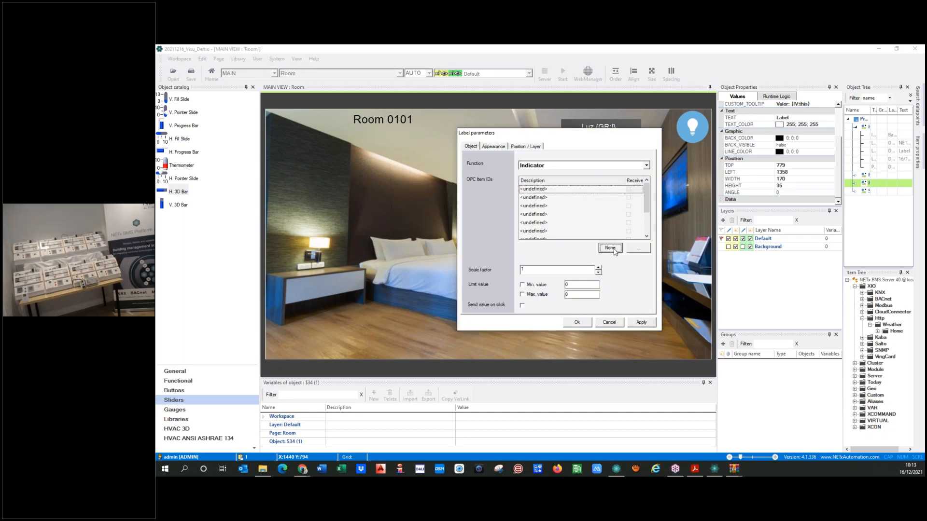
click(635, 249)
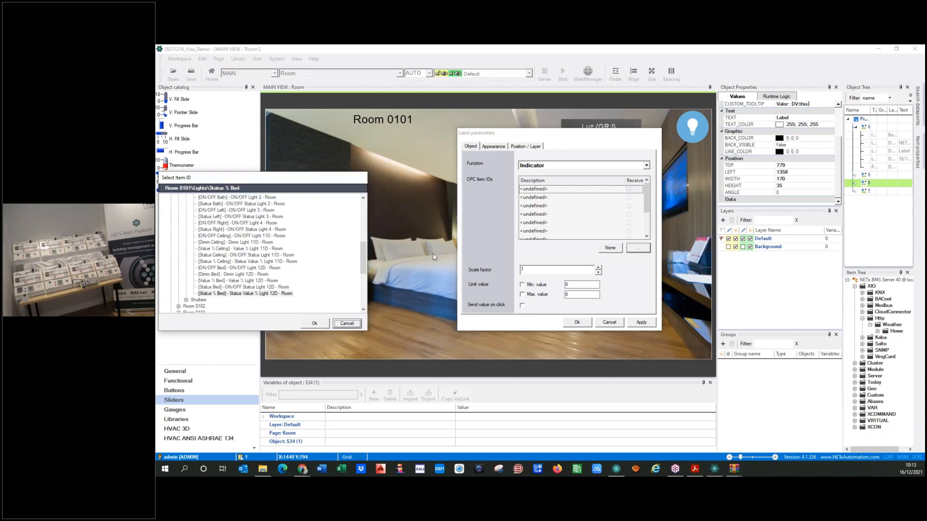
click(241, 294)
click(313, 324)
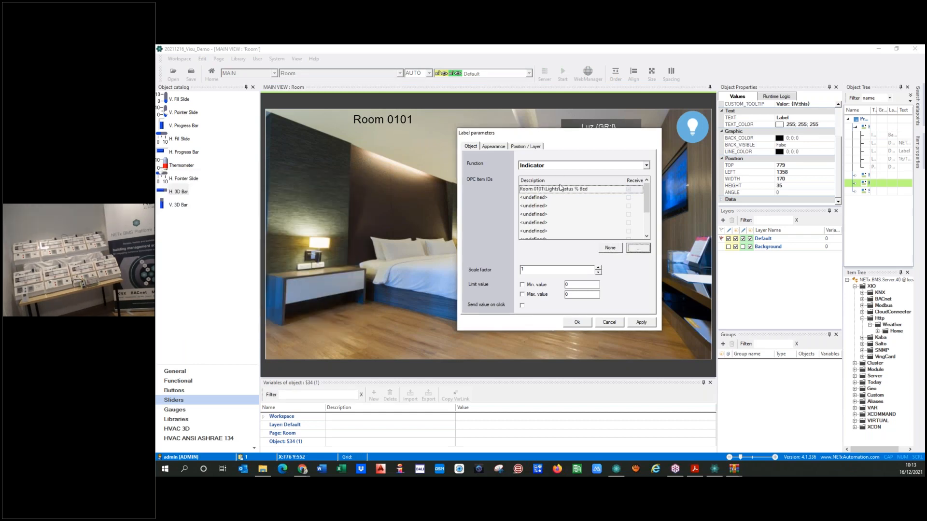
Change the readout's text format from 'Valor' to 'Value' and apply it
click(493, 150)
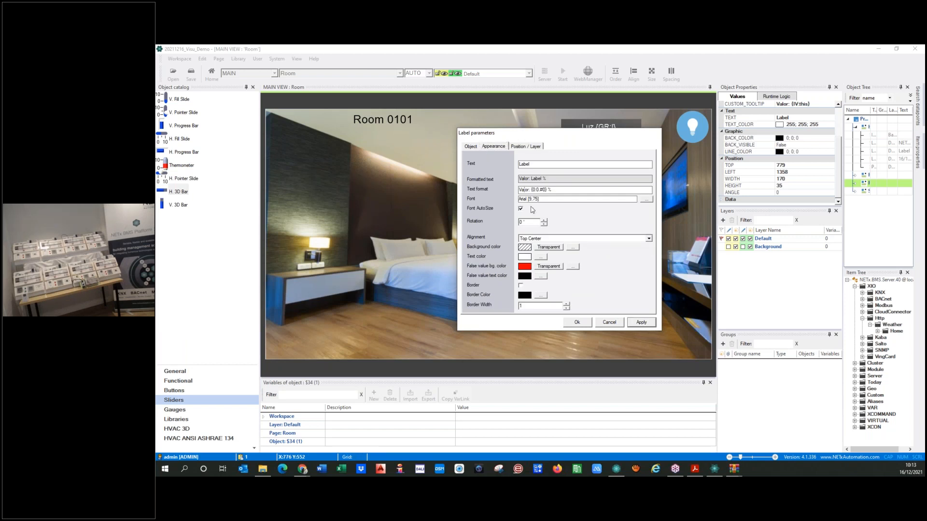
key(BackSpace)
key(BackSpace)
text(ue)
drag(538, 190, 545, 191)
click(544, 191)
click(641, 323)
click(577, 323)
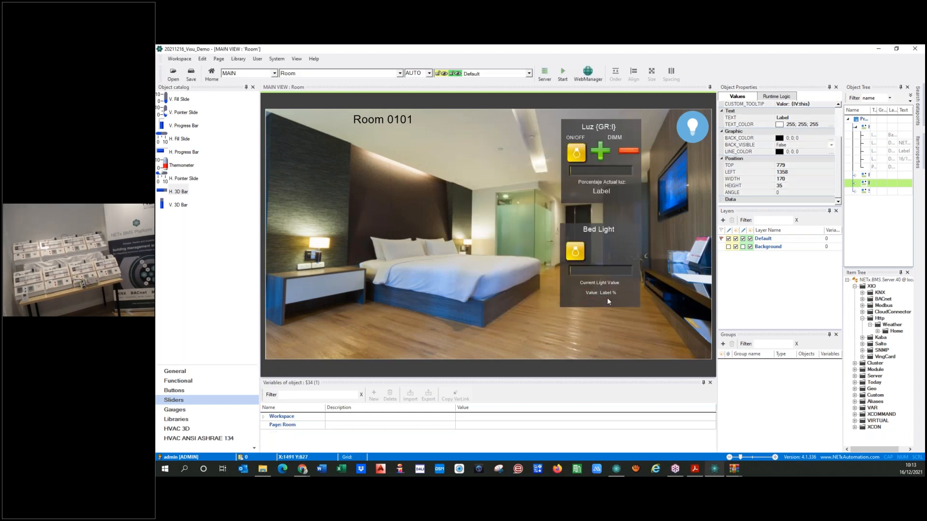
Enlarge the Value label box slightly and nudge it left
click(601, 292)
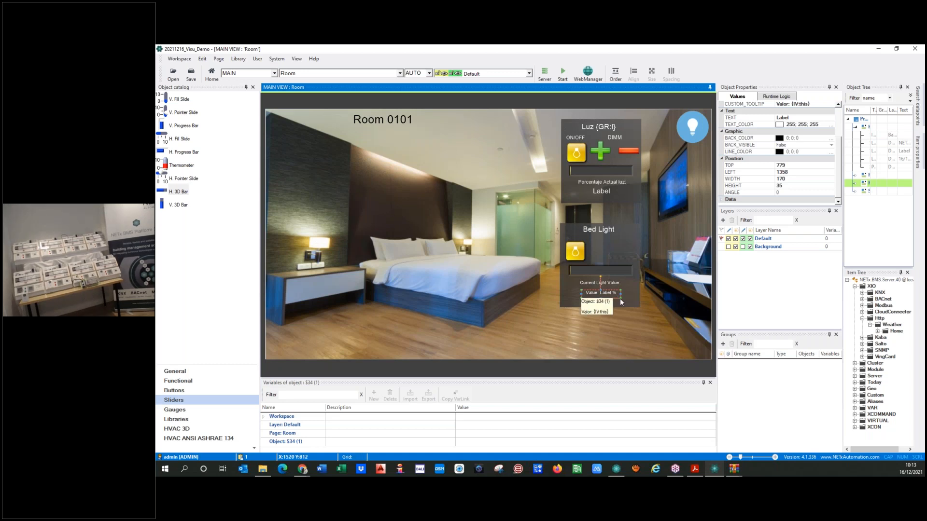
drag(623, 303, 628, 301)
key(Left)
key(Left)
key(Left)
key(Left)
key(Left)
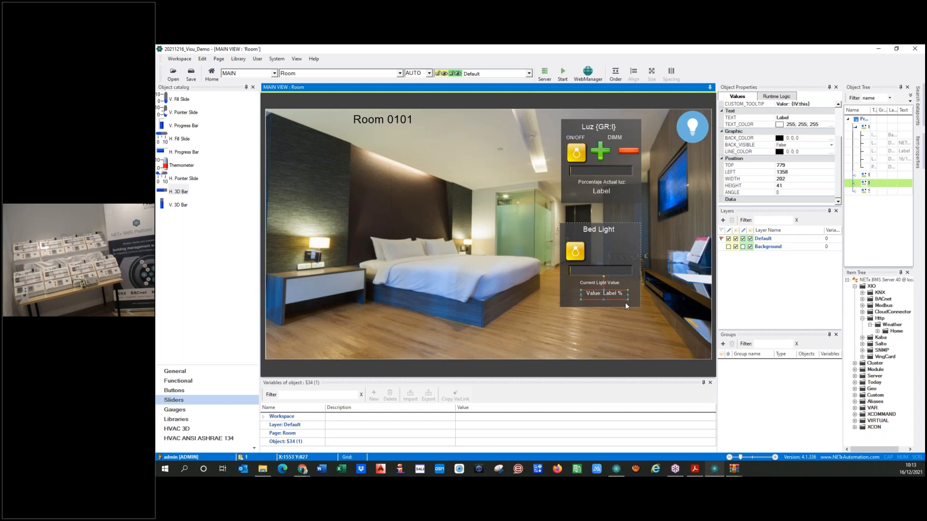
Save and run, set the Bed Light dimmer to ~58% then ~92%, toggle the bulb, then stop
click(613, 323)
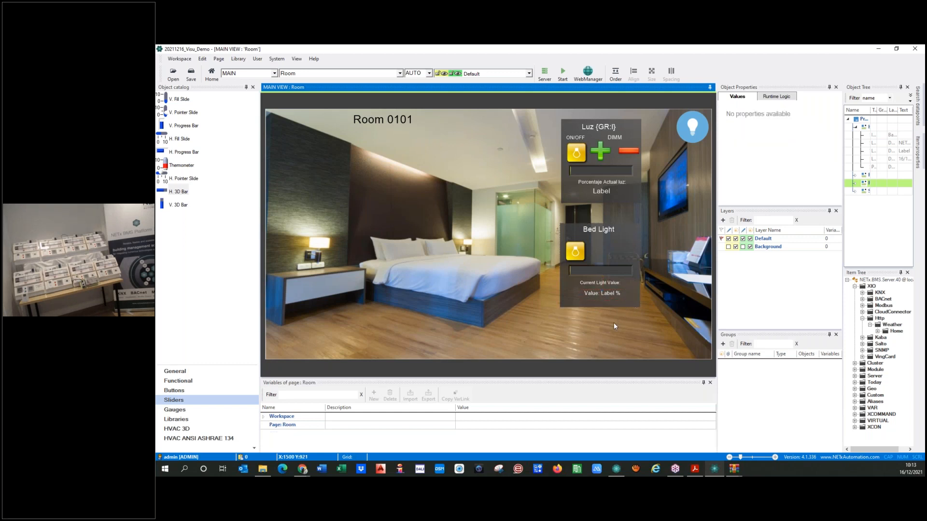
click(562, 72)
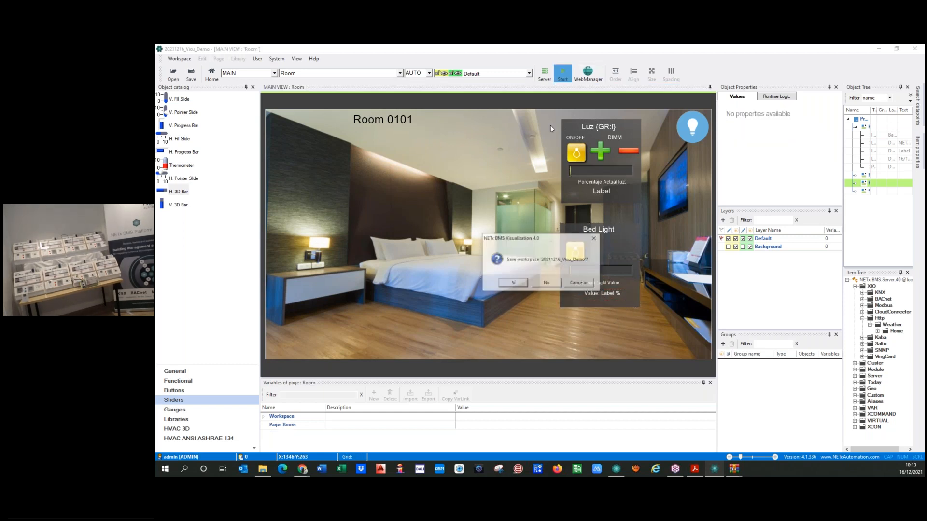
click(515, 284)
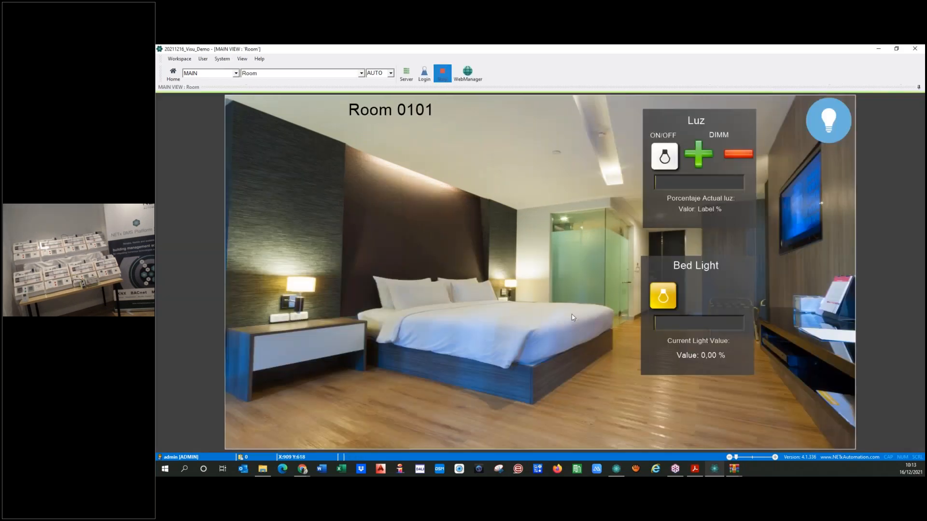
click(706, 322)
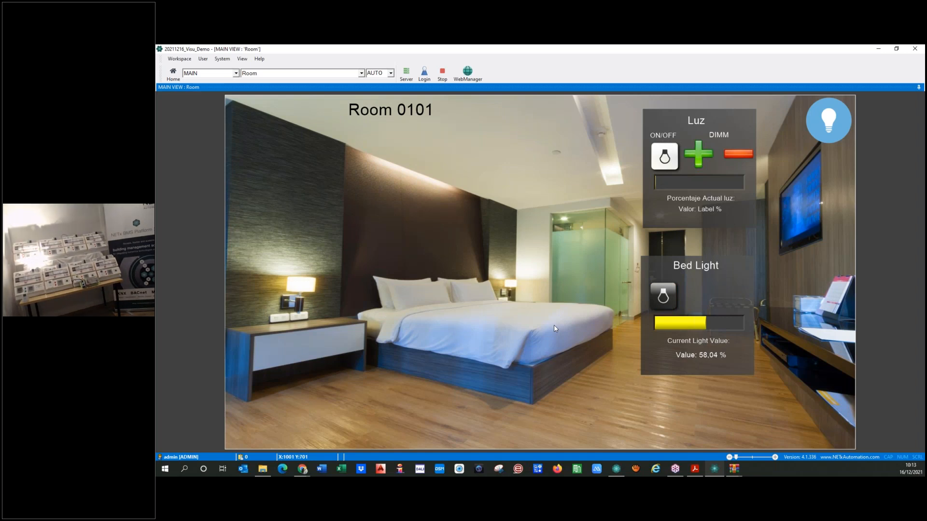
click(737, 323)
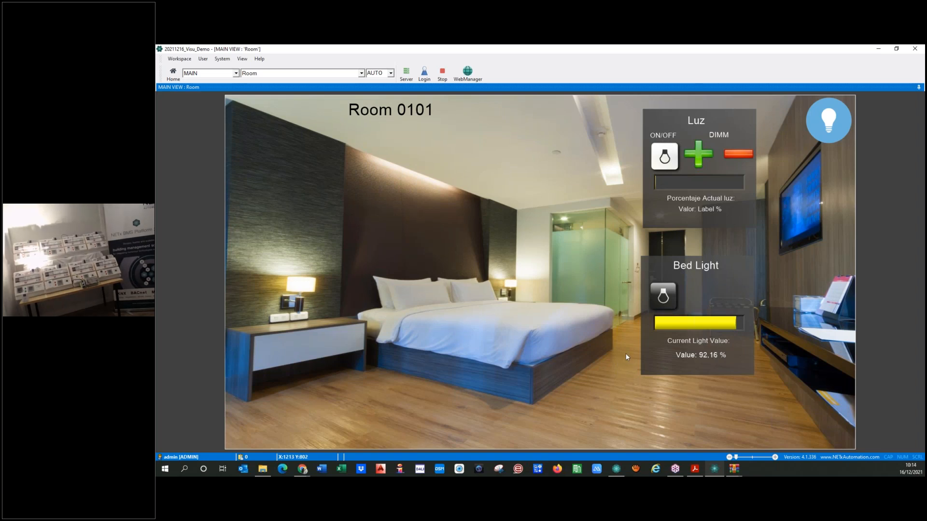
click(660, 301)
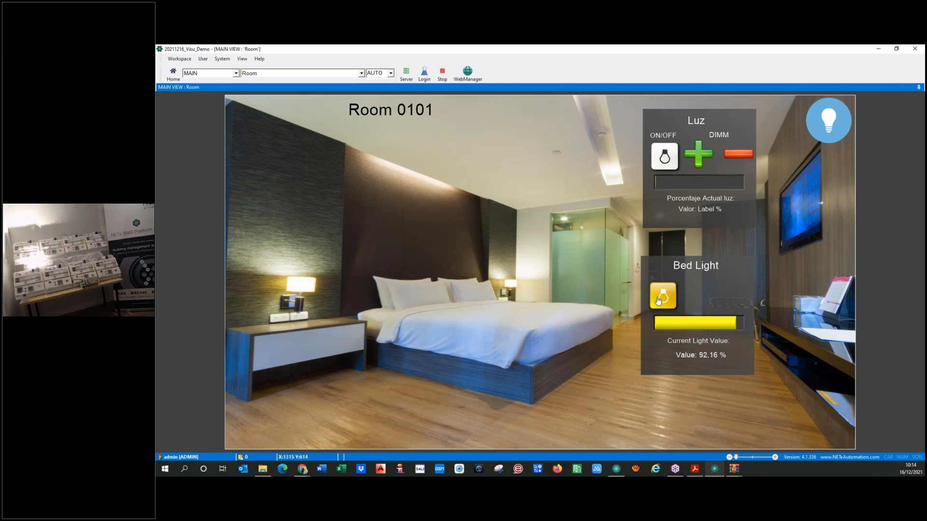
click(660, 301)
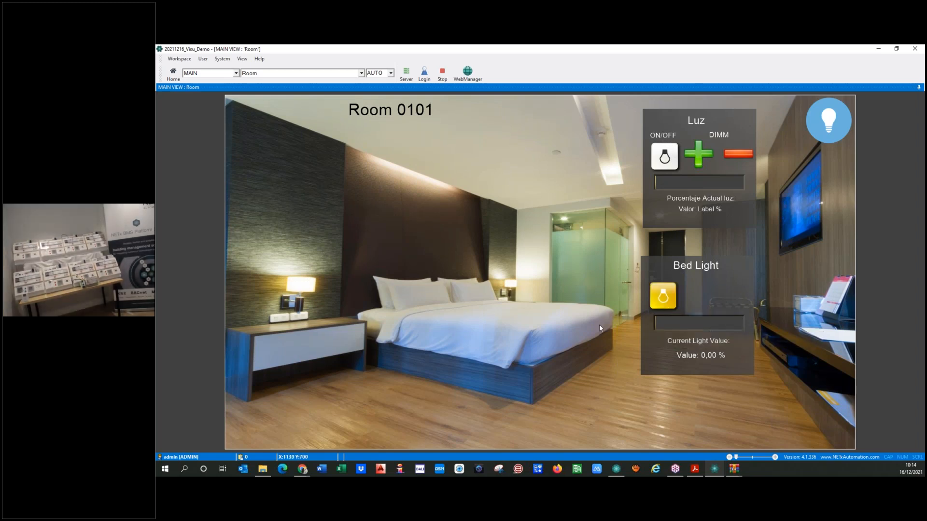
click(442, 74)
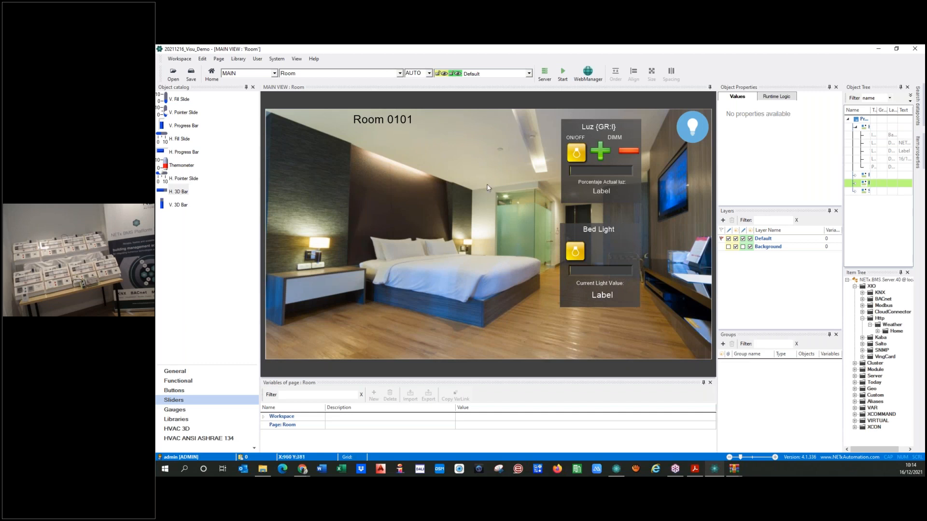
Place a new Button from the General object catalog onto the bed area
click(600, 153)
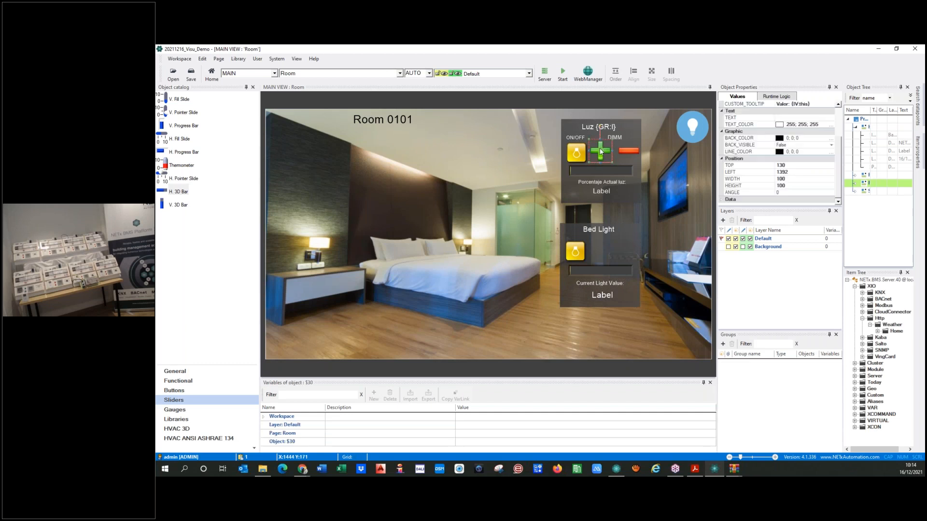
click(609, 161)
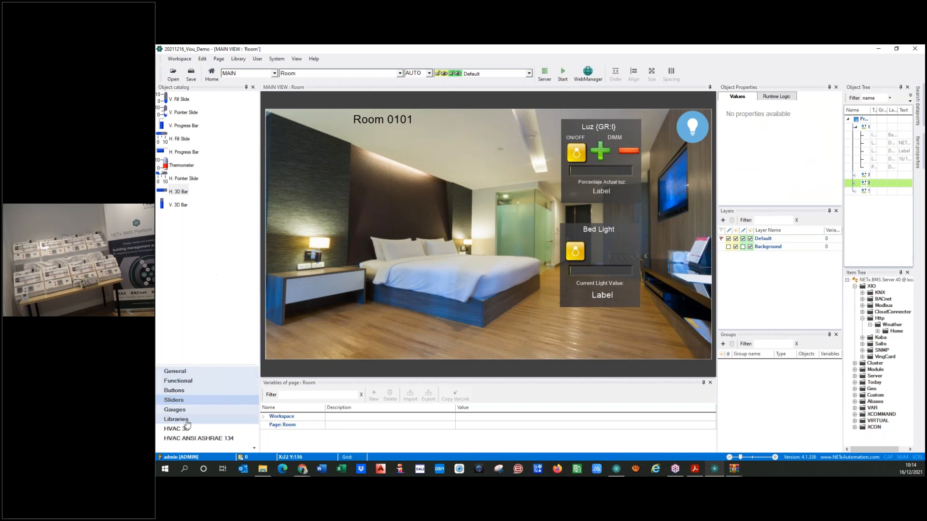
click(184, 371)
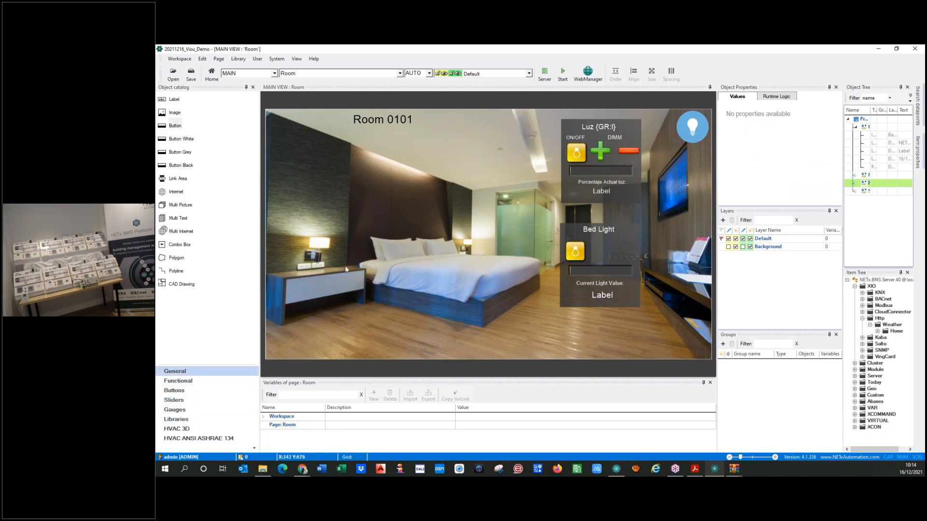
drag(172, 126, 490, 282)
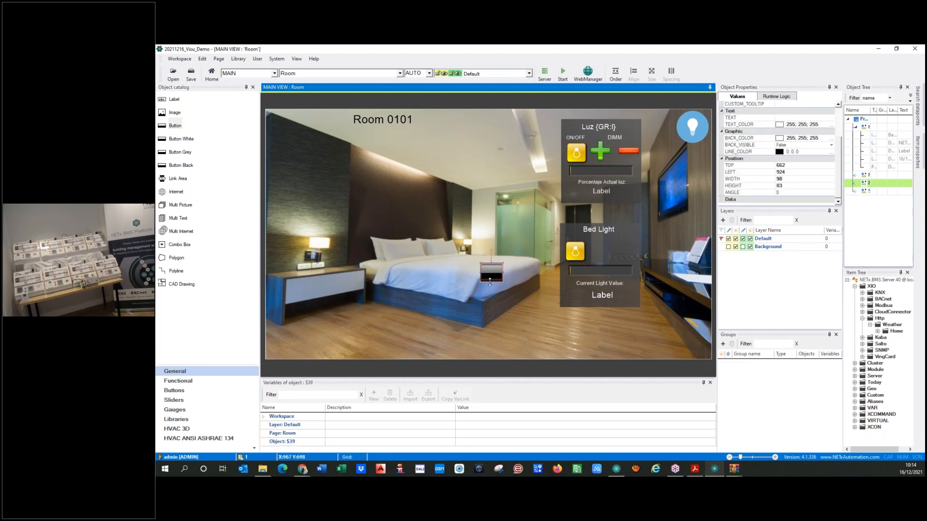
Make the new button the same size as the green plus button and move it beside the Bed Light bulb
click(601, 152)
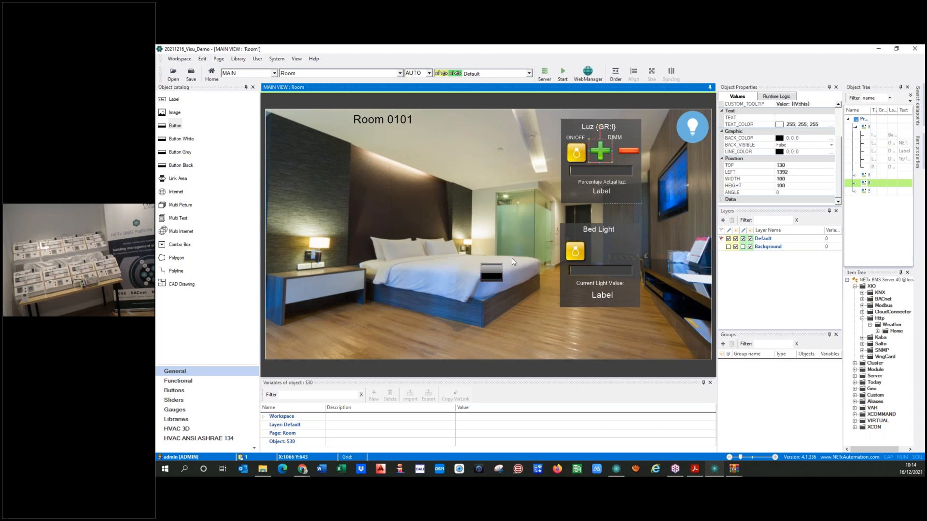
ctrl+click(487, 277)
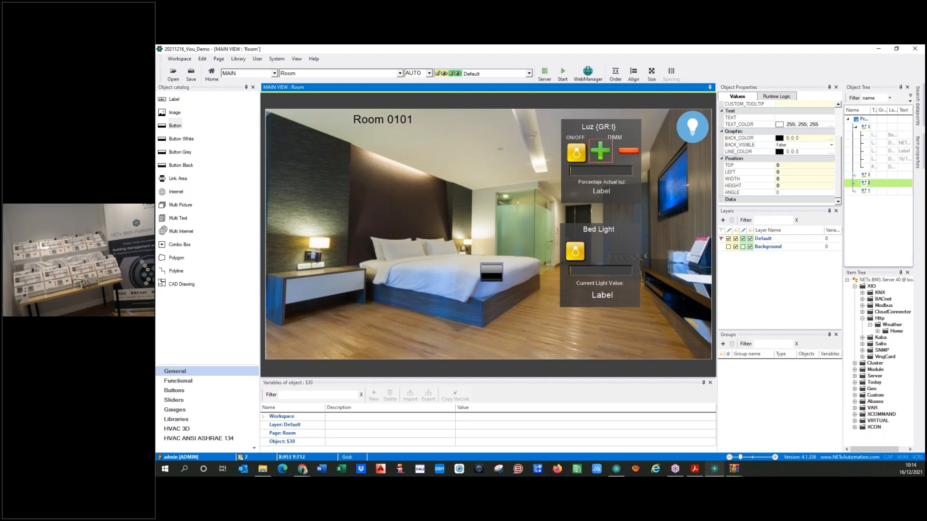
click(652, 73)
click(667, 105)
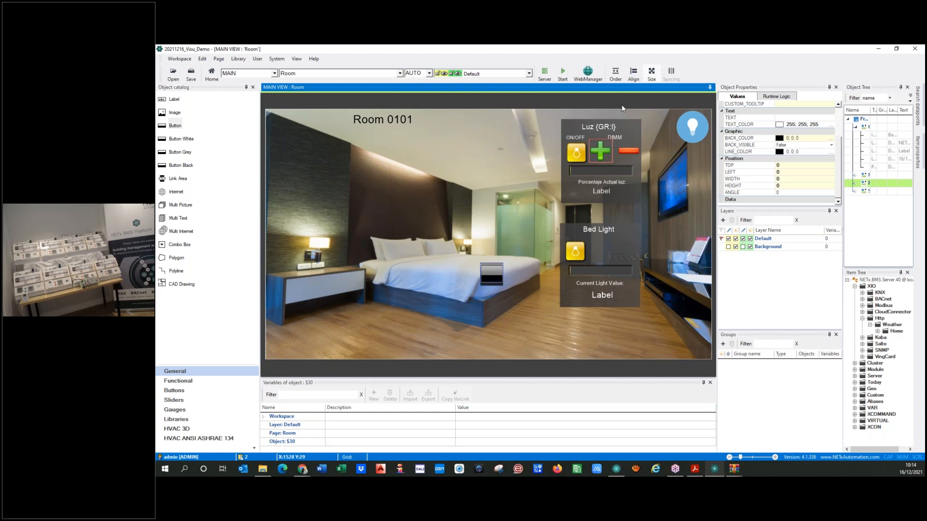
click(496, 277)
drag(496, 277, 602, 252)
Browse the Descargas folder for the new button's Off-state picture from its Appearance Files… options
double_click(602, 251)
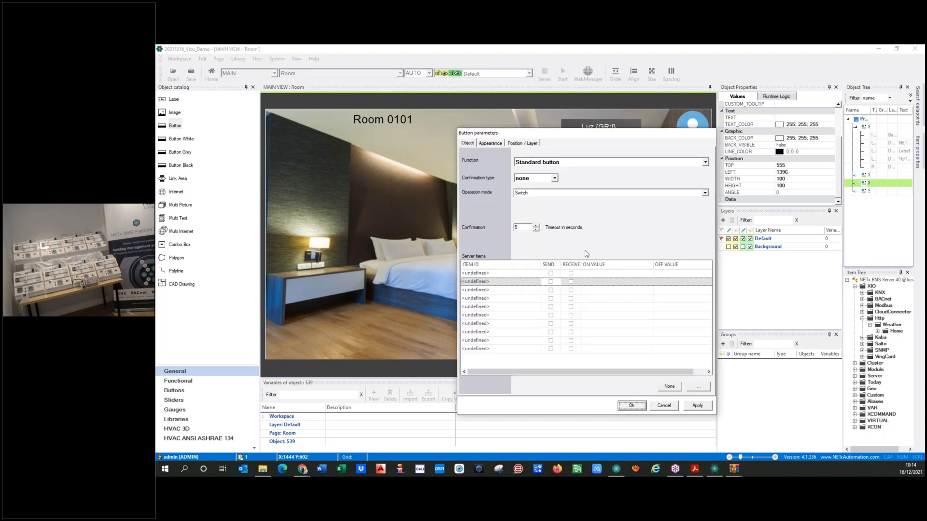
click(491, 144)
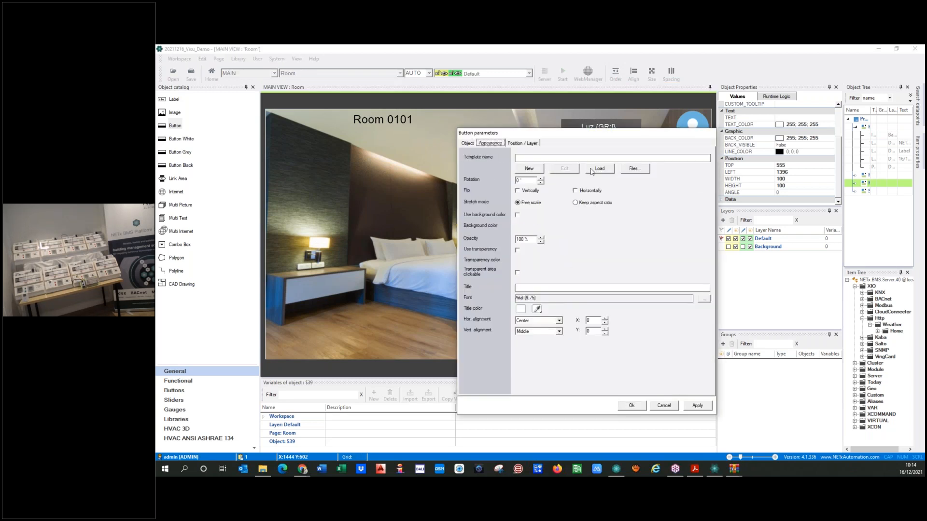
click(636, 170)
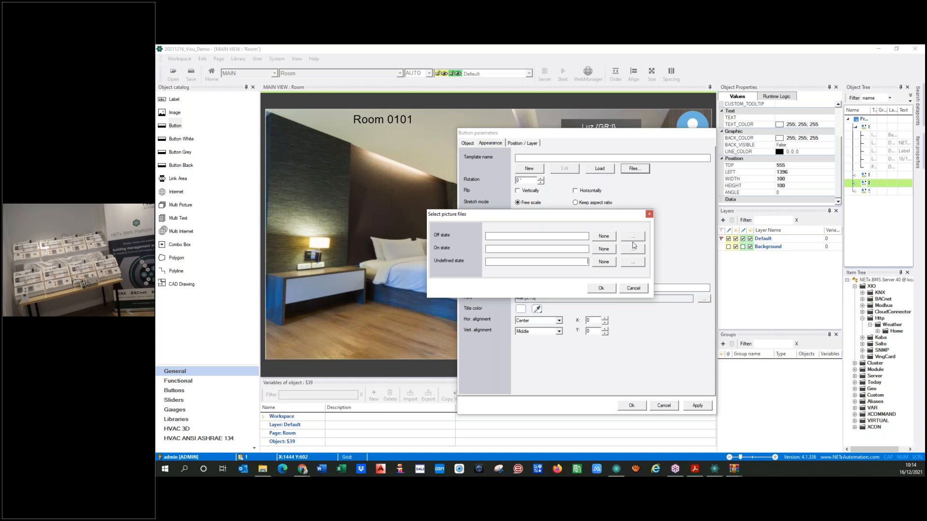
click(634, 237)
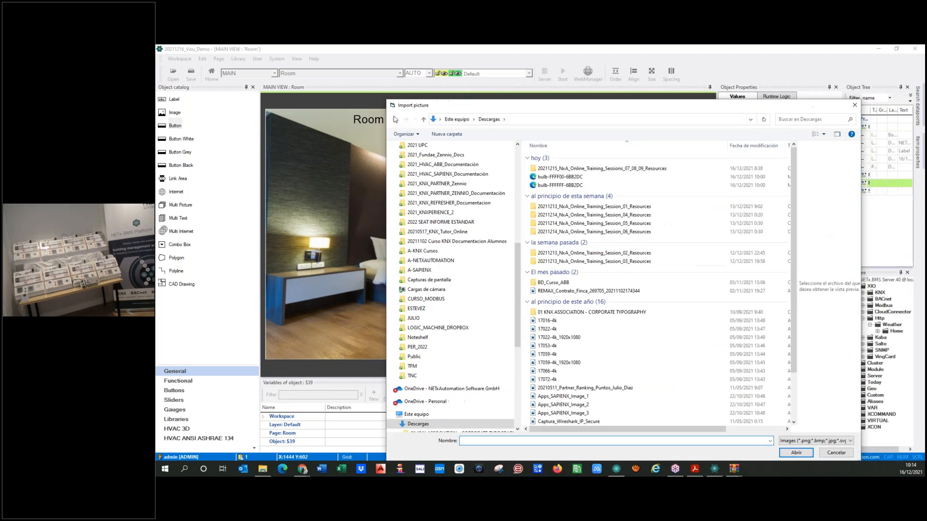
drag(395, 119, 156, 129)
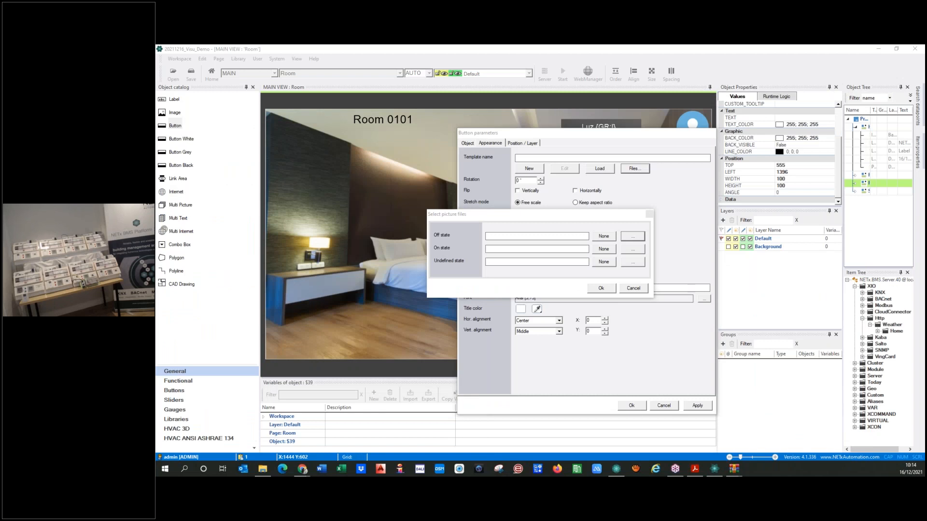
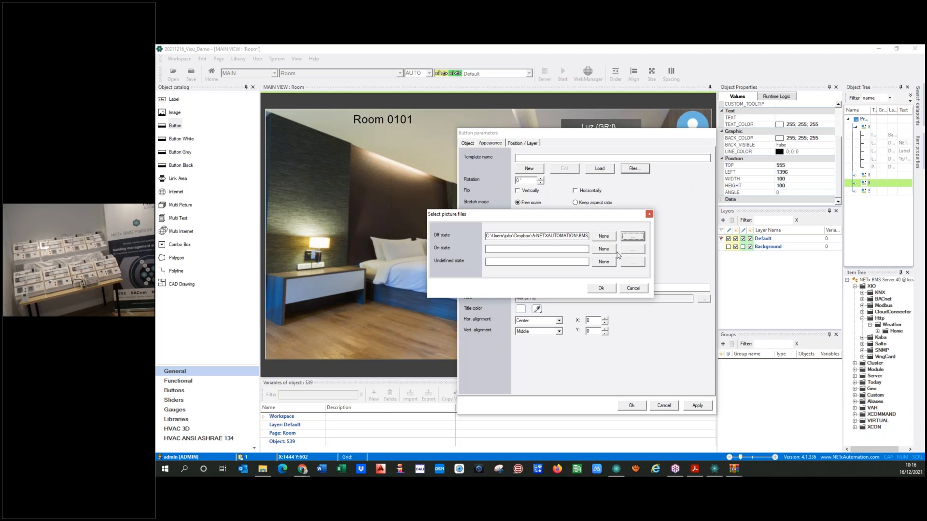
Assign the Bed Light plus button its off, on and undefined state pictures and close its settings
click(632, 249)
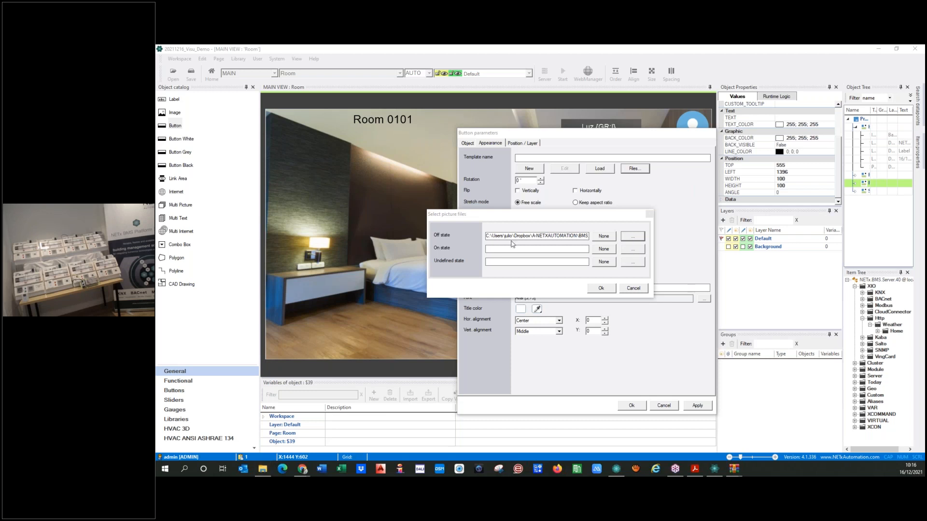
click(633, 250)
click(633, 262)
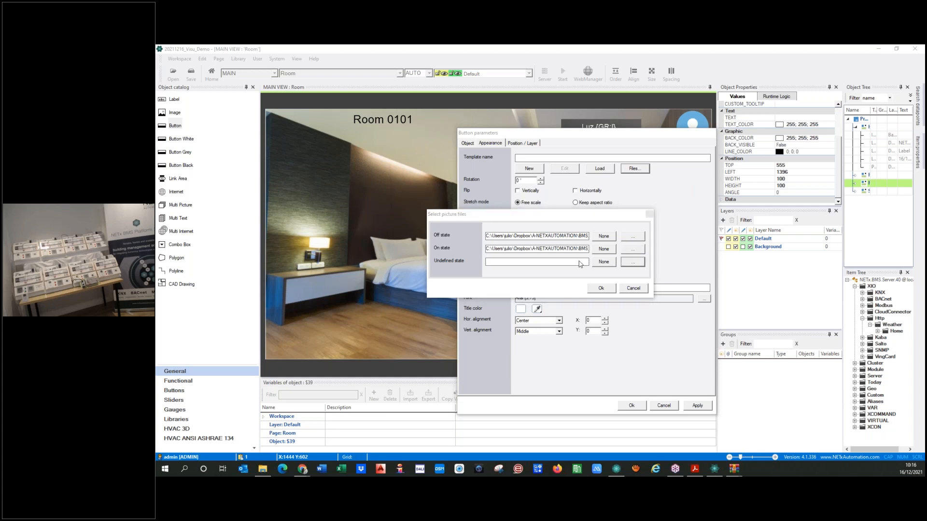
click(600, 290)
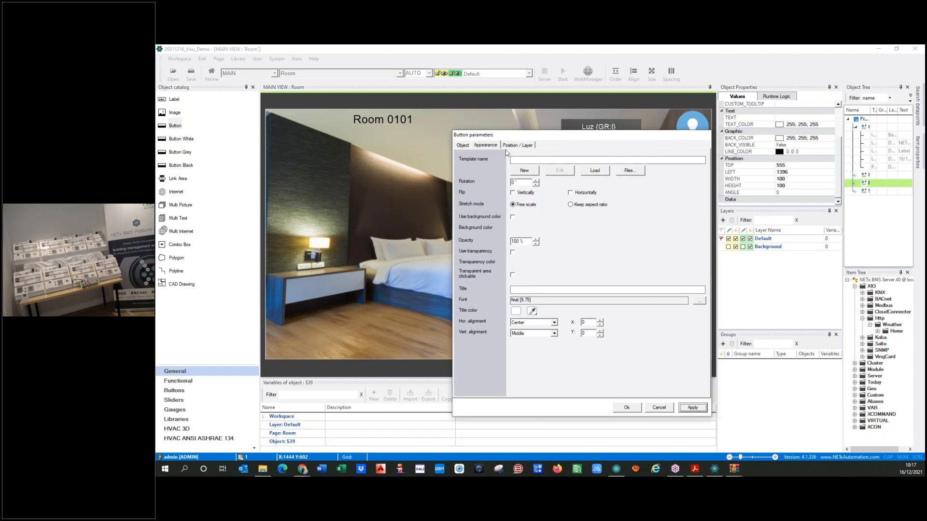
drag(546, 136, 353, 119)
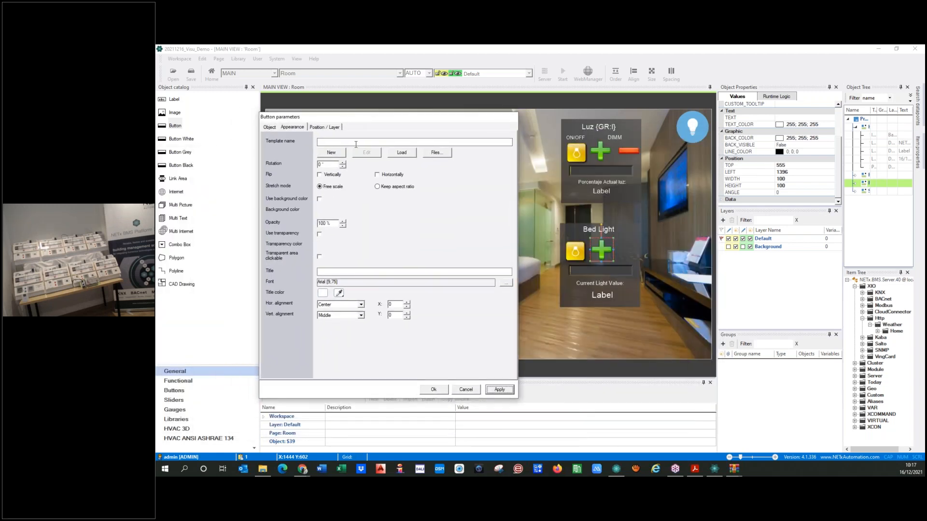
click(433, 389)
Drop a new Button onto the room page, add the red minus button to the selection, and copy-paste
drag(164, 128, 512, 237)
click(628, 151)
key(ctrl+c)
key(ctrl+v)
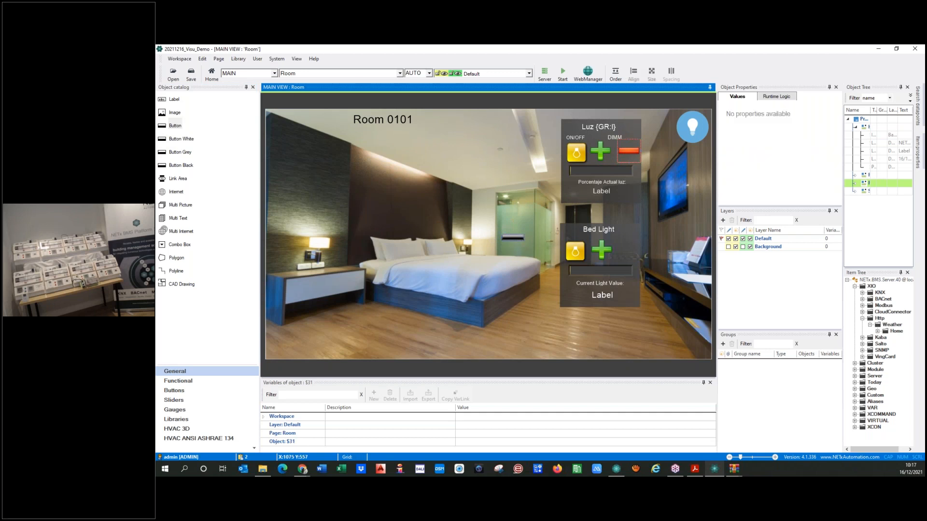
Match the new button's size to the minus button and place it beside the Bed Light plus
click(651, 77)
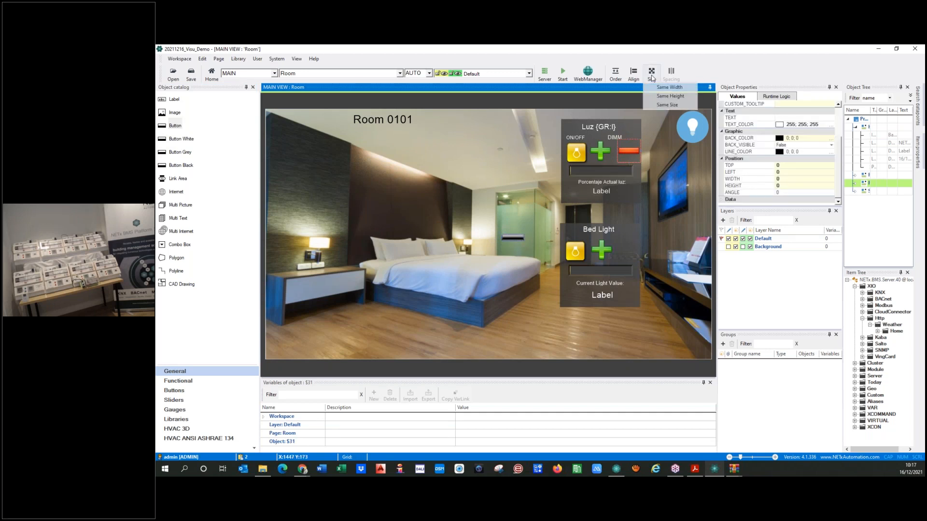
click(665, 106)
drag(516, 247, 627, 251)
click(524, 265)
click(516, 249)
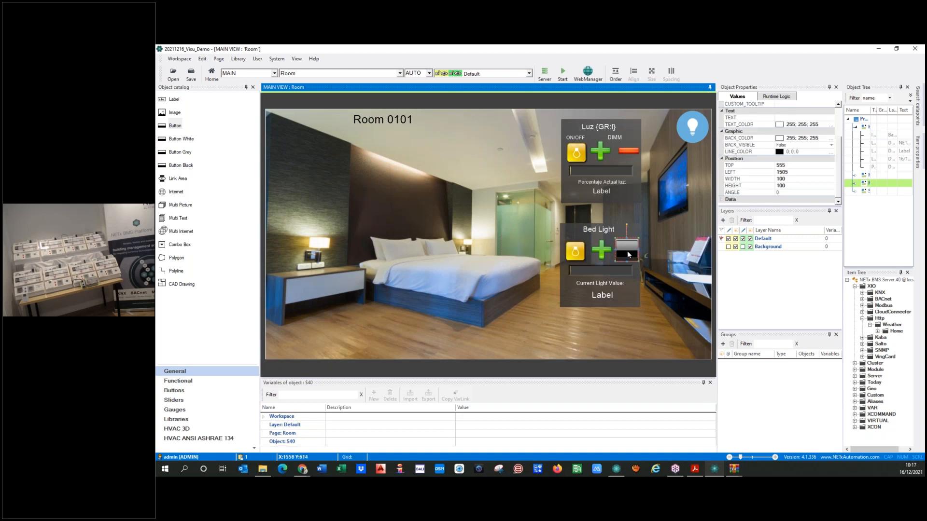
Assign the red minus pictures to the new button's off, on and undefined states
double_click(626, 251)
click(499, 144)
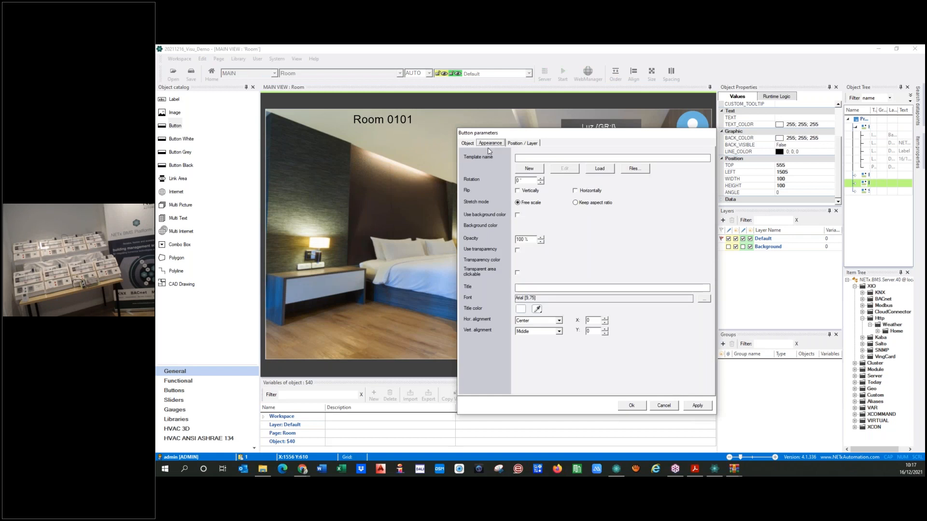
click(640, 169)
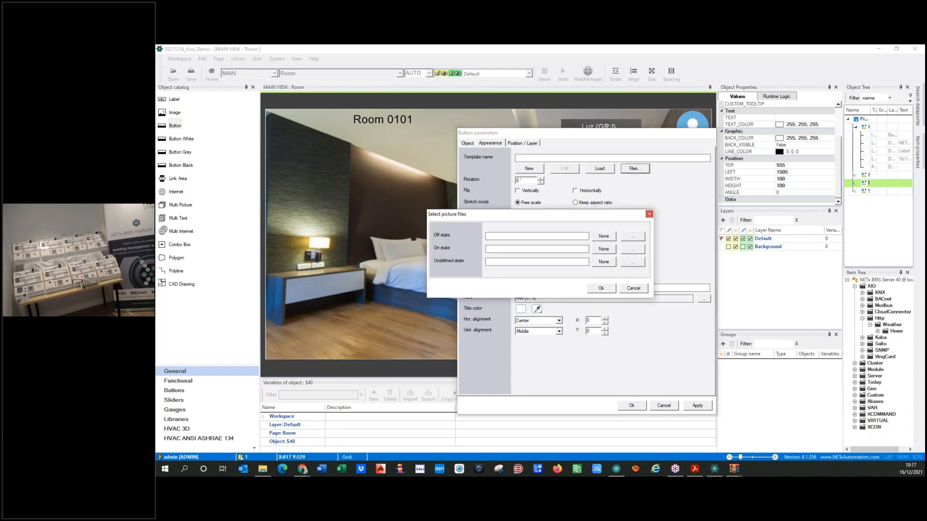
click(633, 236)
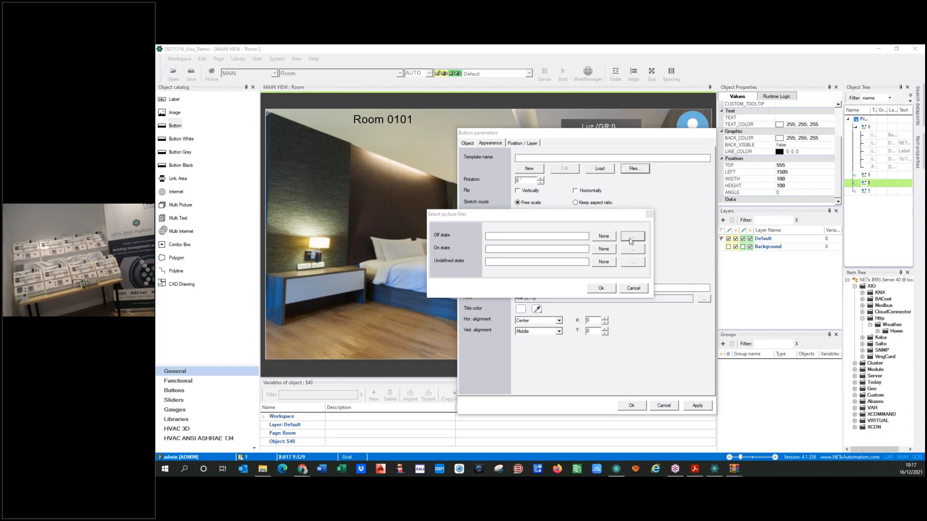
double_click(349, 238)
click(634, 250)
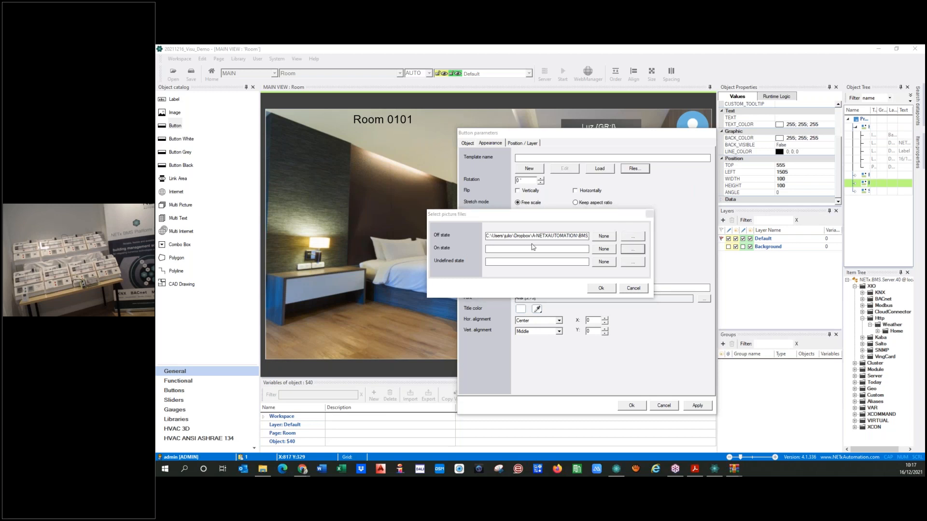
click(632, 262)
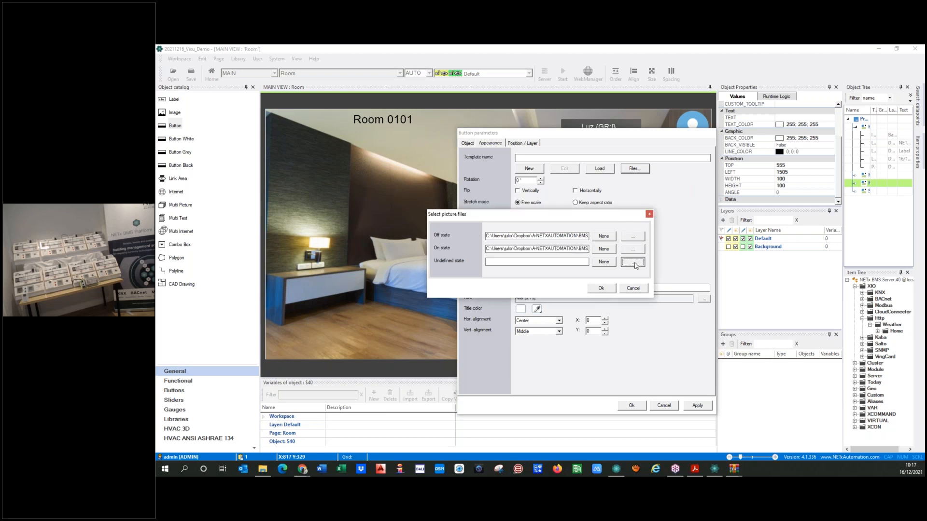
double_click(333, 275)
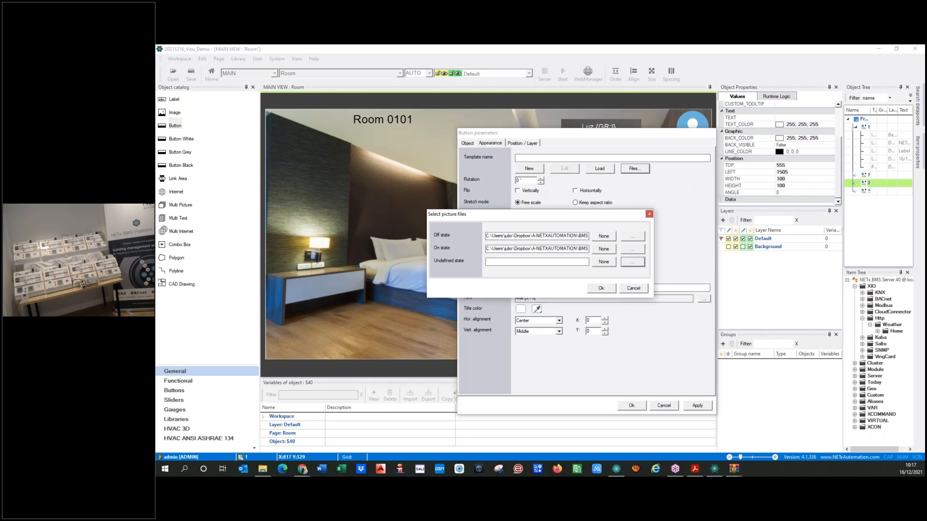
click(599, 289)
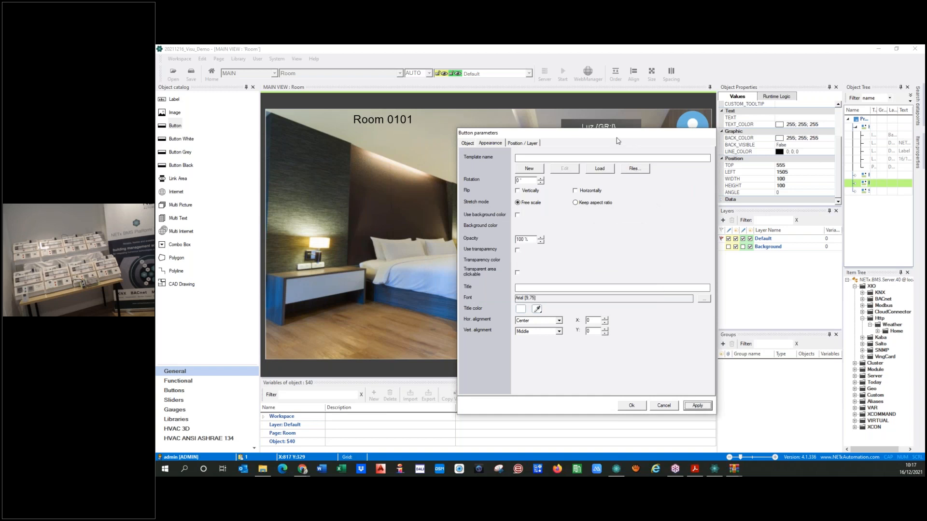
drag(600, 138, 350, 137)
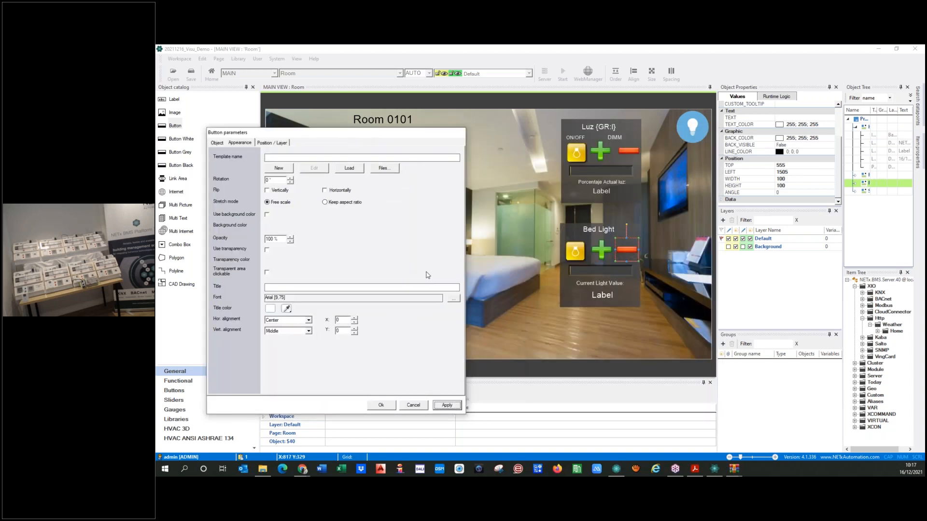
Keep the minus button's changes and set the Bed Light plus button's function to XCommand Button
click(217, 143)
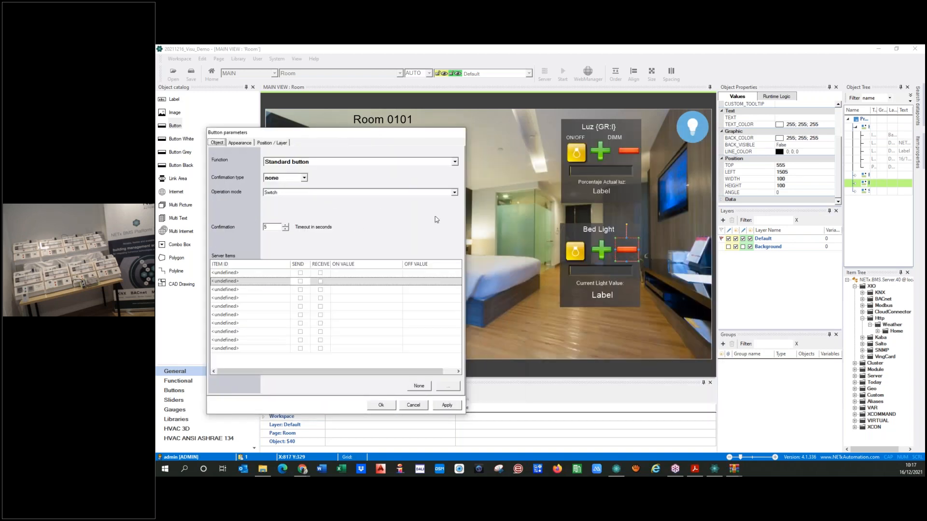
click(603, 256)
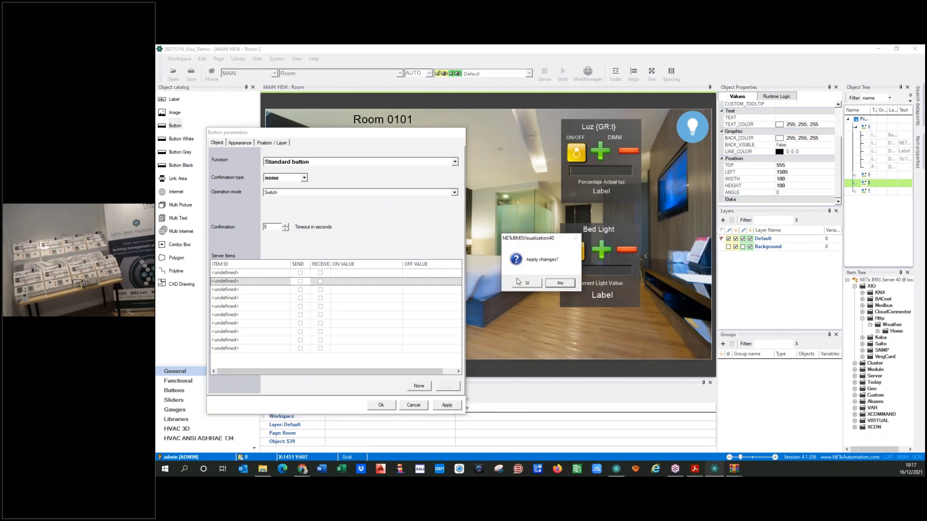
click(521, 285)
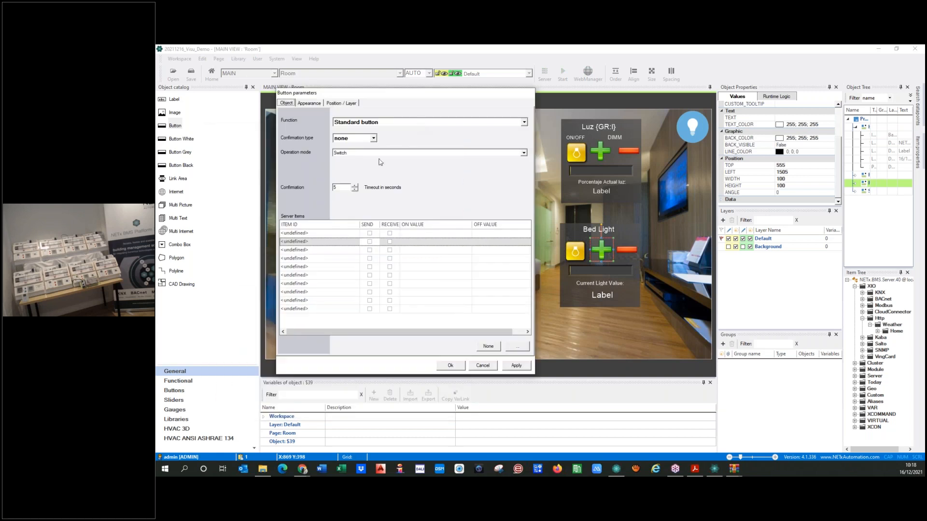
click(391, 124)
click(388, 138)
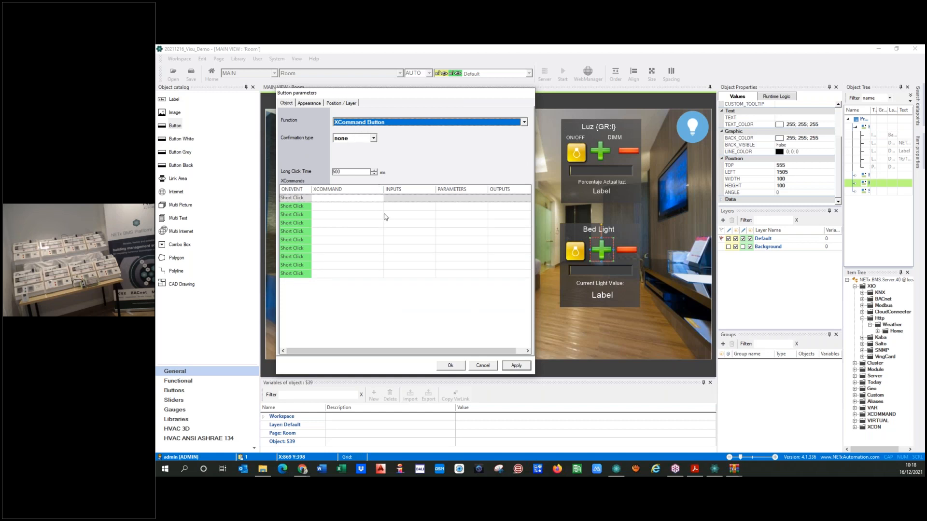
Add a Short Click WRITE command setting Room 0101\Lights\ON/OFF Bed to 1
click(295, 200)
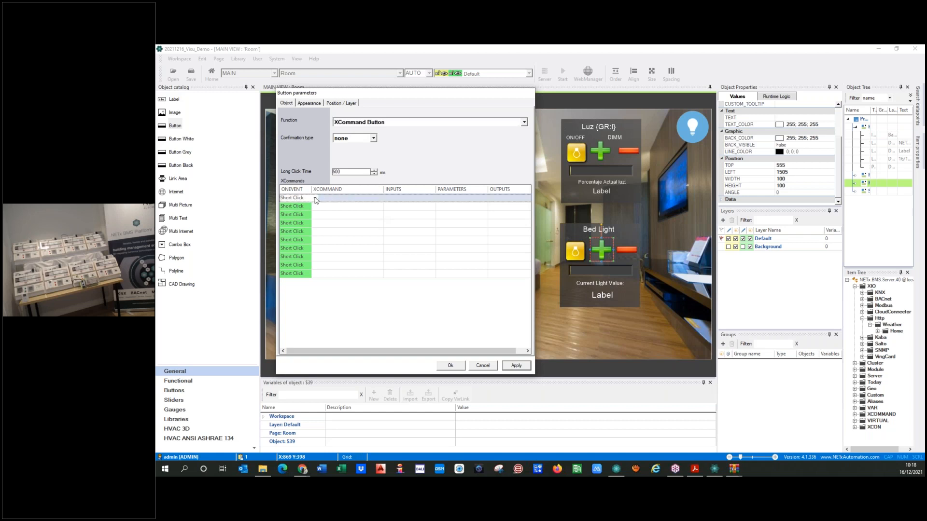
click(348, 201)
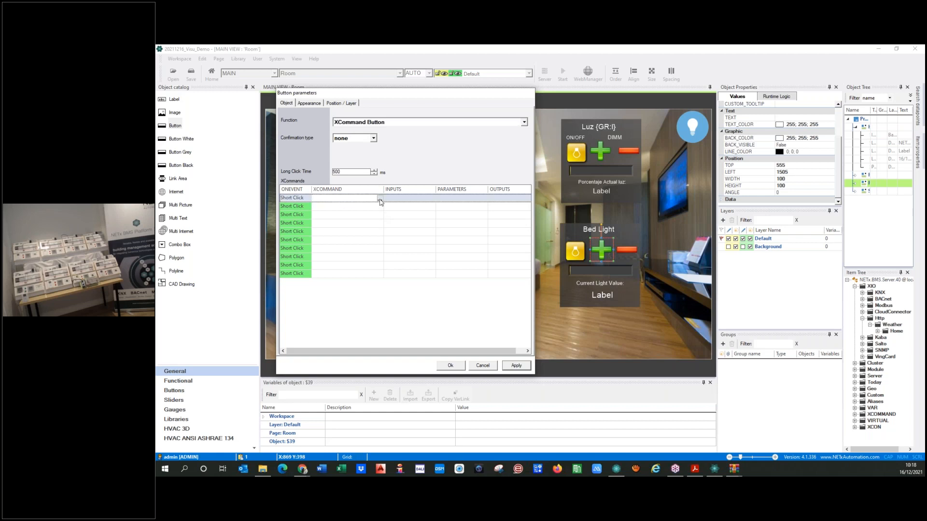
click(380, 201)
click(388, 173)
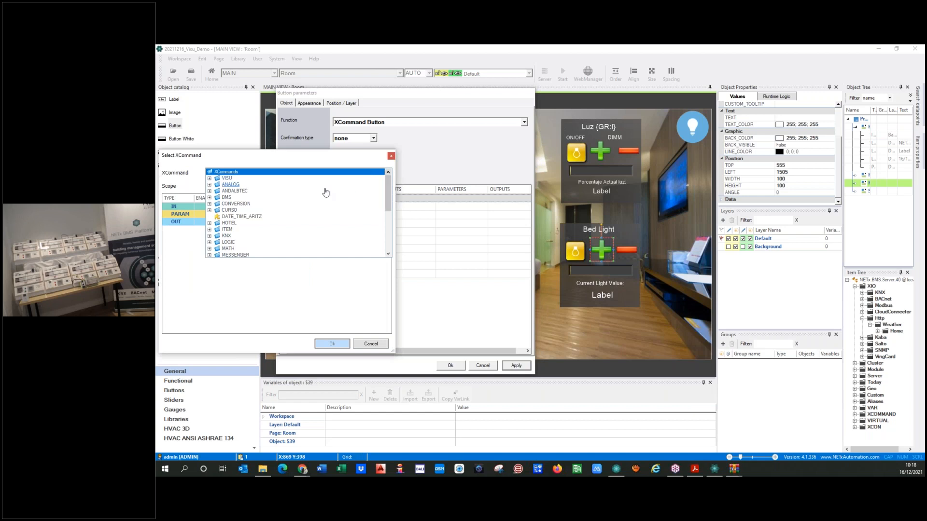
double_click(254, 195)
click(222, 245)
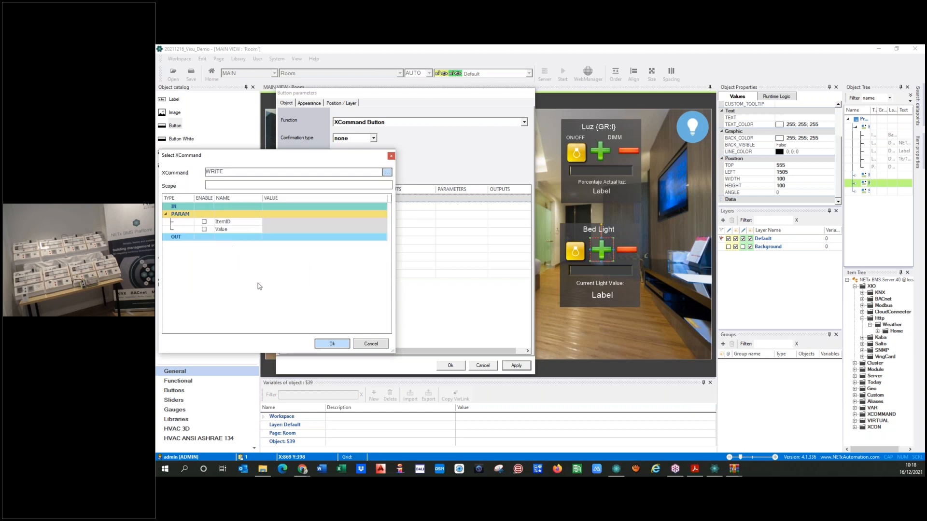
click(204, 222)
click(274, 224)
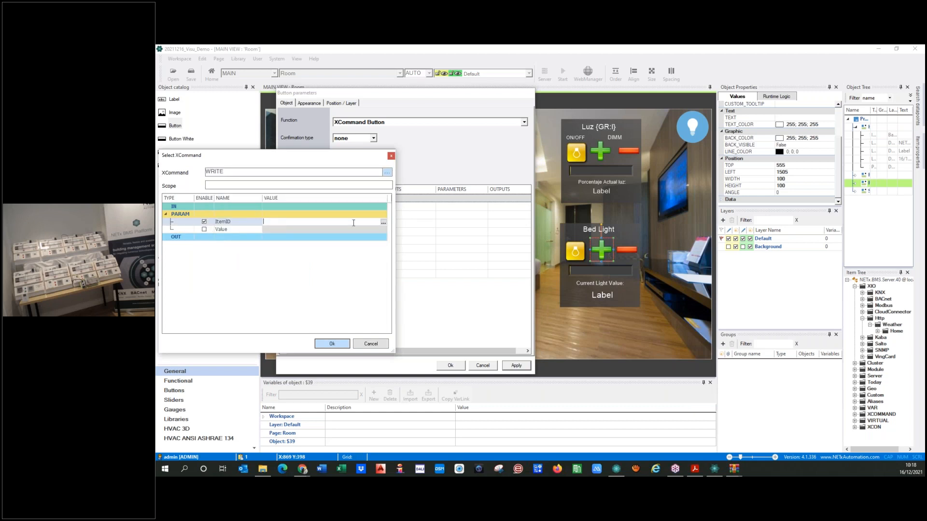
click(385, 223)
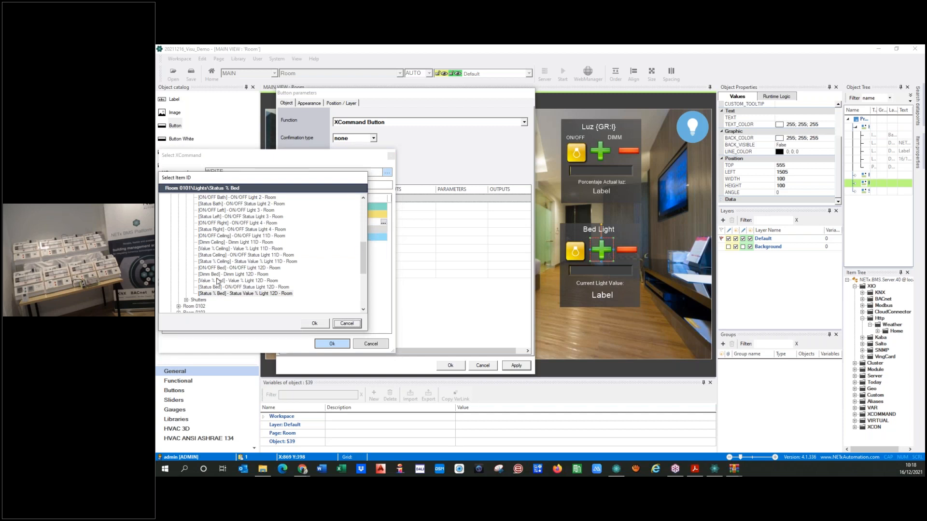
click(232, 268)
click(314, 323)
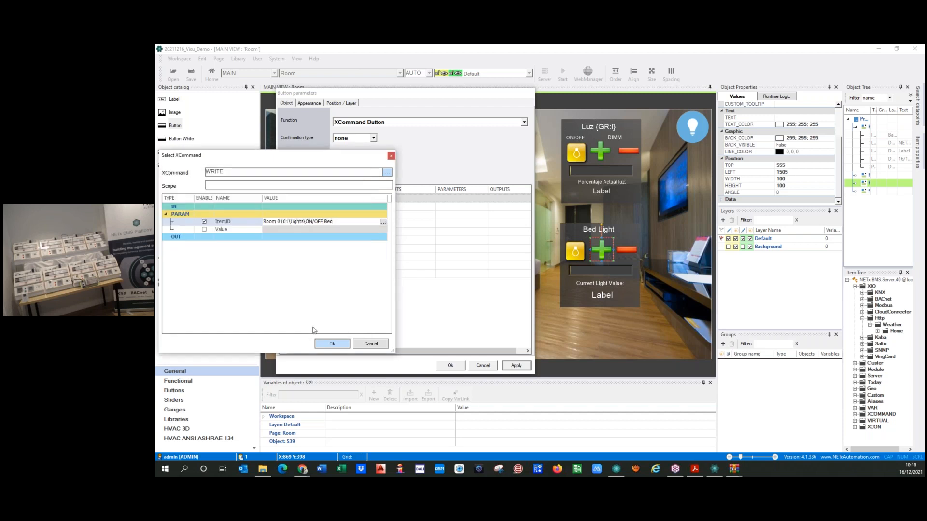
click(203, 230)
click(284, 230)
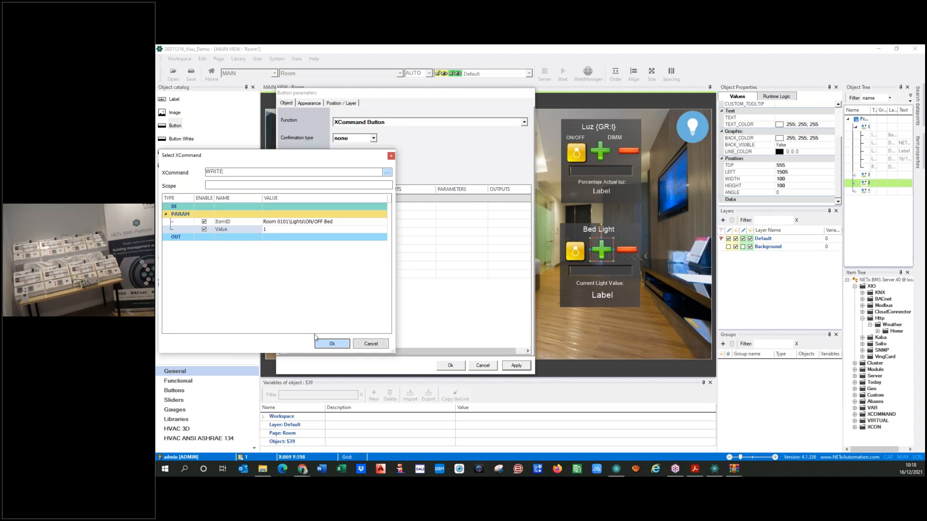
click(324, 344)
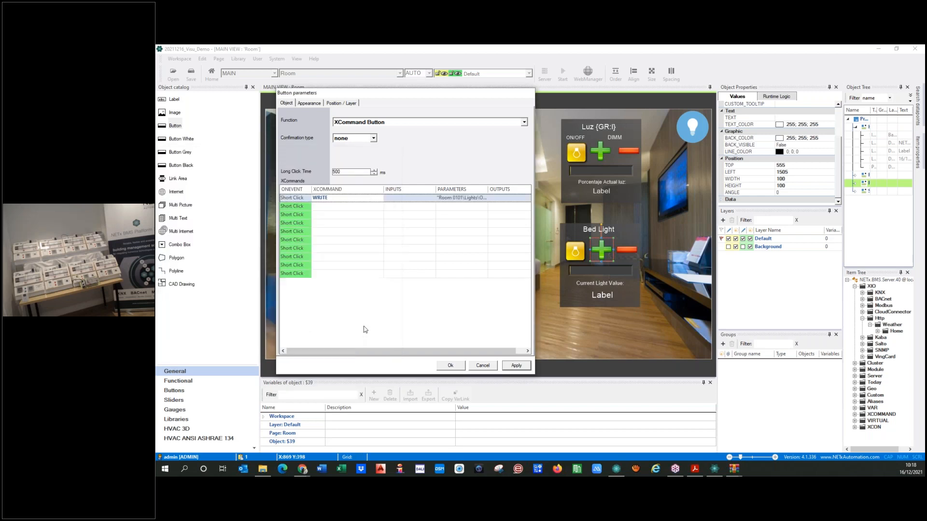
click(308, 207)
Add a Long Down WRITE command sending value 9 to Room 0101\Lights\Dimm Bed
click(314, 208)
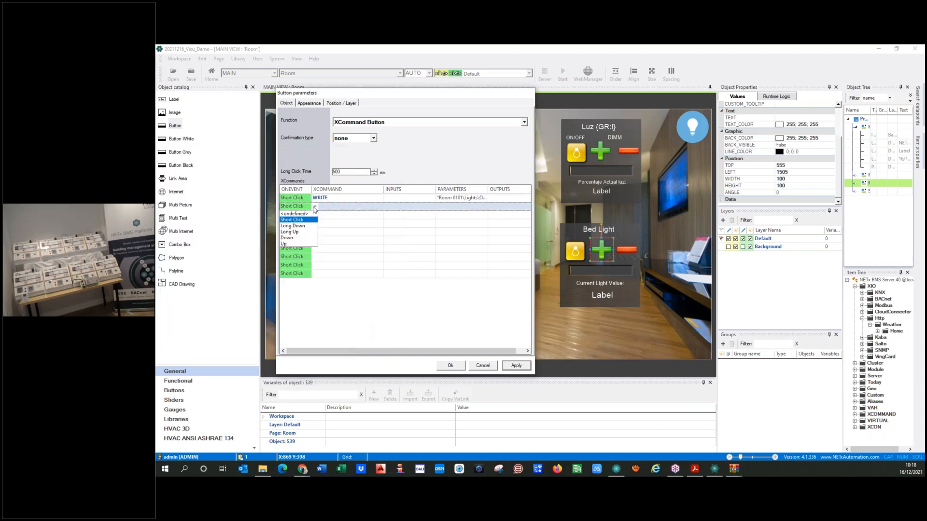
click(293, 226)
click(332, 210)
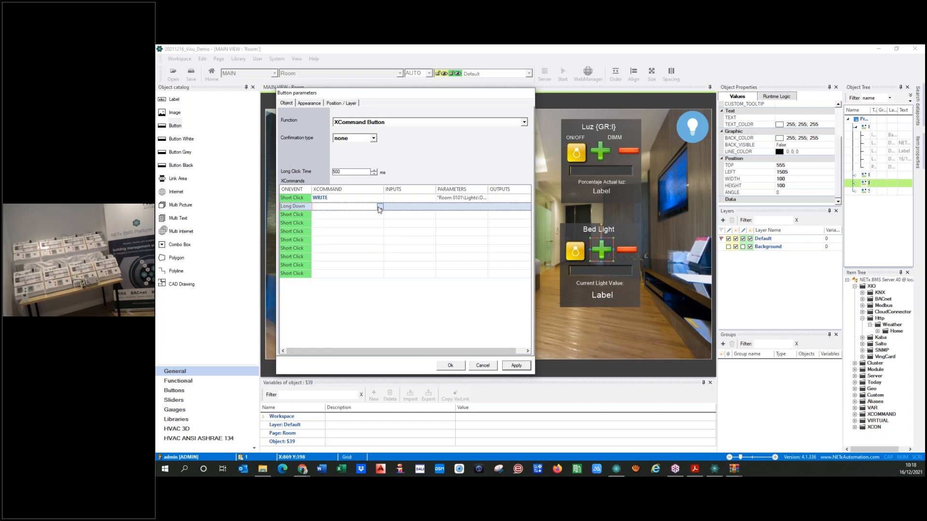
click(380, 206)
click(361, 221)
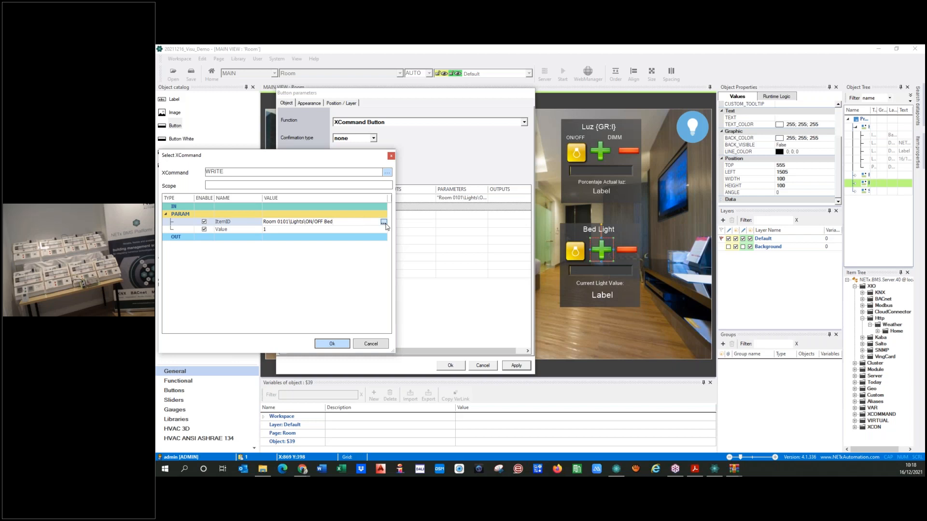
click(385, 223)
click(232, 274)
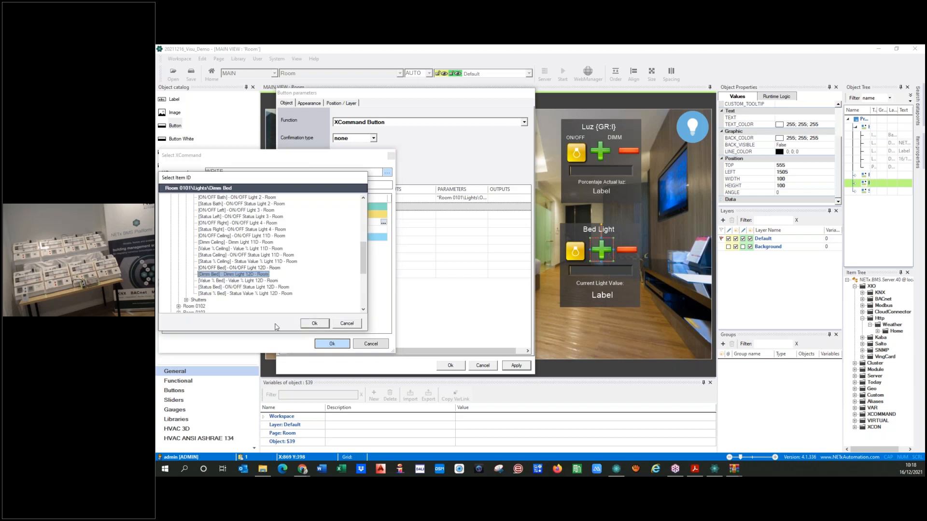
click(304, 324)
click(268, 230)
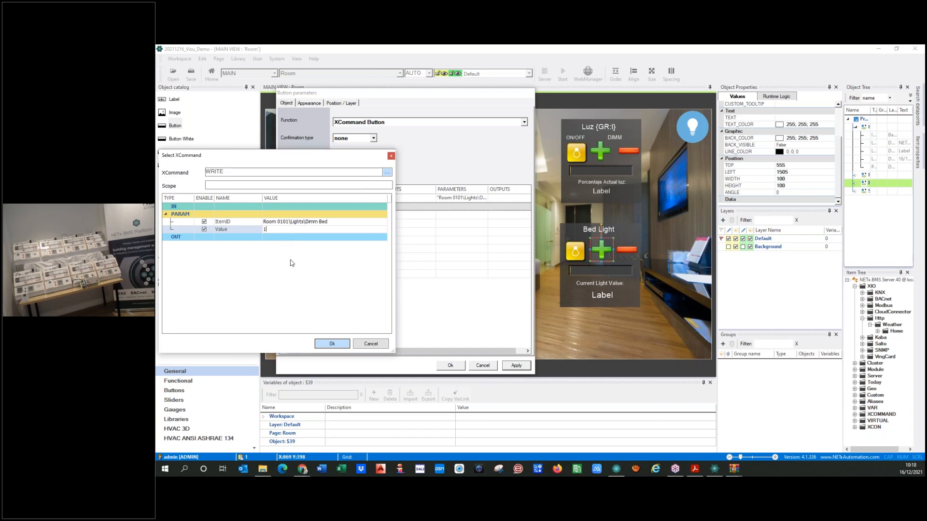
text(9 -- 100)
key(shift+Left)
key(shift+Left)
key(shift+Left)
key(Left)
key(shift+Left)
key(shift+End)
key(Left)
key(Left)
drag(278, 251, 288, 285)
click(278, 230)
key(Left)
key(Left)
key(Left)
key(Right)
key(BackSpace)
key(BackSpace)
click(331, 344)
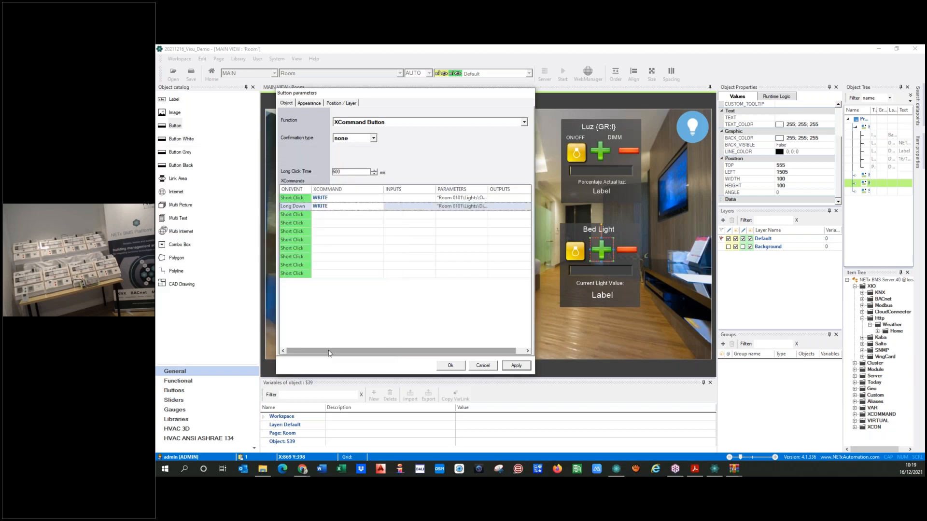
Add a Long Up WRITE command sending value 8 to Dimm Bed, then apply and close
click(295, 215)
click(315, 215)
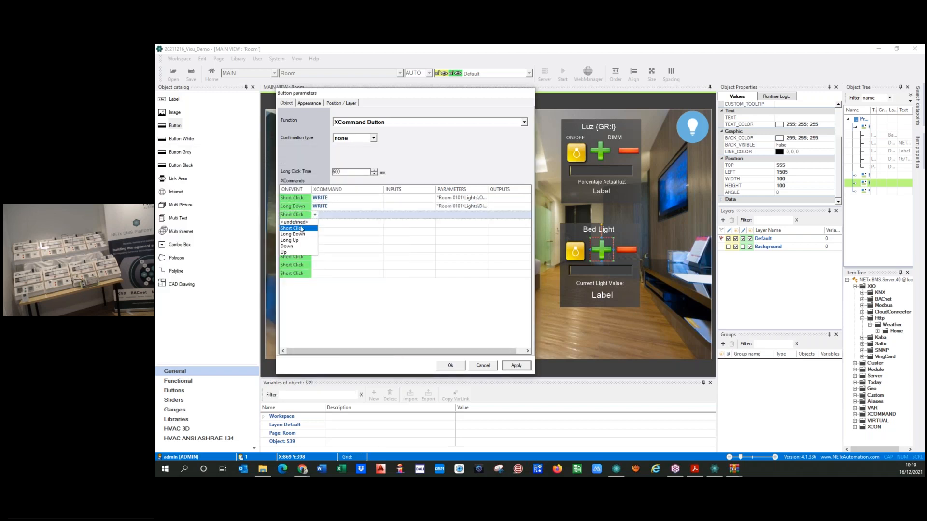
click(289, 240)
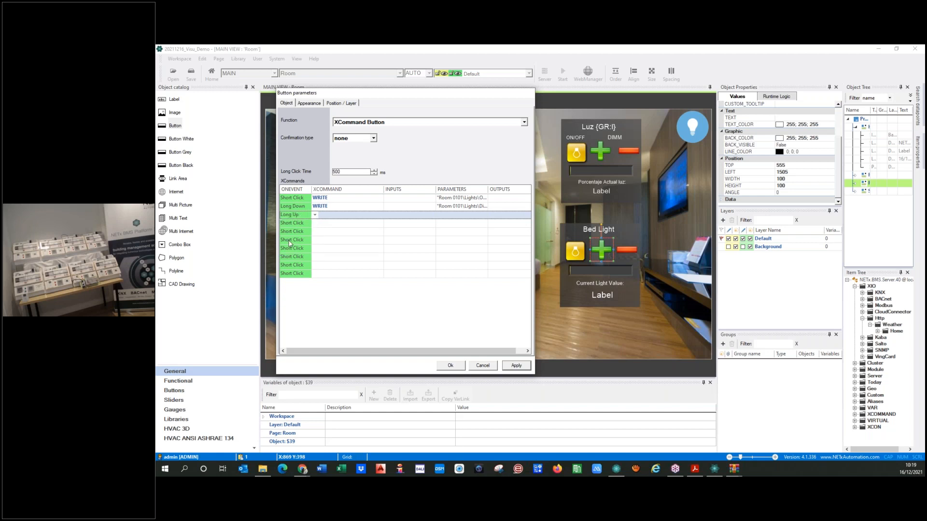
click(324, 217)
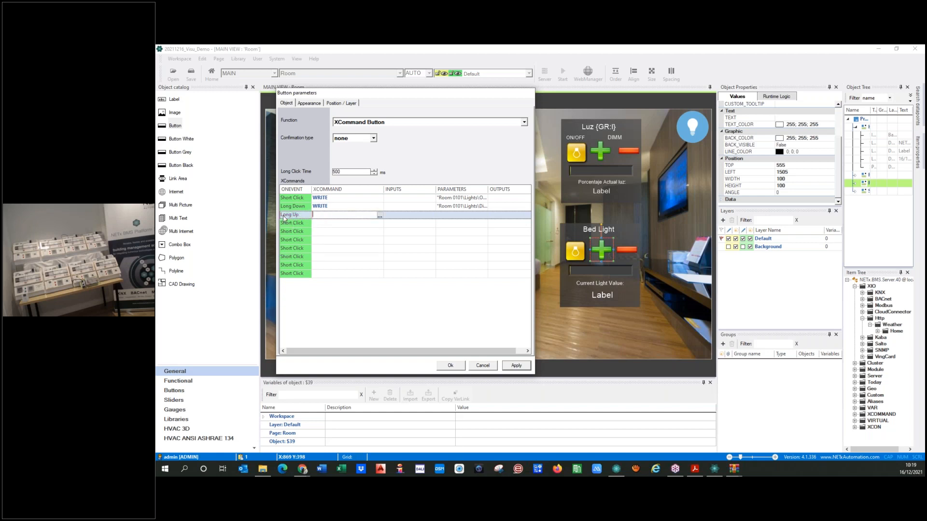
click(380, 216)
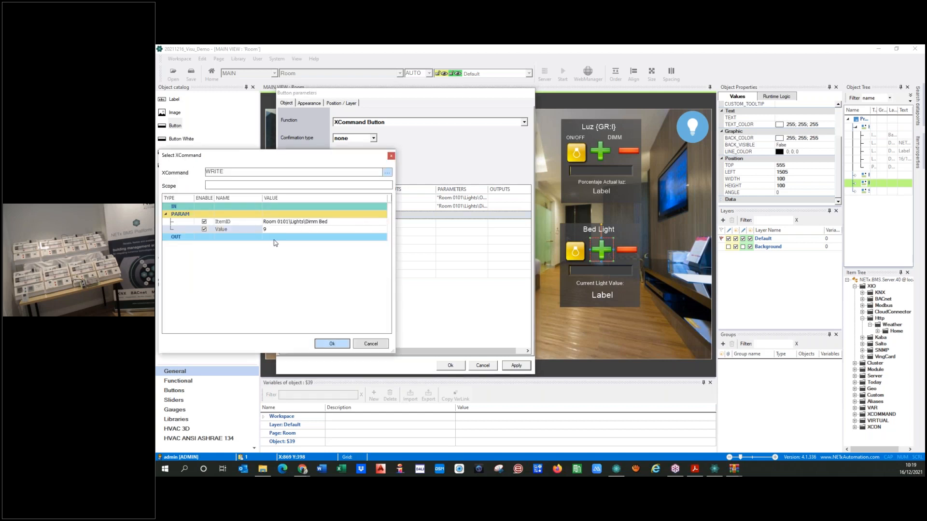
text(8)
text(or 0 -- 1000)
key(shift+Left)
key(shift+Left)
key(shift+Left)
key(Left)
click(285, 229)
drag(266, 230, 330, 232)
key(Delete)
click(333, 224)
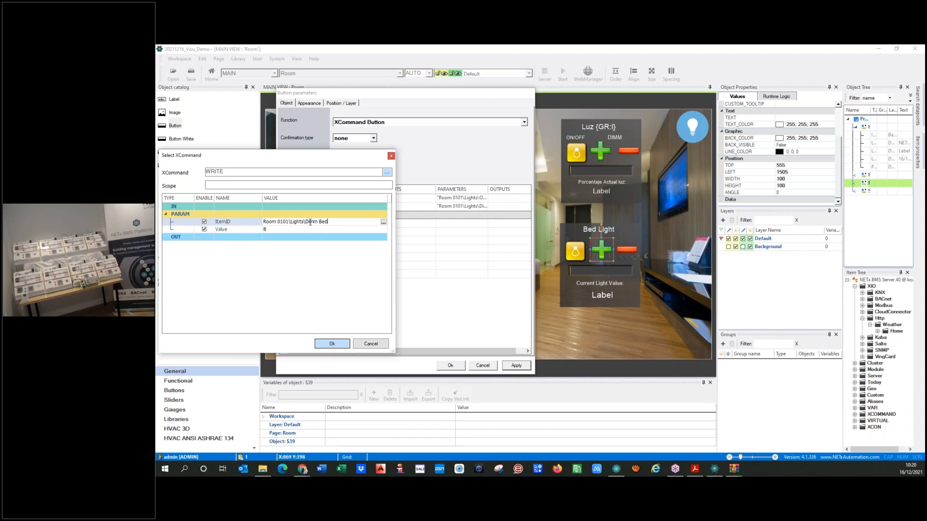
click(332, 344)
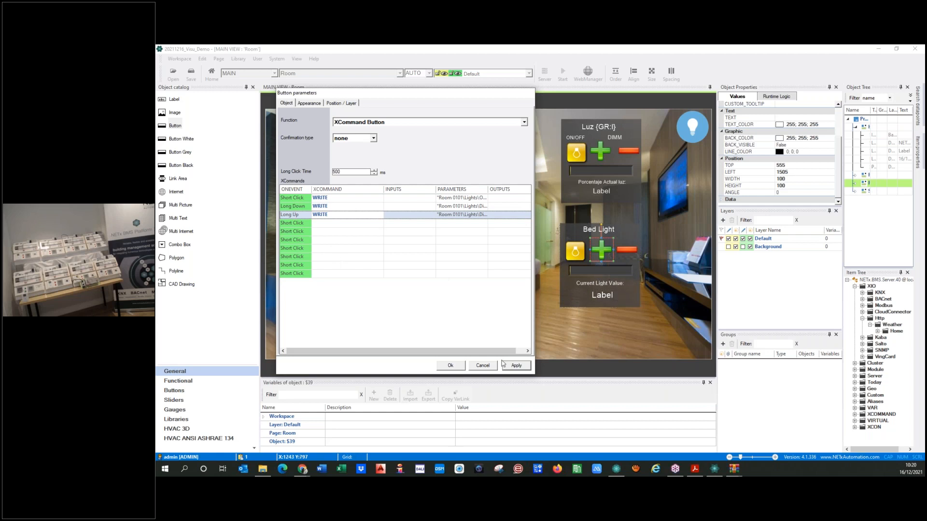
click(516, 367)
click(444, 368)
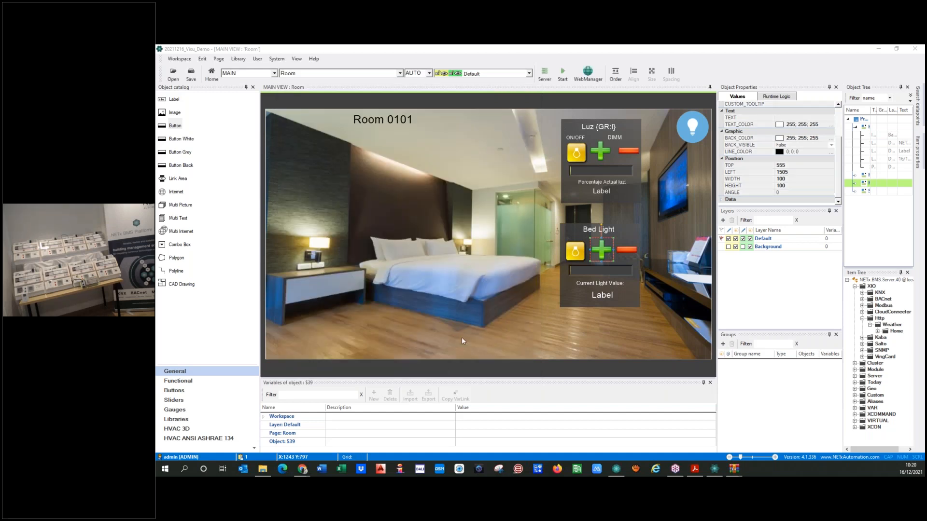
Make the minus button an XCommand Button with Long Down and Long Up command rows
double_click(630, 253)
click(575, 163)
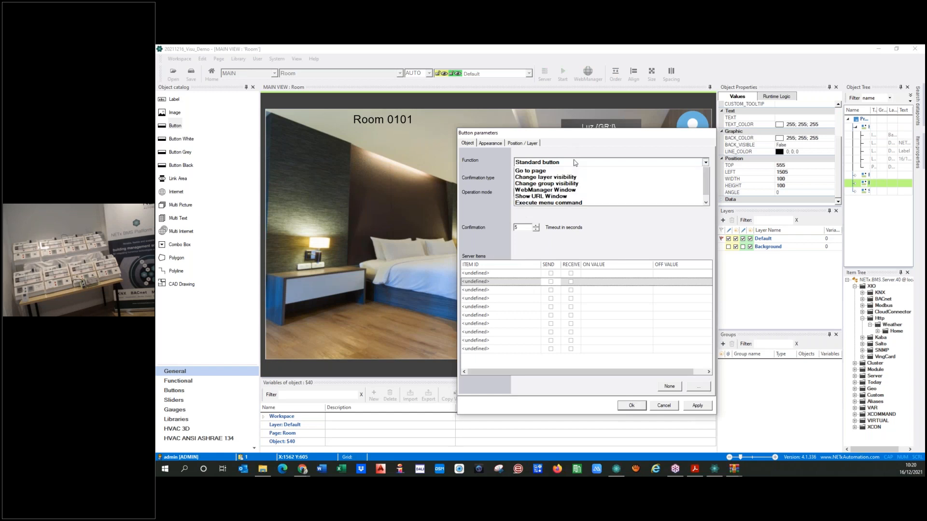
click(534, 178)
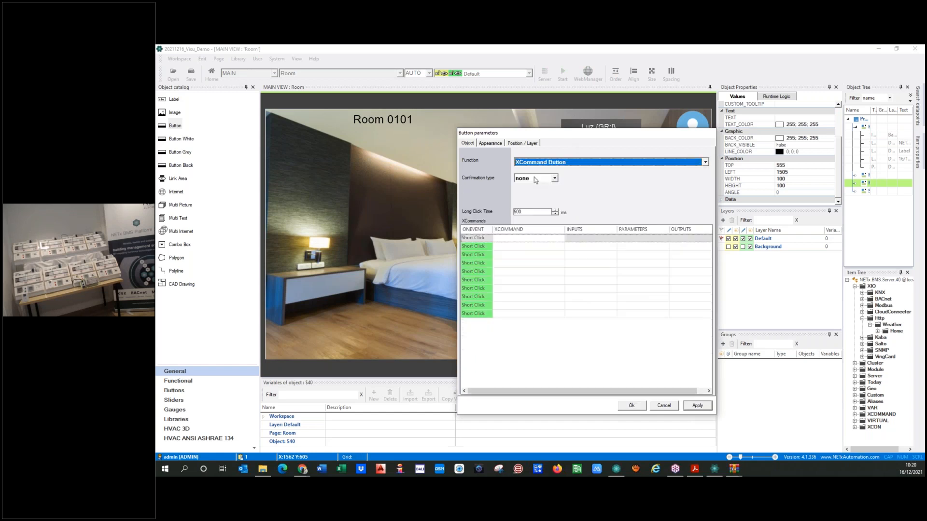
click(489, 248)
click(495, 247)
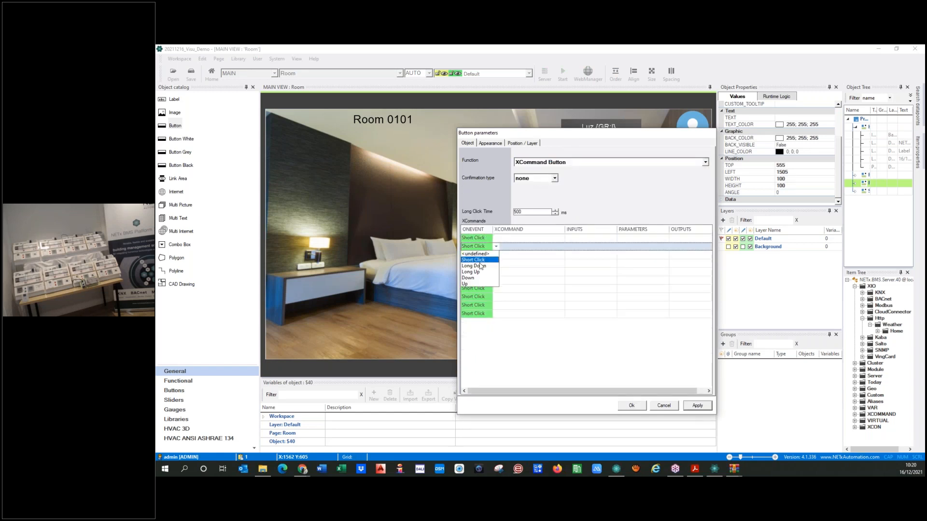
click(481, 266)
click(485, 255)
click(496, 255)
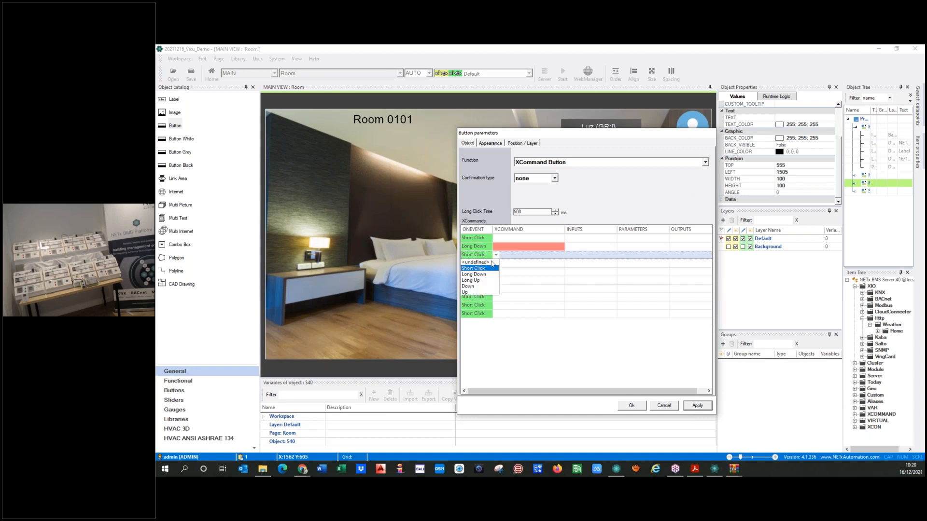
click(478, 281)
Set the Long Down command to WRITE value 1 to Dimm Bed
click(529, 247)
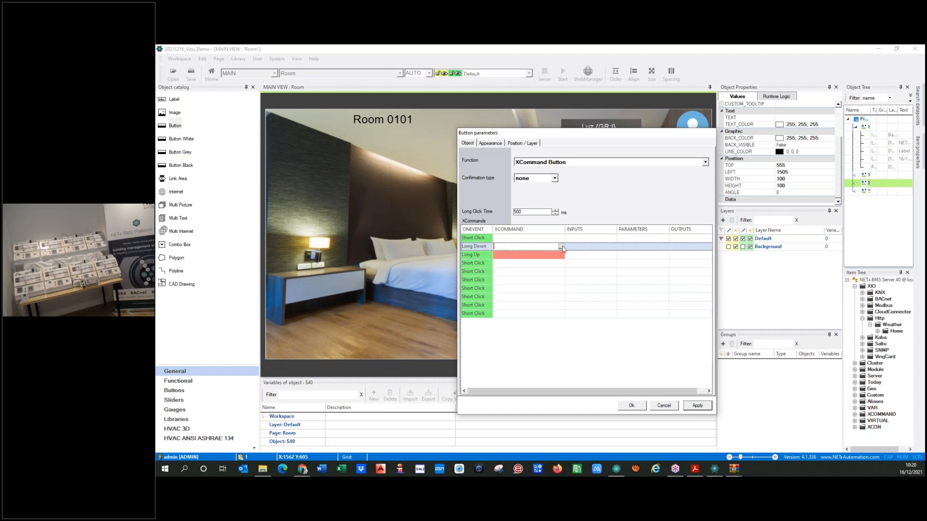
click(561, 248)
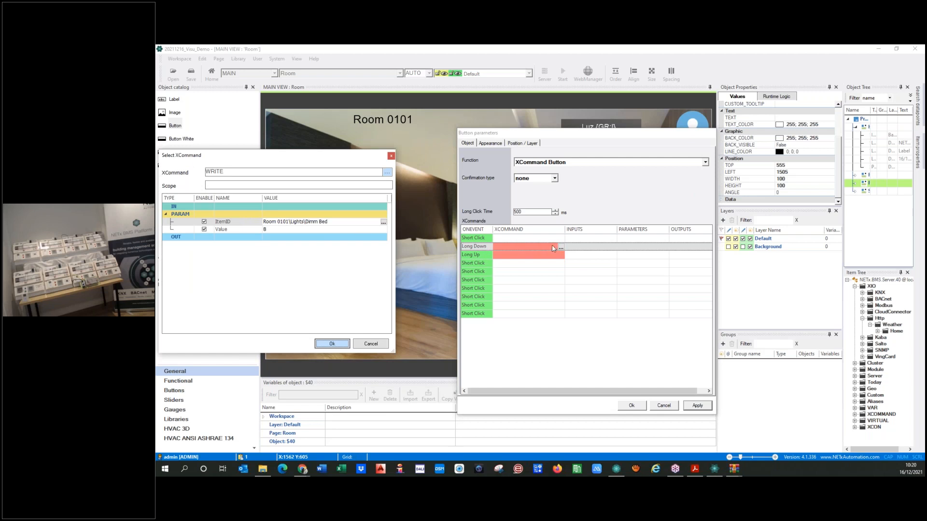
click(268, 230)
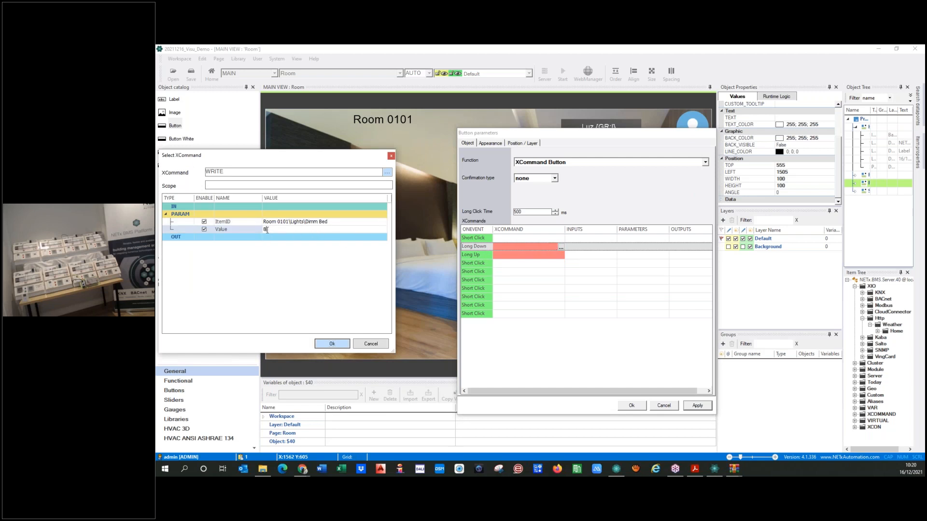
key(BackSpace)
text(1)
key(Left)
key(shift+Right)
key(shift+Right)
key(shift+Right)
key(Right)
drag(266, 230, 285, 230)
key(Delete)
text(1)
click(331, 344)
Set the Long Up command to WRITE value 0 to Dimm Bed
click(562, 258)
click(561, 256)
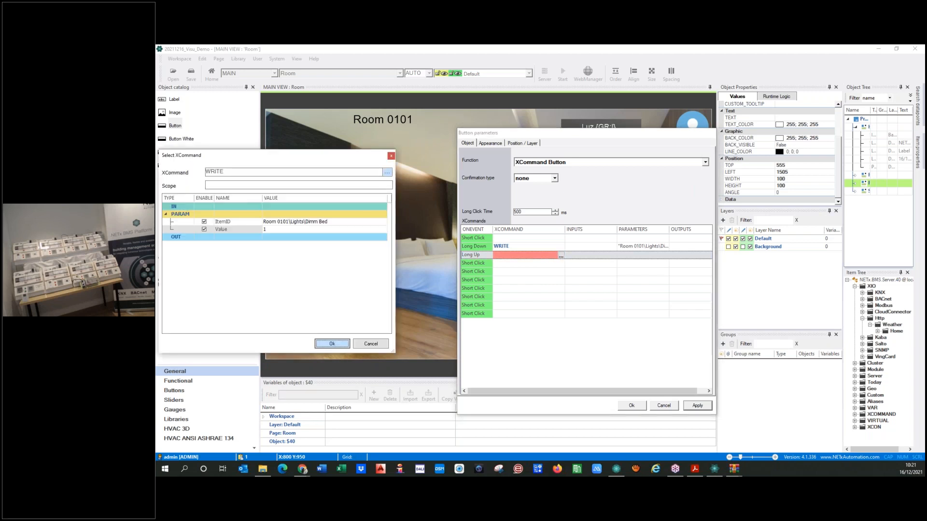
click(271, 230)
text(00)
key(BackSpace)
key(BackSpace)
key(BackSpace)
key(BackSpace)
key(BackSpace)
key(BackSpace)
key(BackSpace)
click(328, 344)
Set the Short Click command to WRITE 0 to ON/OFF Bed and confirm the minus button's settings
click(553, 240)
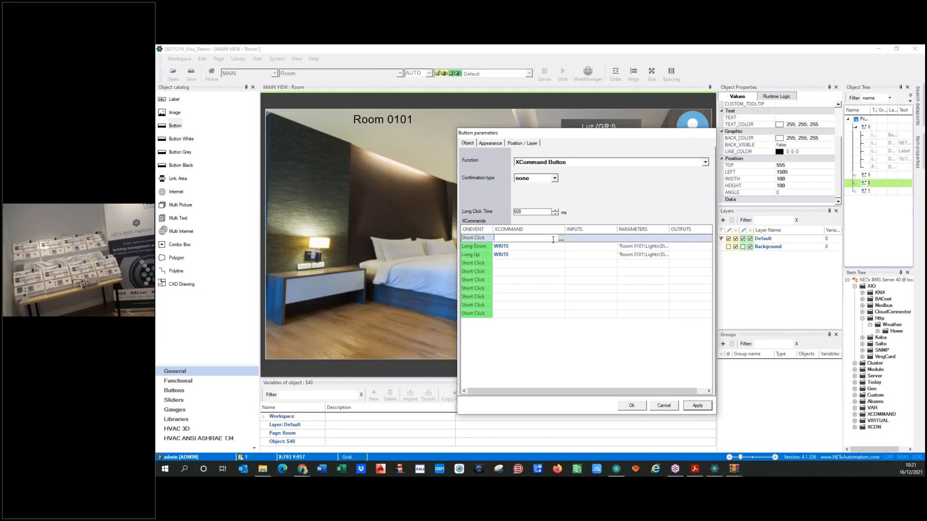
click(561, 239)
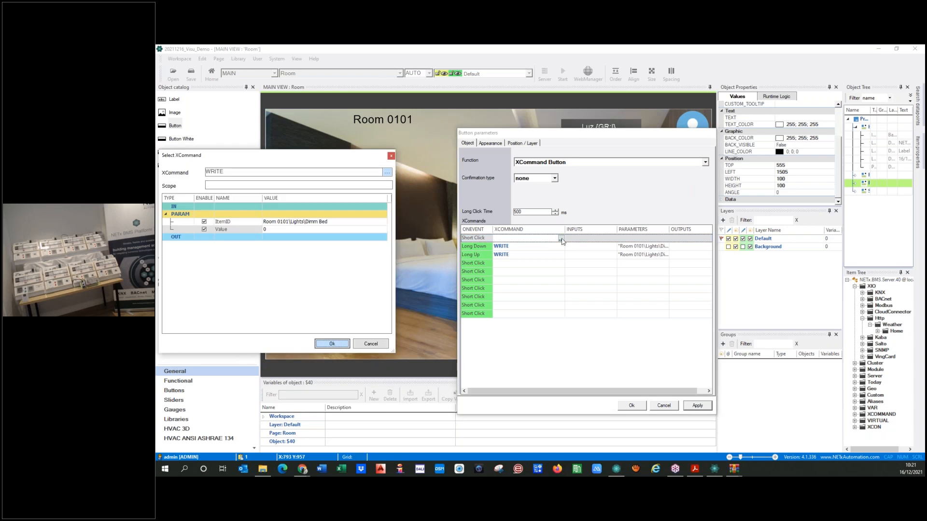
click(336, 225)
click(383, 223)
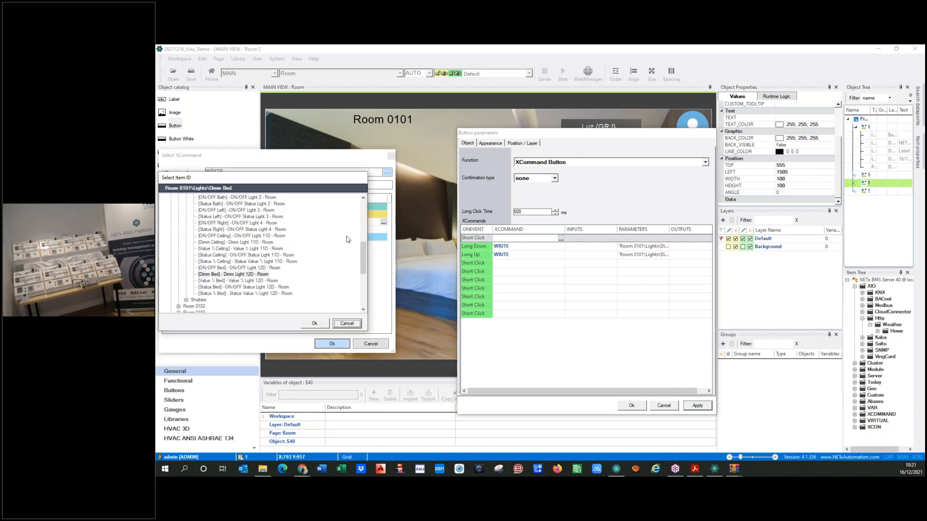
click(231, 269)
click(314, 323)
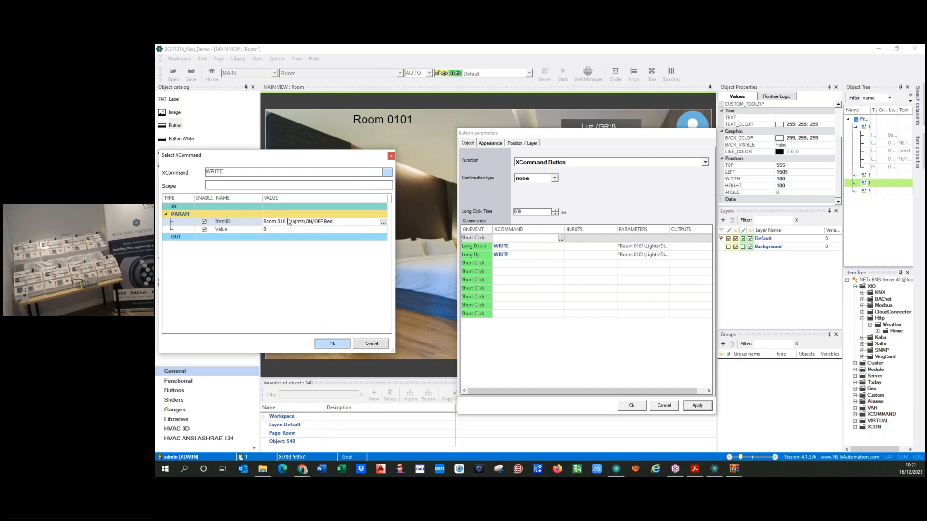
click(265, 230)
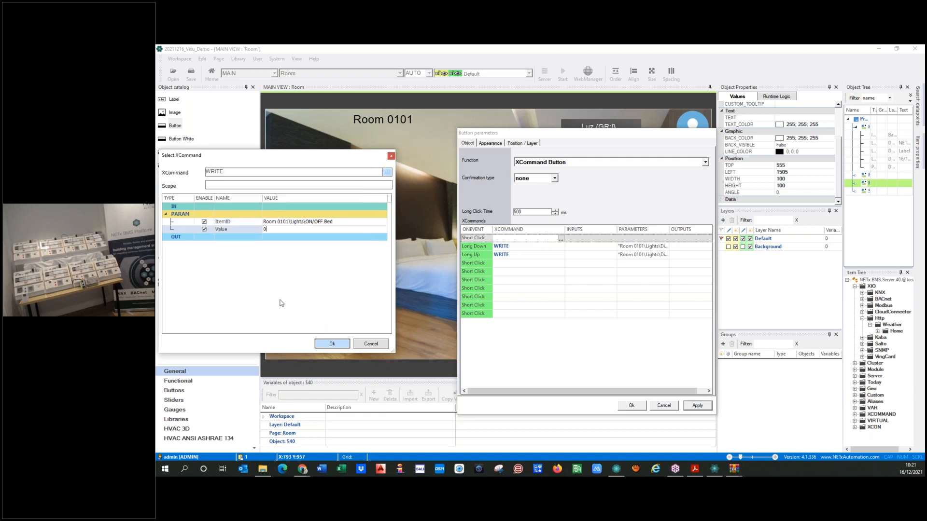
click(318, 345)
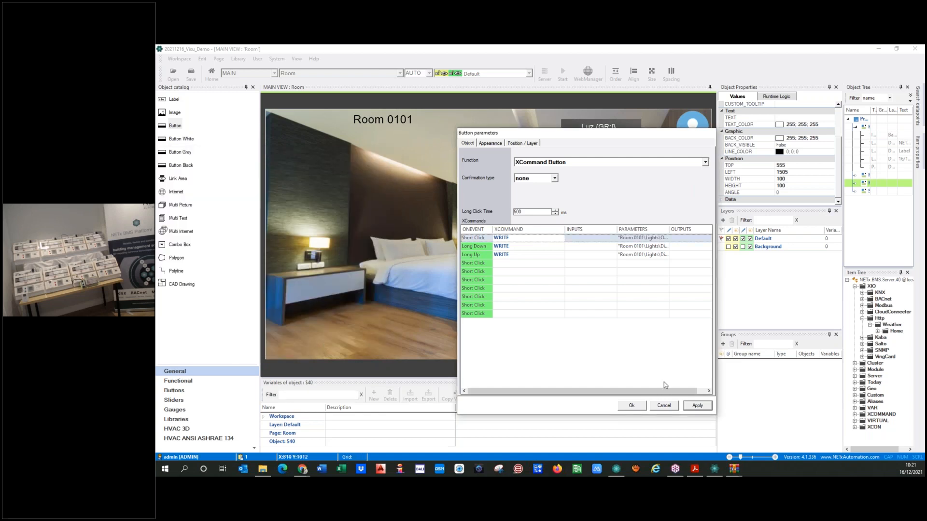
click(629, 408)
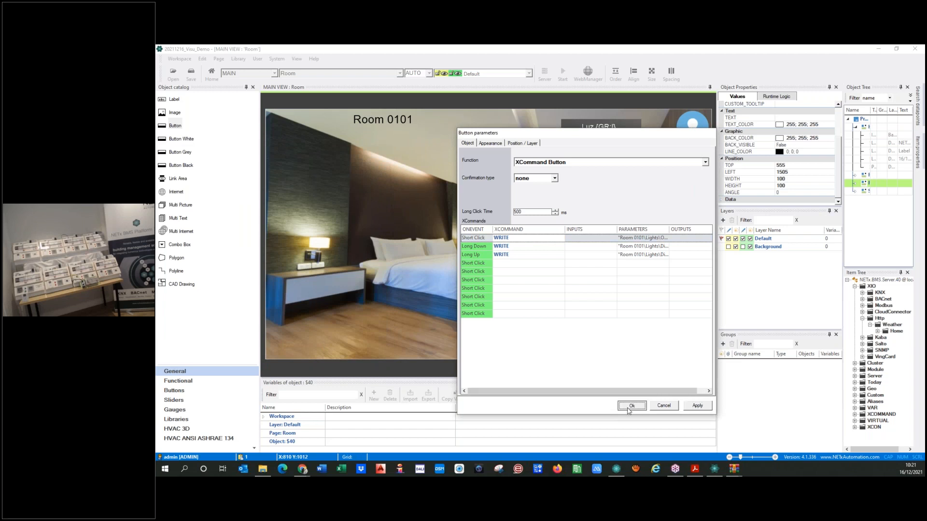
click(597, 329)
Save the workspace, start runtime, and switch the bed light on, off and on again
click(561, 73)
click(515, 283)
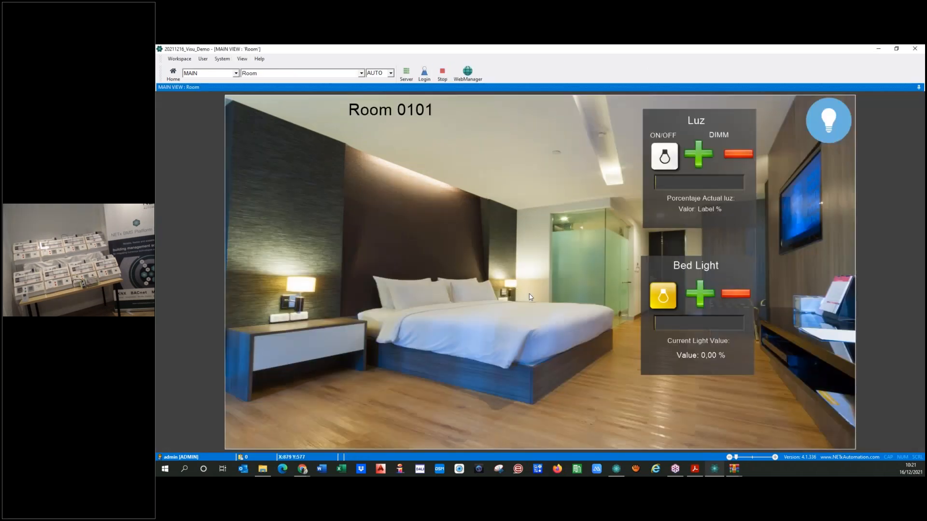
click(697, 297)
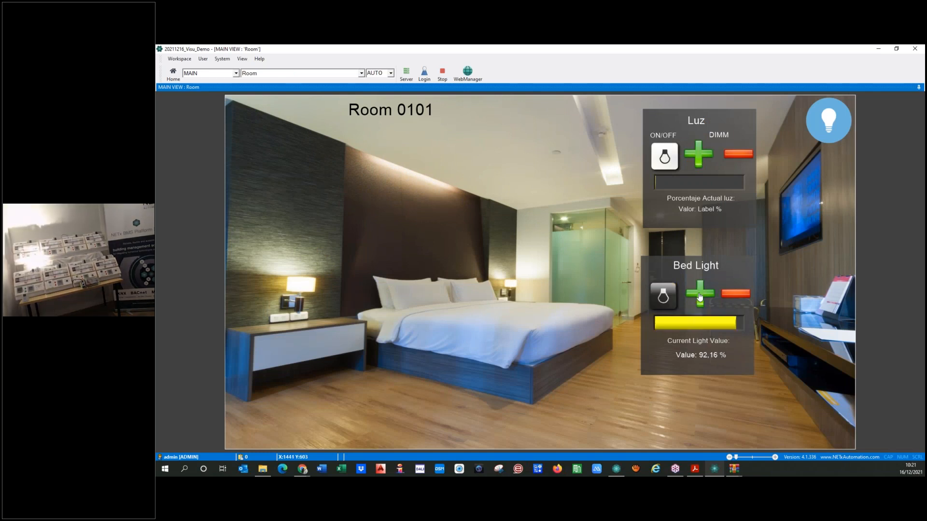
click(737, 295)
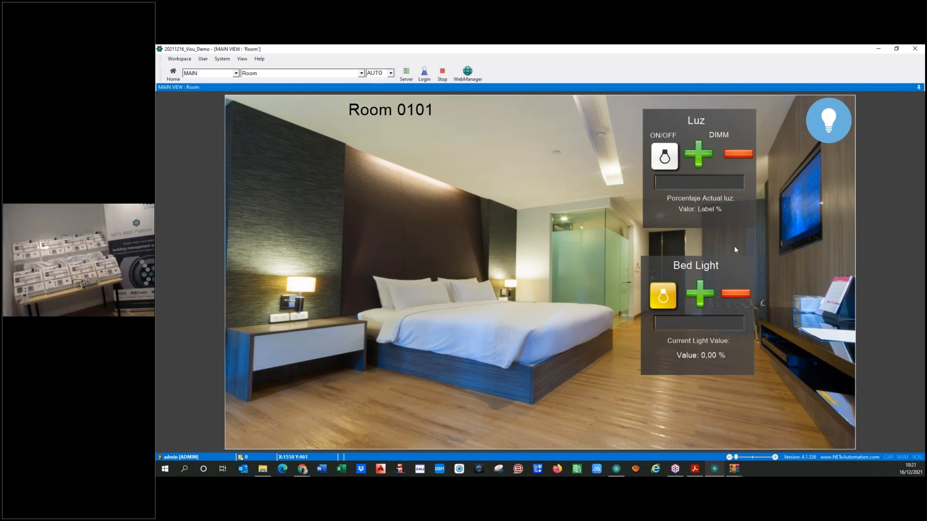
click(702, 295)
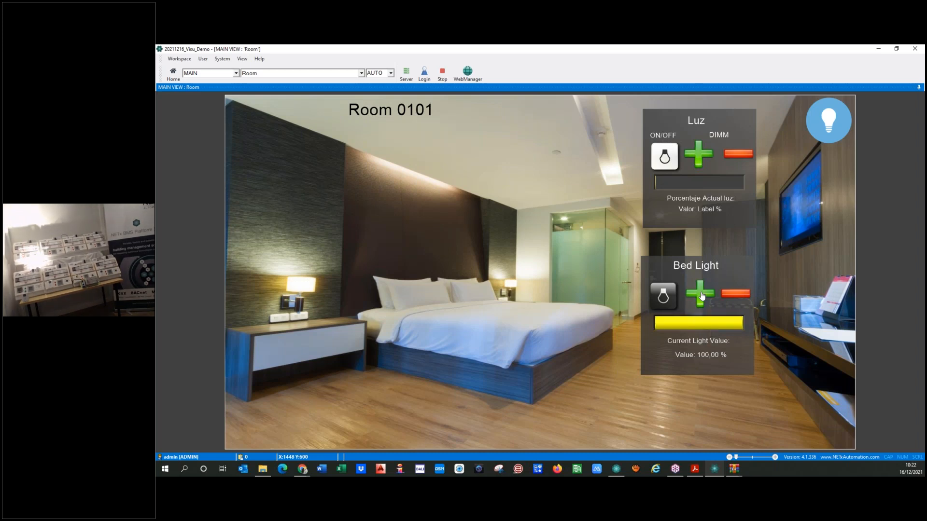
Dim the bed light to 5,88 %, raise it to about a third, then dim it to 0 %
click(737, 297)
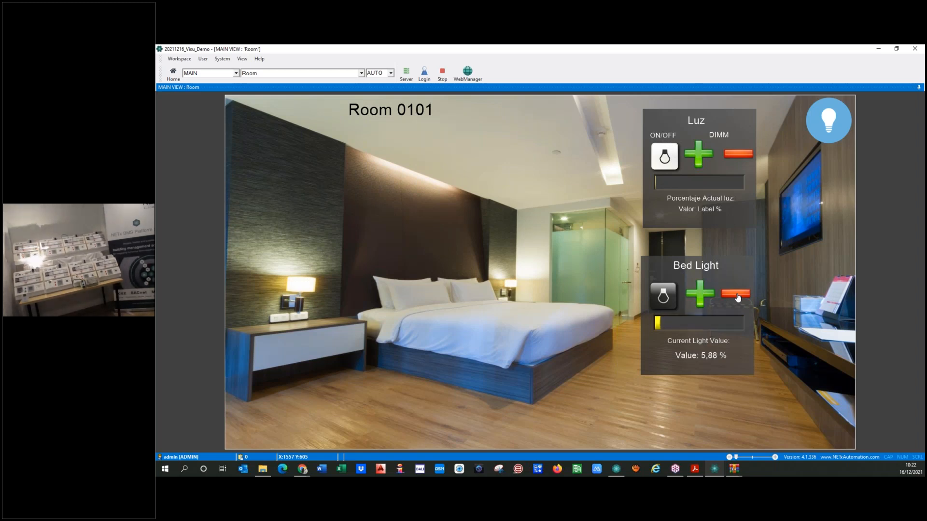
click(700, 298)
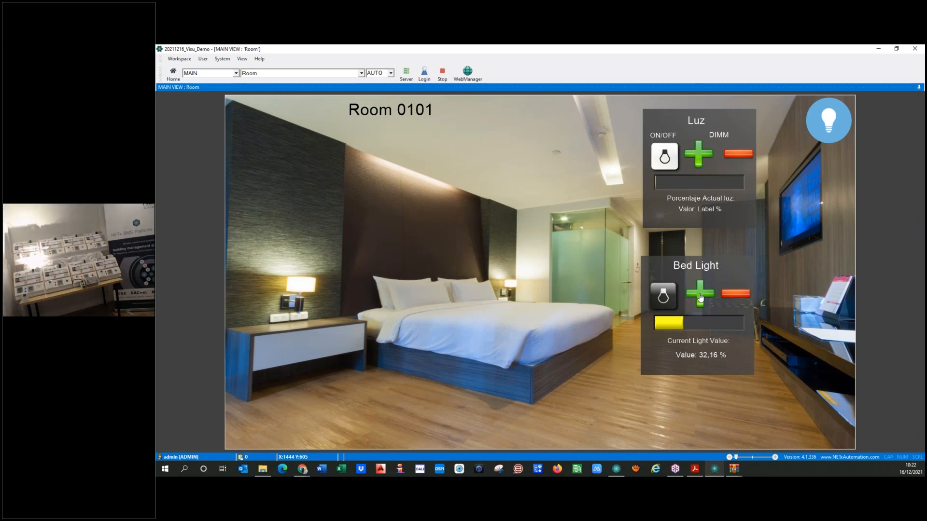
click(737, 296)
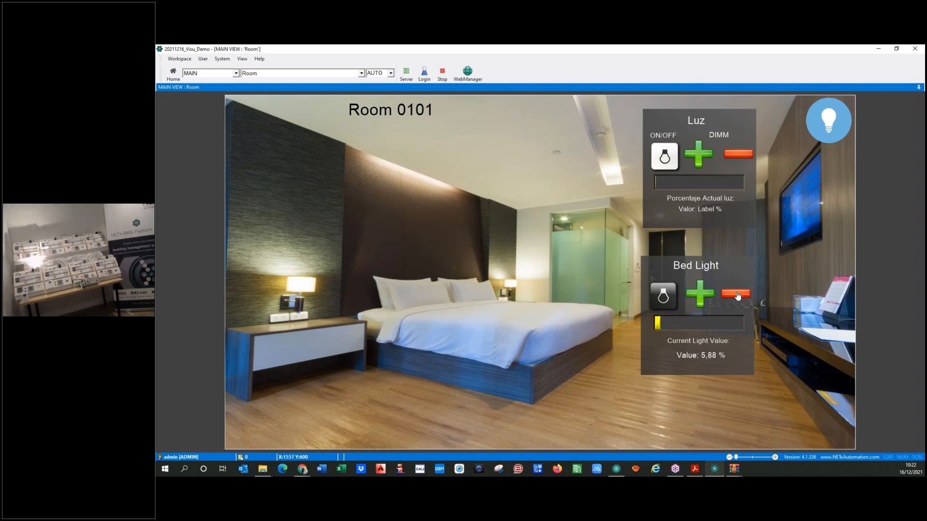
click(737, 296)
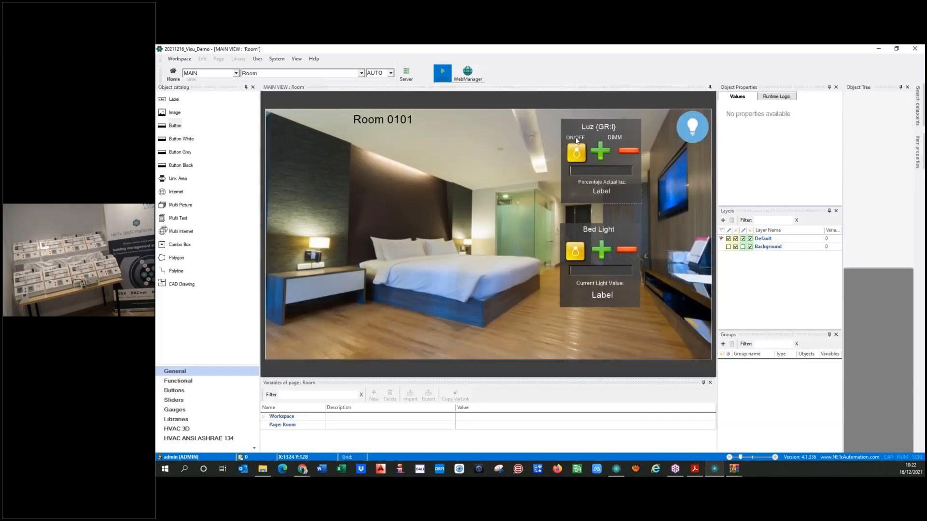
Copy the ON/OFF and DIMM captions into the Bed Light panel and select the Luz panel
click(576, 140)
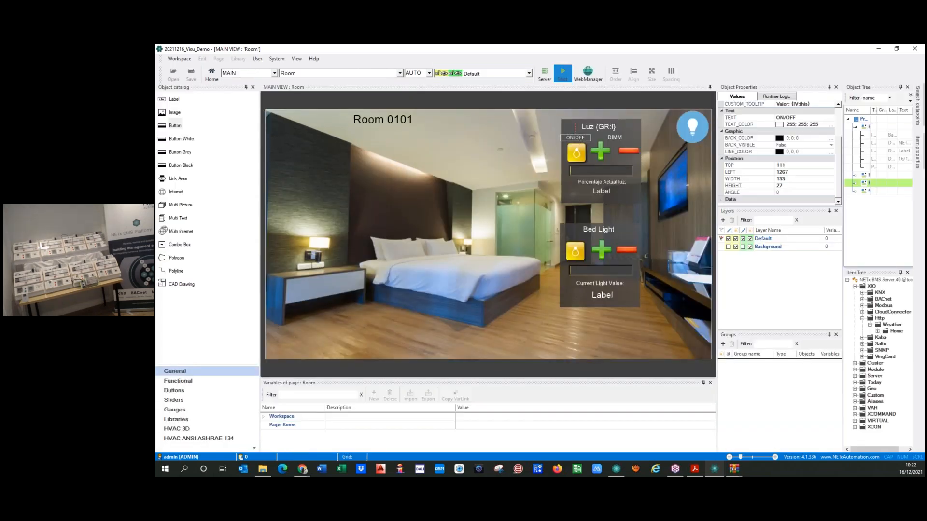
drag(576, 140, 576, 237)
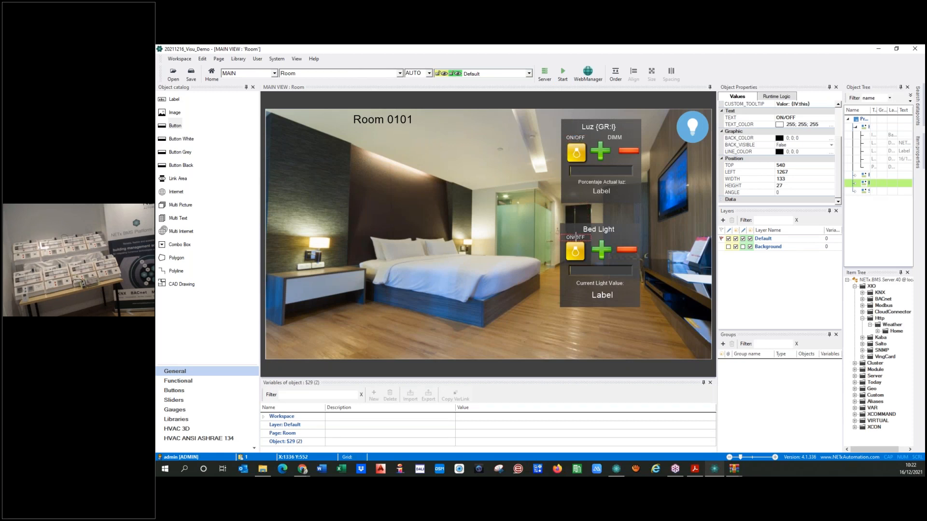
click(505, 226)
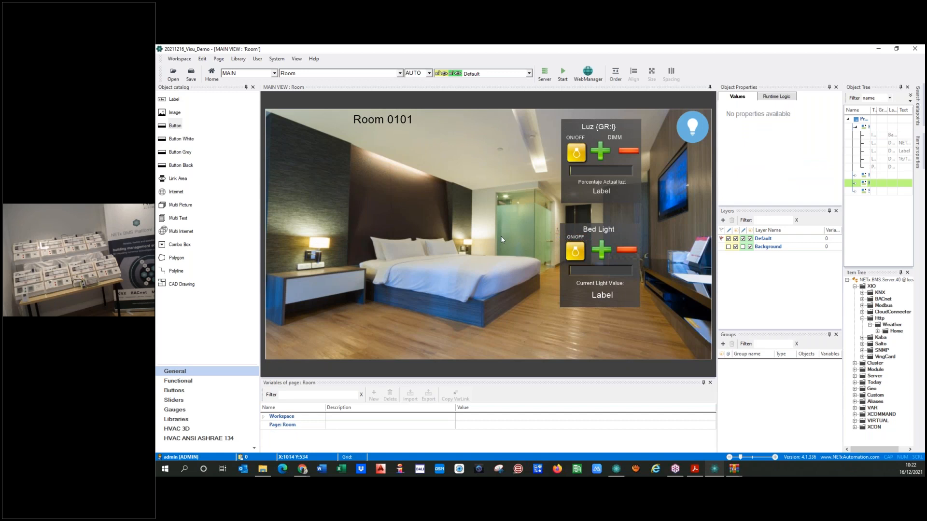
click(618, 138)
key(ctrl+v)
drag(616, 136, 621, 235)
click(618, 241)
click(617, 239)
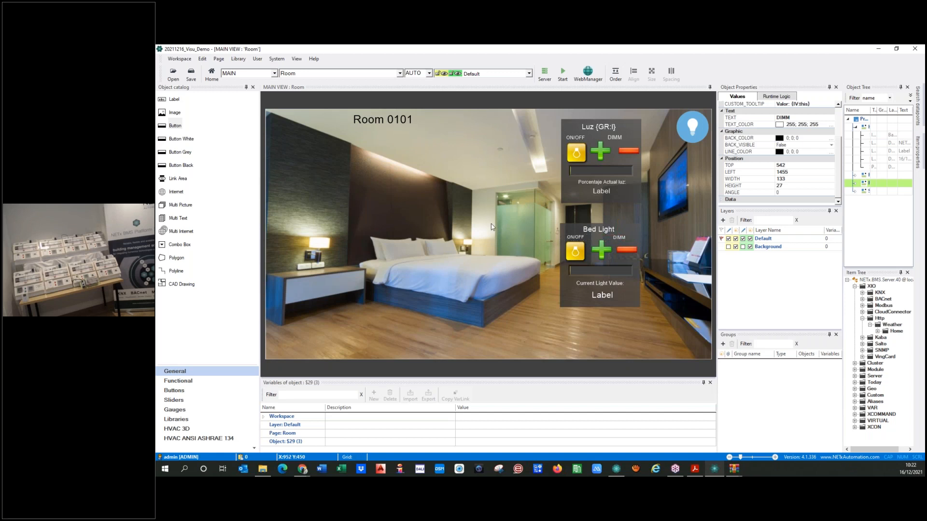
click(526, 298)
drag(552, 112, 647, 208)
Delete the Luz panel and undo the accidental move of the Bed Light title
key(Delete)
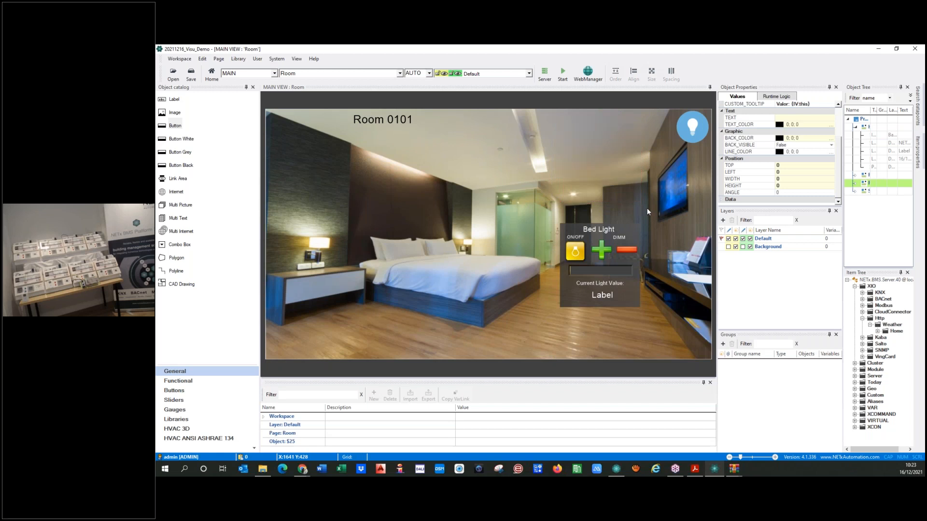
click(596, 346)
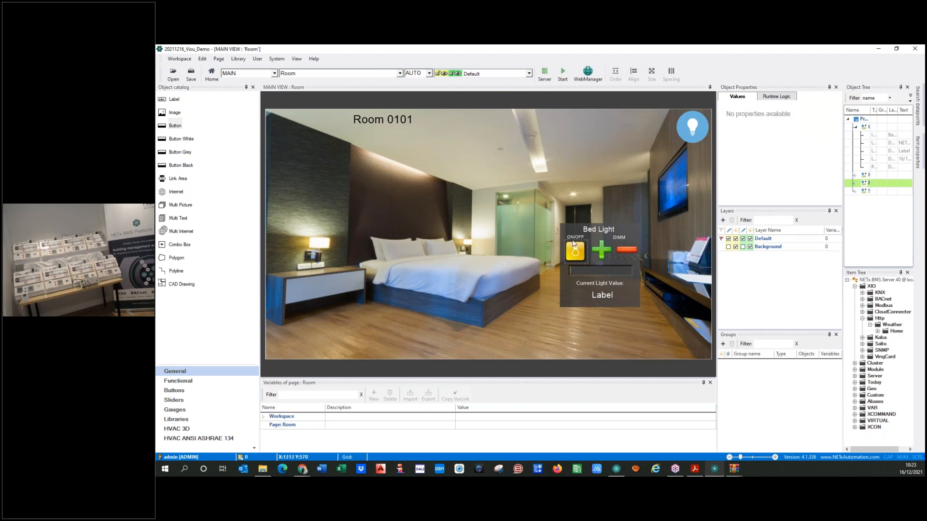
drag(590, 236, 566, 201)
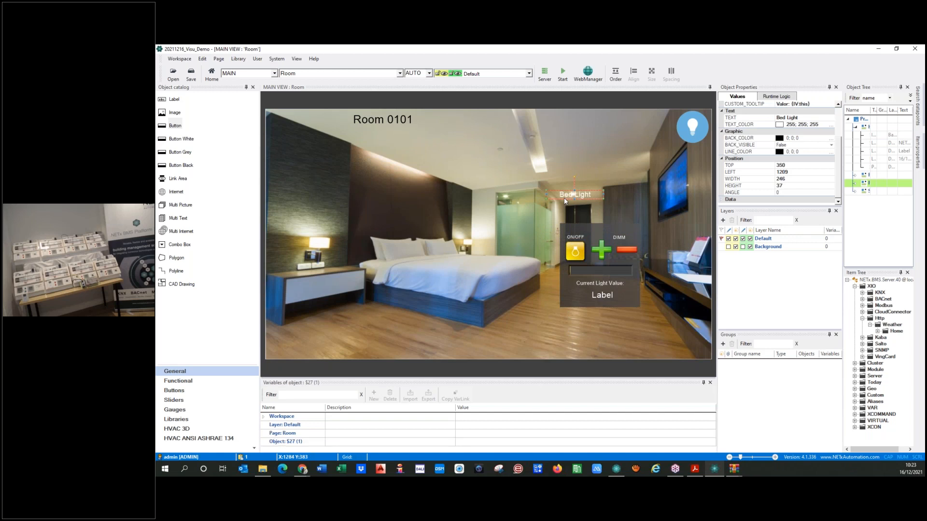
key(ctrl+z)
click(549, 346)
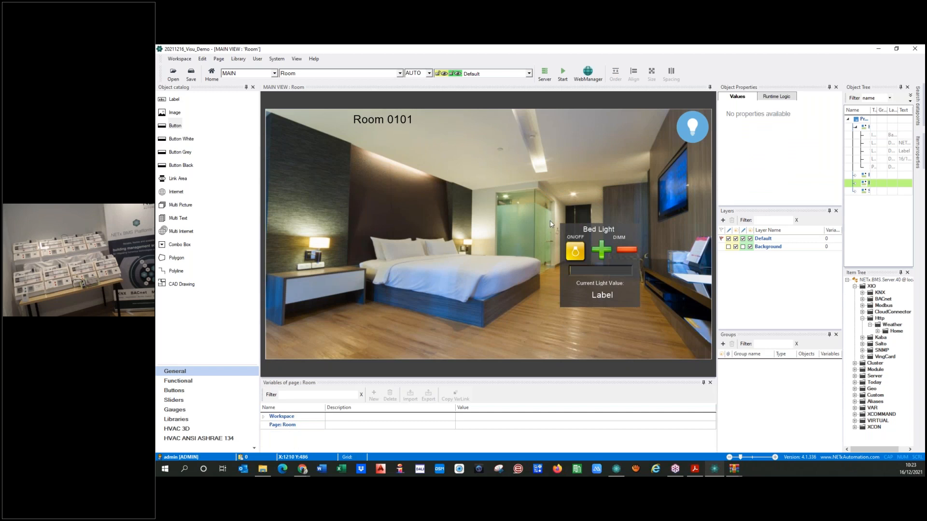
Marquee-select the ten Bed Light panel objects and choose Grouping > New Group
drag(554, 221, 651, 317)
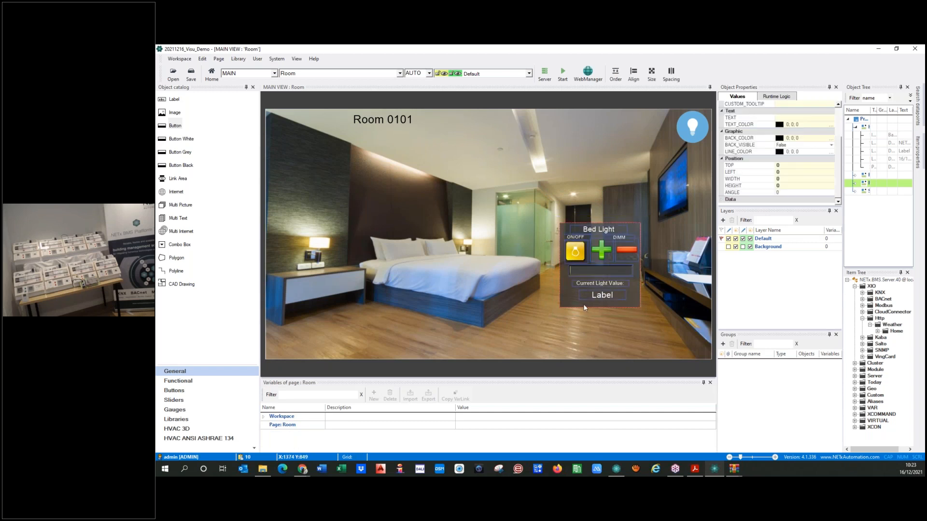
right_click(568, 290)
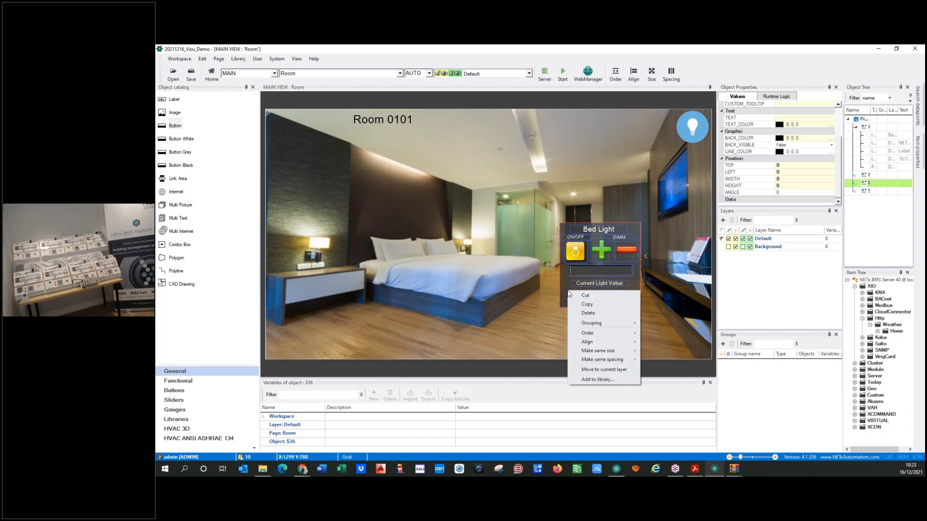
mouse_move(607, 326)
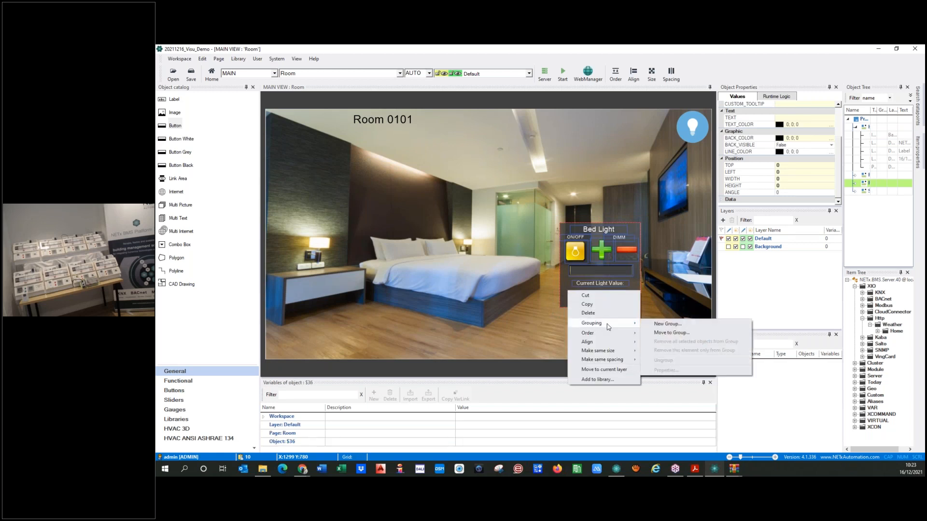
click(657, 325)
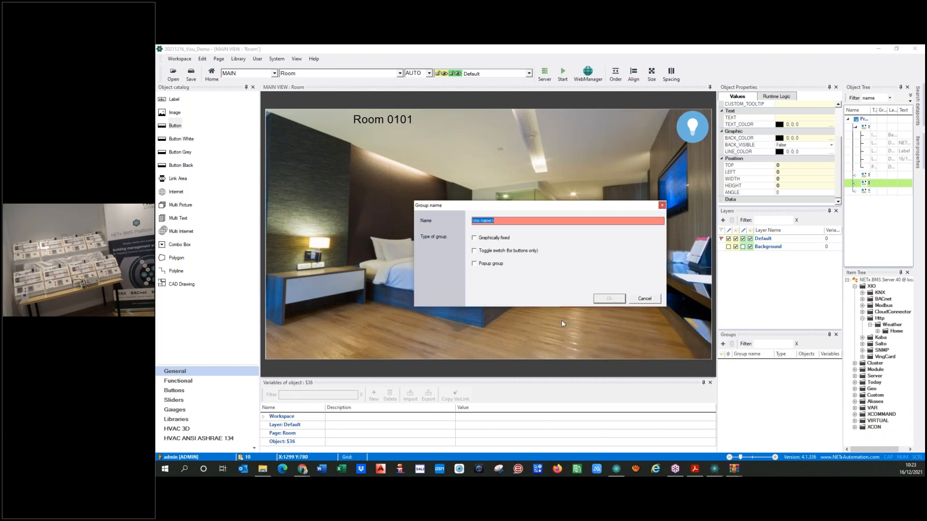
Create the graphically fixed group 'Dimm' and nudge the grouped Bed Light panel left
text(Dimm)
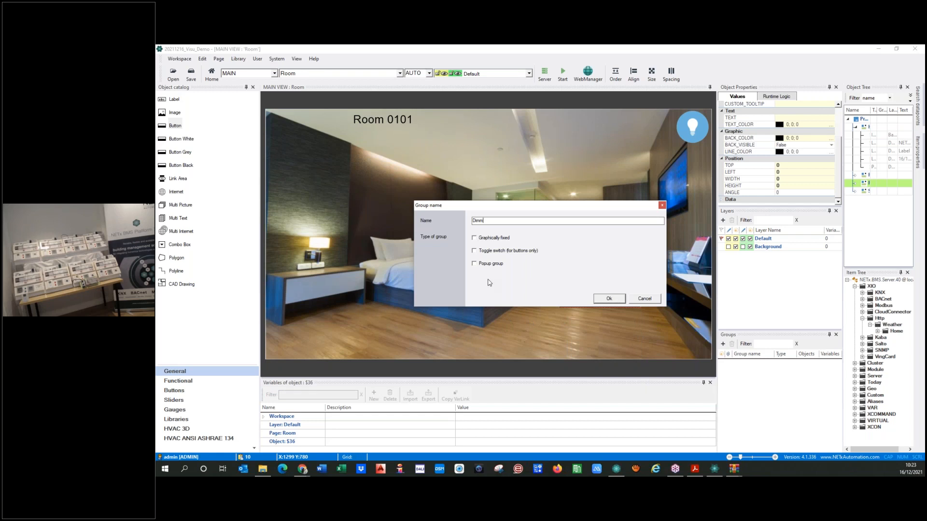
click(474, 238)
click(603, 301)
click(593, 336)
mouse_move(574, 287)
mouse_down()
mouse_move(494, 286)
mouse_move(610, 287)
mouse_move(556, 270)
mouse_move(573, 236)
mouse_move(569, 303)
mouse_up()
Paste two copies of the Dimm Bed Light panel, placing each further left
click(521, 327)
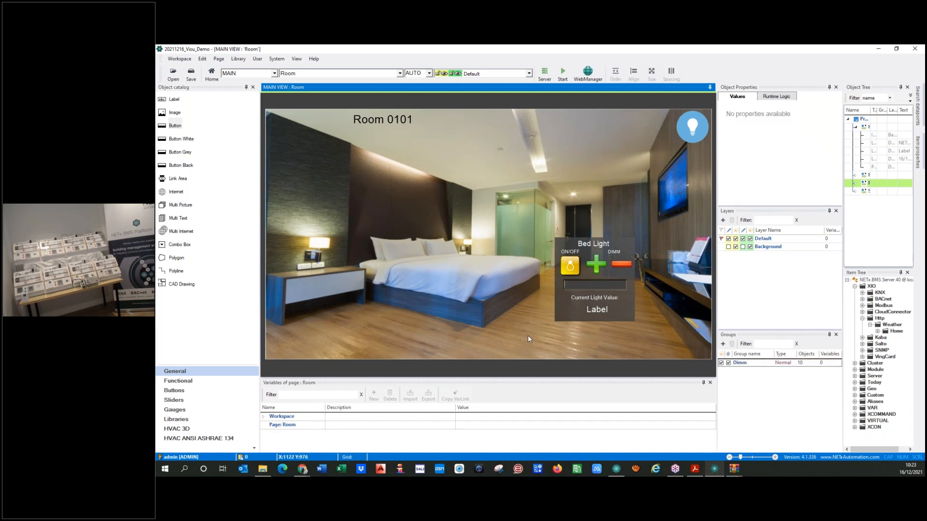
click(559, 319)
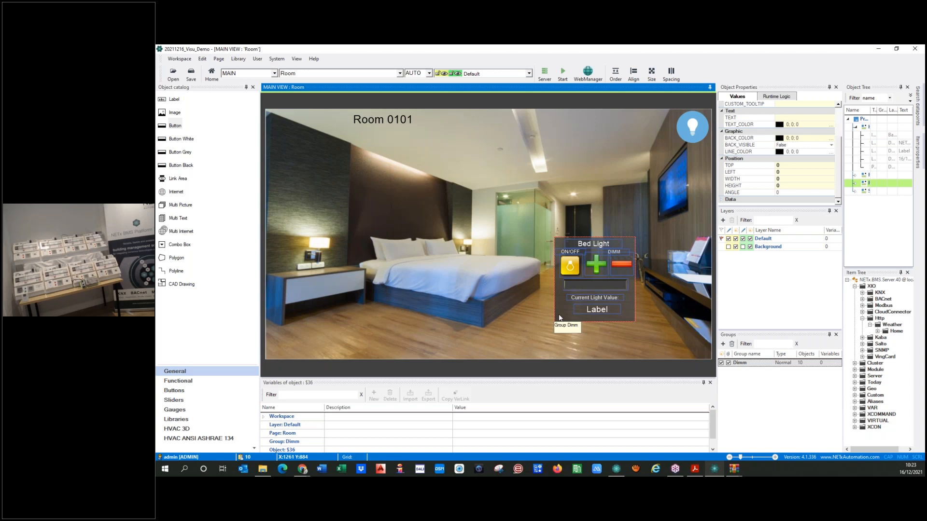
key(ctrl+v)
drag(559, 315, 467, 317)
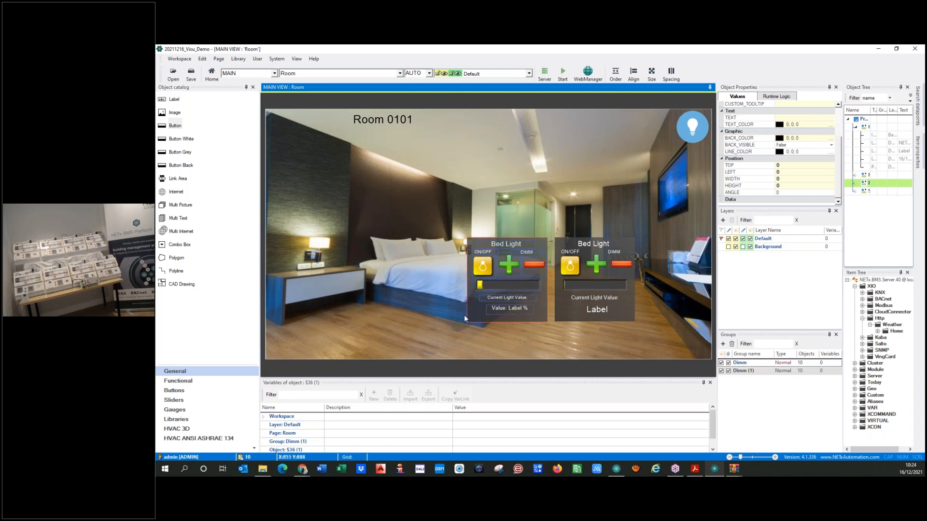
click(464, 315)
key(ctrl+v)
drag(404, 303, 384, 307)
Delete the extra leftmost copy, leaving one duplicate beside the original panel
click(372, 343)
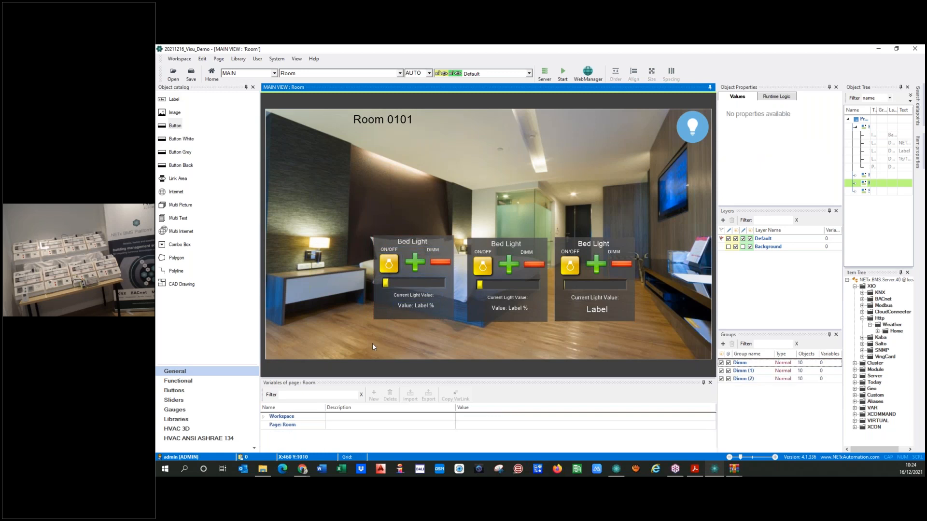
drag(375, 236, 527, 332)
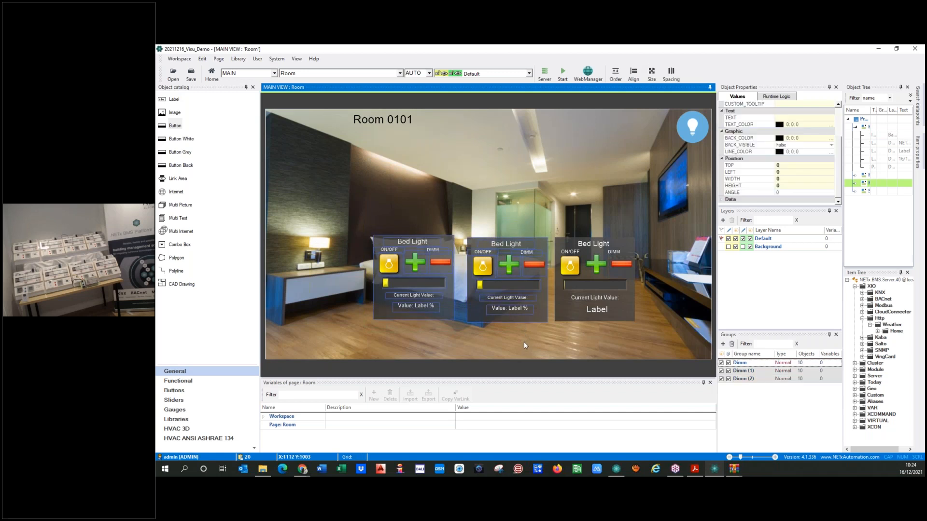
click(486, 339)
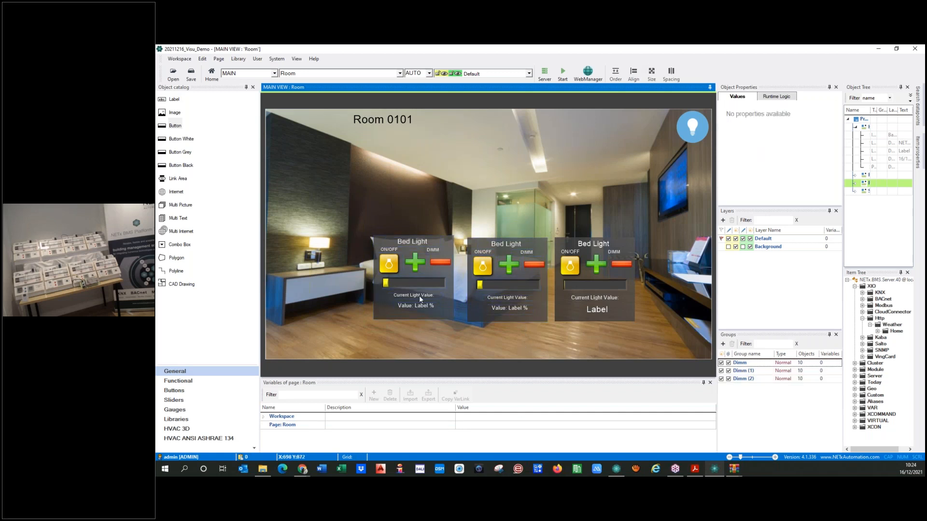
click(381, 289)
key(Delete)
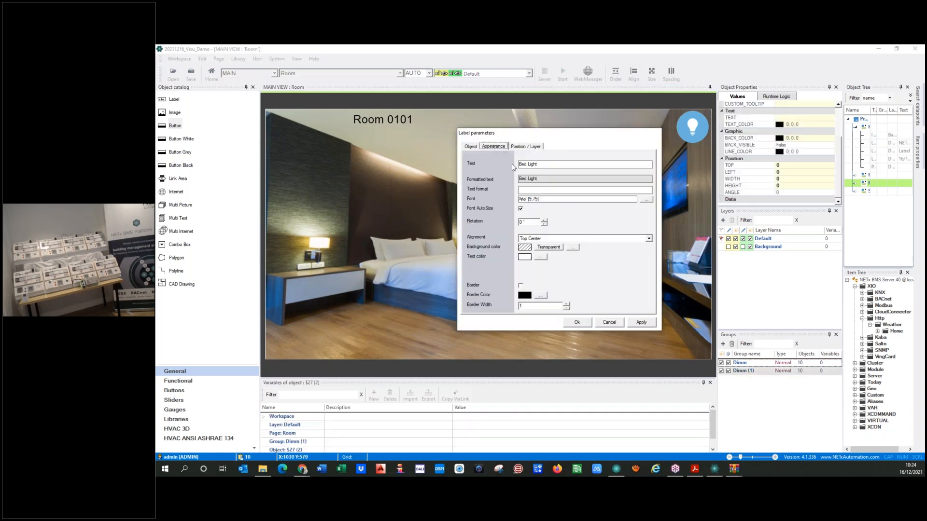
Retitle the copied panel's label to 'Ceiling Light'
key(Delete)
text(Ceiling)
key(Delete)
key(Delete)
click(577, 322)
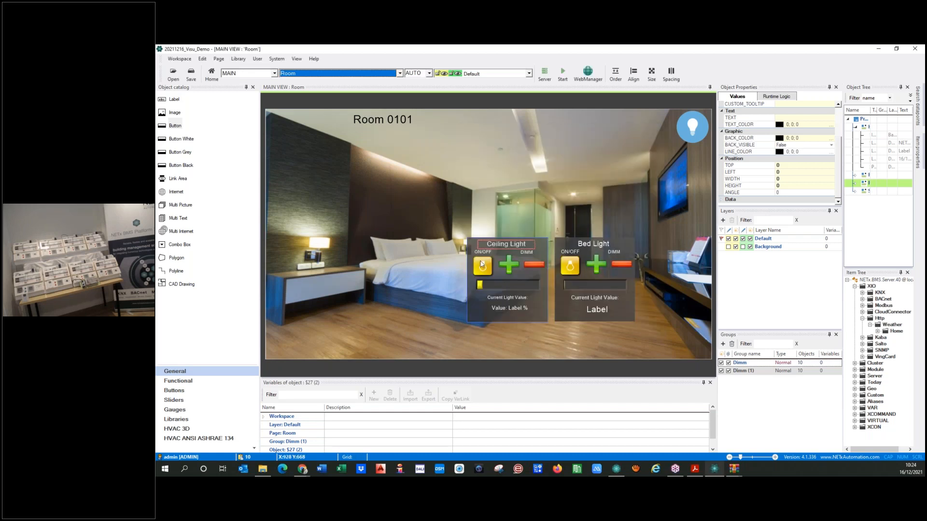
Link the on/off button's items to ON/OFF Ceiling and Status Ceiling
double_click(482, 264)
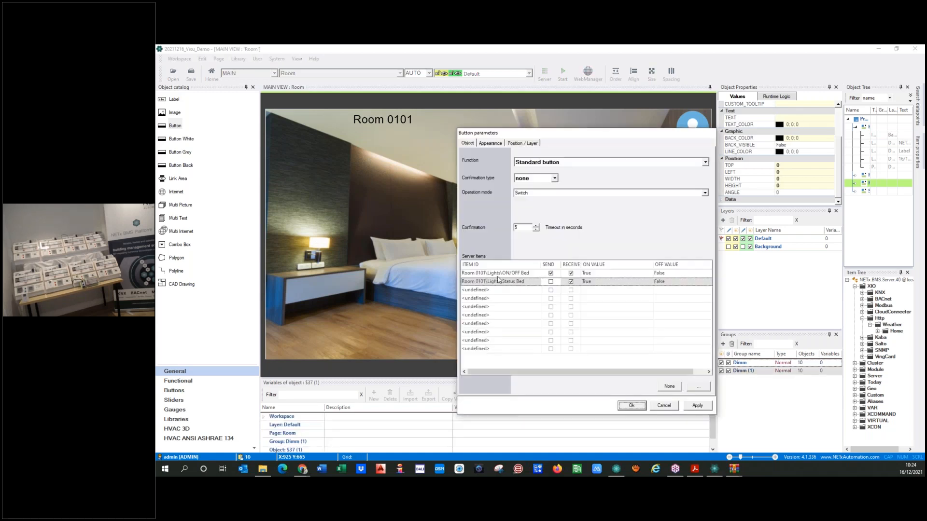
click(523, 273)
text(Ceiling)
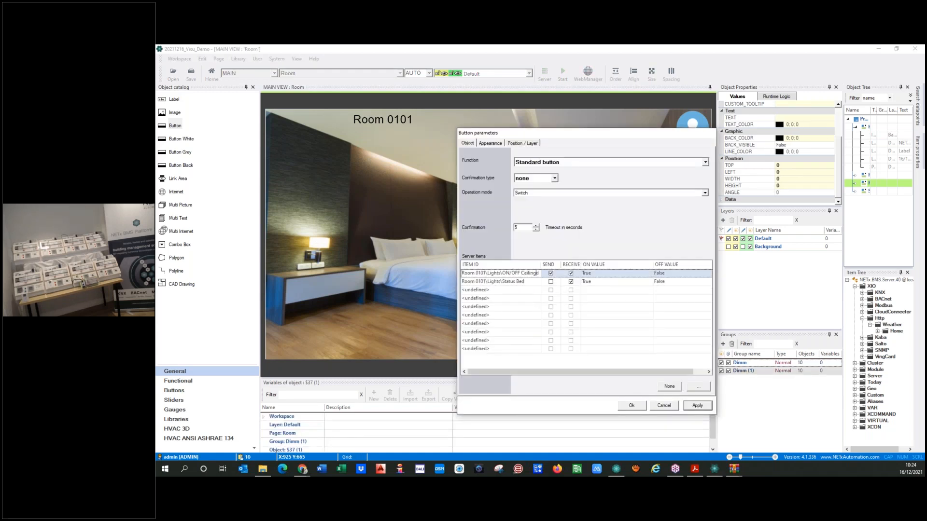
click(523, 283)
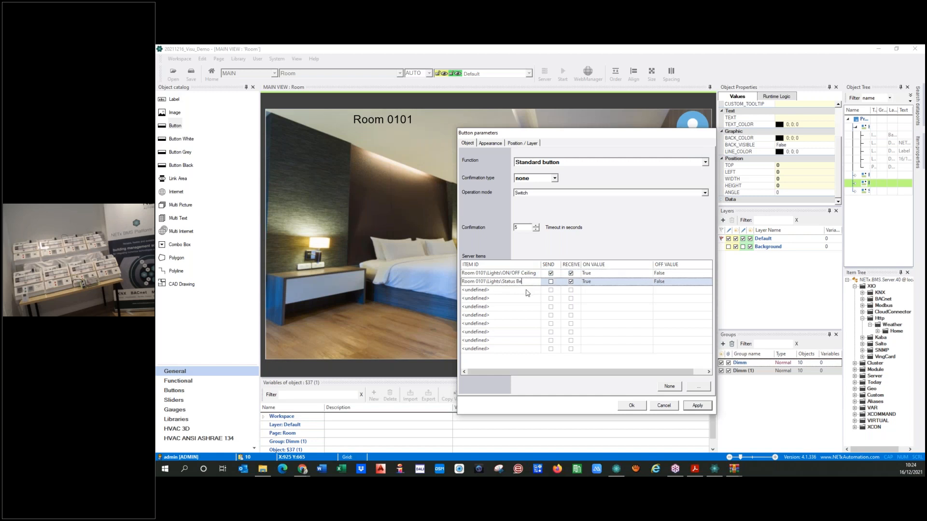
text(Ceiling)
click(699, 408)
click(631, 406)
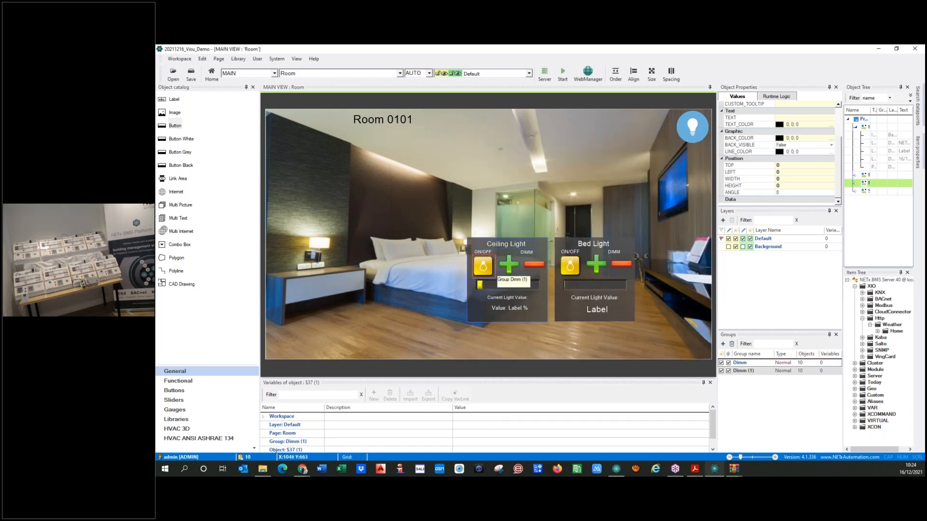
click(457, 275)
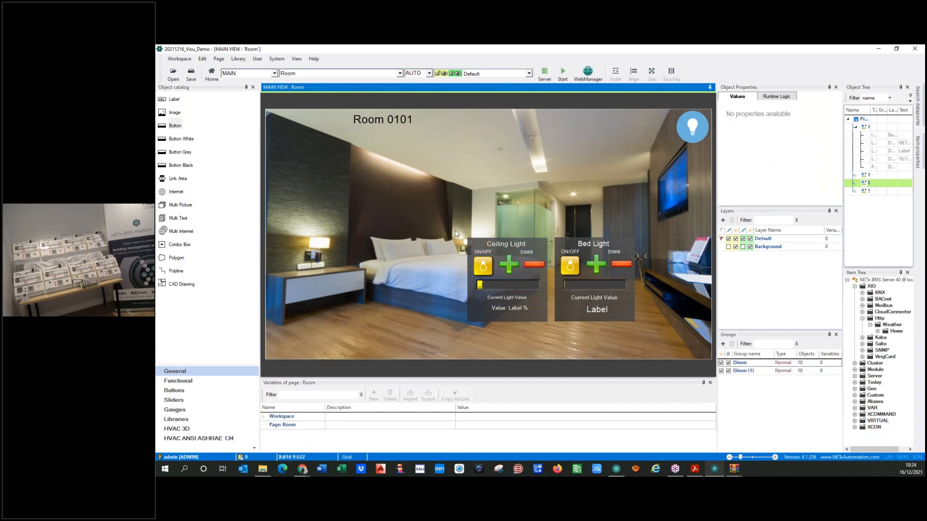
Change the DIMM + button's command parameters from Bed to Ceiling and confirm
double_click(509, 266)
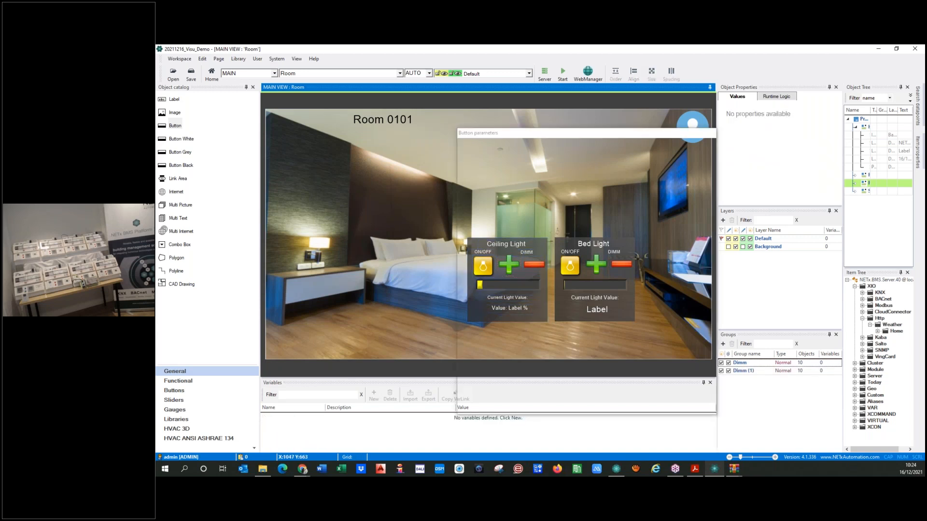
click(643, 239)
click(649, 239)
text(Ceiling",)
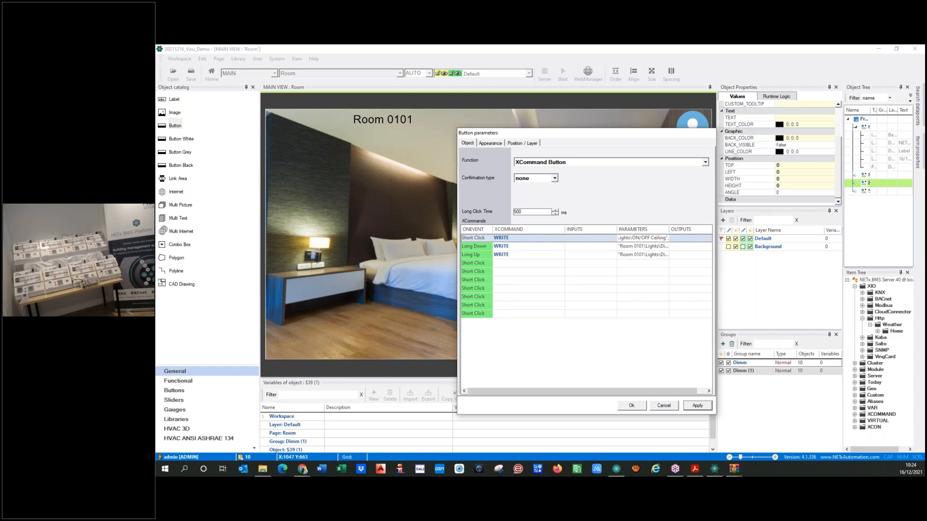
key(shift+Left)
key(shift+Left)
key(shift+Left)
key(shift+Left)
key(shift+Left)
key(shift+Left)
key(shift+Left)
key(ctrl+c)
click(652, 247)
key(shift+Right)
key(shift+Right)
key(shift+Right)
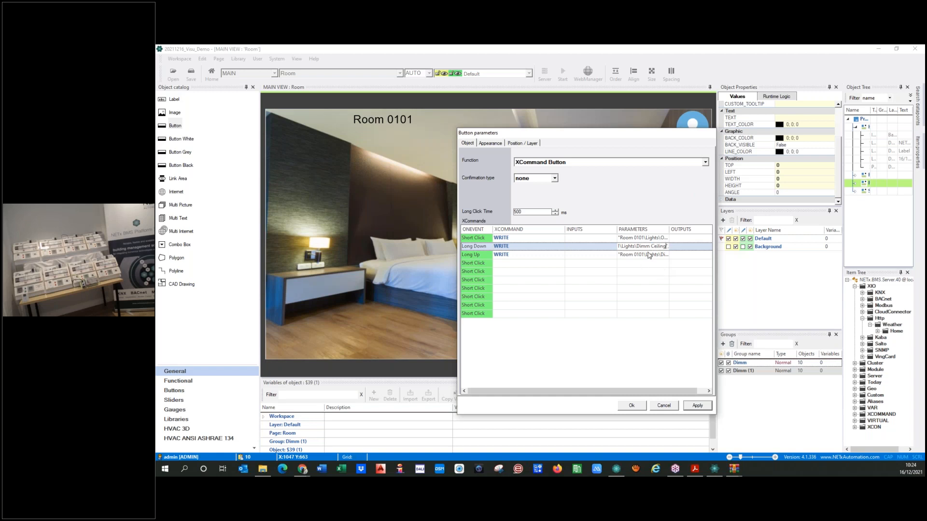
click(651, 255)
key(shift+Right)
key(shift+Right)
key(shift+Right)
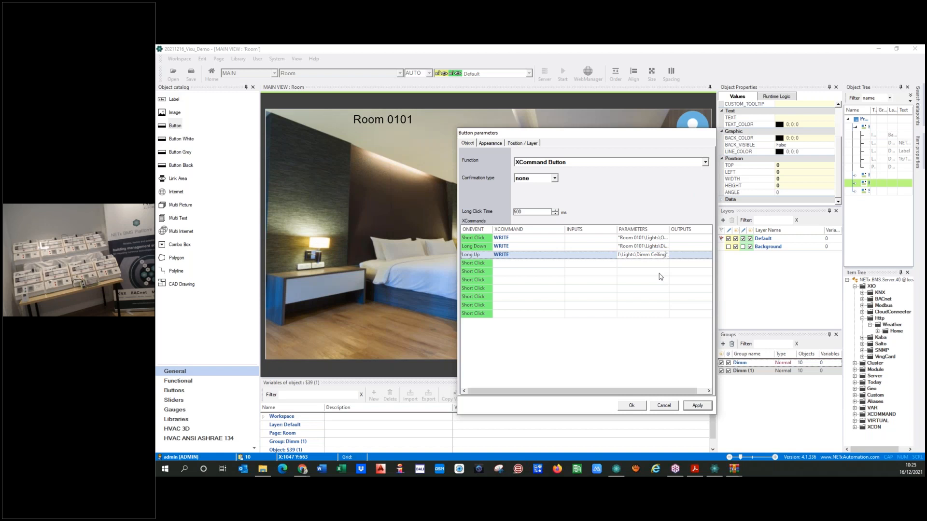
click(697, 406)
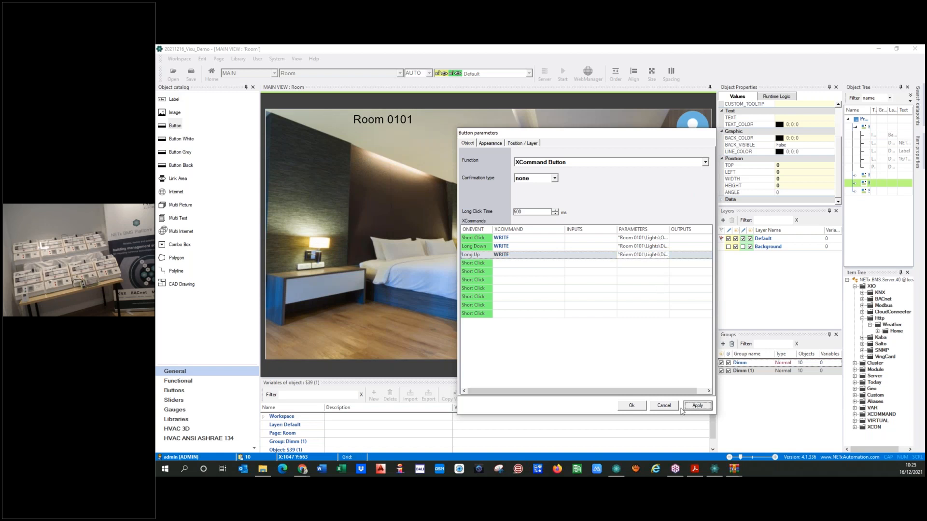
click(637, 408)
Replace Bed with Ceiling in all of the DIMM − button's XCommand parameters, then apply
double_click(538, 268)
key(Left)
key(Left)
key(shift+Right)
key(shift+Right)
key(shift+Right)
text(Ceiling)
click(655, 246)
key(Left)
key(Left)
key(shift+Right)
key(shift+Right)
key(shift+Right)
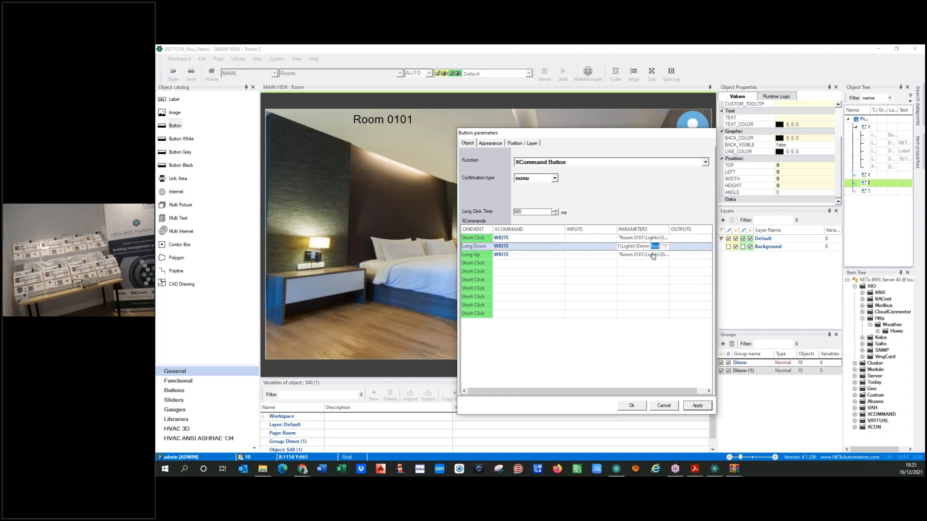
key(ctrl+v)
click(653, 255)
key(shift+Right)
key(shift+Right)
key(shift+Right)
key(ctrl+v)
click(697, 406)
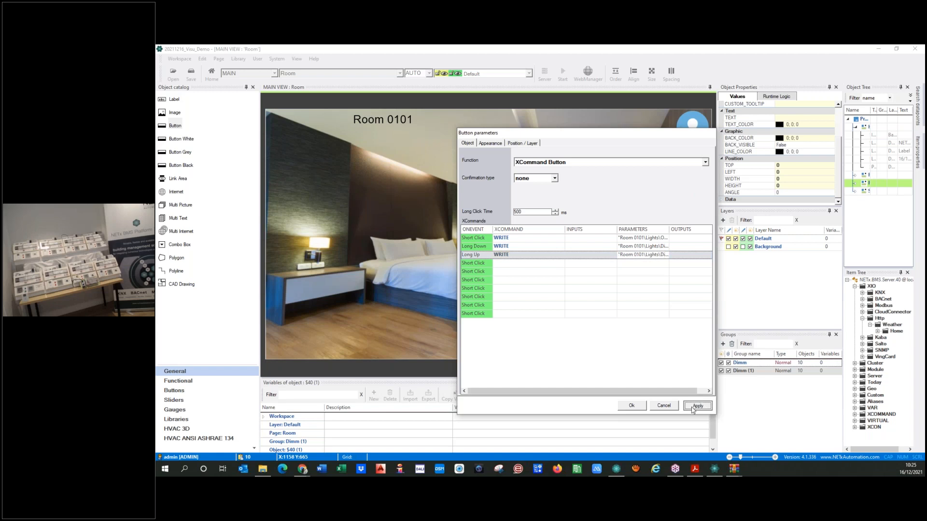
click(632, 406)
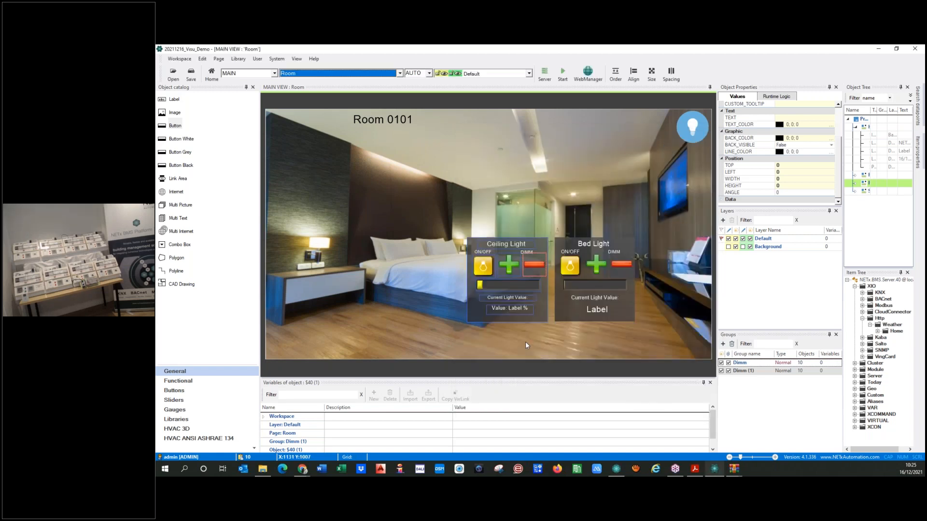
Switch the Ceiling Light slider's two server items from Bed to Ceiling
double_click(512, 285)
drag(576, 245, 579, 247)
key(shift+Right)
key(shift+Right)
text(Ceiling)
click(588, 262)
click(587, 254)
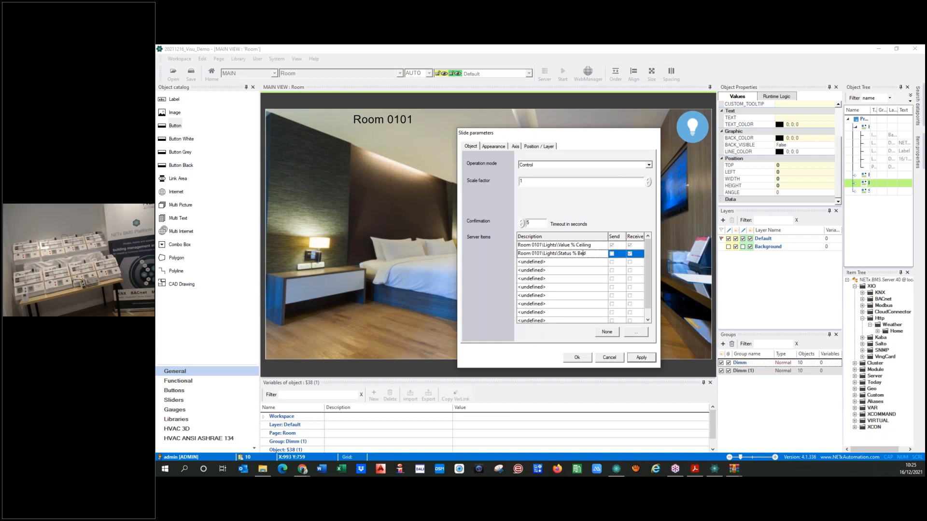
key(BackSpace)
key(BackSpace)
key(BackSpace)
text(Ceiling)
click(633, 360)
click(579, 360)
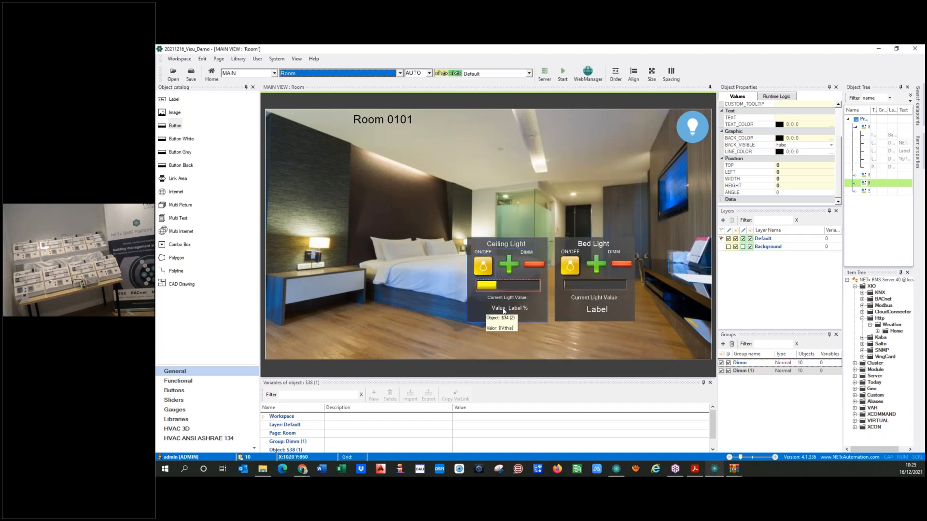
Set the value label's OPC item to Room 0101\Lights\Status % Ceiling
double_click(504, 312)
click(595, 190)
text(Ceiling)
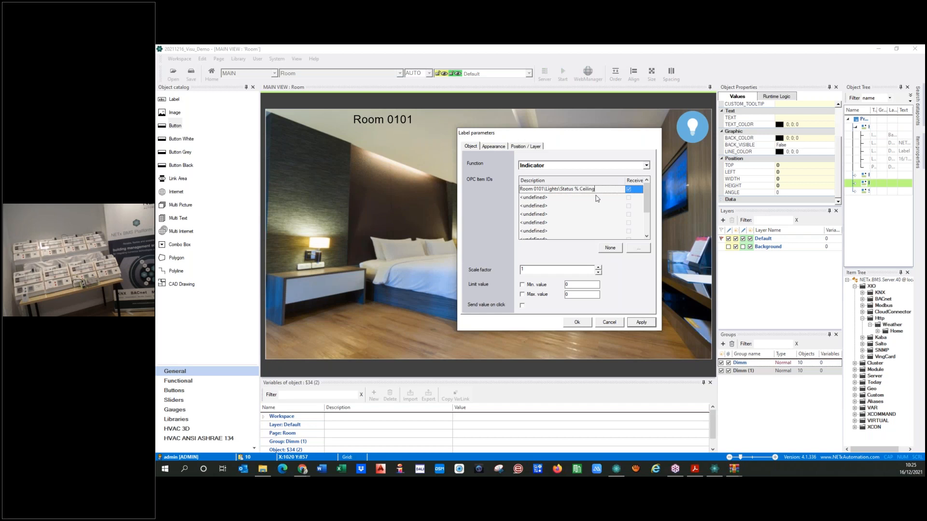
click(642, 324)
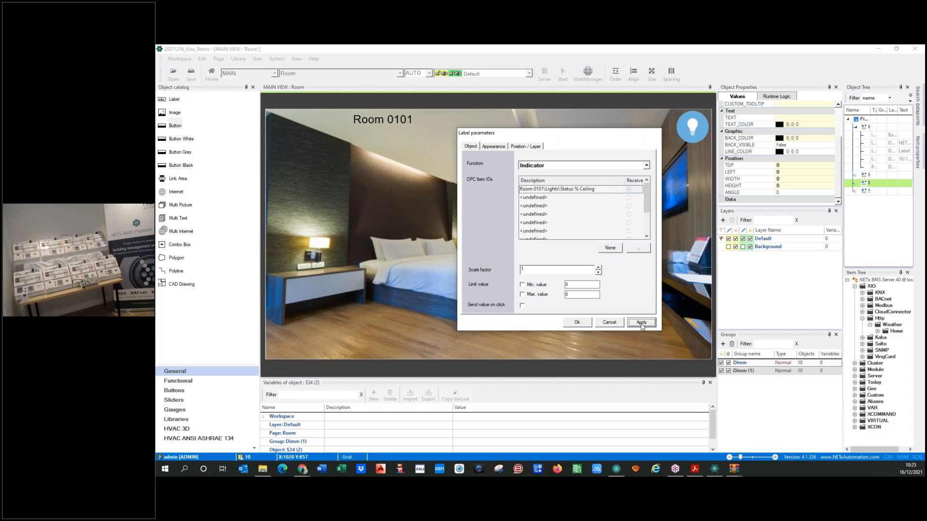
click(575, 323)
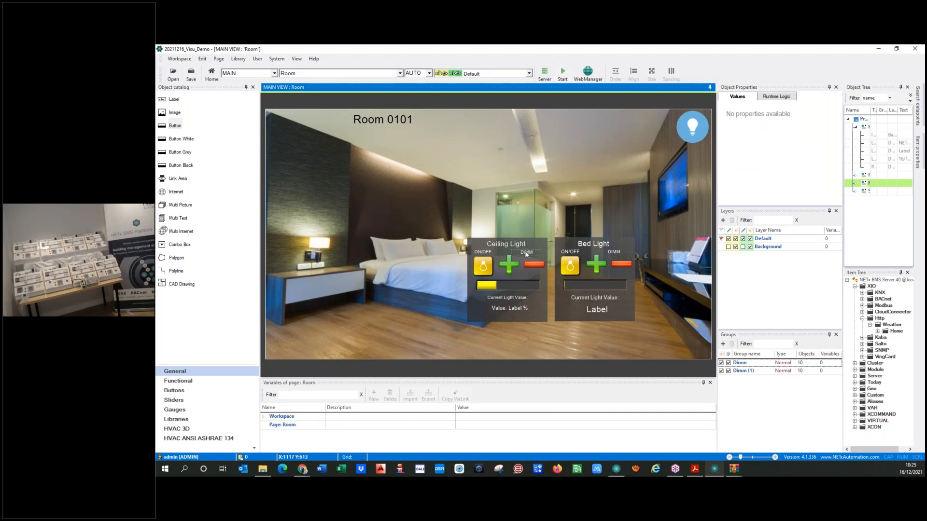
Save and start runtime, then test the Ceiling Light ON/OFF and DIMM +/− buttons
click(563, 74)
click(513, 284)
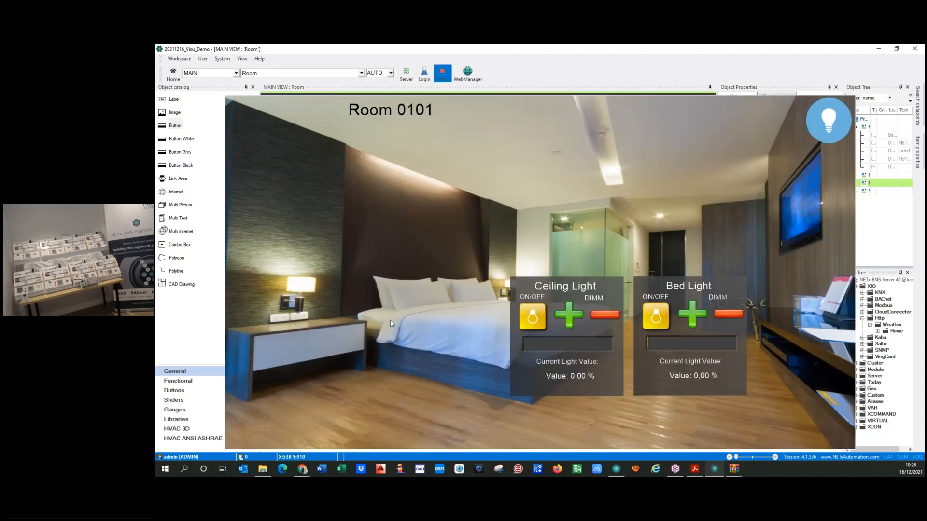
click(529, 323)
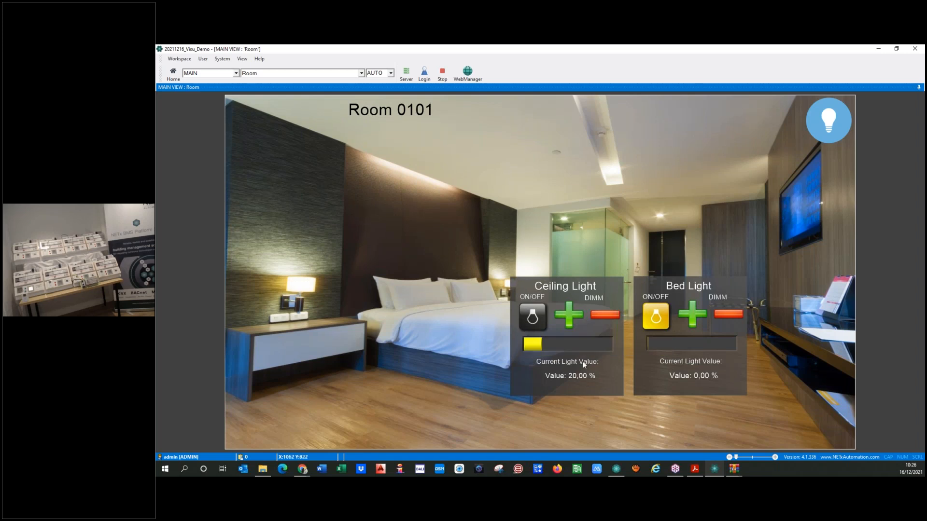
click(570, 319)
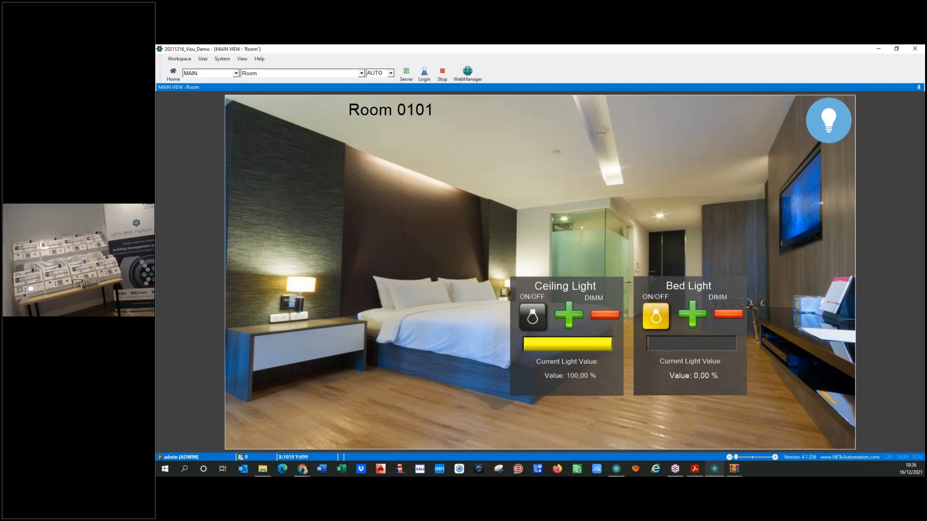
click(603, 319)
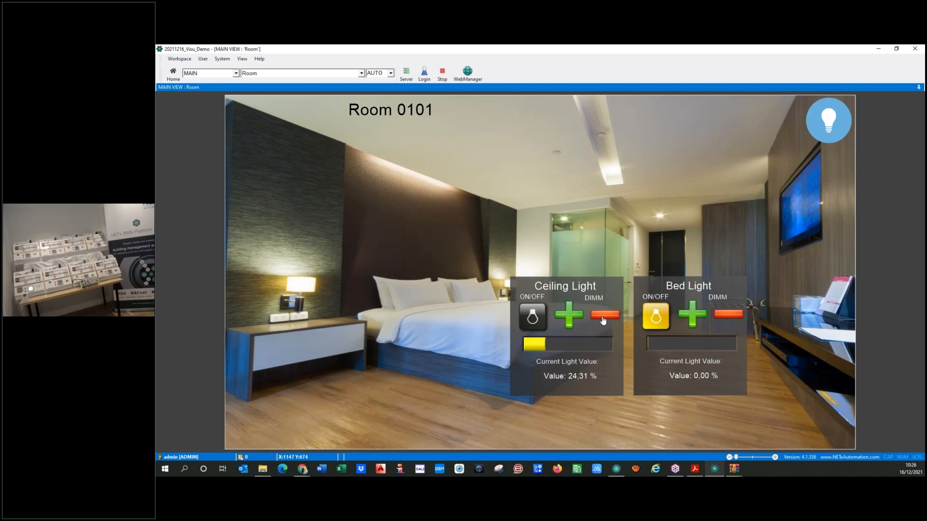
click(603, 318)
click(605, 321)
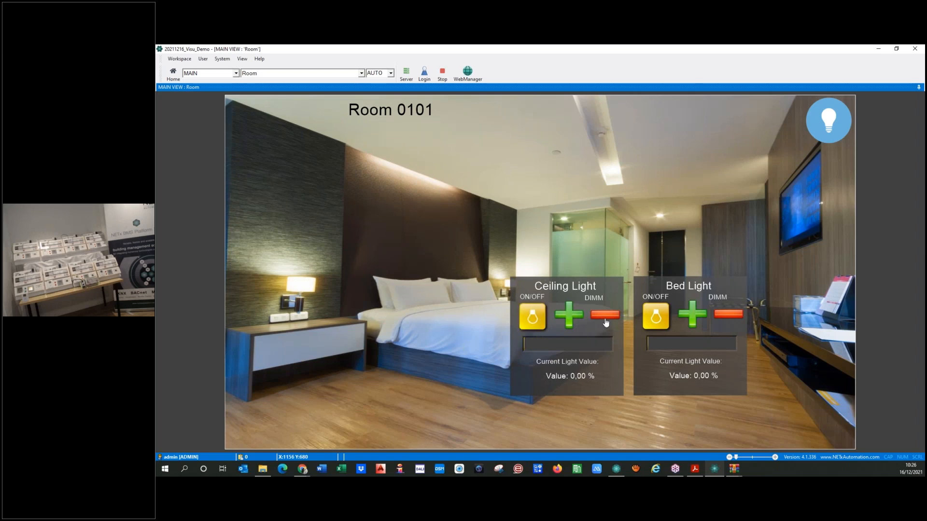
Toggle the Ceiling Light, set both dimmer sliders, and switch all room lights on and off
click(528, 329)
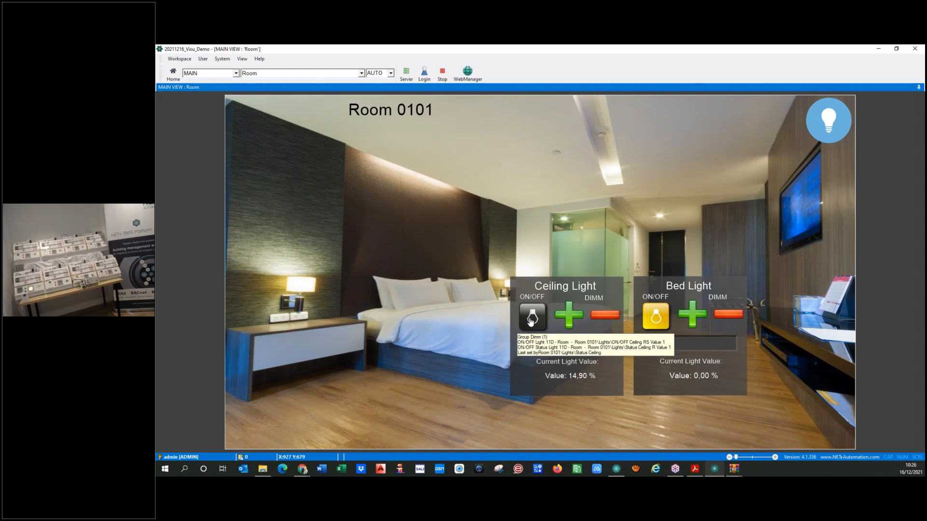
click(527, 331)
drag(534, 341, 592, 342)
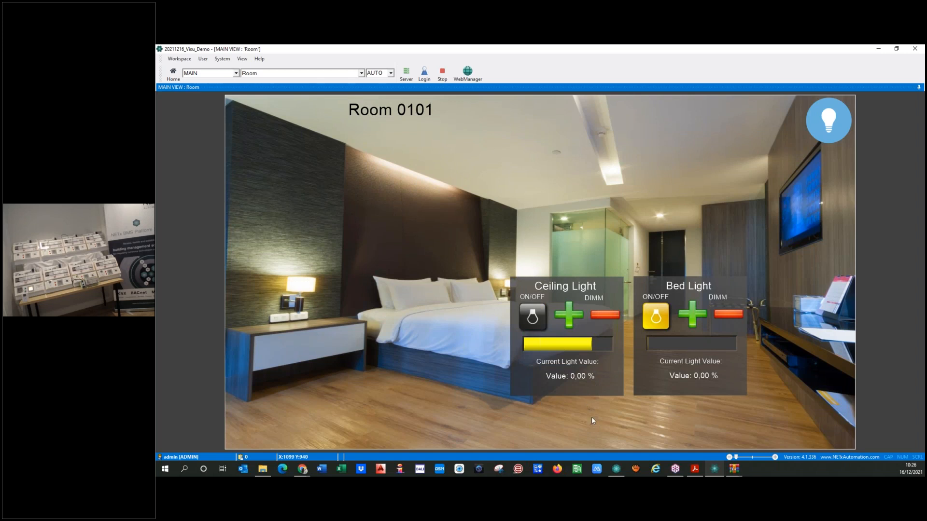
click(715, 343)
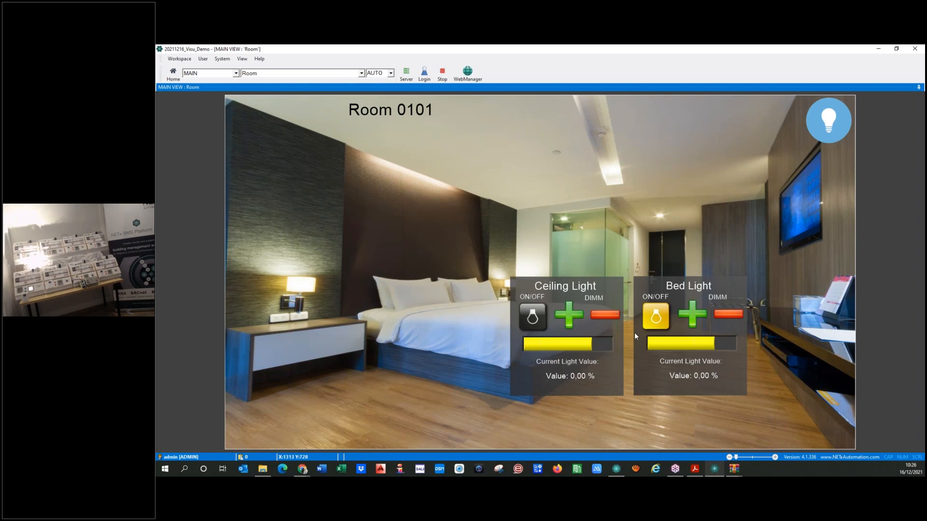
click(534, 318)
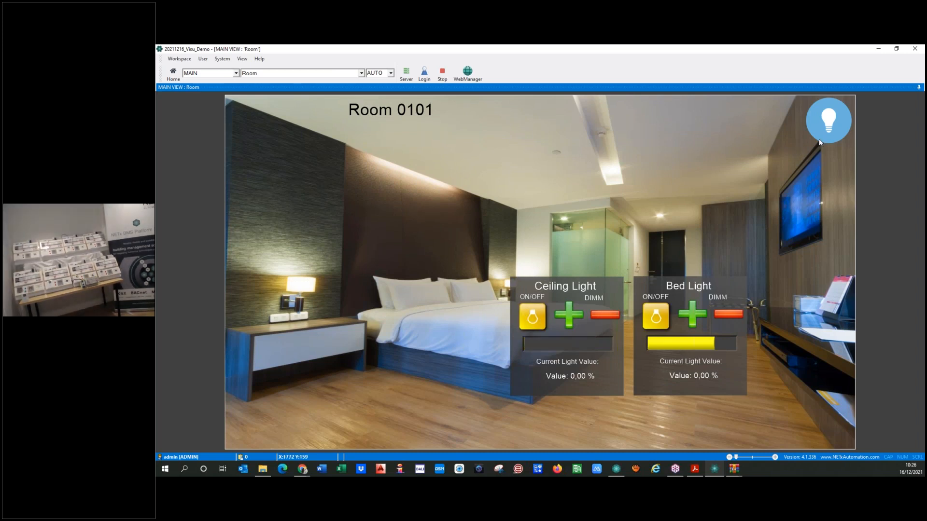
click(829, 122)
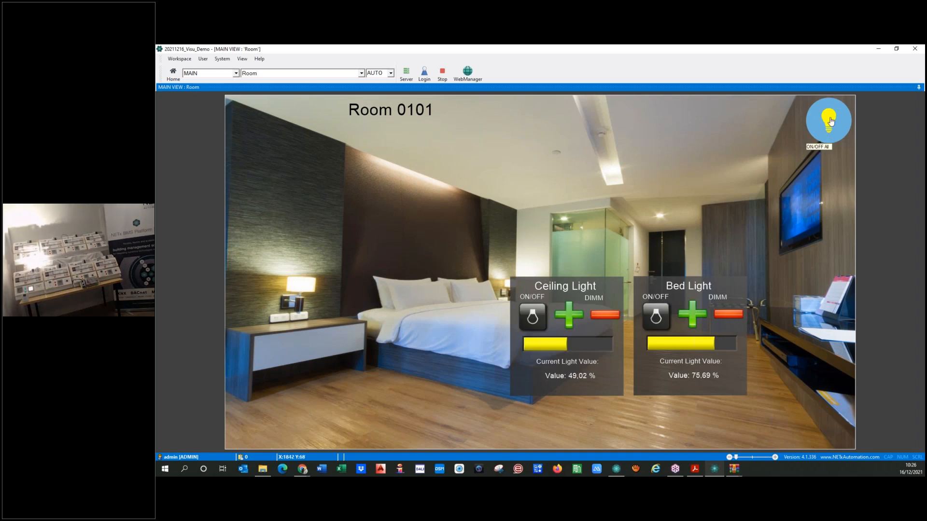
click(830, 121)
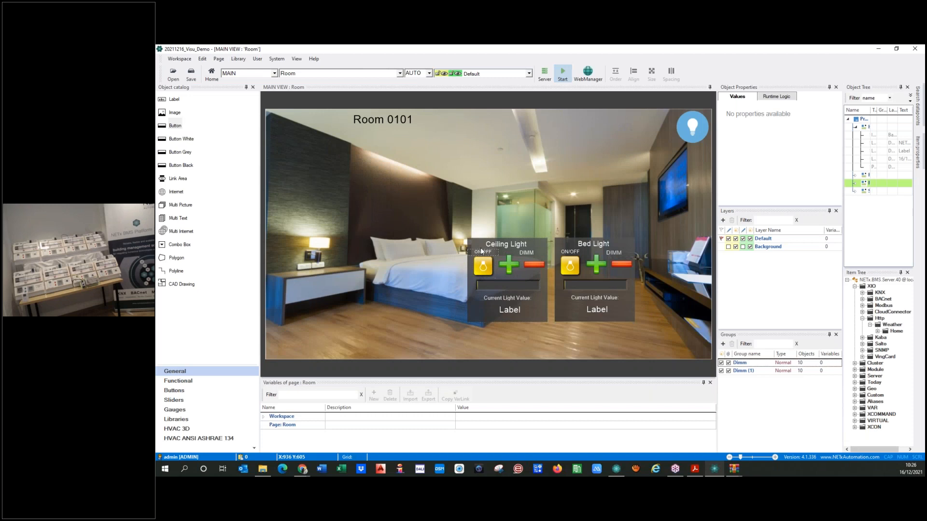
Move the Ceiling Light panel above the Bed Light panel and shift both right to align
drag(472, 242, 558, 153)
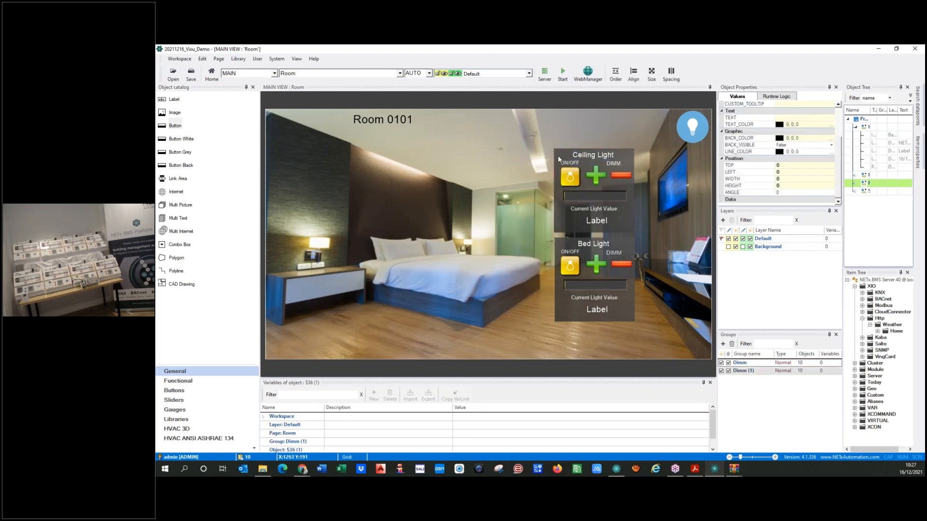
click(427, 339)
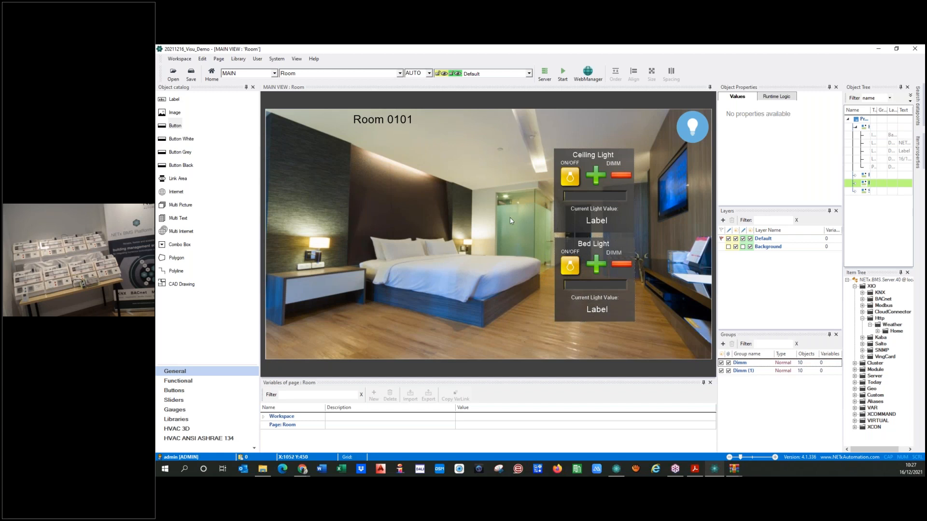
drag(561, 156, 578, 163)
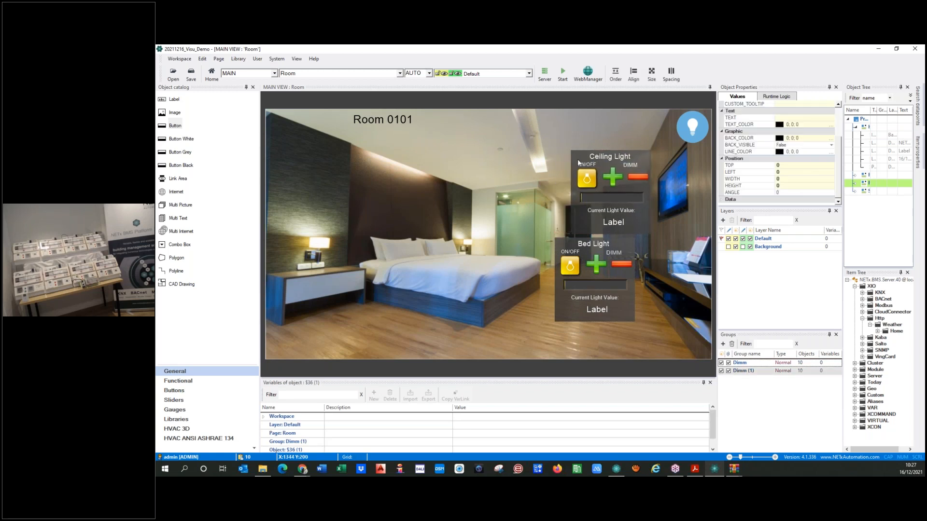
drag(563, 243, 579, 243)
click(537, 337)
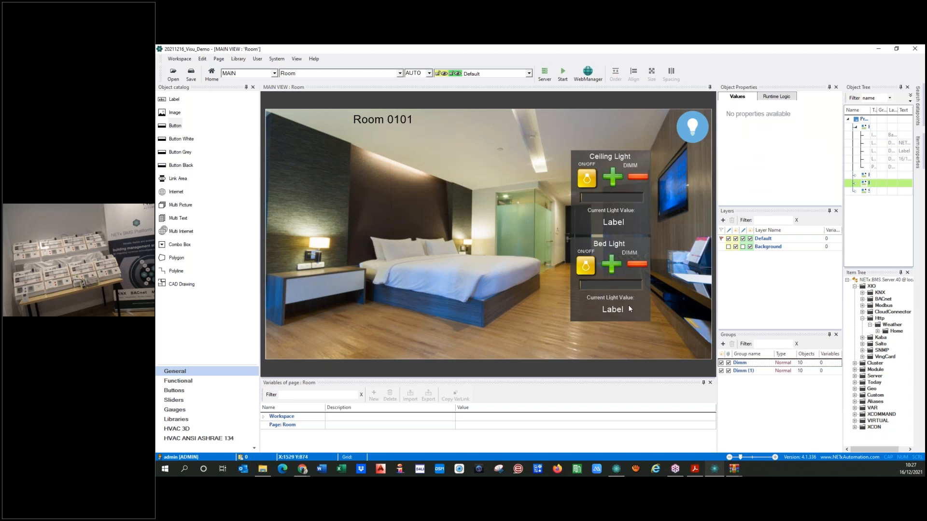
click(581, 247)
Make the Bed Light group a popup group in its properties
right_click(577, 246)
mouse_move(615, 278)
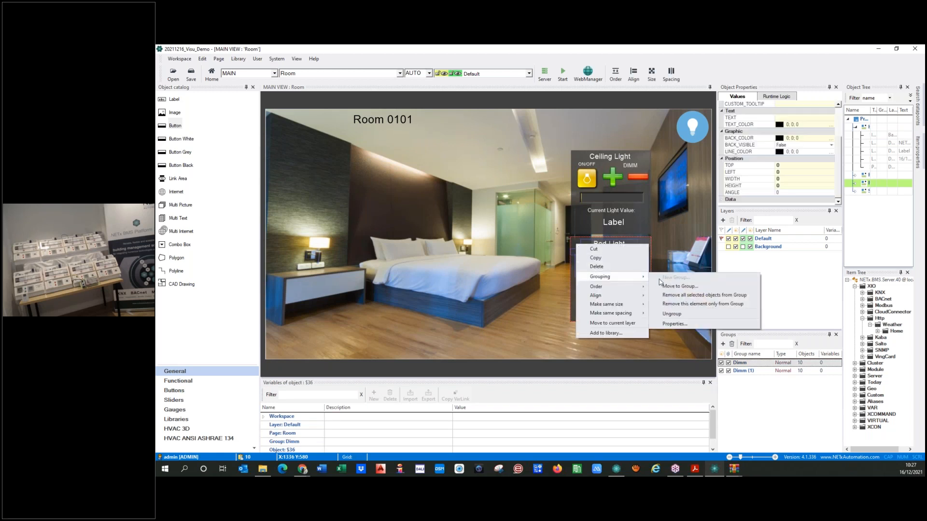
click(675, 323)
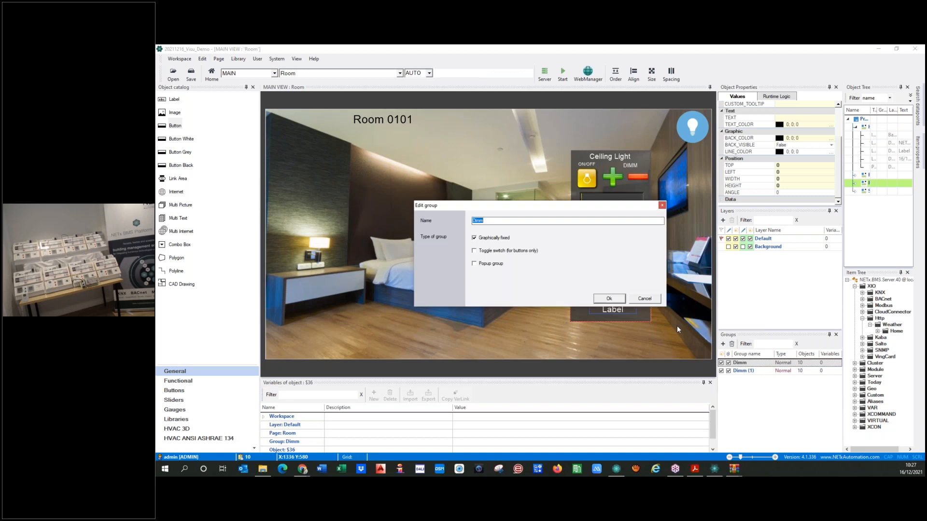
click(491, 264)
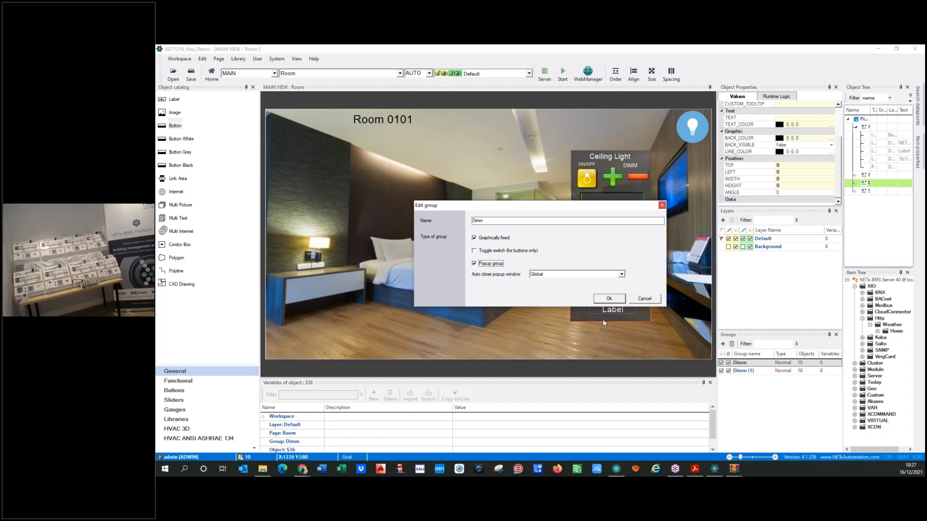
click(602, 299)
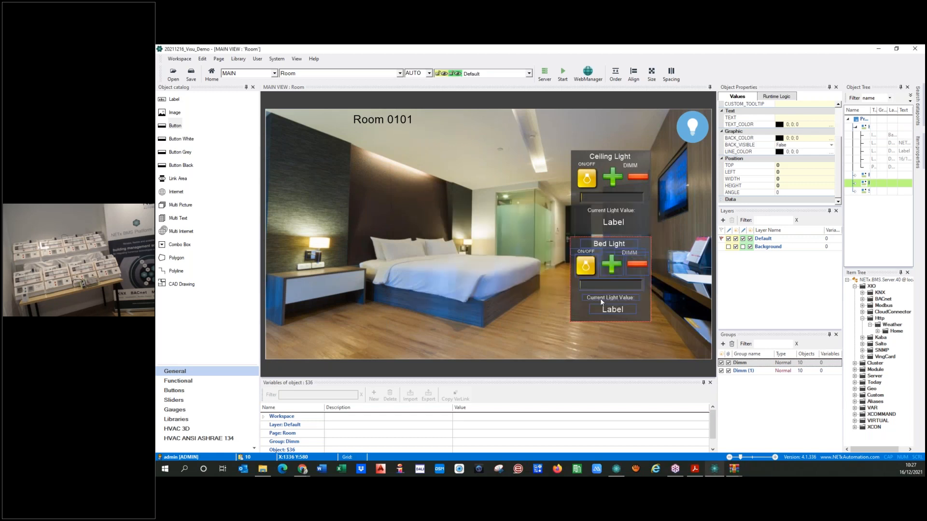
click(534, 305)
Make the Ceiling Light group a popup group too, then start runtime
right_click(578, 156)
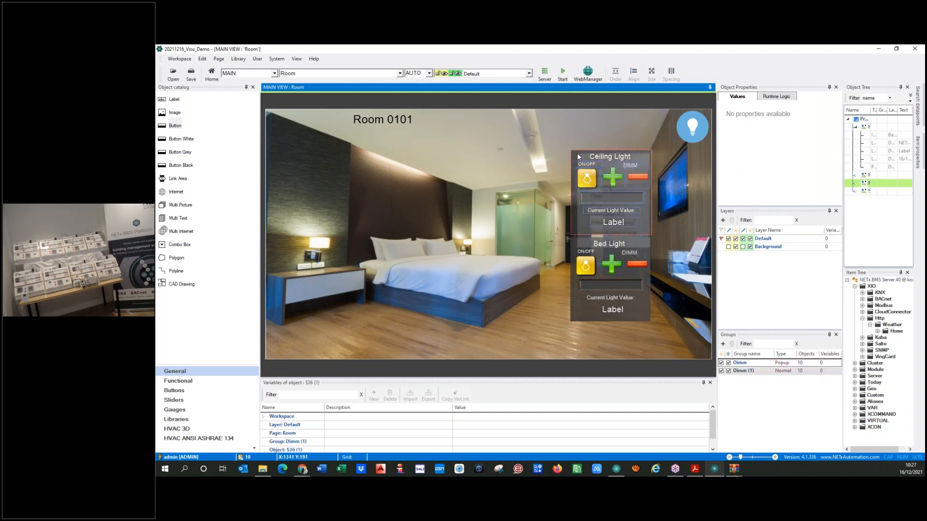
mouse_move(606, 191)
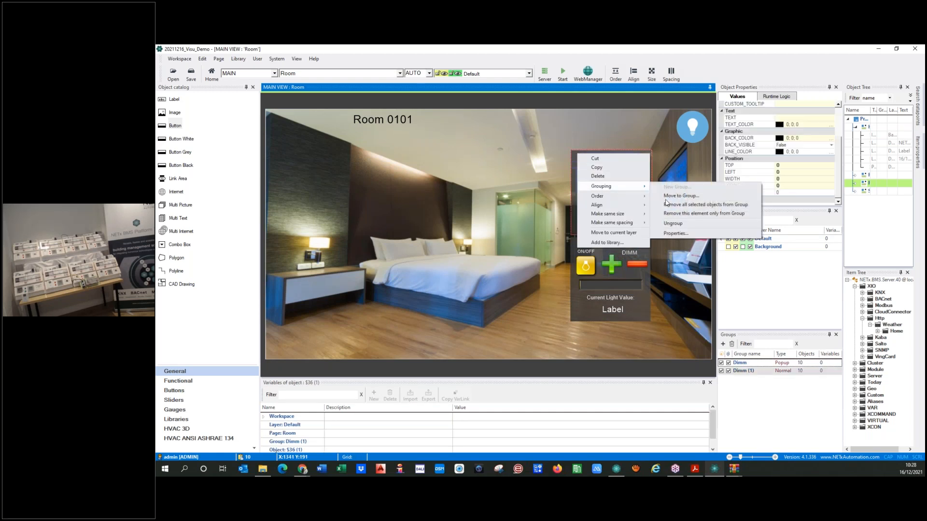
click(675, 233)
click(475, 265)
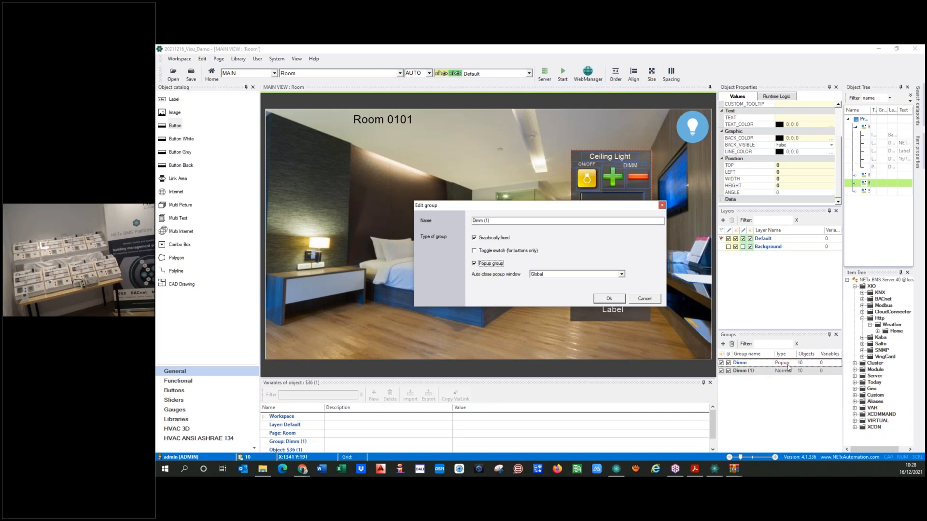
click(609, 299)
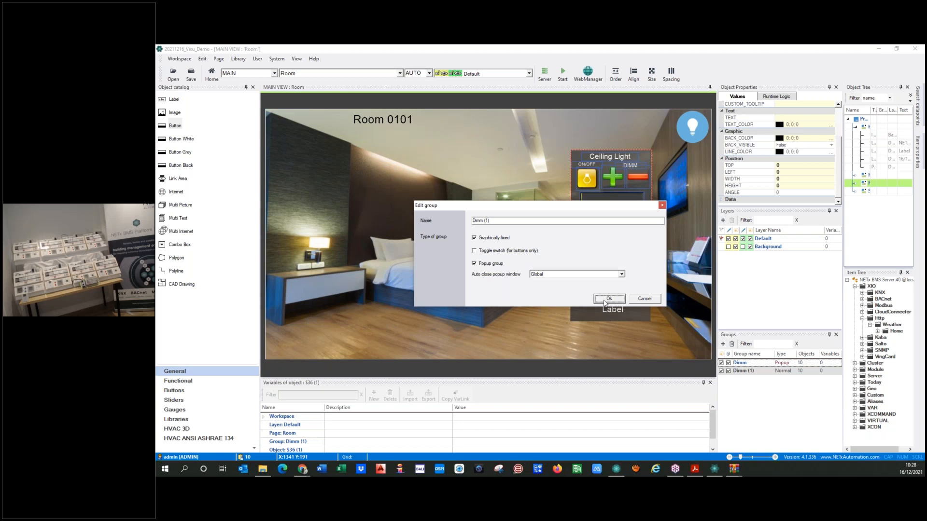
click(637, 360)
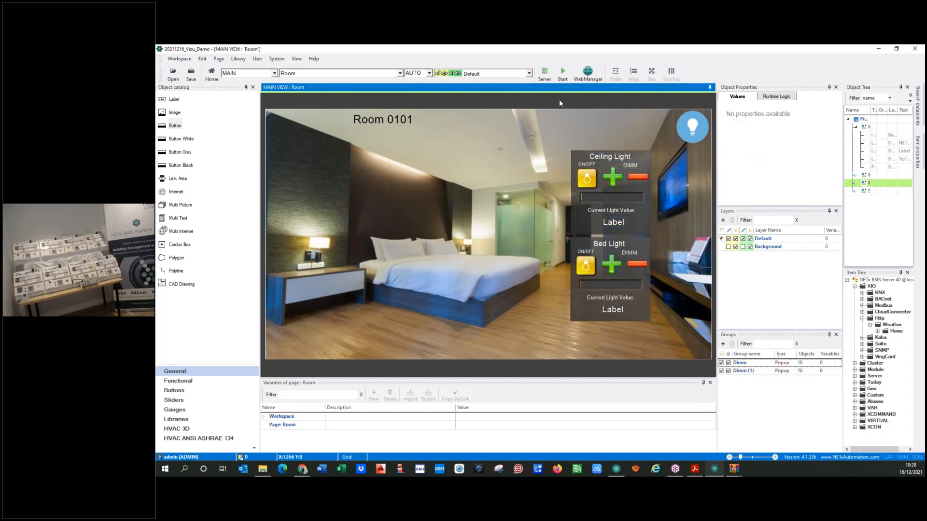
click(562, 73)
Confirm saving, check Room 0101 at runtime with both popups hidden, then stop
click(514, 284)
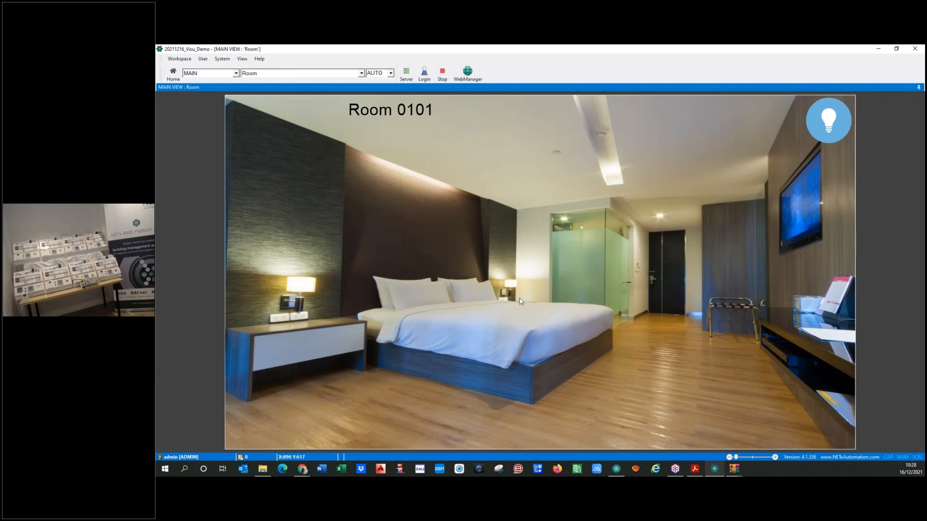
click(441, 76)
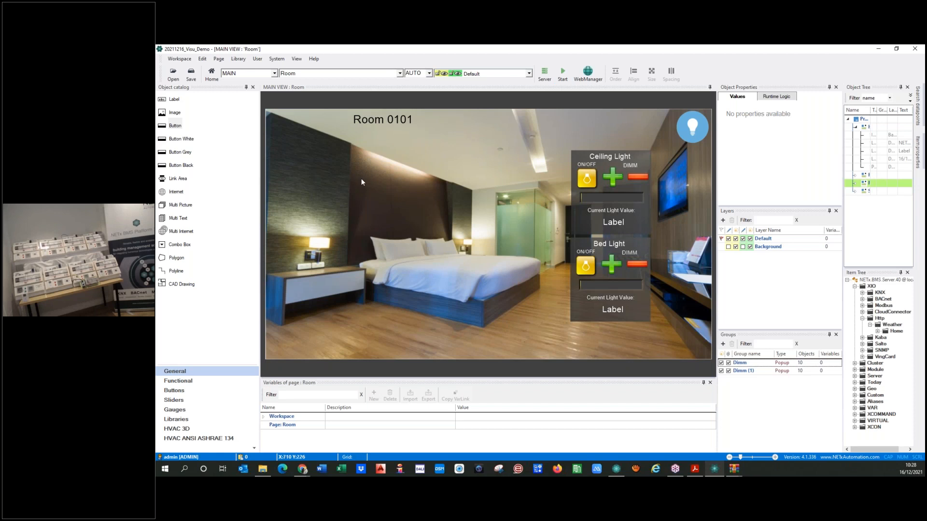
Place a link area over the bed that changes group visibility to show the Dimm group
drag(163, 179, 541, 288)
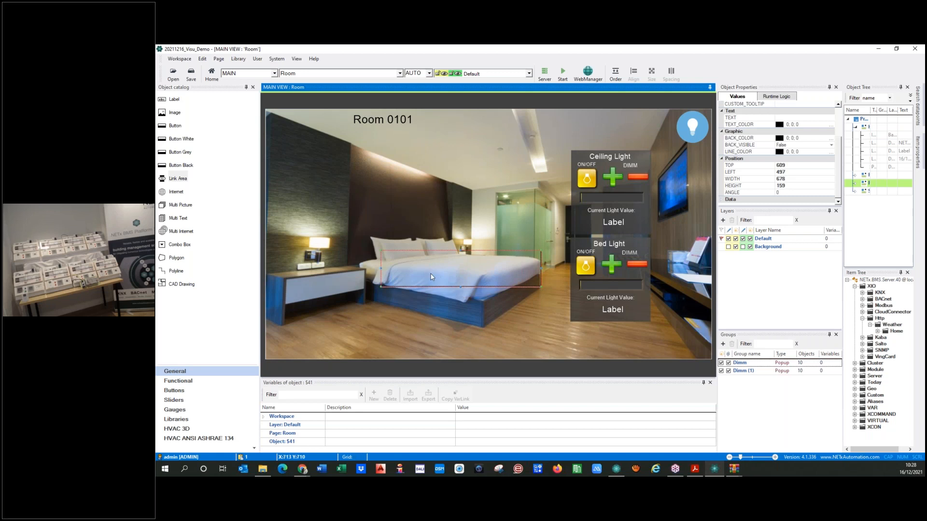
drag(460, 286, 460, 306)
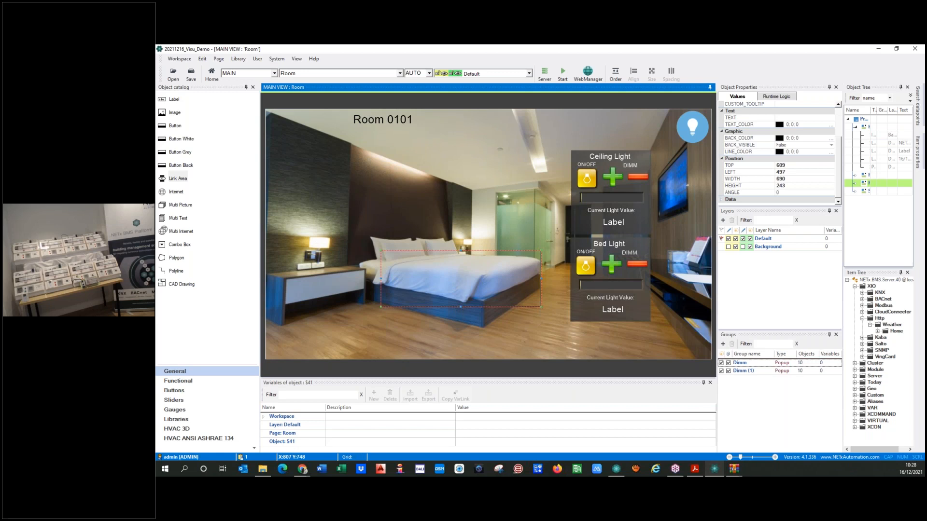
double_click(453, 282)
click(557, 163)
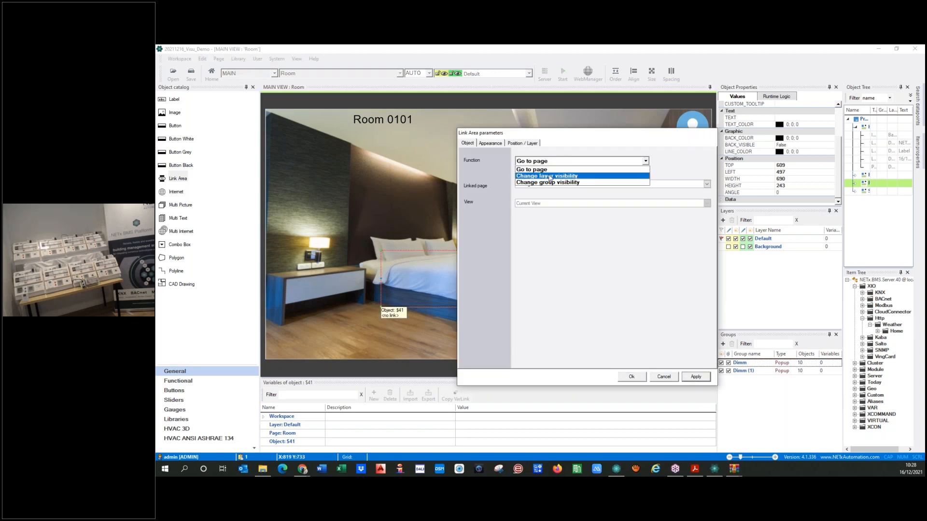
click(544, 183)
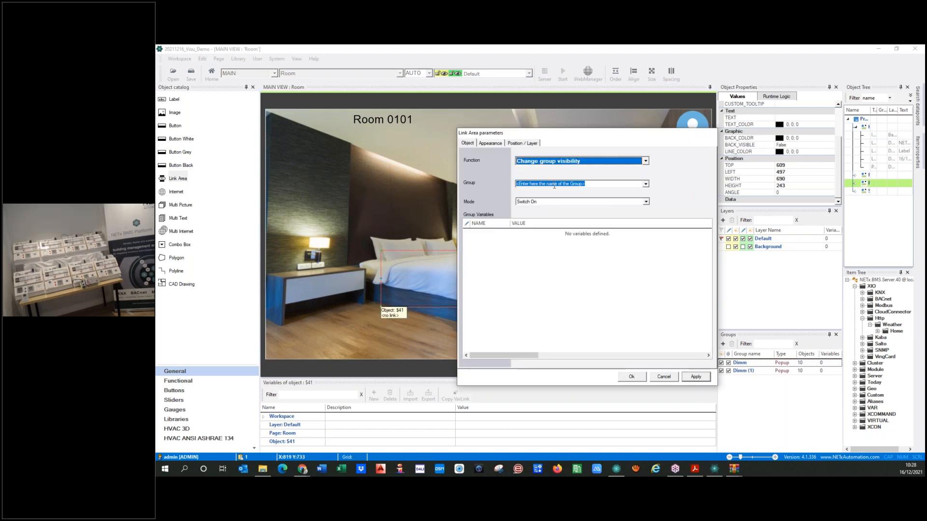
click(645, 184)
click(538, 191)
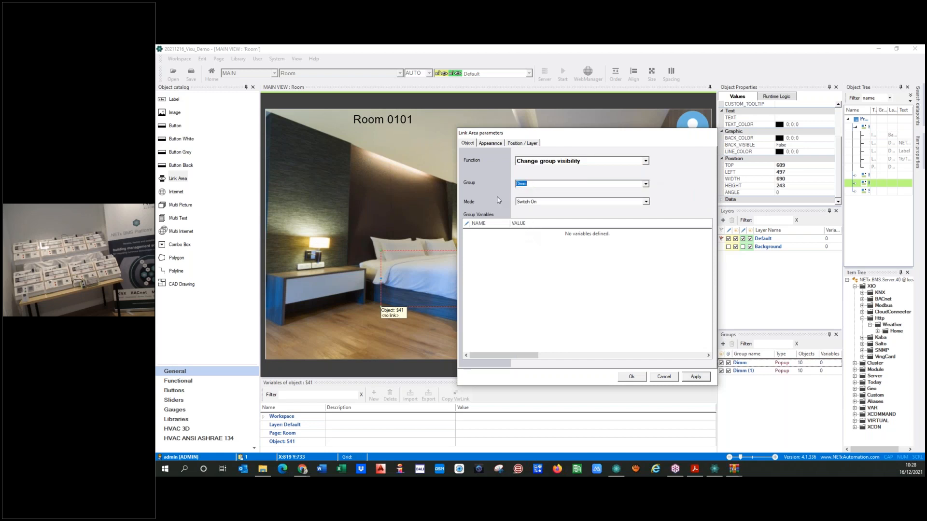
Turn off the bed link area's border and confirm its settings
click(486, 143)
click(517, 199)
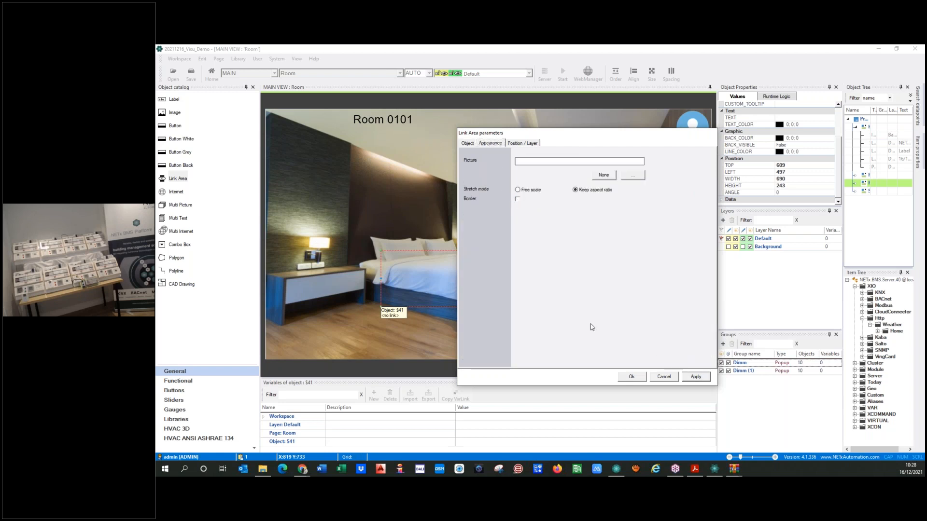
click(696, 376)
click(632, 377)
click(474, 352)
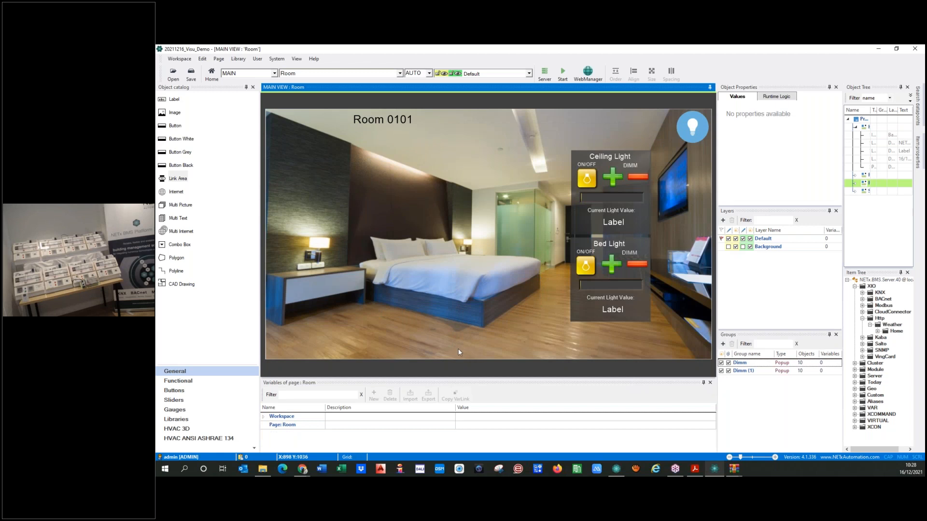
Add a borderless link area over the ceiling lamp that shows the Dimm (1) group
drag(164, 180, 518, 117)
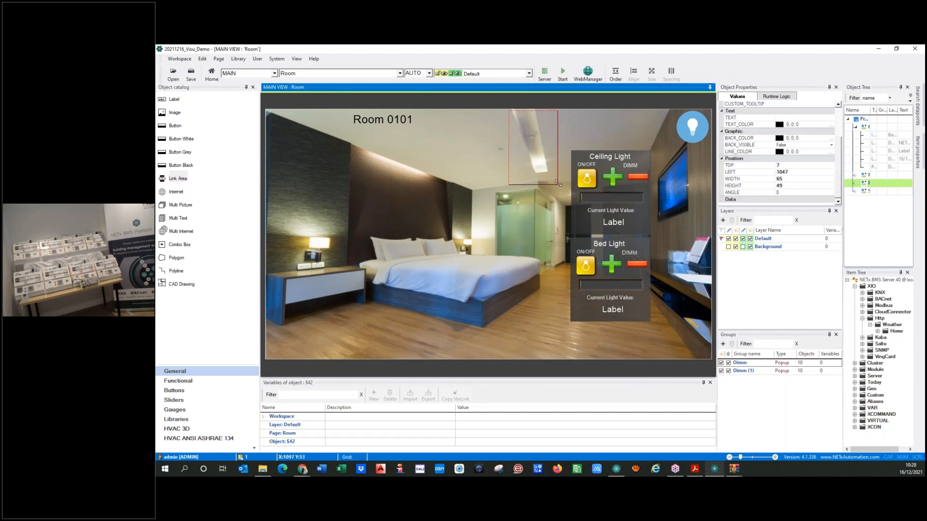
drag(554, 174, 554, 174)
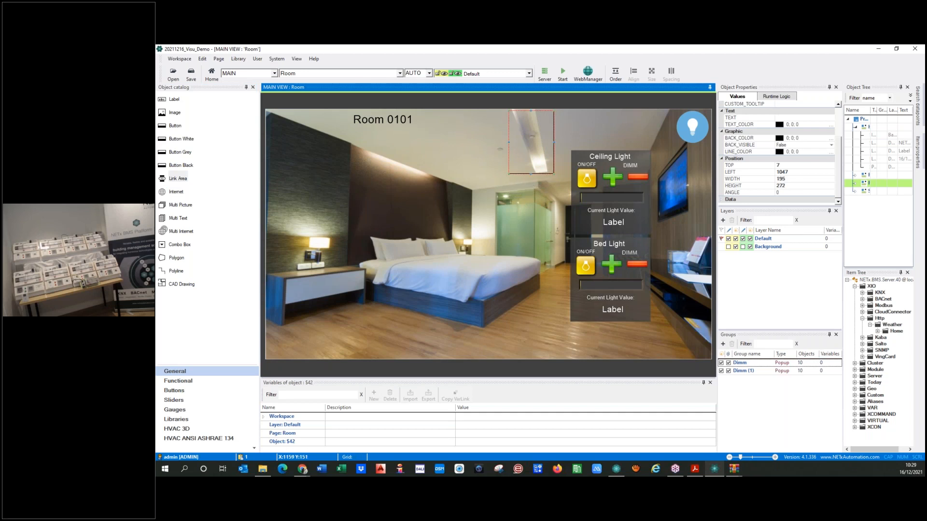
double_click(553, 171)
click(551, 160)
click(560, 176)
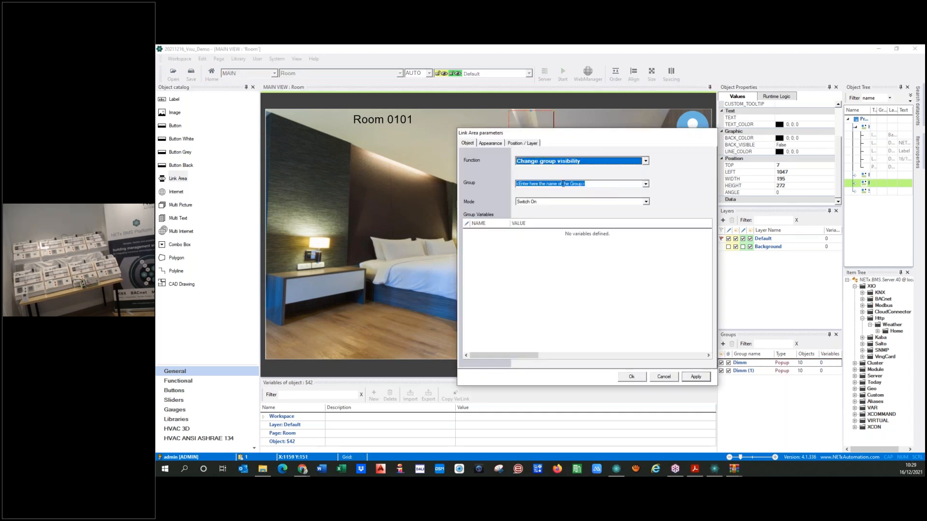
click(646, 183)
click(536, 199)
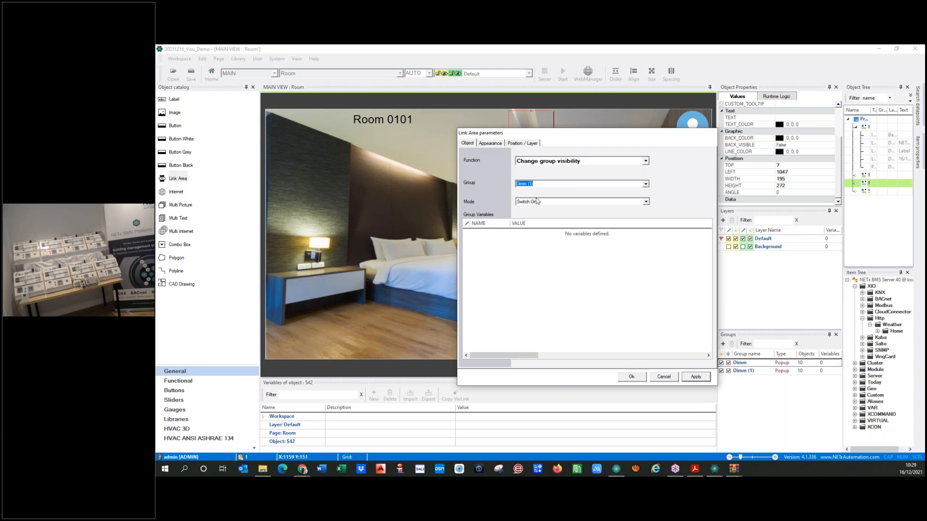
click(493, 143)
click(517, 199)
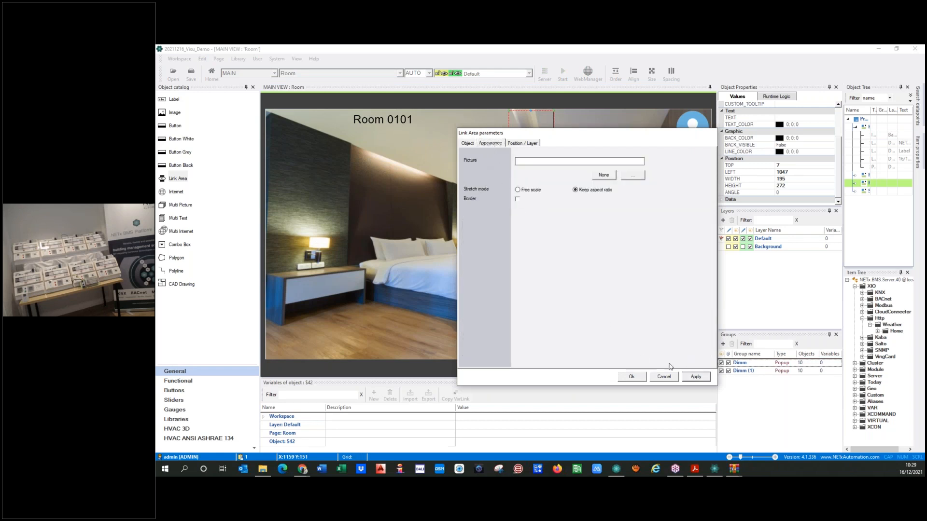
click(628, 380)
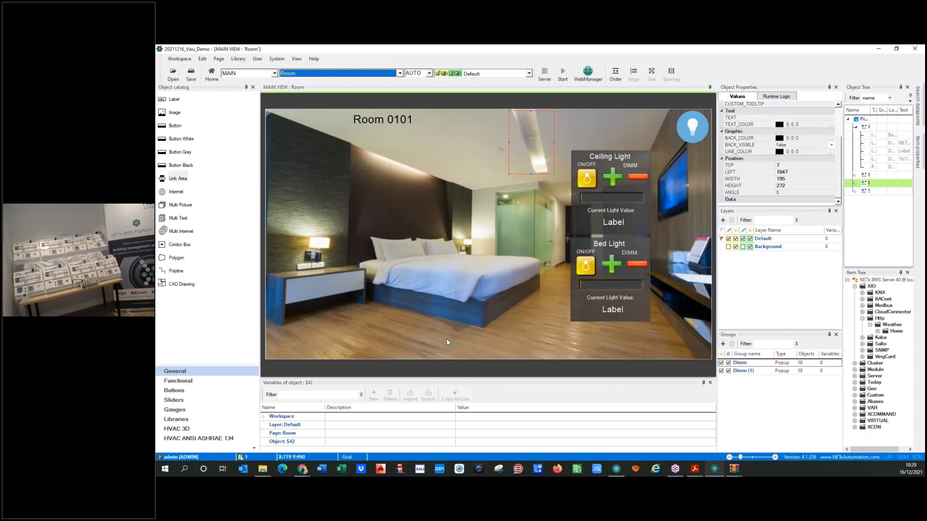
Stack the Ceiling Light panel onto Bed Light, then save and start the runtime
drag(580, 165, 577, 243)
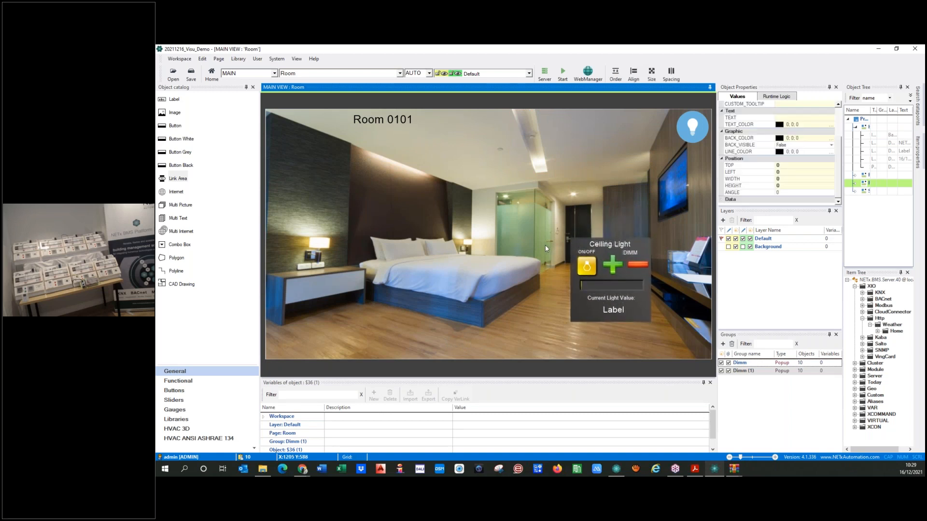
click(545, 245)
click(568, 72)
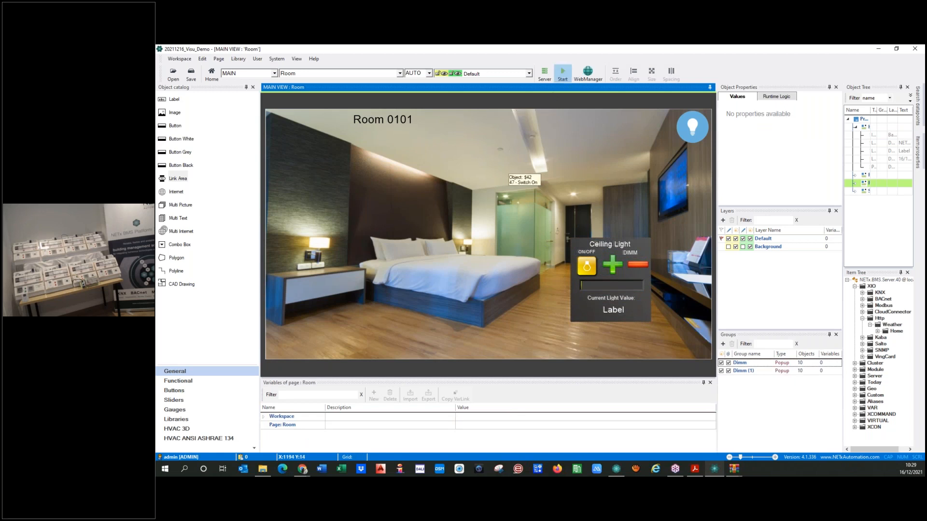
click(513, 284)
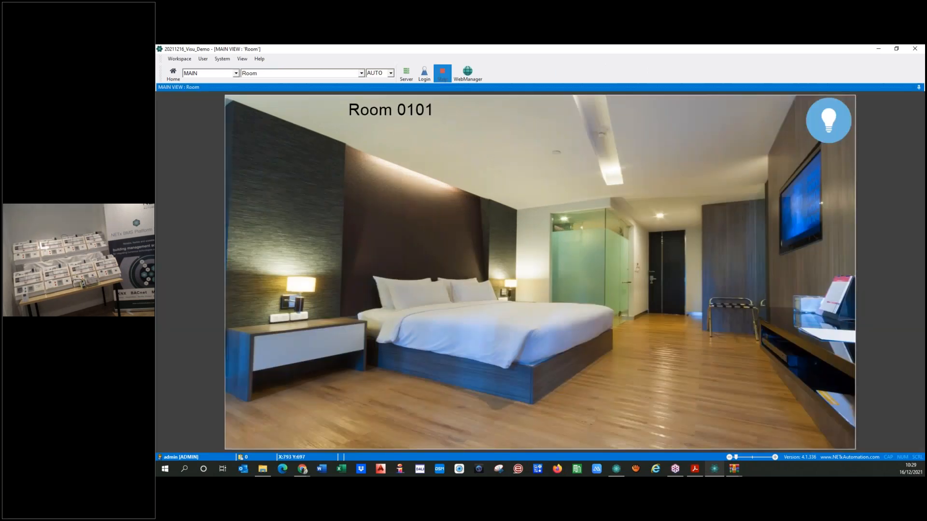
Switch the bed light on and toggle the ceiling light from their popups, then turn all lights off
click(489, 320)
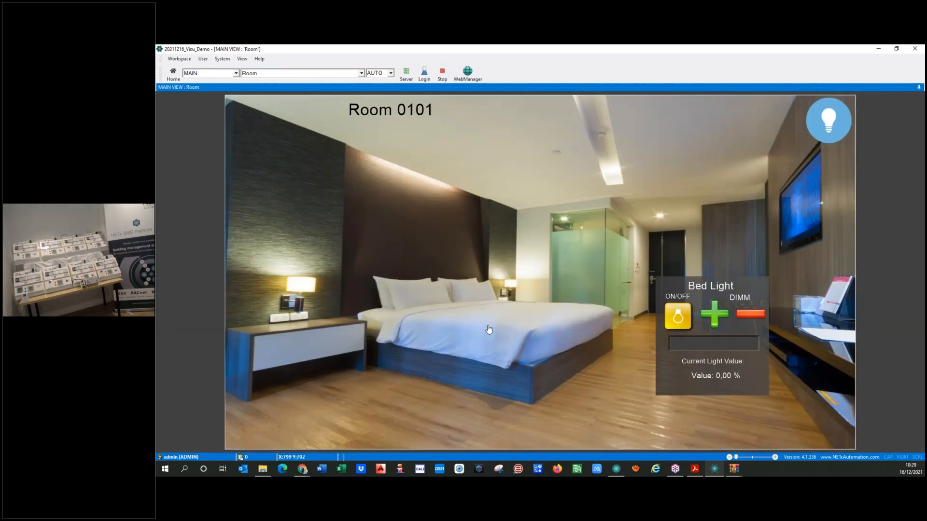
click(678, 323)
click(600, 135)
click(601, 135)
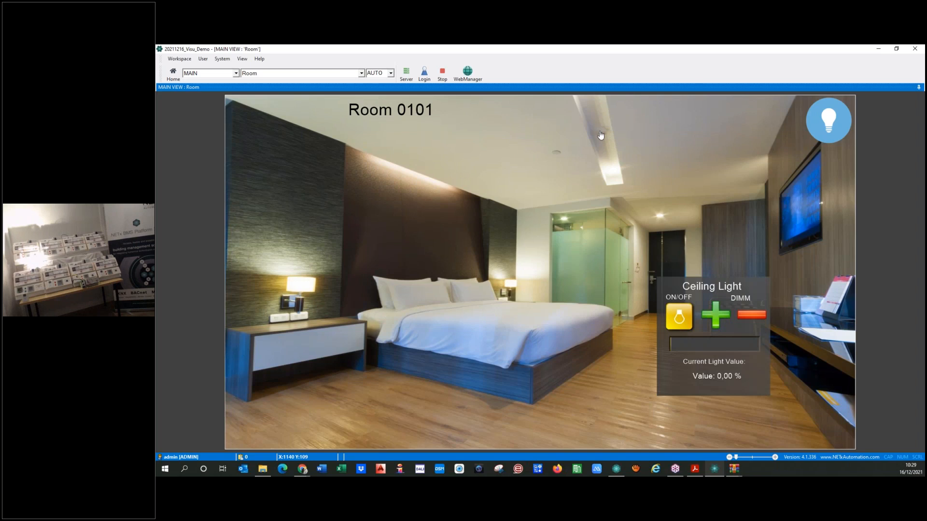
click(680, 319)
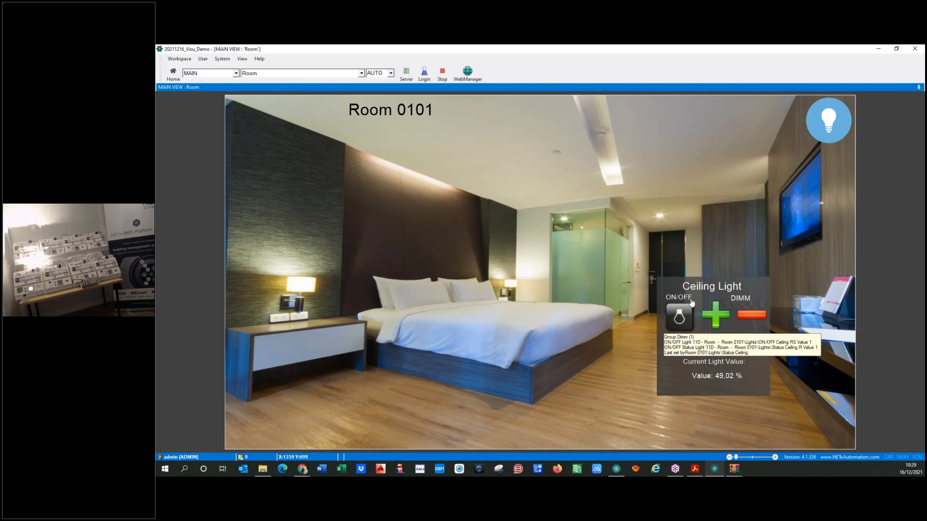
click(829, 119)
click(828, 120)
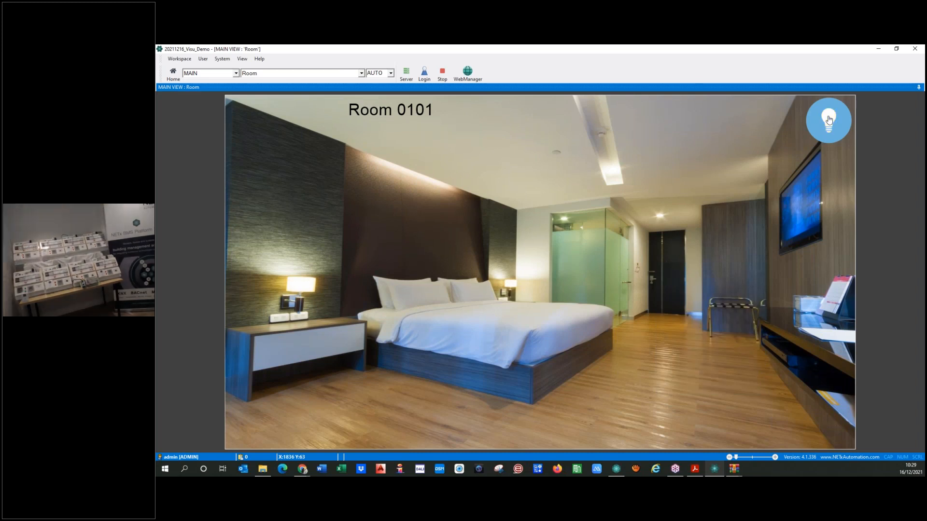
Reopen the Bed Light and Ceiling Light popups alternately from the bed and lamp, then dismiss them
click(478, 329)
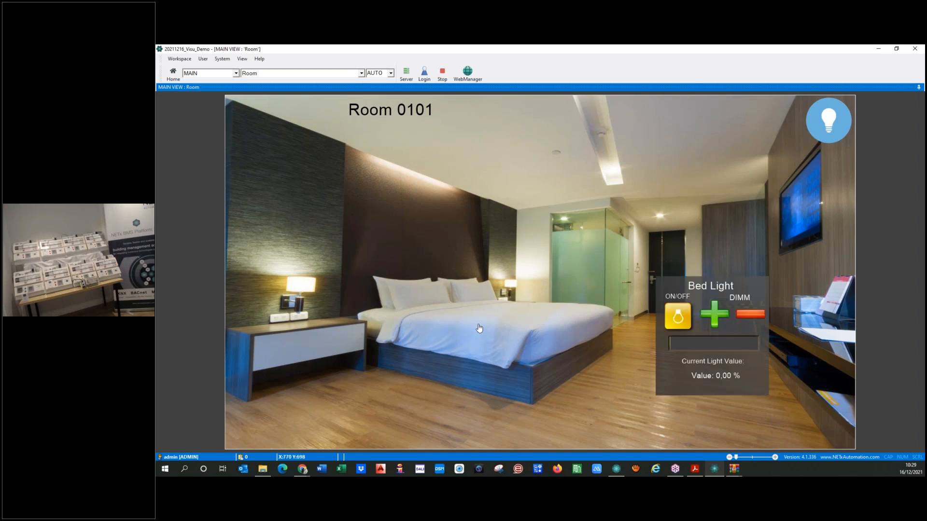
click(601, 119)
click(473, 331)
click(597, 119)
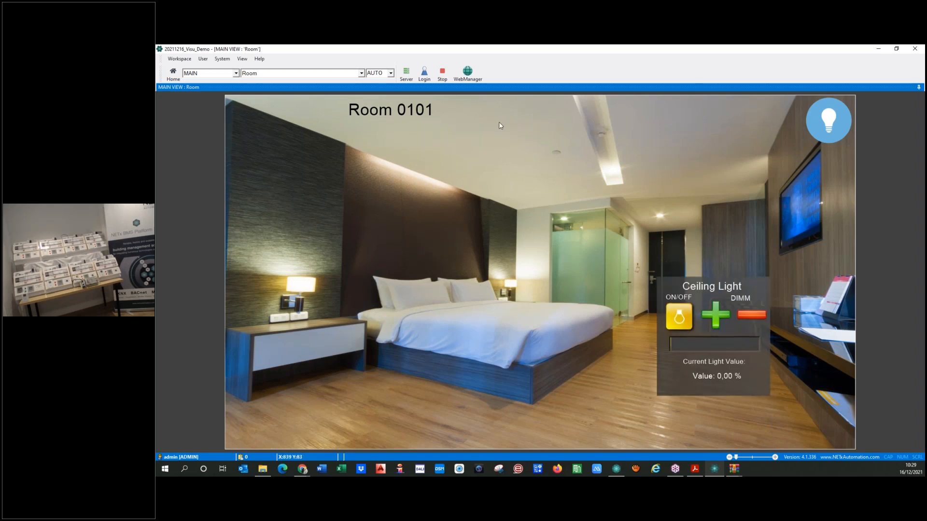
click(501, 126)
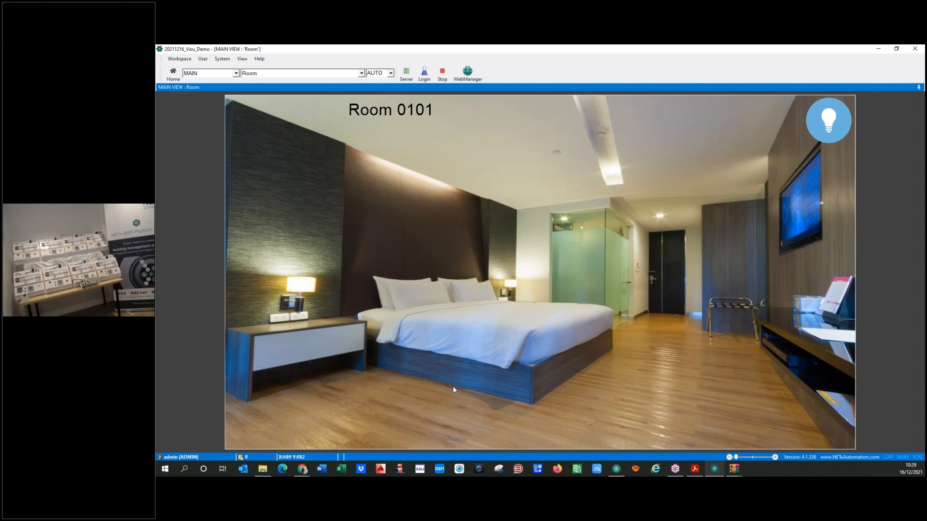